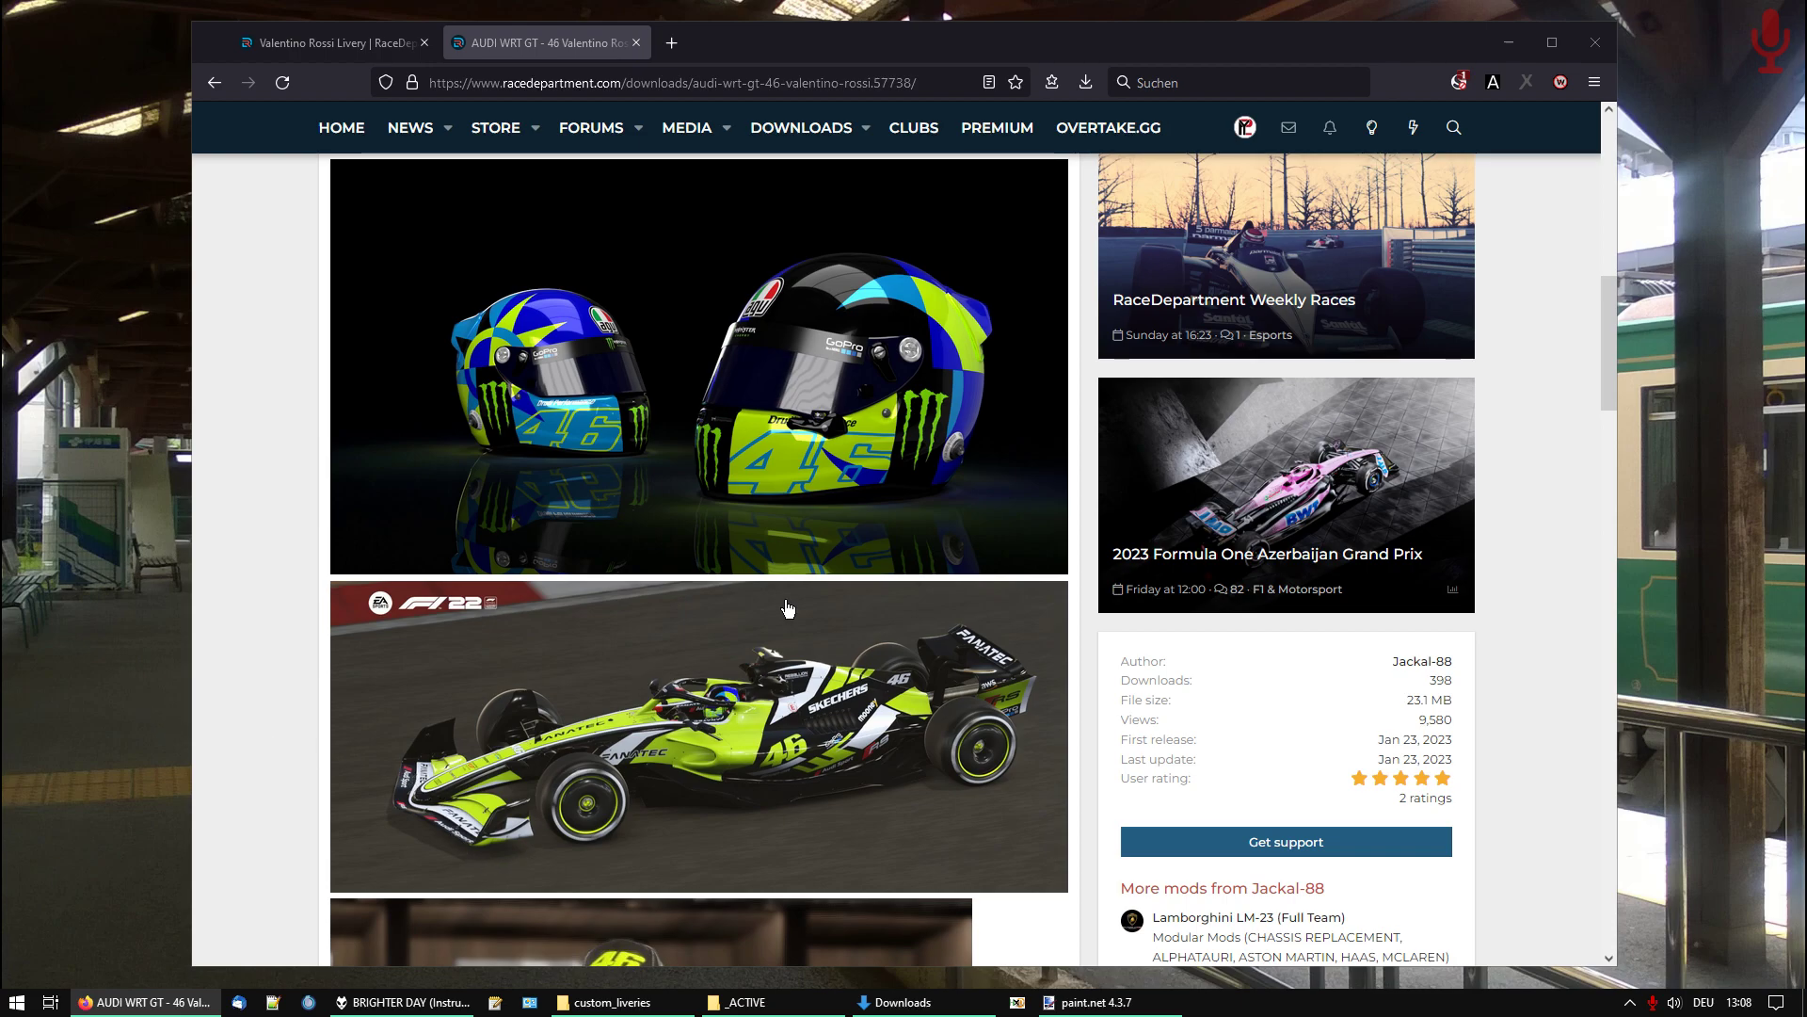
Scroll up and down the Audi WRT GT 46 Valentino Rossi livery page on RaceDepartment
{"action": "scroll", "coordinate": [788, 610], "scroll_direction": "up", "scroll_amount": 6}
{"action": "scroll", "coordinate": [788, 610], "scroll_direction": "up", "scroll_amount": 4}
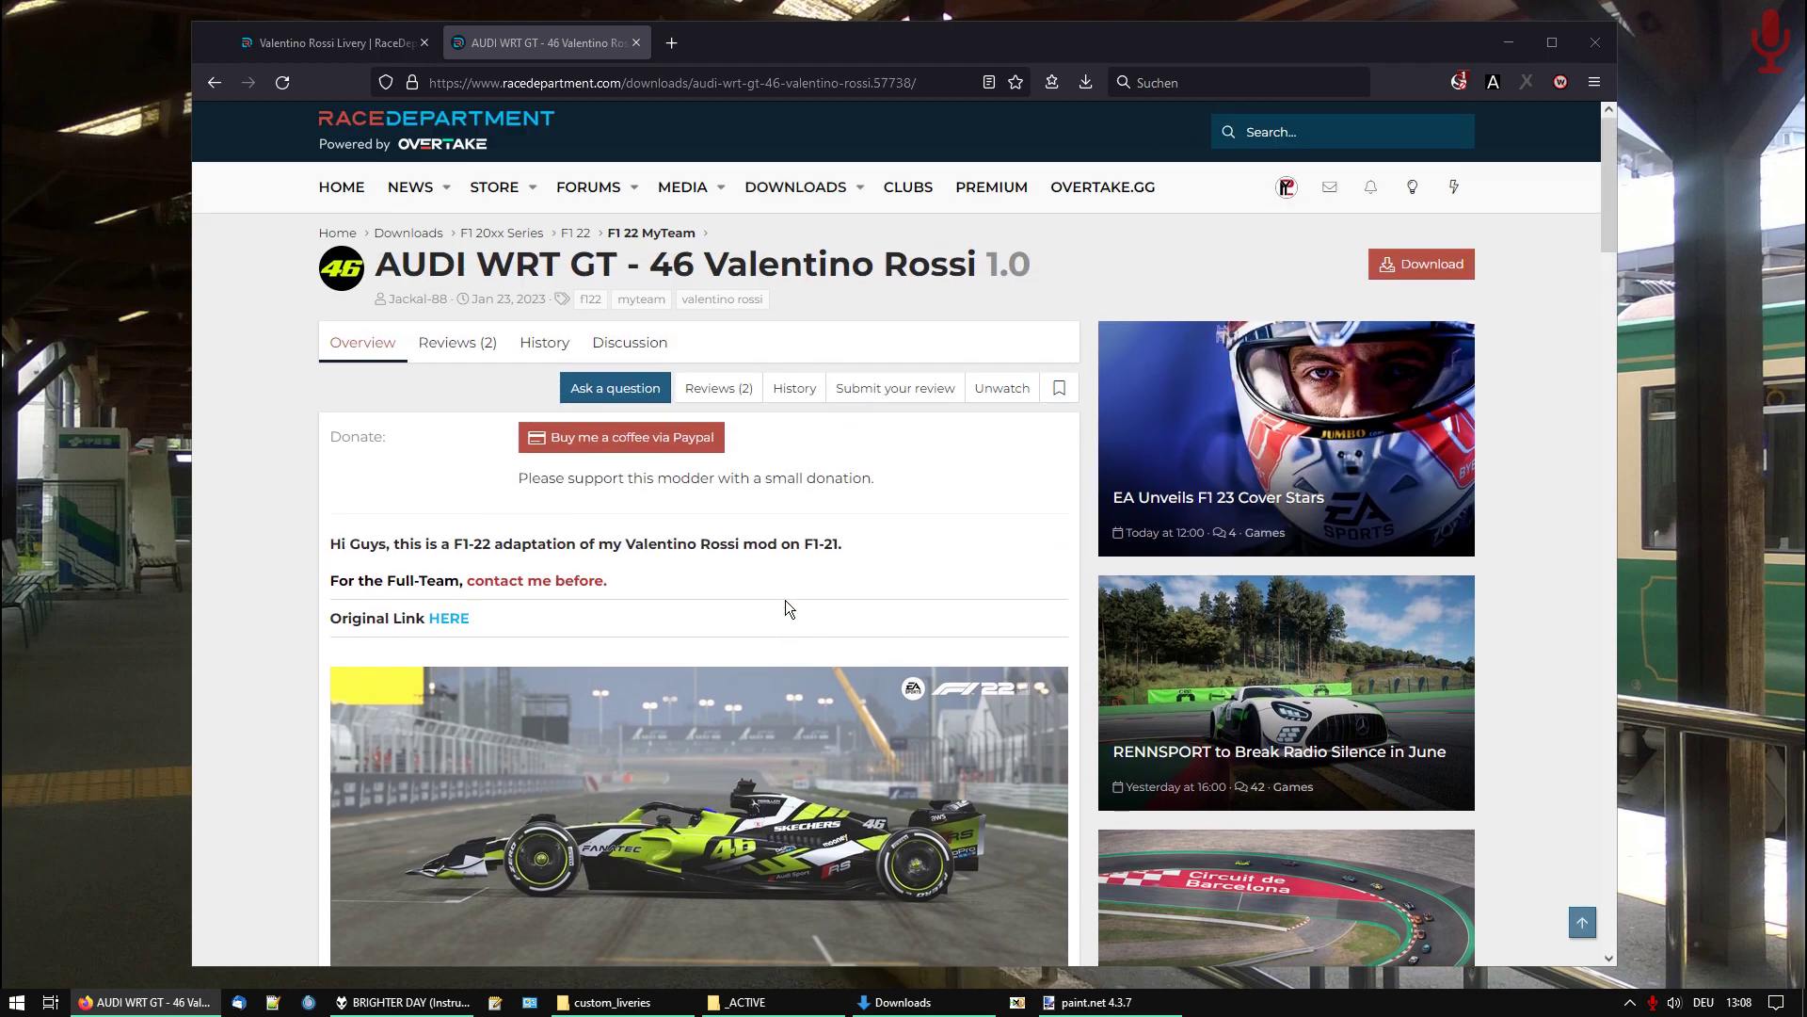
{"action": "scroll", "coordinate": [821, 508], "scroll_direction": "down", "scroll_amount": 7}
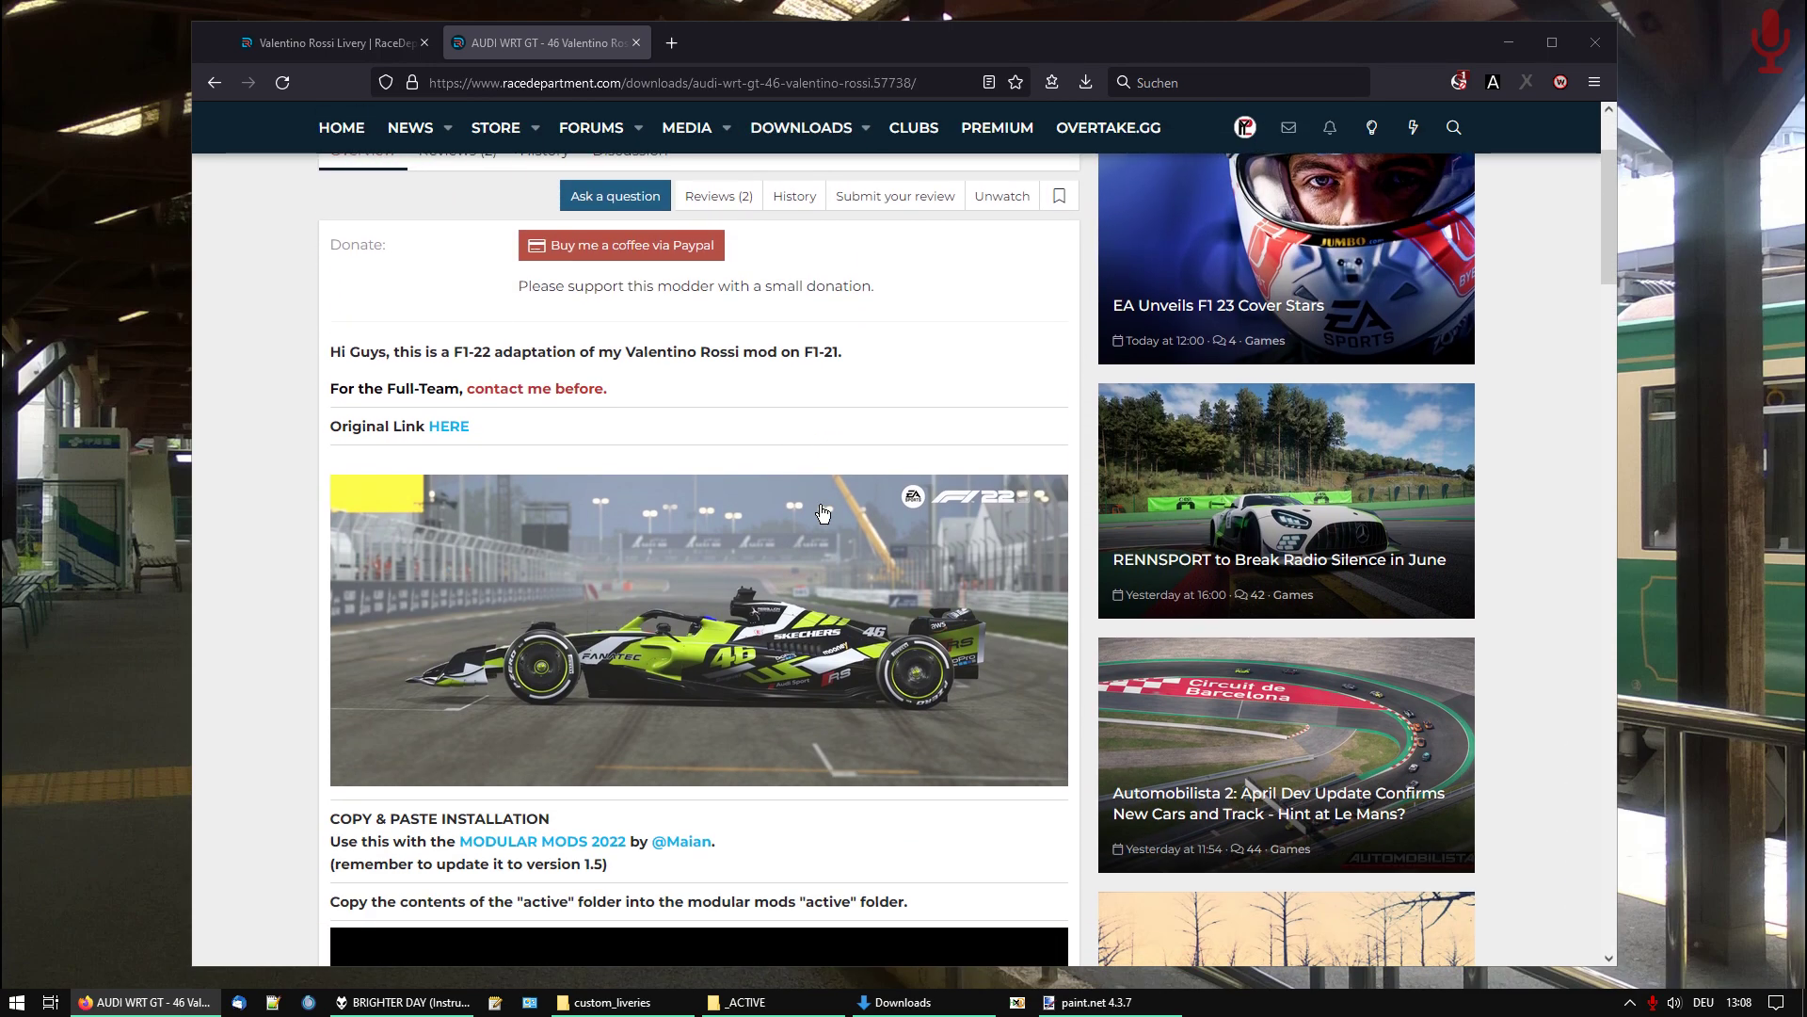
{"action": "scroll", "coordinate": [822, 513], "scroll_direction": "down", "scroll_amount": 4}
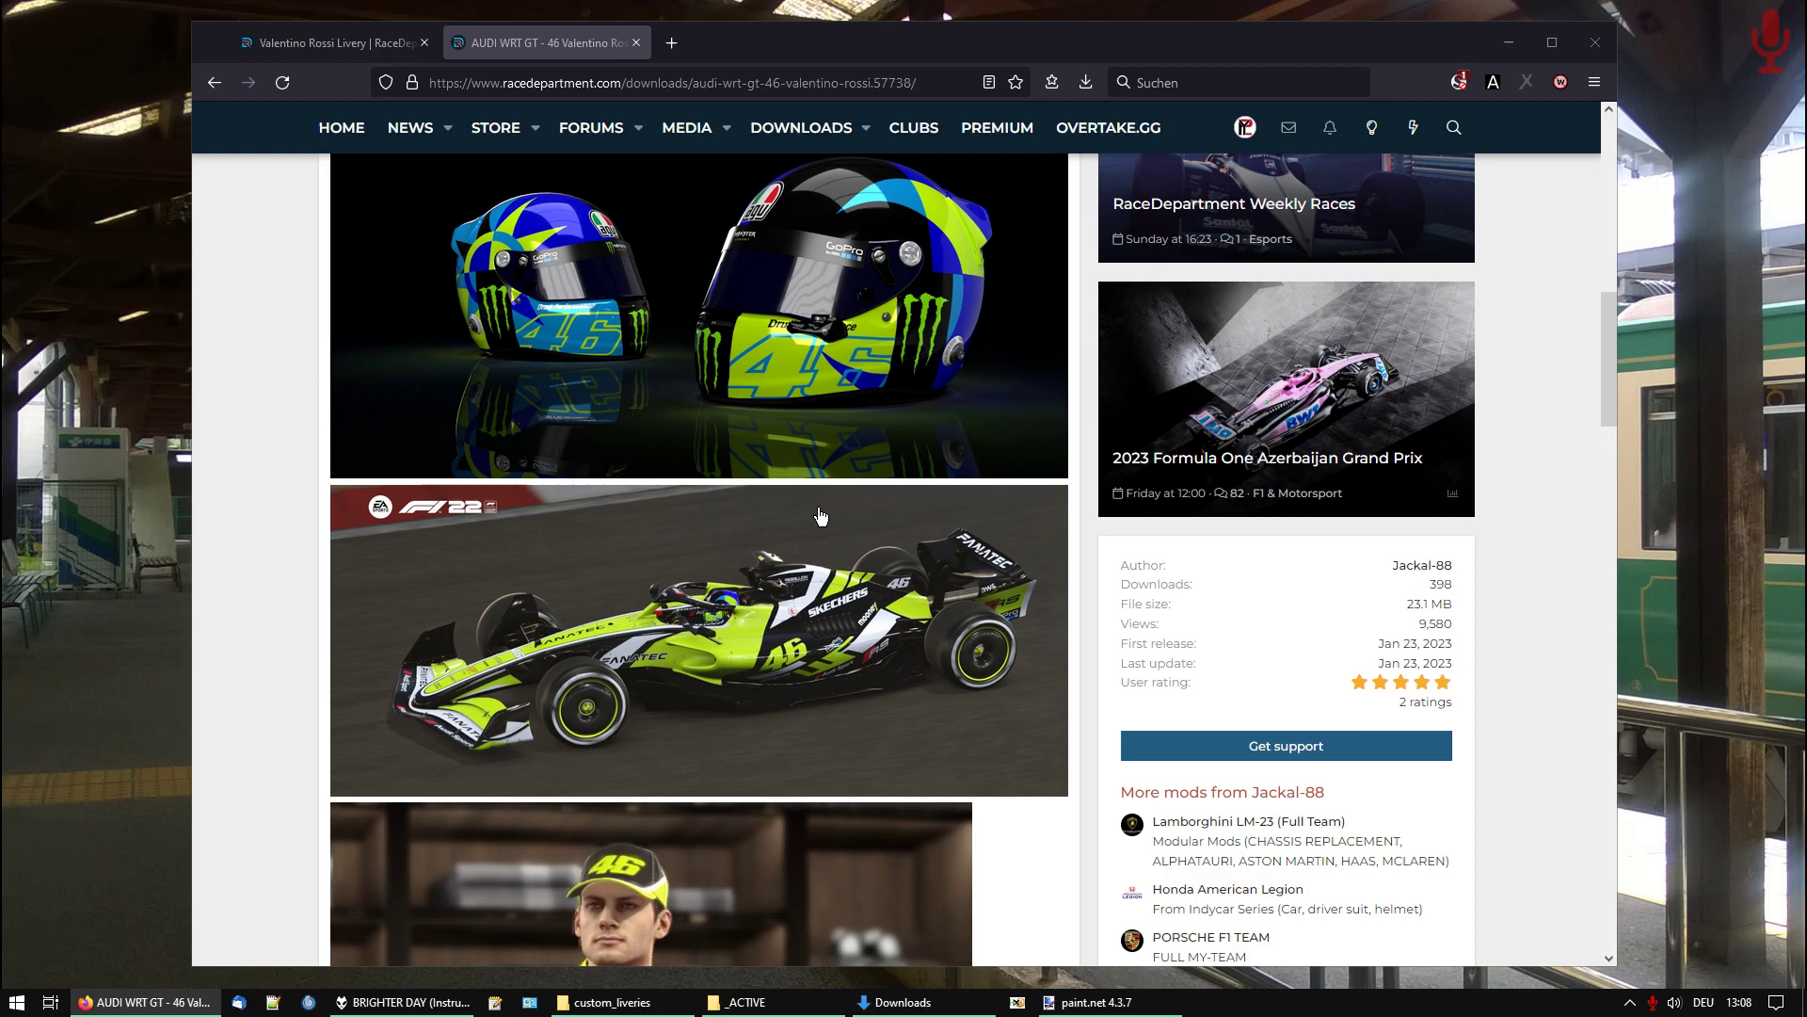
Open livery_myteam.erp in EEA from the WRT-46(1).zip archive in Downloads
{"action": "left_click", "coordinate": [900, 986]}
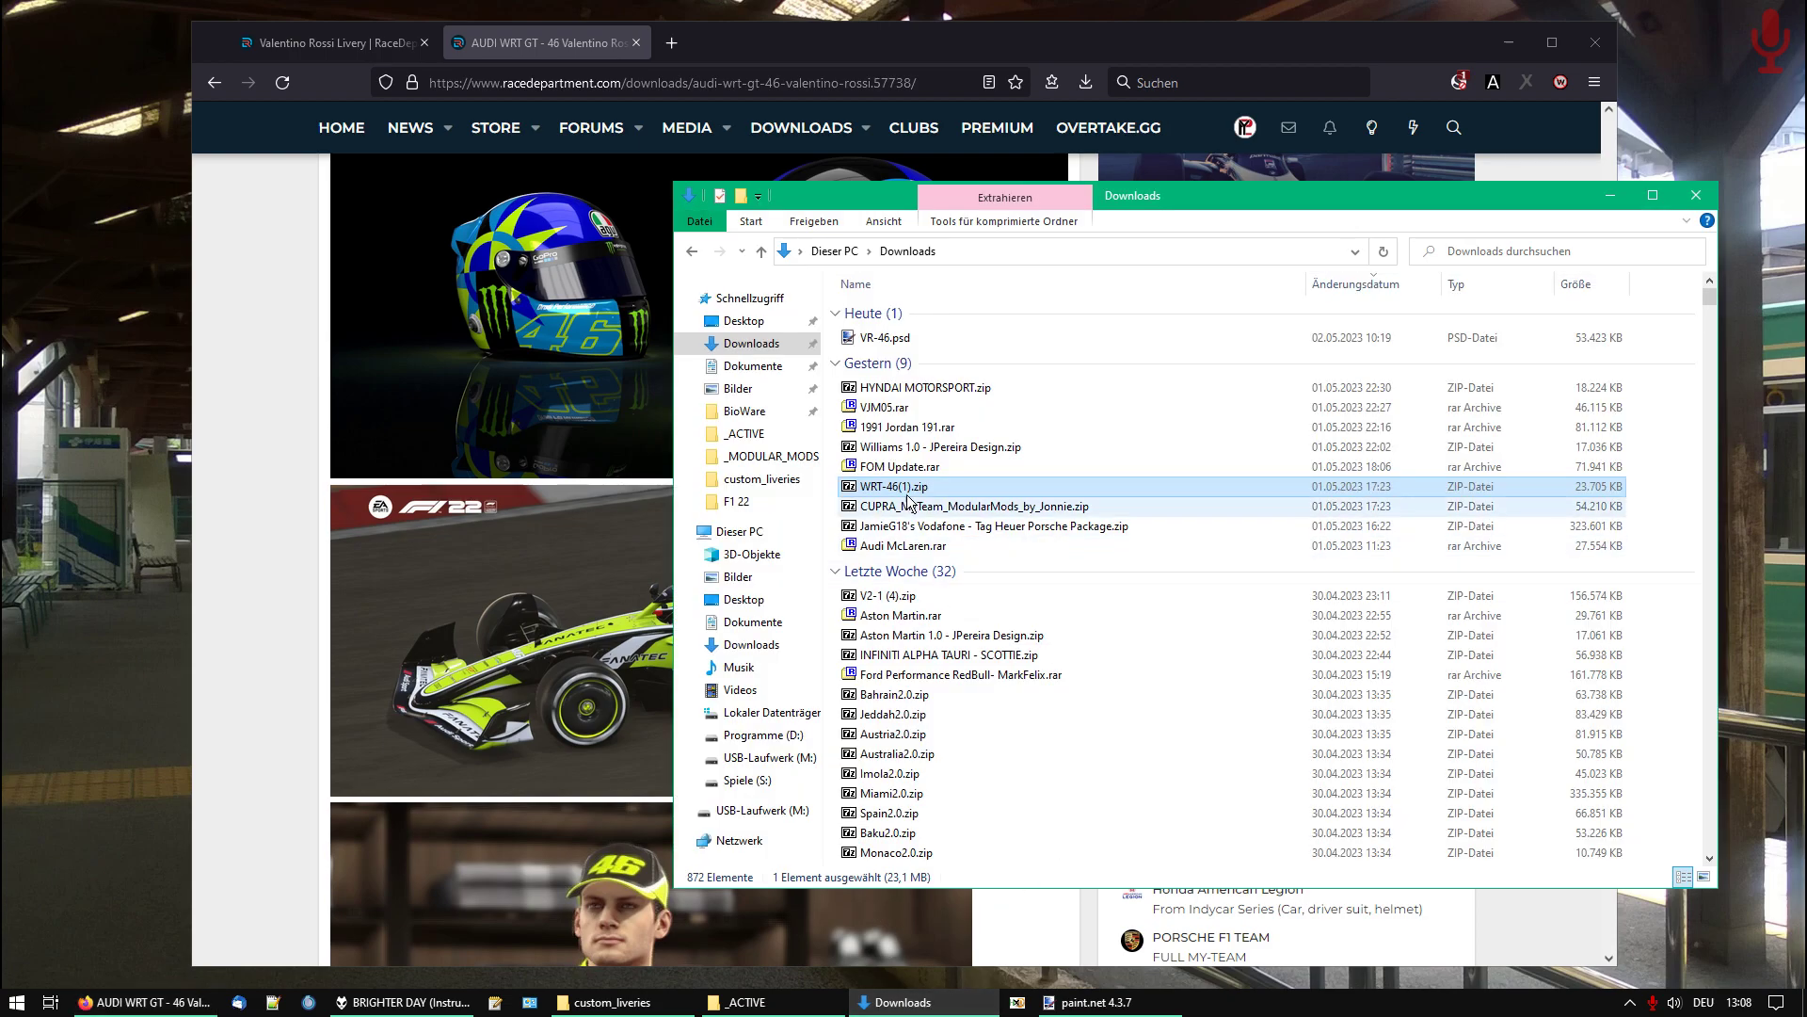
{"action": "double_click", "coordinate": [870, 496]}
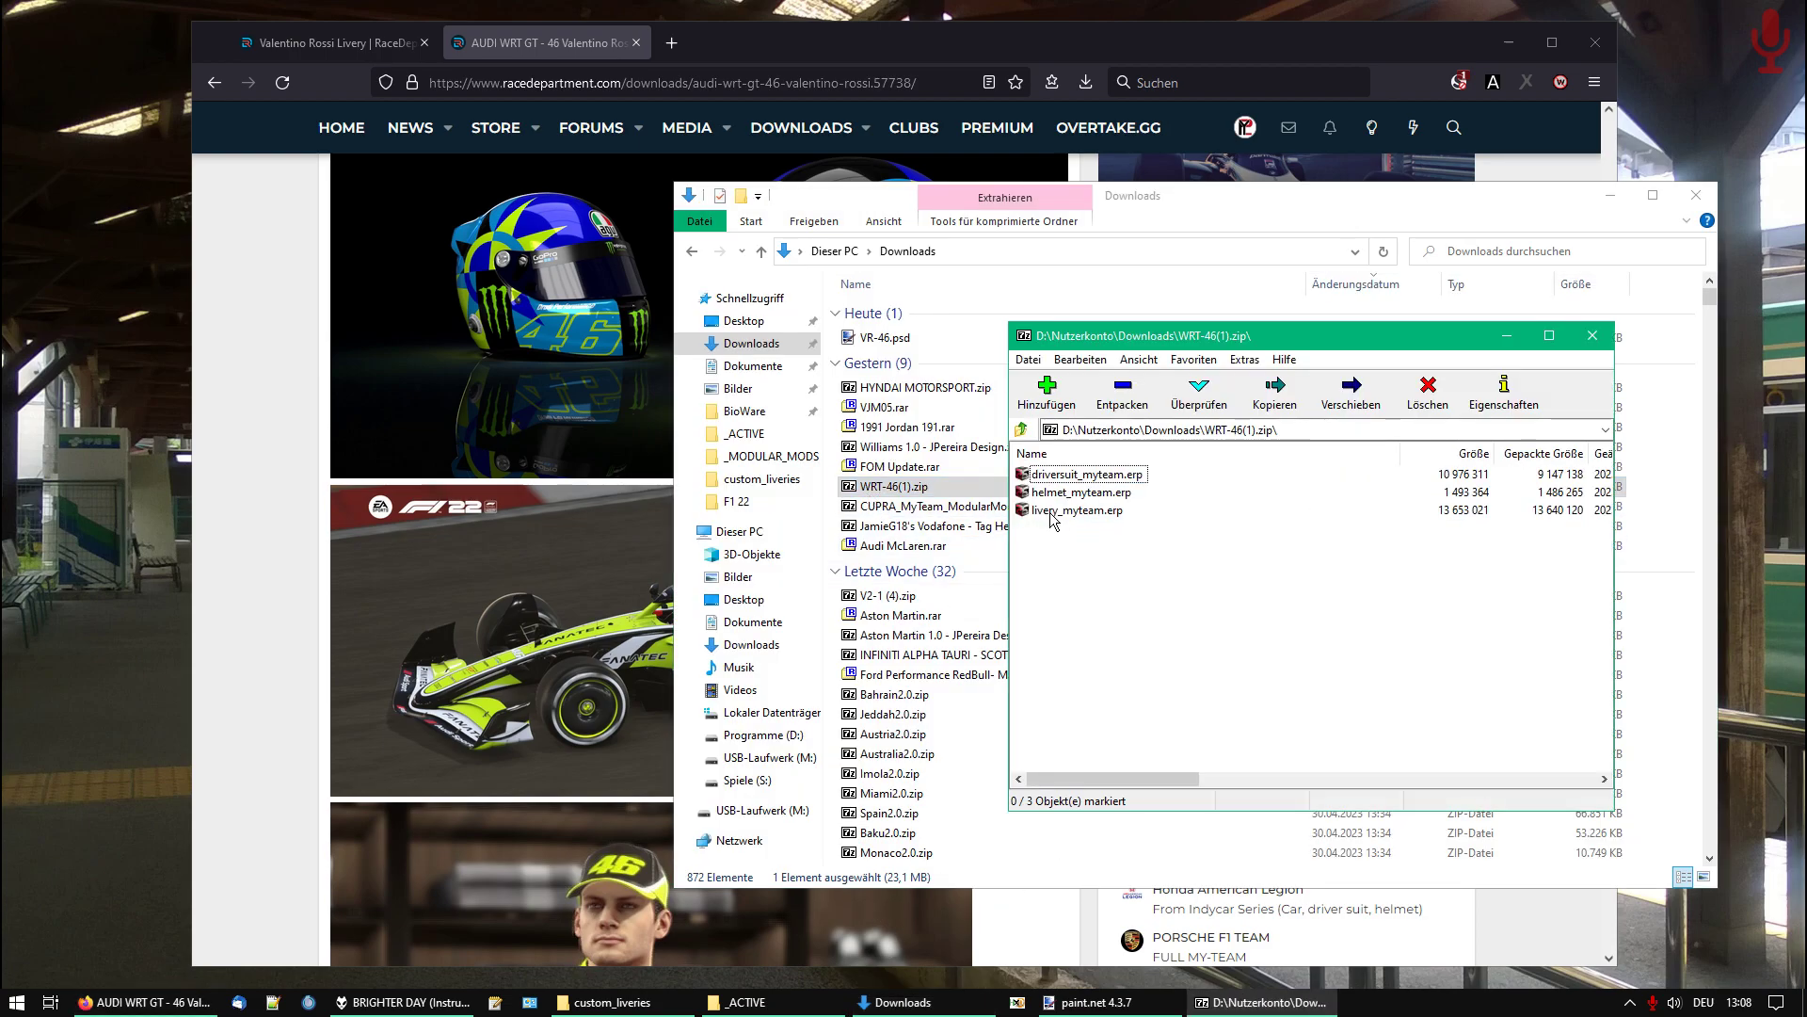
{"action": "left_click", "coordinate": [1051, 513]}
{"action": "double_click", "coordinate": [1051, 514]}
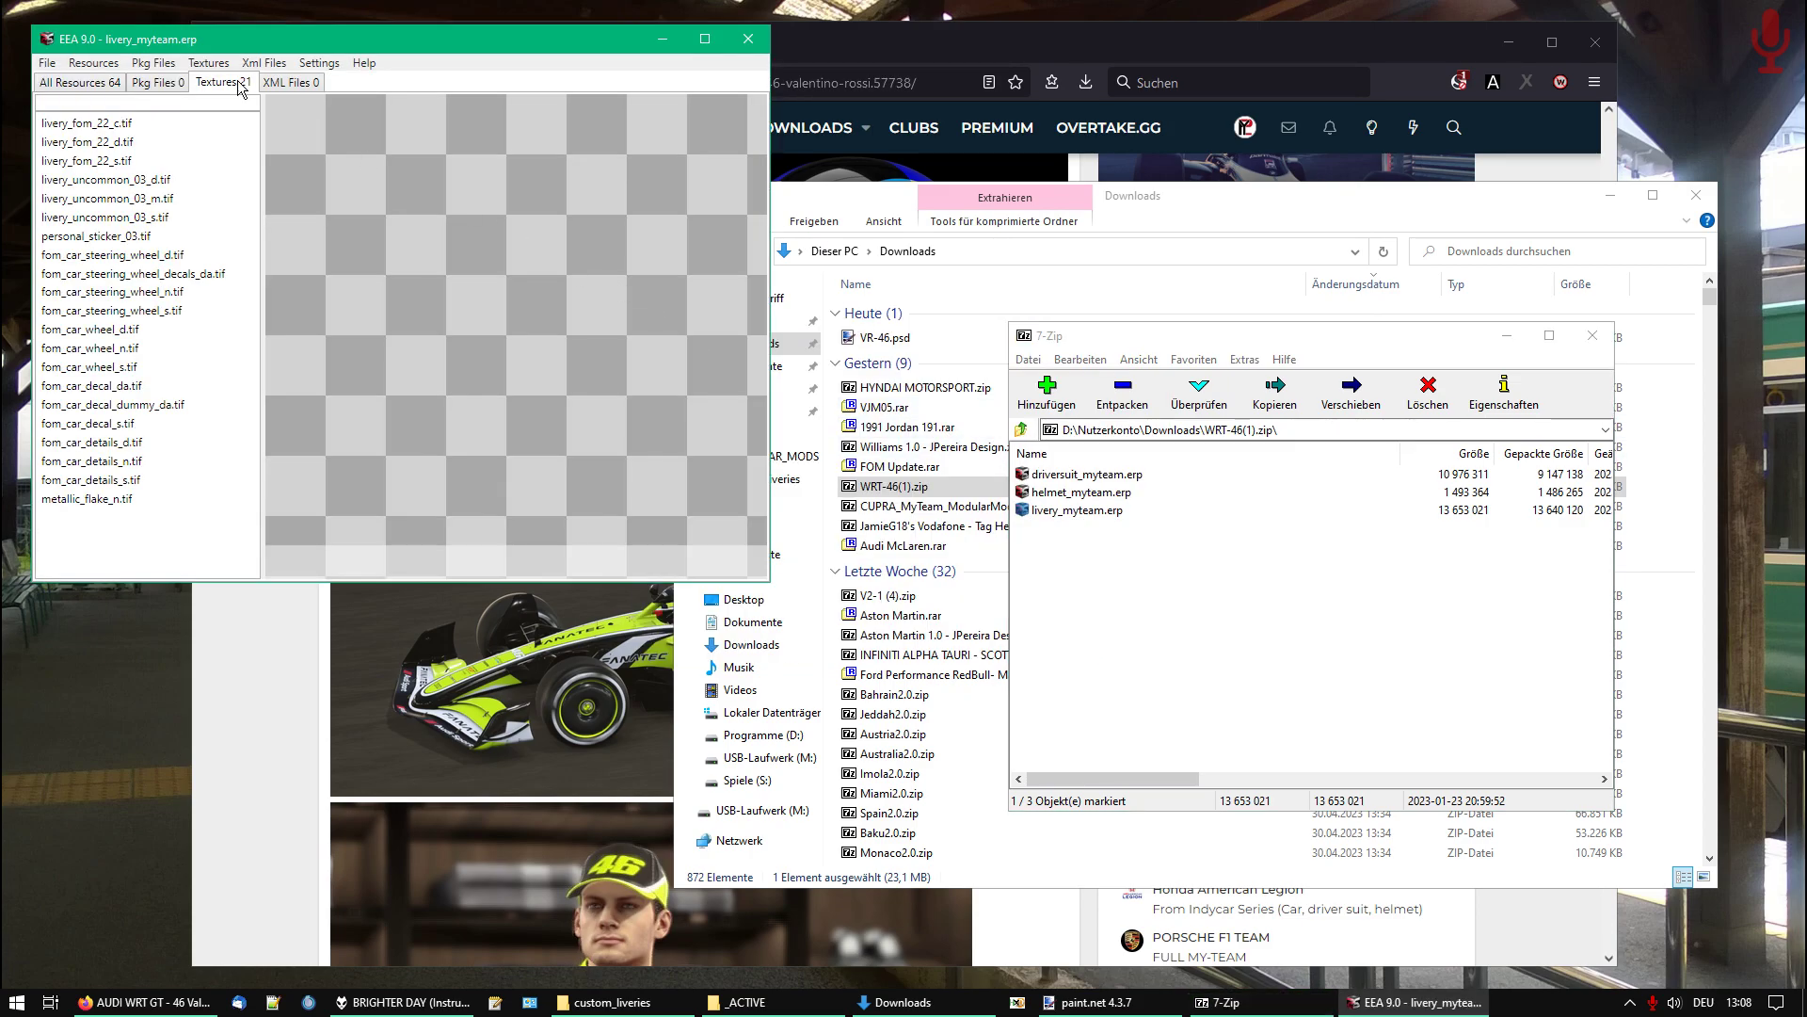
Preview livery_fom_22_c and the uncommon_03 d, m and s textures, then close EEA and 7-Zip
{"action": "left_click", "coordinate": [226, 124]}
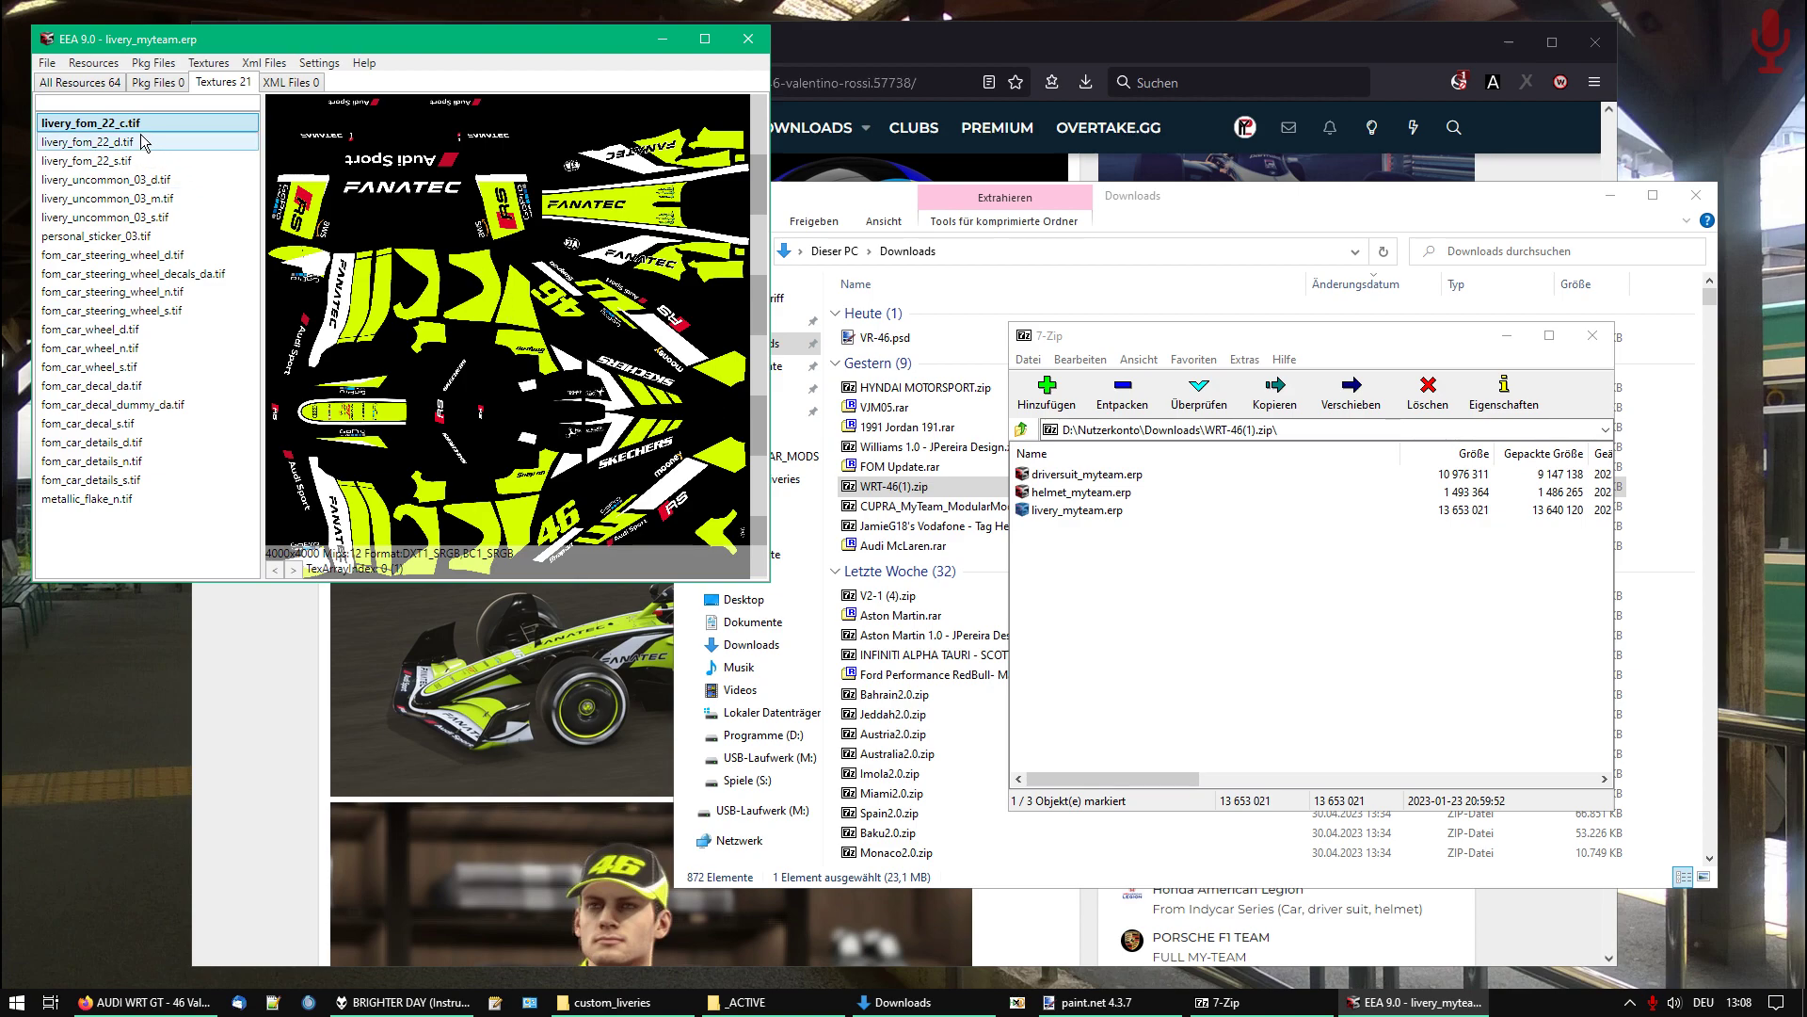
{"action": "left_click_drag", "start_coordinate": [224, 41], "coordinate": [699, 154]}
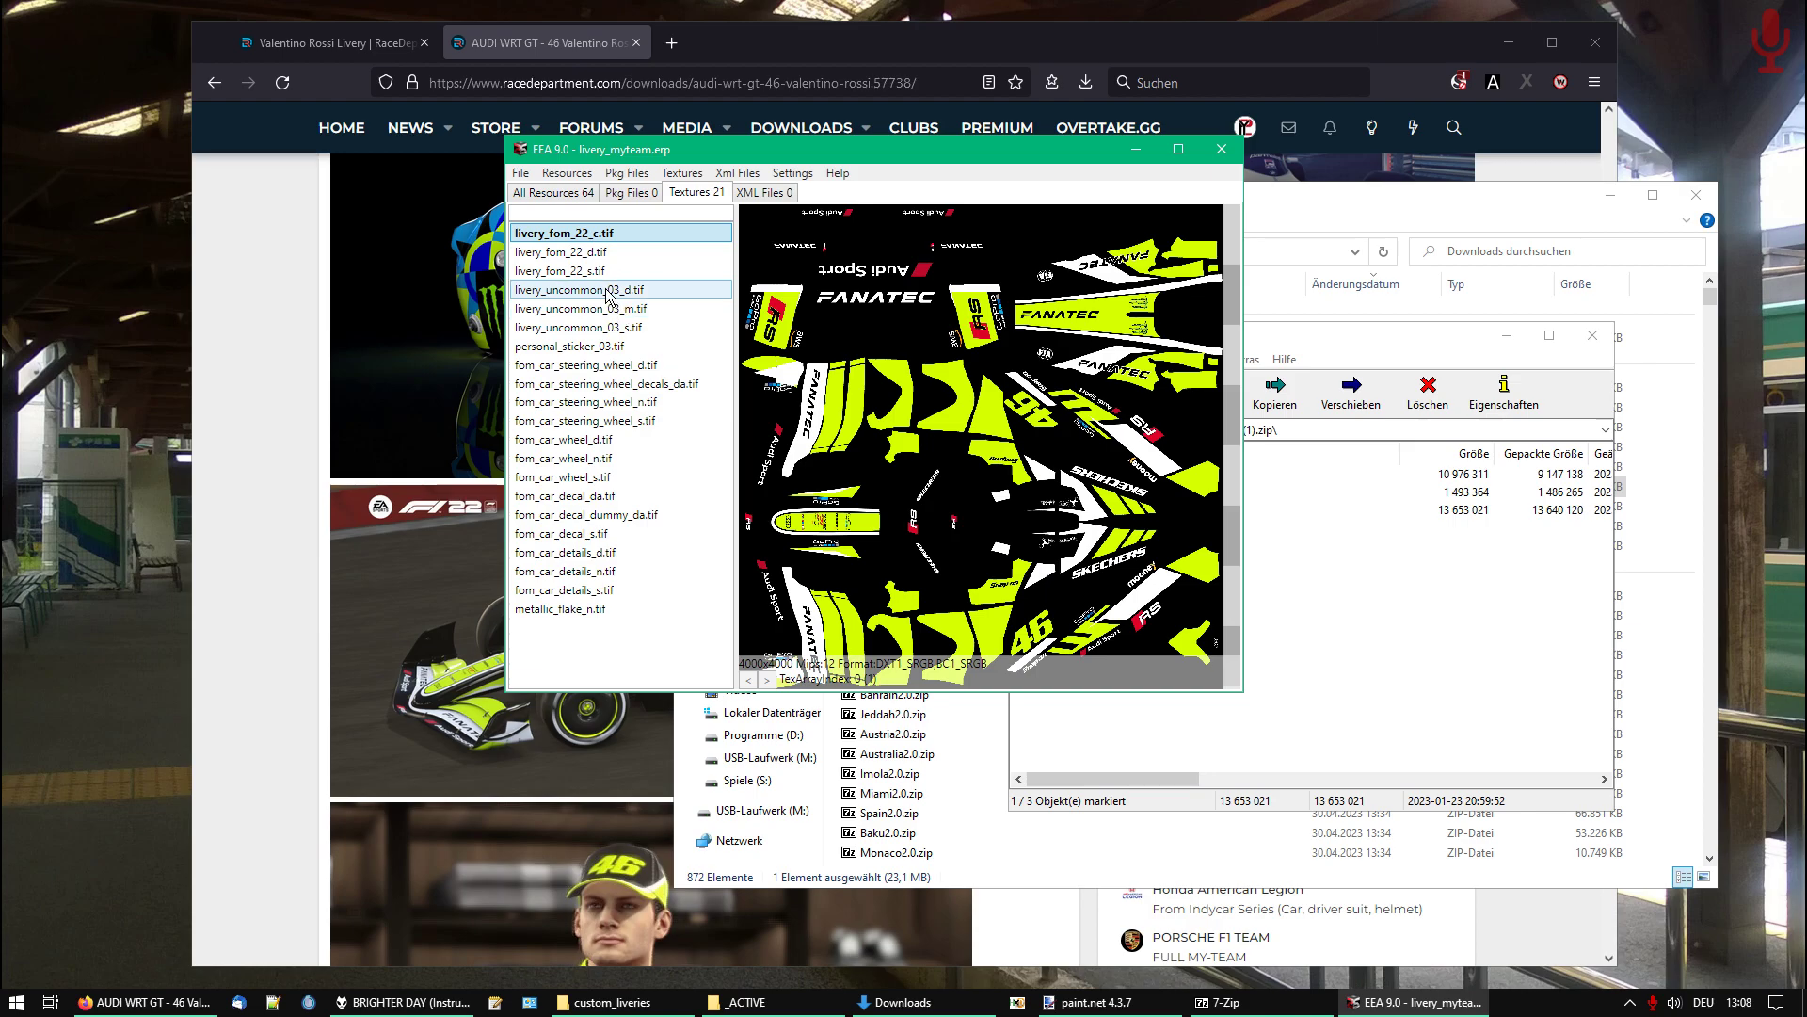
{"action": "left_click", "coordinate": [574, 289]}
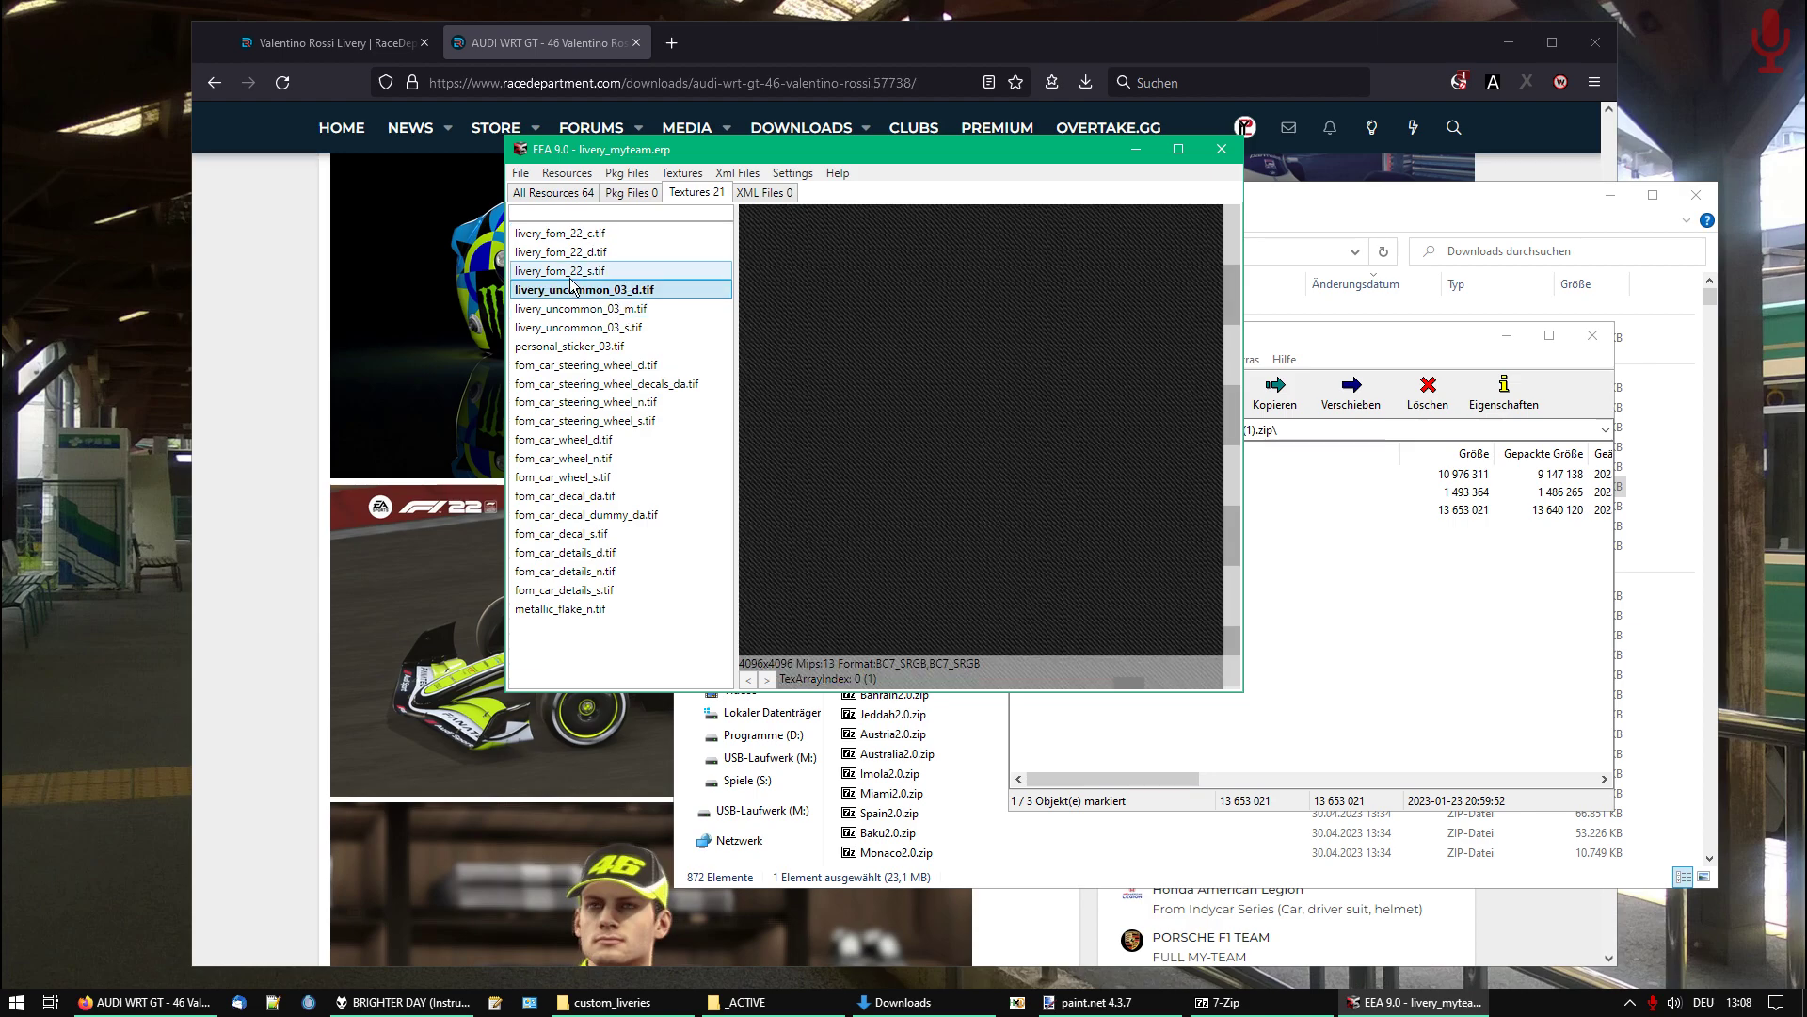
{"action": "left_click", "coordinate": [647, 310]}
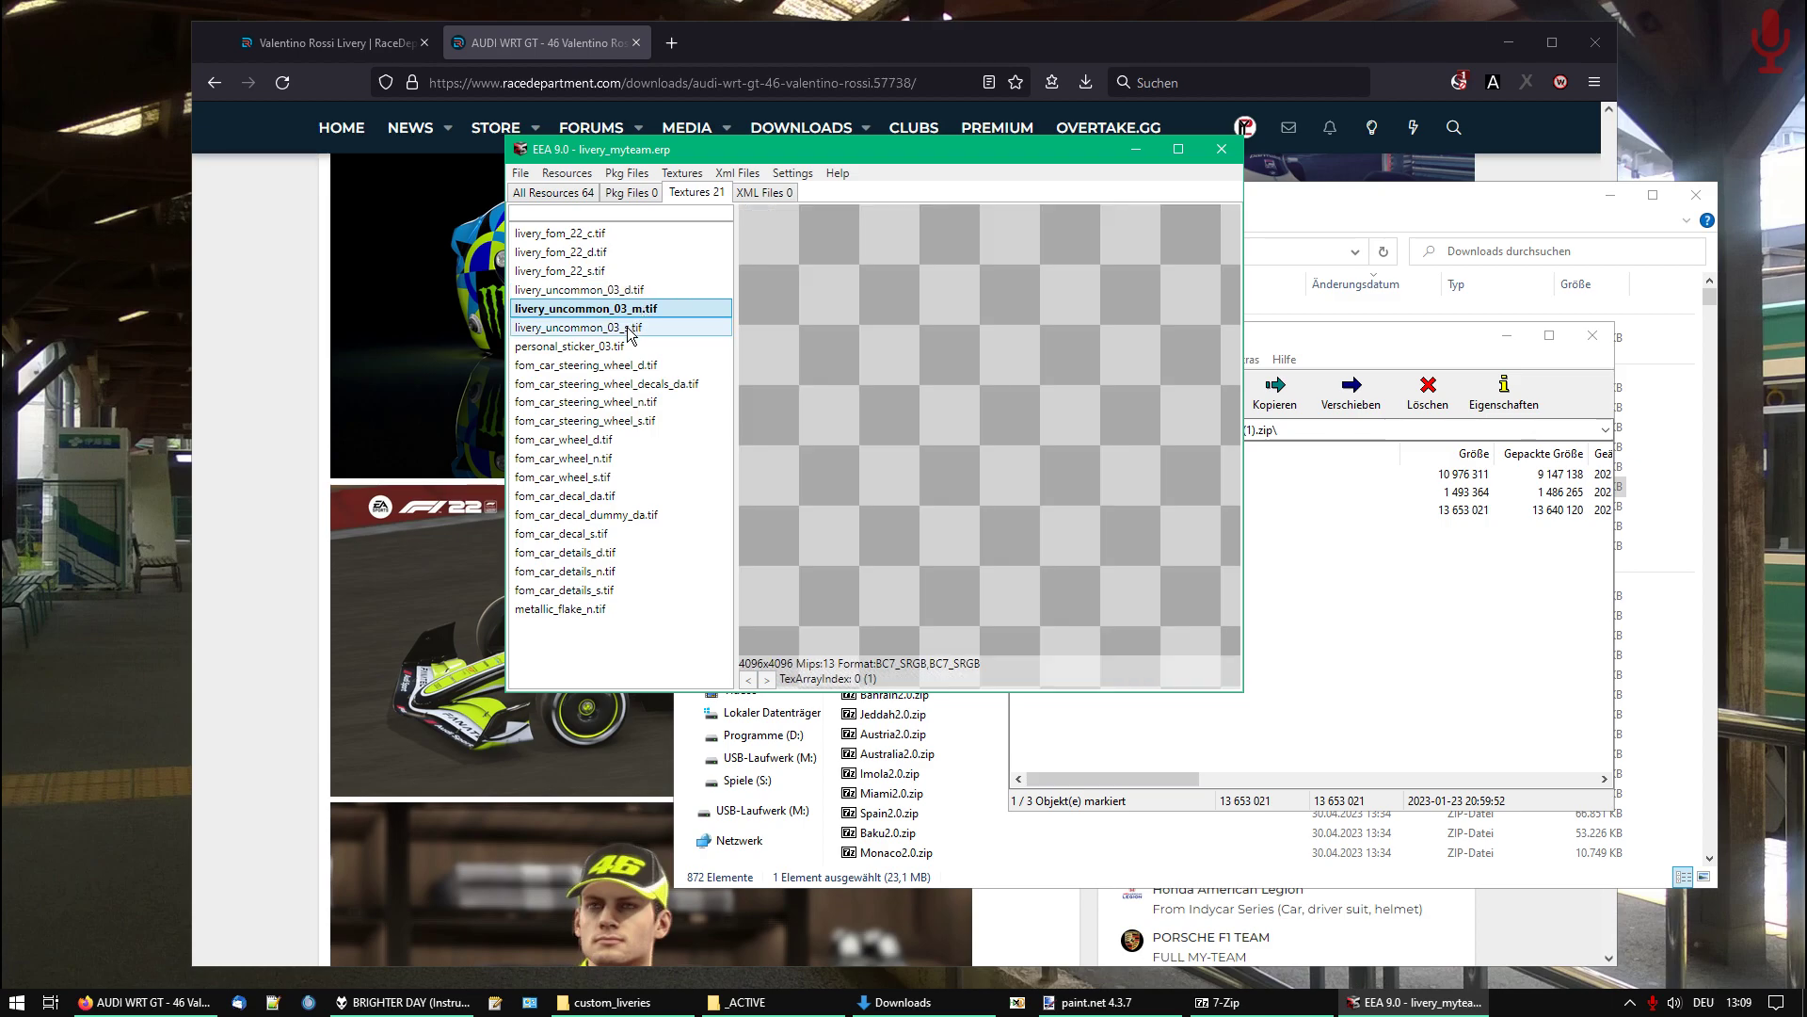
{"action": "left_click", "coordinate": [629, 331]}
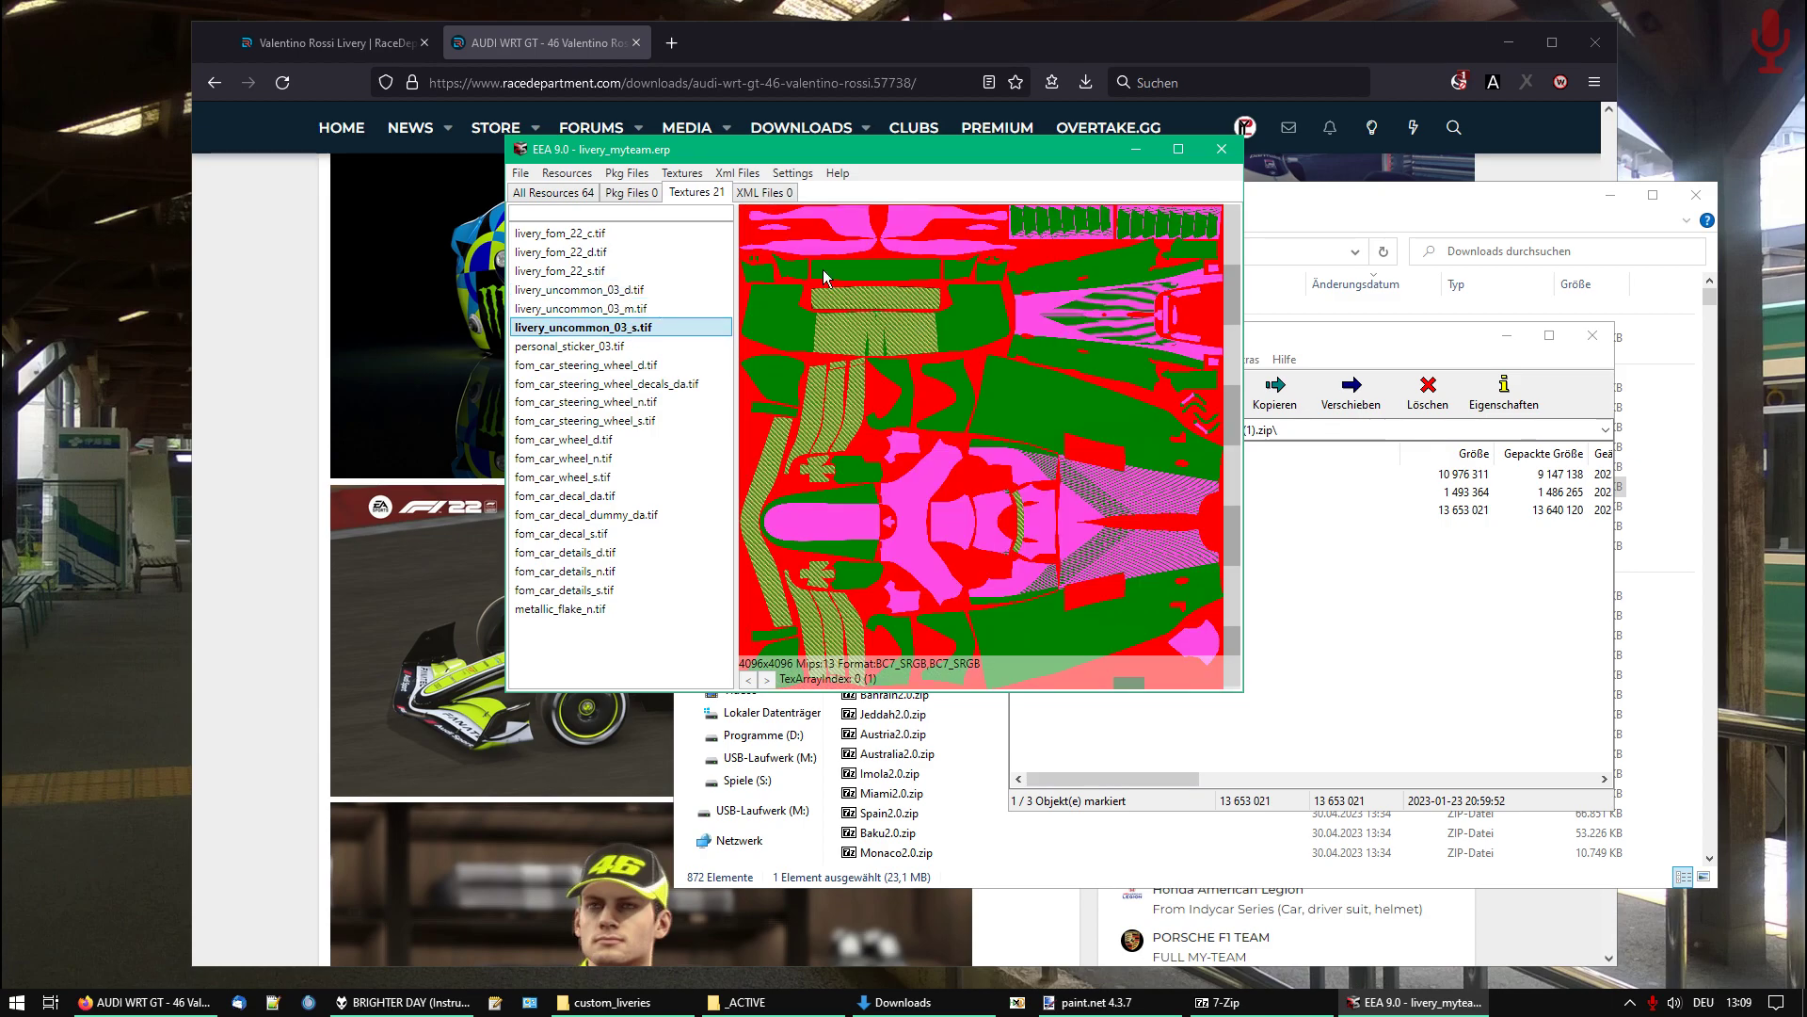
{"action": "left_click", "coordinate": [1222, 155]}
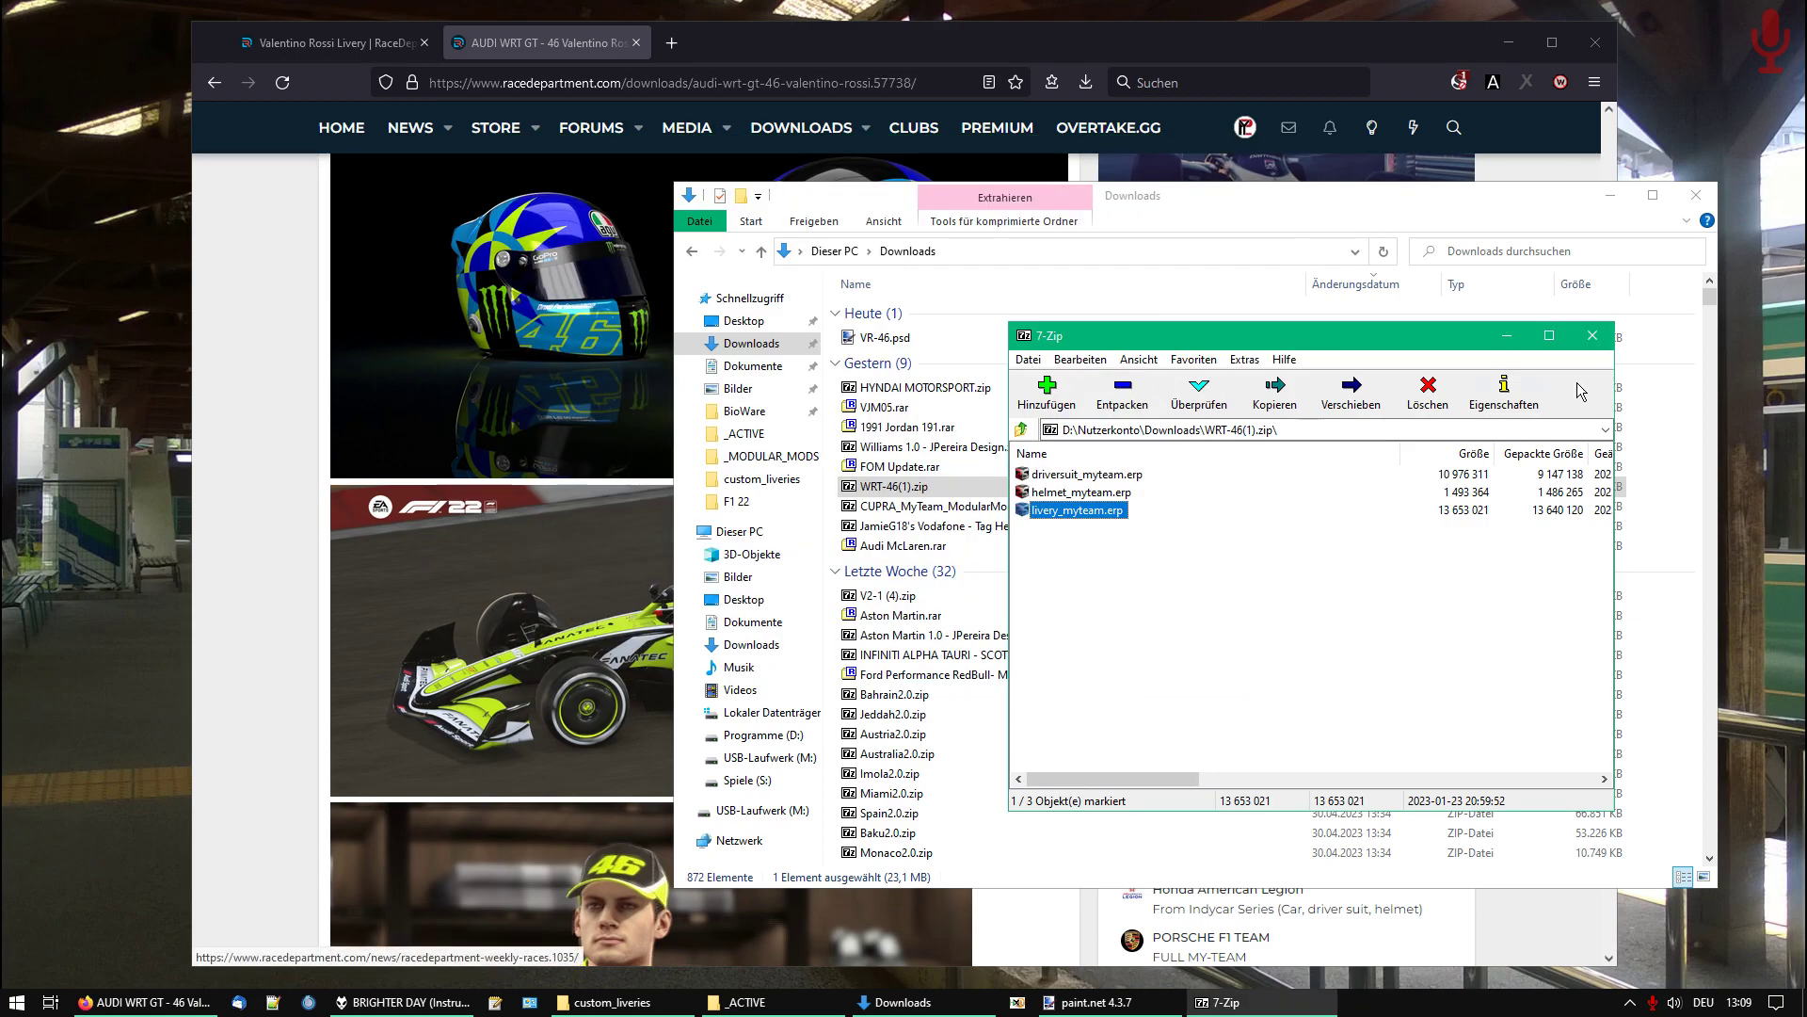
{"action": "left_click", "coordinate": [1593, 335]}
Bring paint.net forward and open VR-46.pdn from the custom_liveries folder
{"action": "left_click", "coordinate": [1610, 202]}
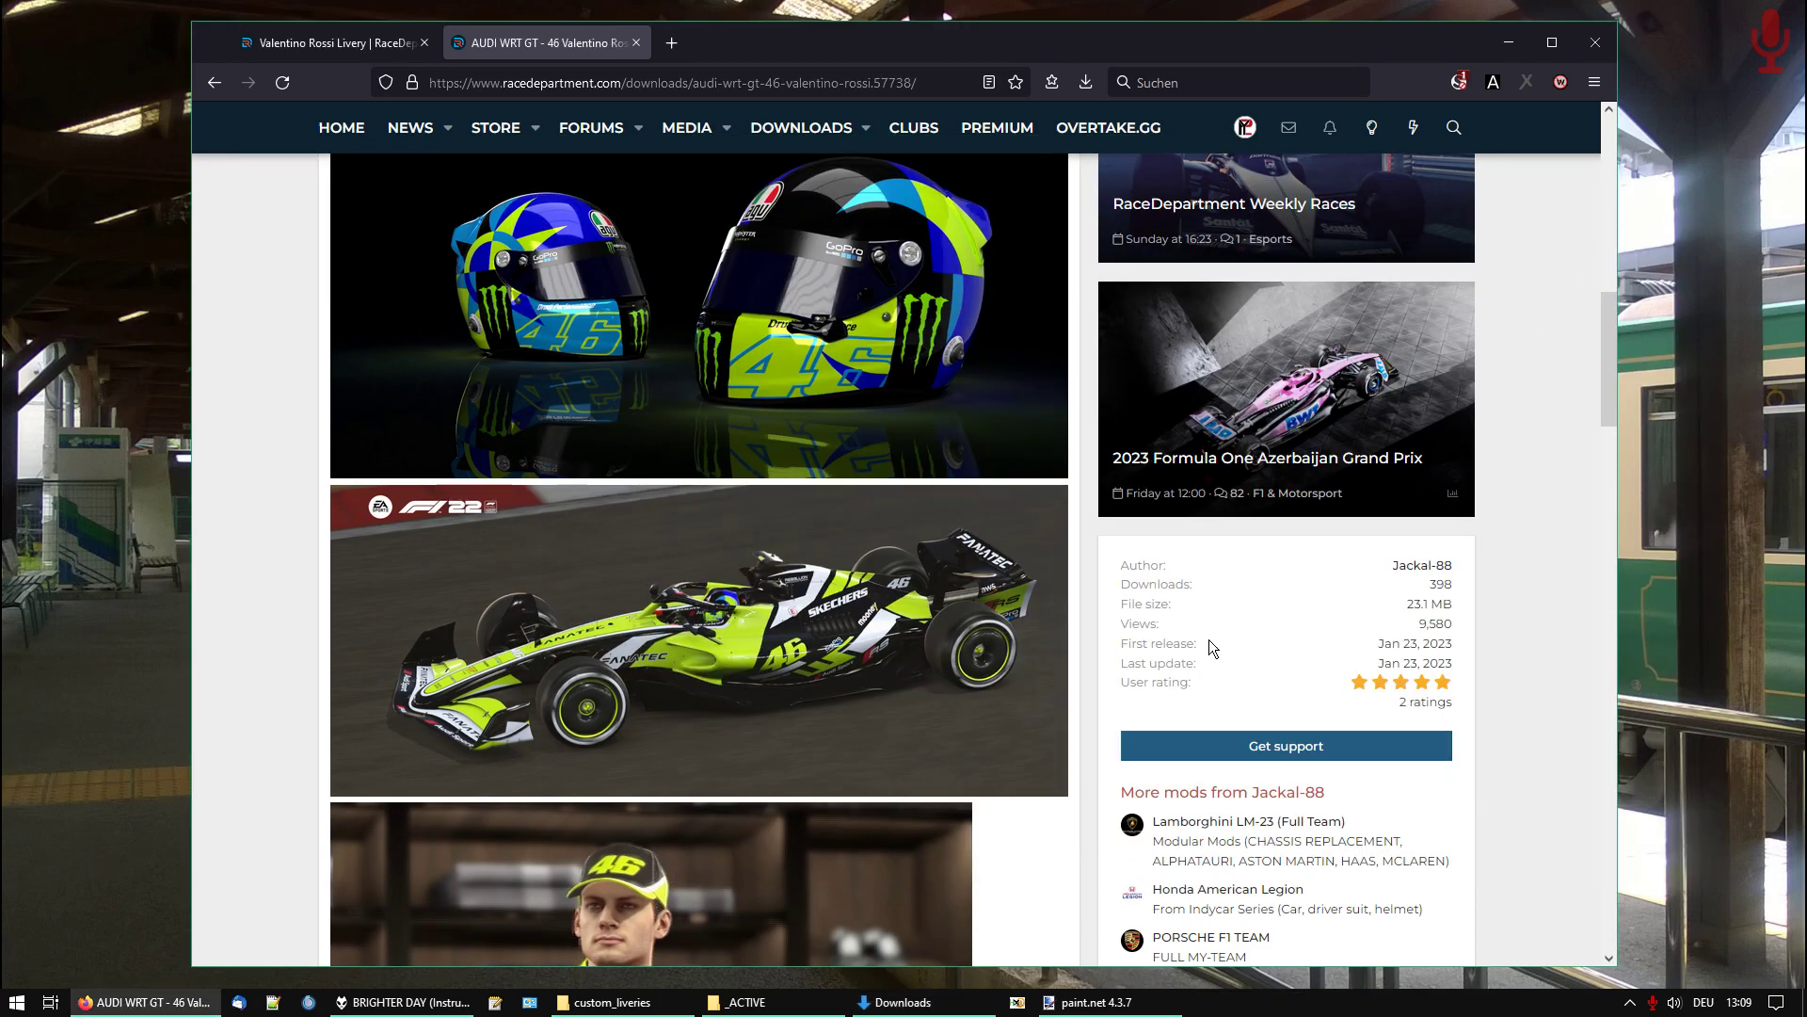
{"action": "left_click", "coordinate": [1092, 1002]}
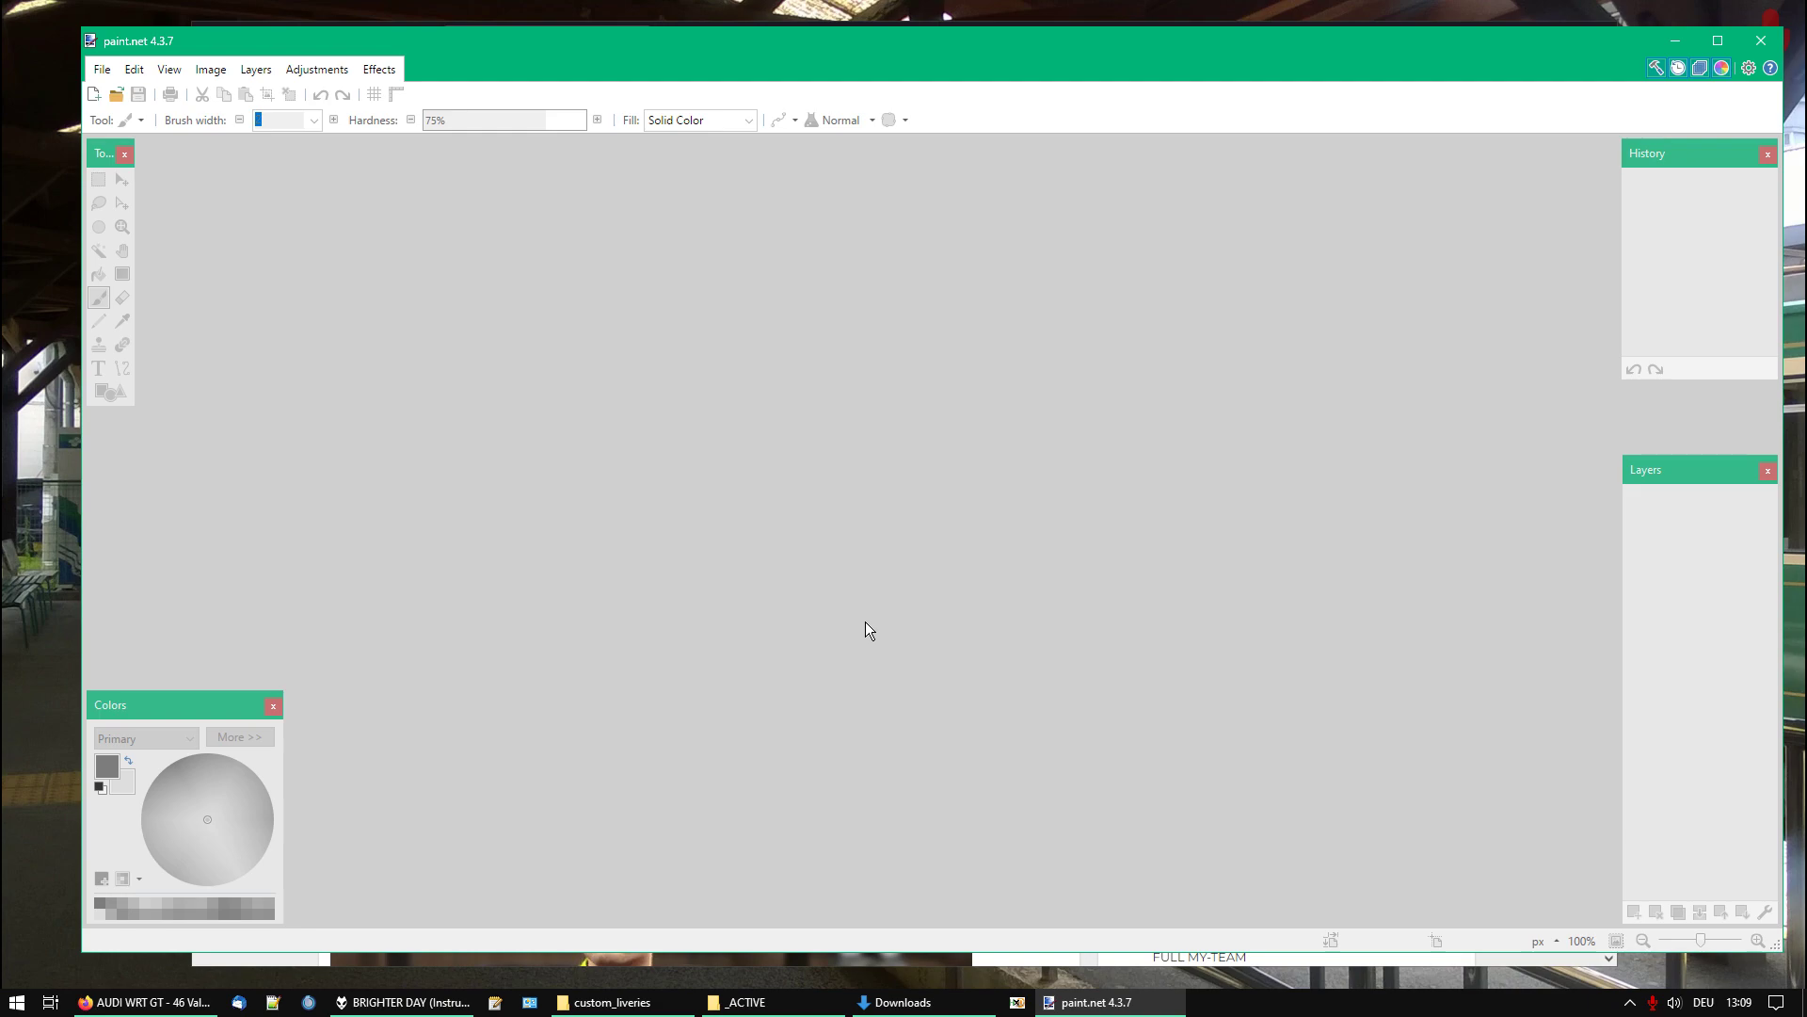
{"action": "left_click", "coordinate": [899, 1001]}
{"action": "left_click", "coordinate": [899, 1002]}
{"action": "left_click", "coordinate": [650, 1009]}
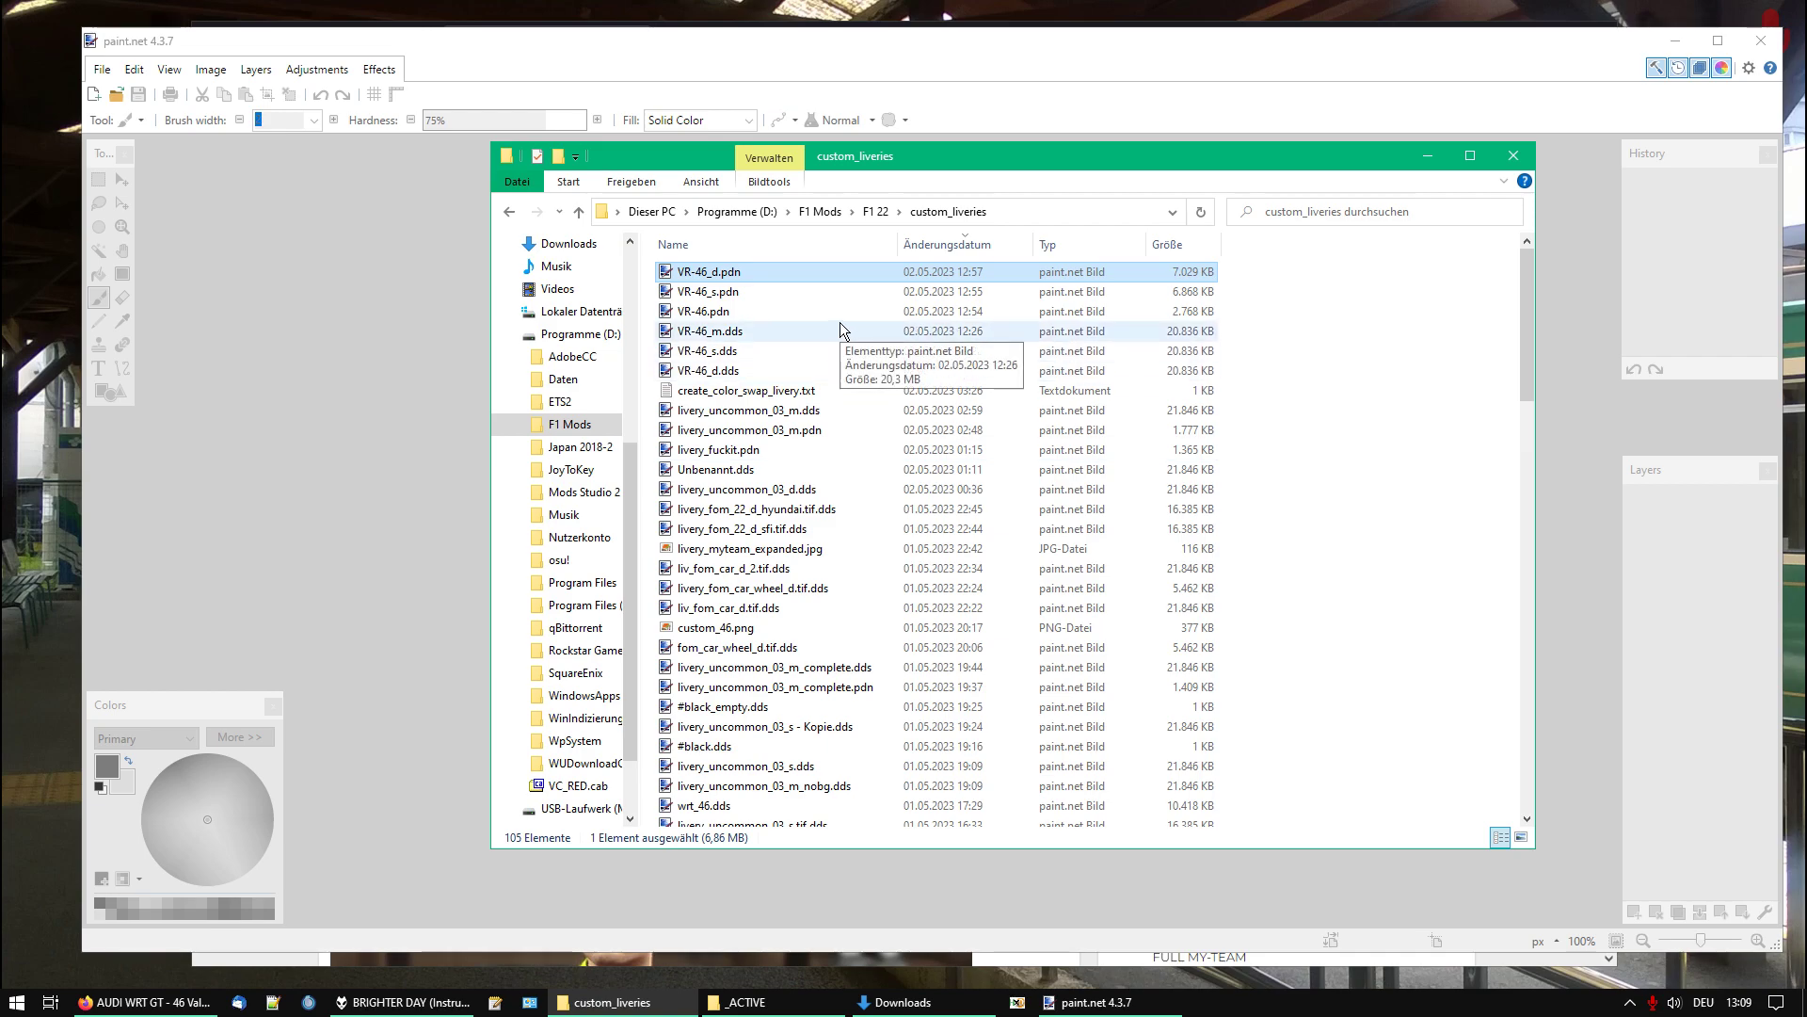
{"action": "double_click", "coordinate": [721, 313]}
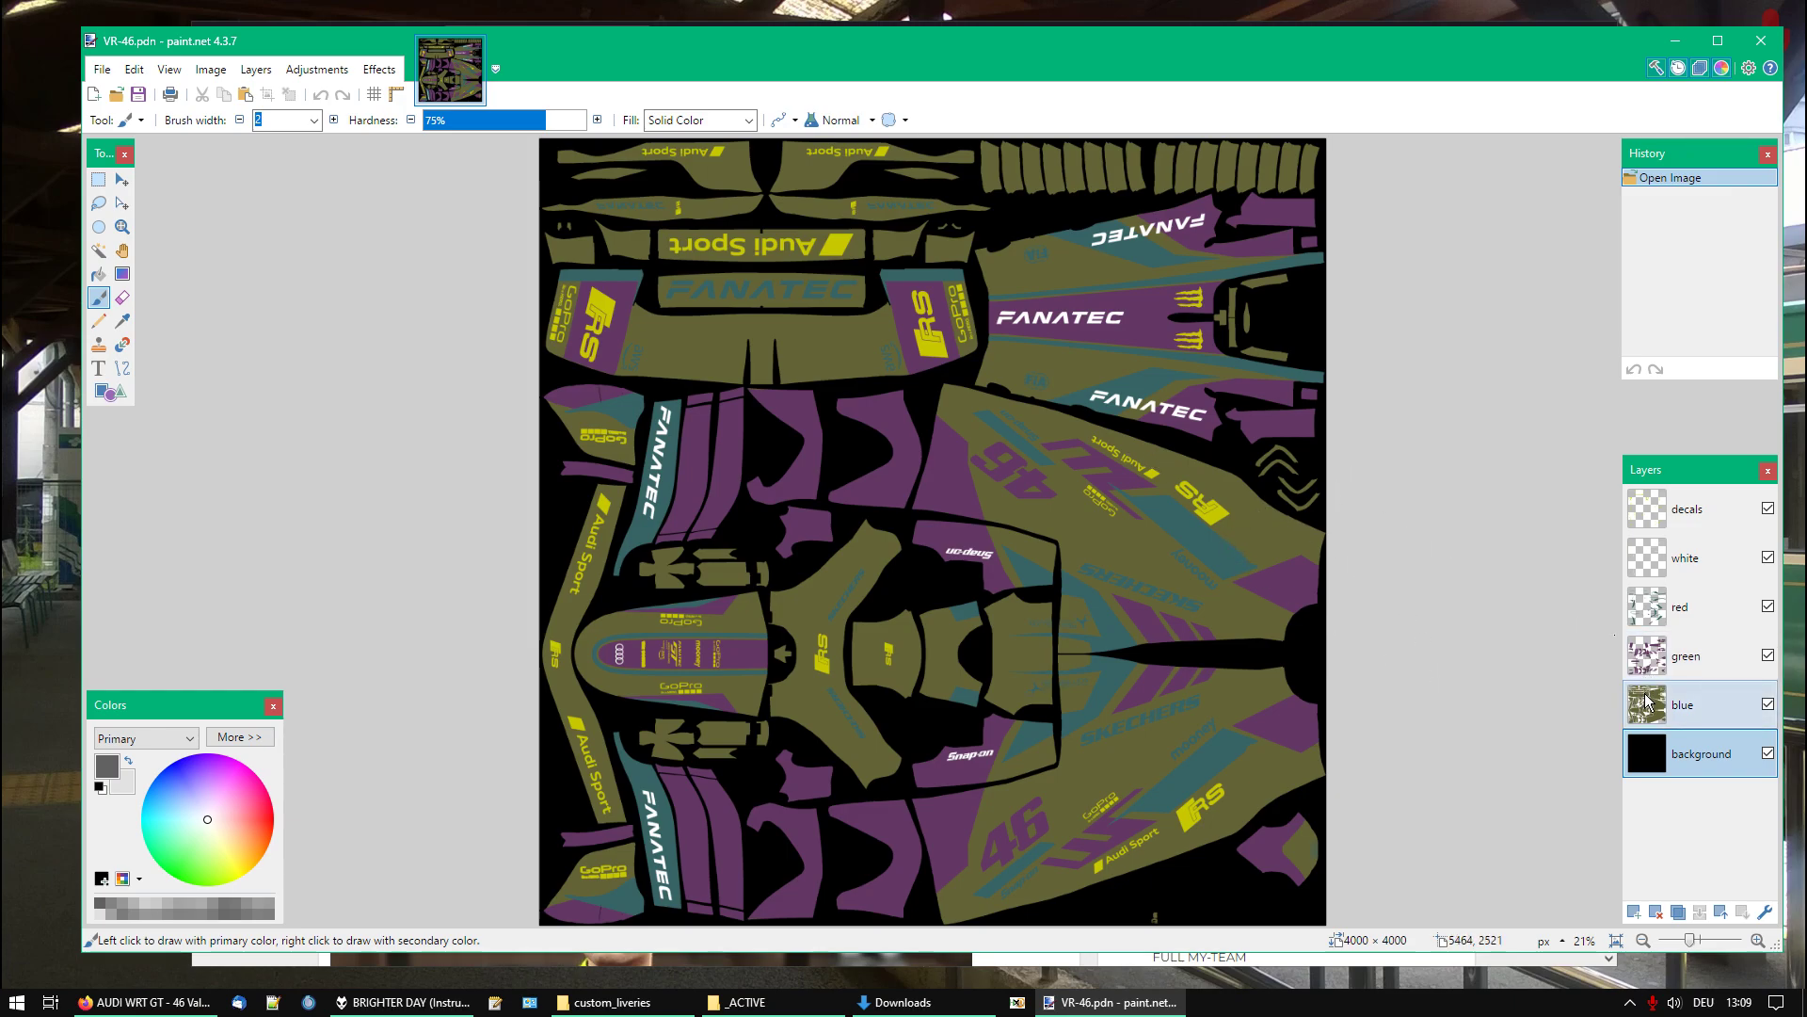
{"action": "left_click", "coordinate": [1698, 714]}
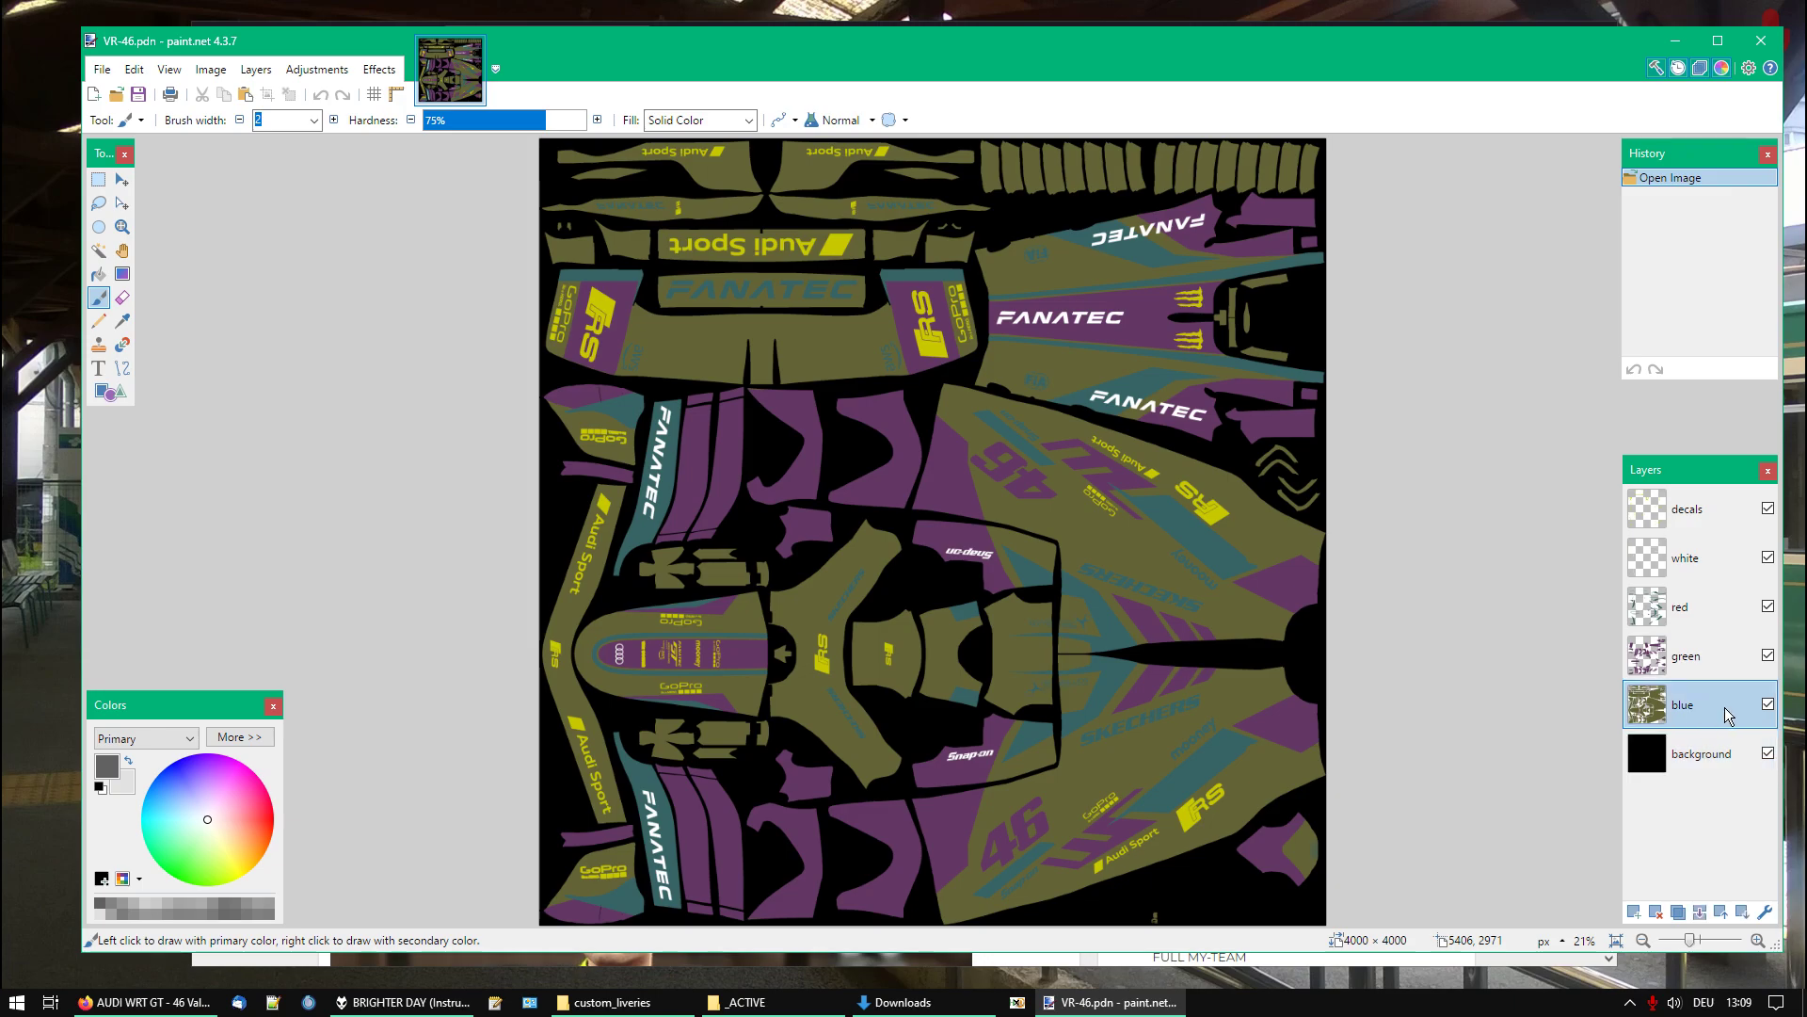
{"action": "left_click", "coordinate": [1702, 671]}
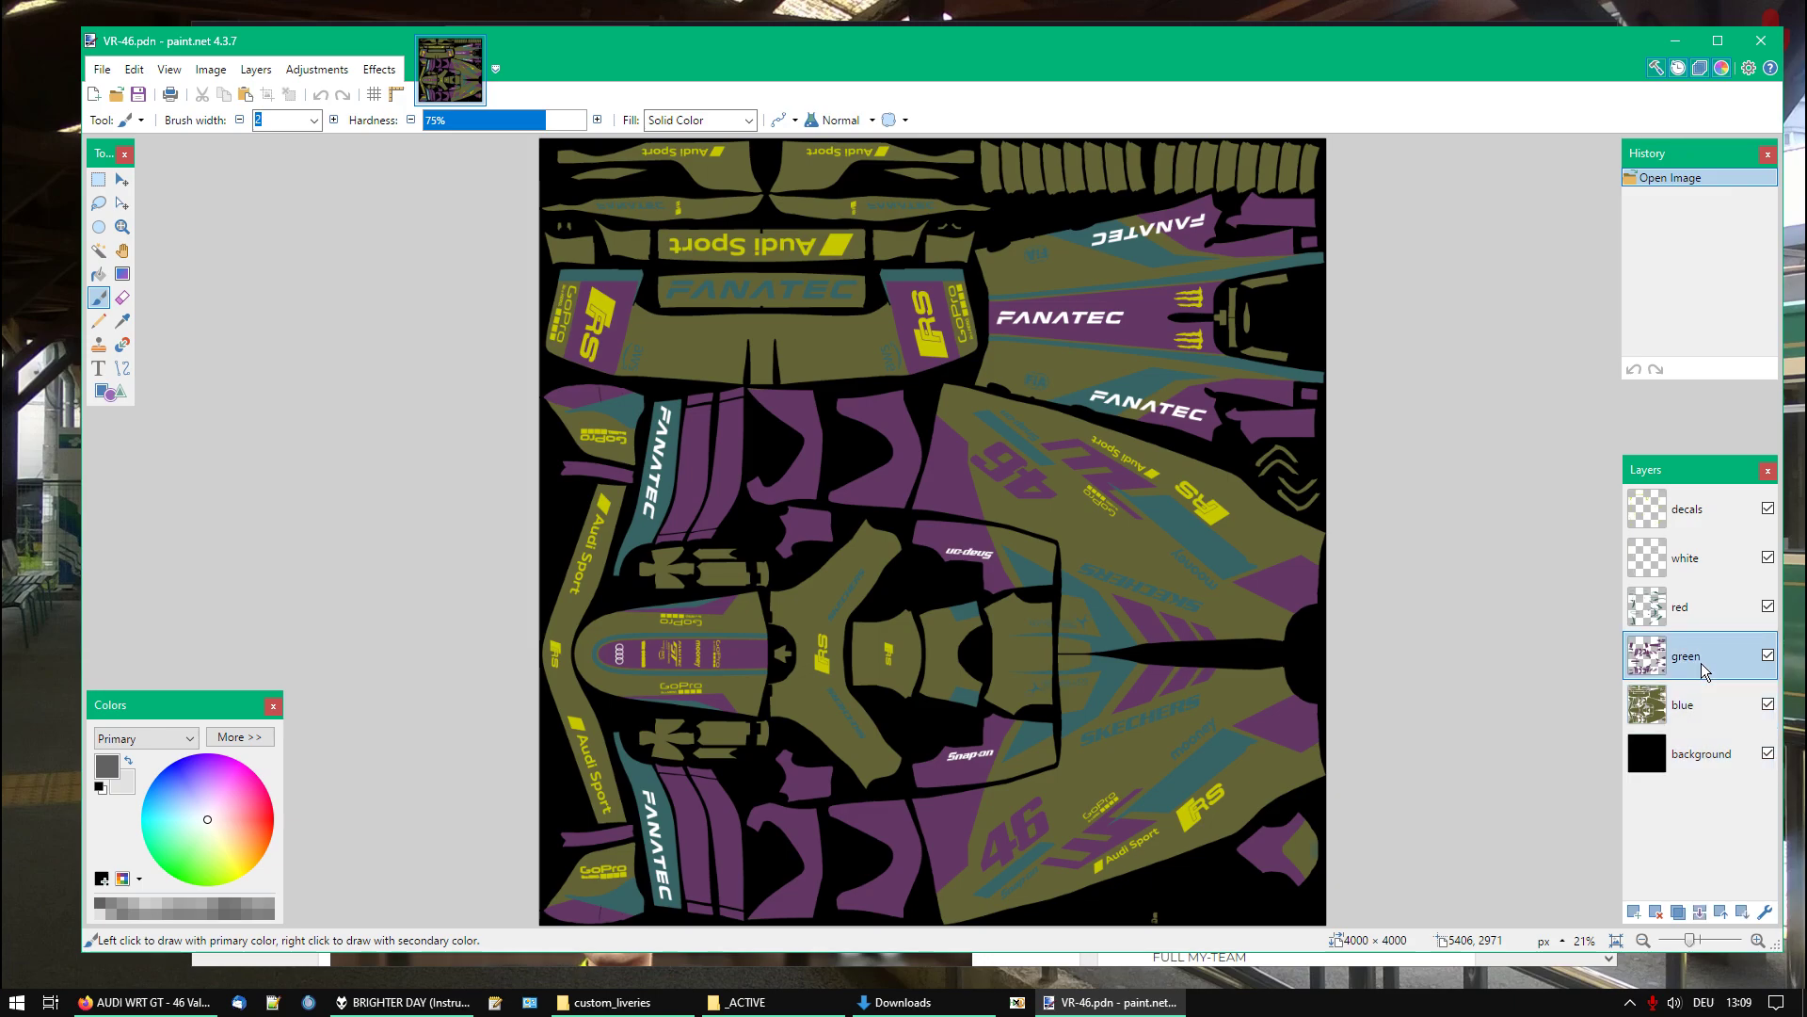
{"action": "left_click", "coordinate": [1657, 607]}
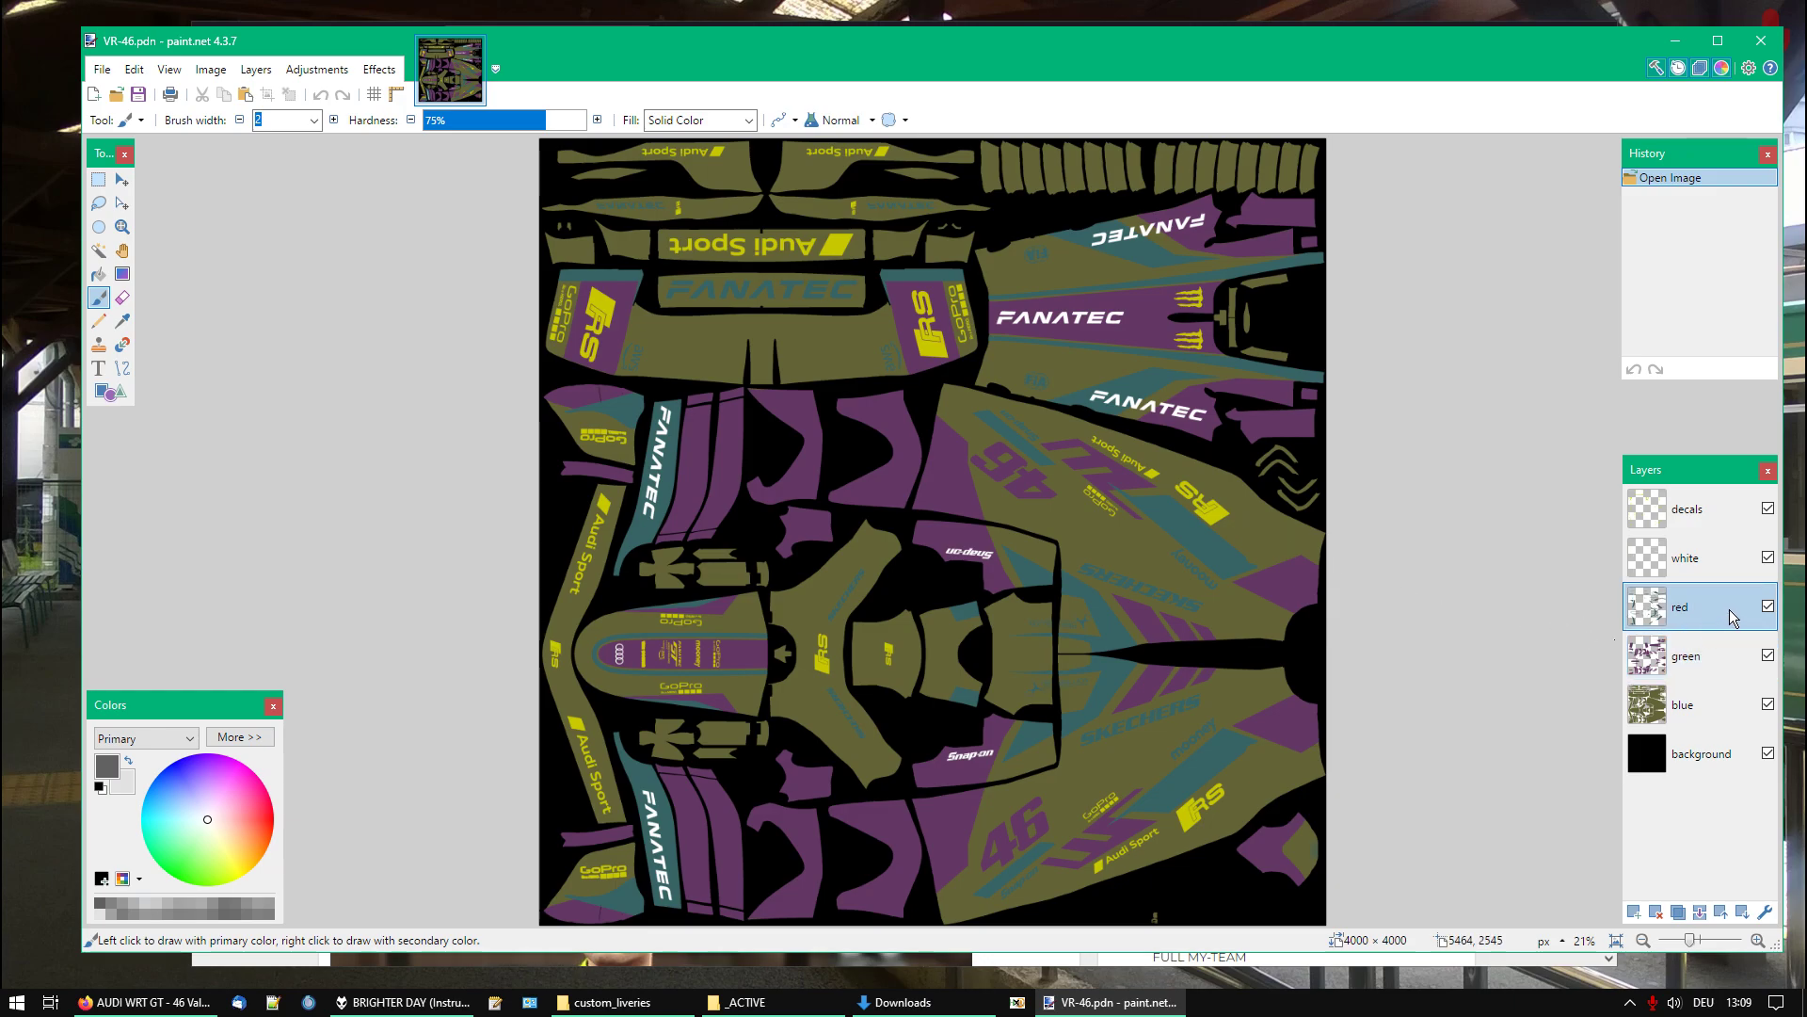
{"action": "left_click", "coordinate": [1726, 579]}
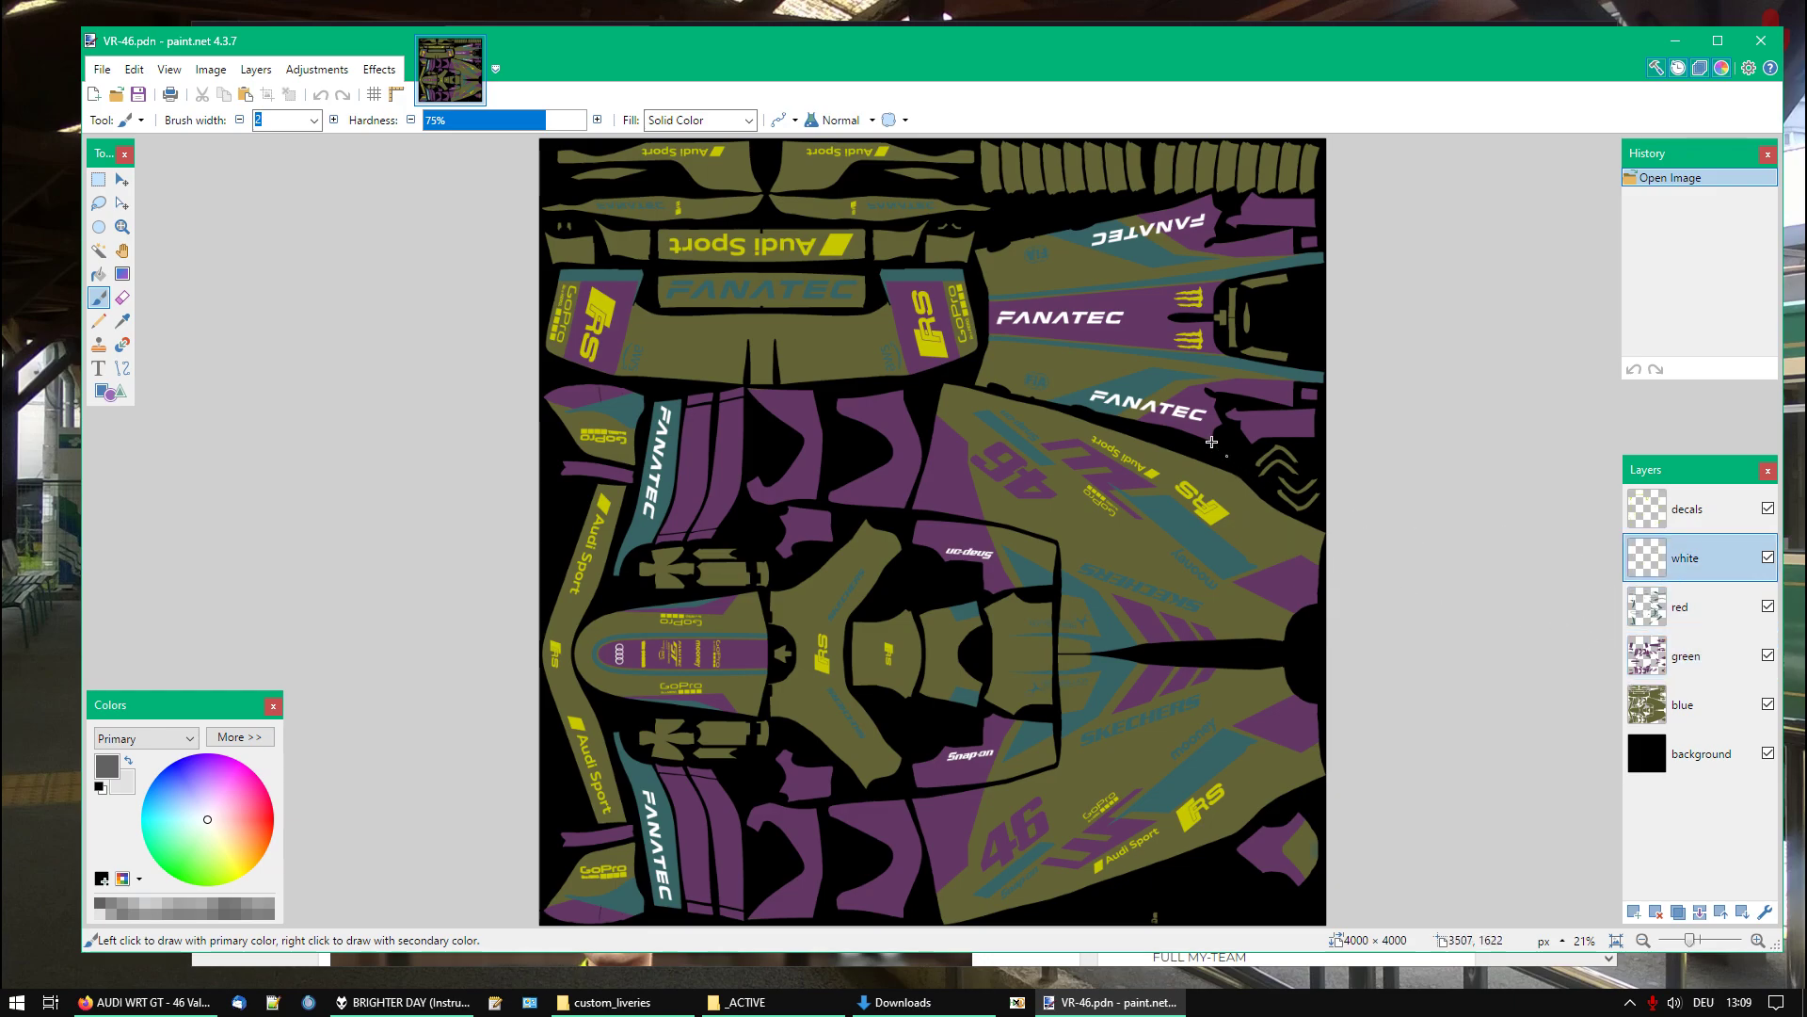
{"action": "left_click", "coordinate": [1664, 509]}
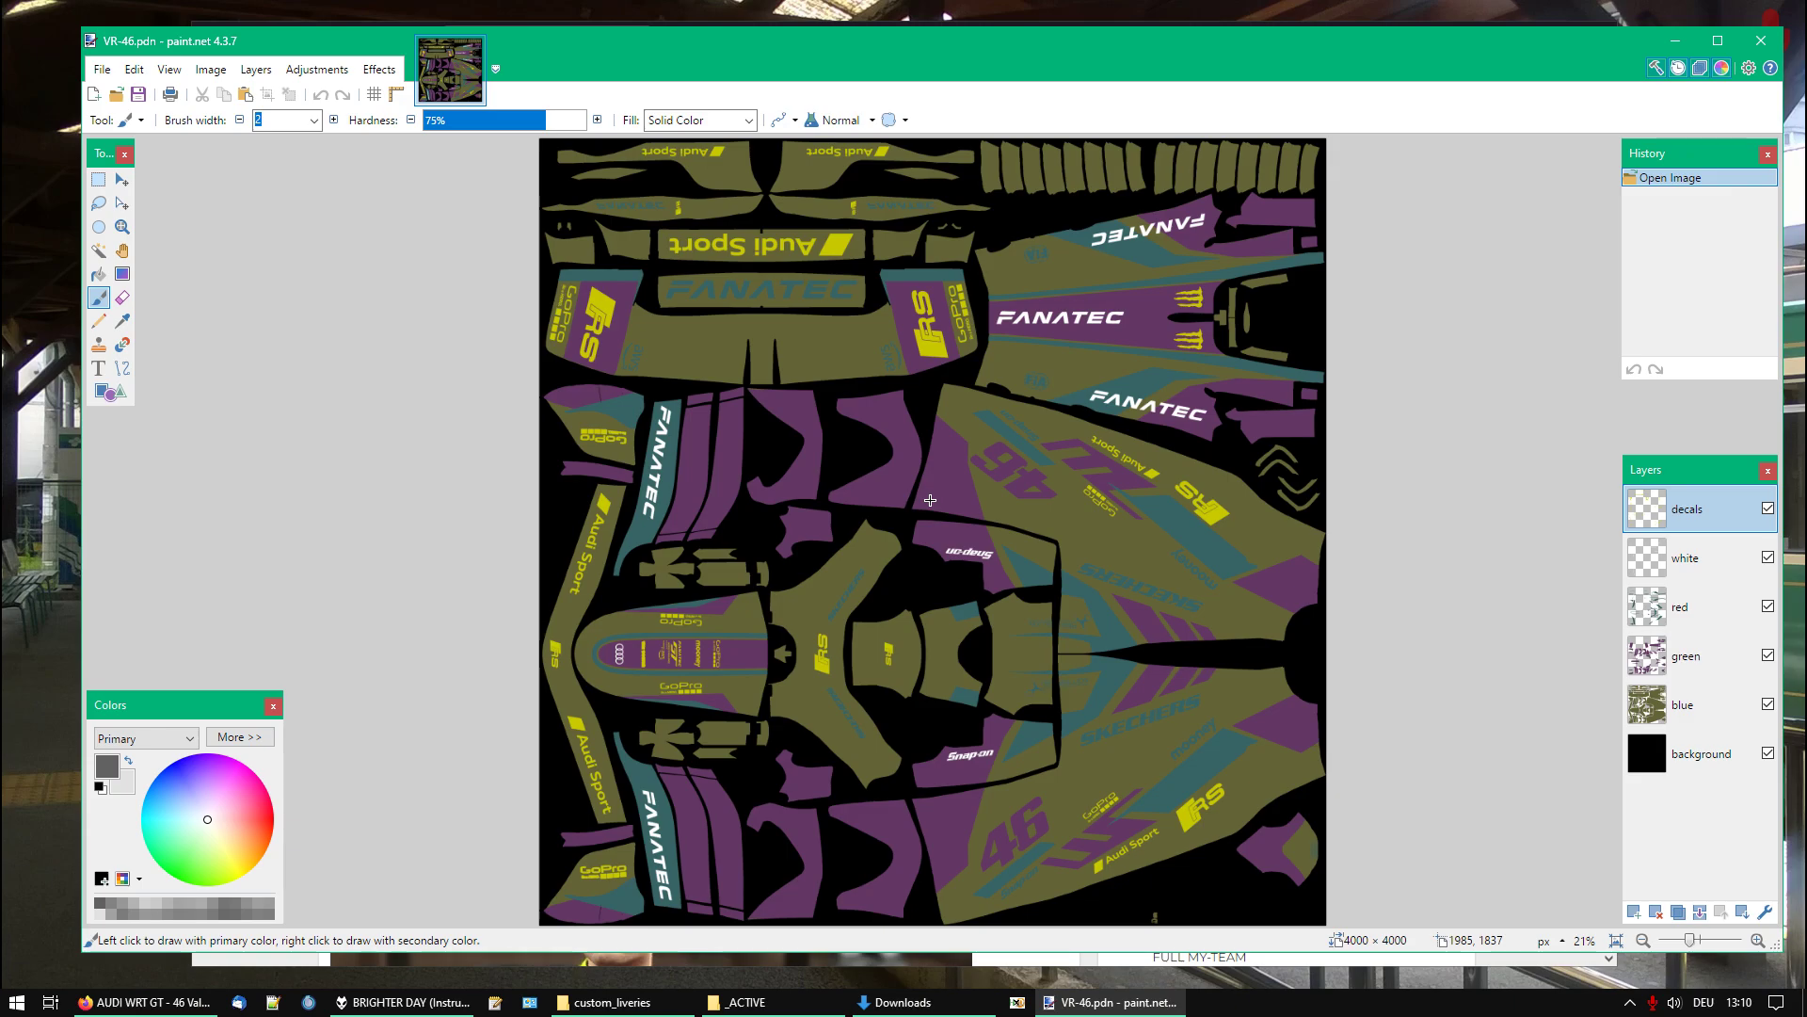
Hide the decals layer, select the white layer, and try then cancel a Color Balance adjustment
{"action": "left_click", "coordinate": [1768, 509]}
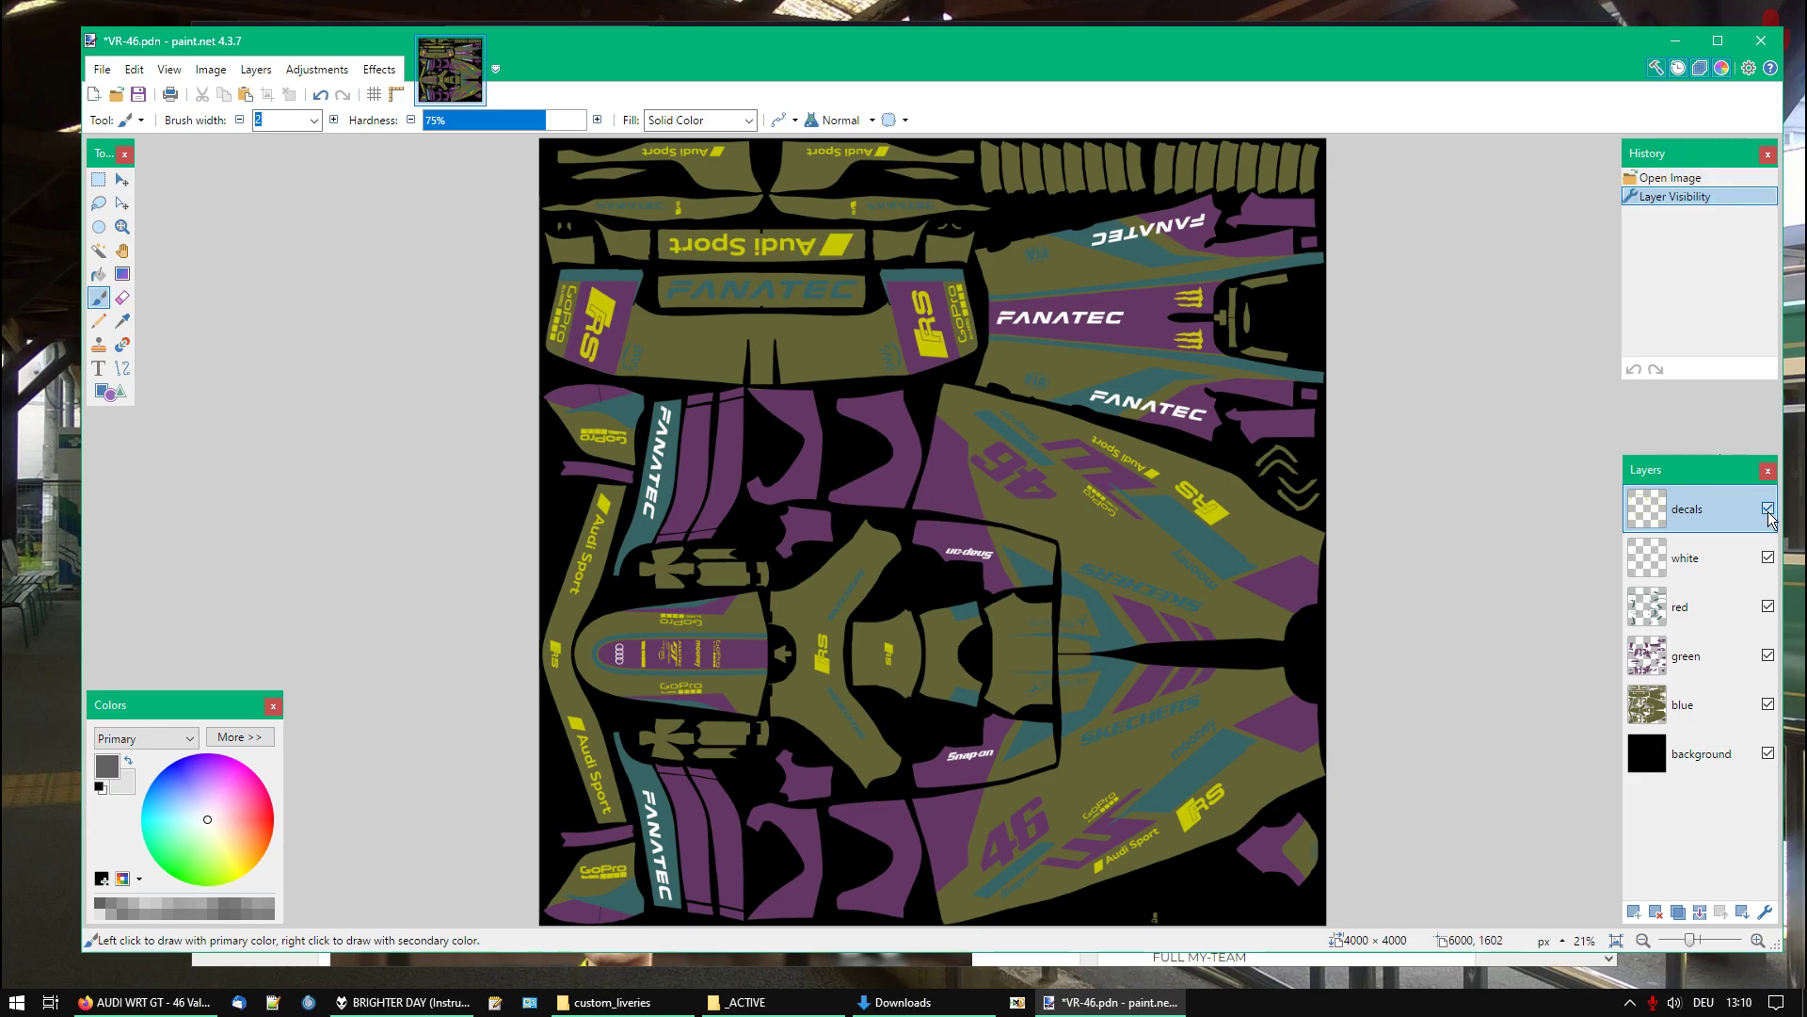
{"action": "left_click", "coordinate": [1708, 572]}
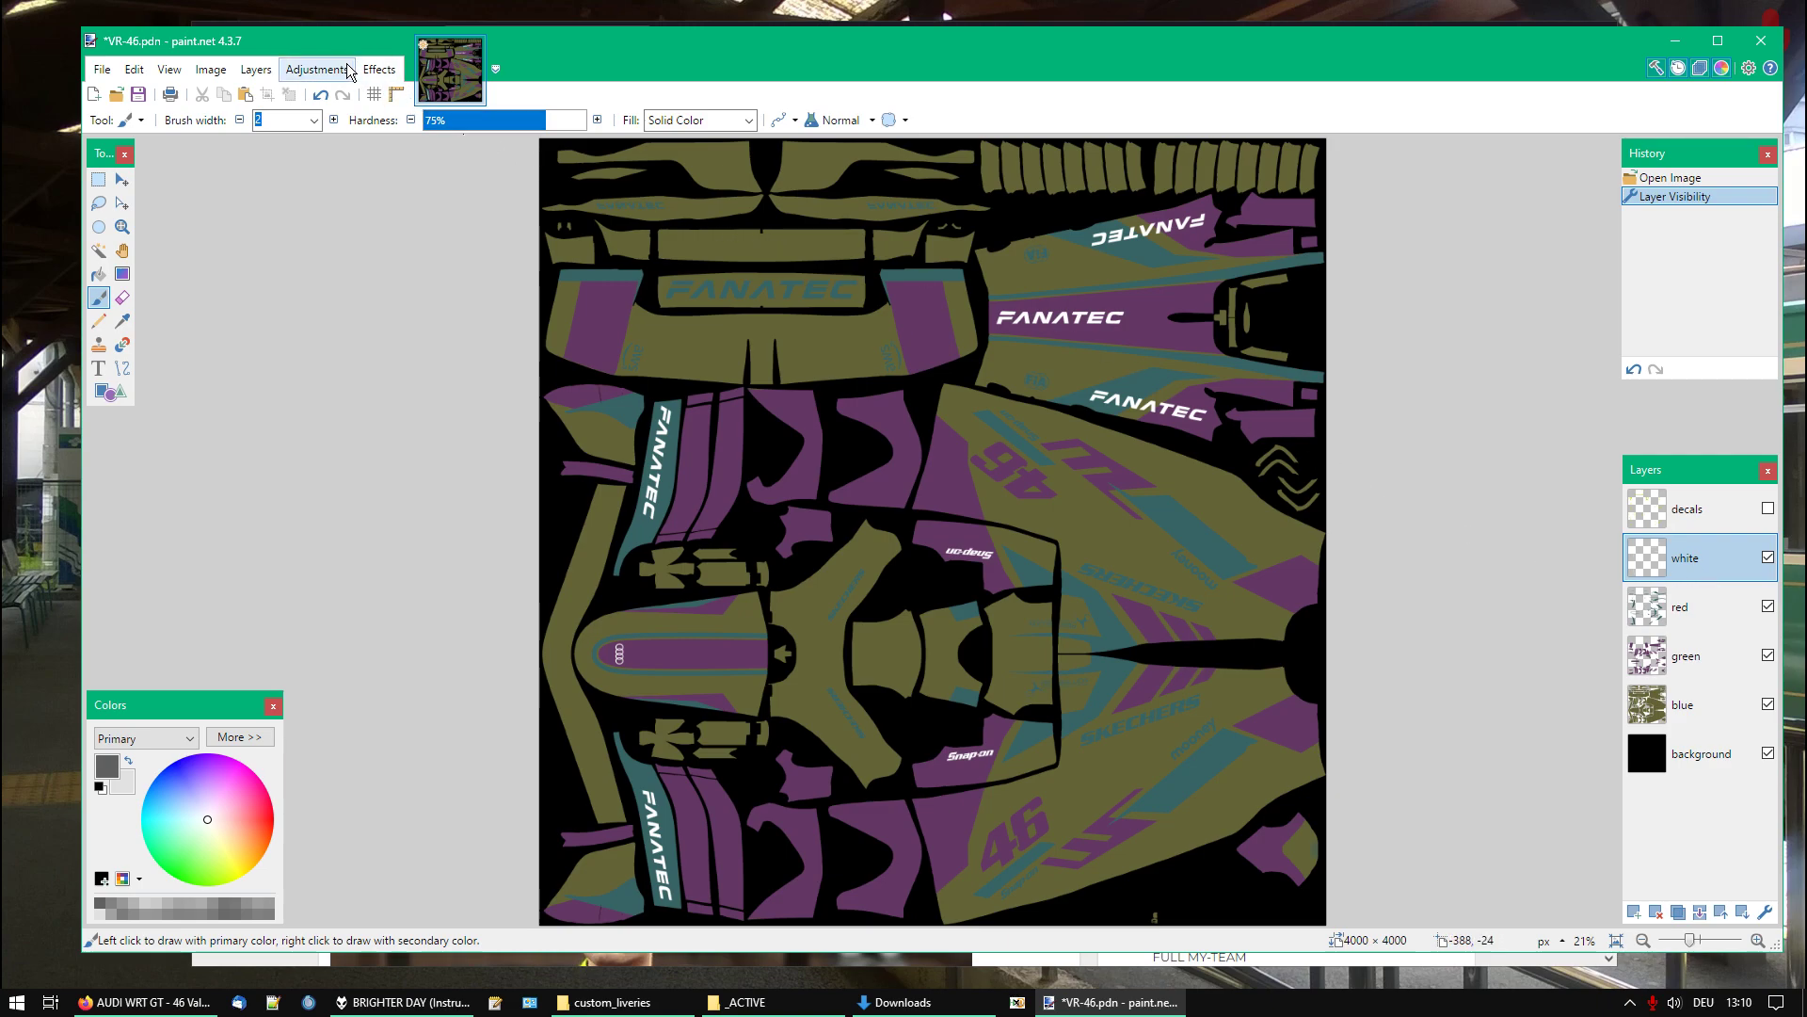
{"action": "left_click", "coordinate": [318, 70]}
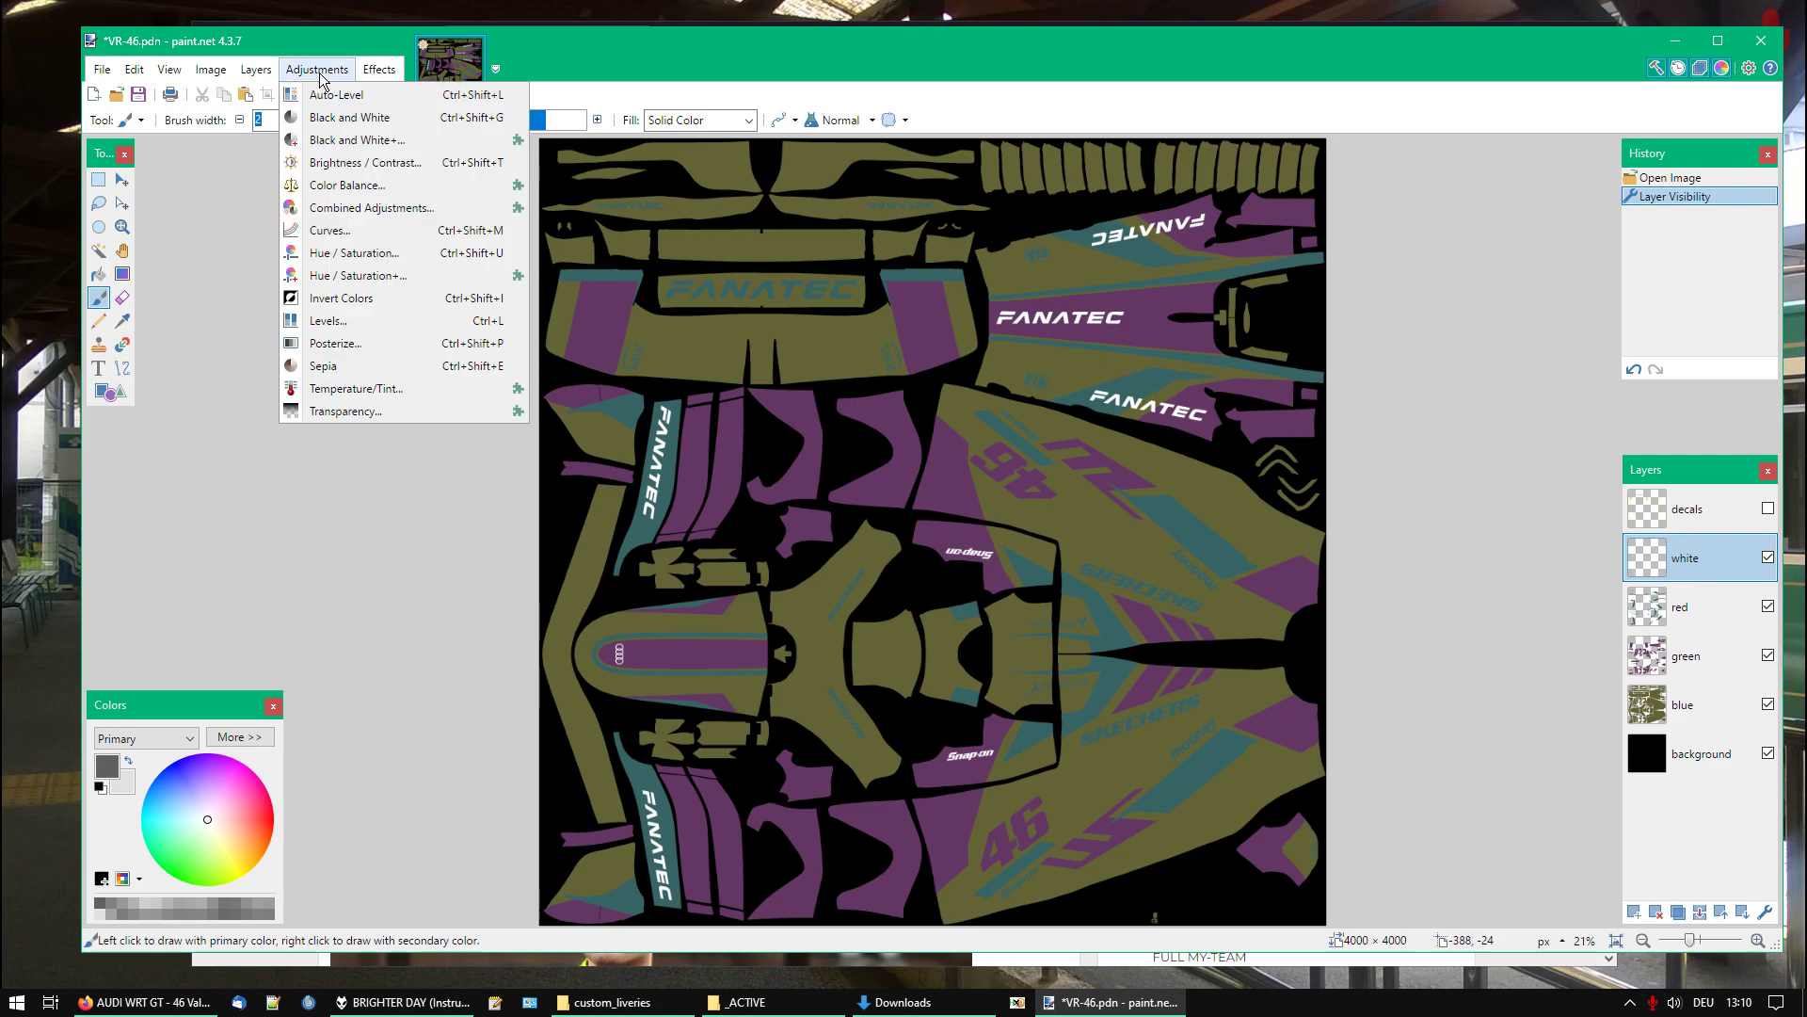
{"action": "left_click", "coordinate": [340, 186]}
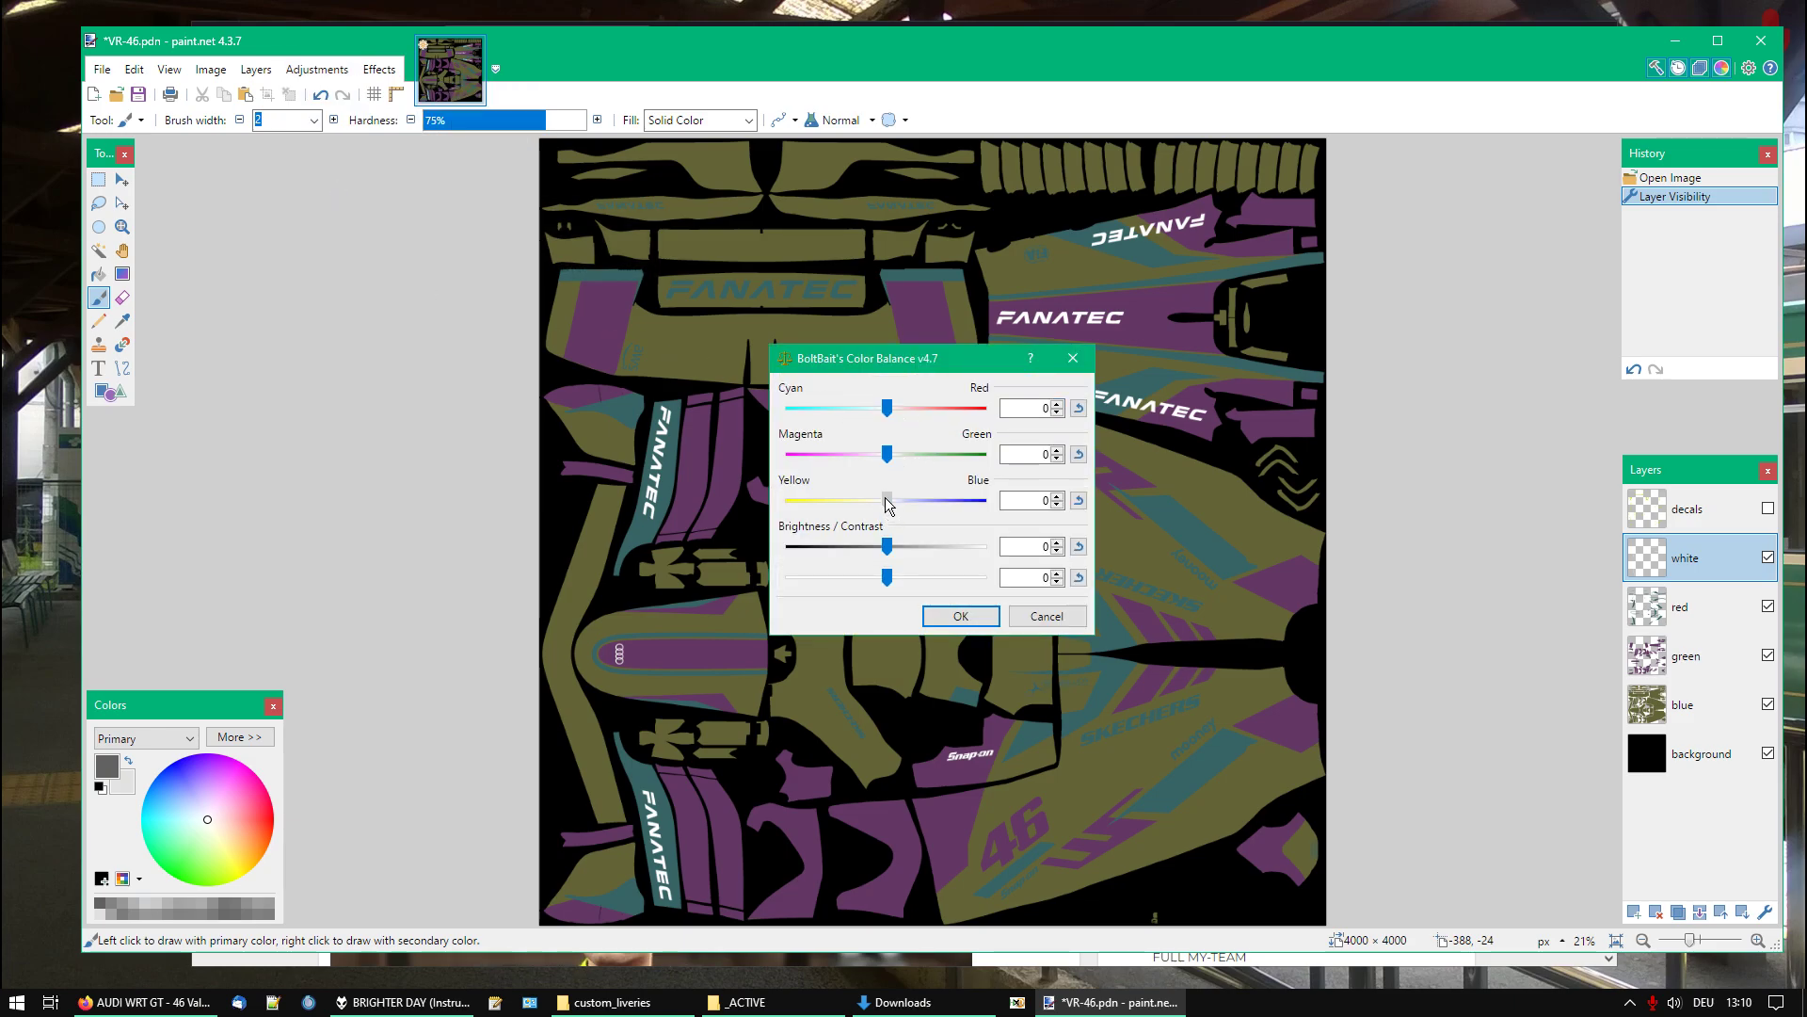
{"action": "left_click_drag", "start_coordinate": [885, 500], "coordinate": [984, 500]}
{"action": "left_click_drag", "start_coordinate": [886, 454], "coordinate": [983, 454]}
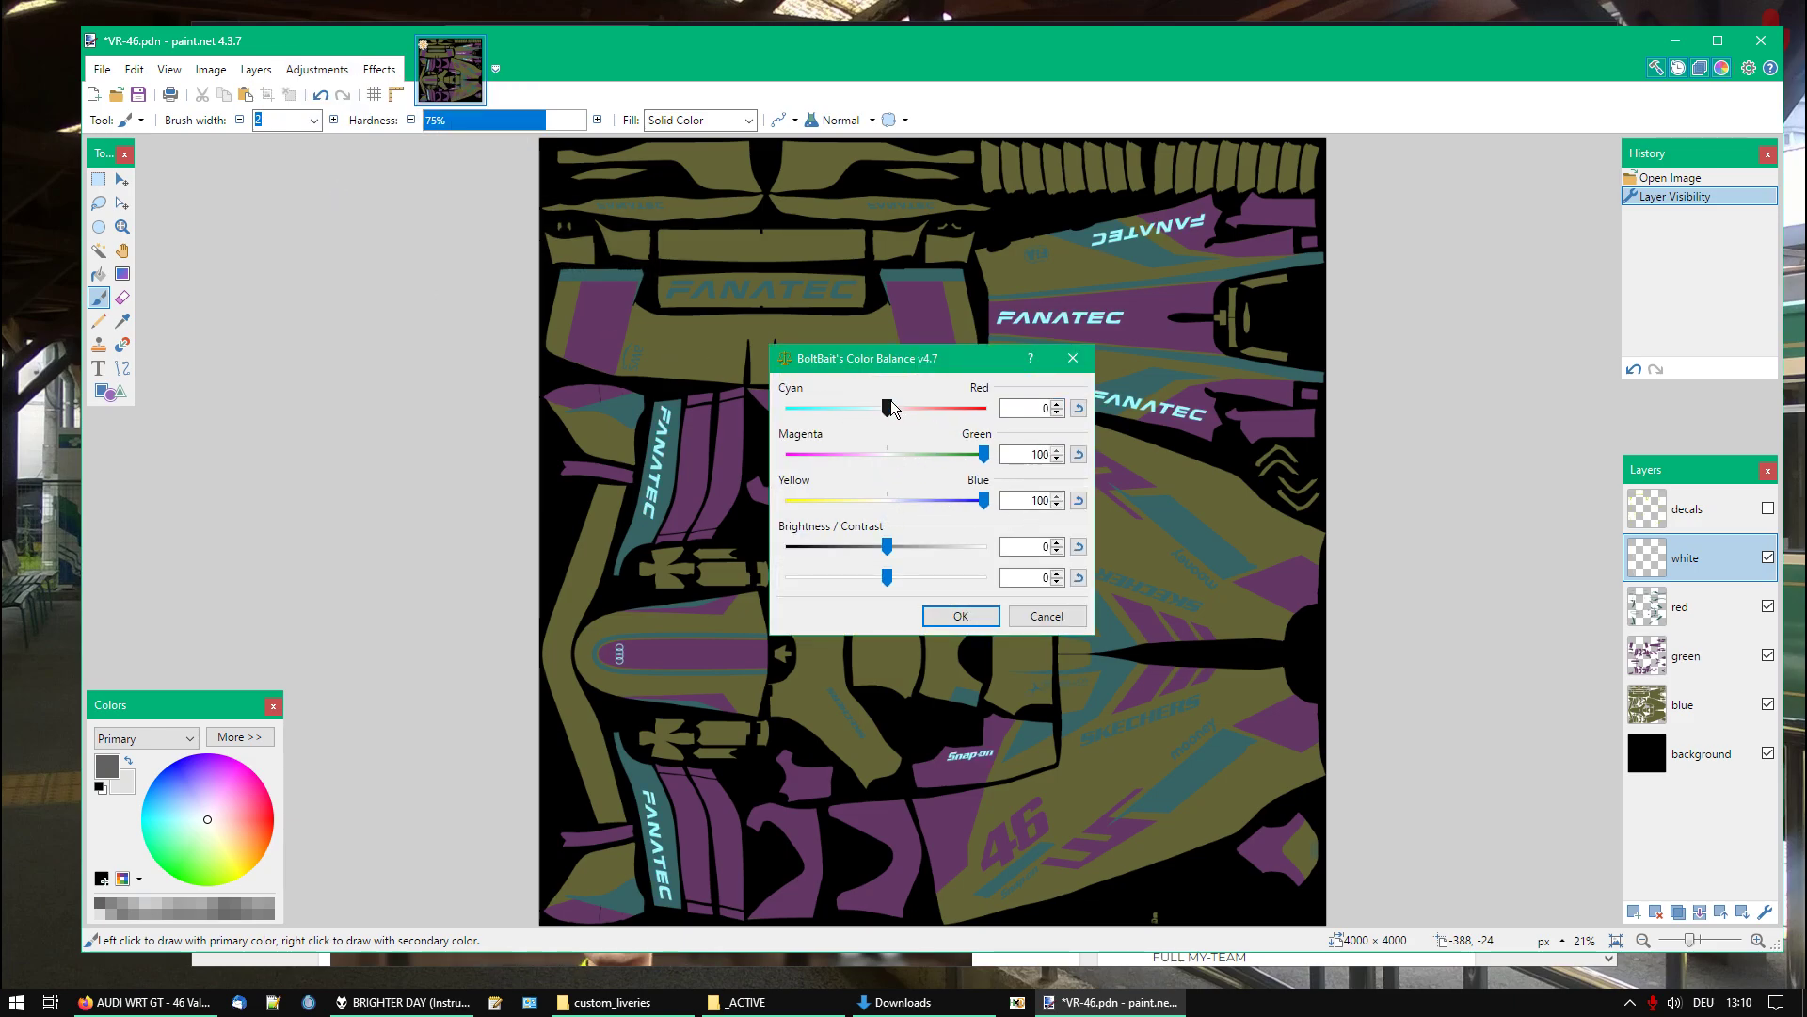
{"action": "mouse_move", "coordinate": [890, 408]}
{"action": "left_mouse_down"}
{"action": "mouse_move", "coordinate": [1015, 413]}
{"action": "mouse_move", "coordinate": [859, 403]}
{"action": "mouse_move", "coordinate": [902, 408]}
{"action": "left_mouse_up"}
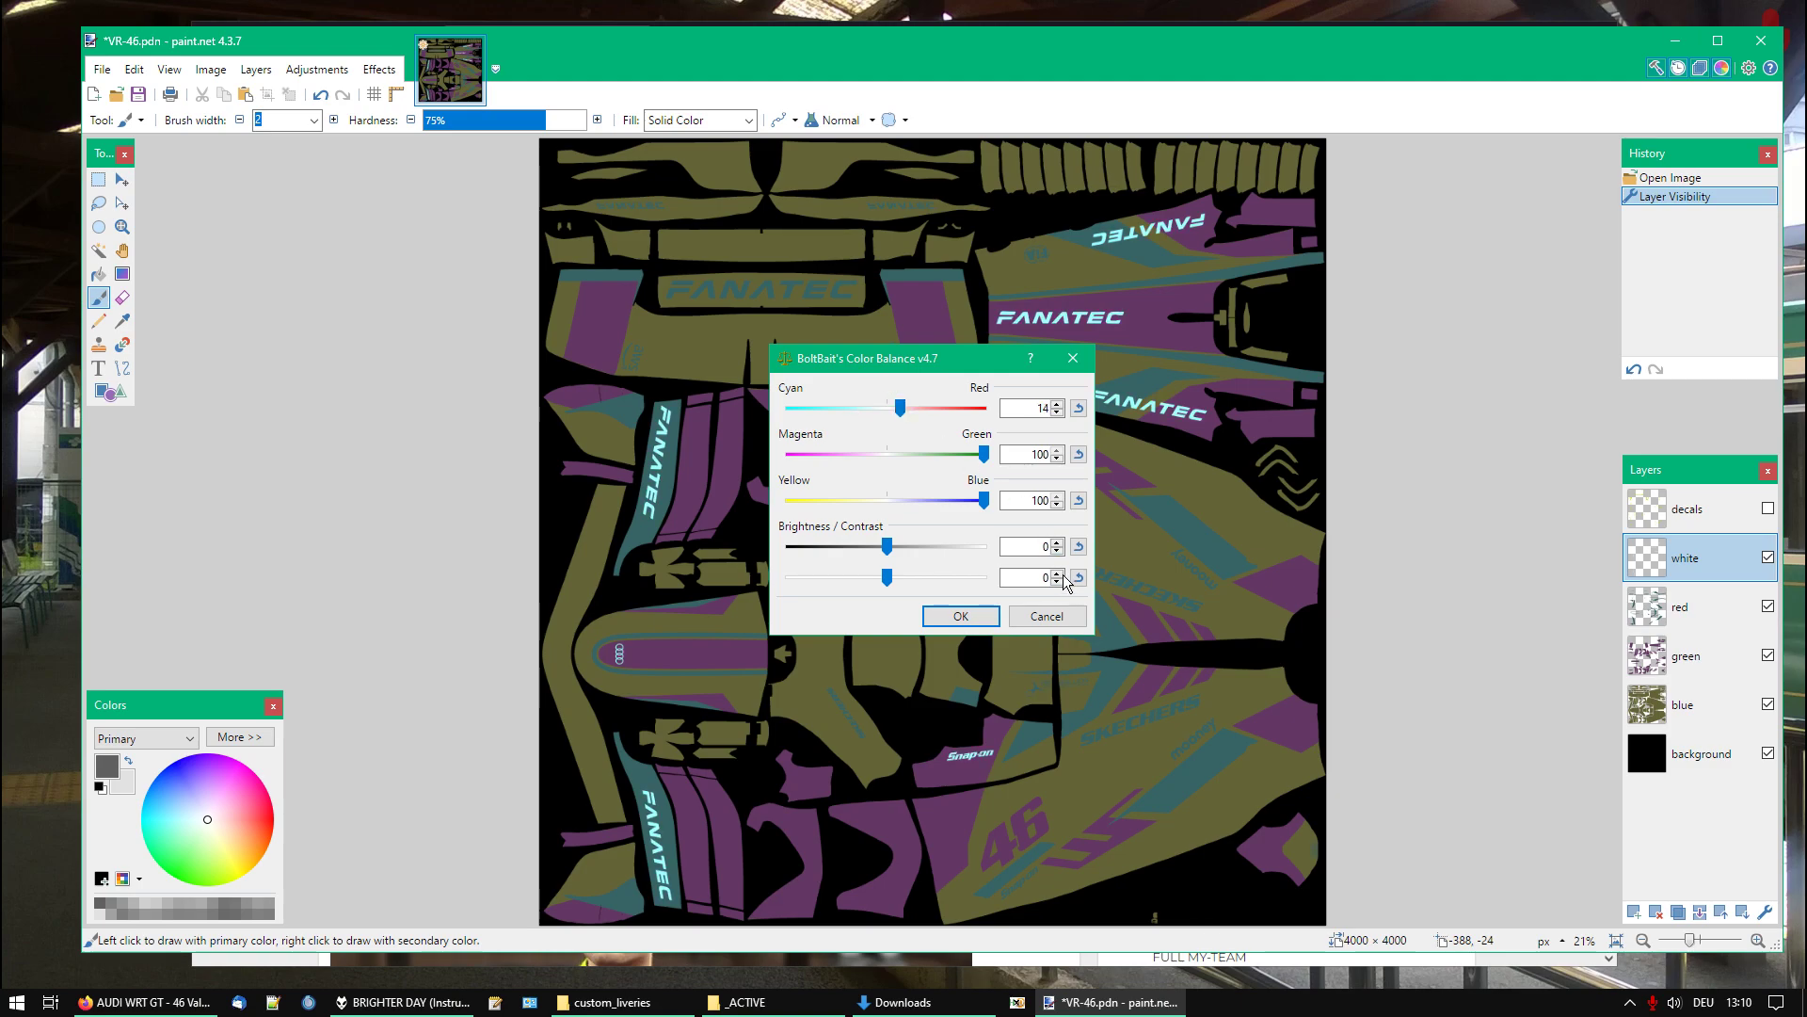
{"action": "left_click", "coordinate": [1047, 615]}
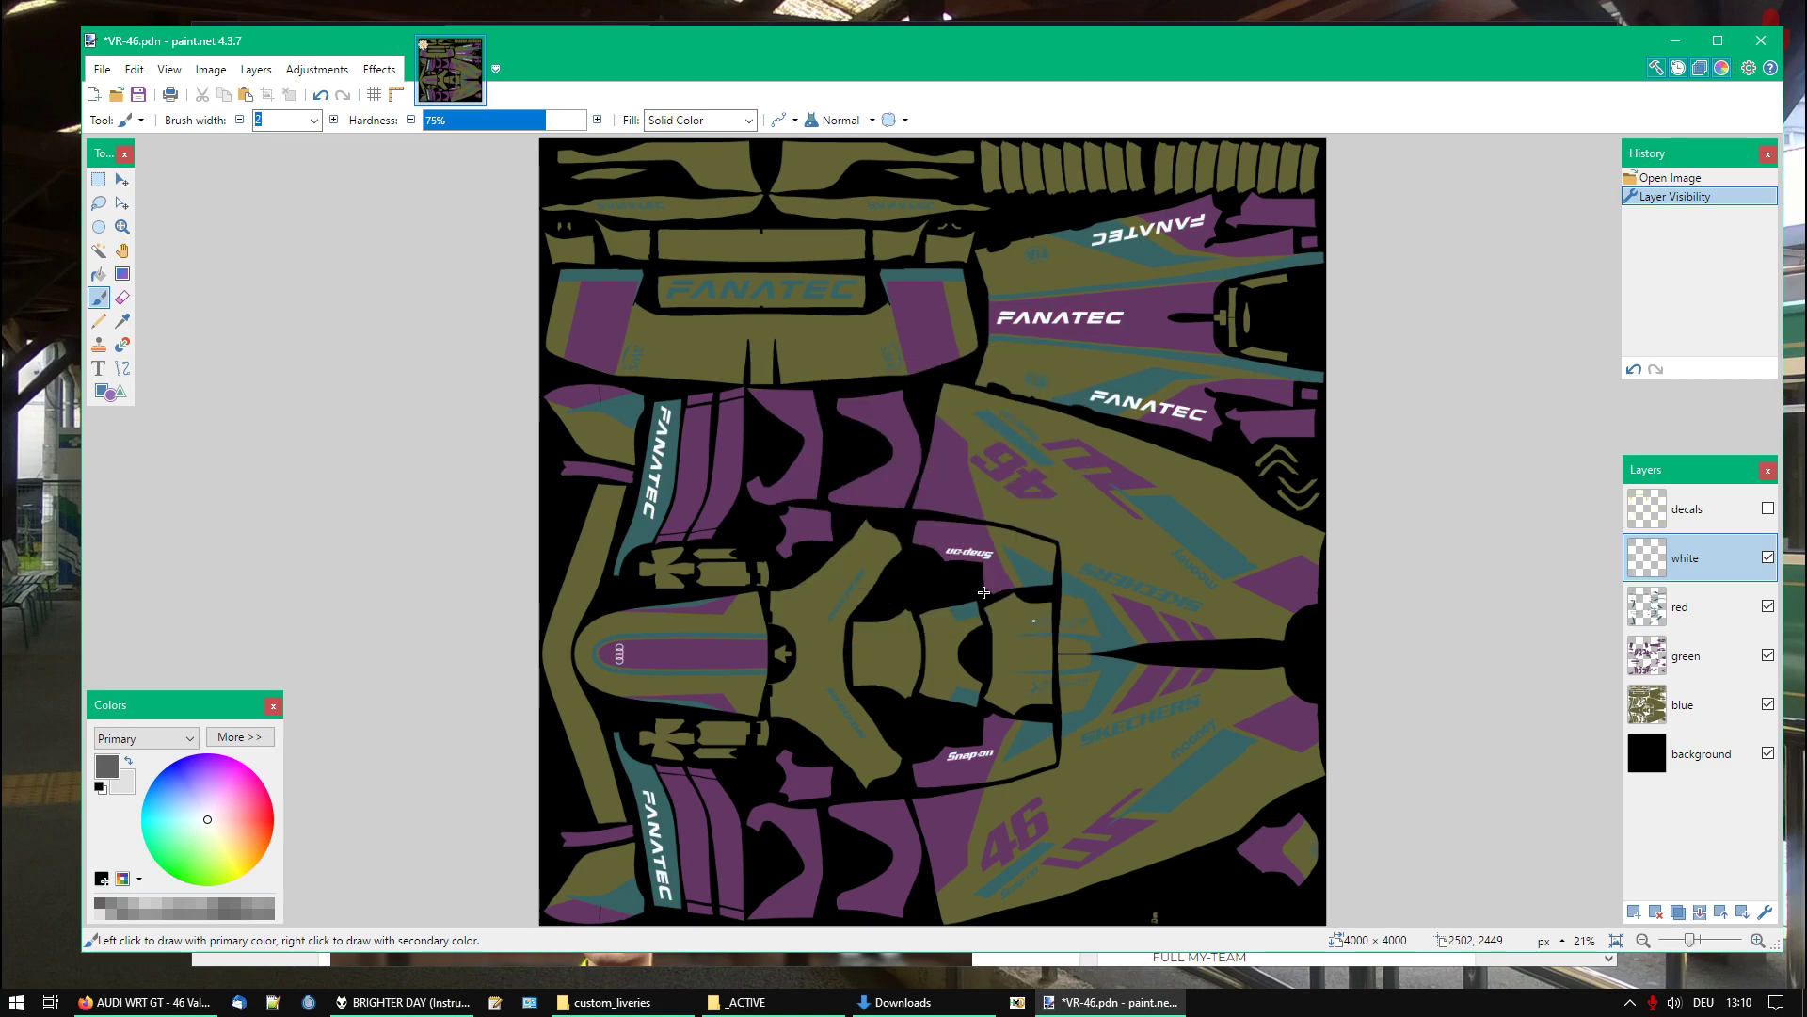
Apply Hue / Saturation with saturation 0 and lightness 100 to the white layer
{"action": "left_click", "coordinate": [311, 73]}
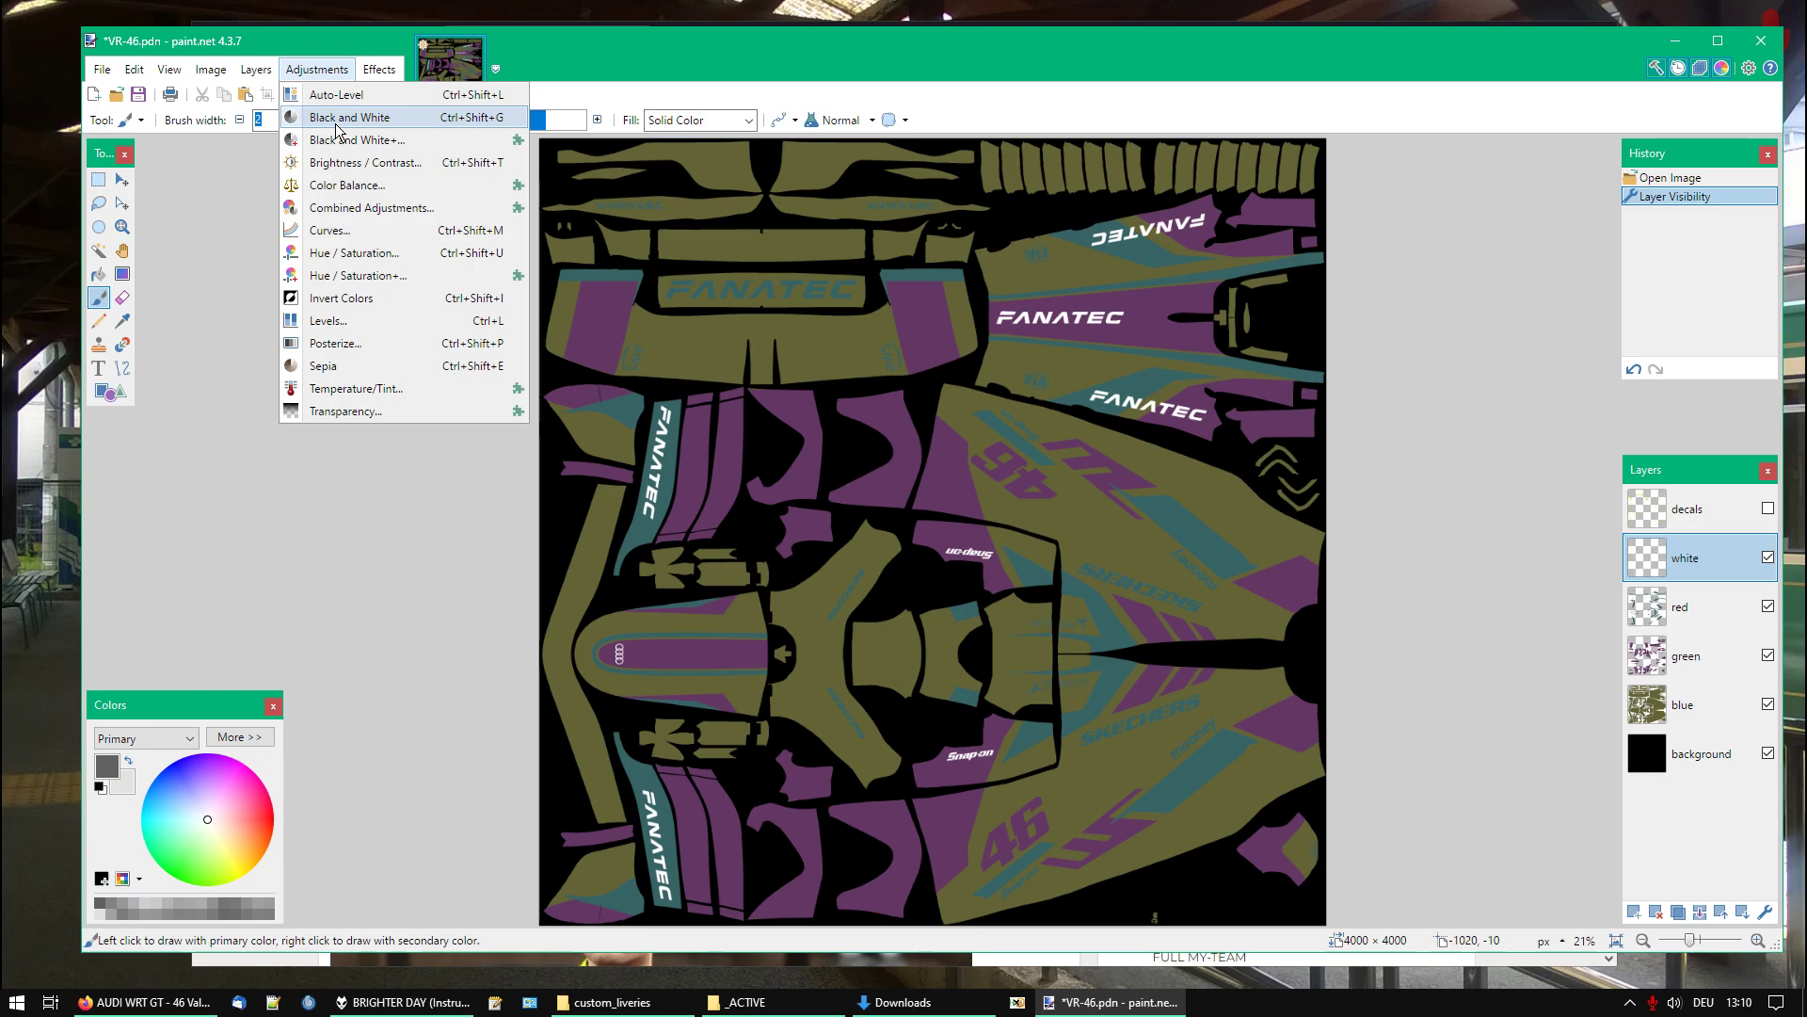
{"action": "left_click", "coordinate": [368, 262]}
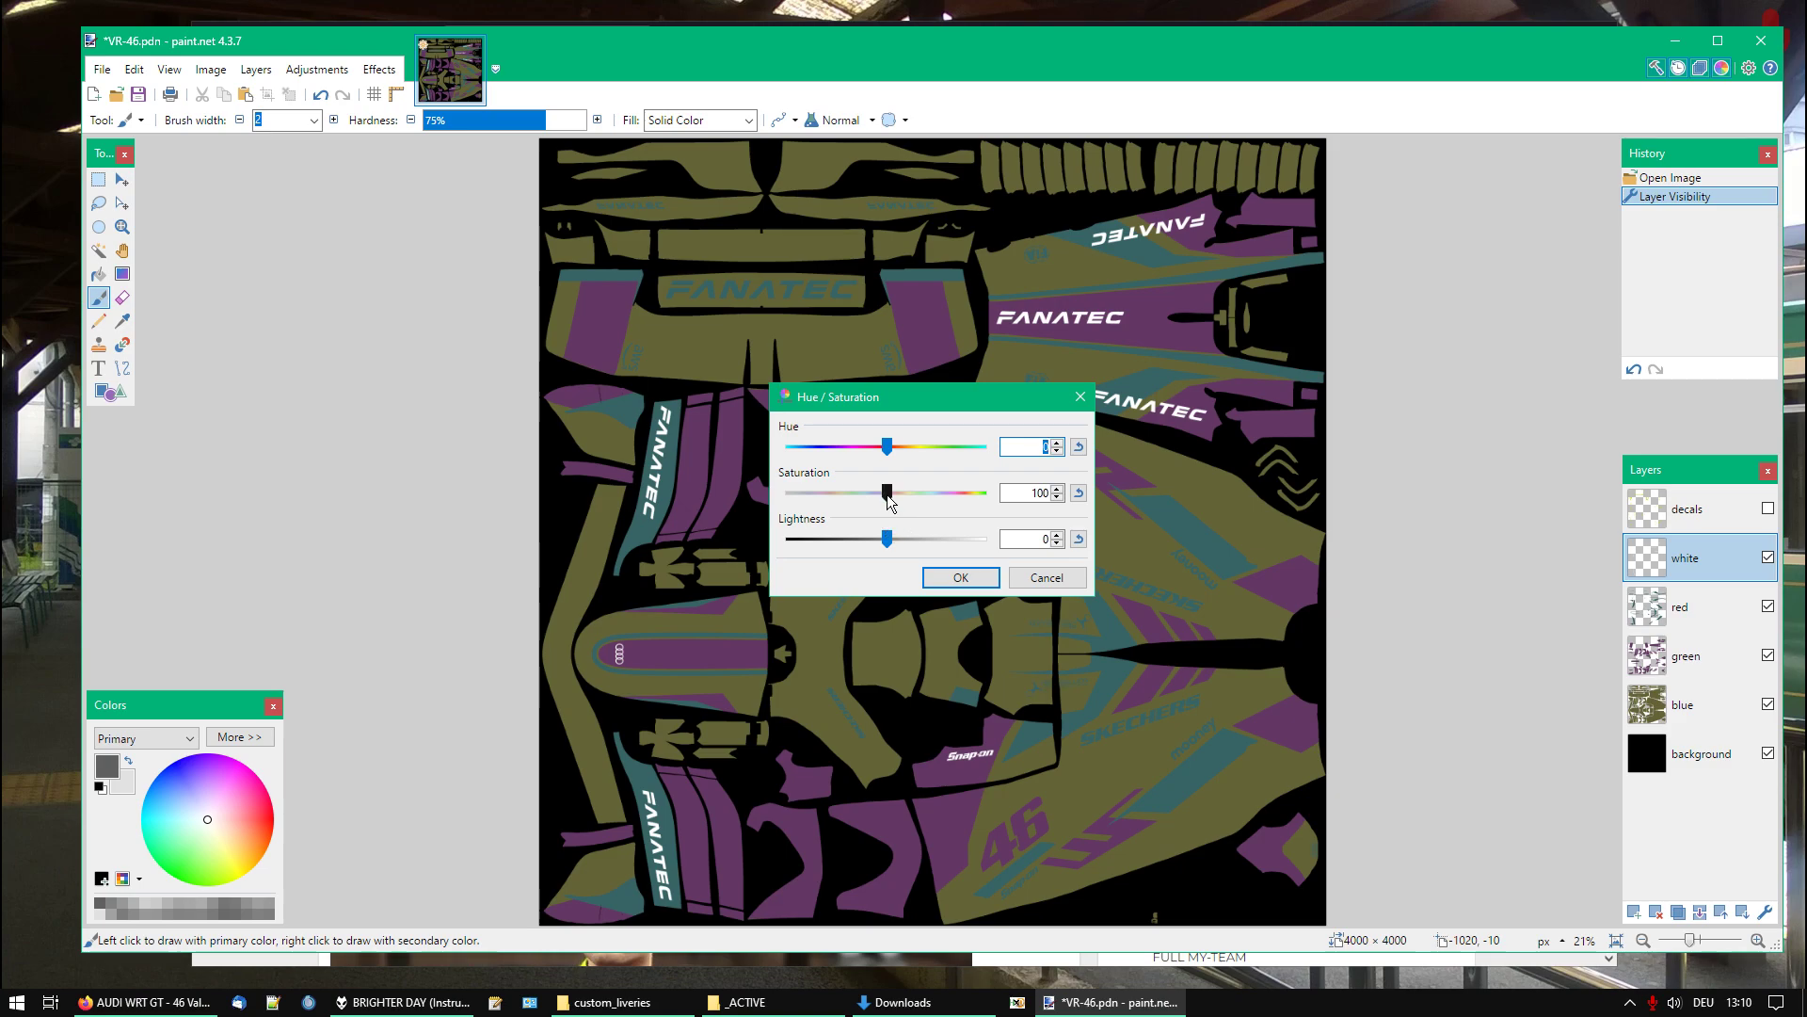
{"action": "left_click_drag", "start_coordinate": [886, 493], "coordinate": [789, 492]}
{"action": "left_click_drag", "start_coordinate": [886, 539], "coordinate": [1003, 541]}
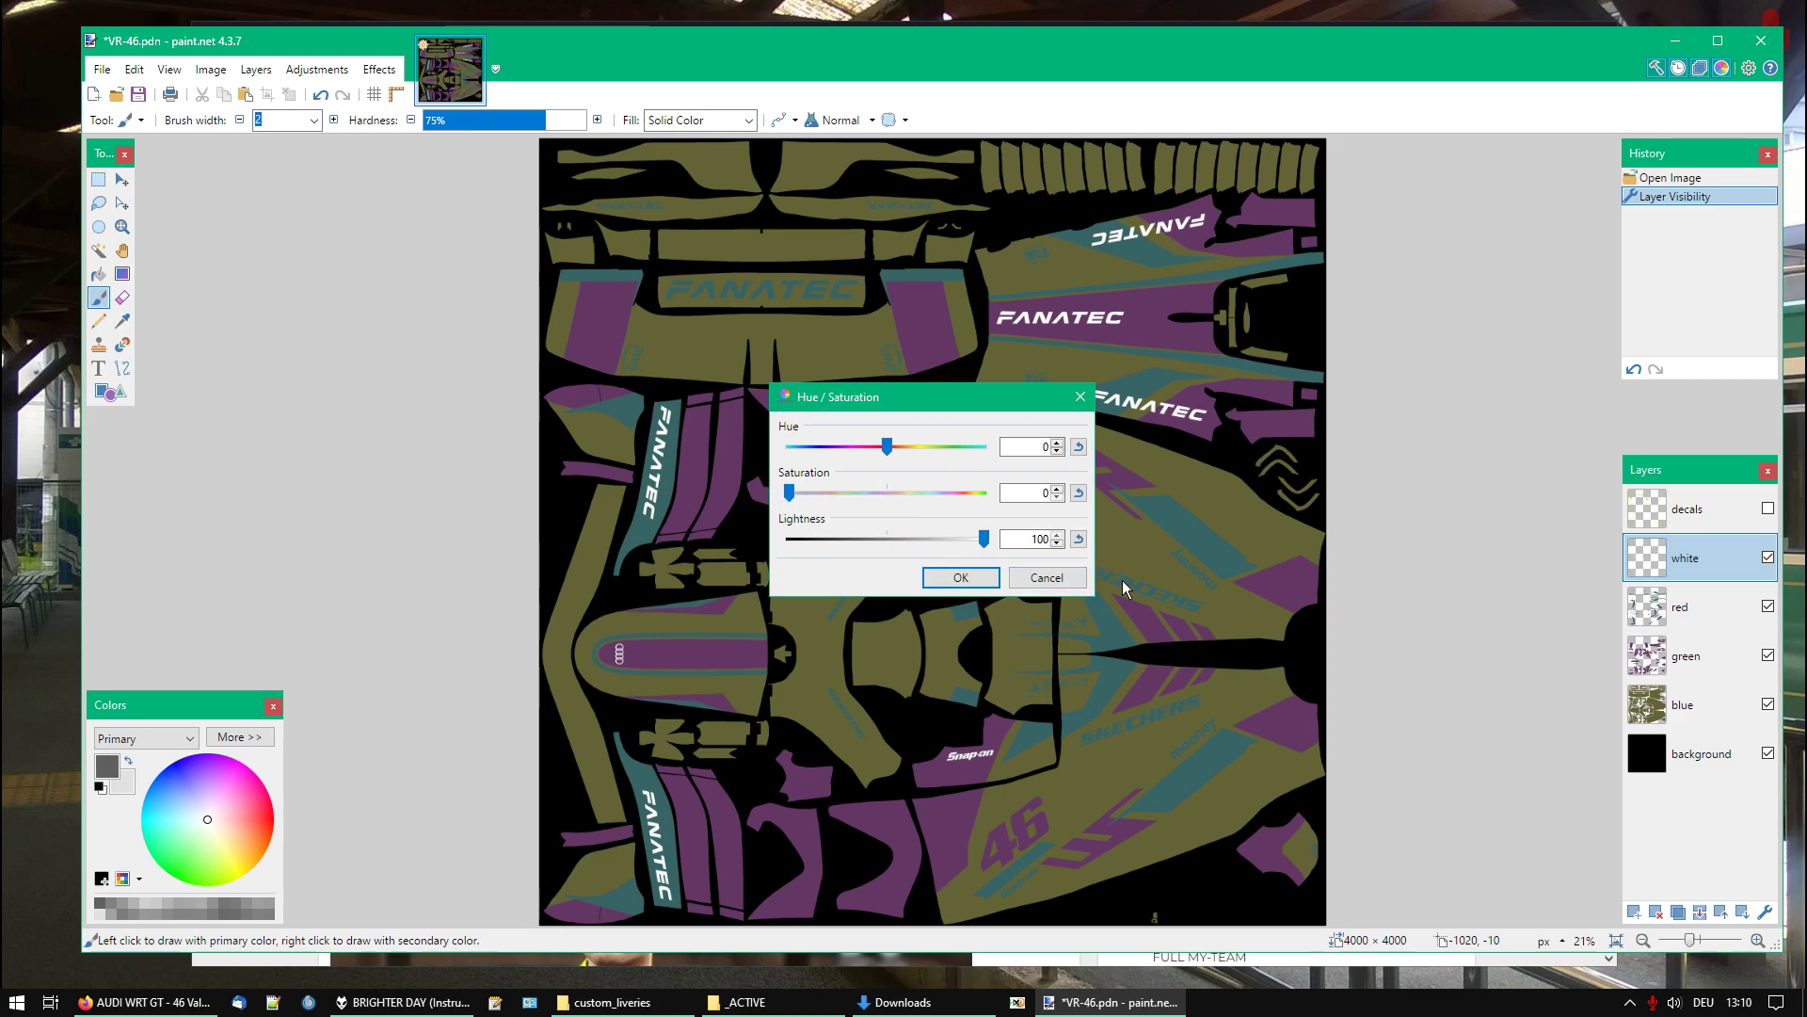
{"action": "left_click", "coordinate": [961, 577]}
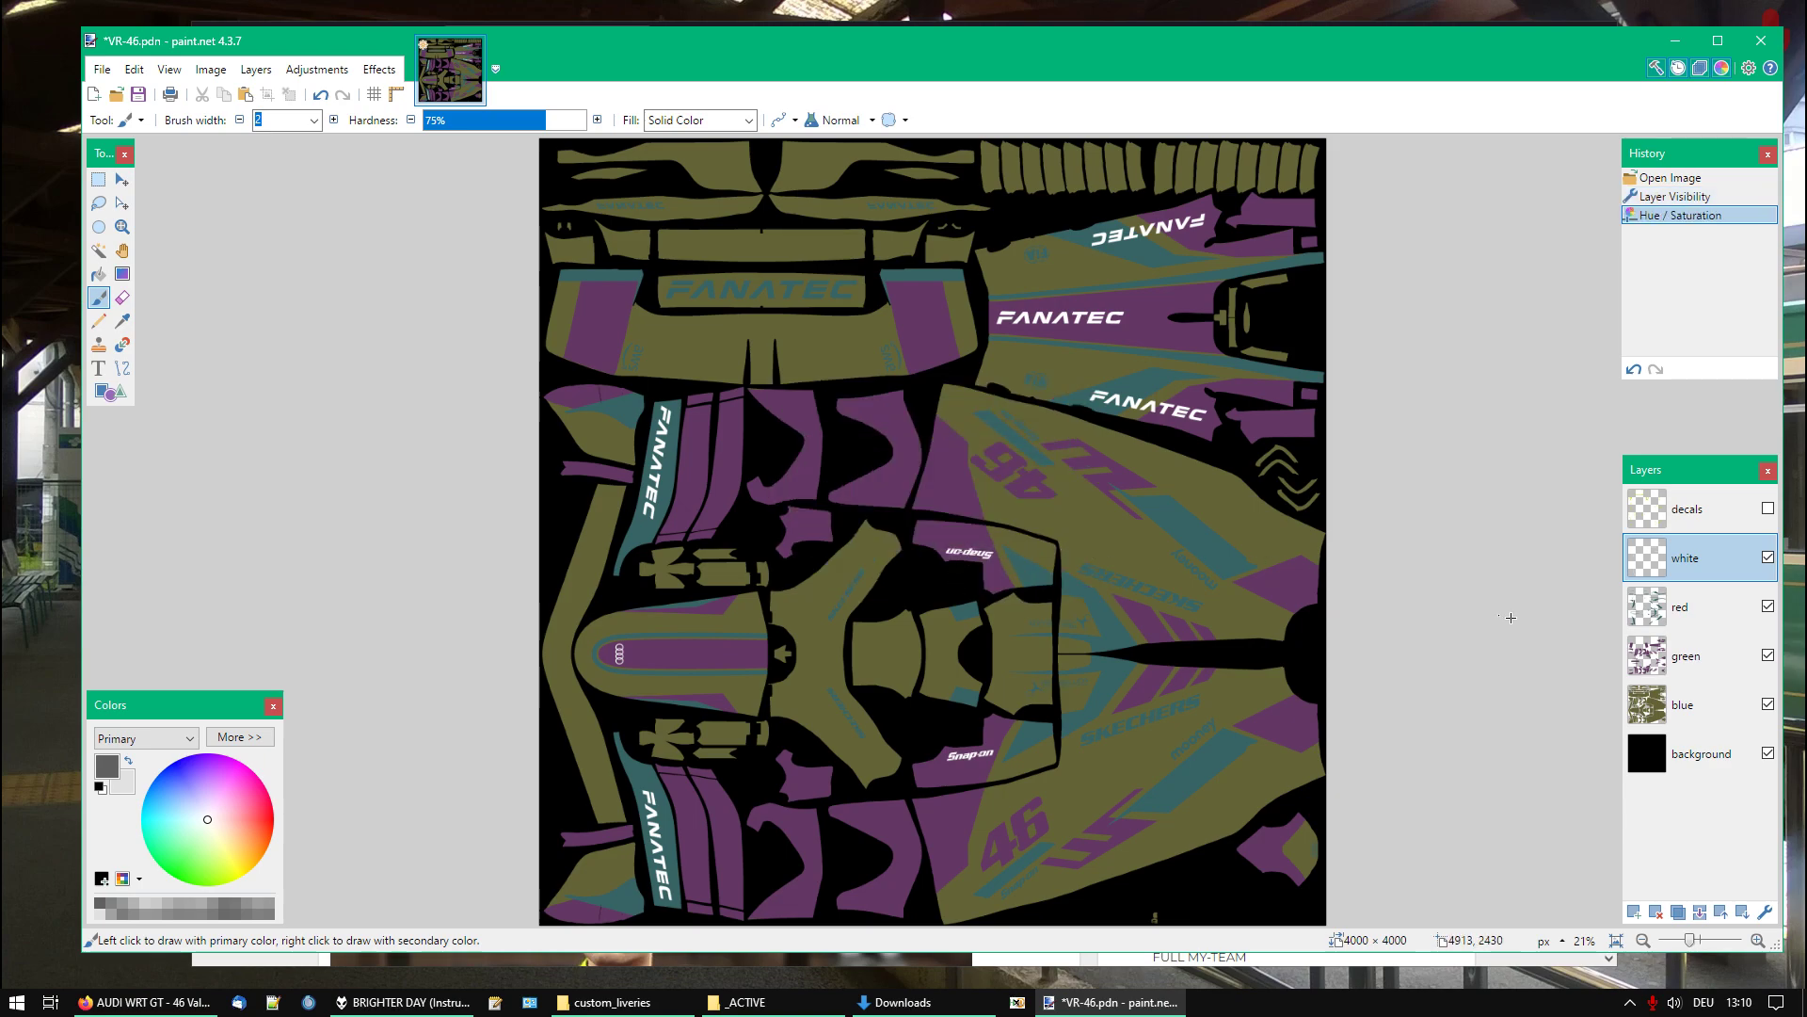
Whiten the red layer with Hue / Saturation at saturation 0 and lightness 100
{"action": "left_click", "coordinate": [1664, 622]}
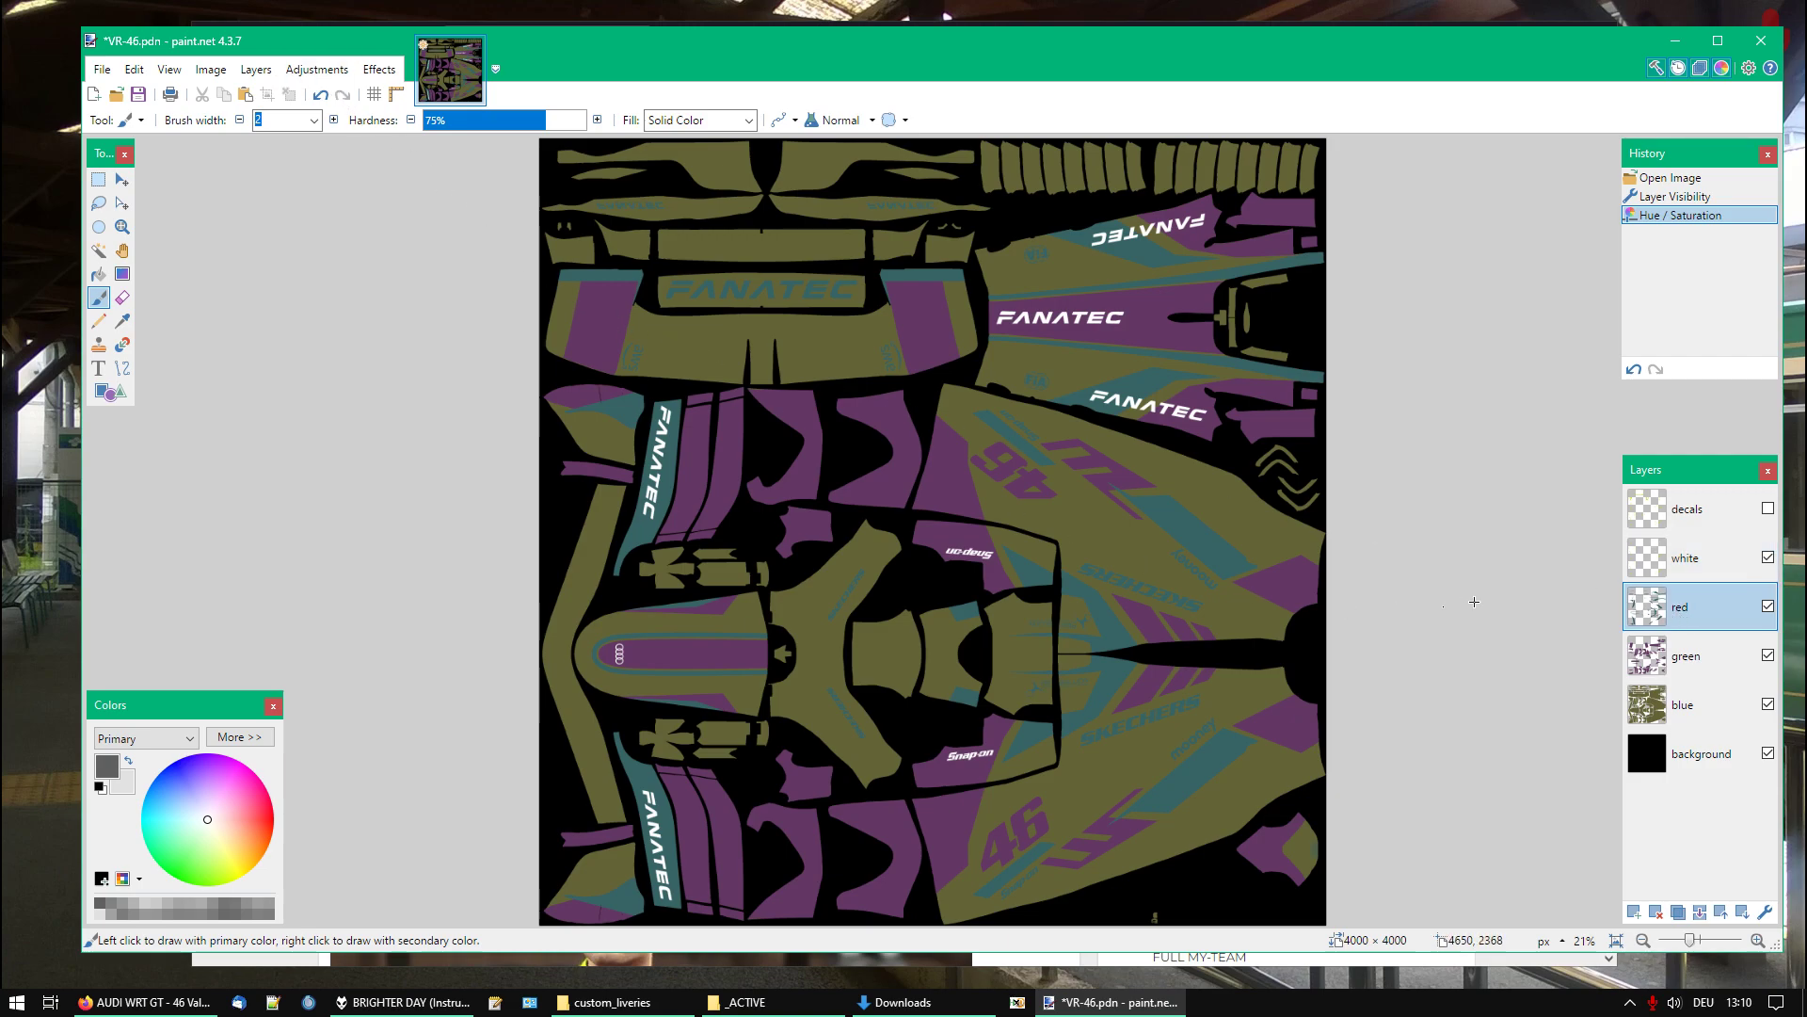
{"action": "left_click", "coordinate": [296, 71]}
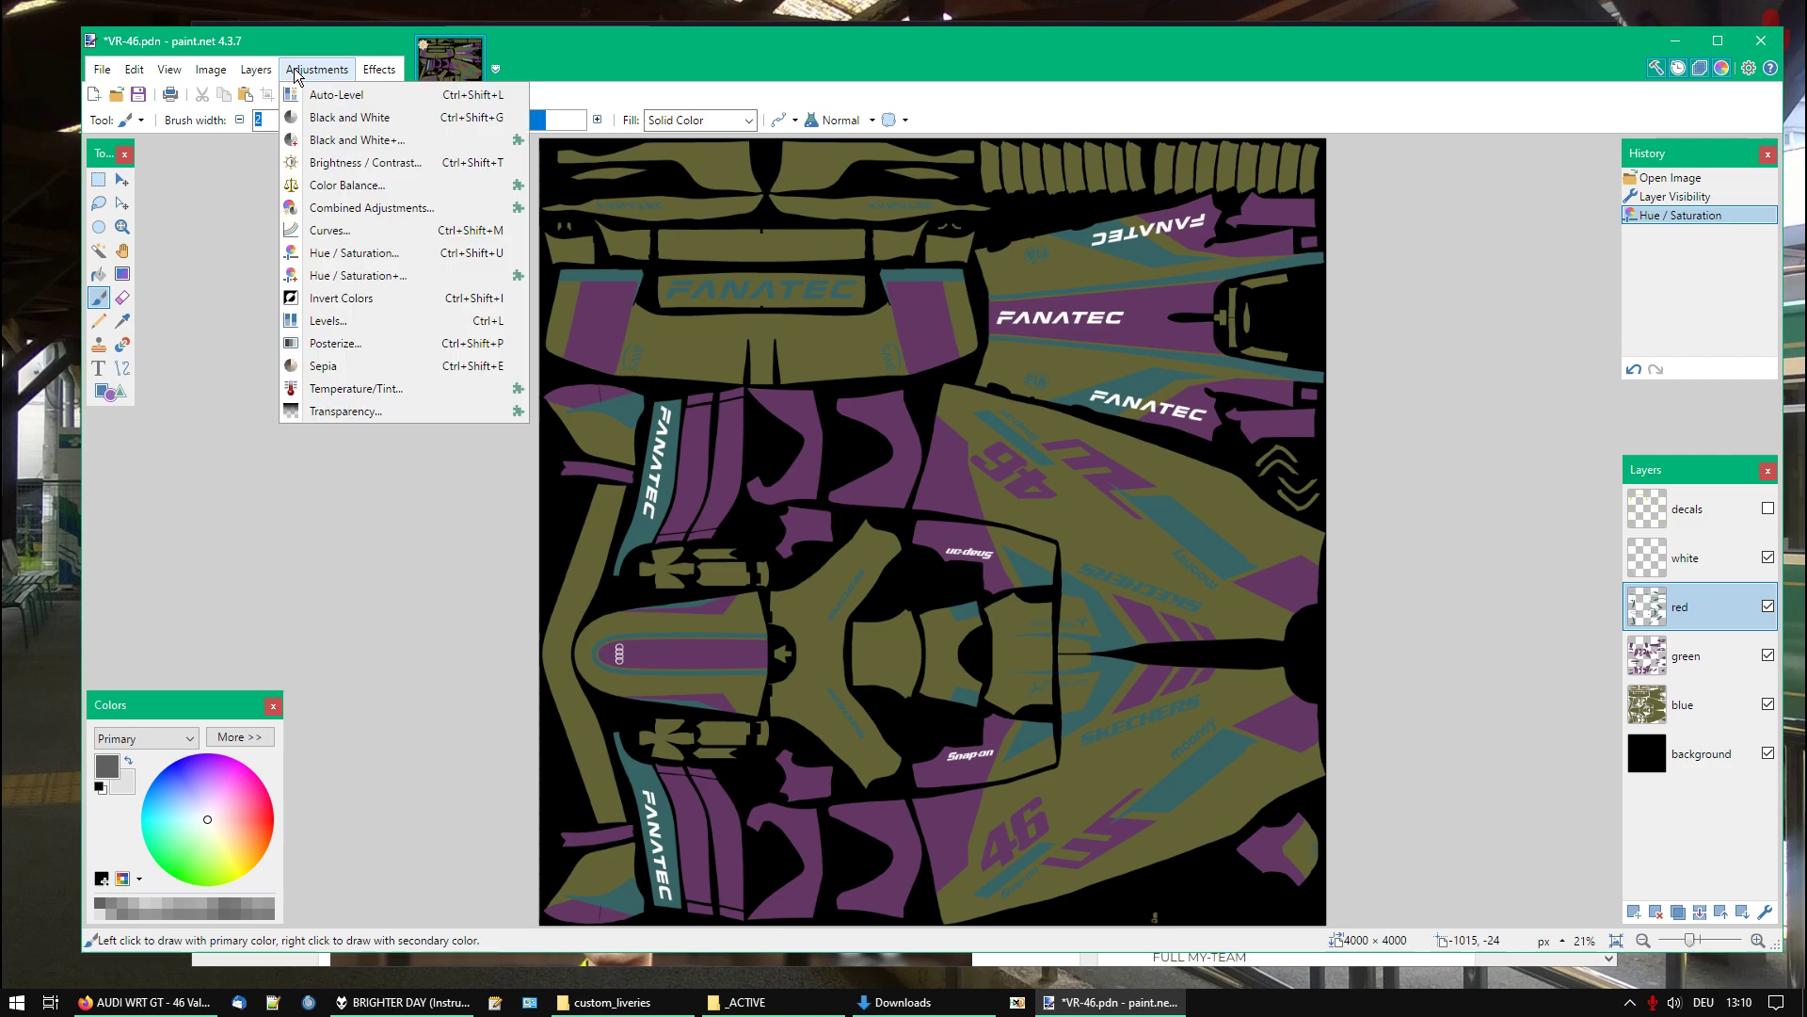
{"action": "left_click", "coordinate": [385, 254]}
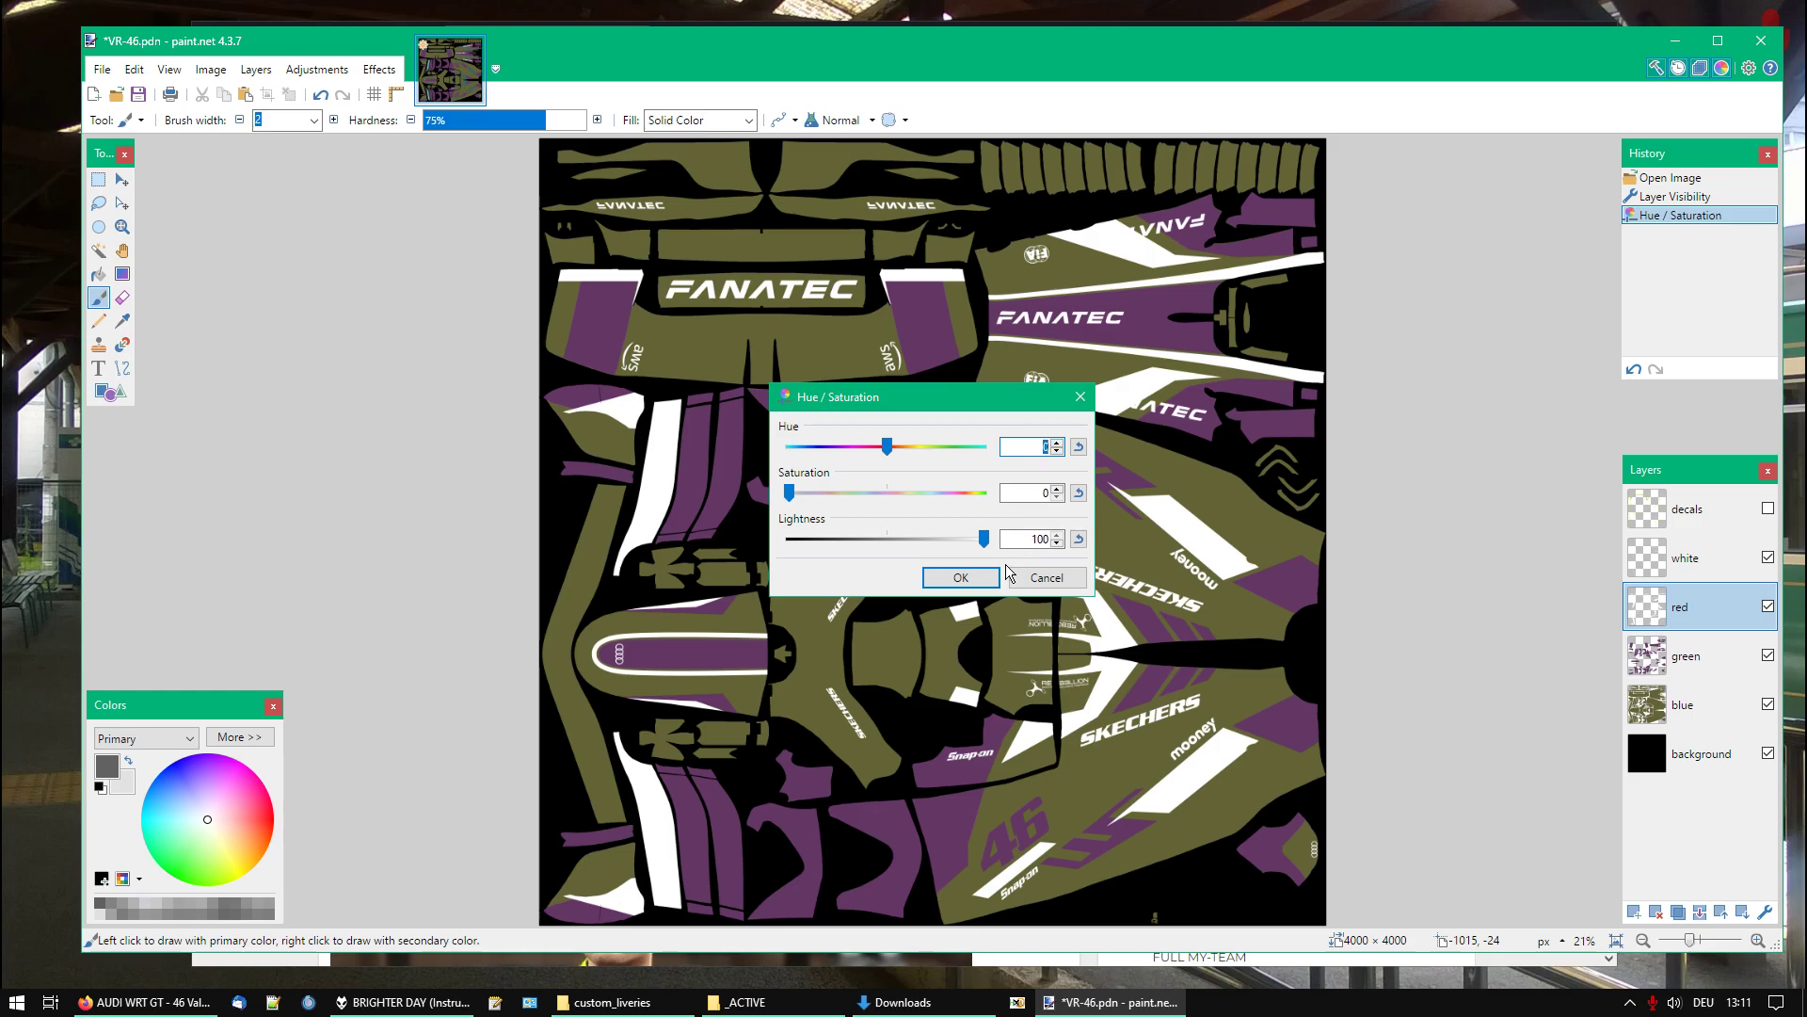
{"action": "left_click", "coordinate": [958, 578]}
Hide the white, blue and green layers so only the white red-layer shapes show
{"action": "left_click", "coordinate": [1768, 558]}
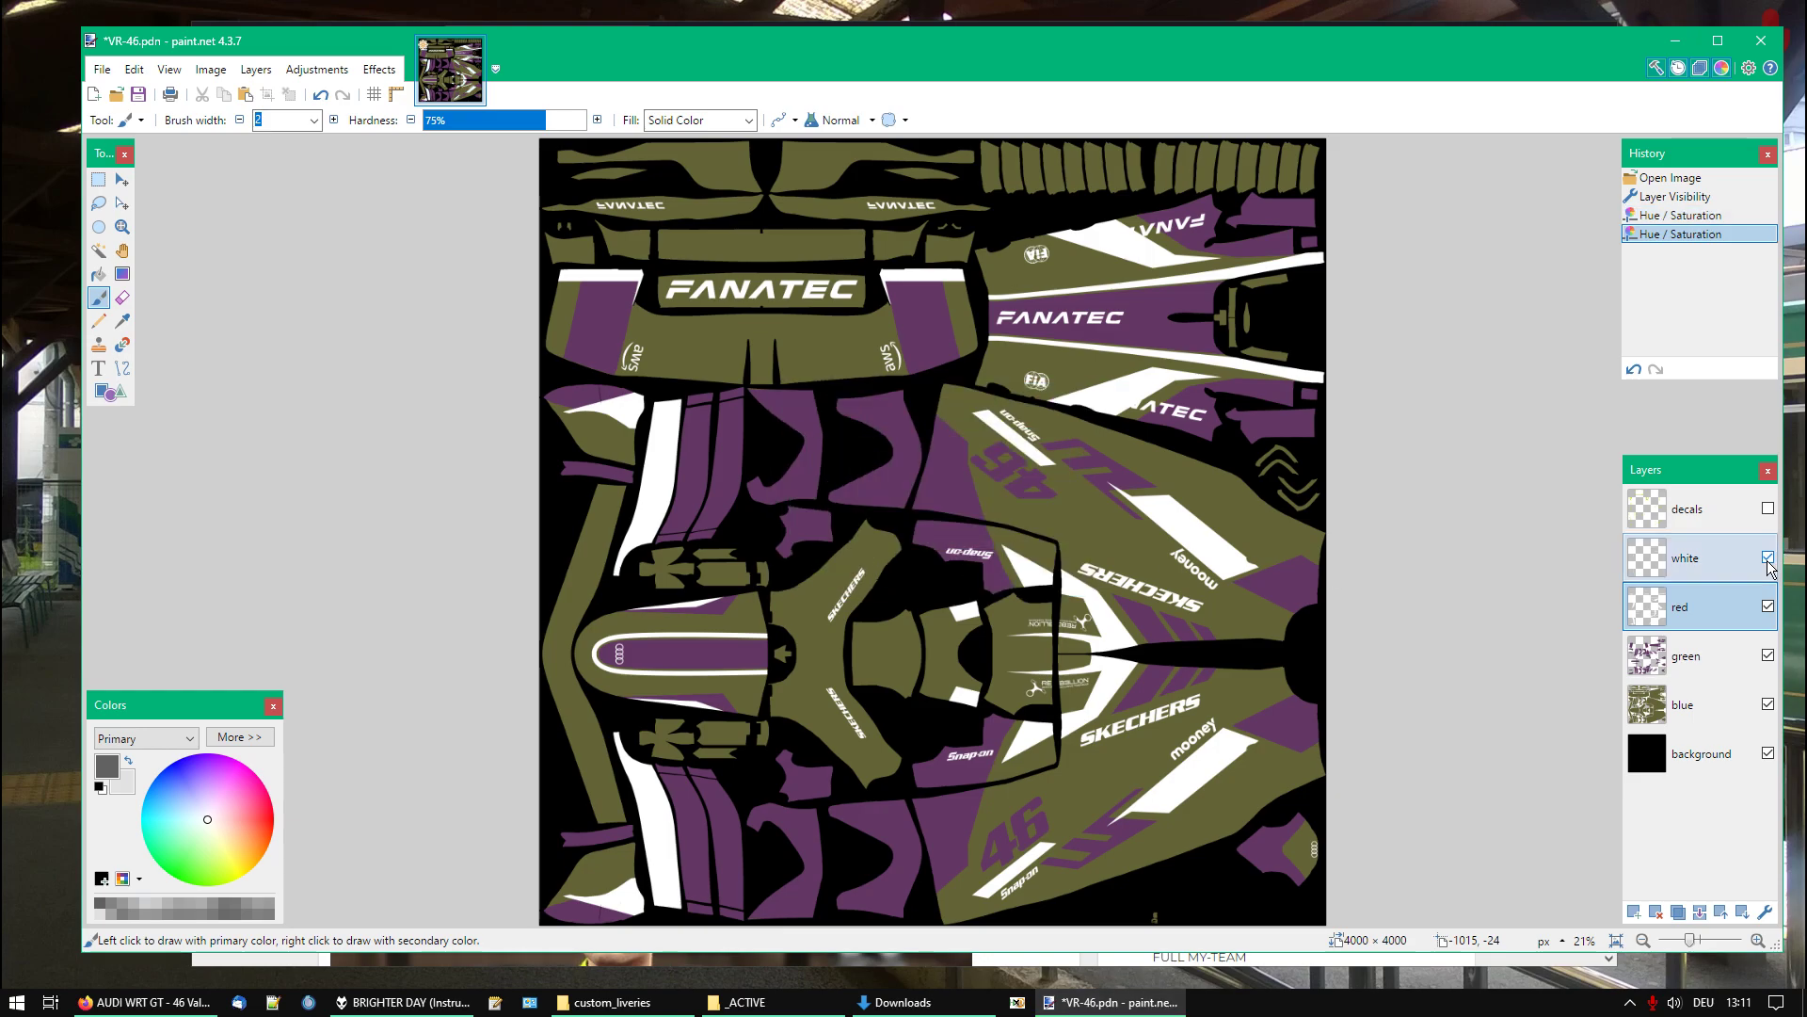
{"action": "left_click", "coordinate": [1777, 659]}
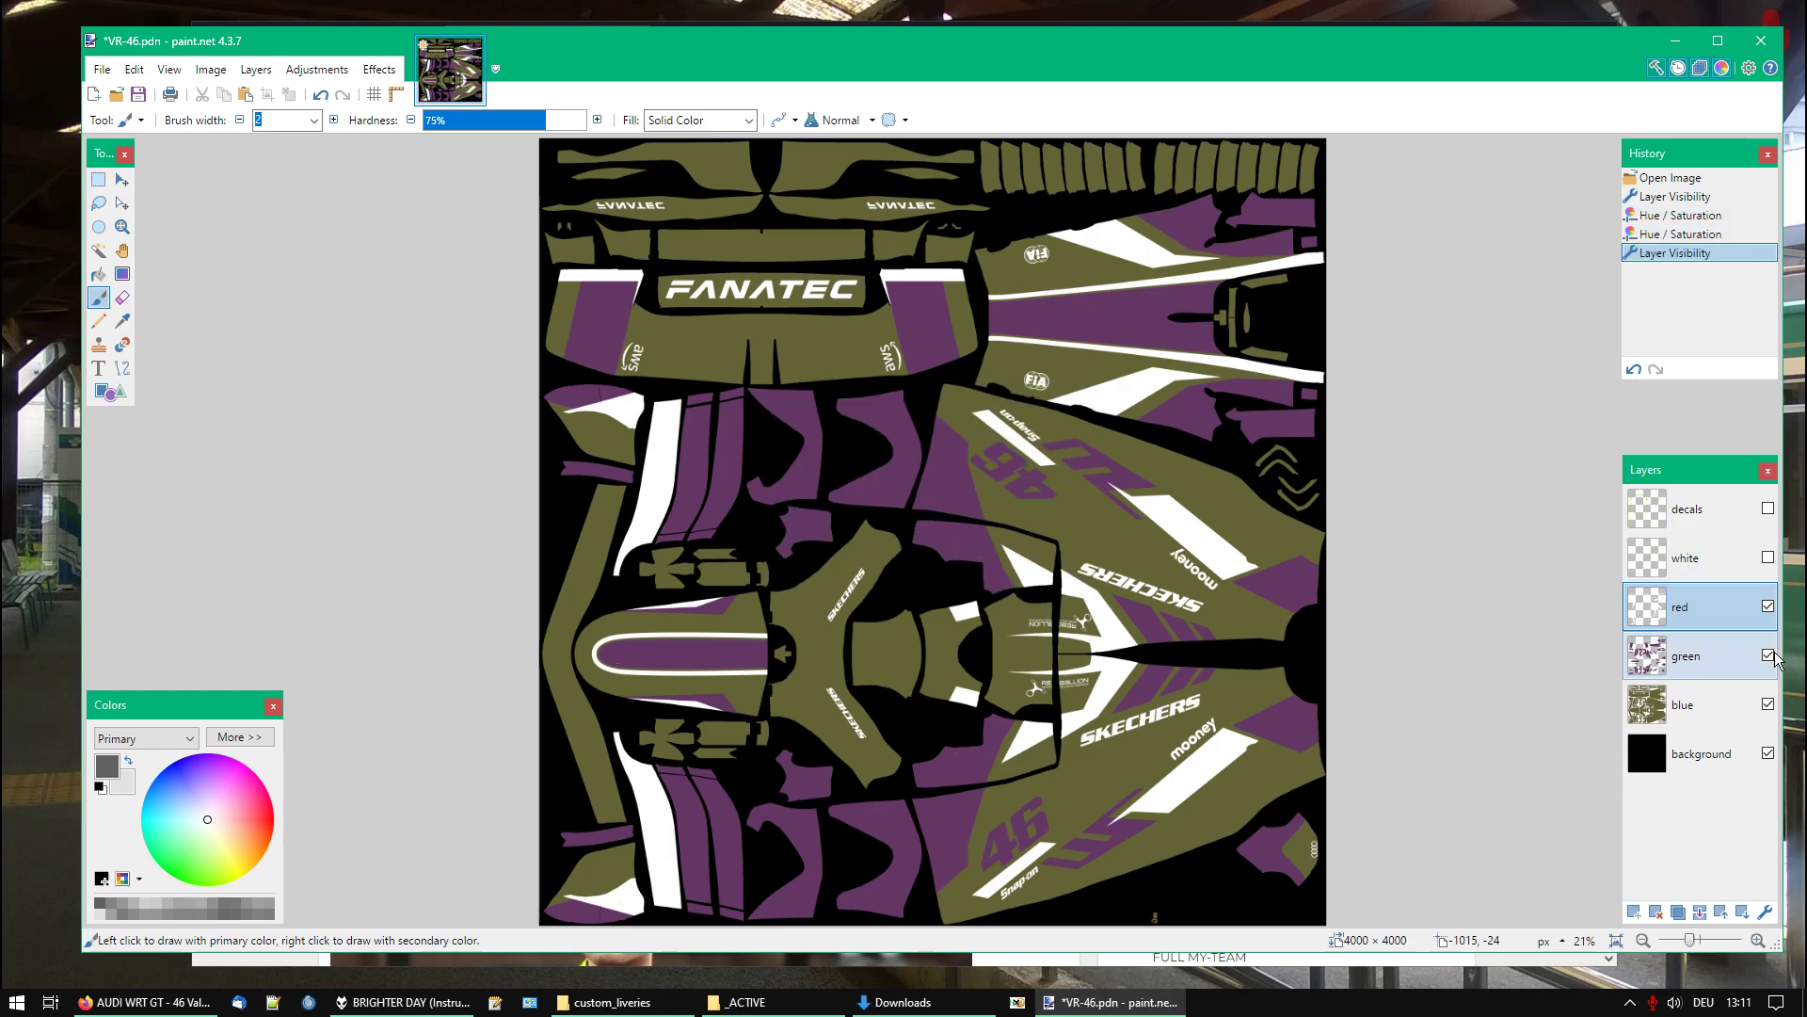
{"action": "left_click", "coordinate": [1768, 704]}
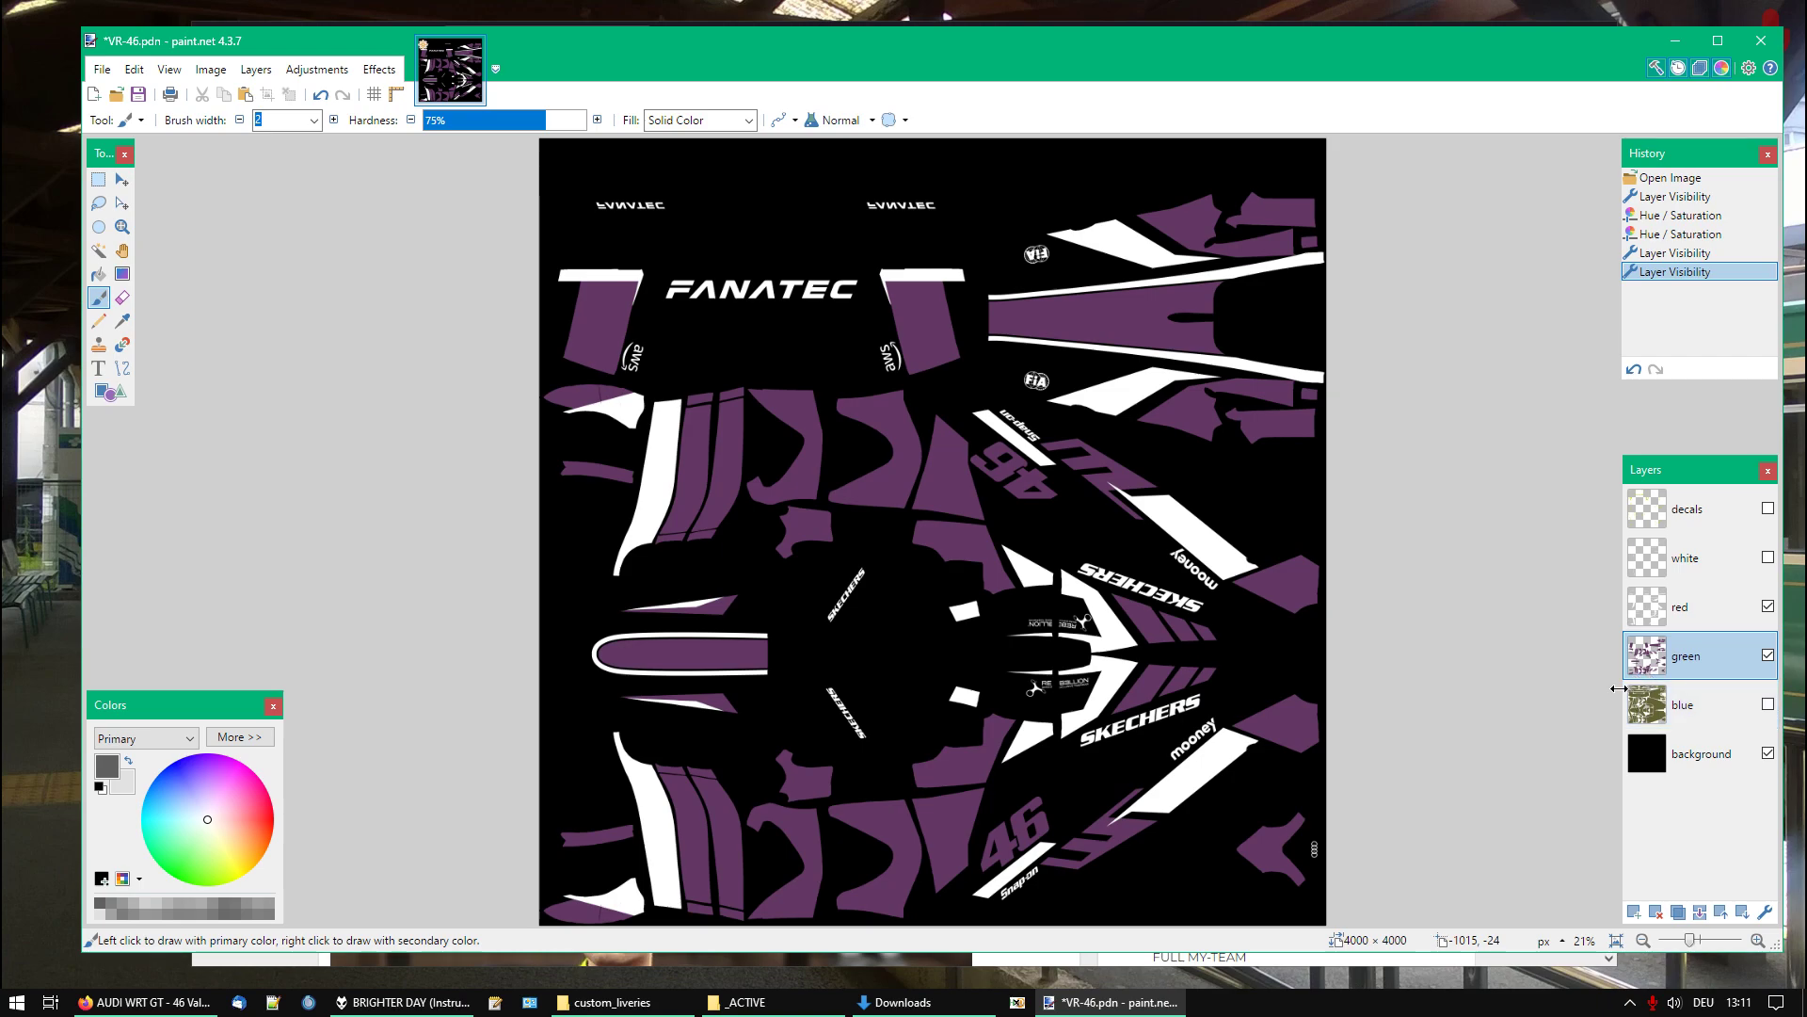
{"action": "left_click", "coordinate": [1768, 656]}
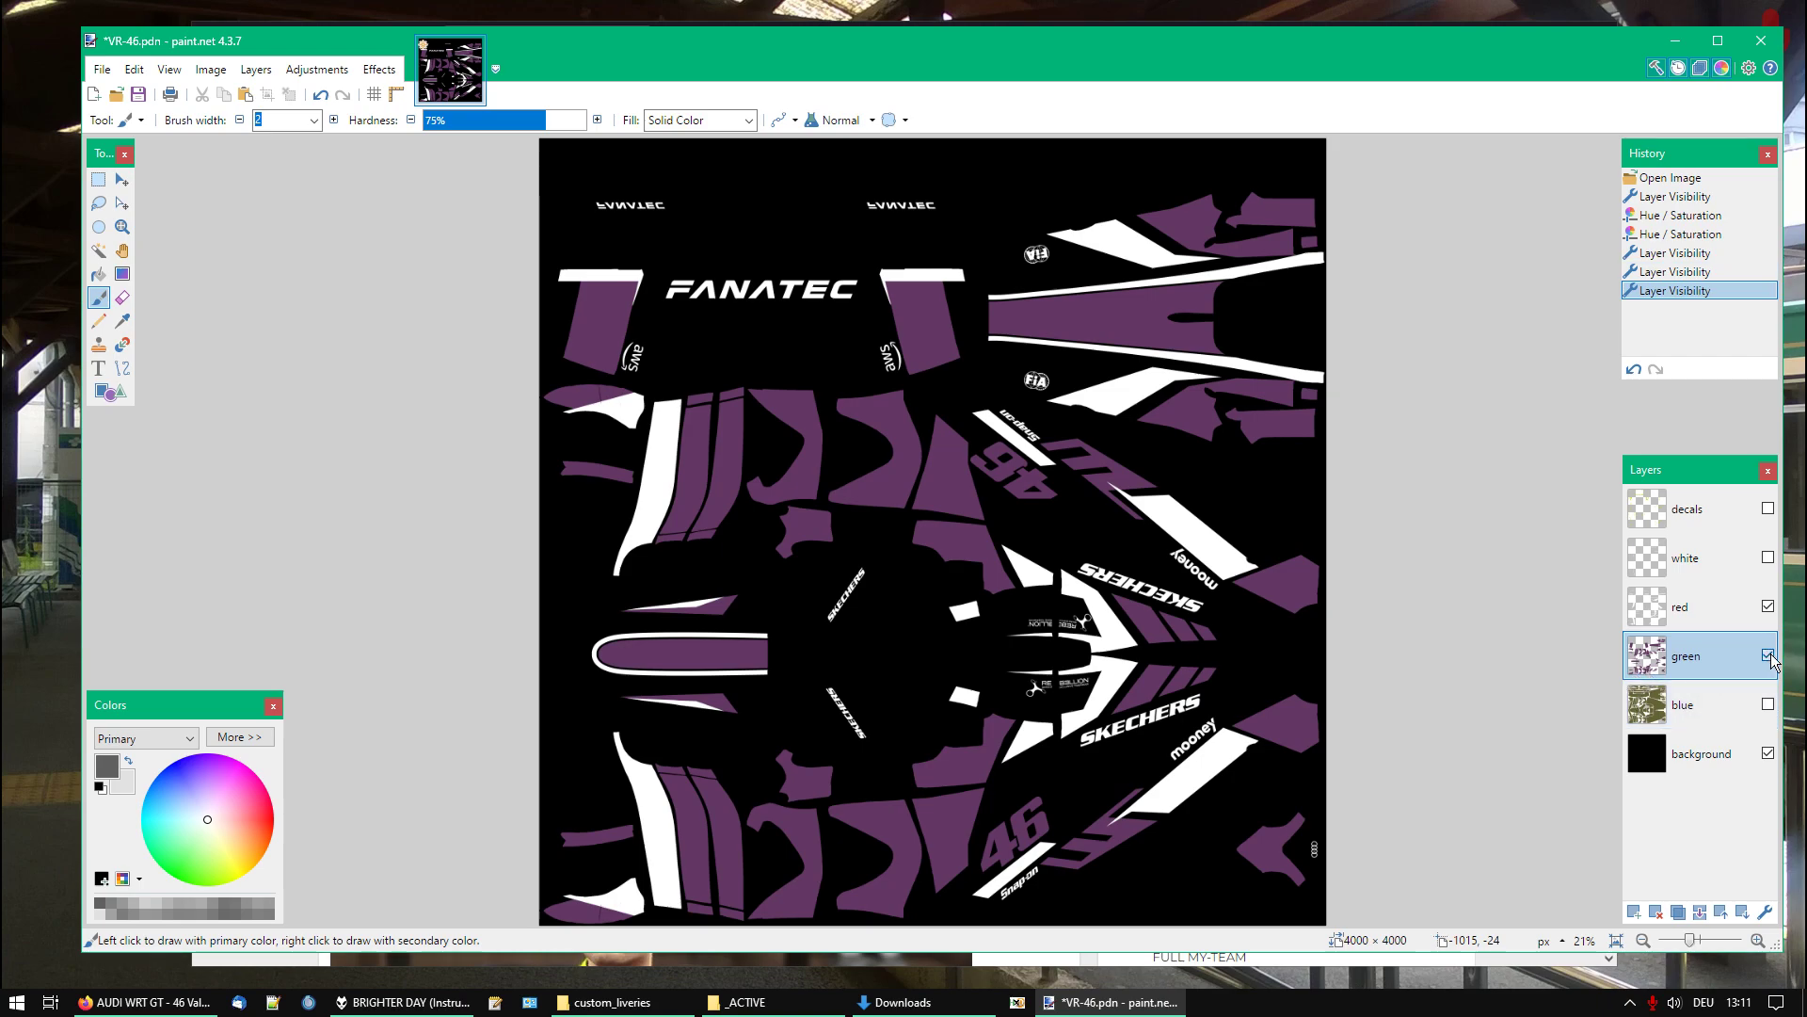
{"action": "left_click", "coordinate": [1694, 607]}
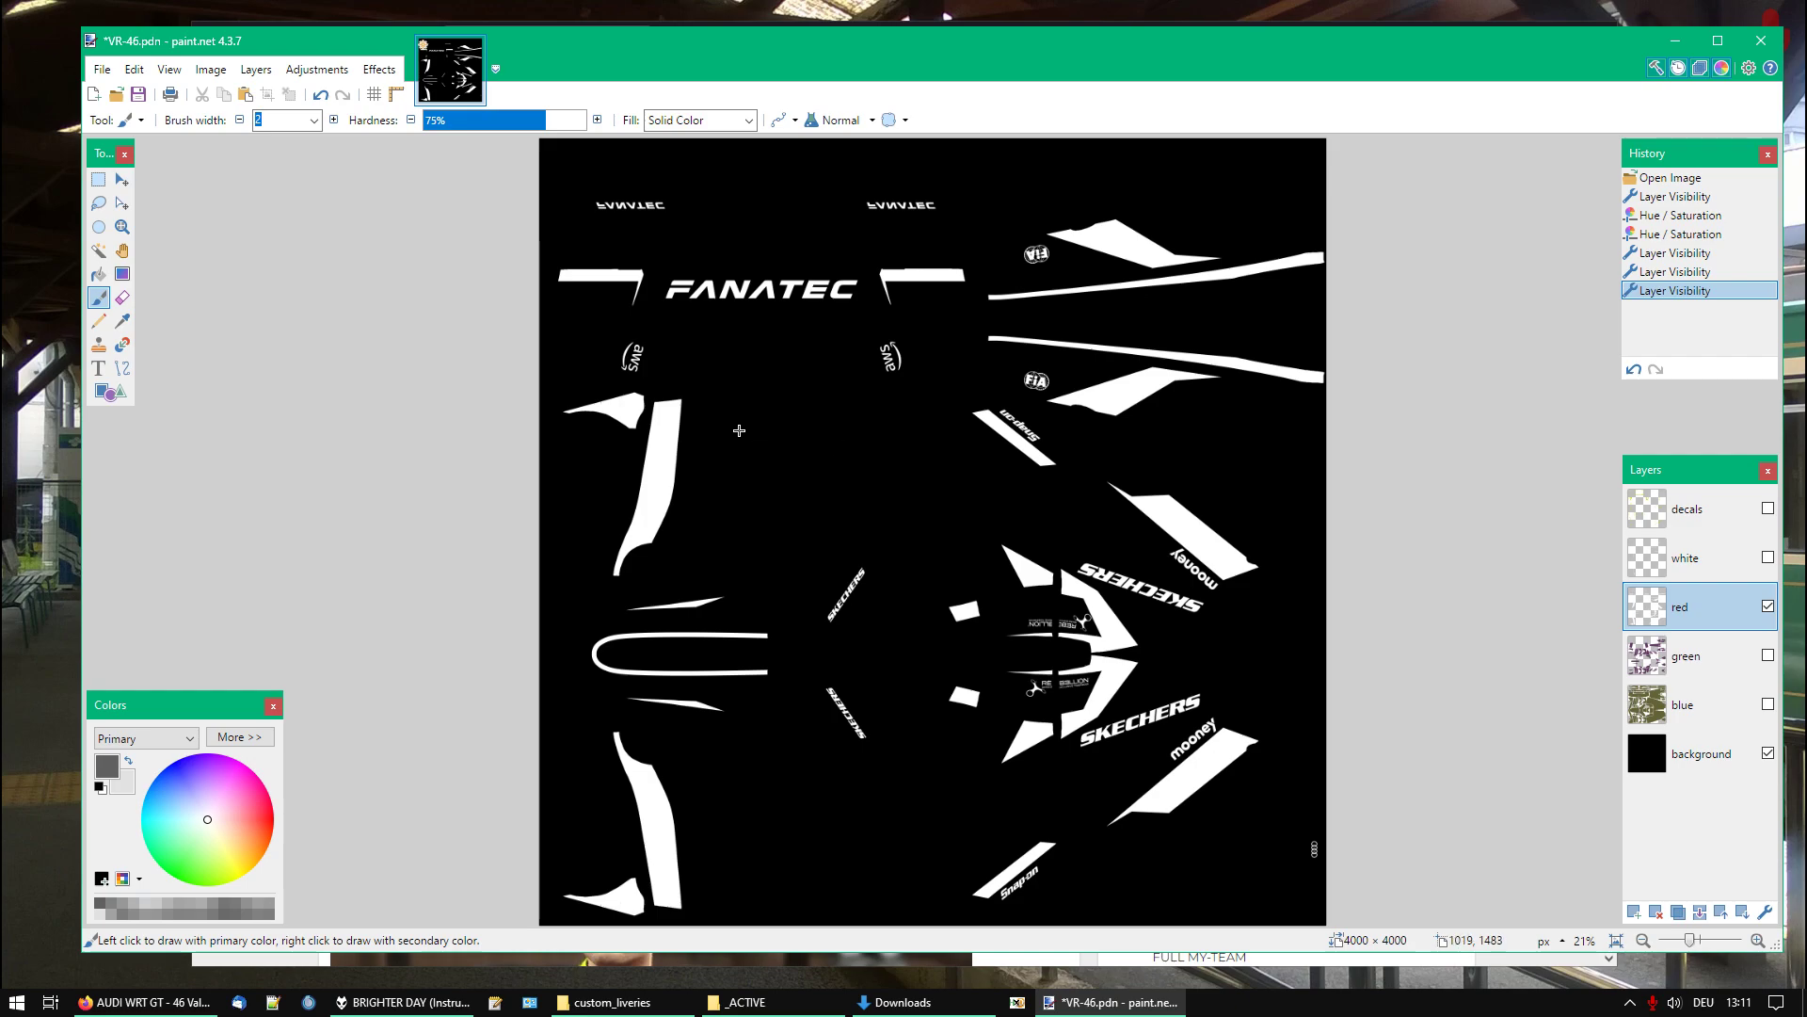
Apply Color Balance to the red layer pushing fully to red, stripping green and blue
{"action": "left_click", "coordinate": [292, 72]}
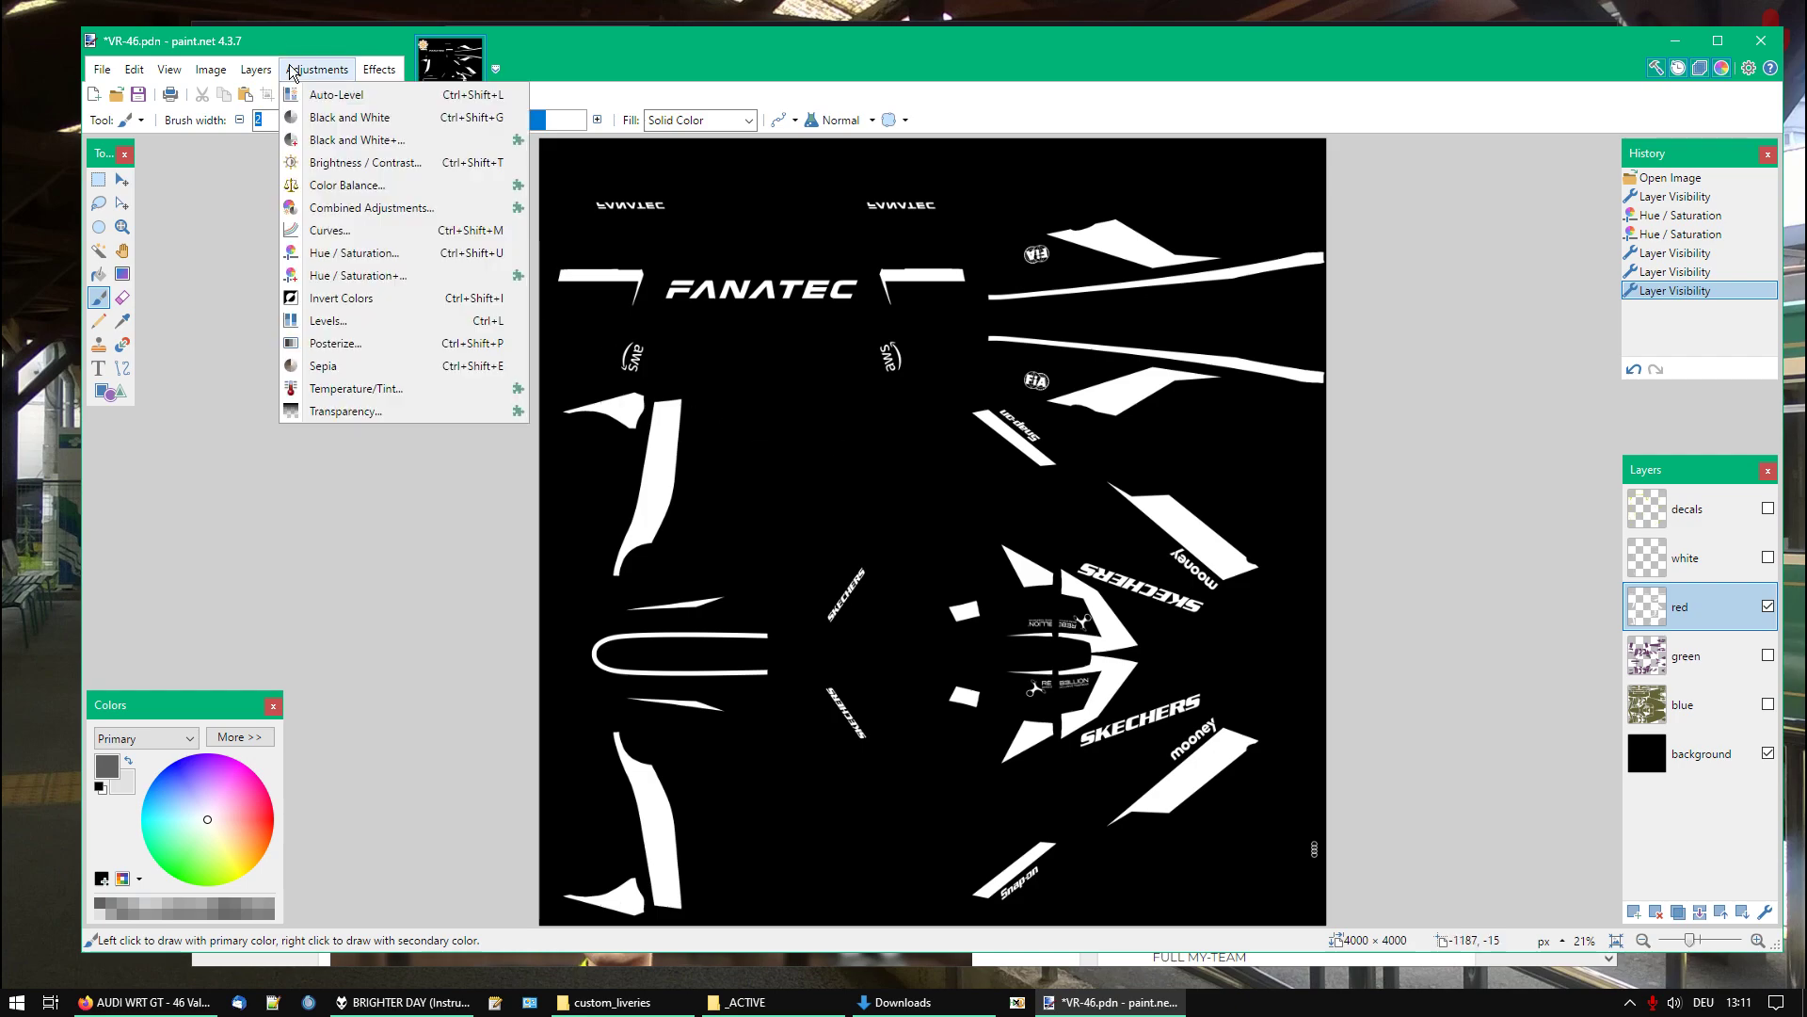
{"action": "left_click", "coordinate": [348, 185]}
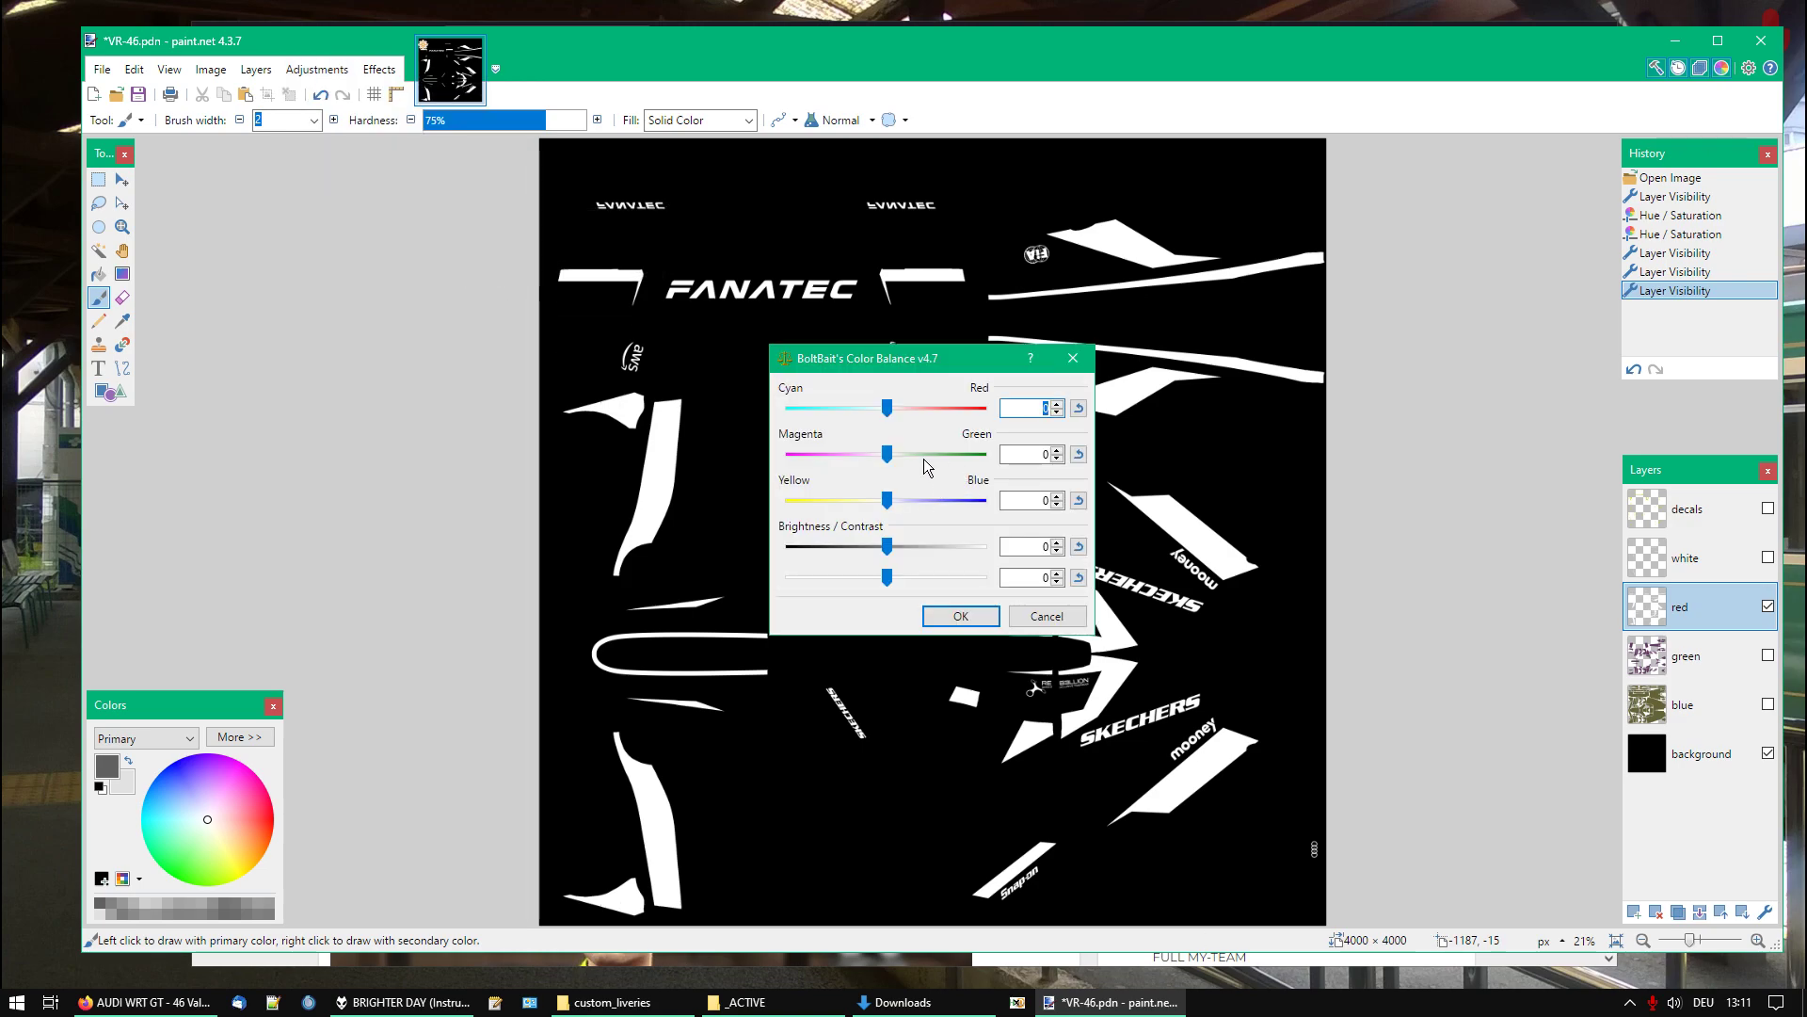
{"action": "left_click_drag", "start_coordinate": [885, 456], "coordinate": [783, 504]}
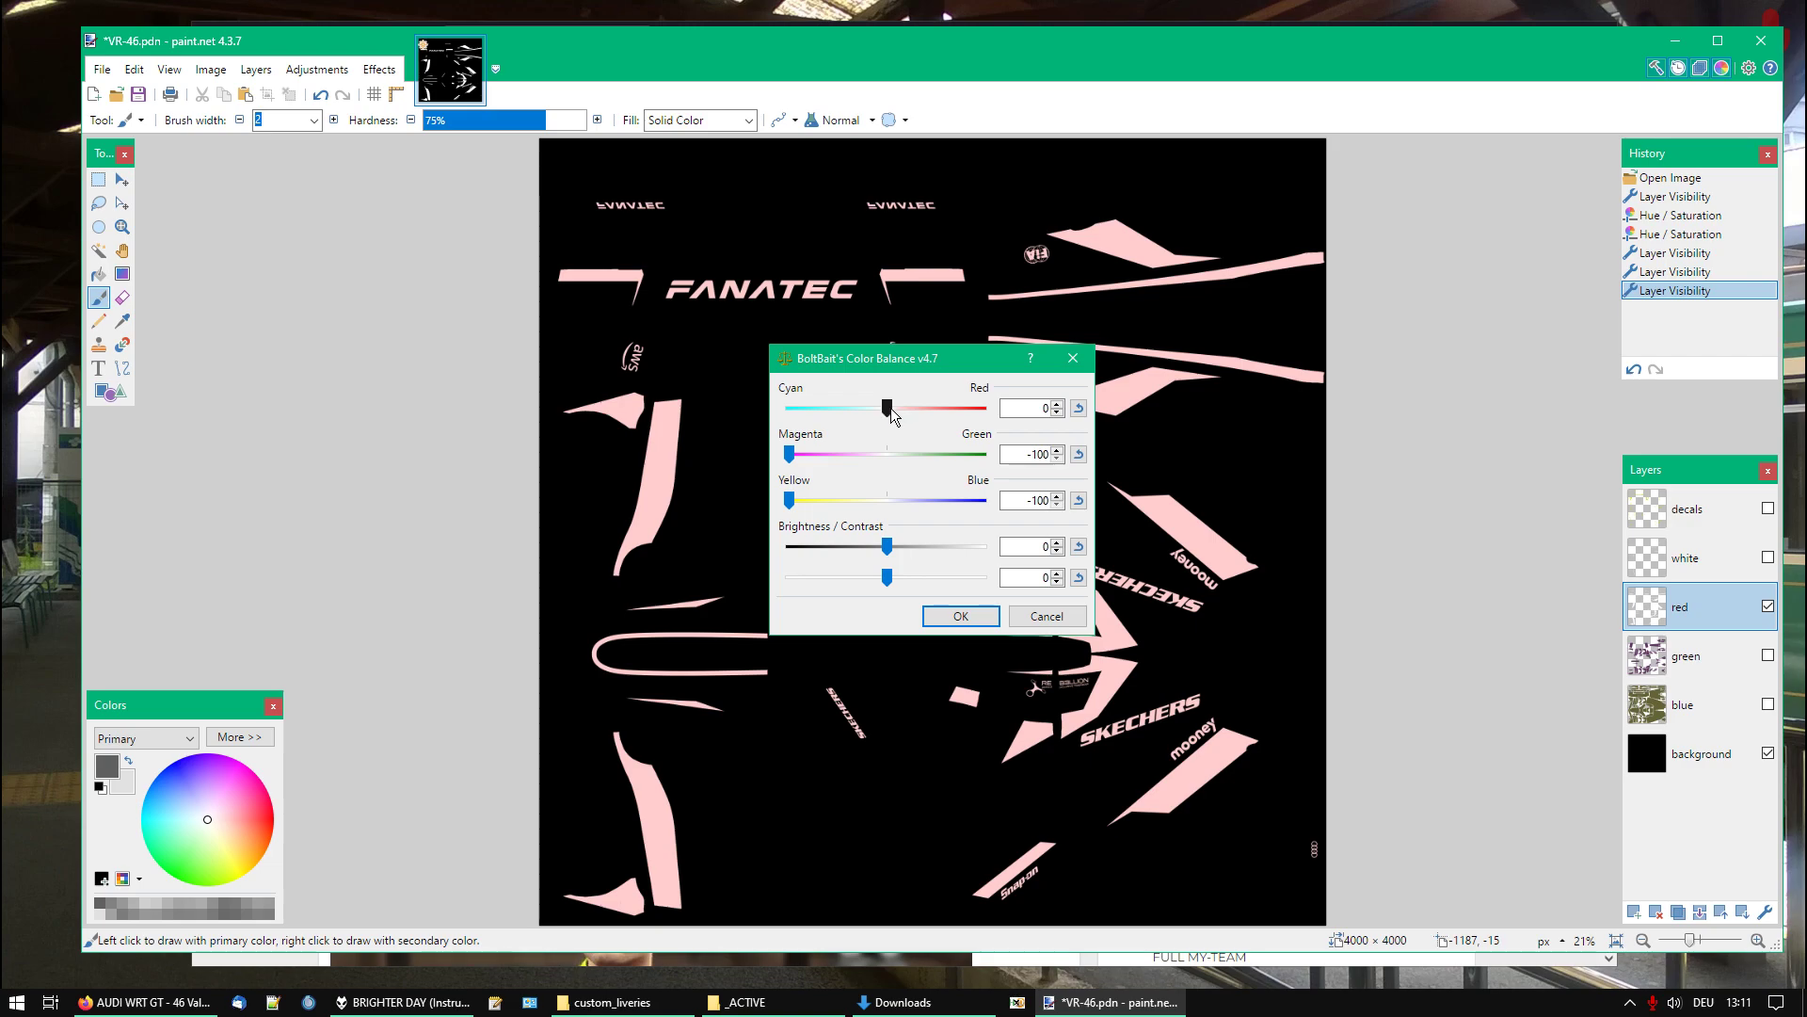
{"action": "left_click_drag", "start_coordinate": [887, 408], "coordinate": [1055, 431]}
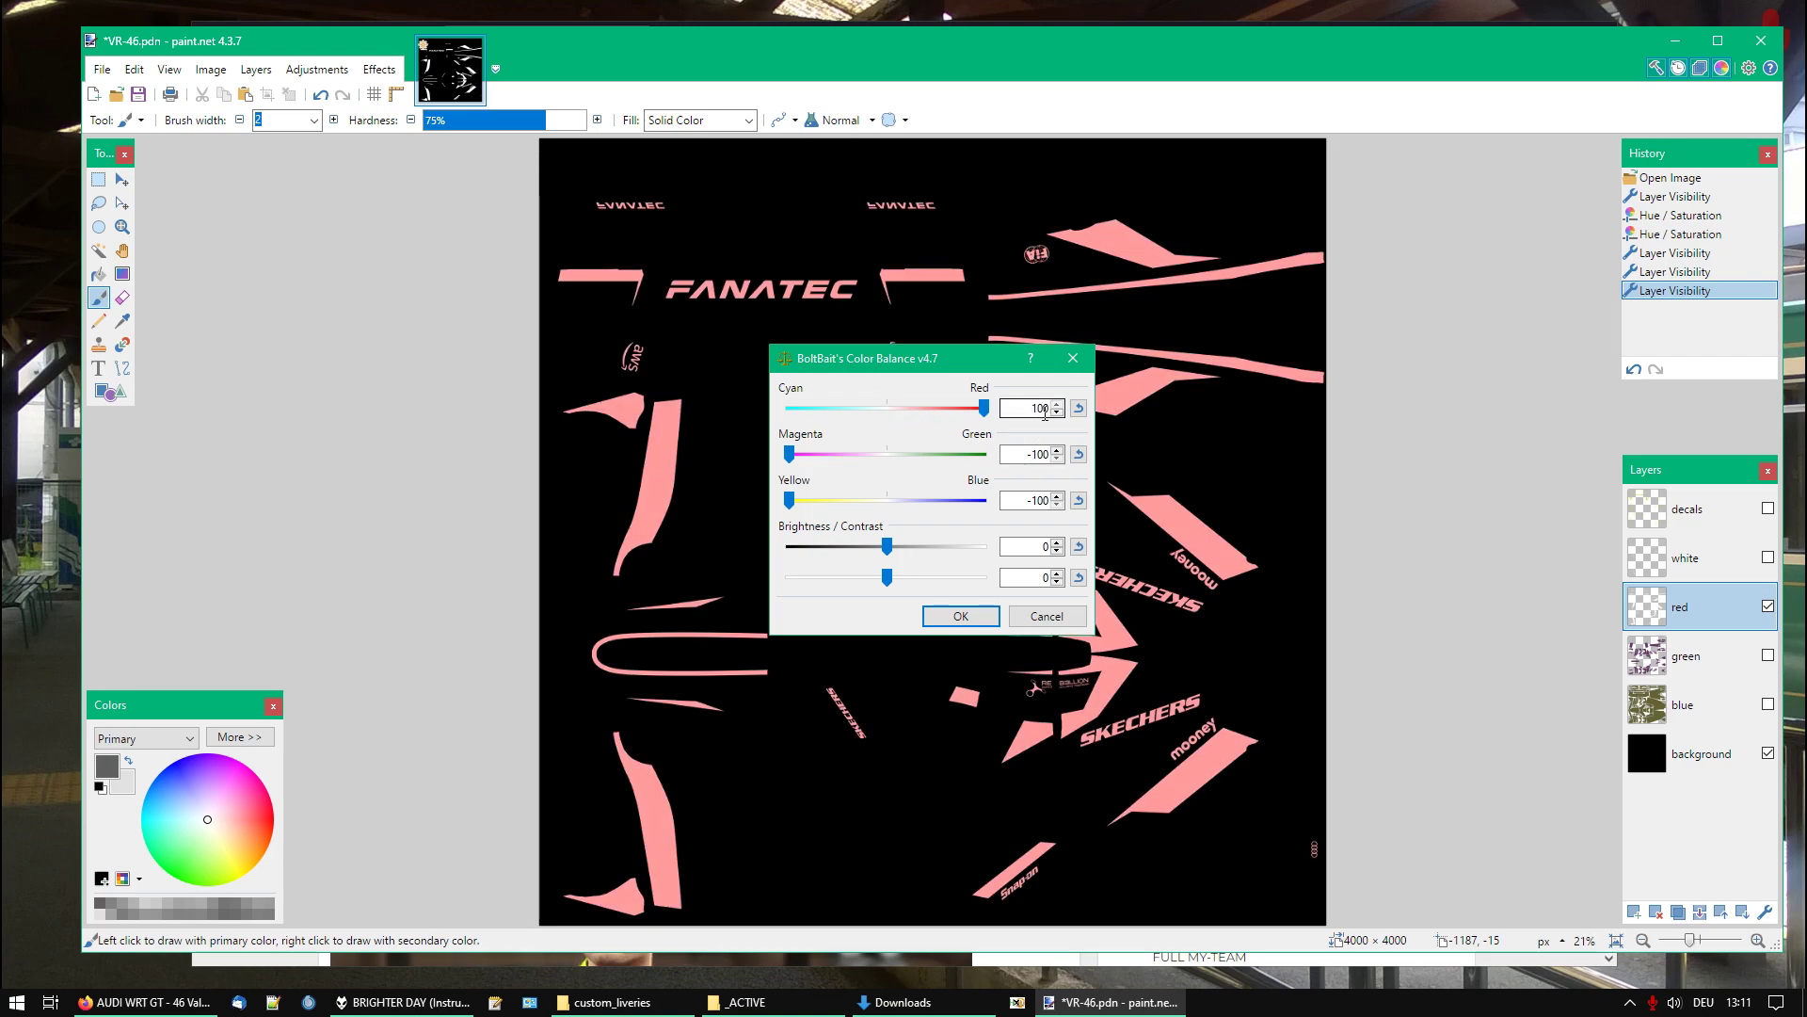
{"action": "left_click", "coordinate": [958, 616]}
Reapply the same Color Balance twice more until the shapes are pure red
{"action": "left_click", "coordinate": [318, 69]}
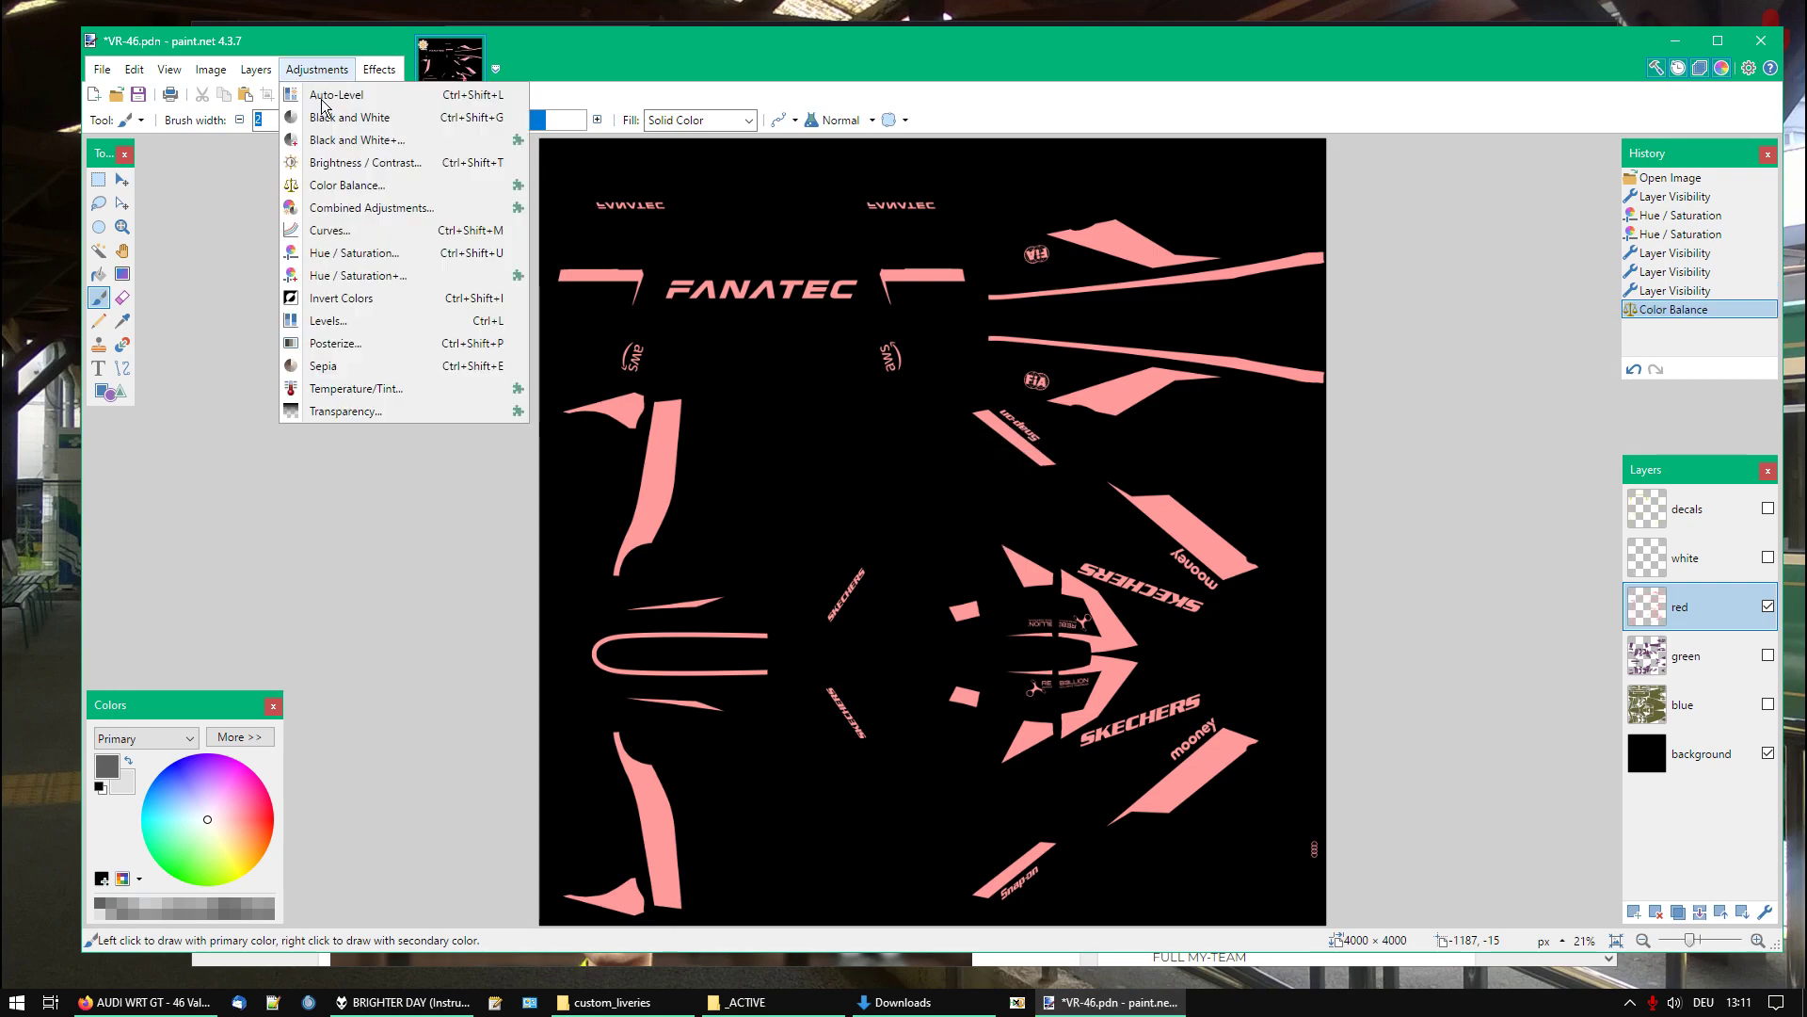
{"action": "left_click", "coordinate": [331, 185]}
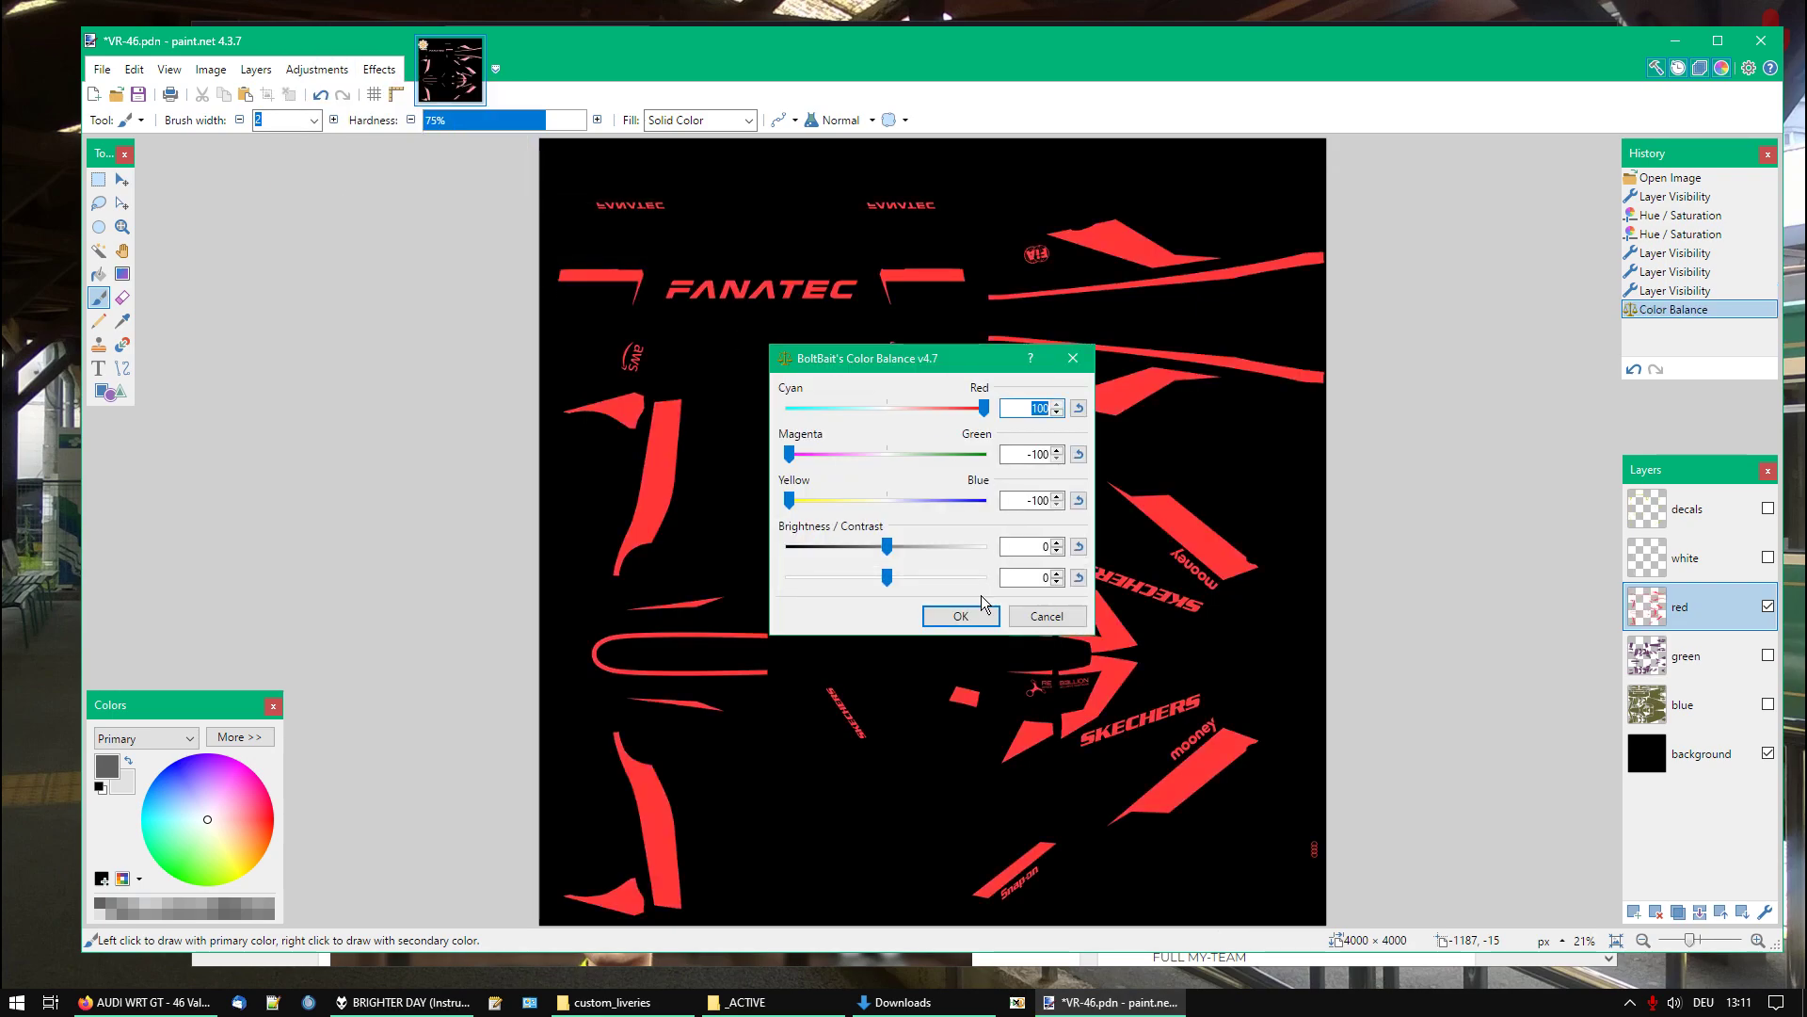
{"action": "left_click", "coordinate": [961, 616]}
{"action": "left_click", "coordinate": [318, 69]}
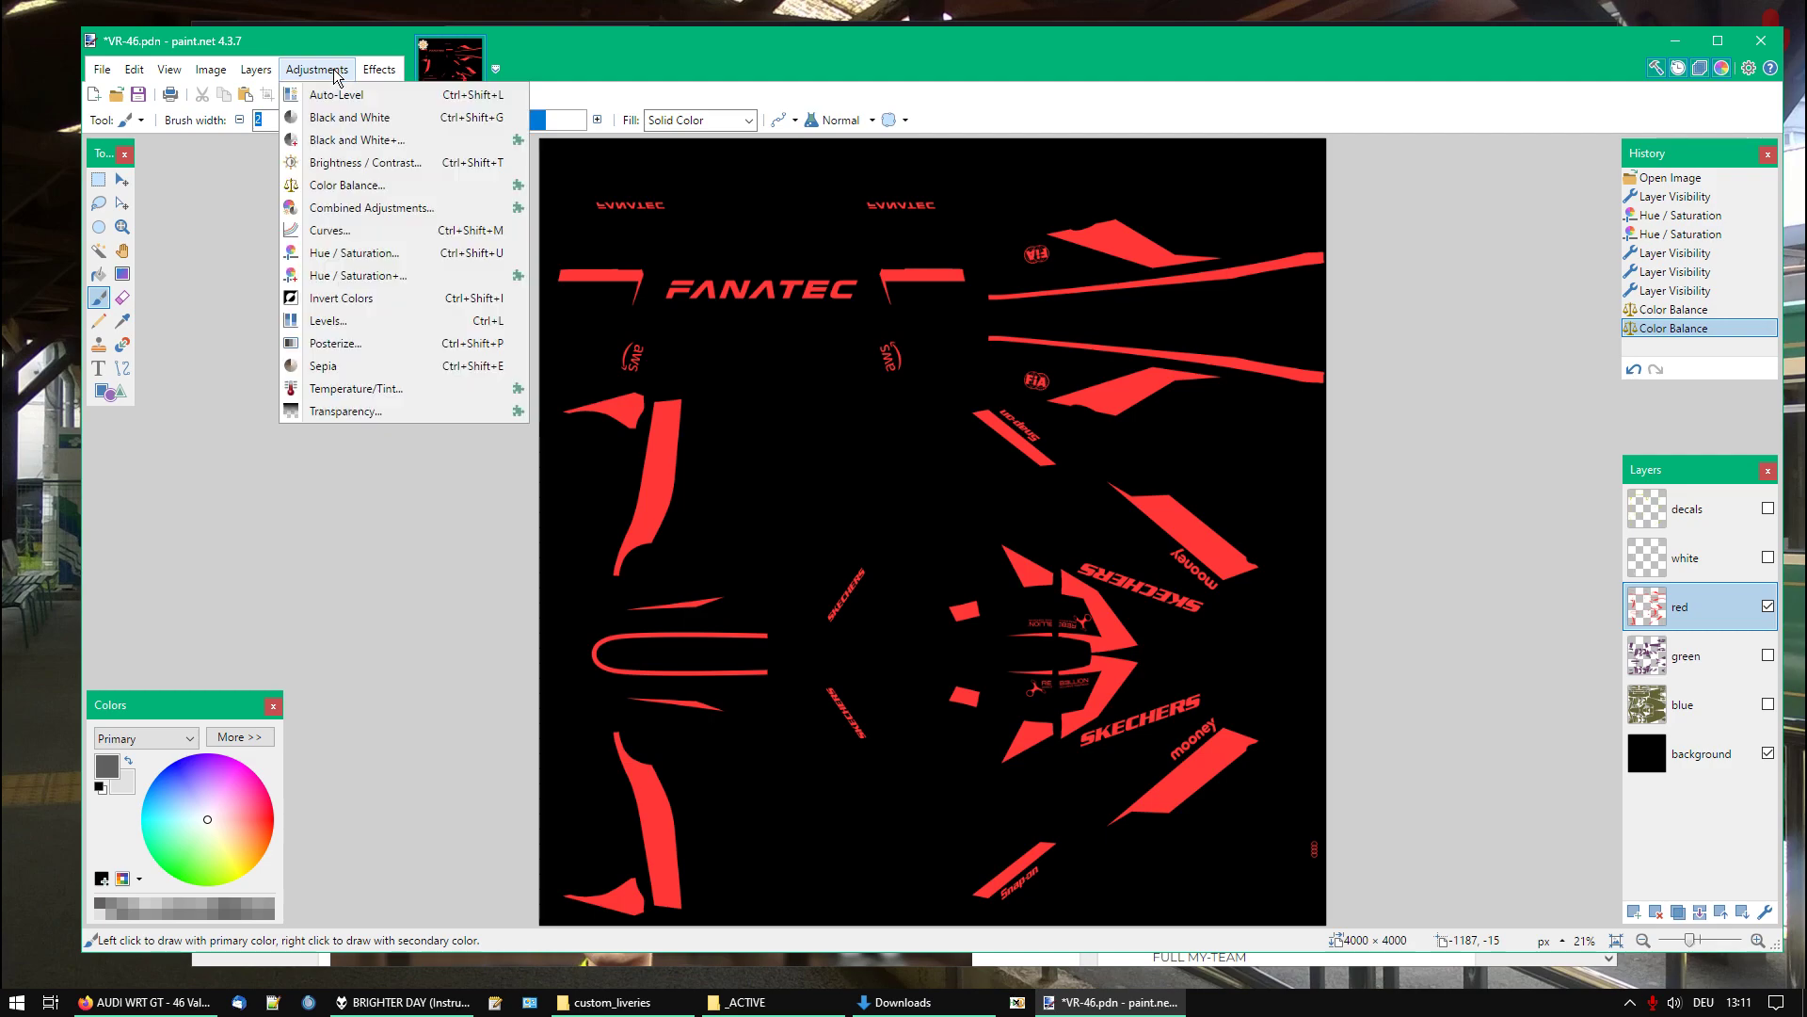
{"action": "left_click", "coordinate": [331, 186]}
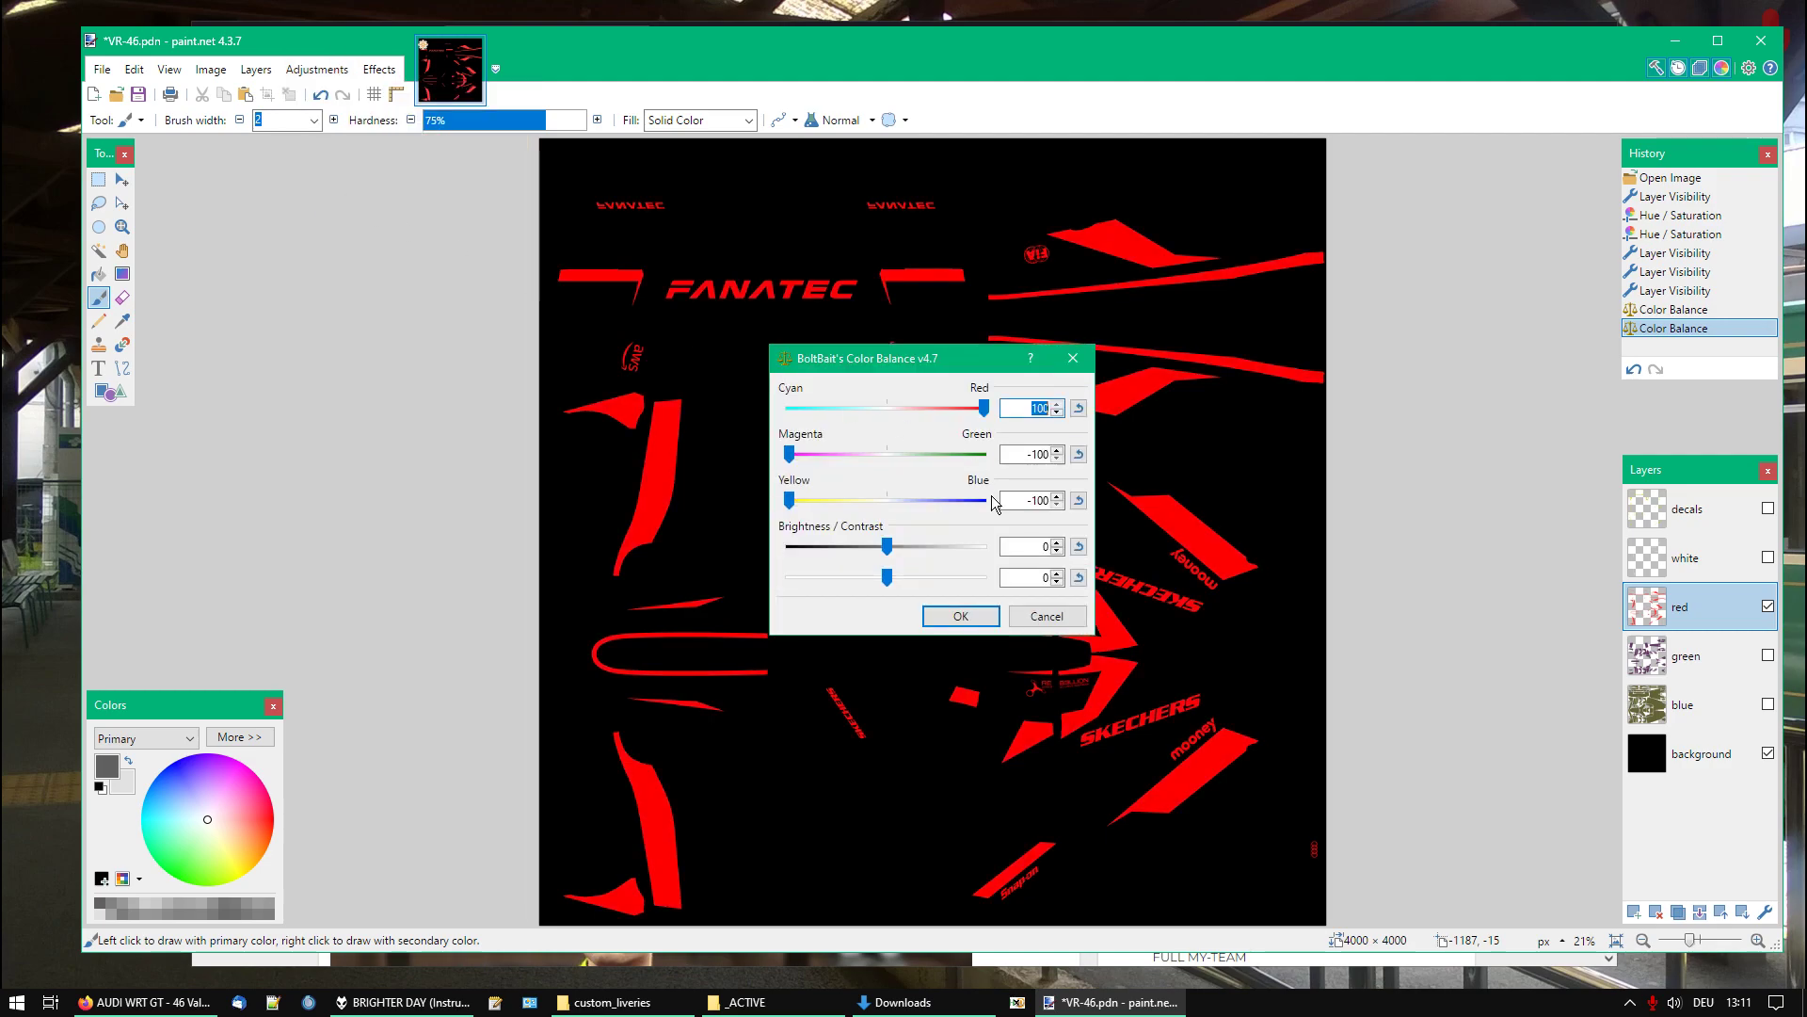
{"action": "left_click", "coordinate": [968, 620]}
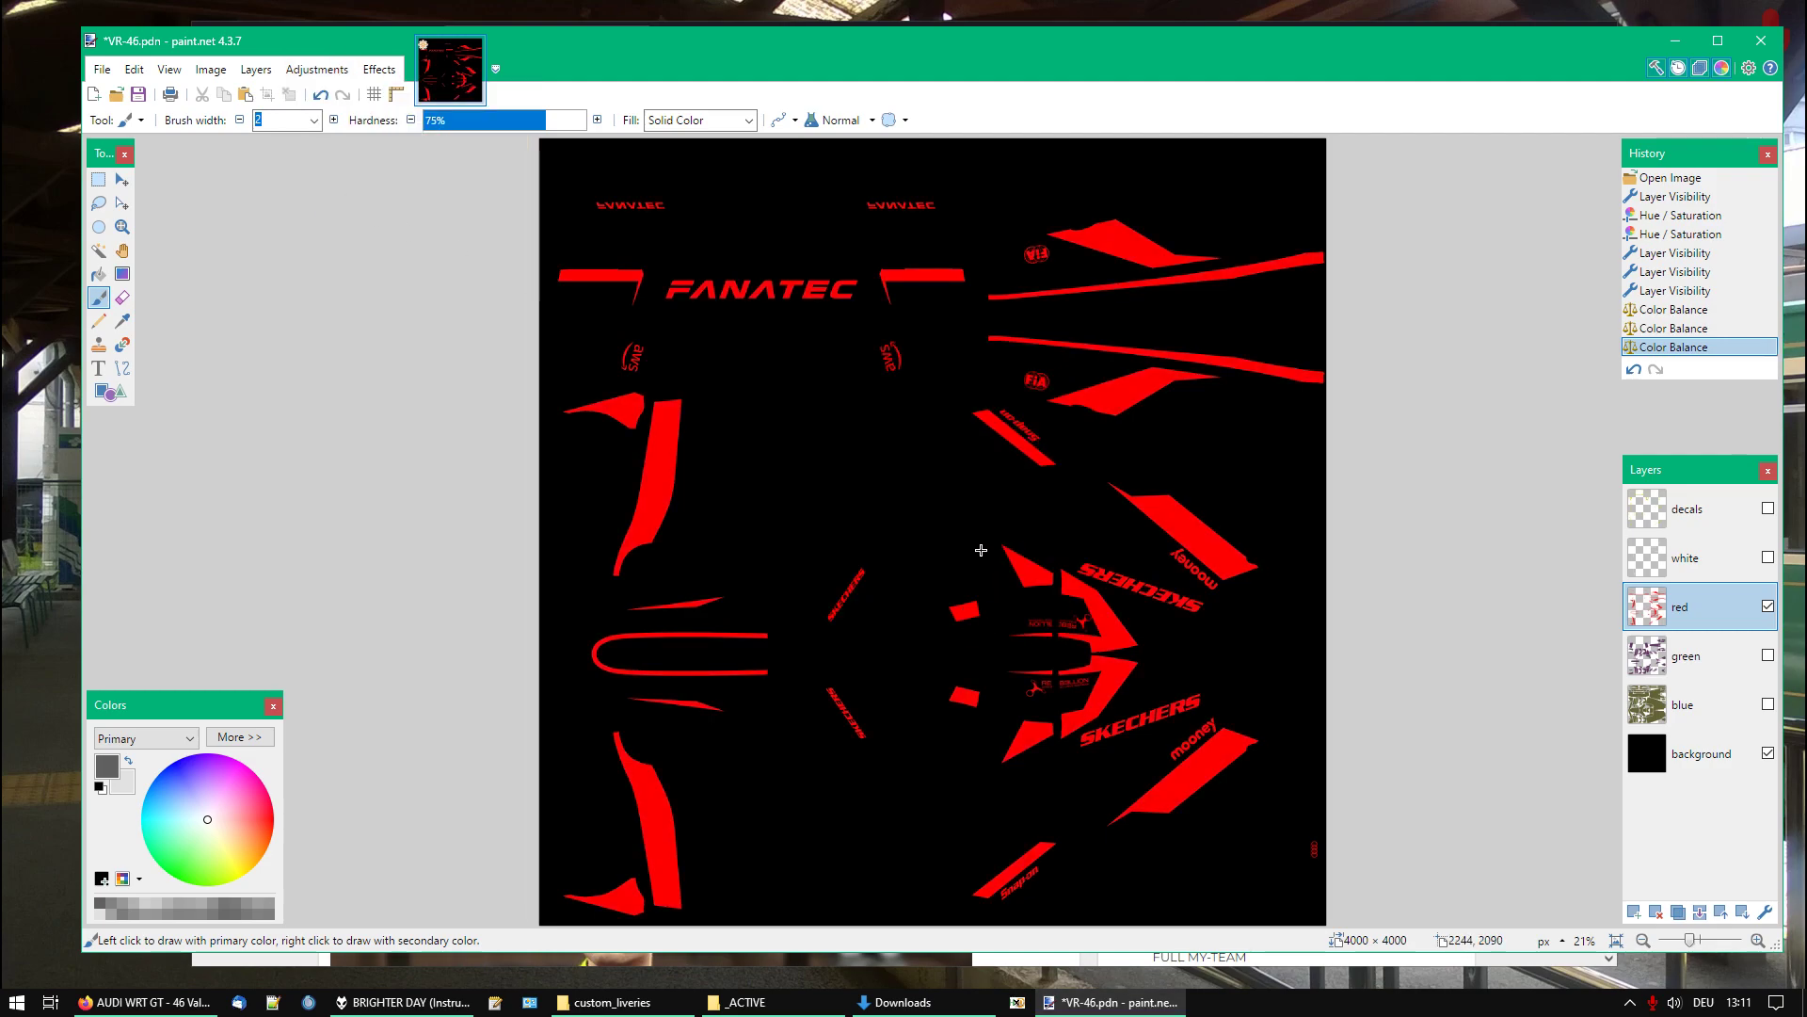
Sample the stripe red as primary colour with alpha 0, then hide the red layer
{"action": "left_click", "coordinate": [122, 320]}
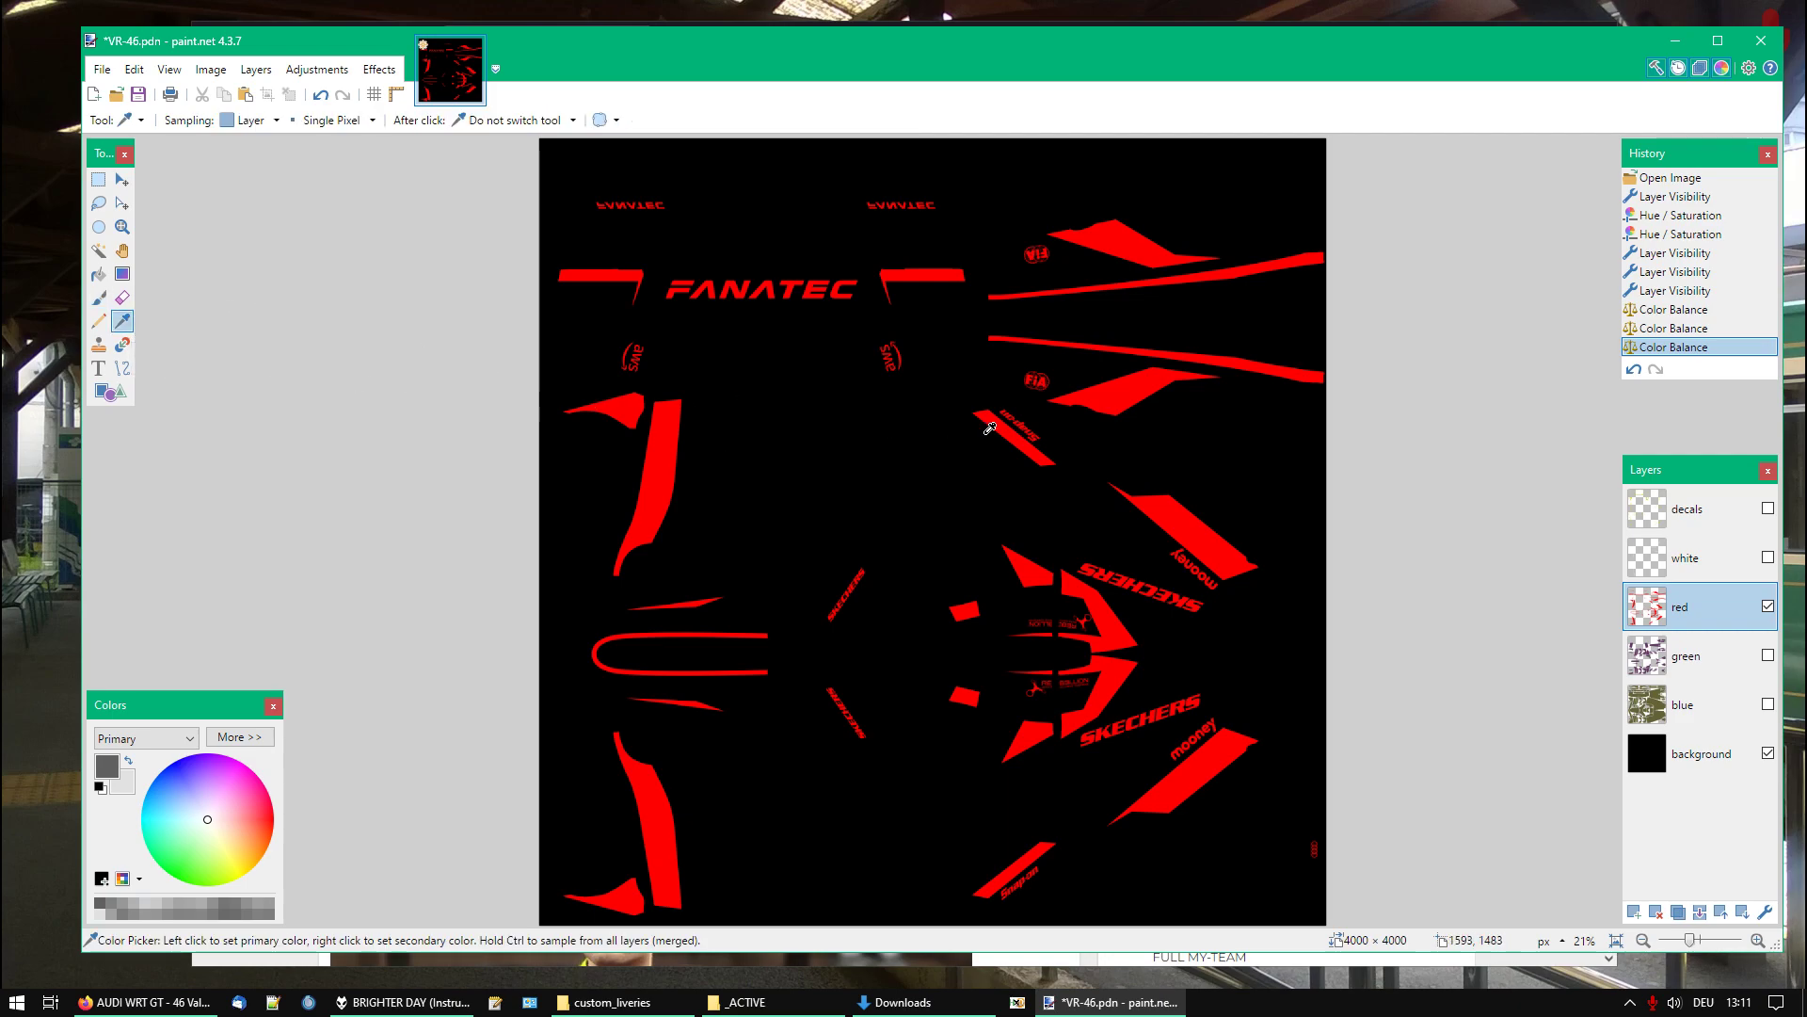
{"action": "left_click", "coordinate": [1133, 383]}
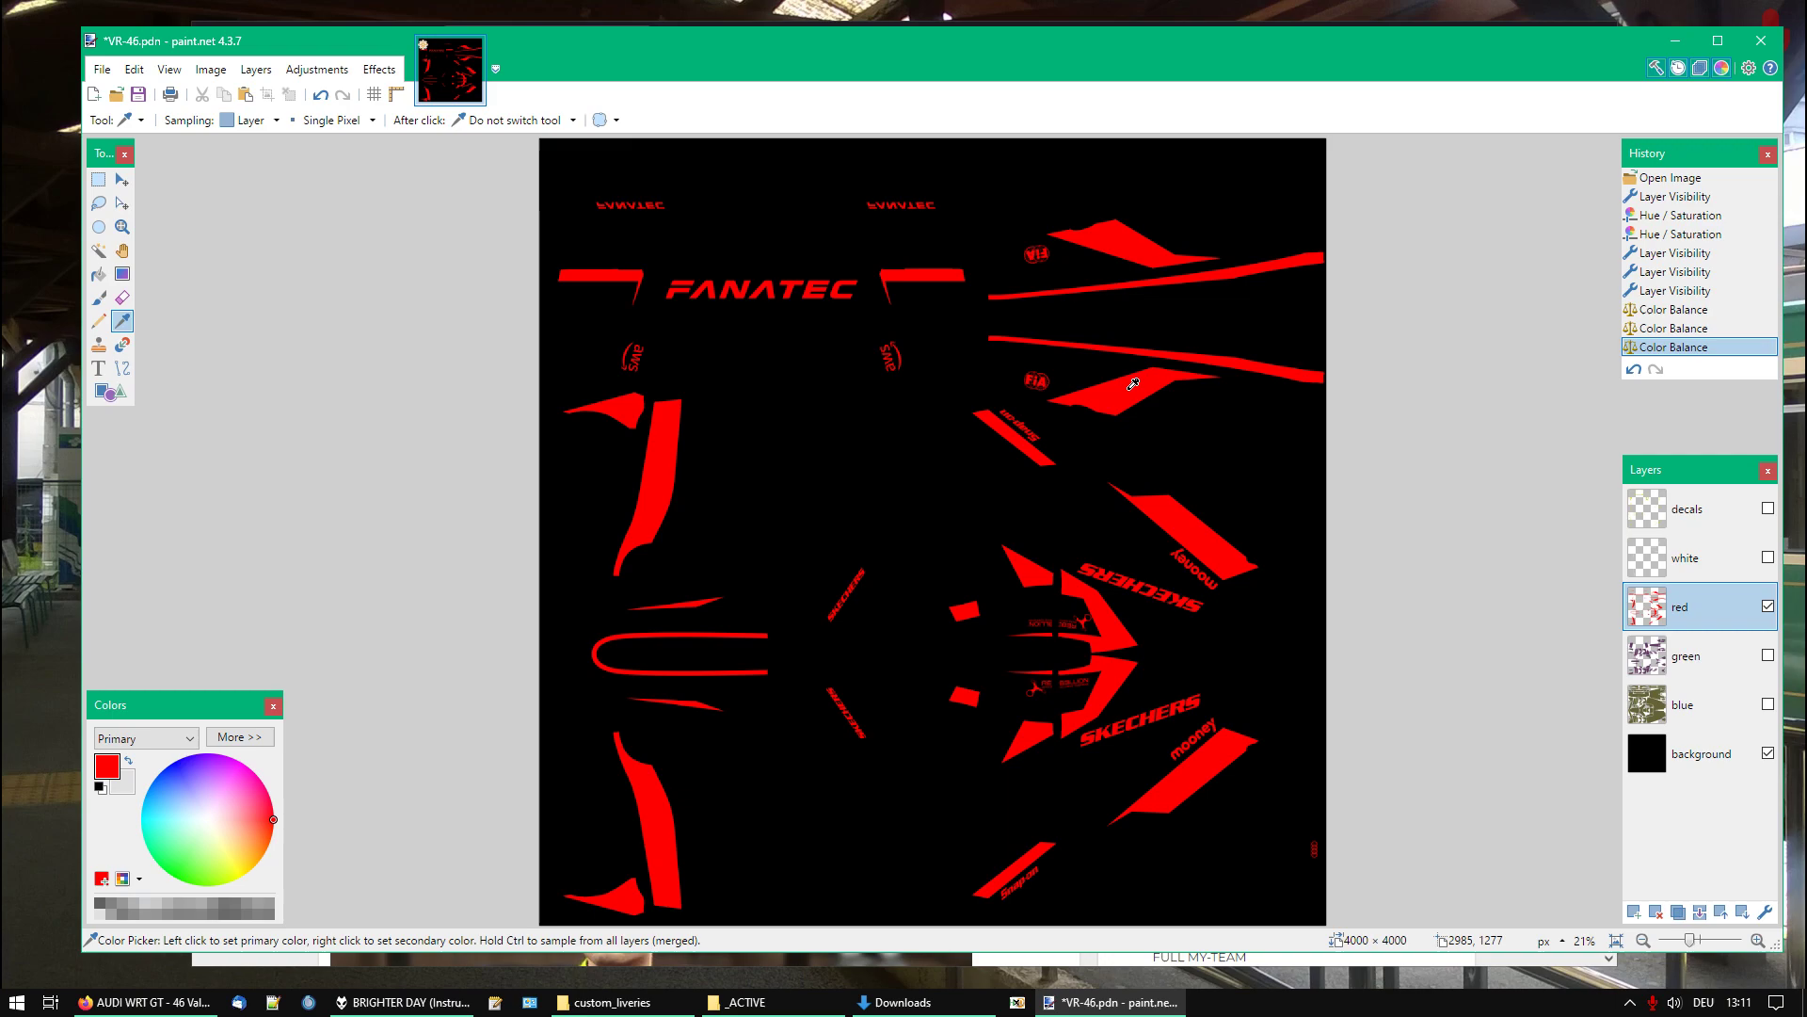
{"action": "left_click", "coordinate": [240, 736]}
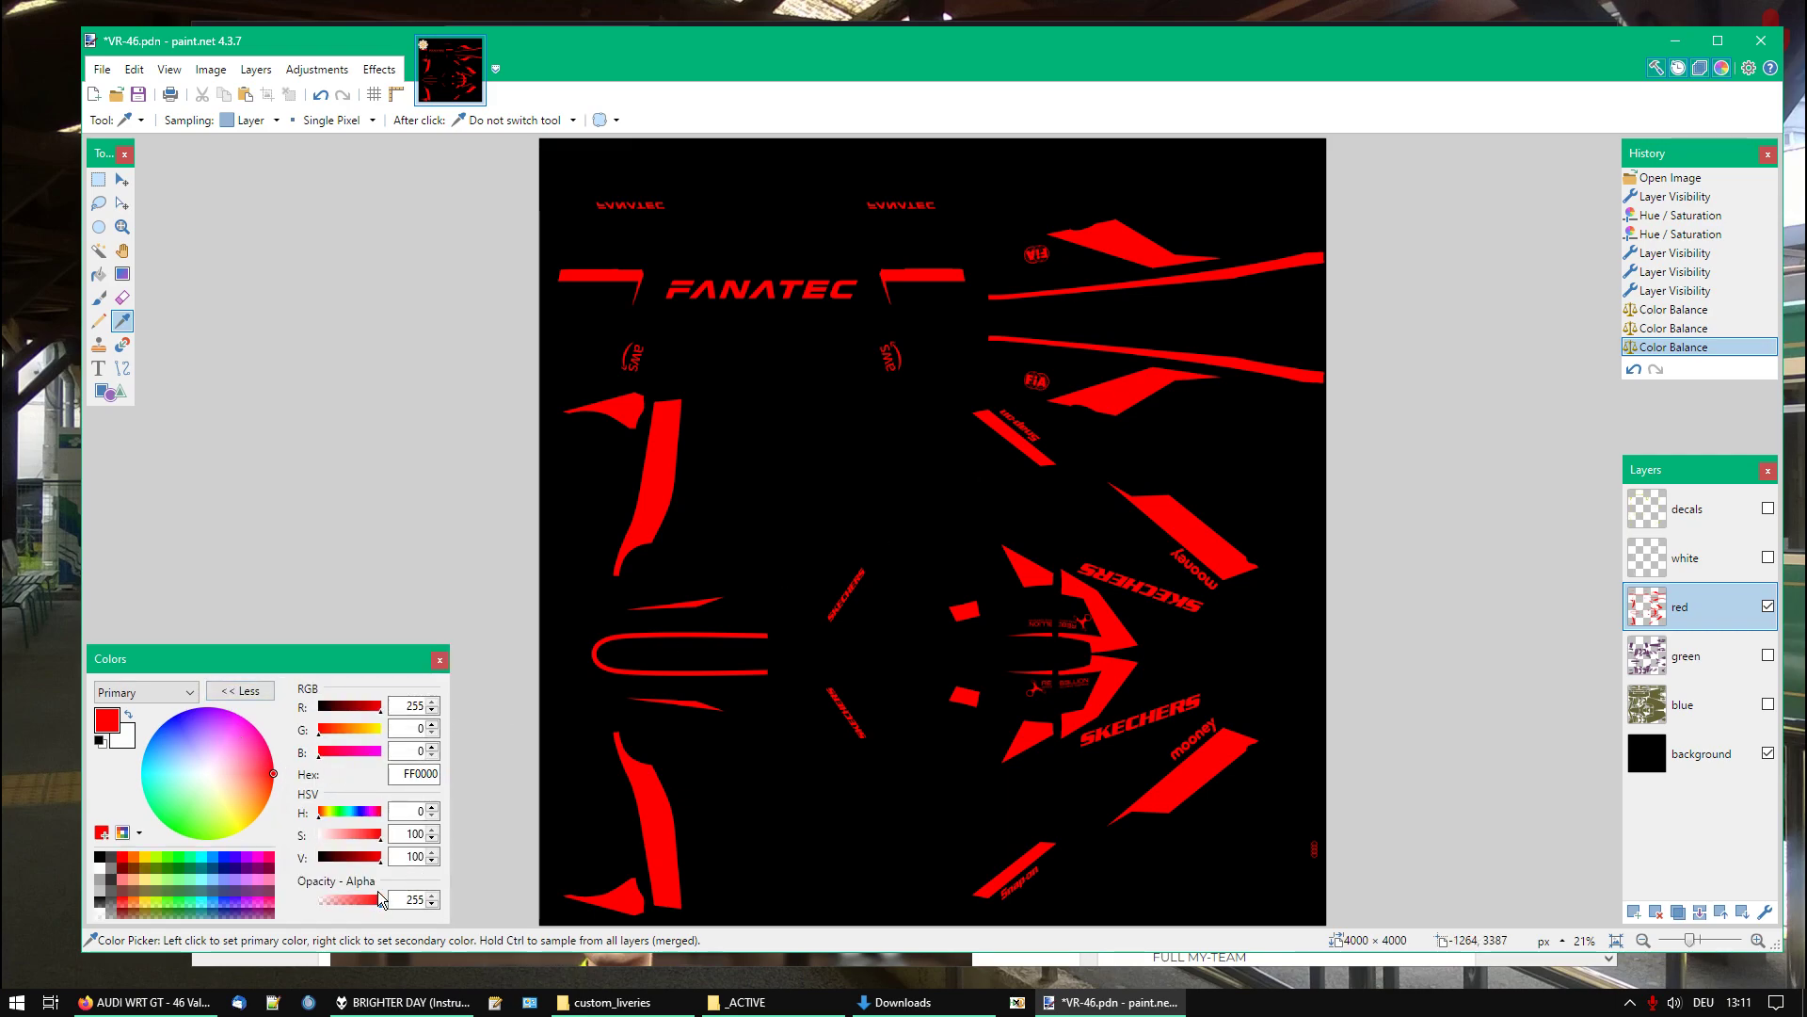
{"action": "left_click", "coordinate": [858, 425]}
{"action": "left_click", "coordinate": [1768, 606]}
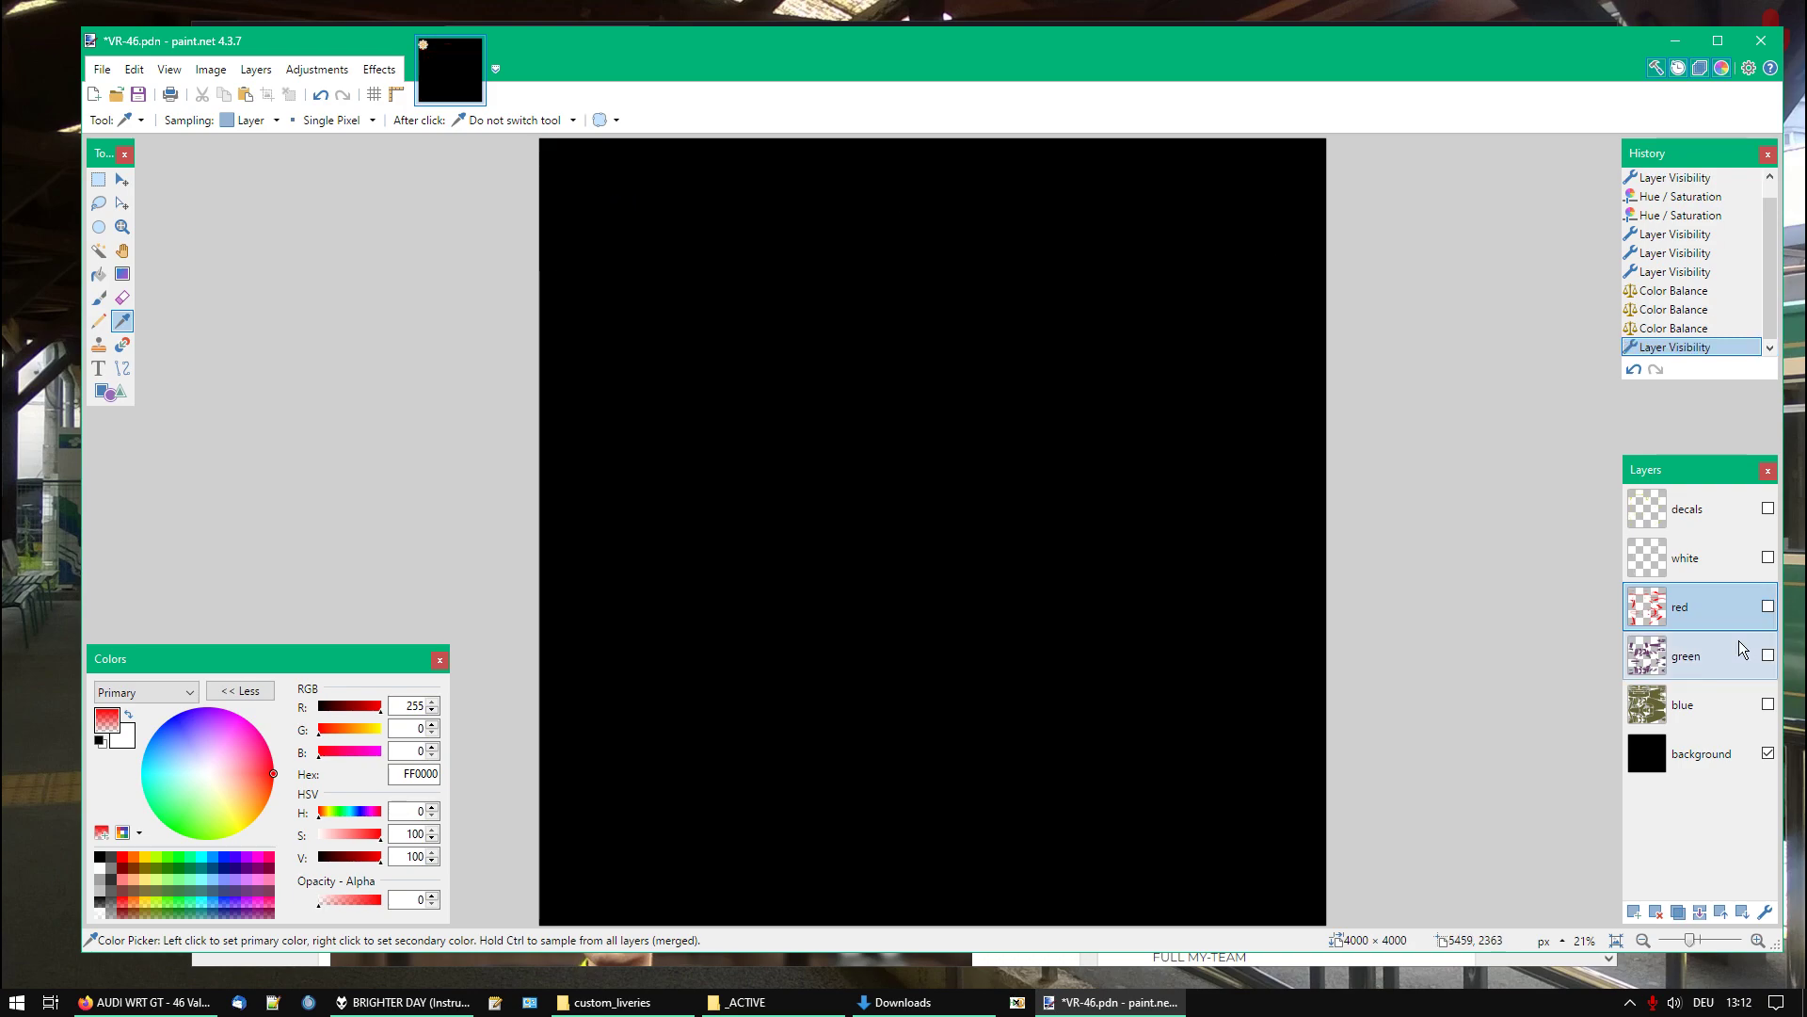
Select and show the green layer, then whiten its shapes with Hue / Saturation
{"action": "left_click", "coordinate": [1738, 656]}
{"action": "left_click", "coordinate": [1770, 654]}
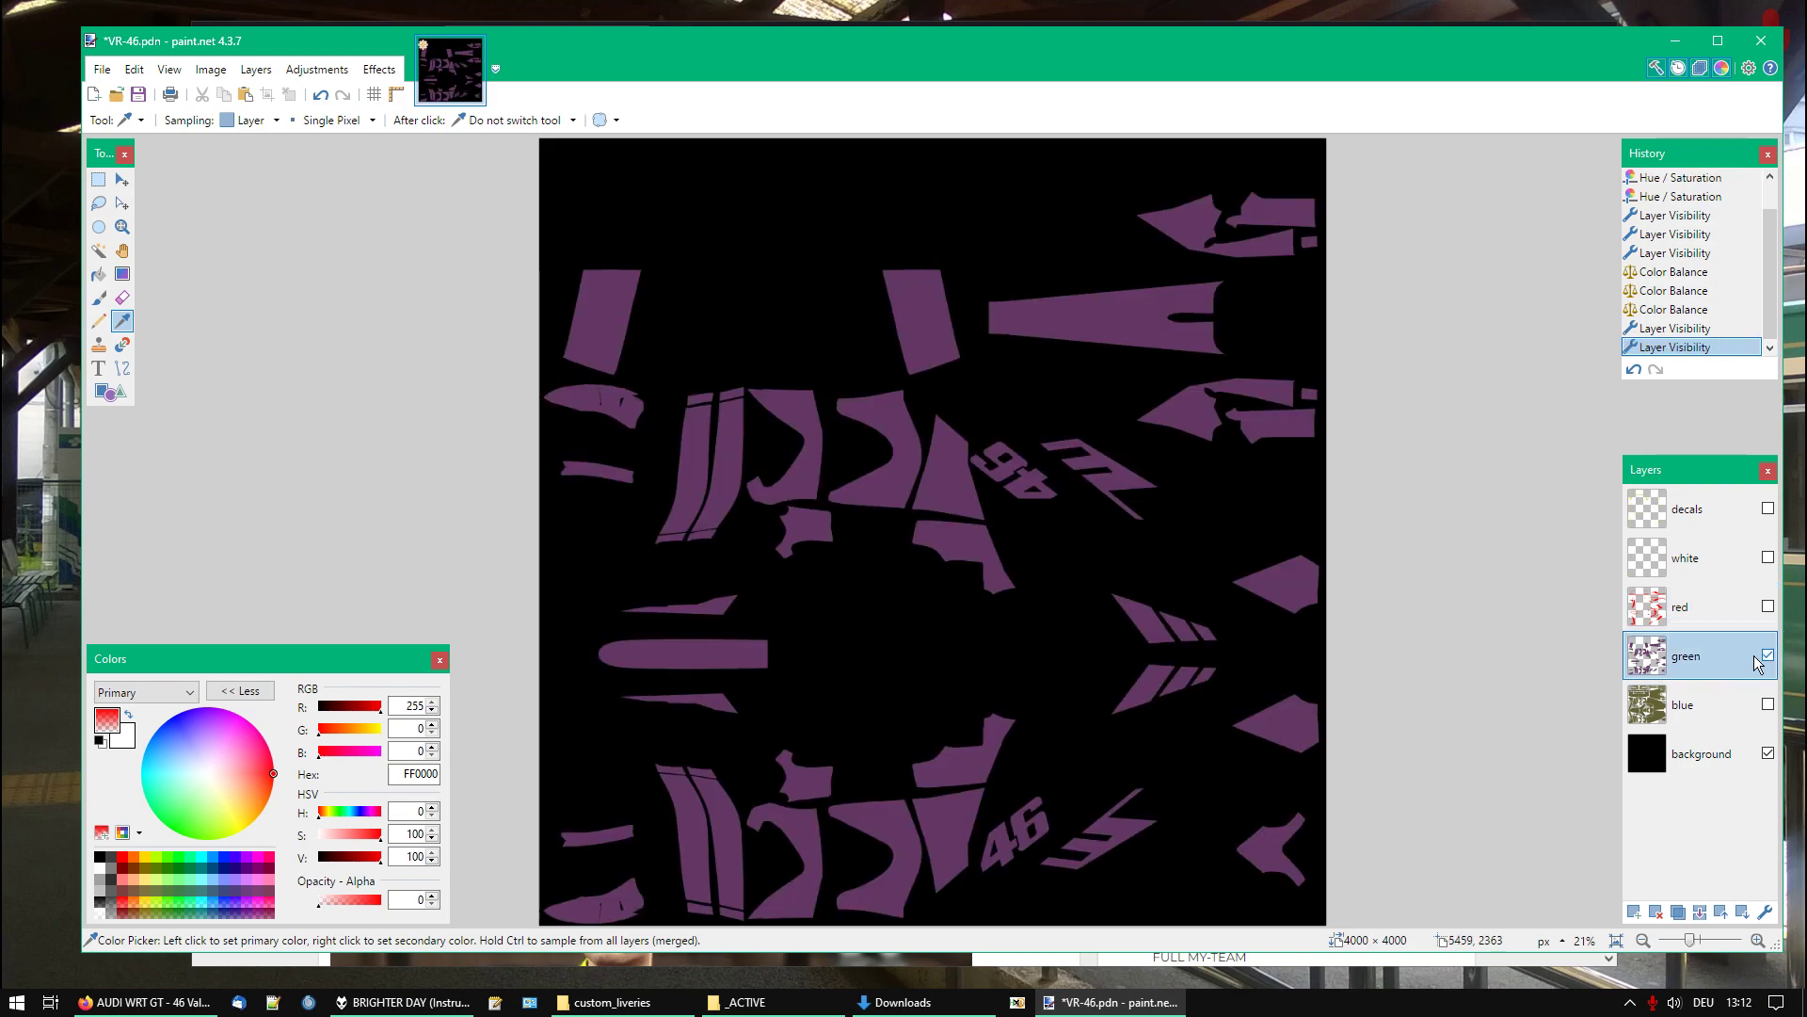
{"action": "left_click", "coordinate": [301, 71]}
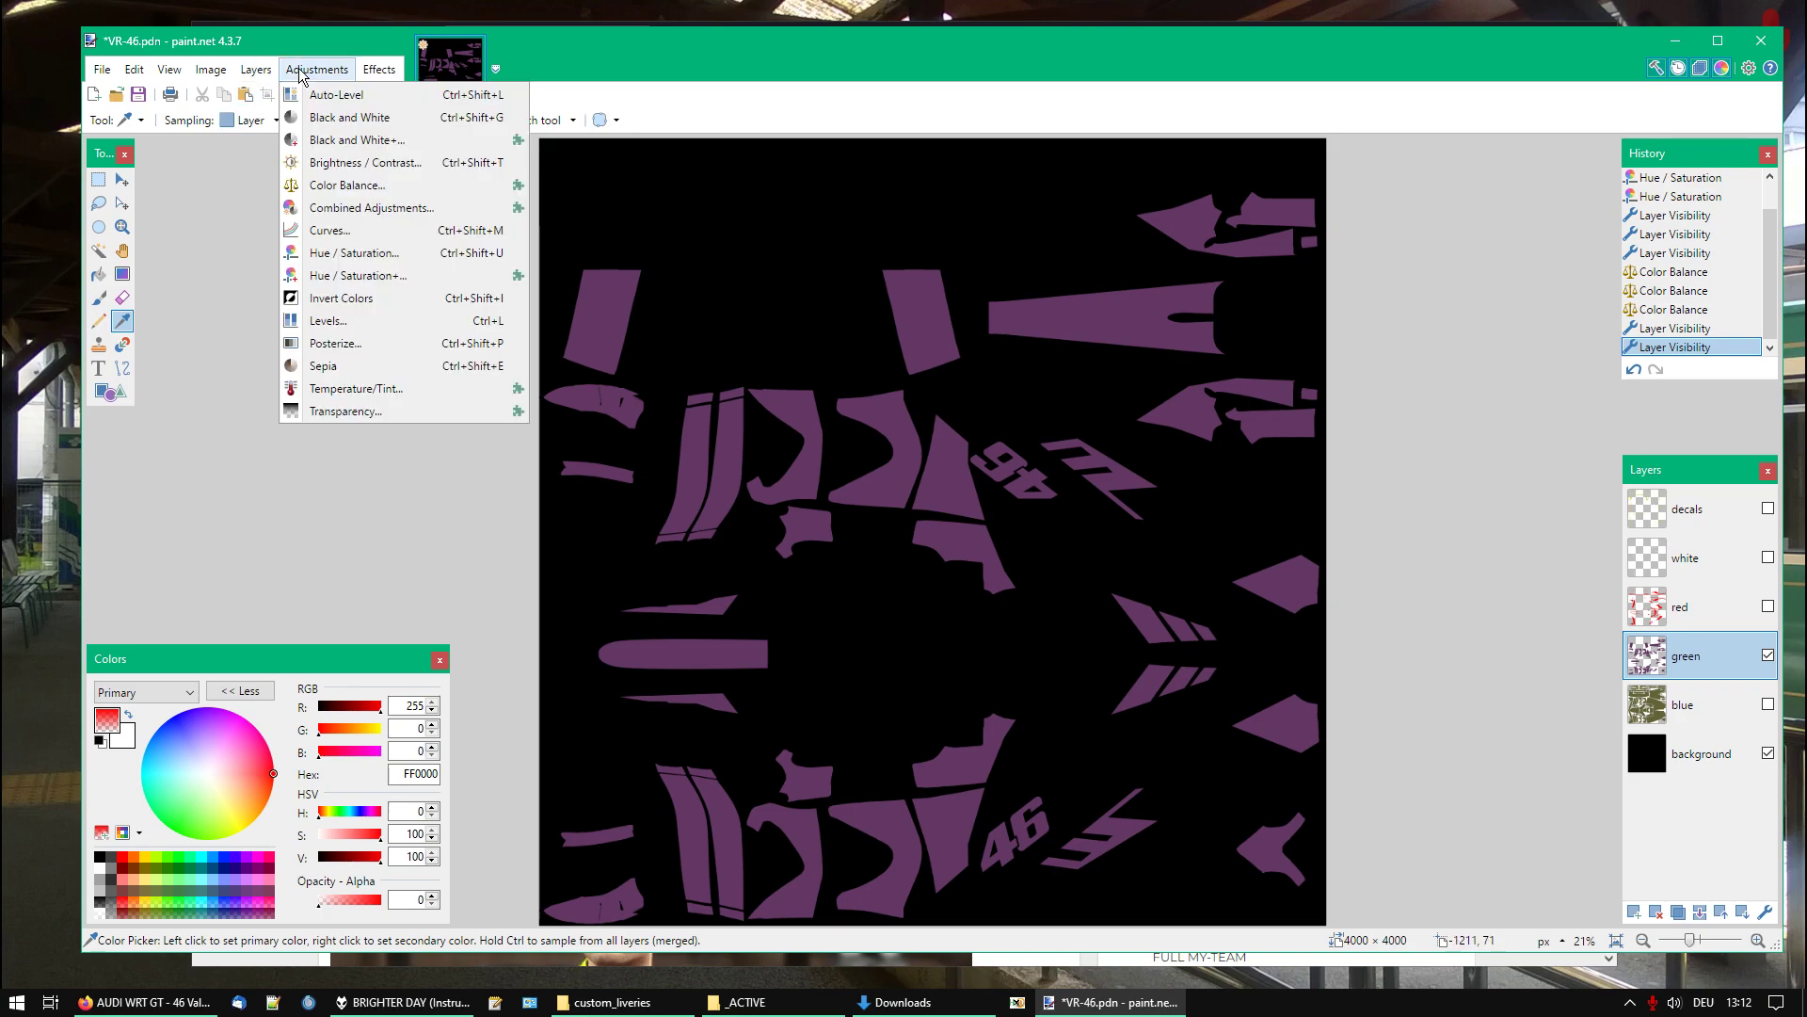
{"action": "left_click", "coordinate": [353, 252]}
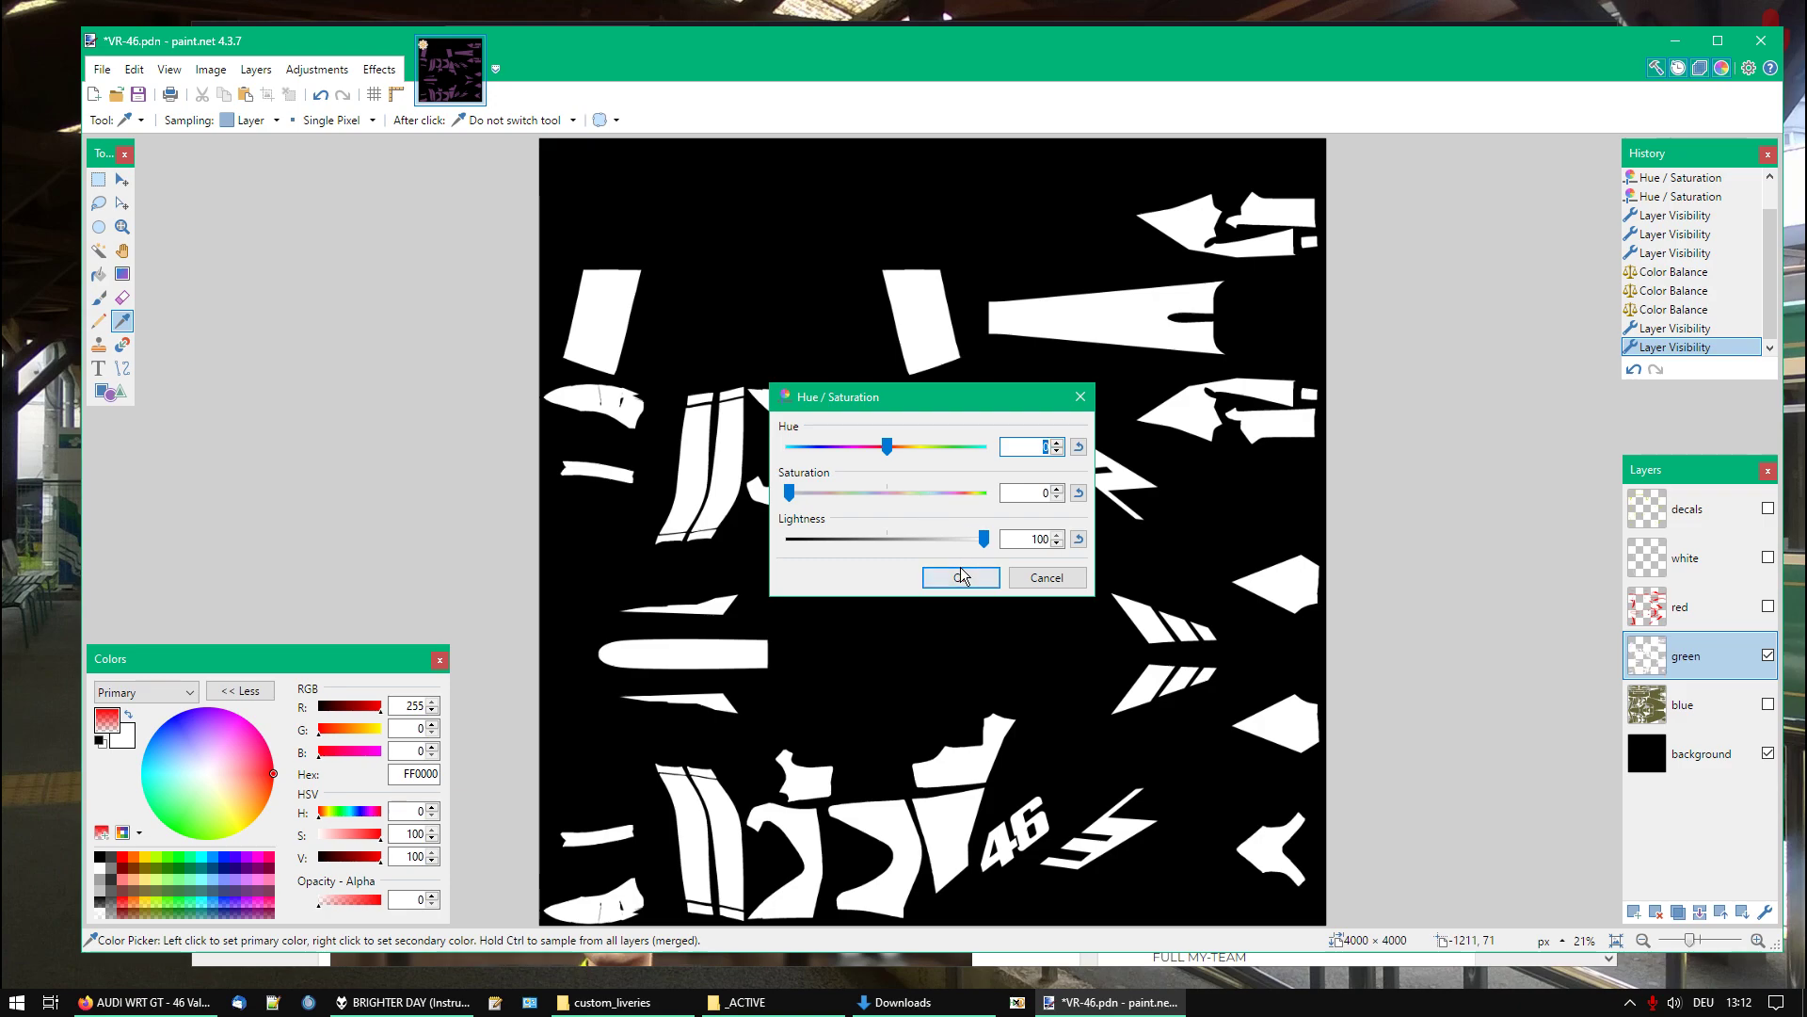
{"action": "left_click", "coordinate": [960, 577]}
Apply Color Balance removing red from the green layer's shapes and sample the result
{"action": "left_click", "coordinate": [317, 71]}
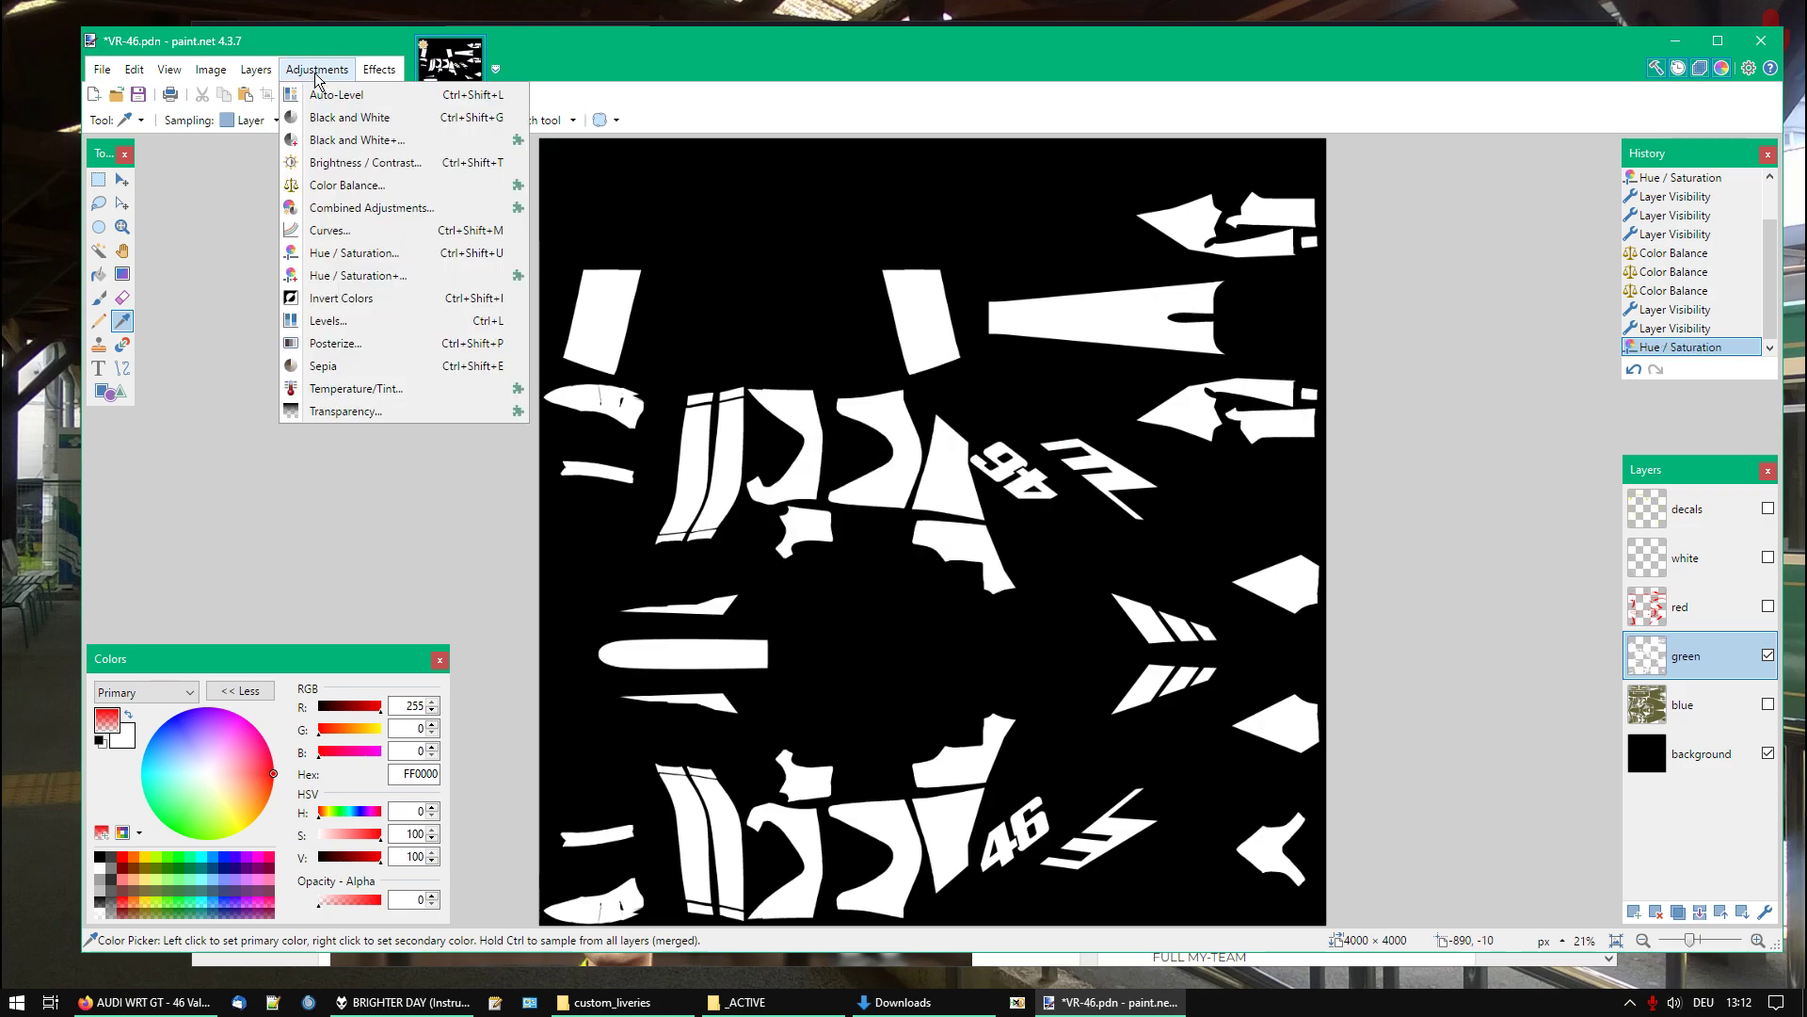
{"action": "left_click", "coordinate": [350, 185]}
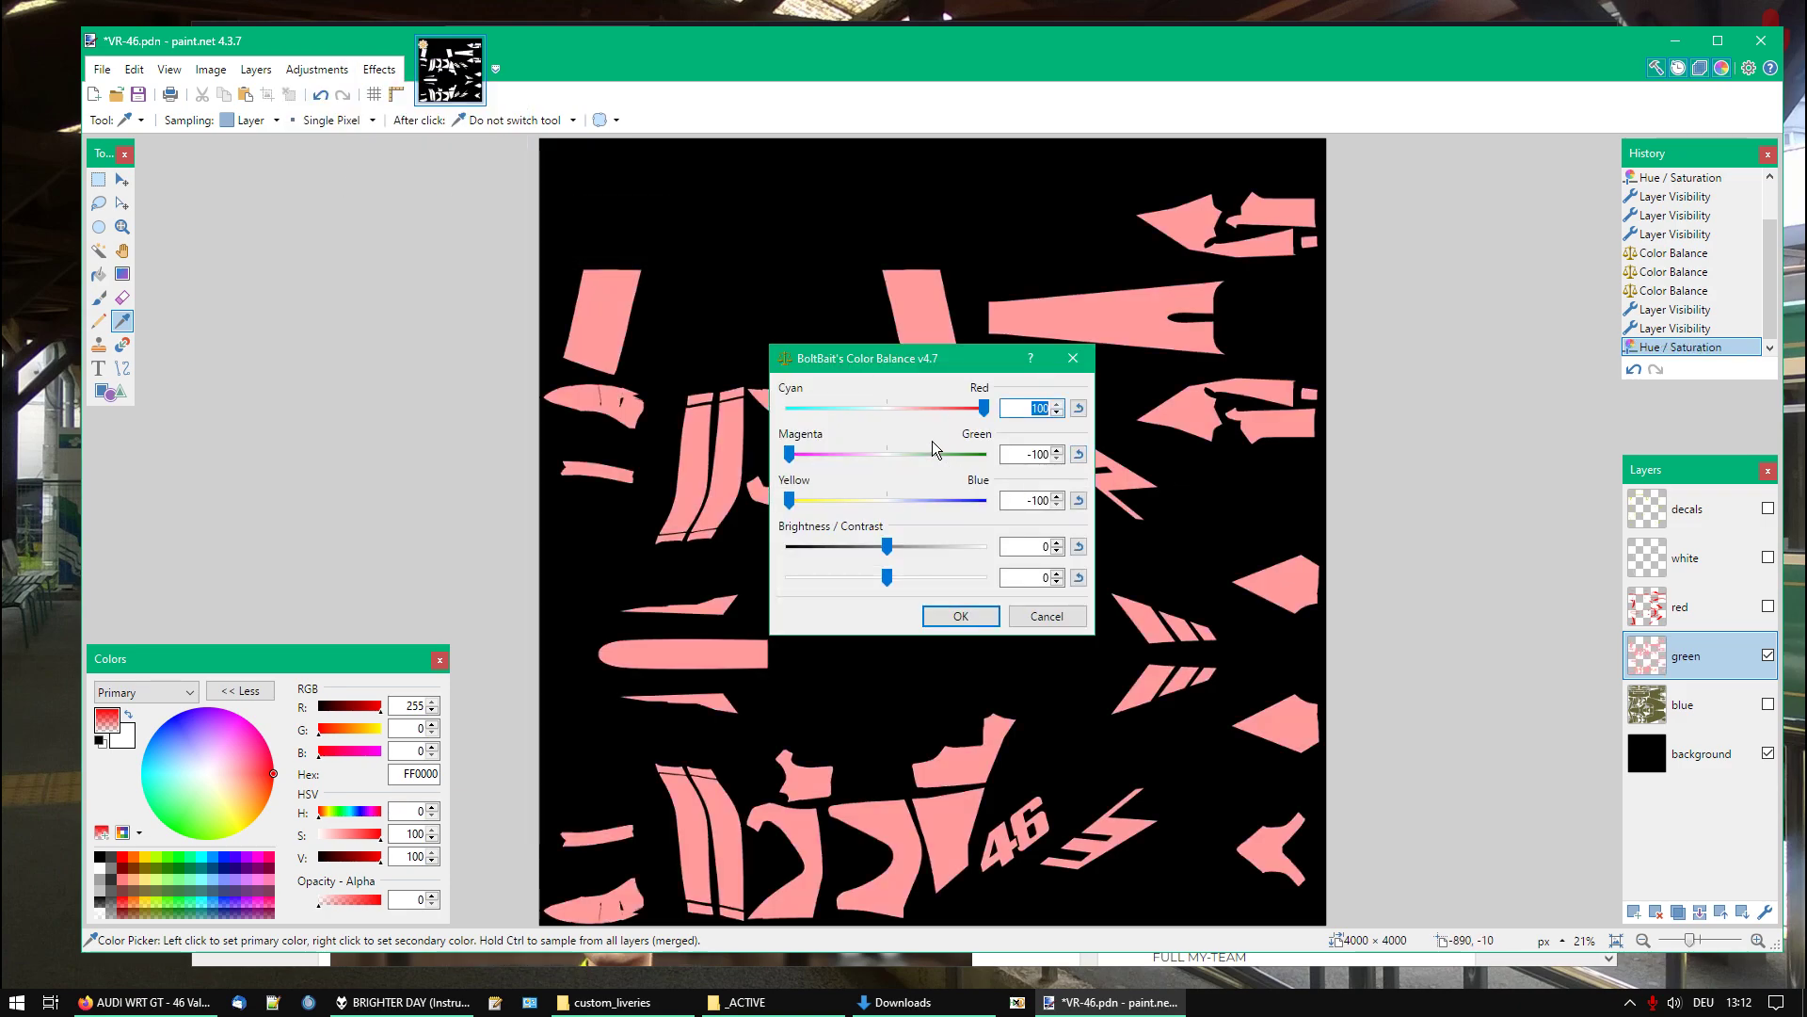
{"action": "left_click_drag", "start_coordinate": [984, 409], "coordinate": [789, 409]}
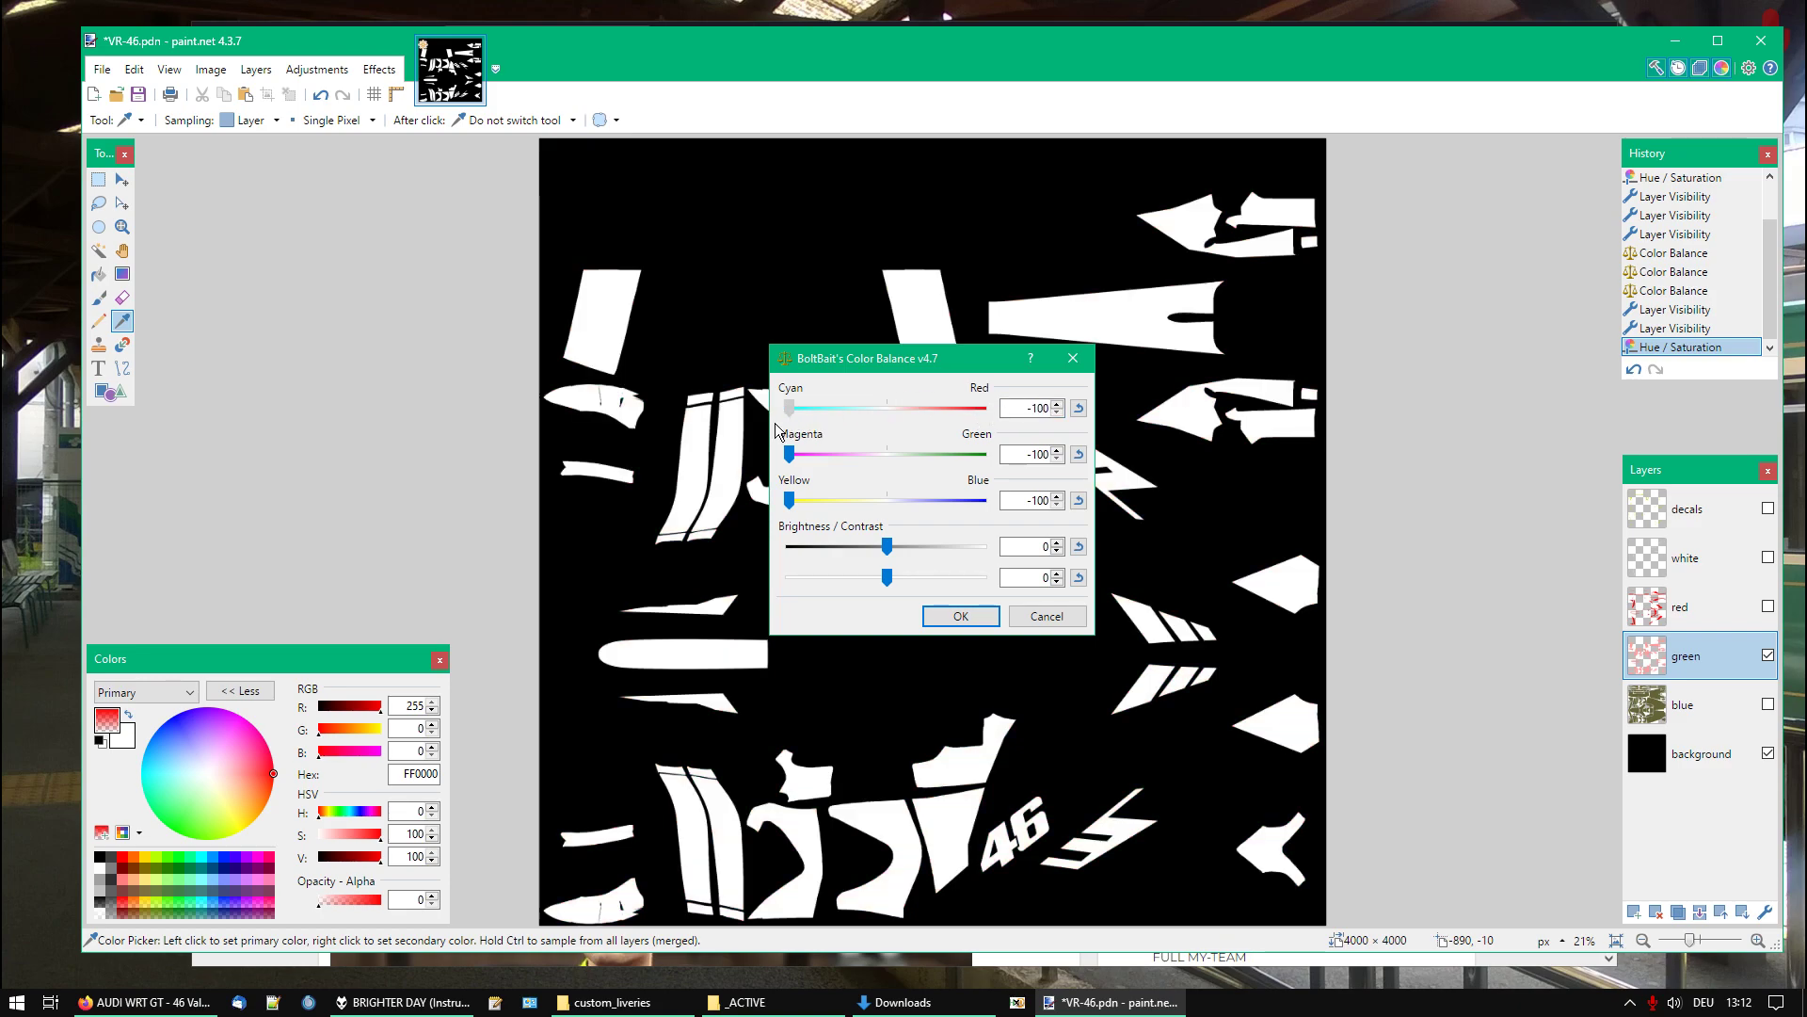
{"action": "left_click", "coordinate": [958, 616]}
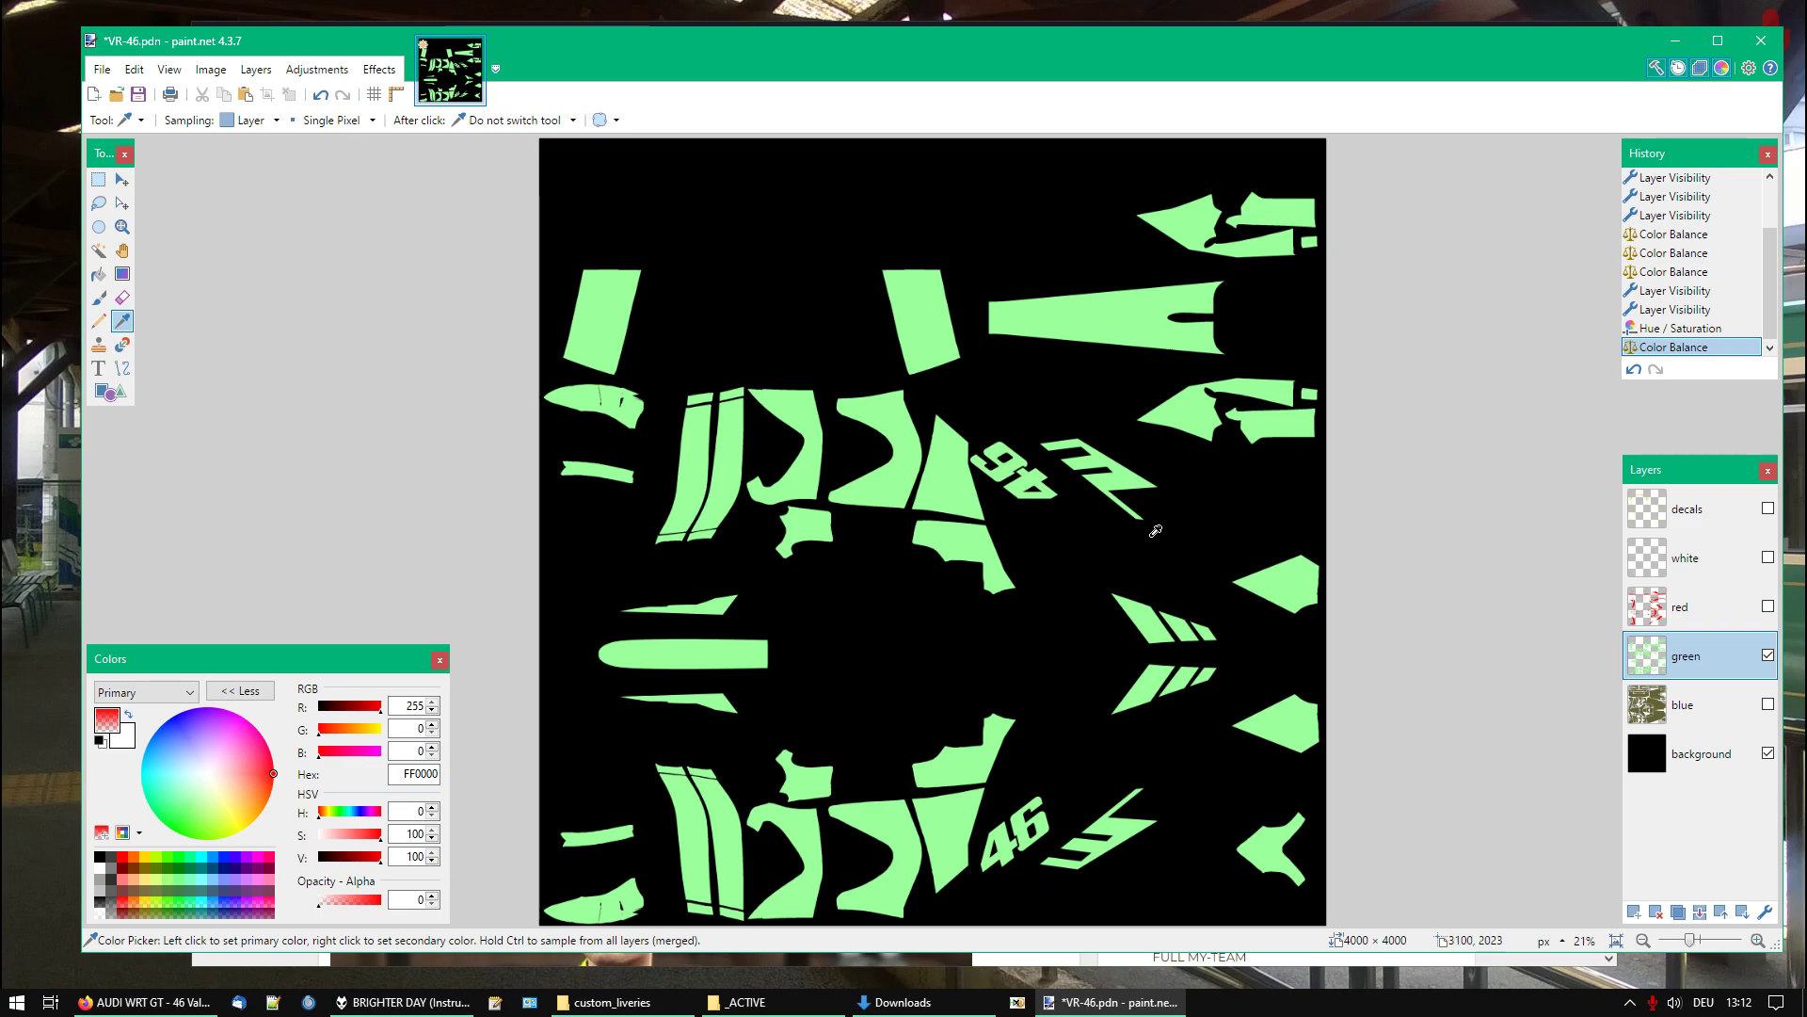
{"action": "left_click", "coordinate": [903, 420]}
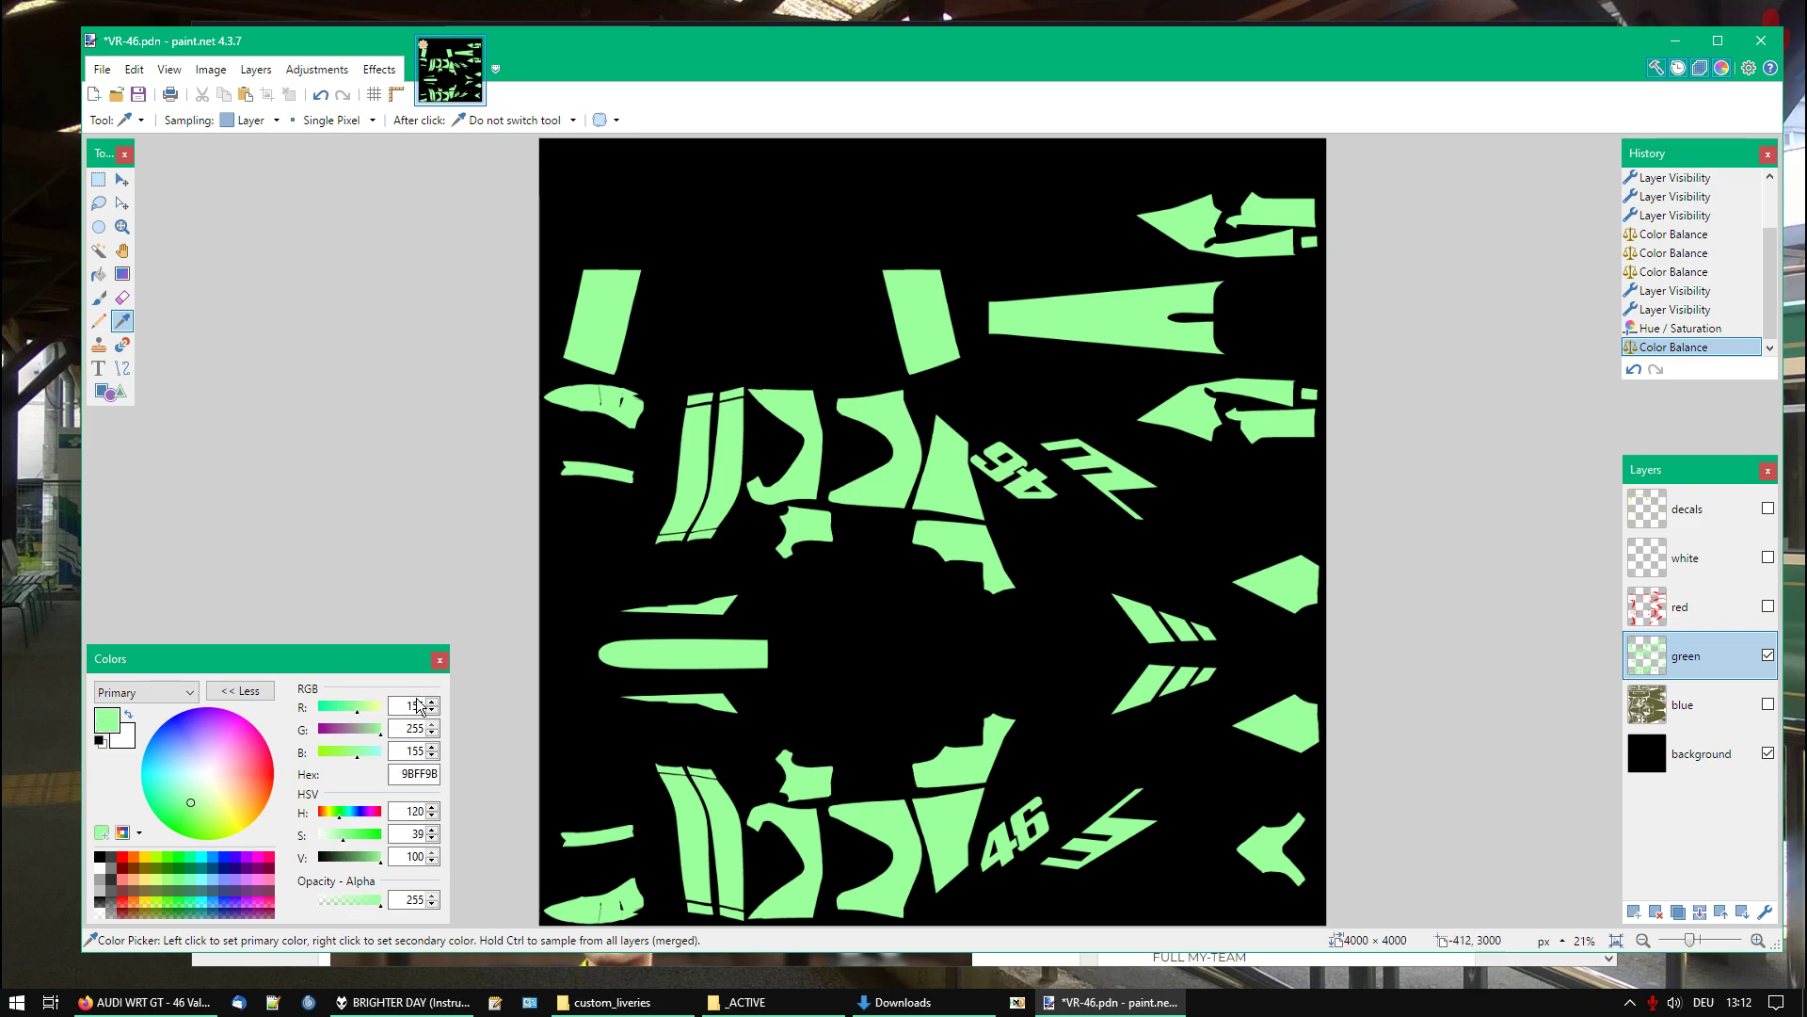
Reapply Color Balance twice until the green samples as 00FF00, then hide the green layer
{"action": "left_click", "coordinate": [320, 69]}
{"action": "left_click", "coordinate": [327, 185]}
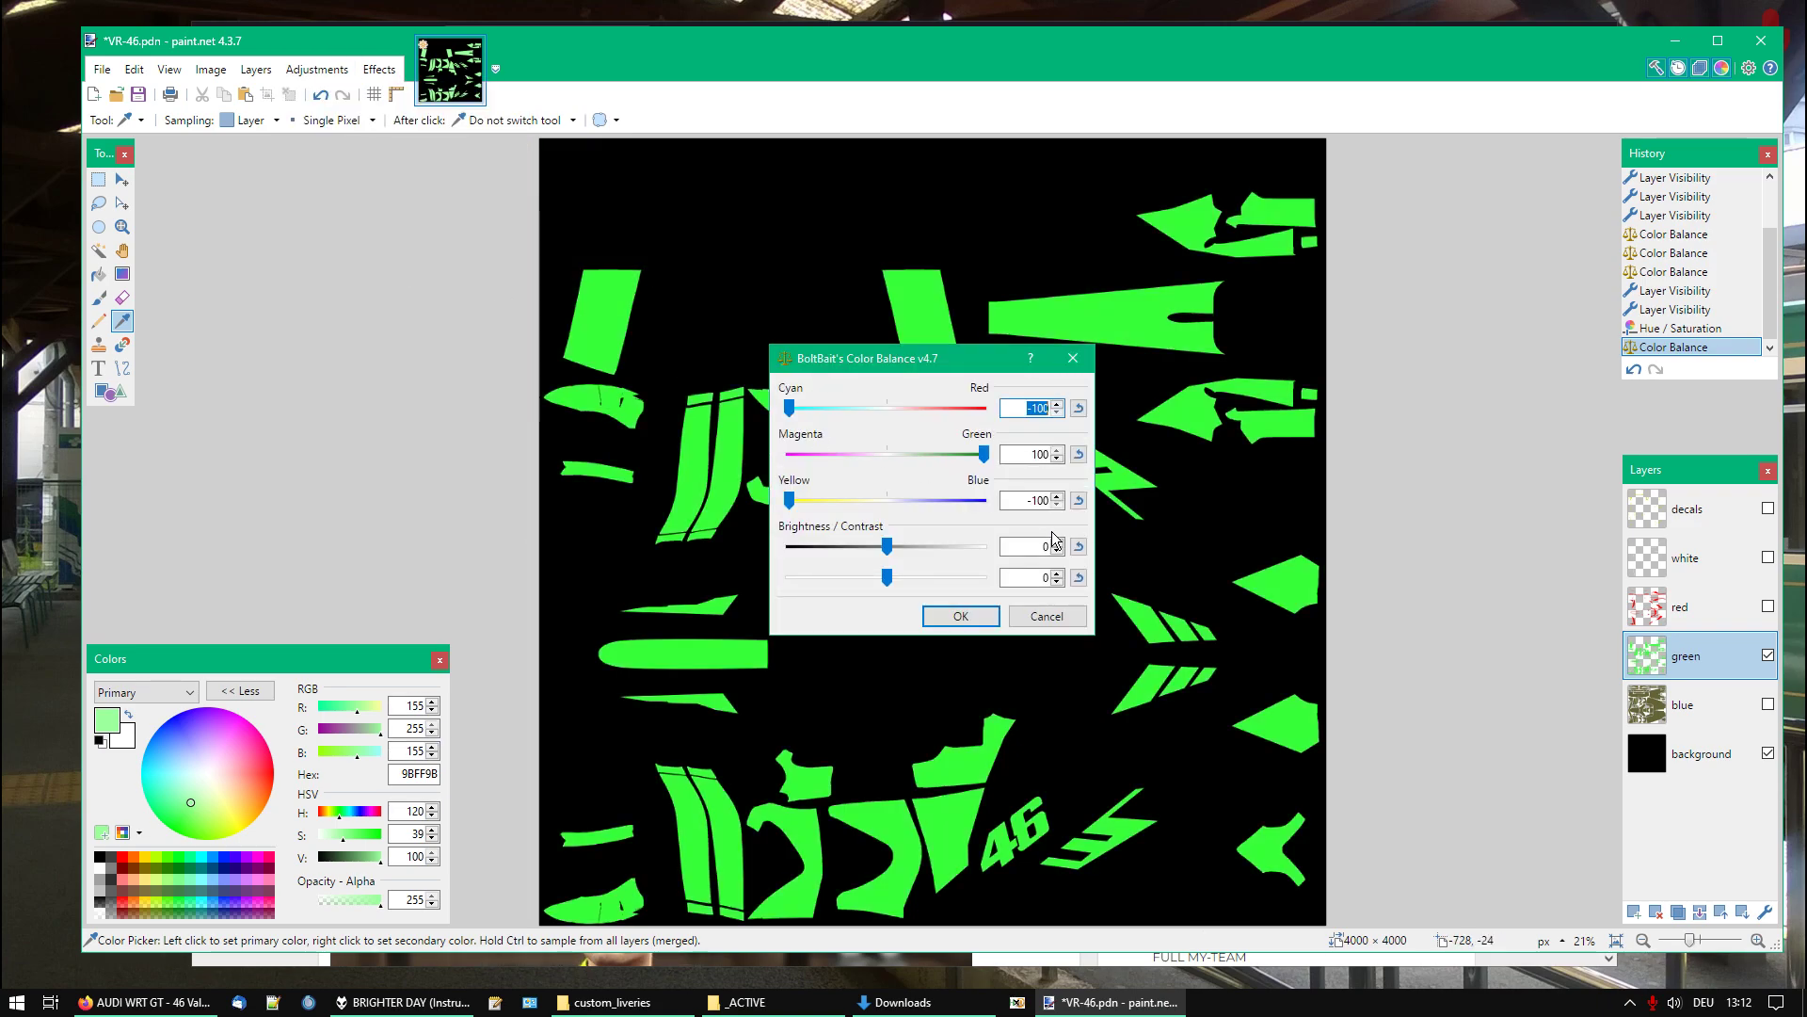
{"action": "left_click", "coordinate": [958, 614]}
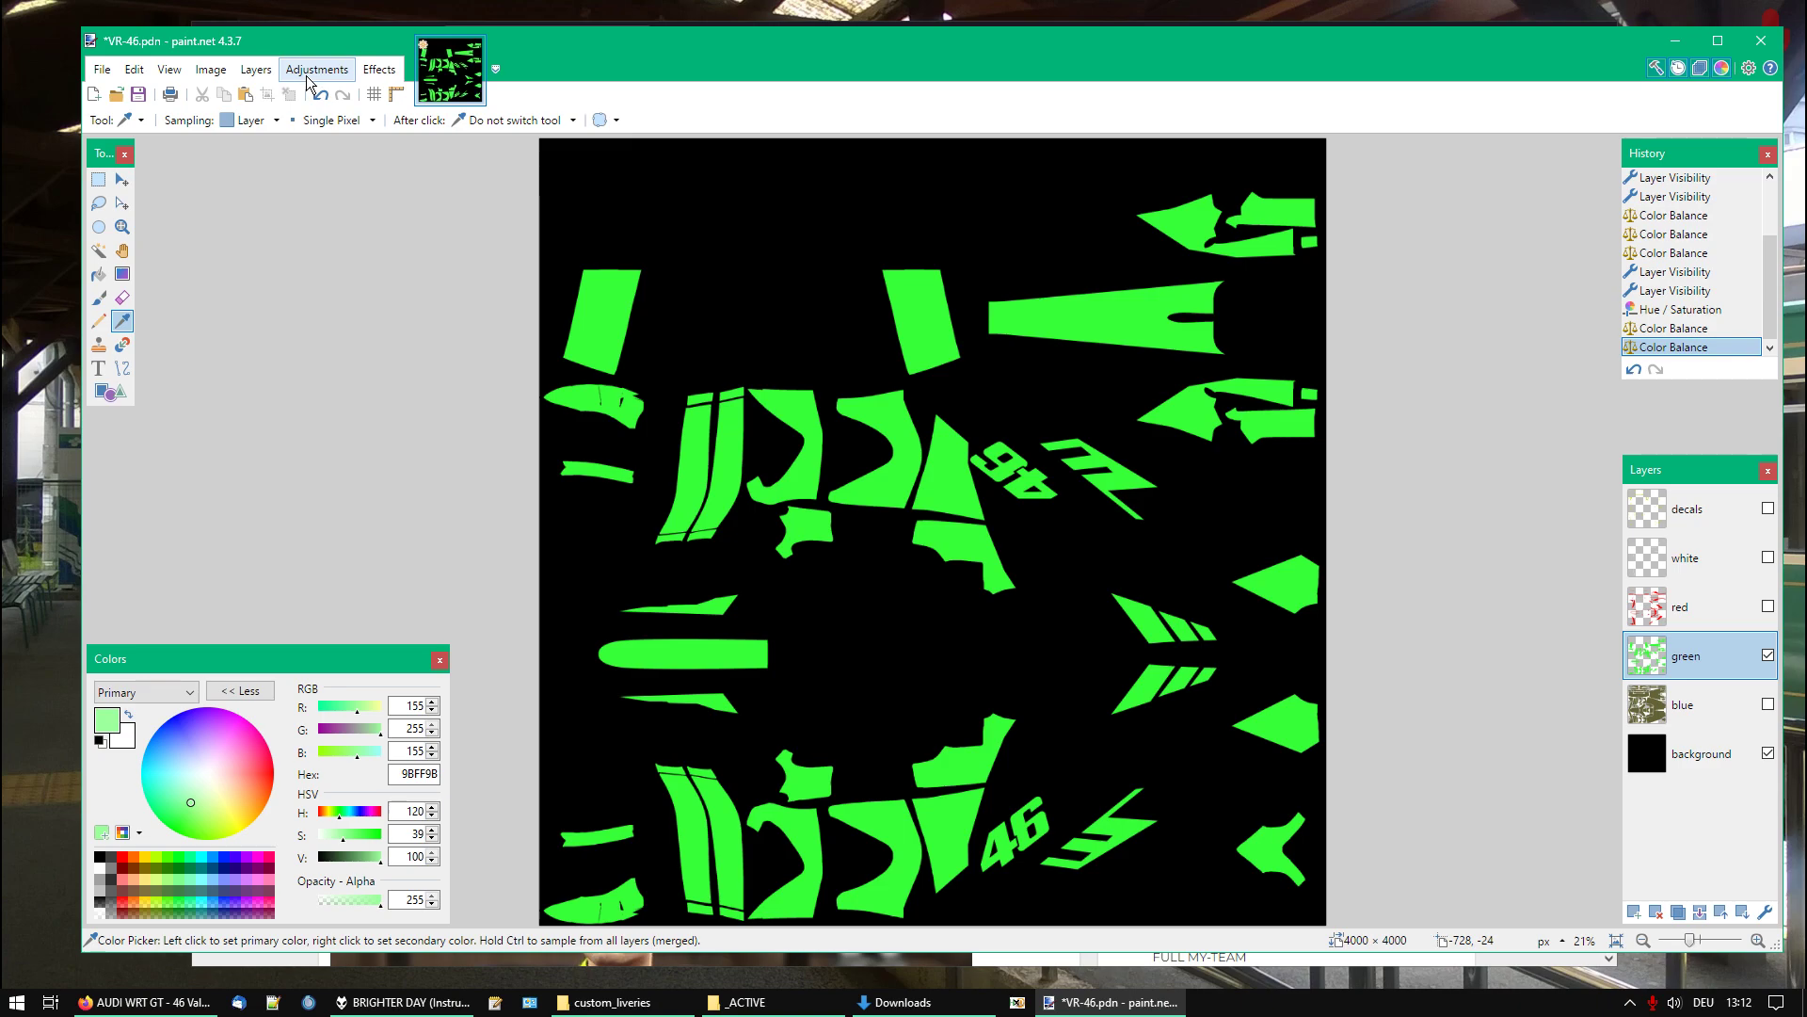
{"action": "left_click", "coordinate": [912, 408]}
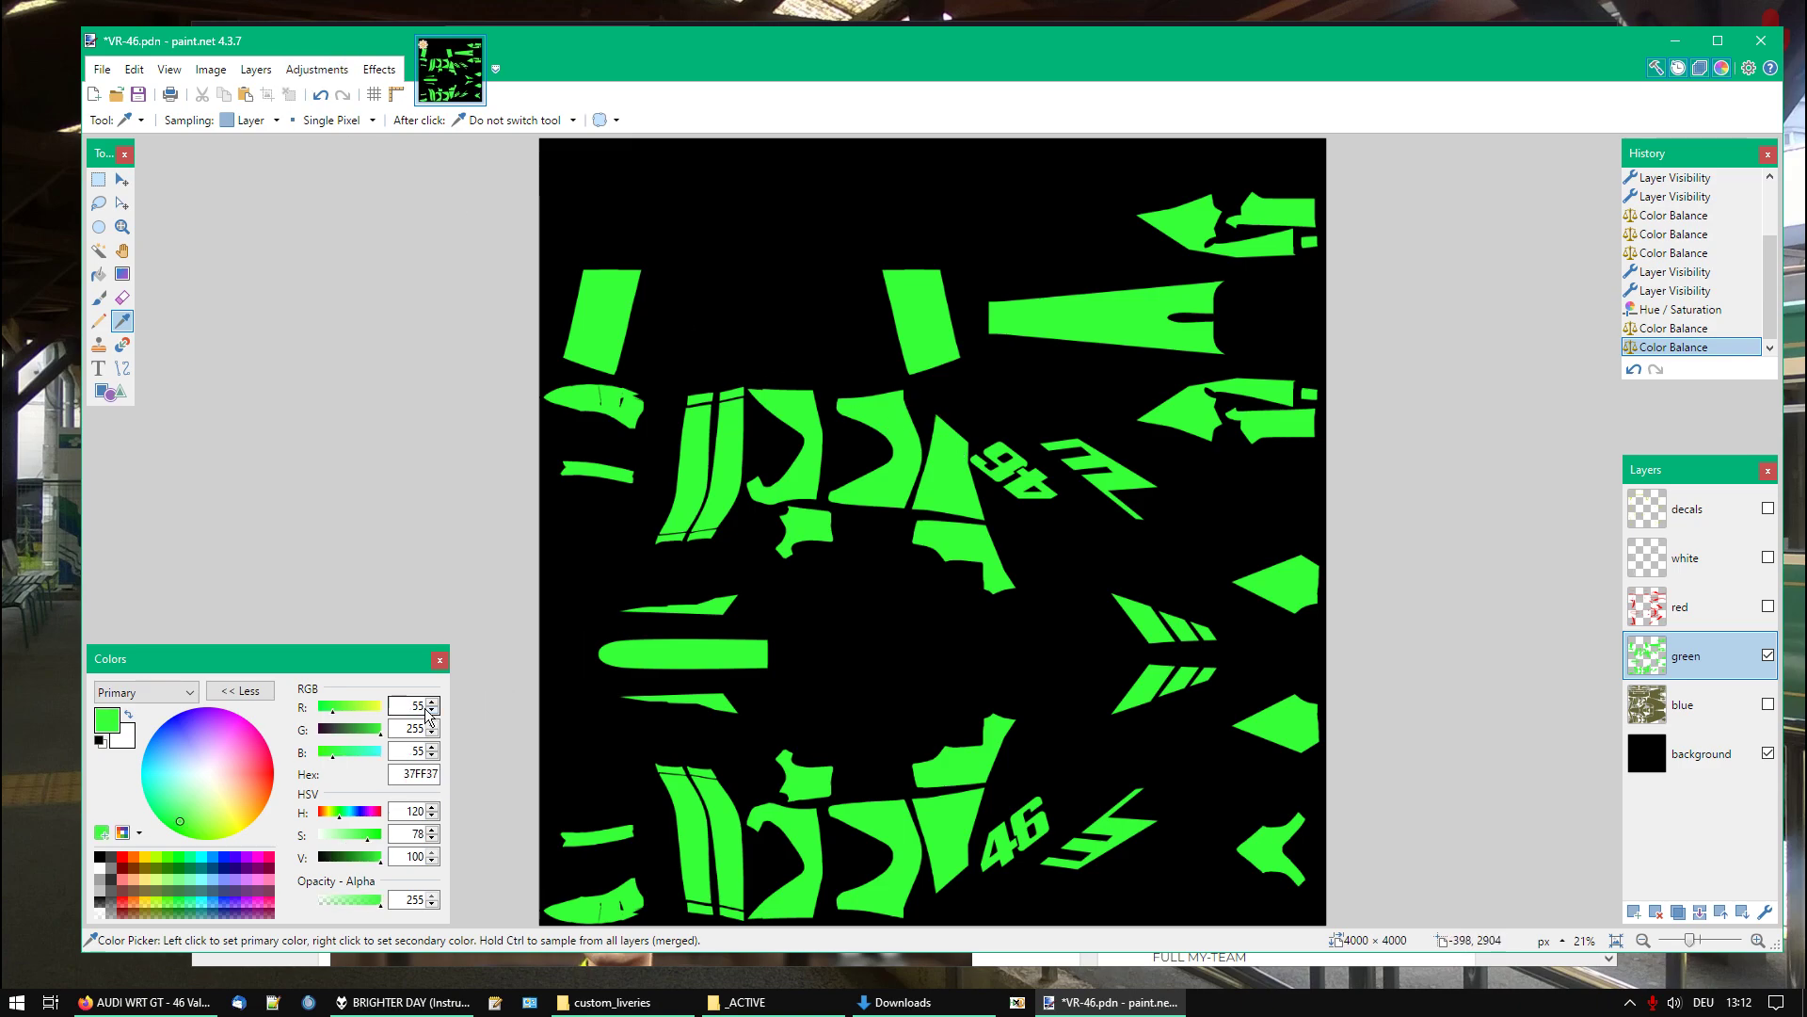
{"action": "left_click", "coordinate": [326, 71]}
{"action": "left_click", "coordinate": [350, 183]}
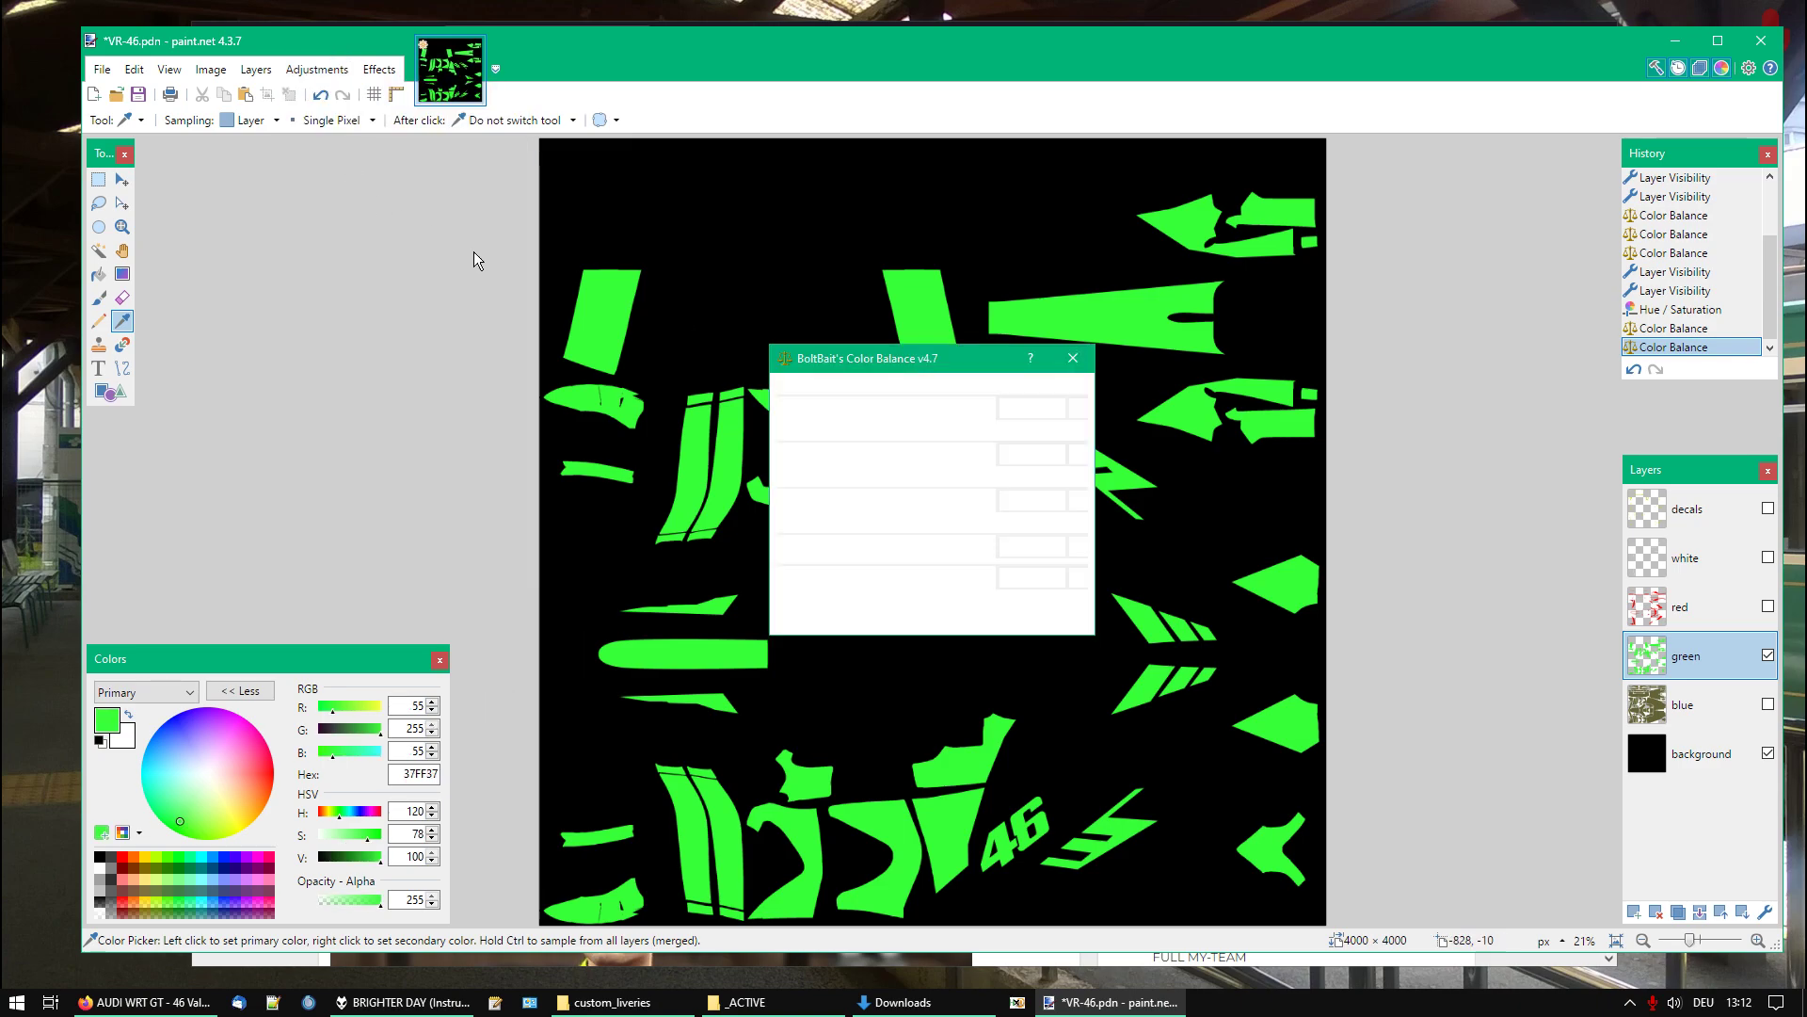
{"action": "left_click", "coordinate": [959, 617]}
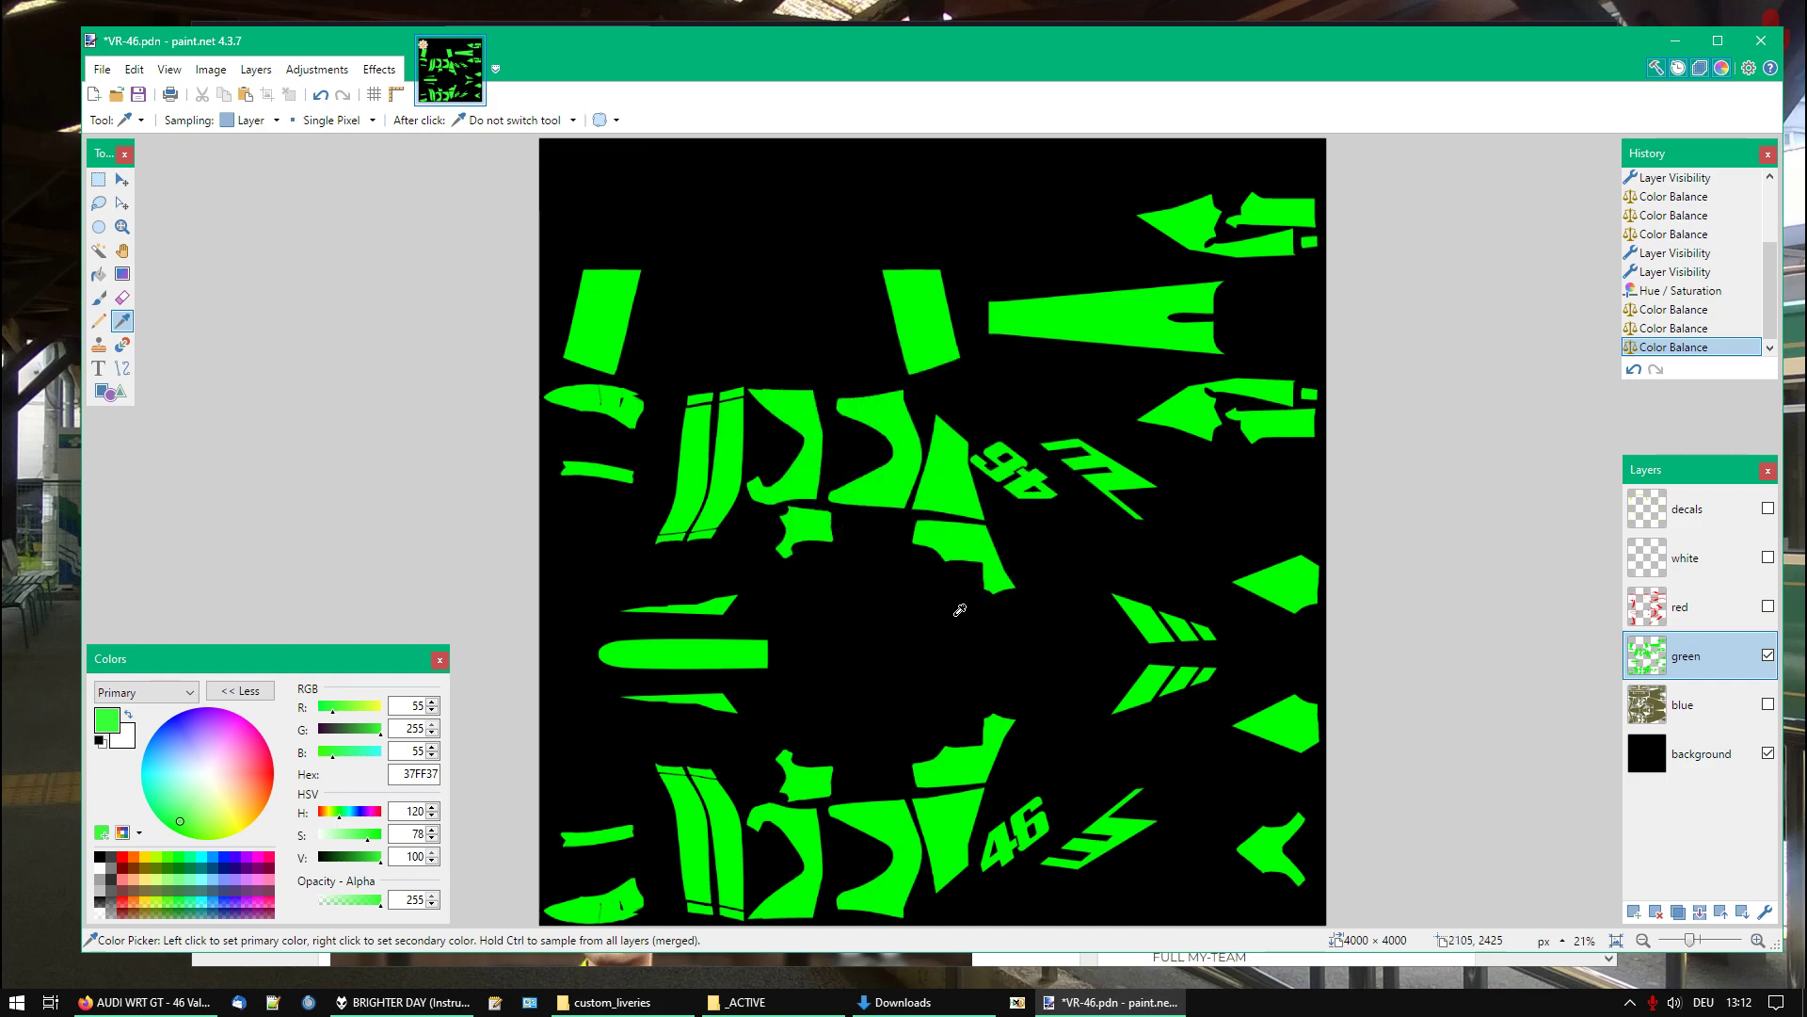
{"action": "left_click", "coordinate": [971, 487]}
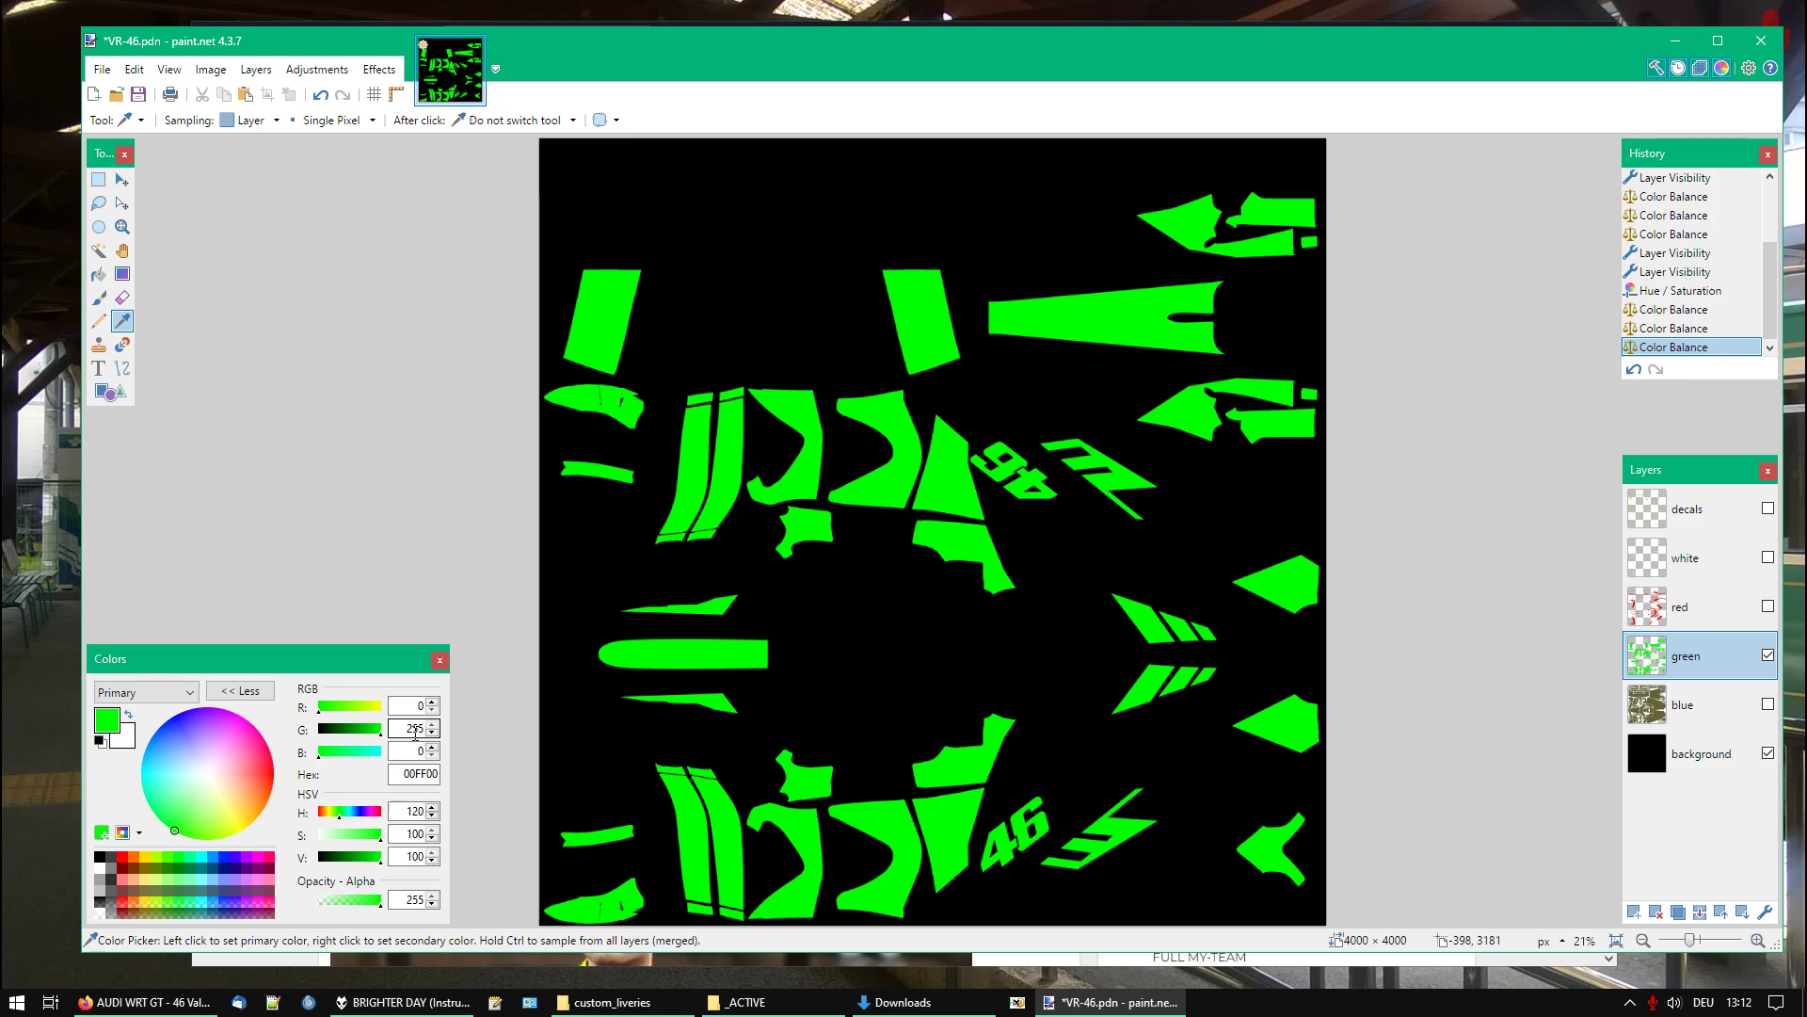
{"action": "left_click", "coordinate": [1768, 656]}
Select the blue layer and whiten its olive shapes with Hue / Saturation lightness 100
{"action": "left_click", "coordinate": [1768, 655]}
{"action": "left_click", "coordinate": [1768, 704]}
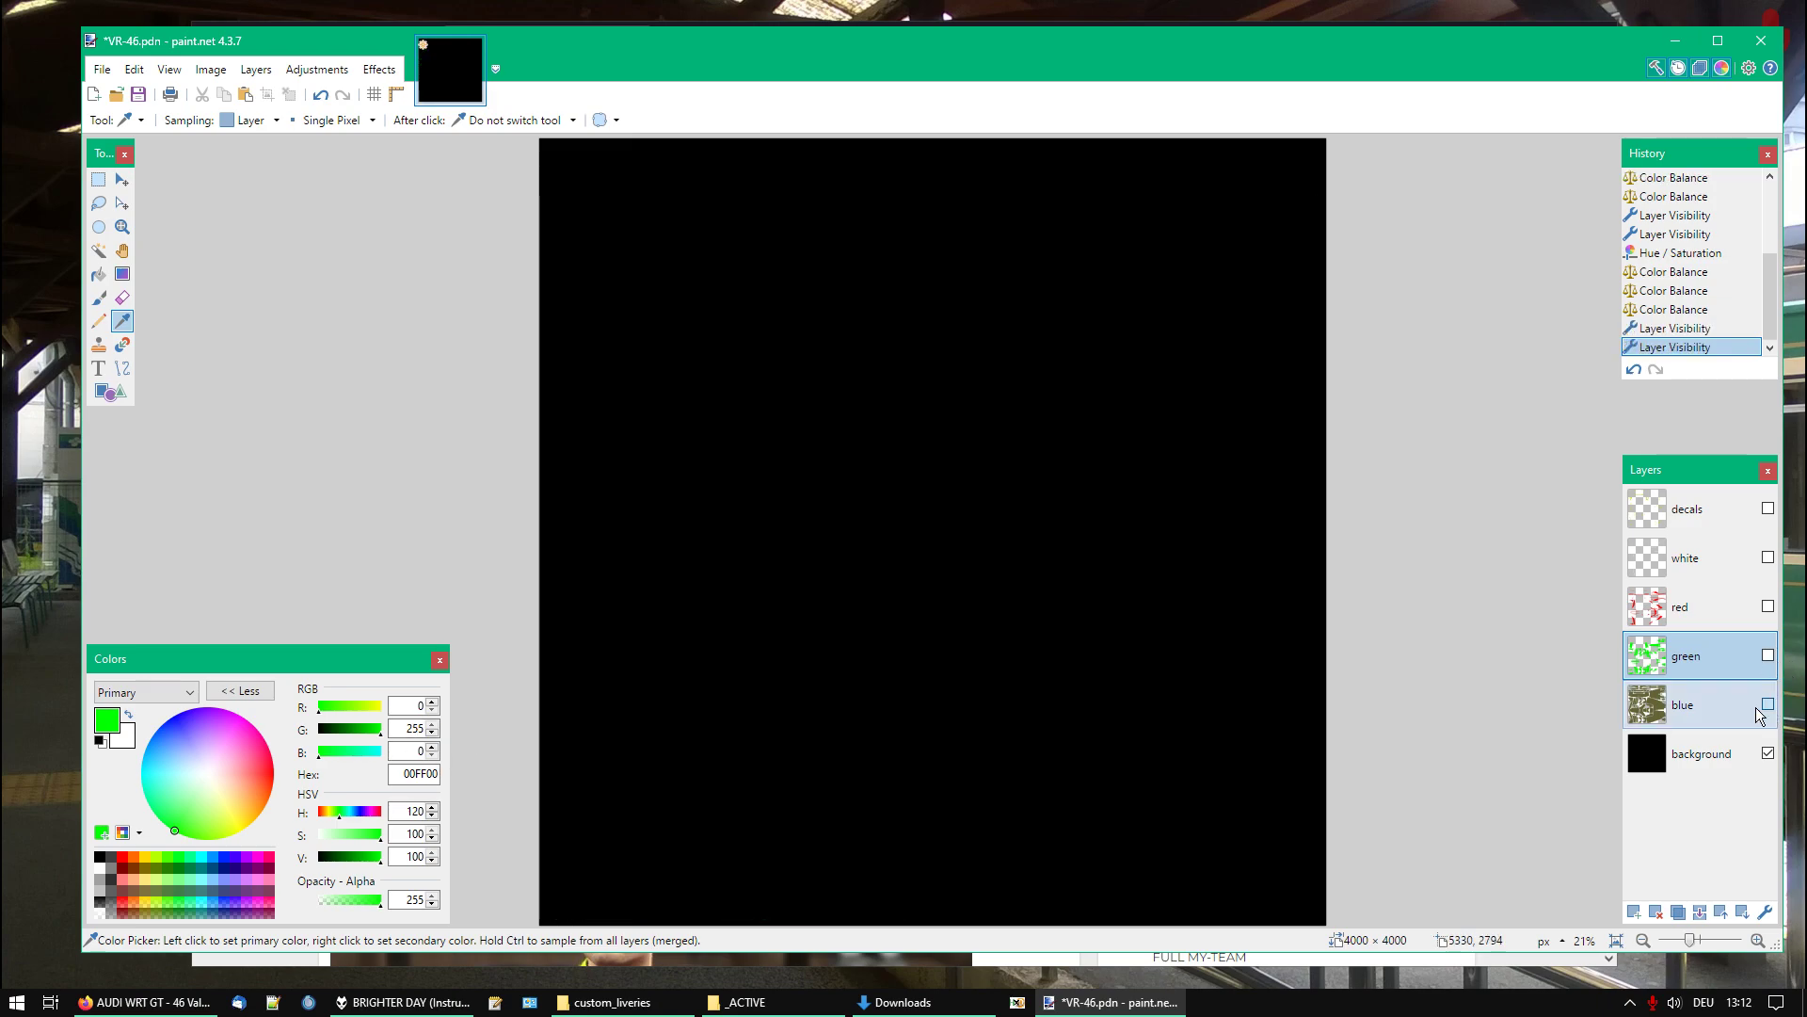
{"action": "left_click", "coordinate": [1695, 705]}
{"action": "left_click", "coordinate": [330, 72]}
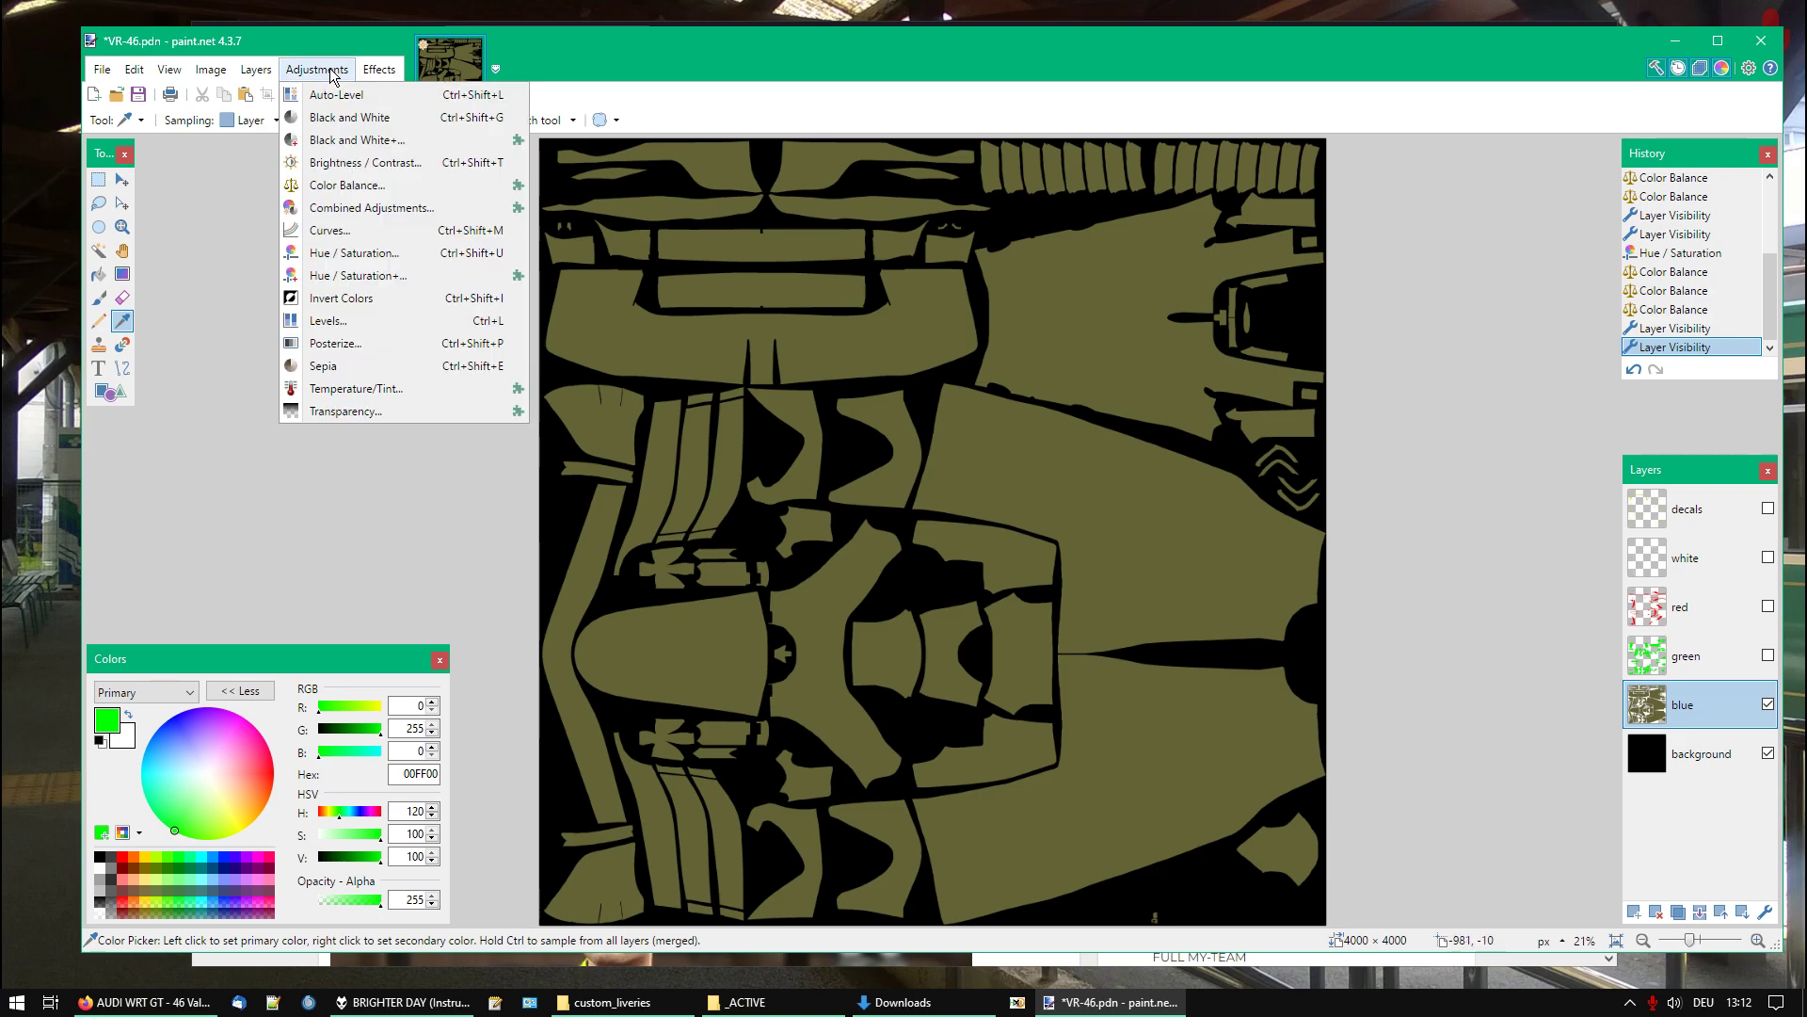
{"action": "left_click", "coordinate": [353, 252]}
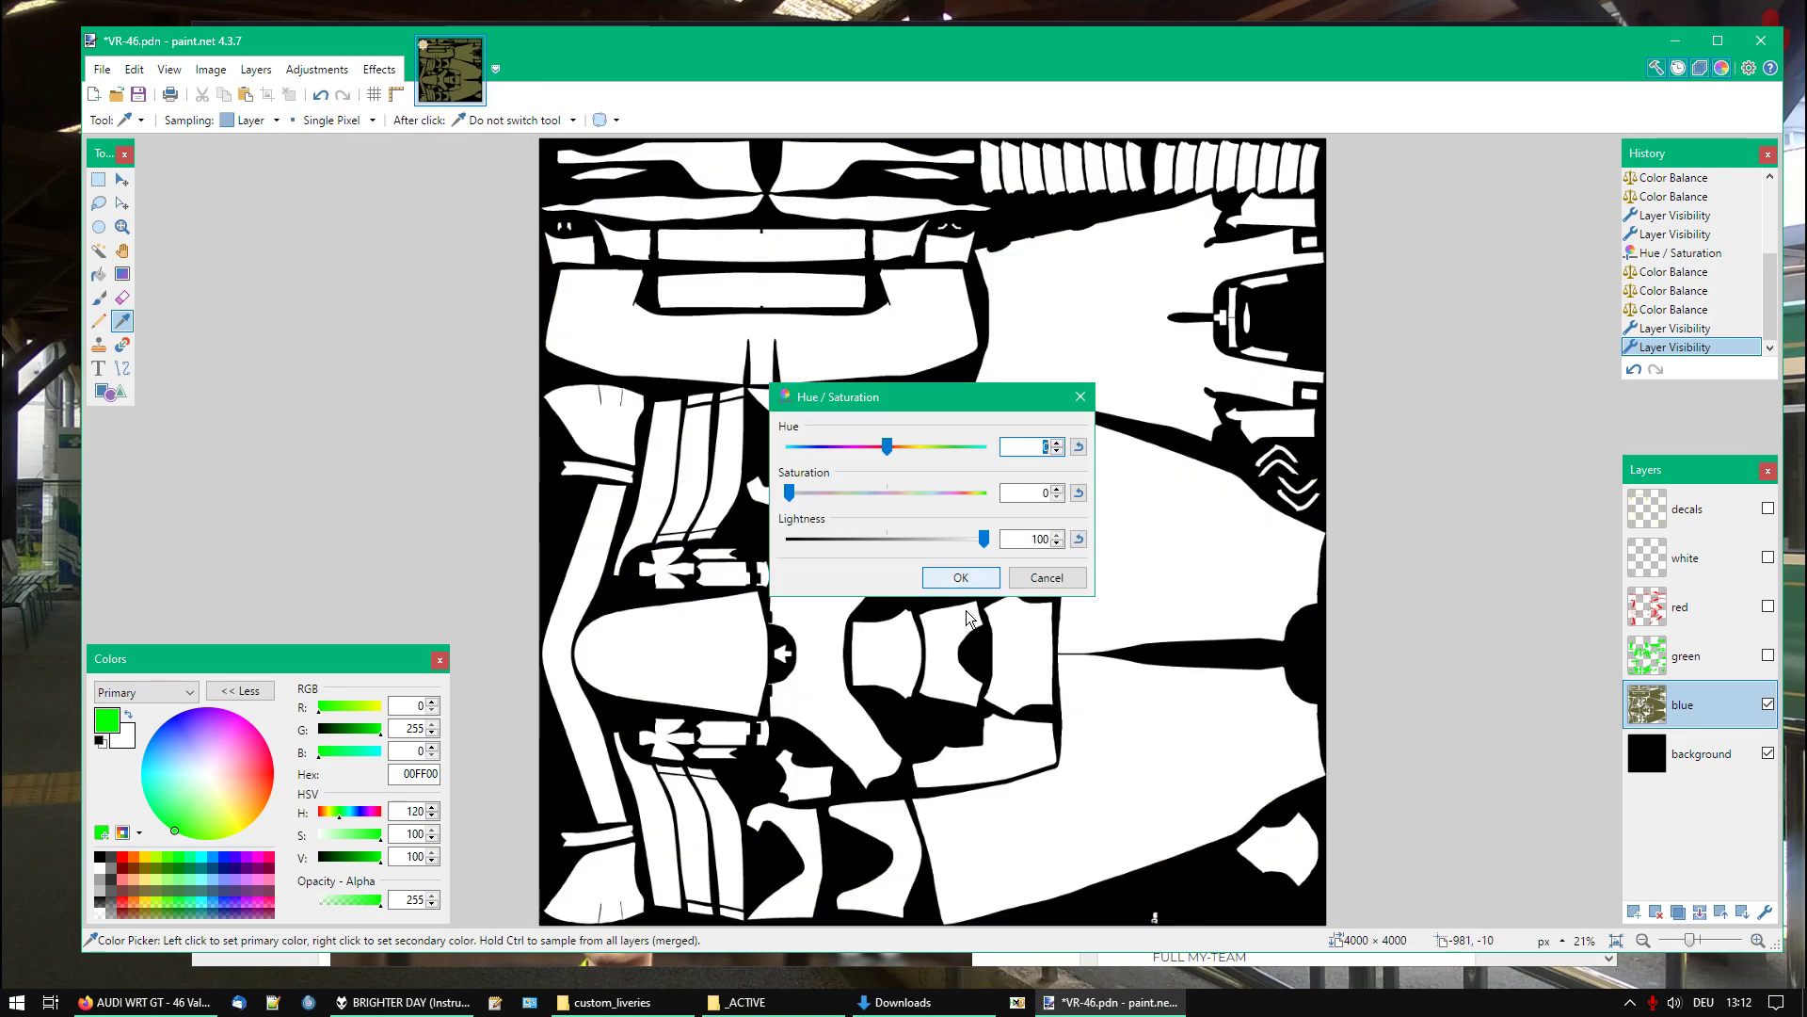
{"action": "left_click", "coordinate": [961, 577]}
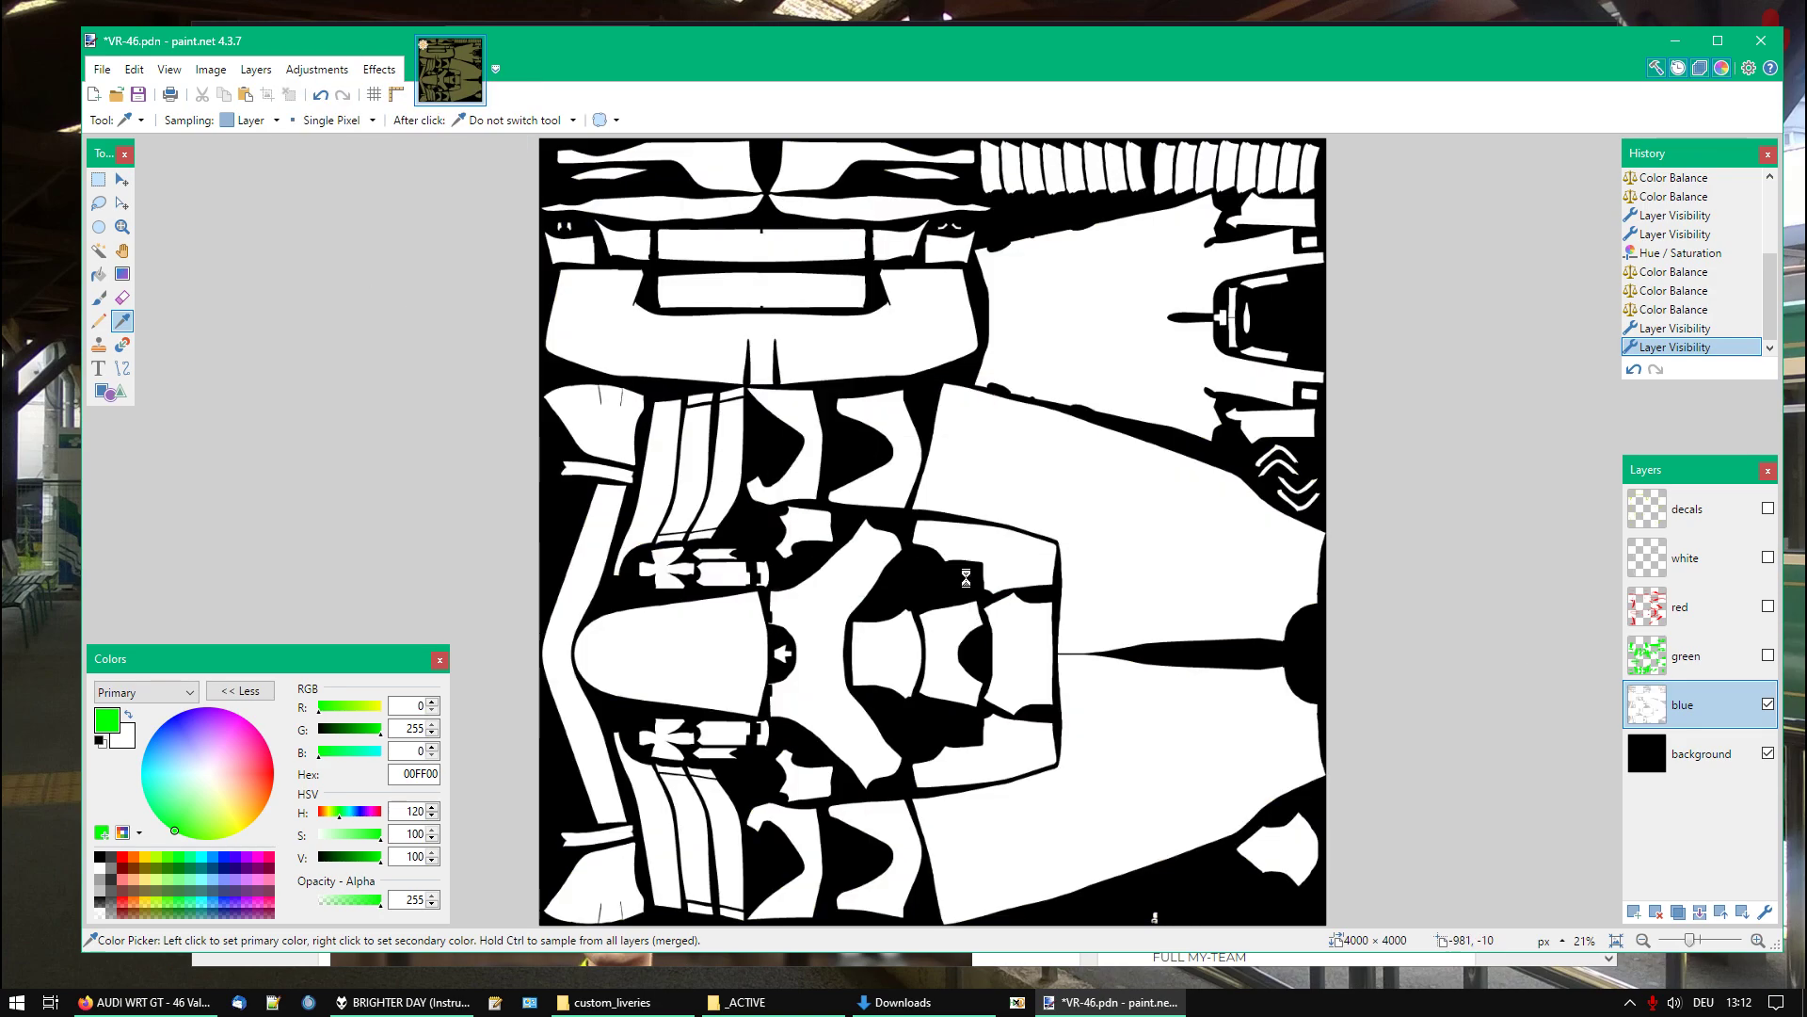
Apply Color Balance toward blue twice, shifting fully away from green
{"action": "left_click", "coordinate": [310, 71]}
{"action": "left_click", "coordinate": [366, 185]}
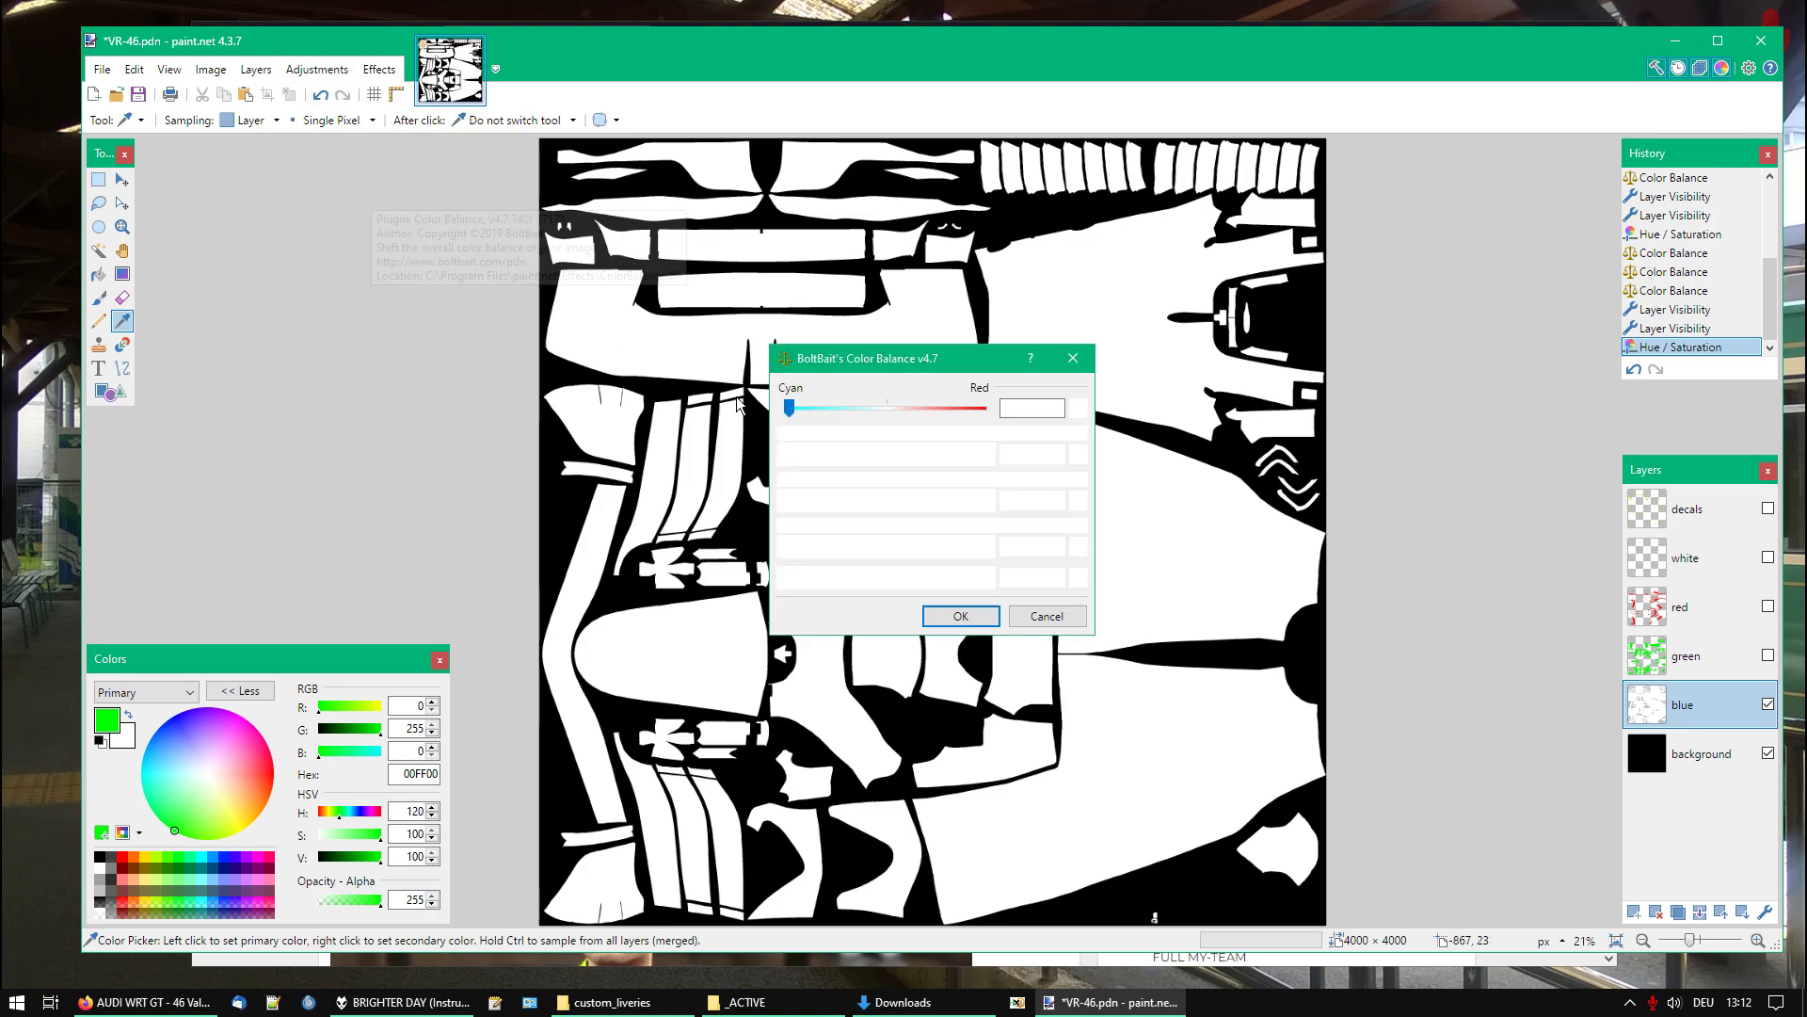
{"action": "left_click_drag", "start_coordinate": [984, 454], "coordinate": [1025, 523]}
{"action": "left_click", "coordinate": [961, 616]}
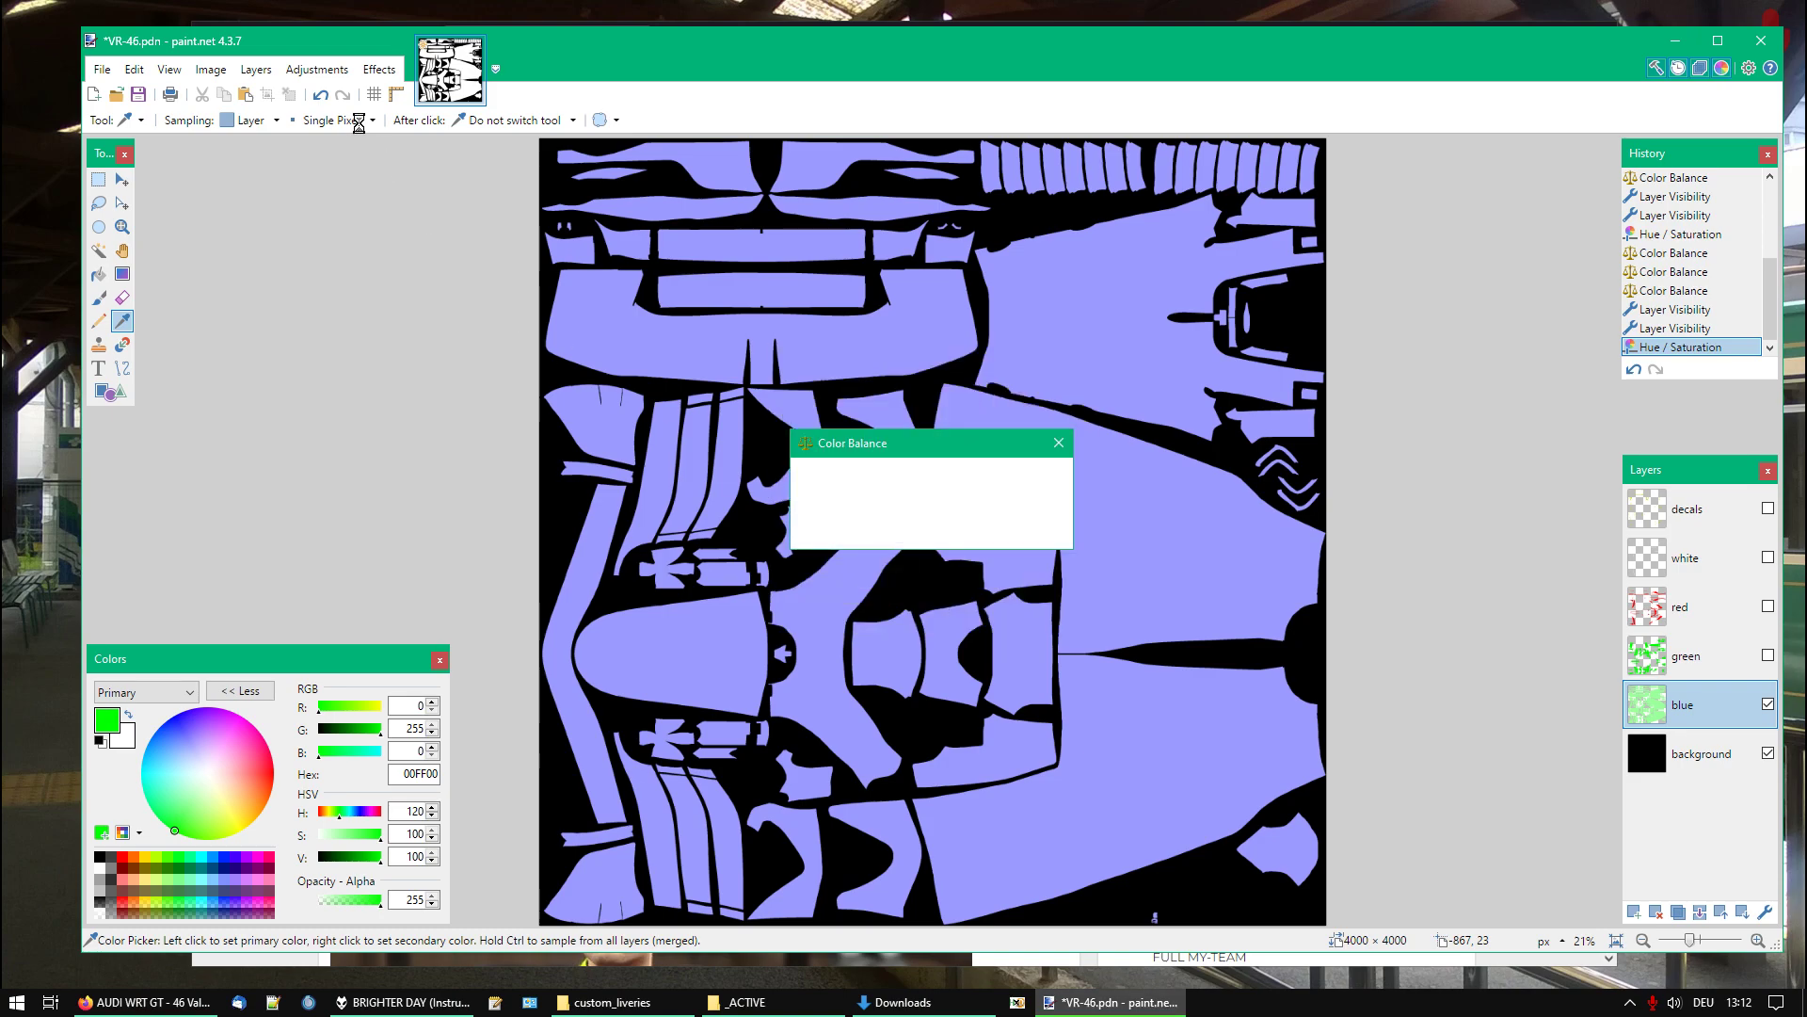
{"action": "left_click", "coordinate": [342, 71]}
{"action": "left_click", "coordinate": [366, 185]}
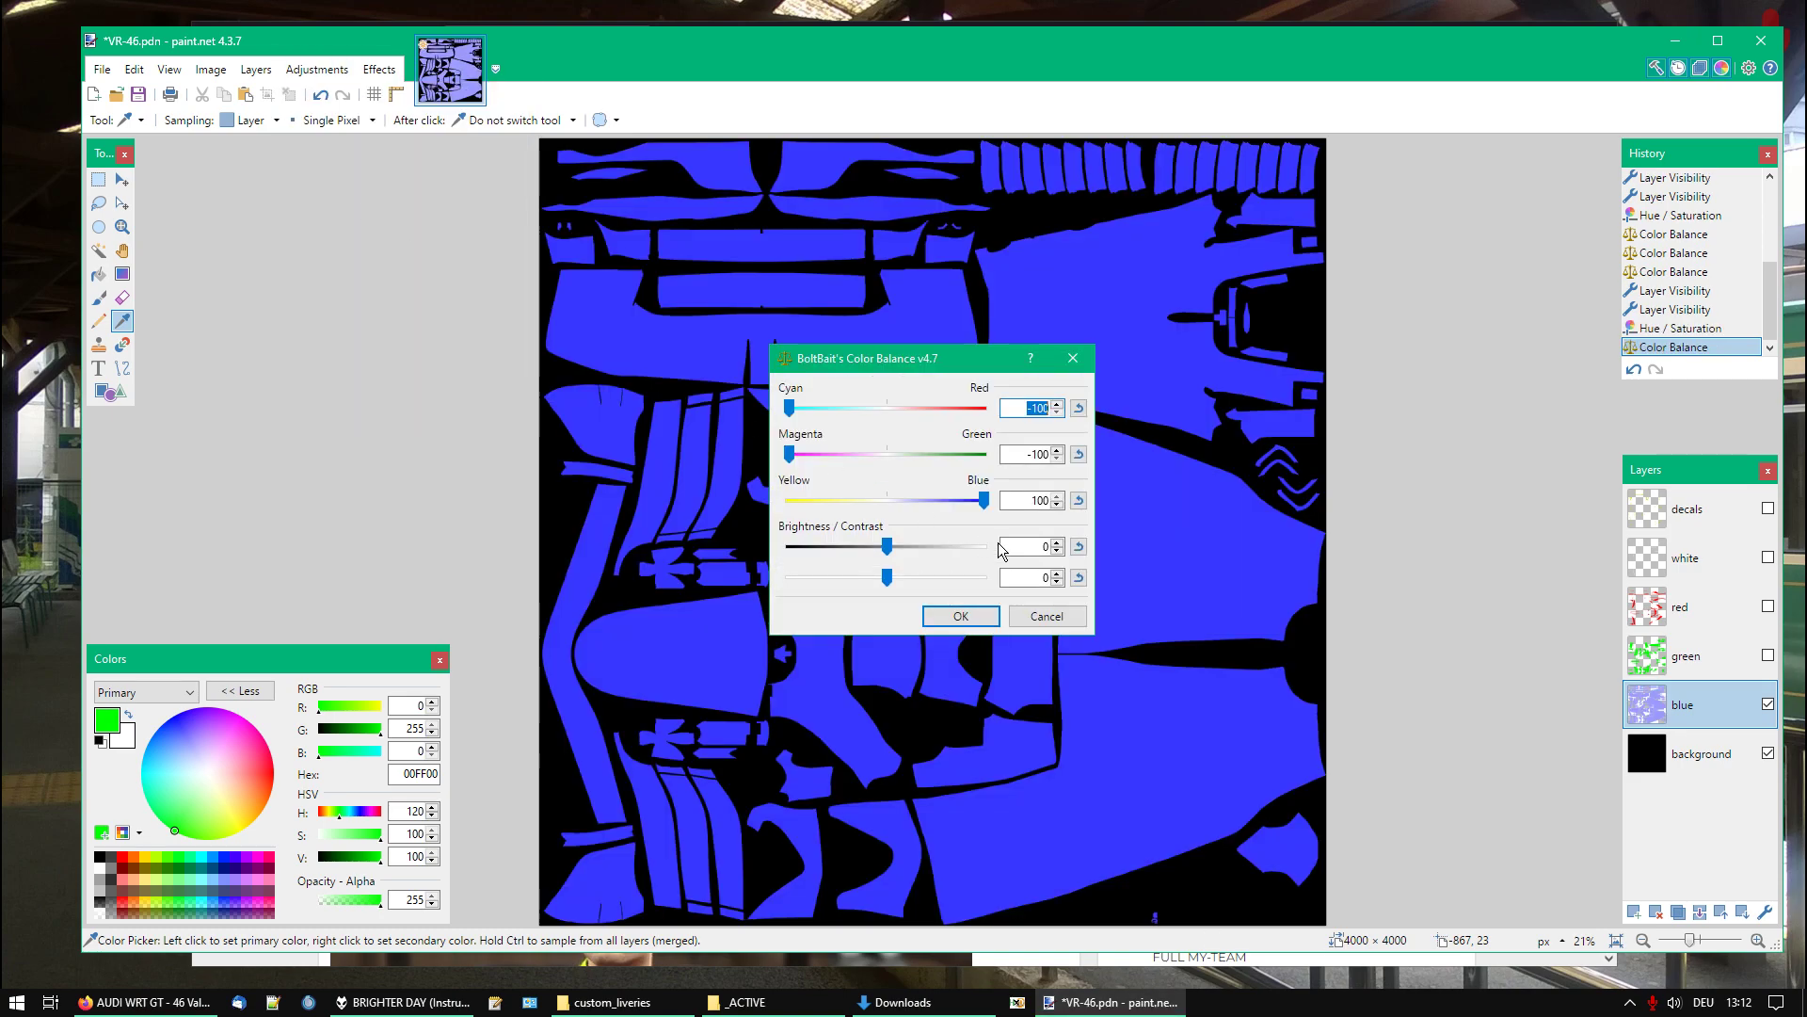
{"action": "left_click", "coordinate": [985, 616]}
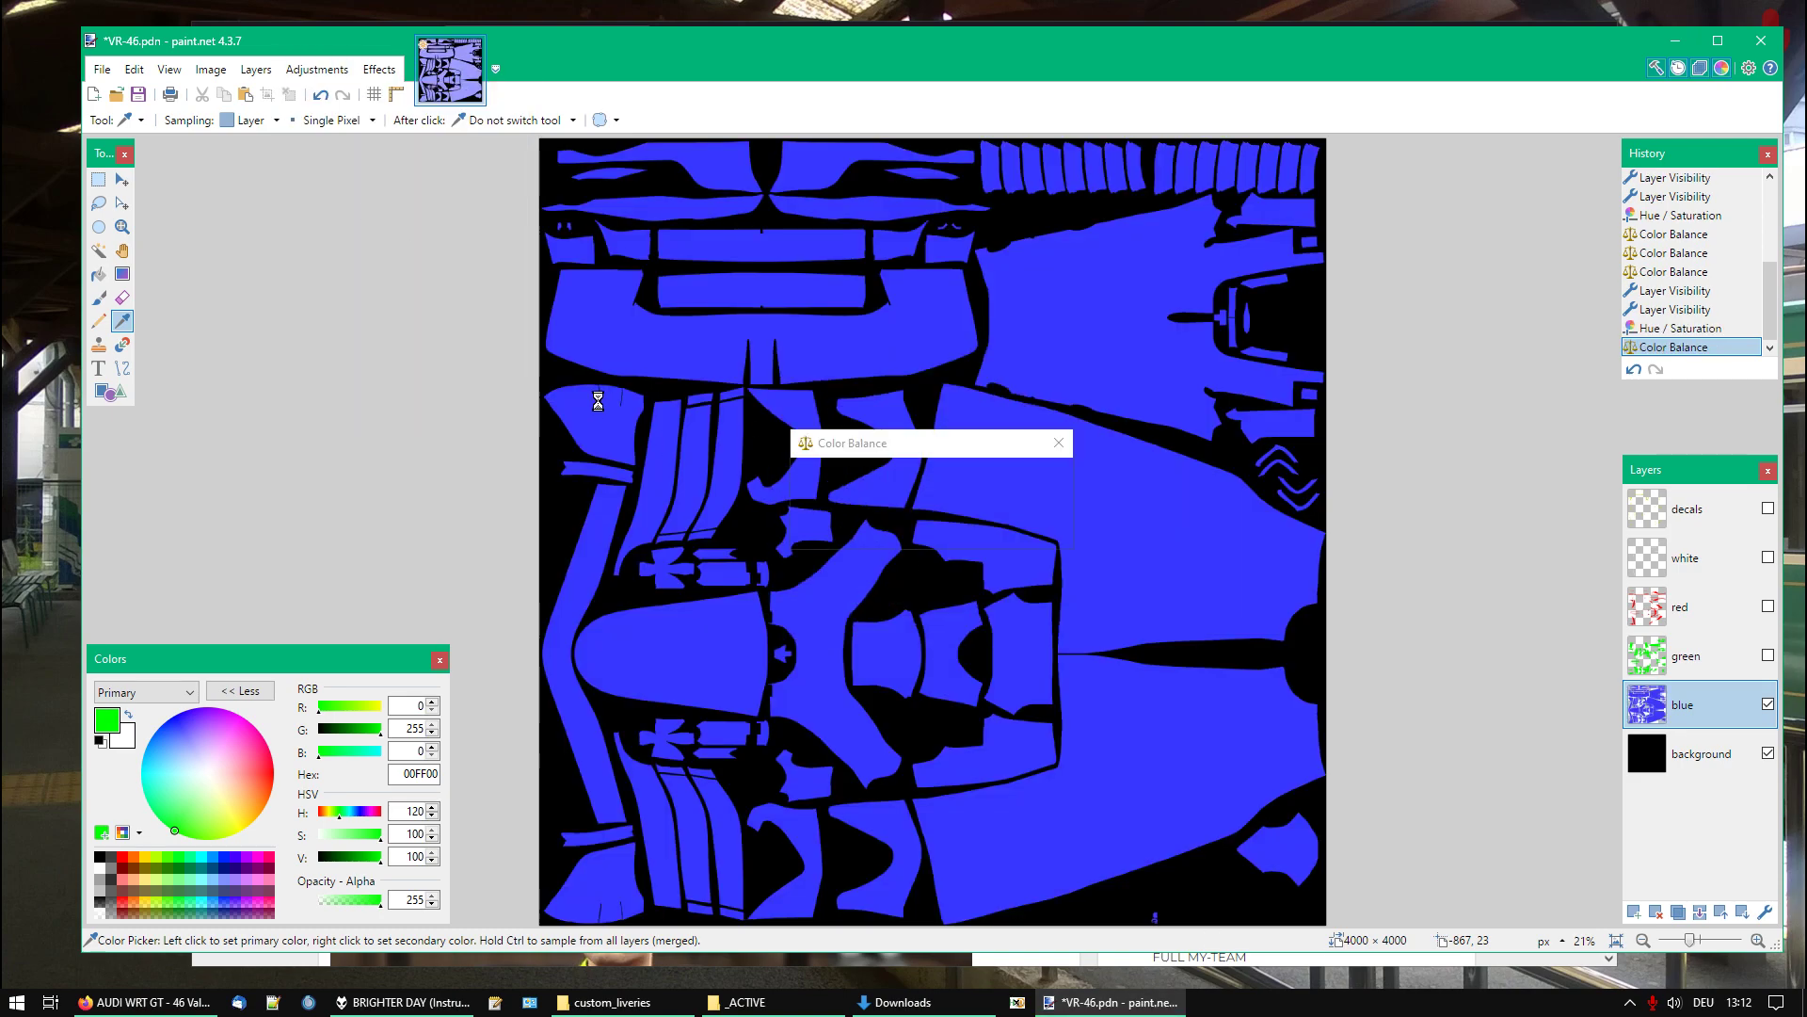
Deepen the blue with one more Color Balance pass and sample 0000FF as primary colour
{"action": "left_click", "coordinate": [306, 74]}
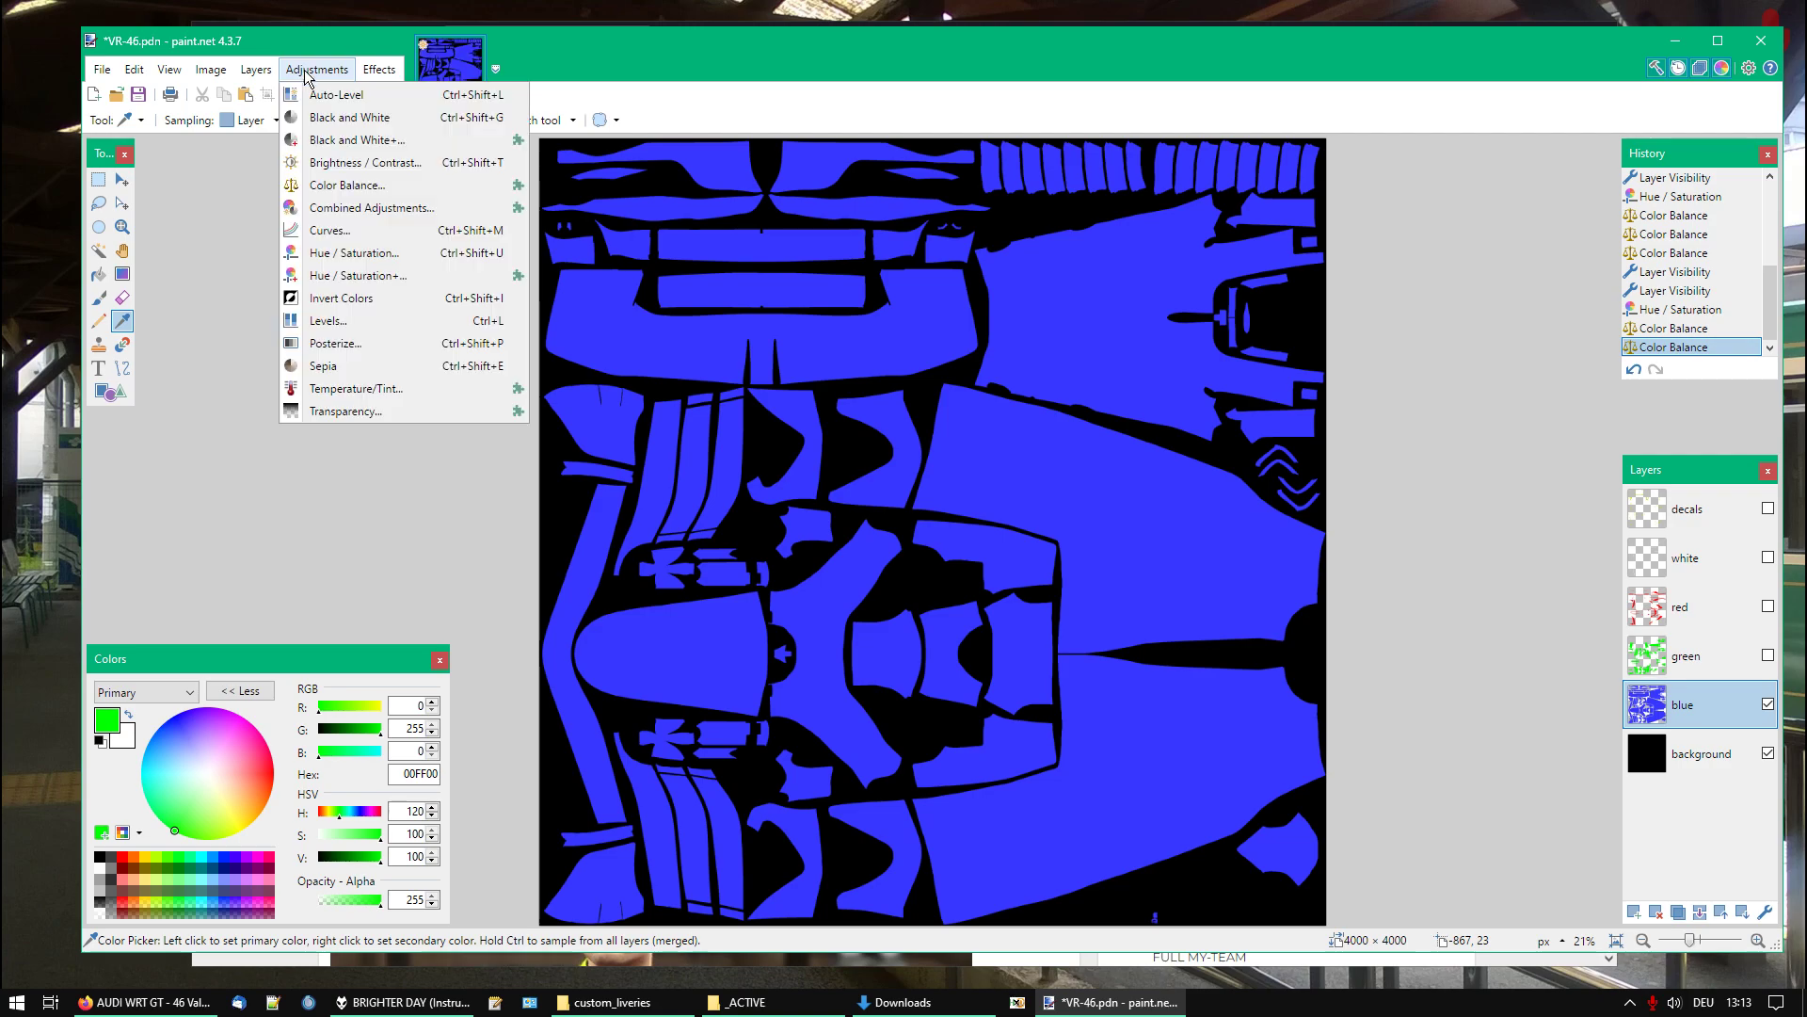
{"action": "left_click", "coordinate": [353, 253]}
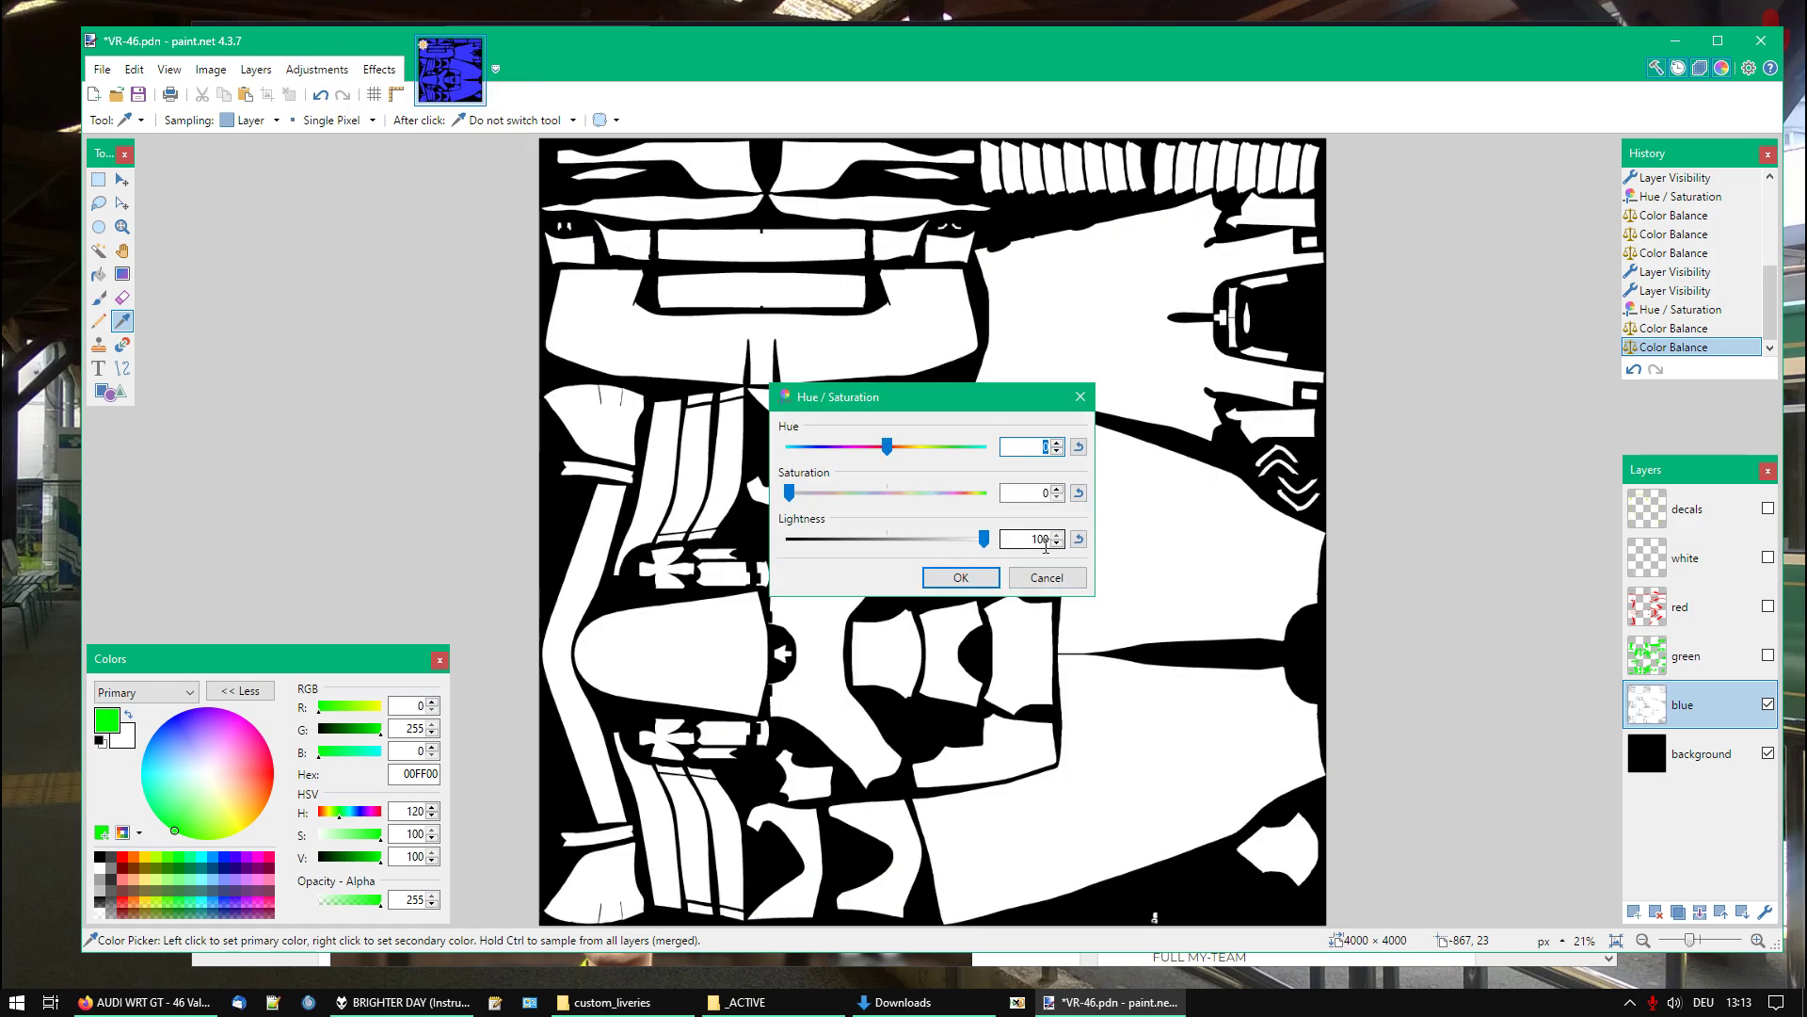
{"action": "left_click", "coordinate": [1047, 577]}
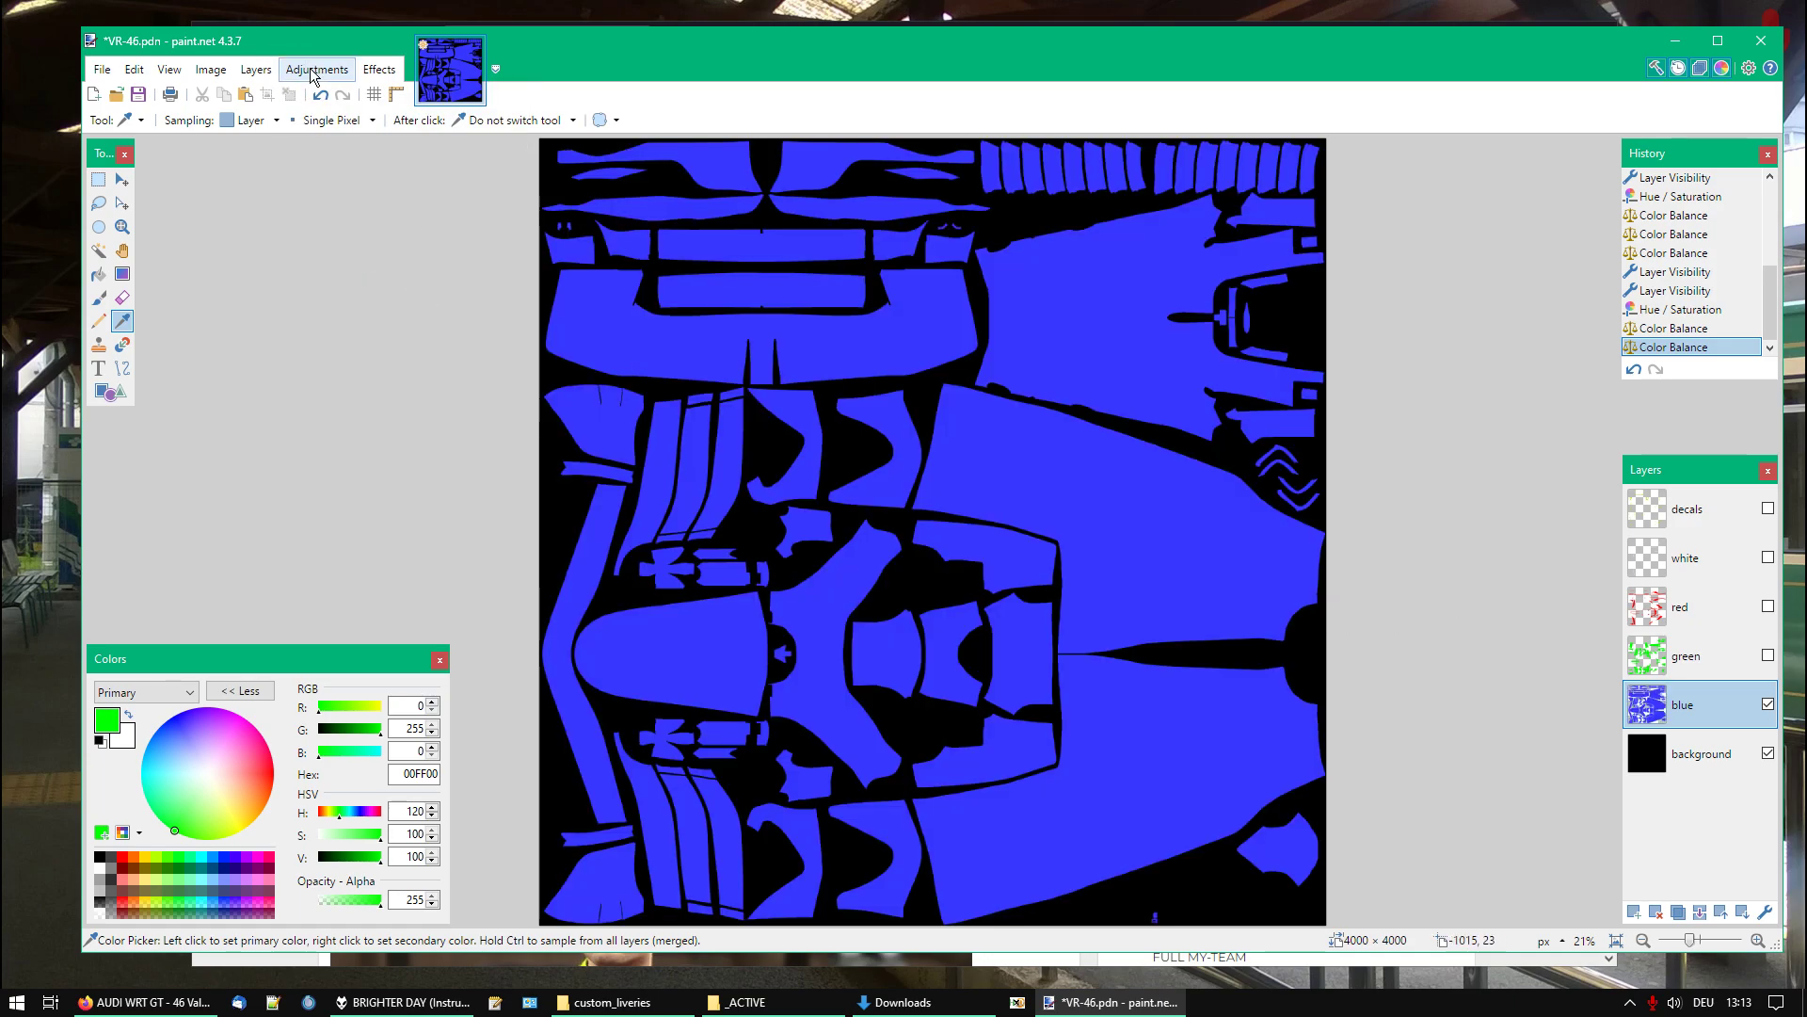
{"action": "left_click", "coordinate": [316, 69]}
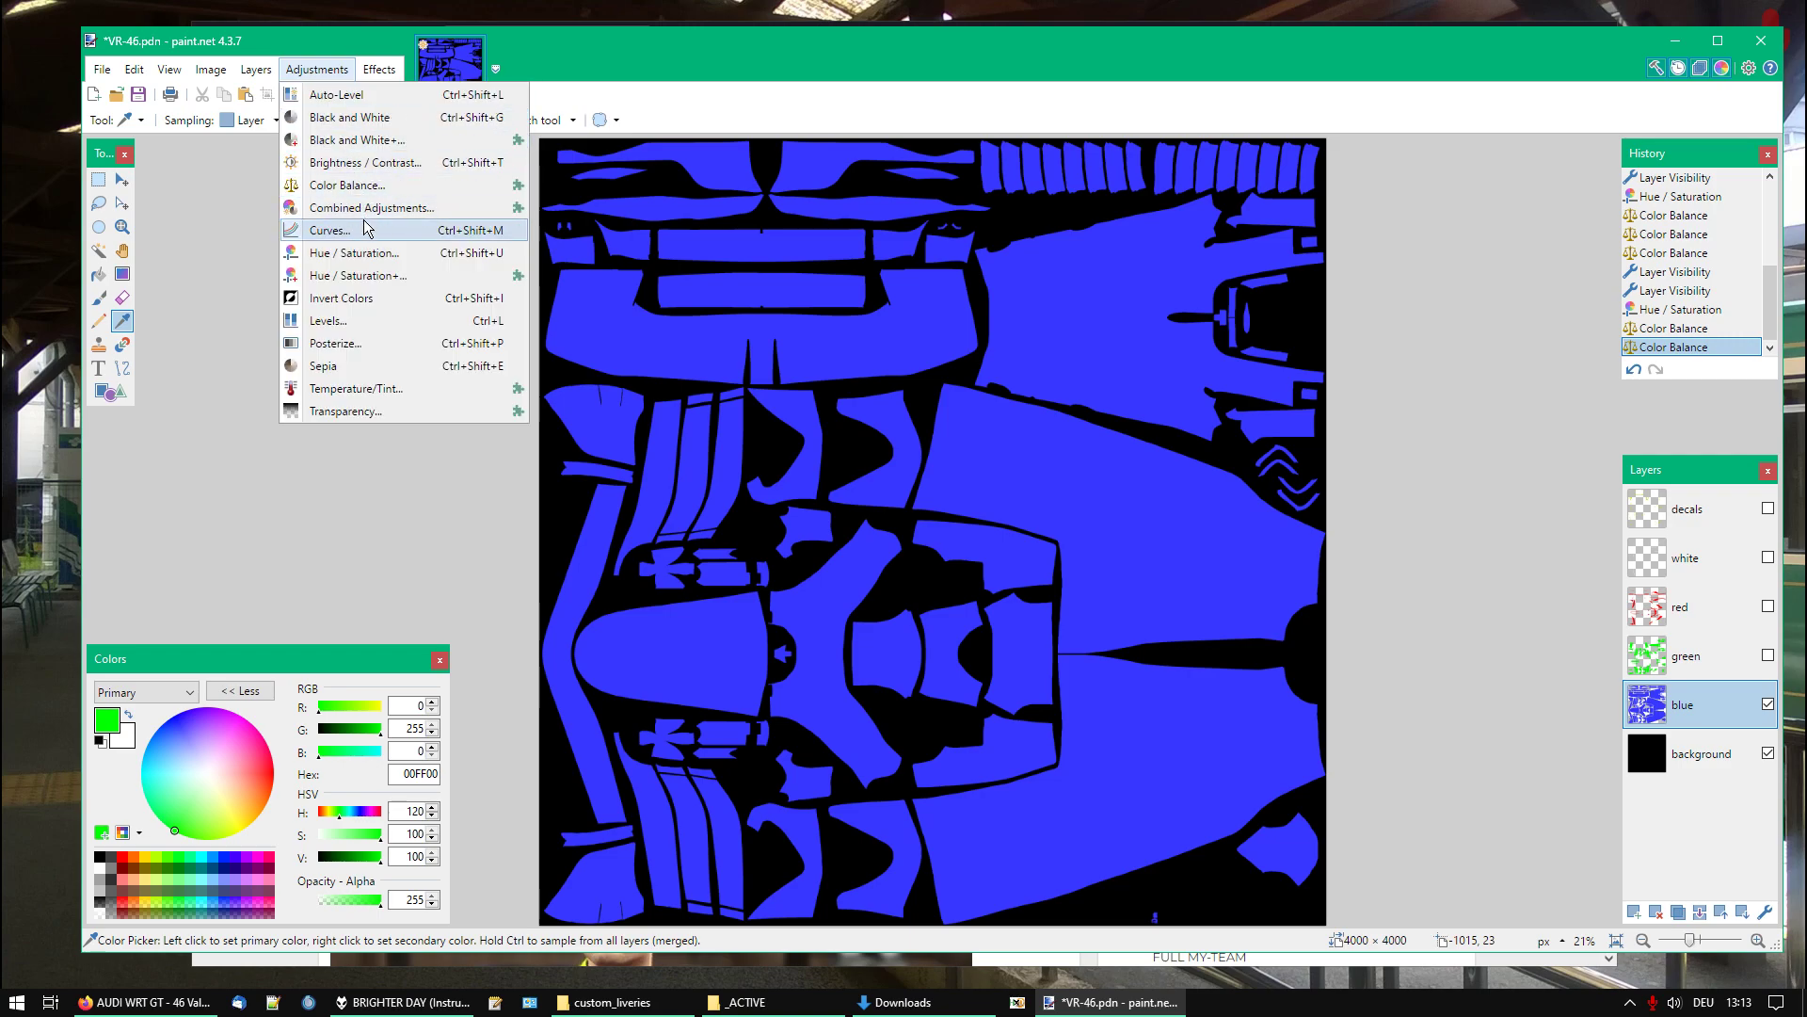
{"action": "left_click", "coordinate": [348, 185]}
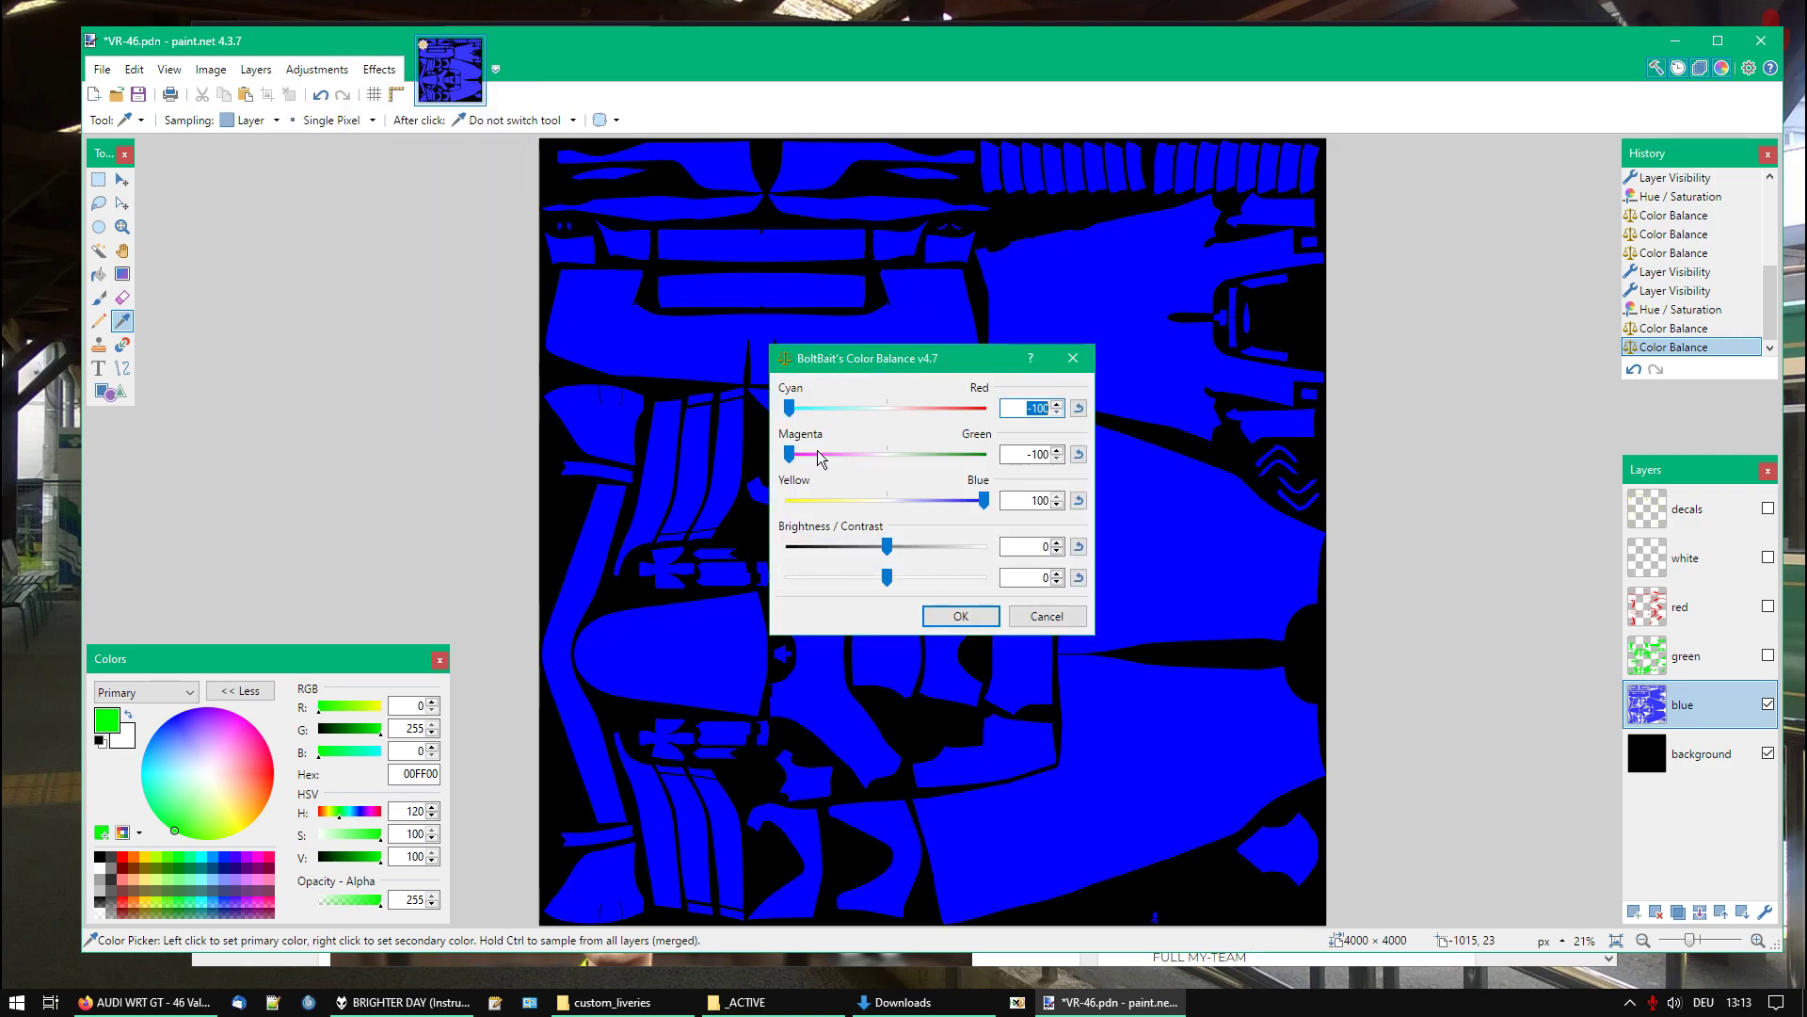
{"action": "left_click", "coordinate": [961, 615]}
{"action": "left_click", "coordinate": [1184, 568]}
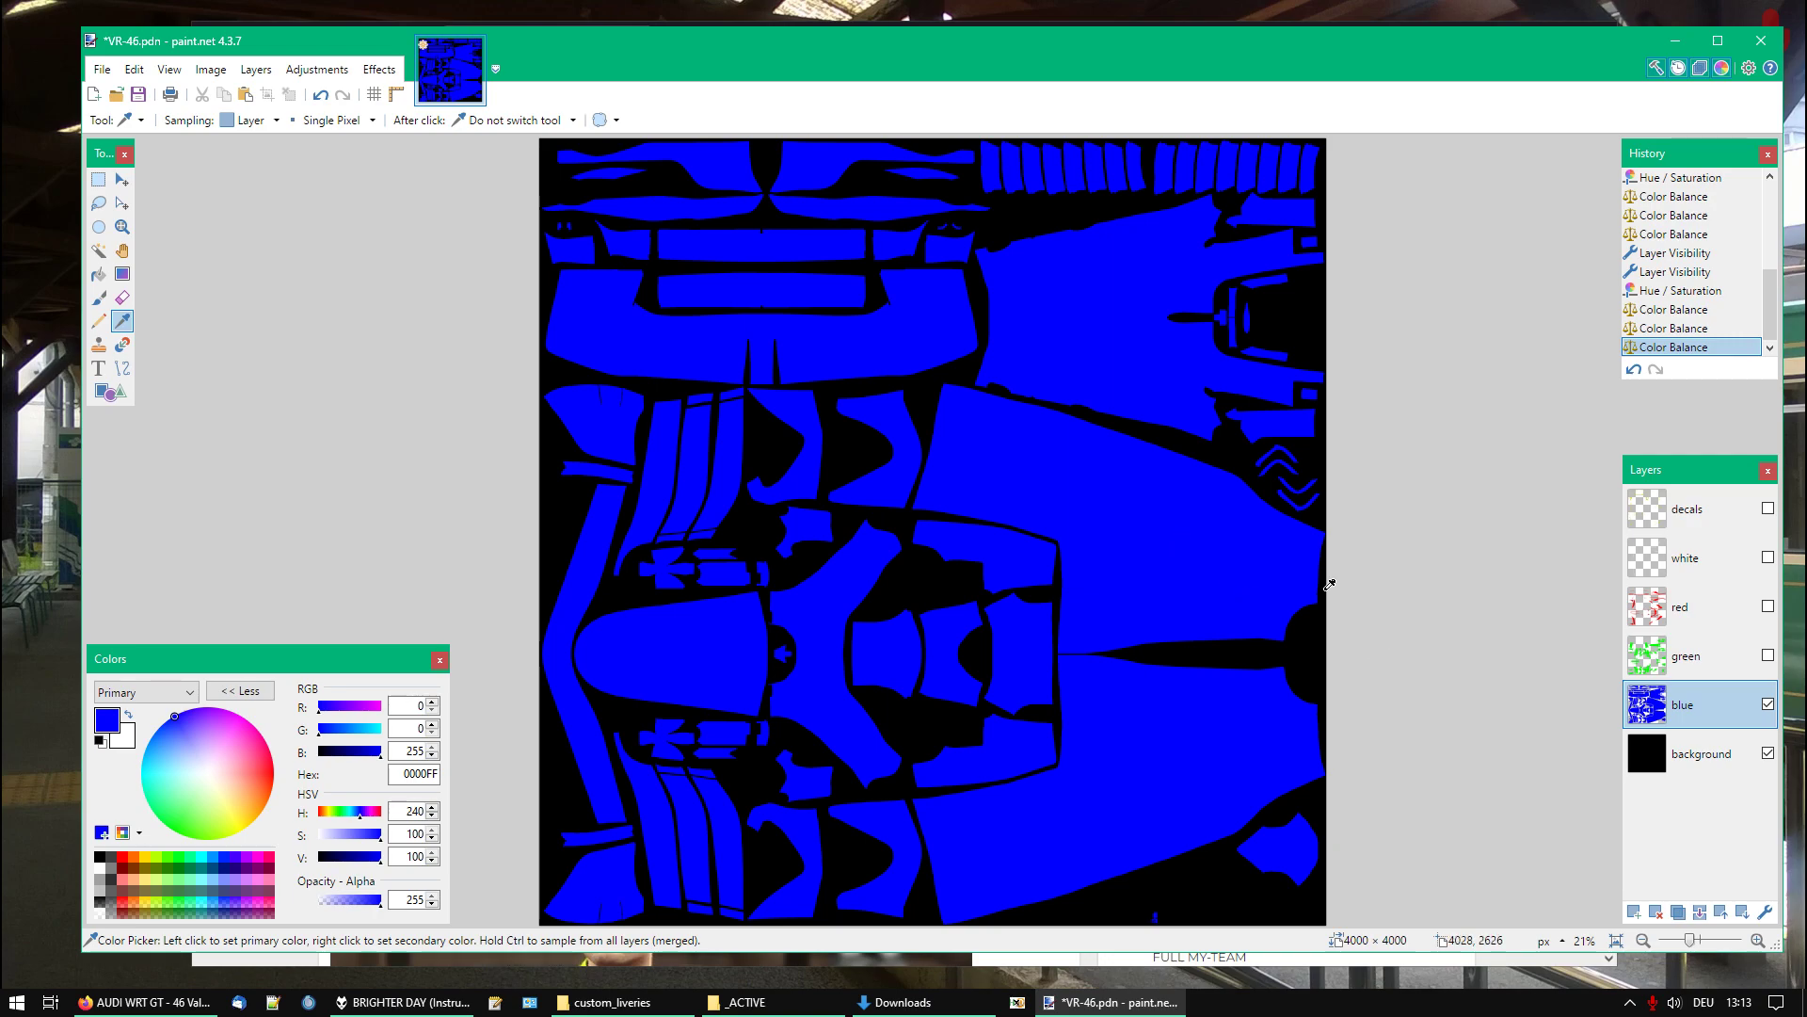
Show the green and red layers again, select background, and set primary colour to black at alpha 0
{"action": "left_click", "coordinate": [1768, 657]}
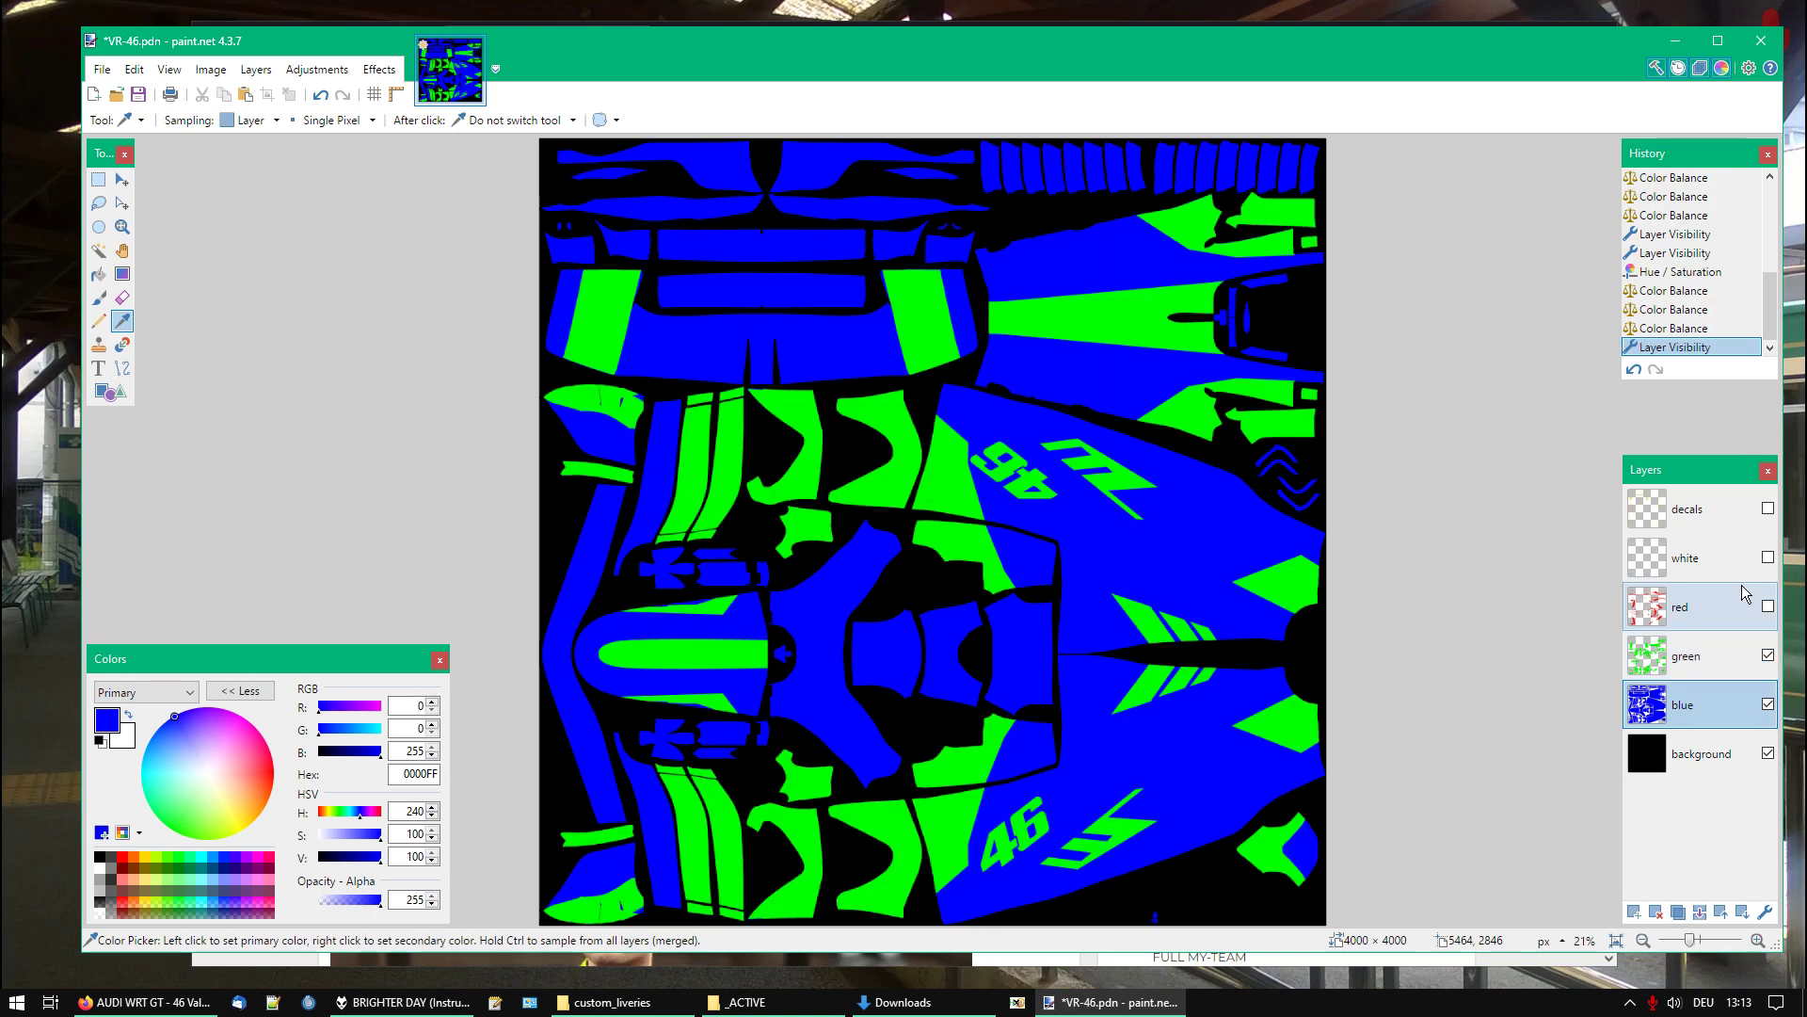
{"action": "left_click", "coordinate": [1768, 608]}
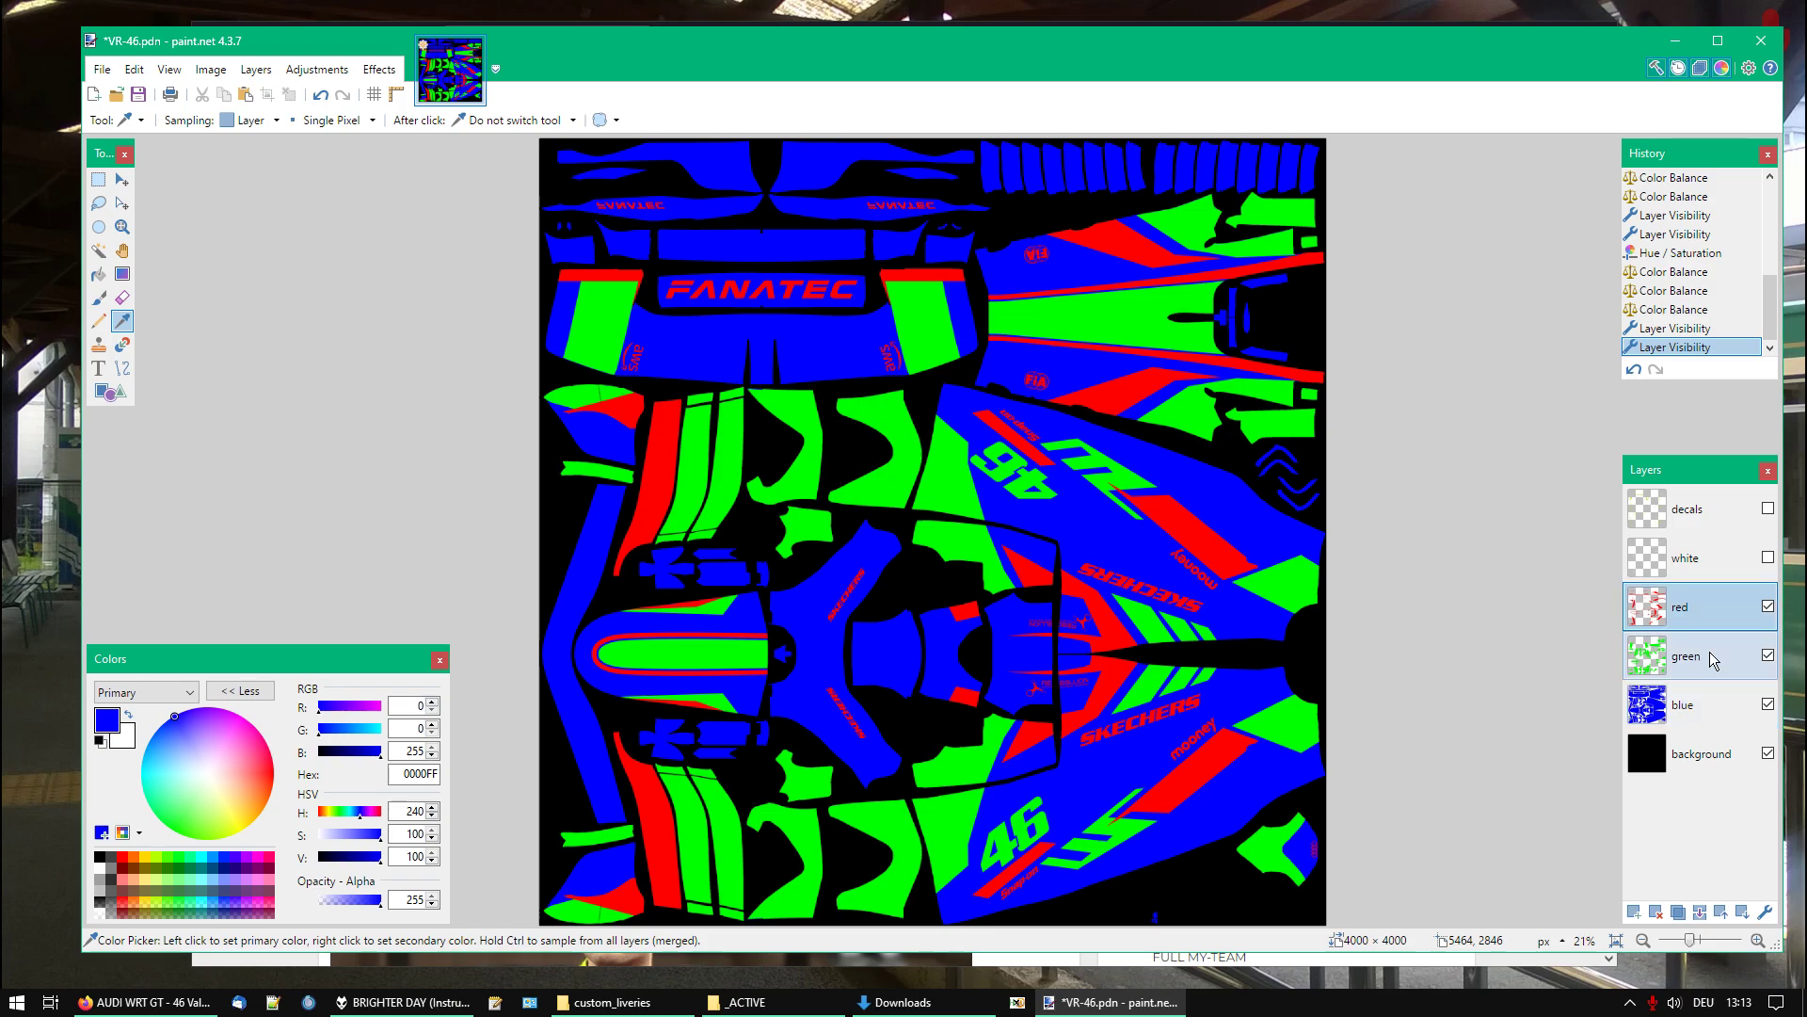
{"action": "left_click", "coordinate": [1702, 765]}
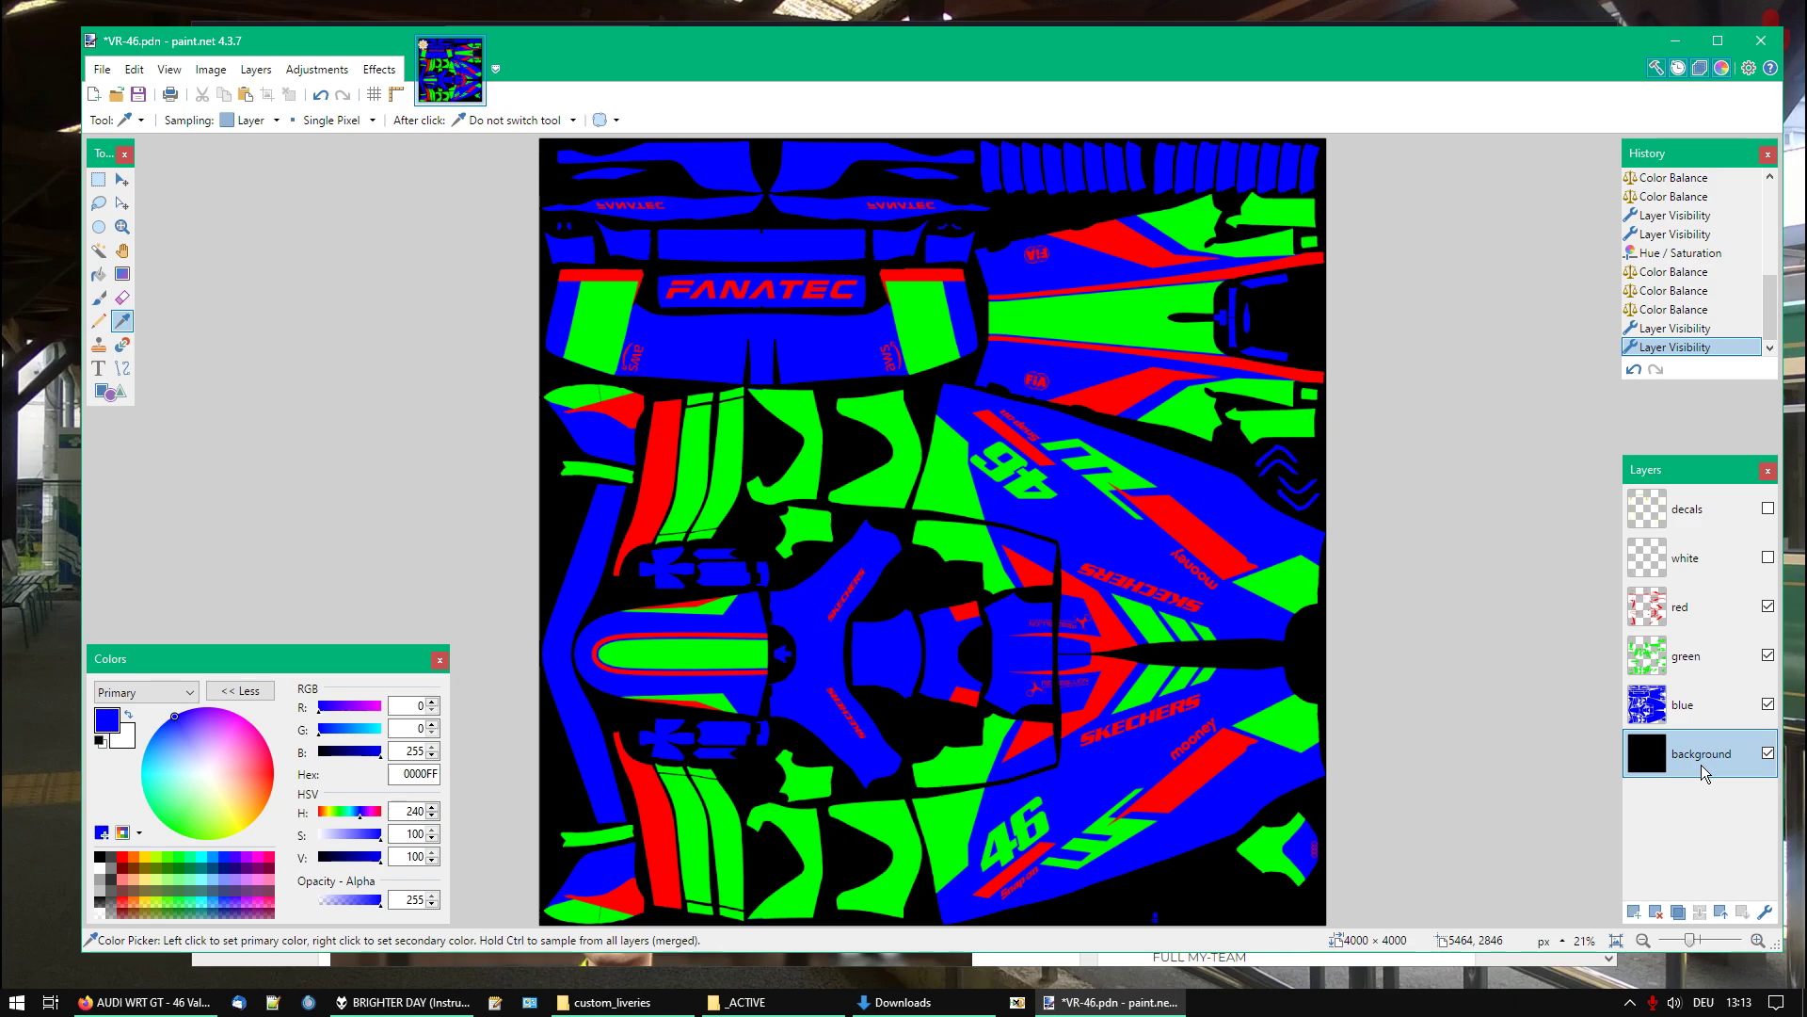
{"action": "left_click", "coordinate": [108, 856]}
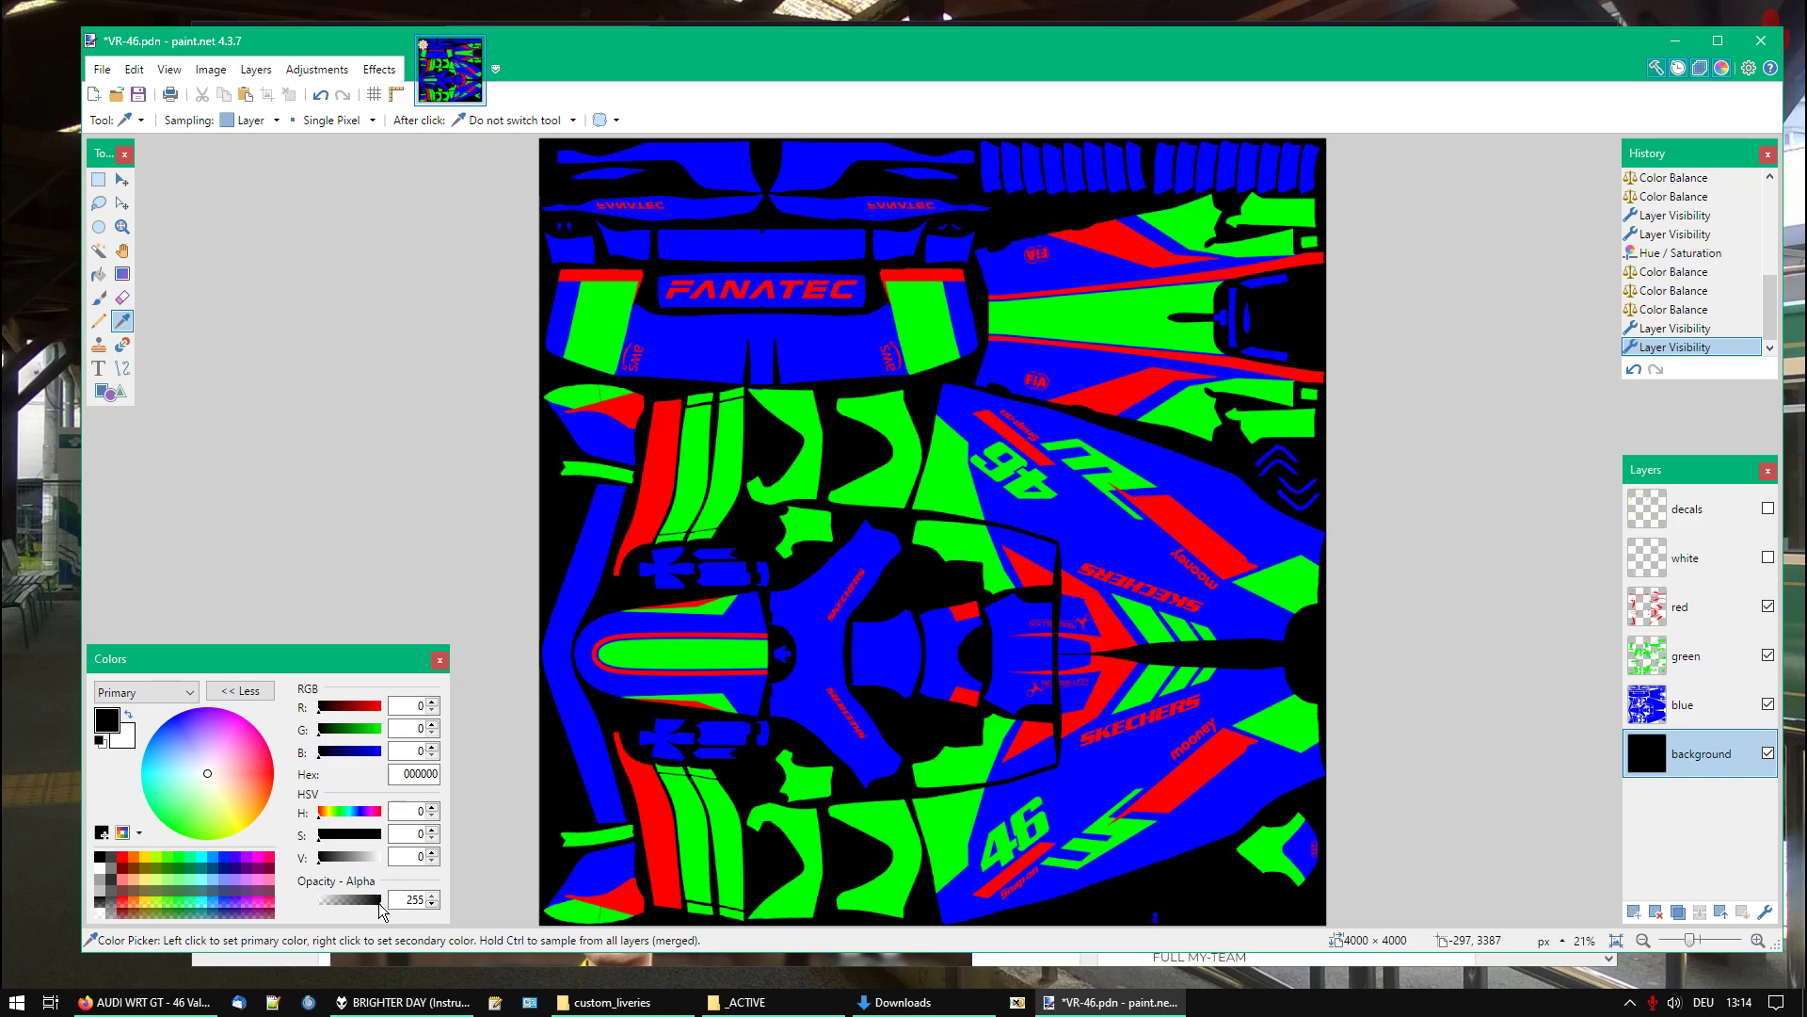
{"action": "left_click_drag", "start_coordinate": [382, 902], "coordinate": [285, 905]}
Select the red layer and merge it, green and blue down into the background
{"action": "left_click", "coordinate": [1690, 623]}
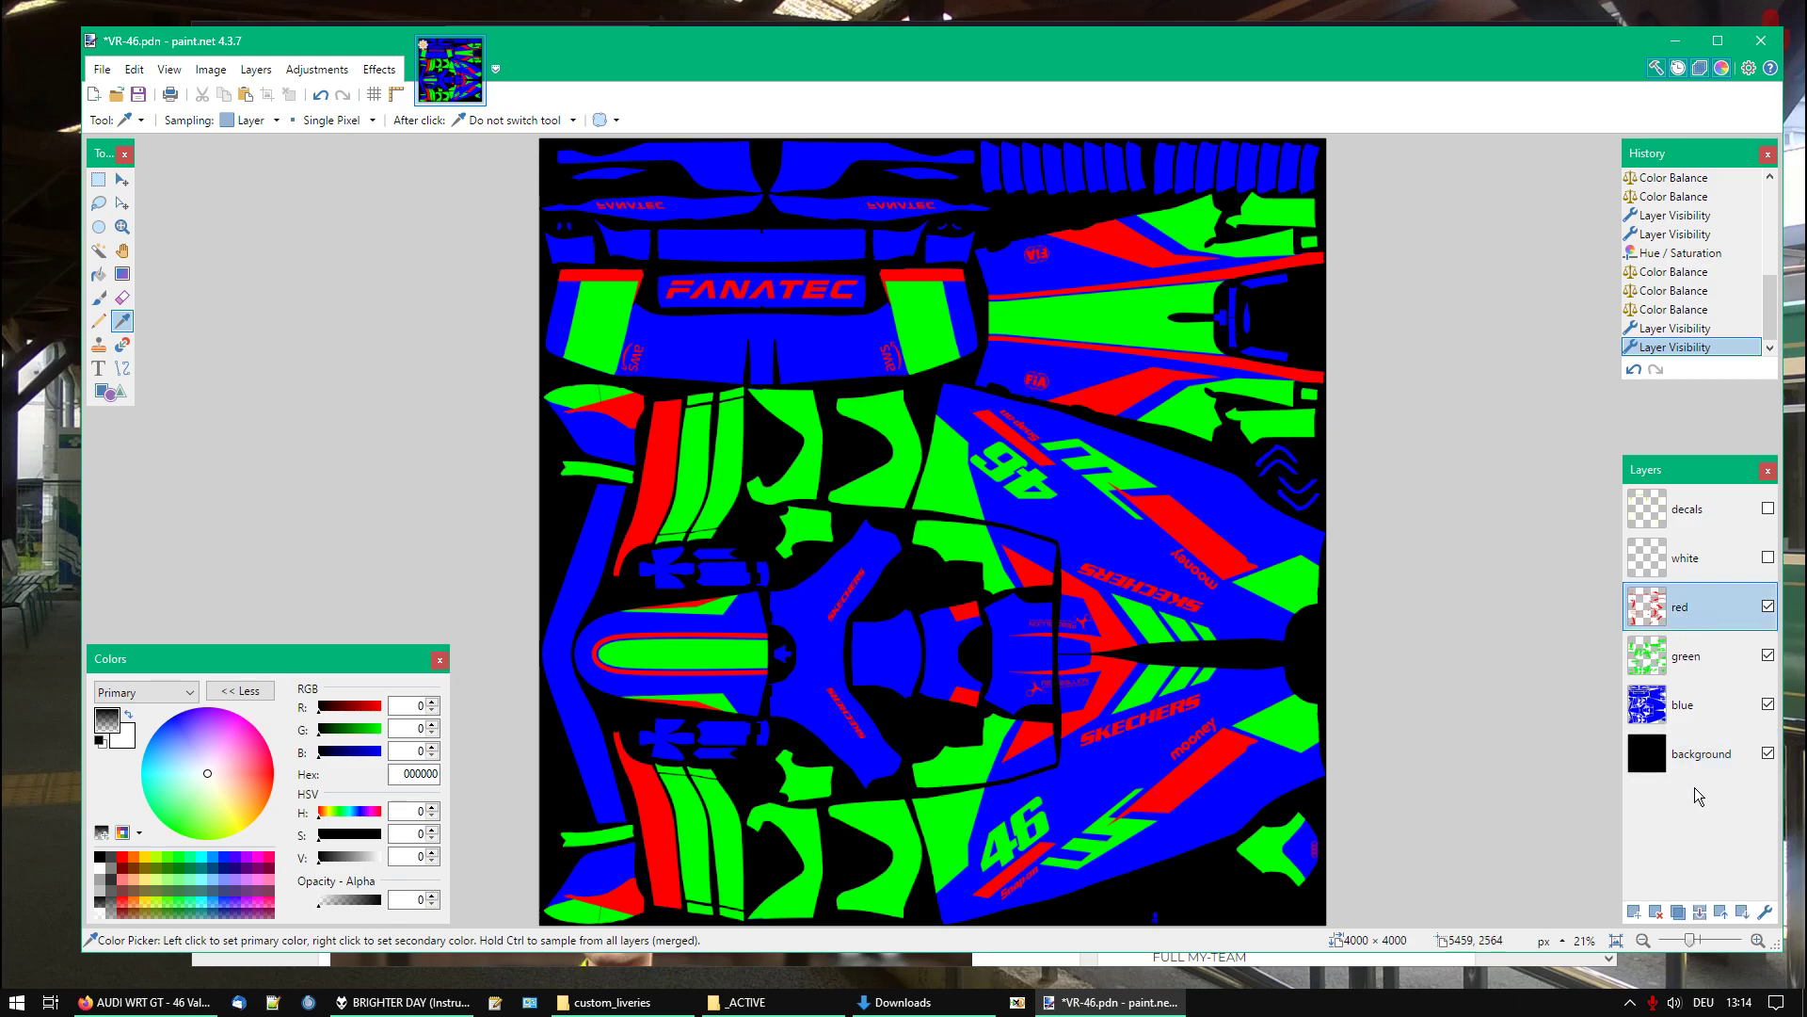
{"action": "left_click", "coordinate": [1699, 913]}
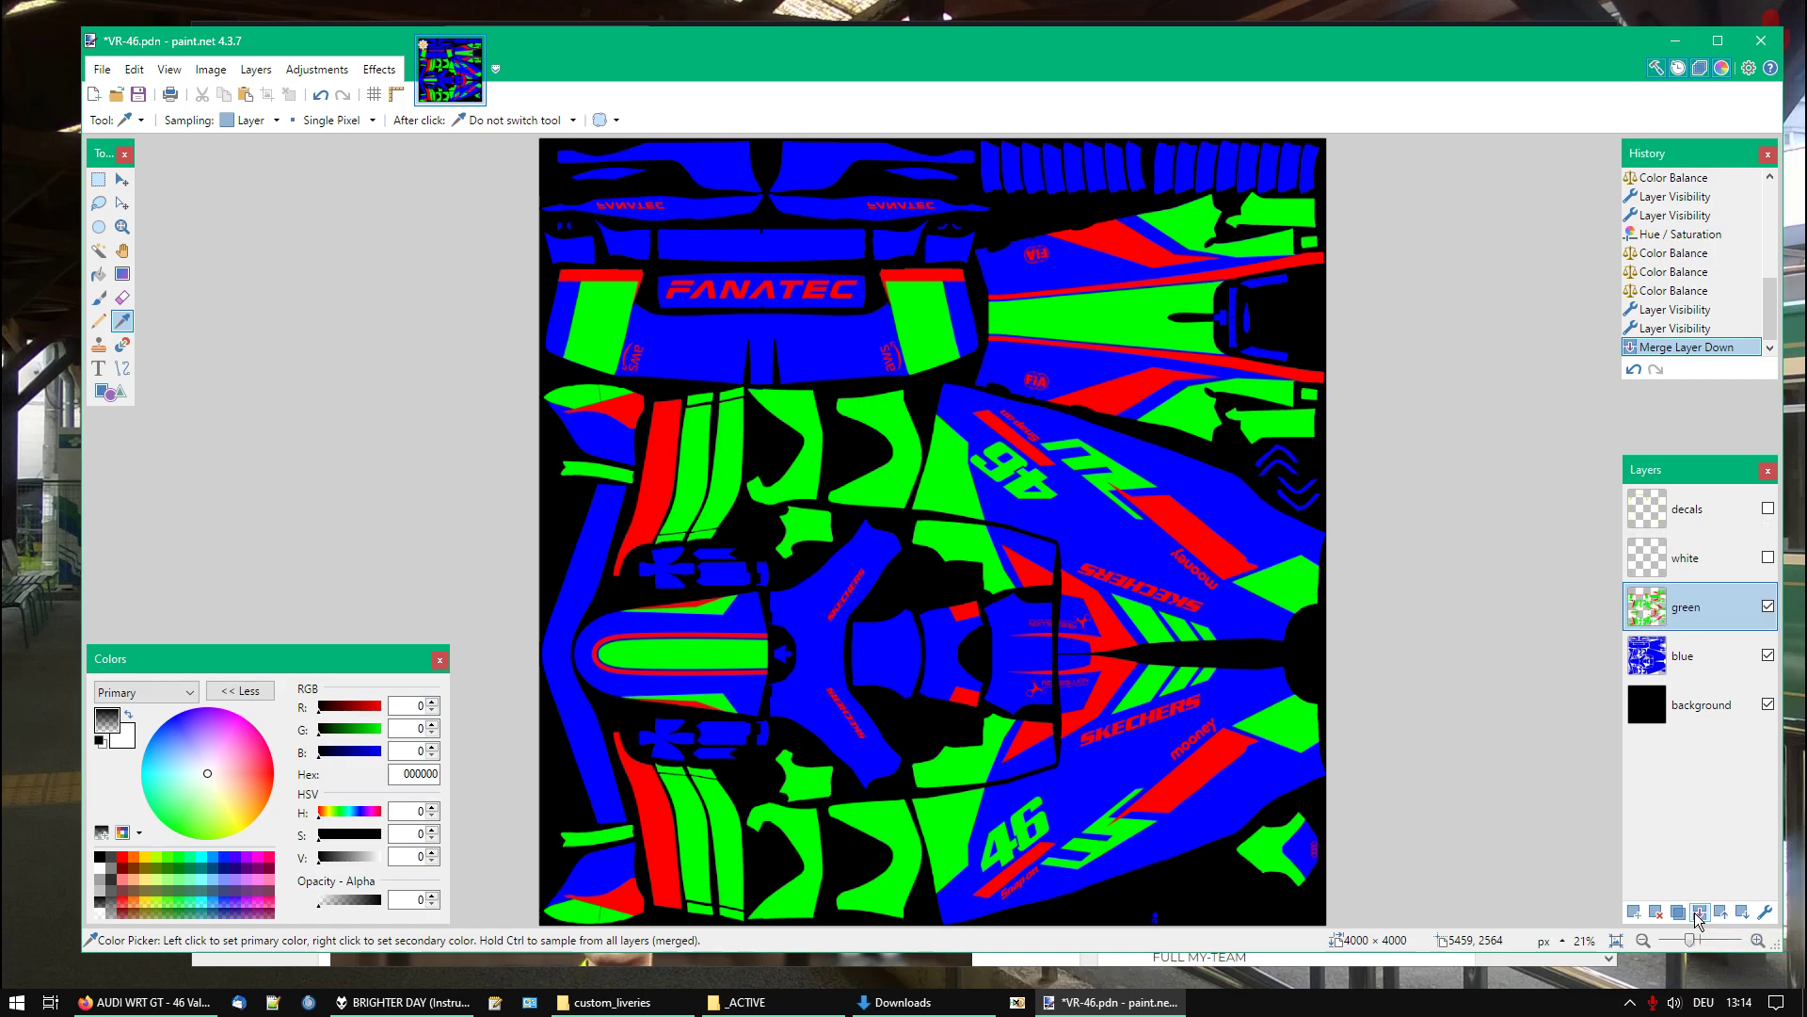
{"action": "left_click", "coordinate": [1699, 913]}
{"action": "left_click", "coordinate": [1700, 913]}
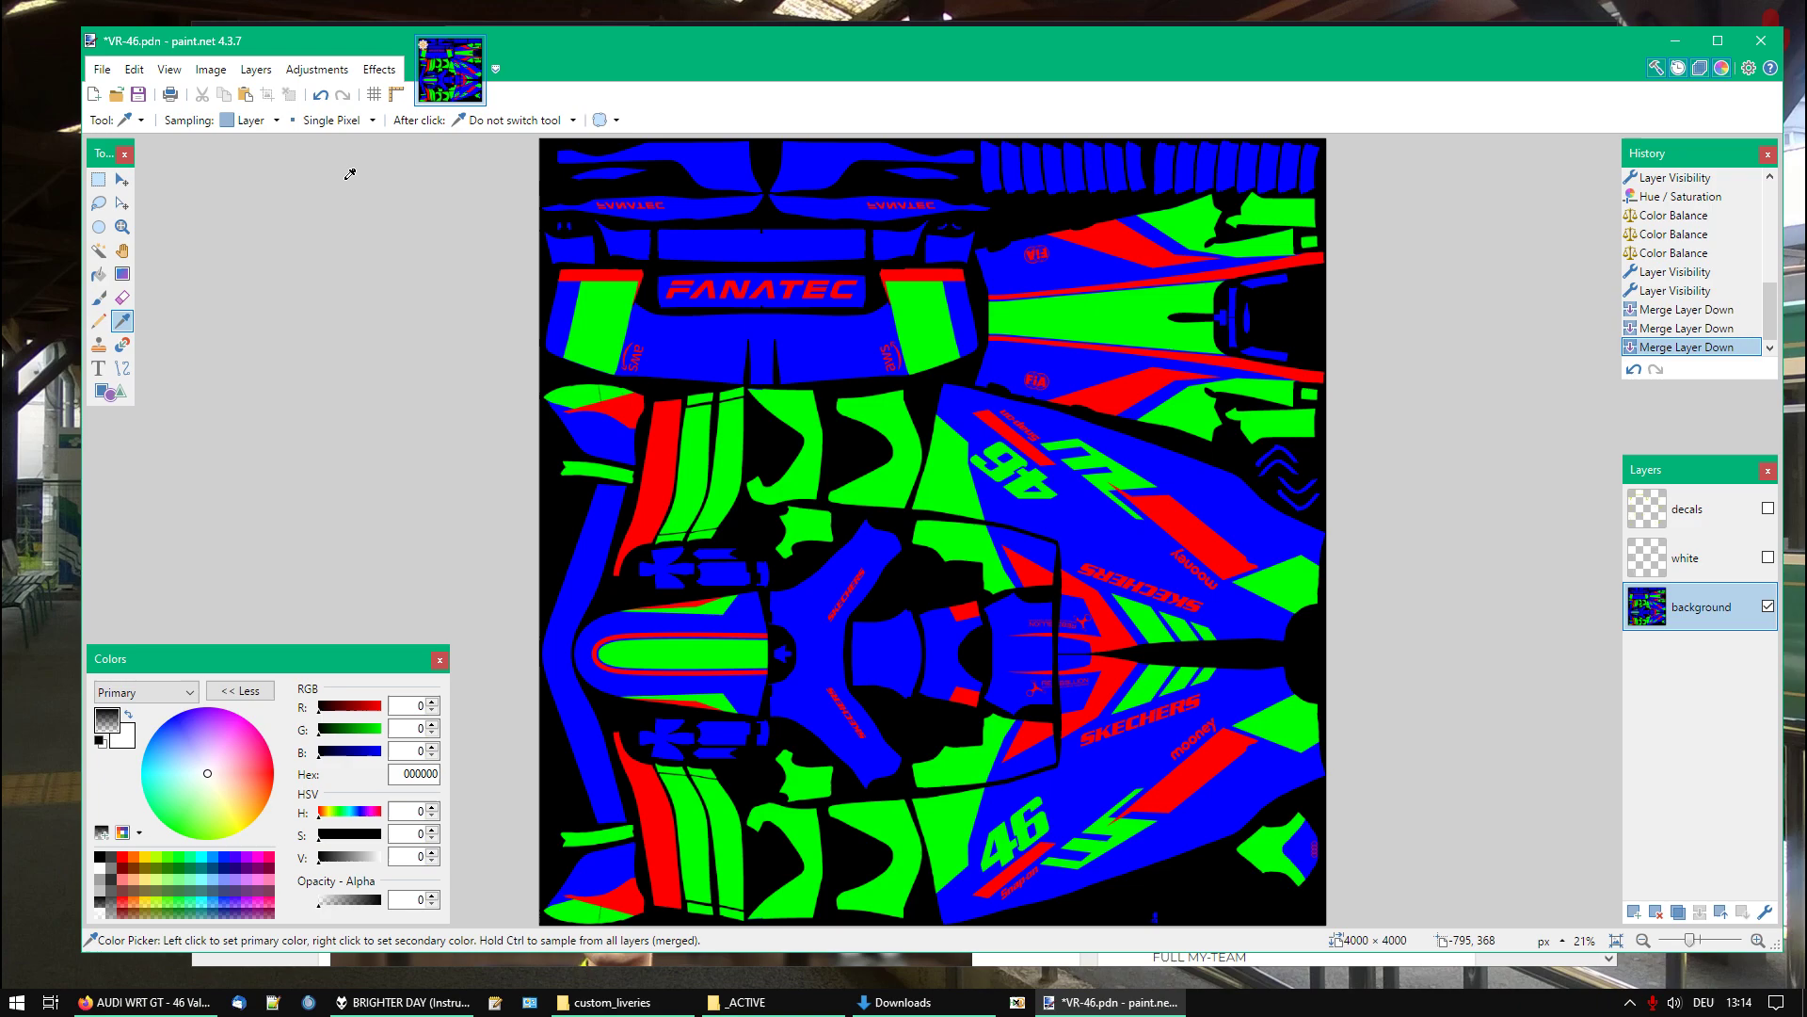
{"action": "left_click", "coordinate": [316, 68]}
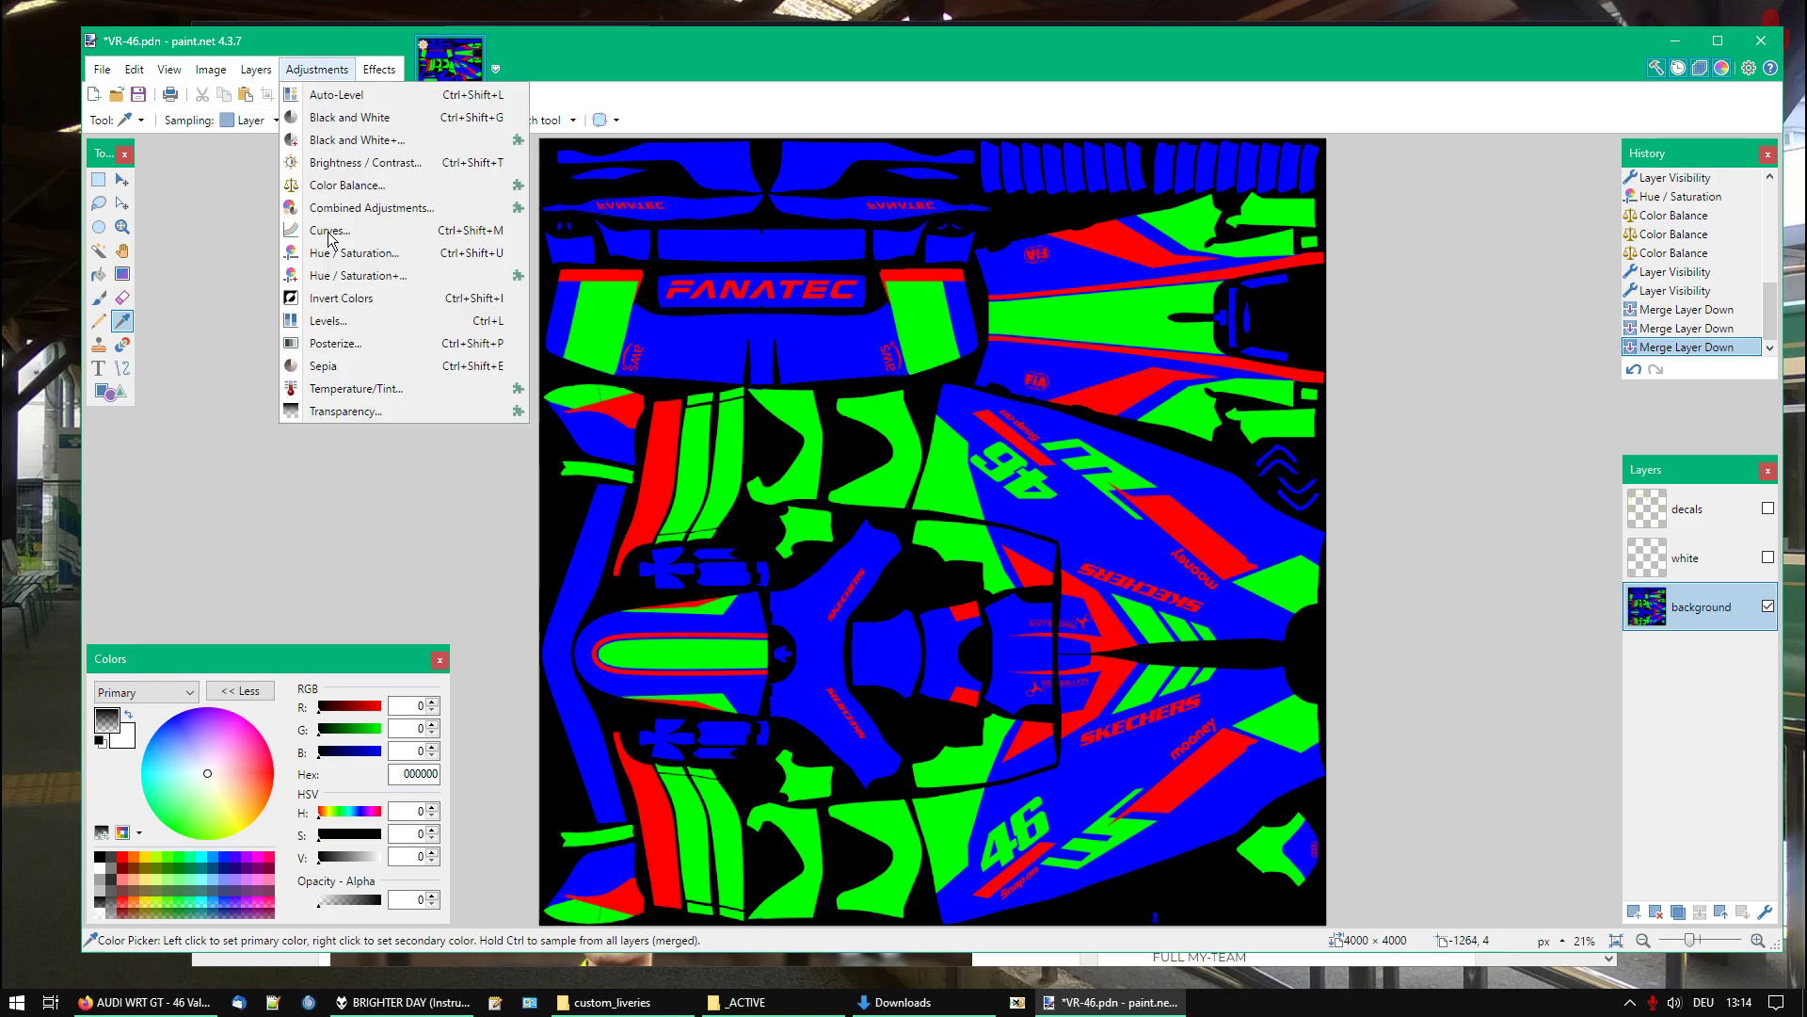
Apply BoltBait's Transparency Adjustment at -100 to make the background layer fully transparent
{"action": "left_click", "coordinate": [320, 412]}
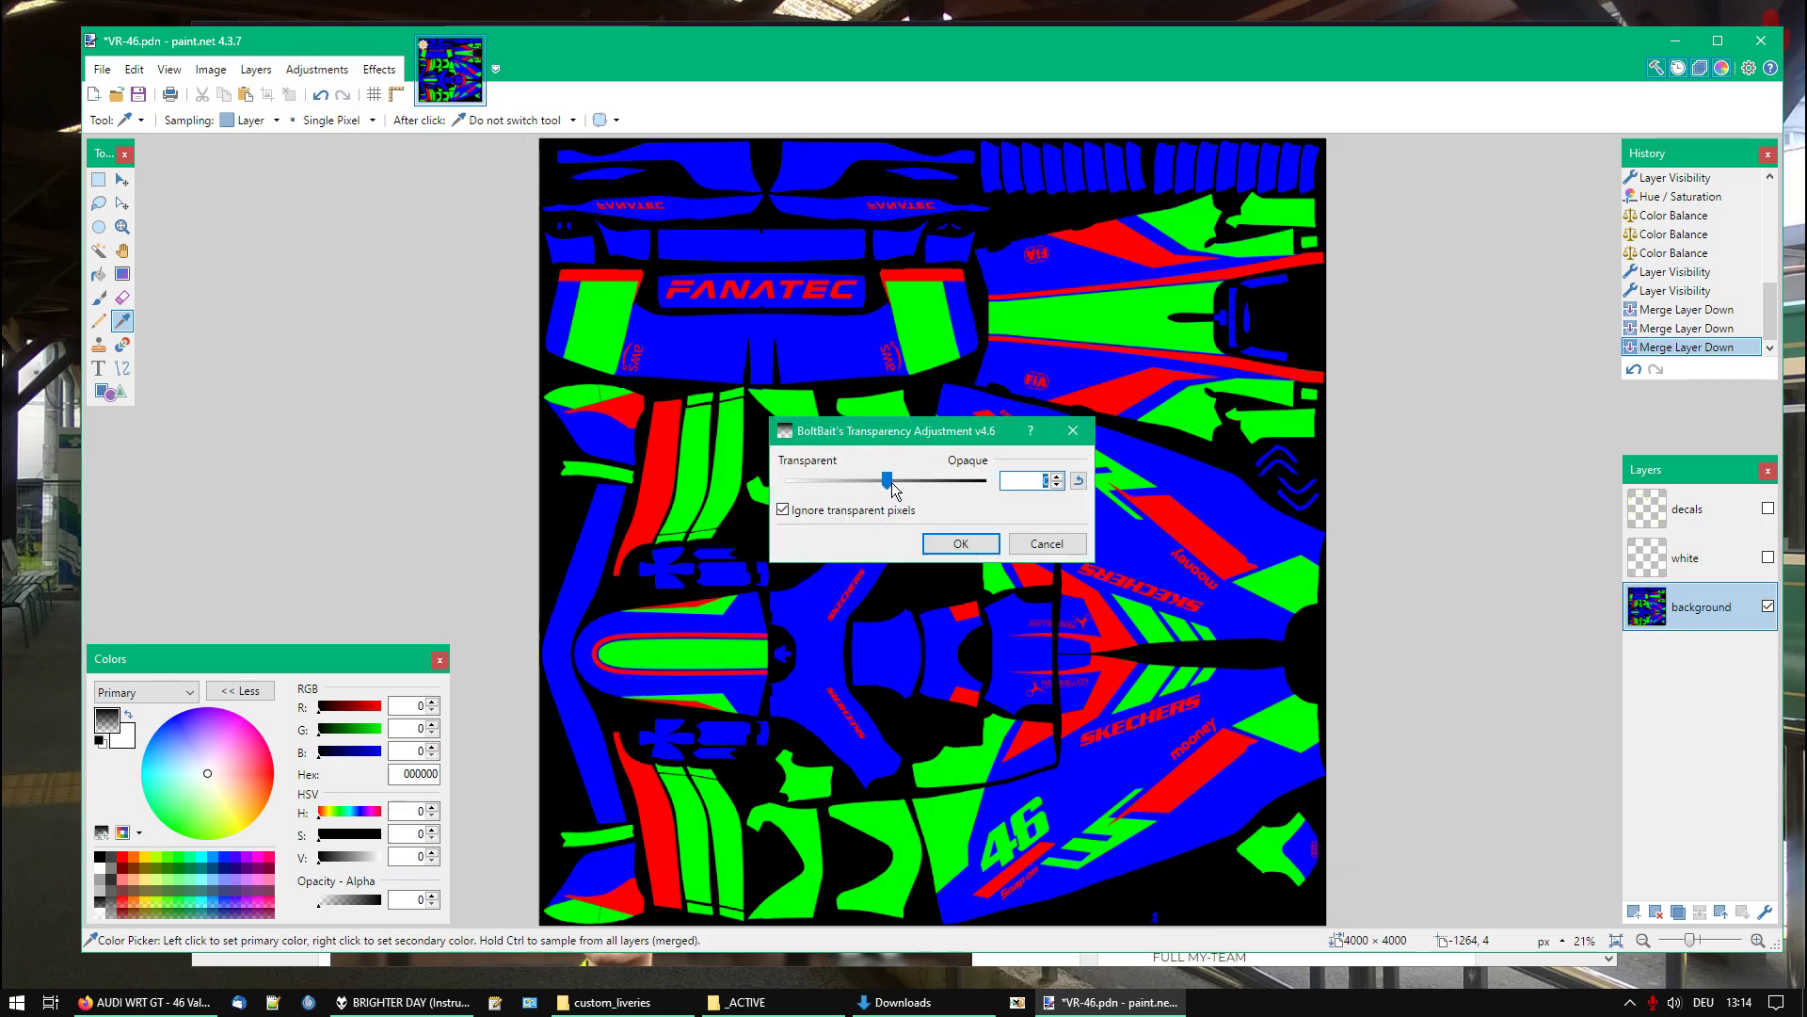
{"action": "left_click_drag", "start_coordinate": [893, 489], "coordinate": [736, 483]}
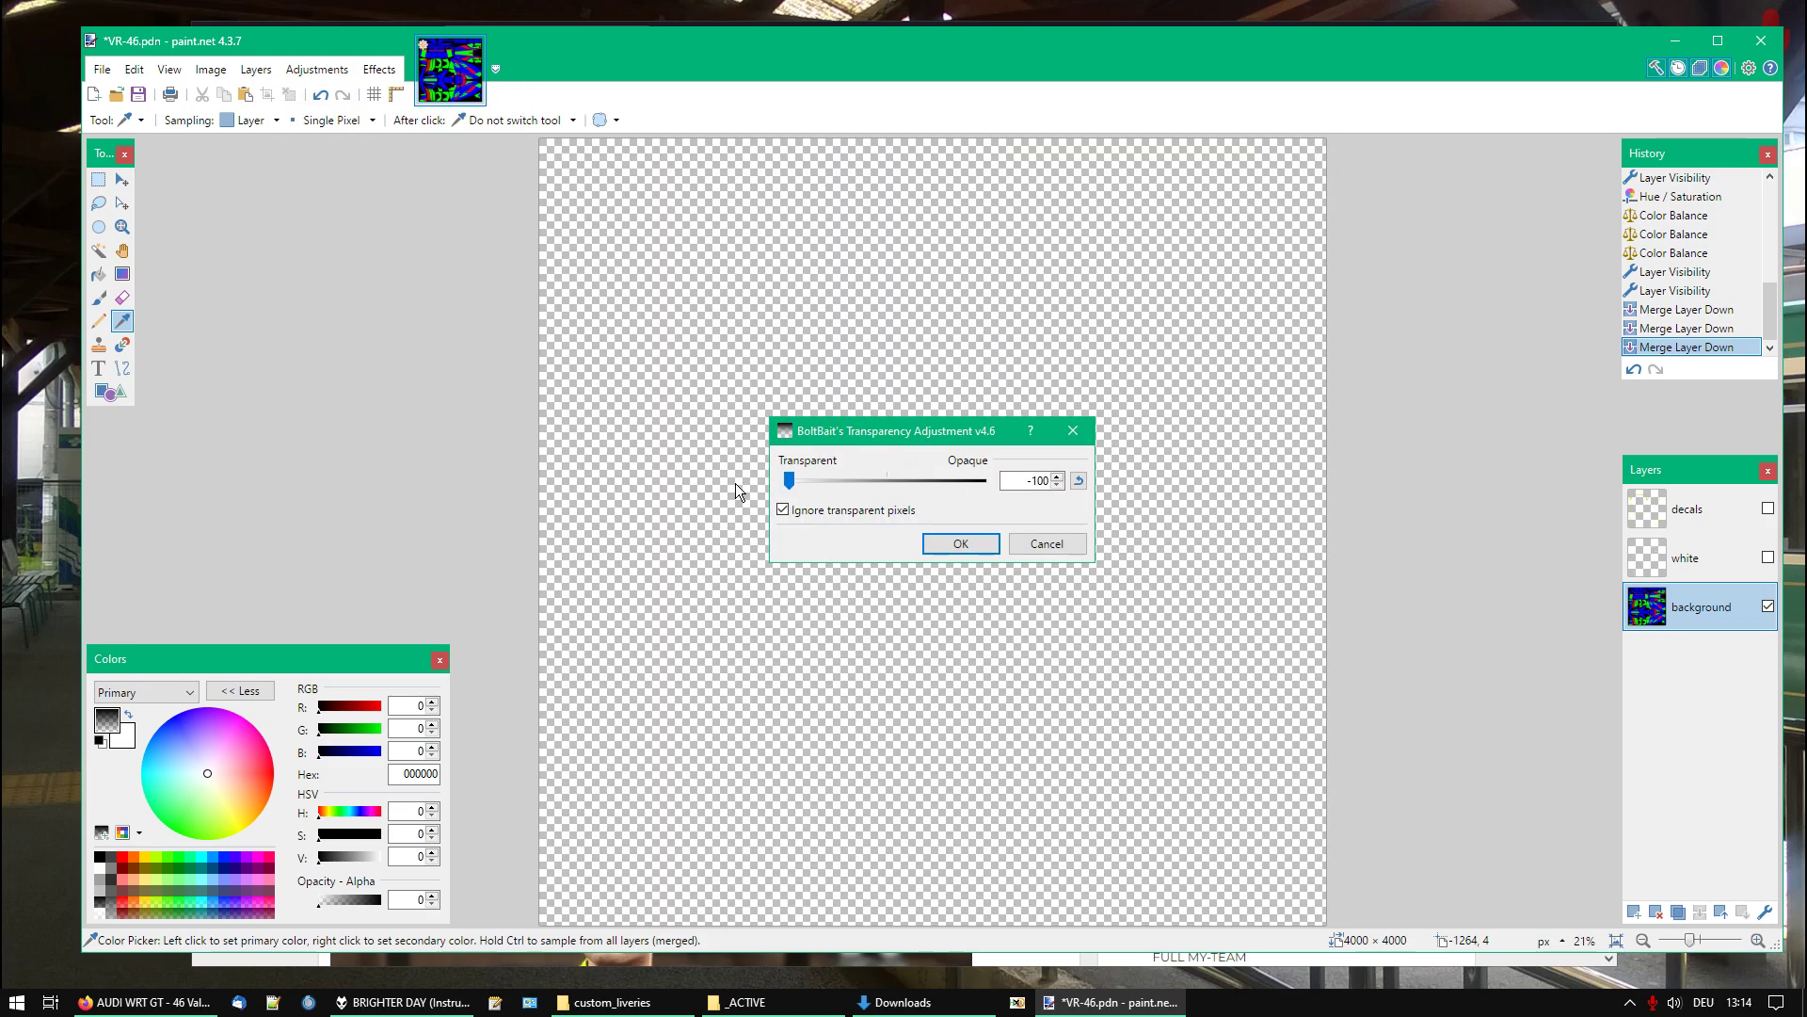
{"action": "left_click", "coordinate": [958, 546]}
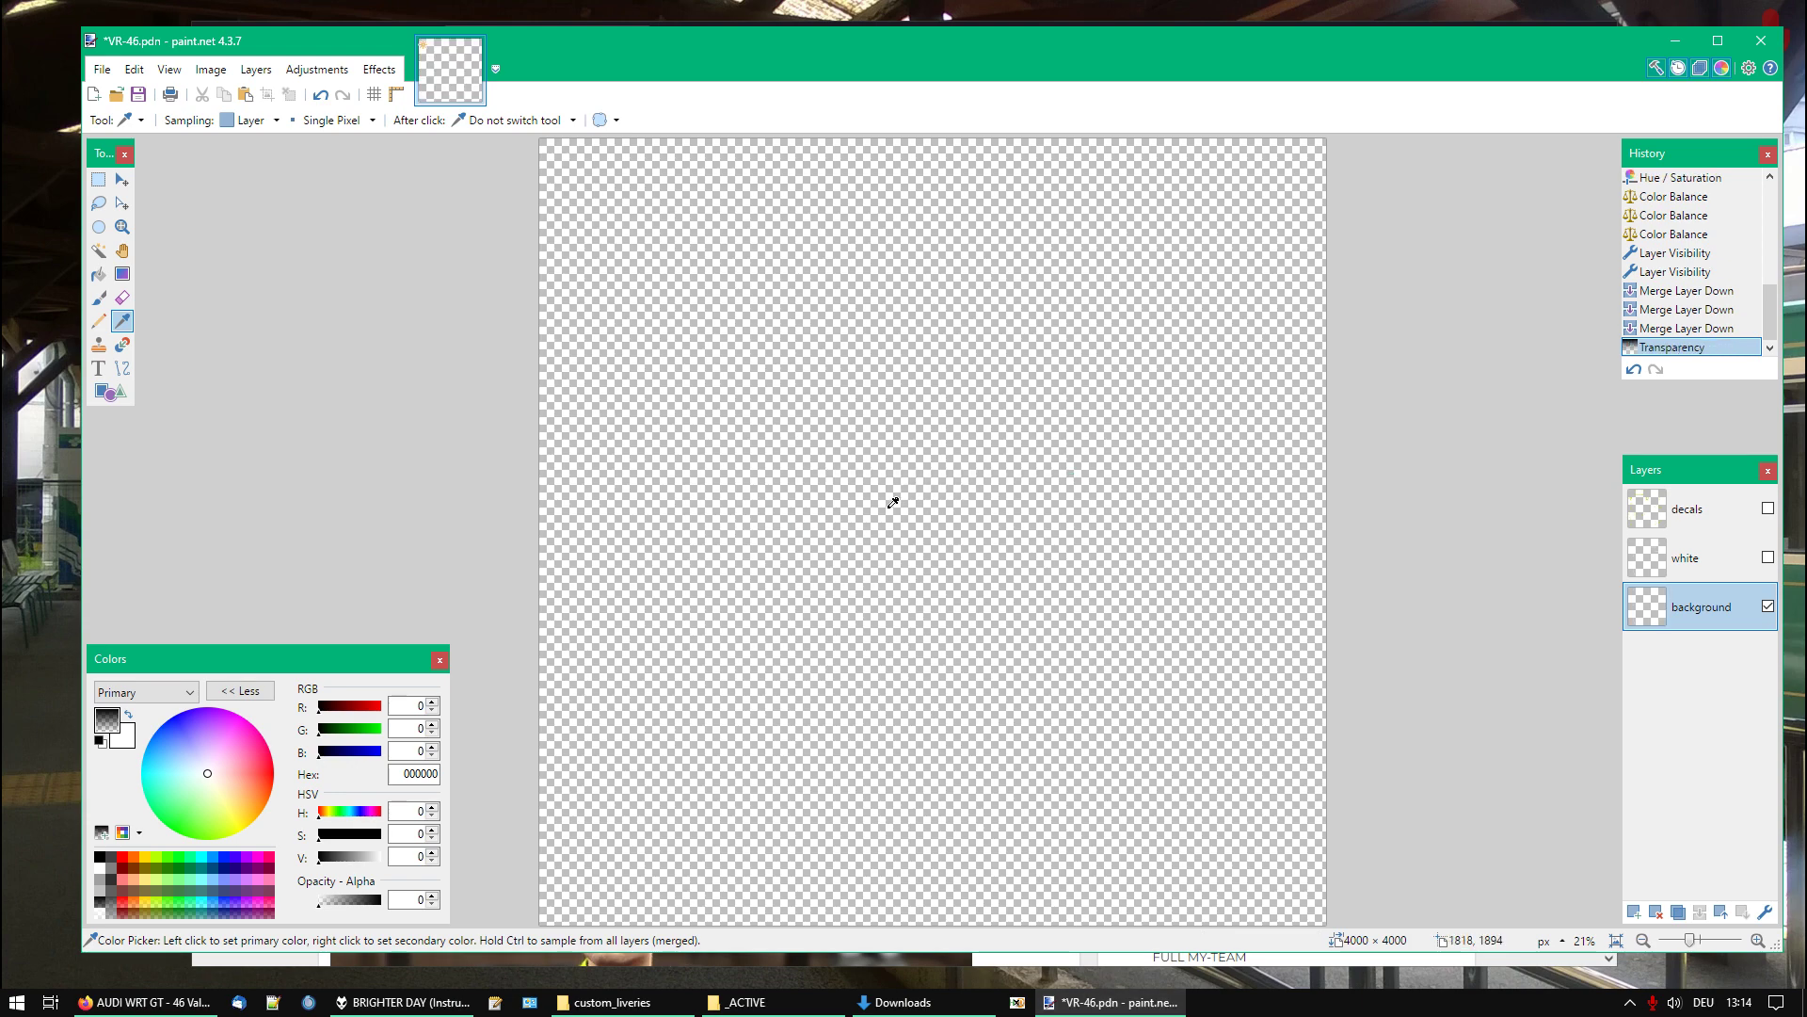
Sample colours at several spots across the canvas with the Color Picker
{"action": "left_click", "coordinate": [843, 302]}
{"action": "left_click", "coordinate": [819, 351]}
{"action": "left_click", "coordinate": [820, 354]}
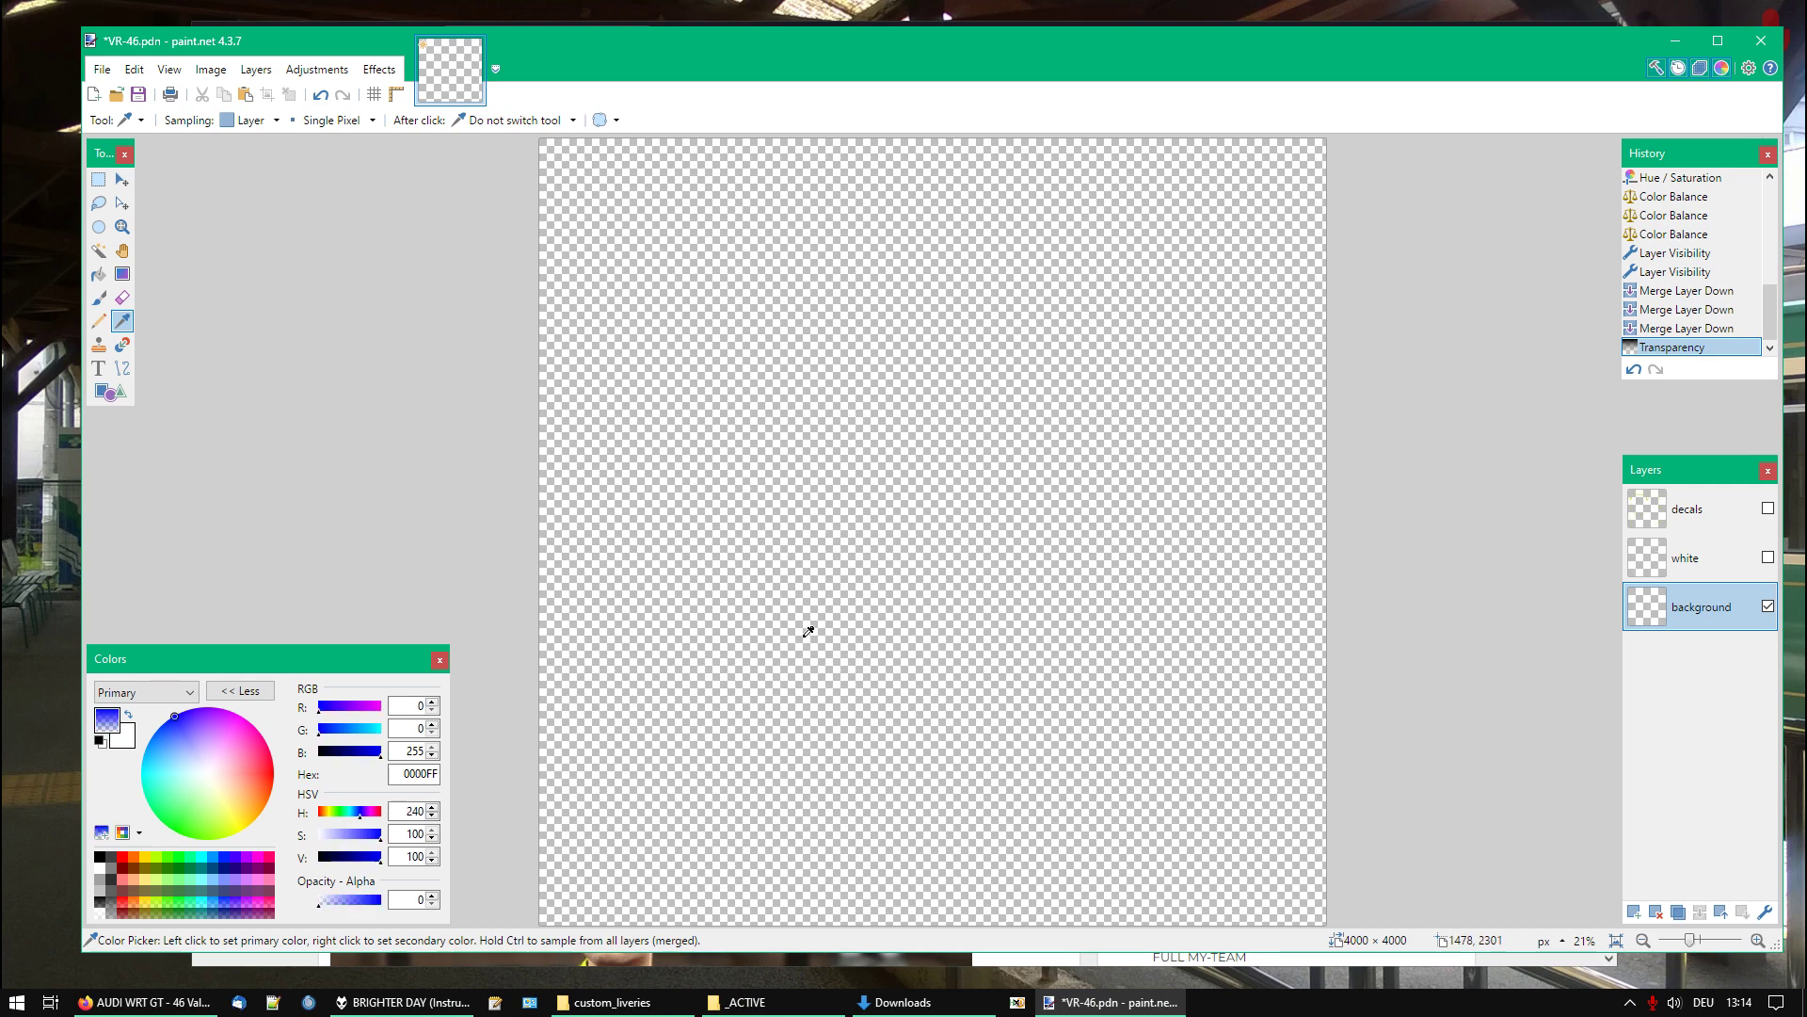
{"action": "left_click_drag", "start_coordinate": [808, 632], "coordinate": [1143, 757]}
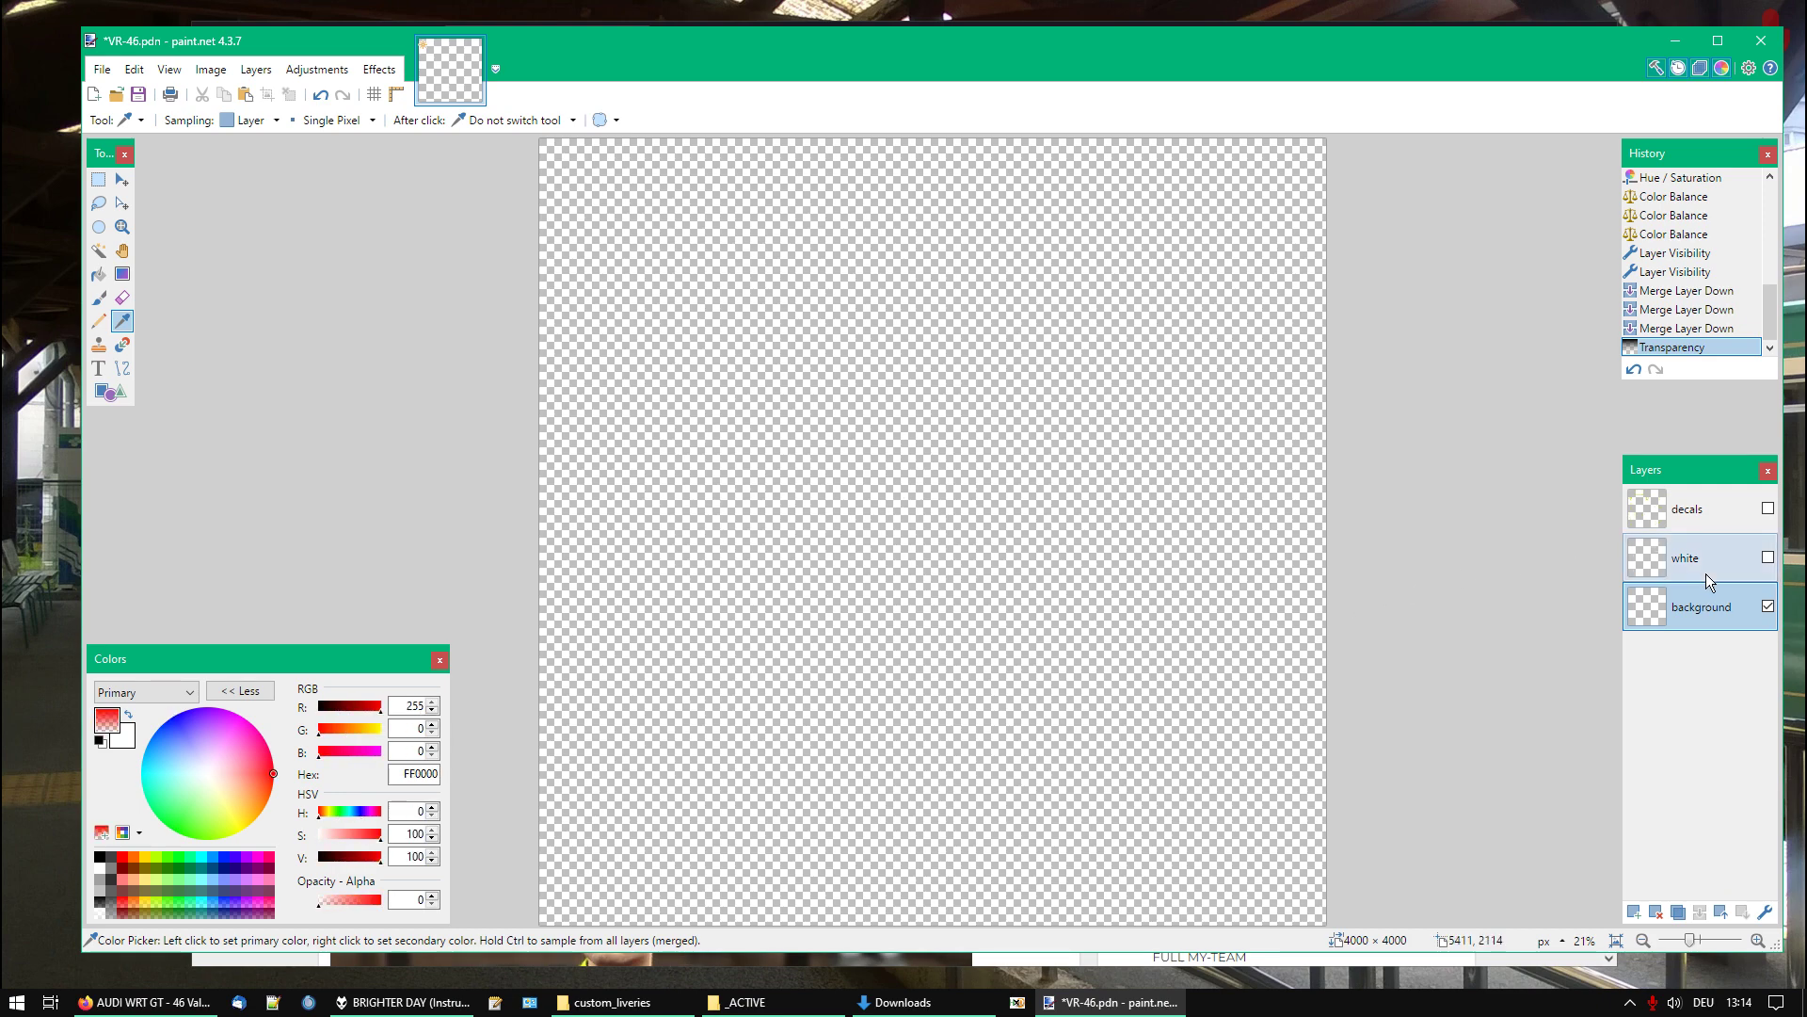
Show and select the white layer, then apply Hue / Saturation with Lightness 100 to make its lettering pure white
{"action": "left_click", "coordinate": [1769, 561]}
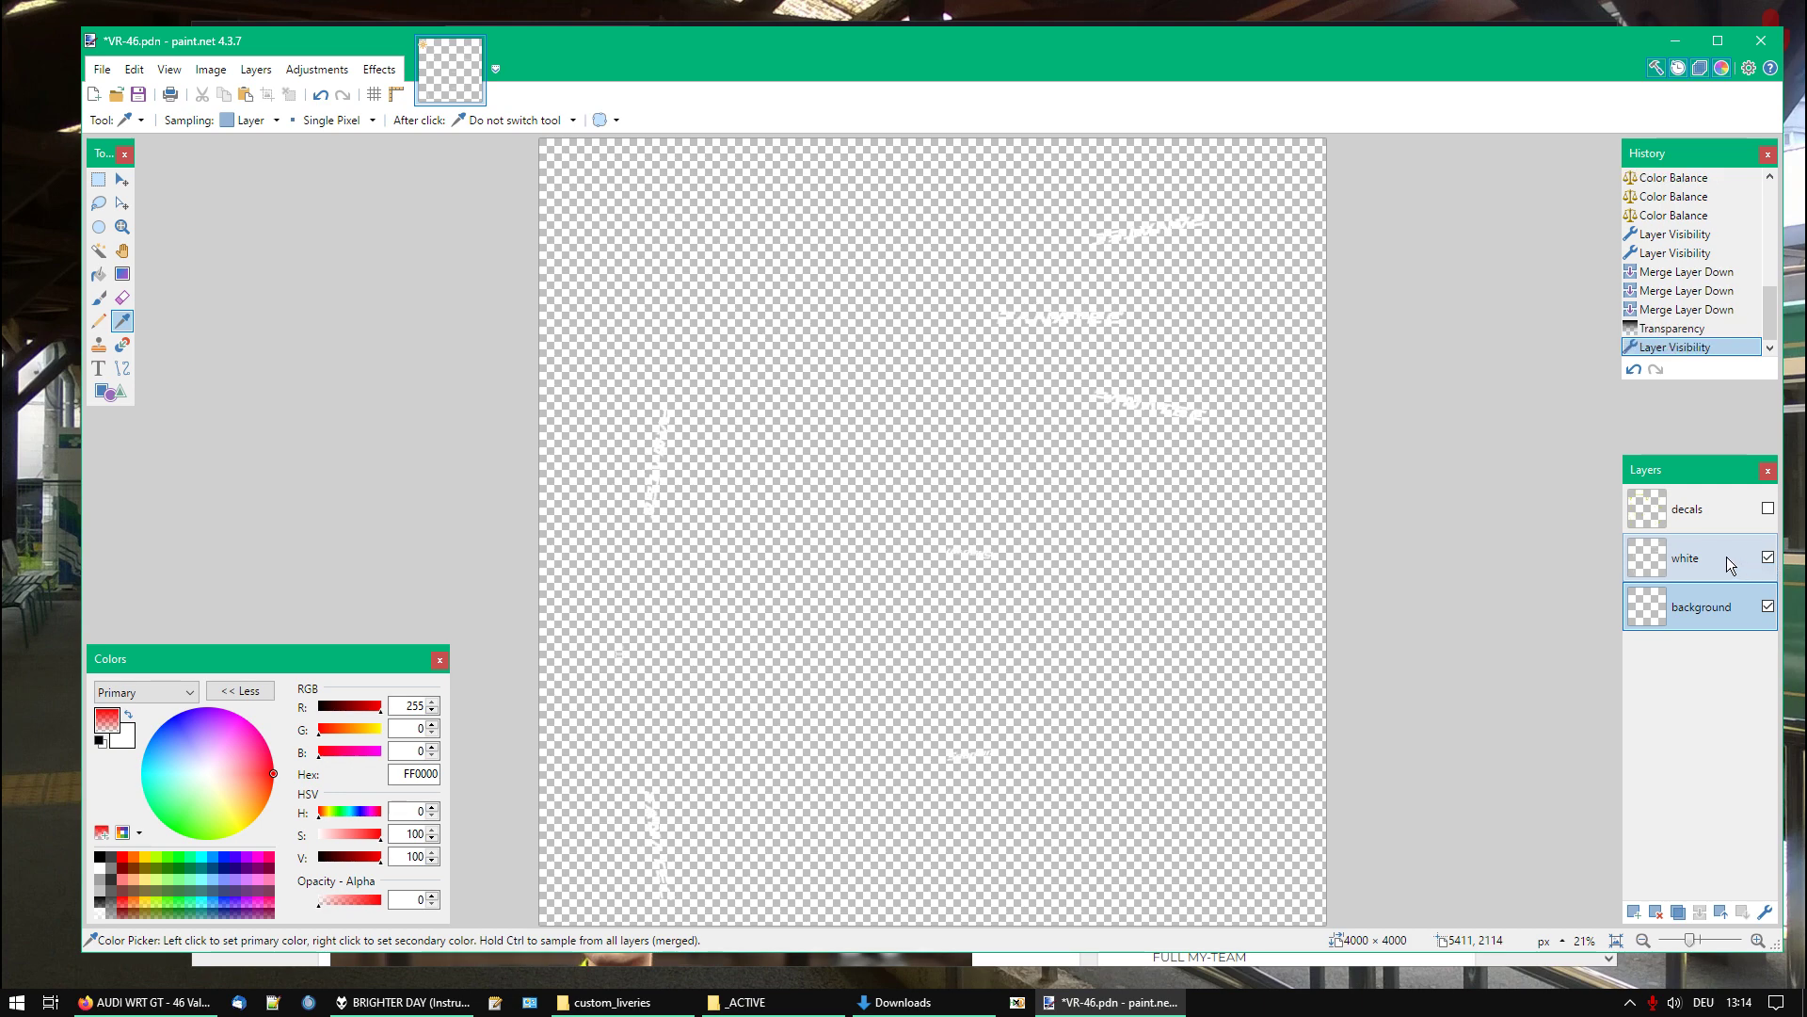
{"action": "left_click", "coordinate": [1732, 566]}
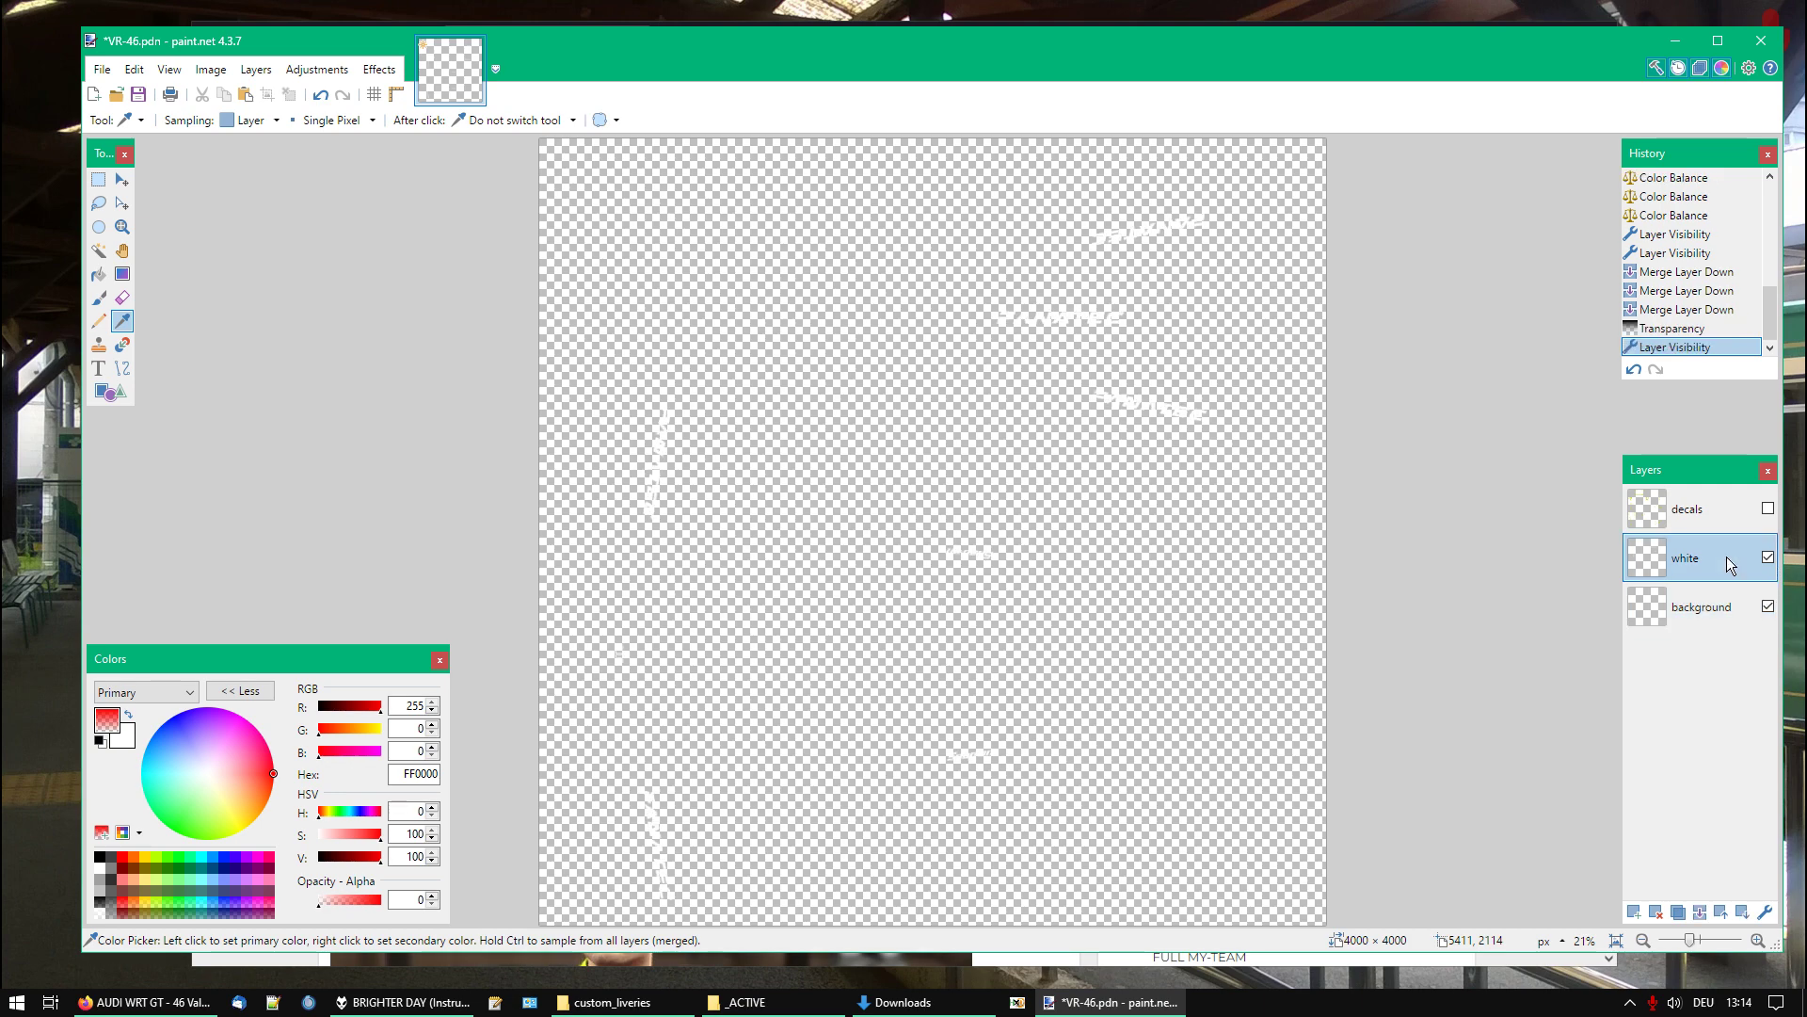
{"action": "left_click", "coordinate": [332, 72]}
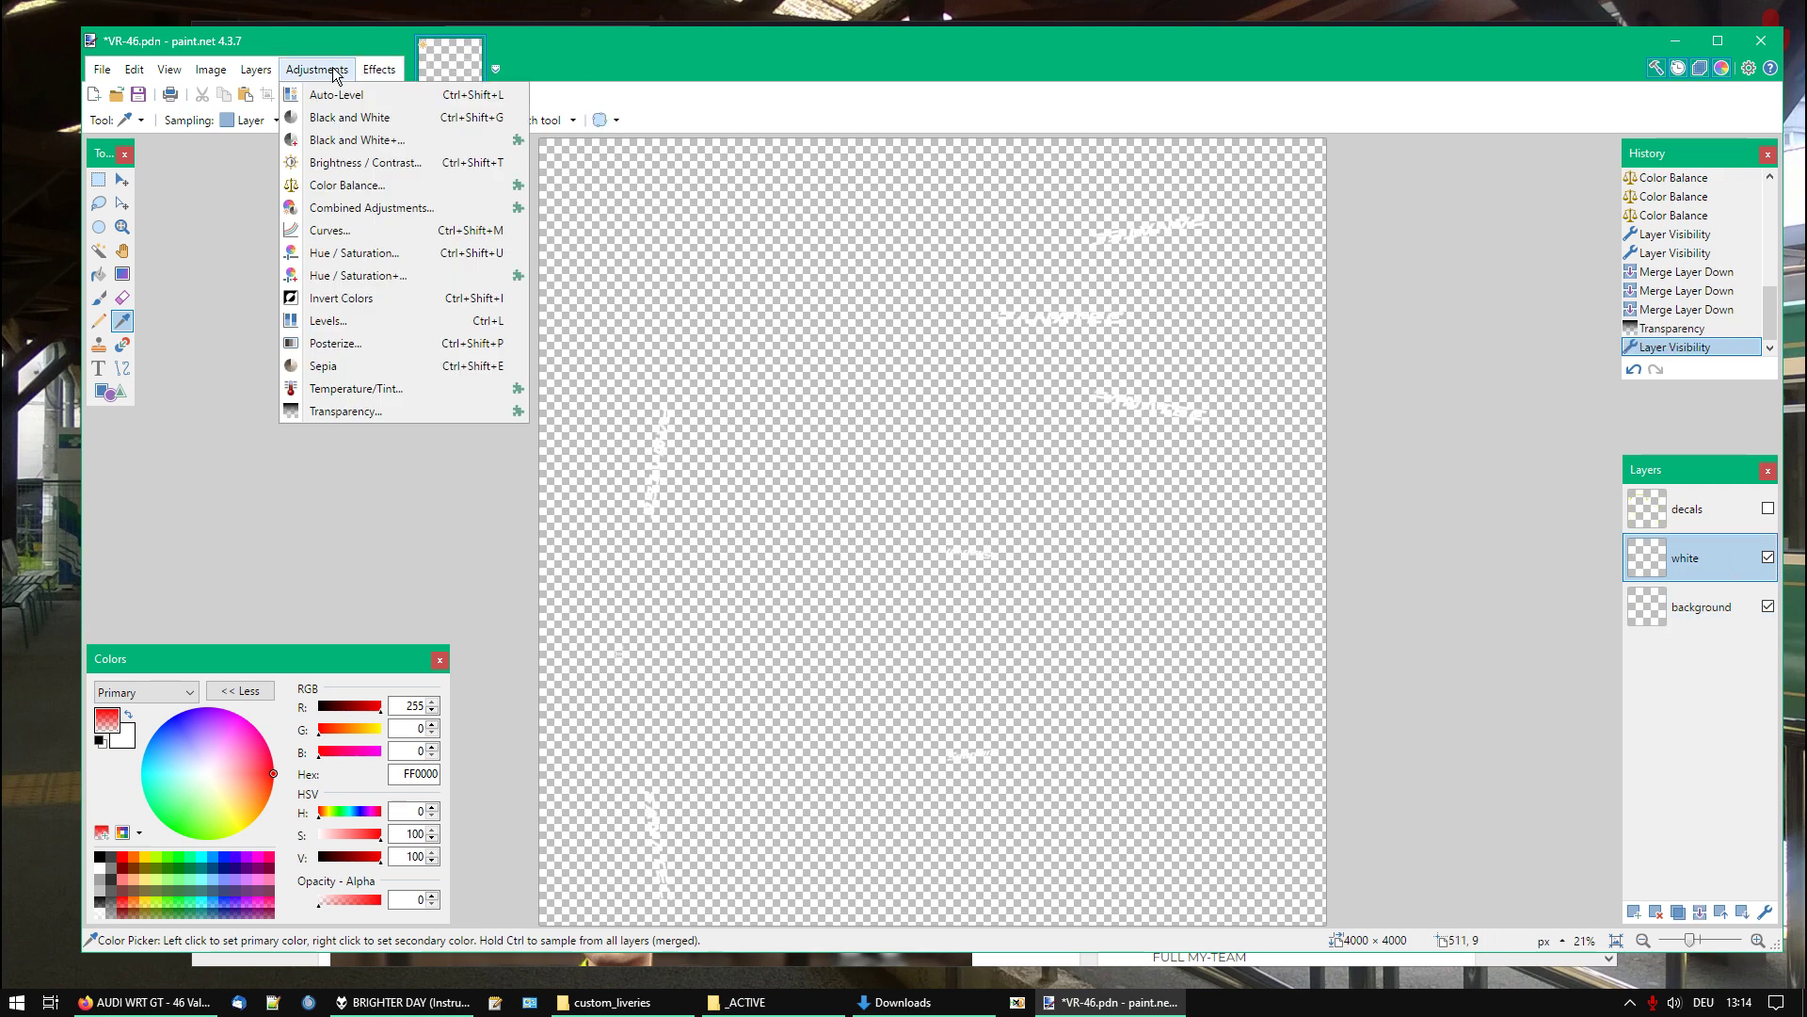
{"action": "left_click", "coordinate": [369, 254]}
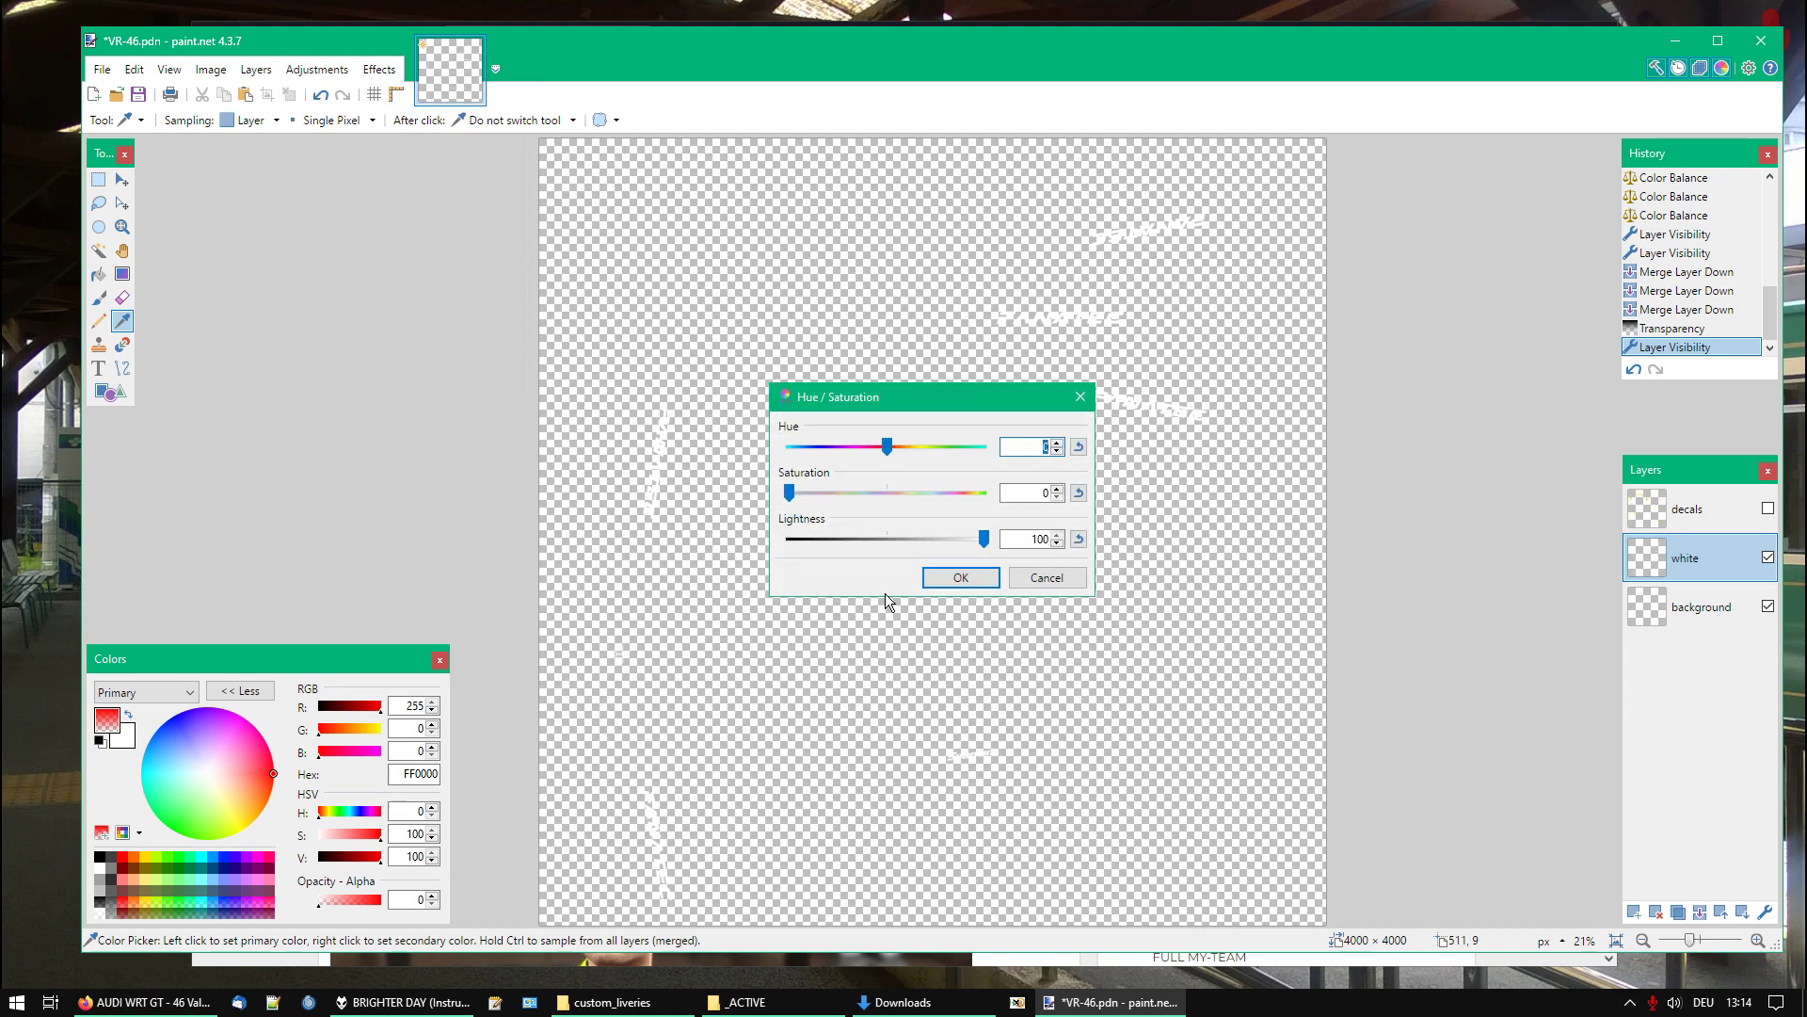
{"action": "left_click", "coordinate": [958, 573]}
Sample the canvas and the white lettering colour, then merge the white layer down into the background
{"action": "left_click", "coordinate": [833, 548]}
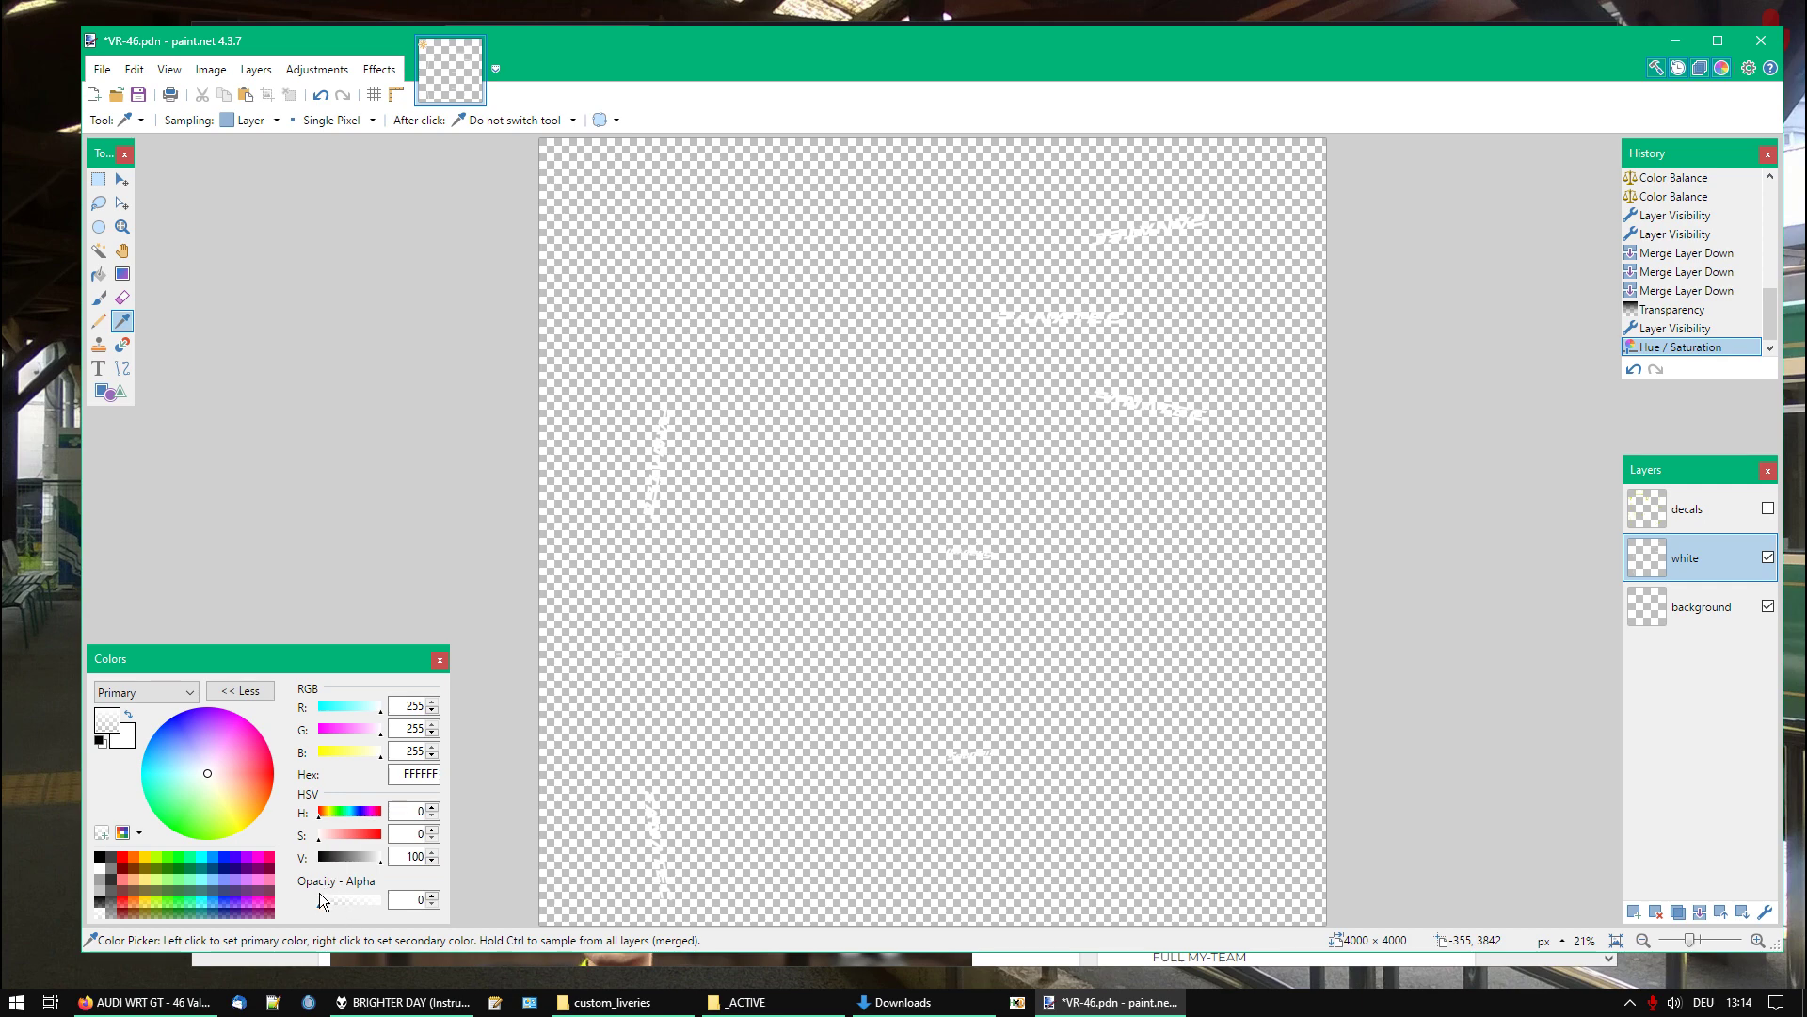
{"action": "left_click", "coordinate": [1173, 401]}
{"action": "left_click", "coordinate": [1700, 911]}
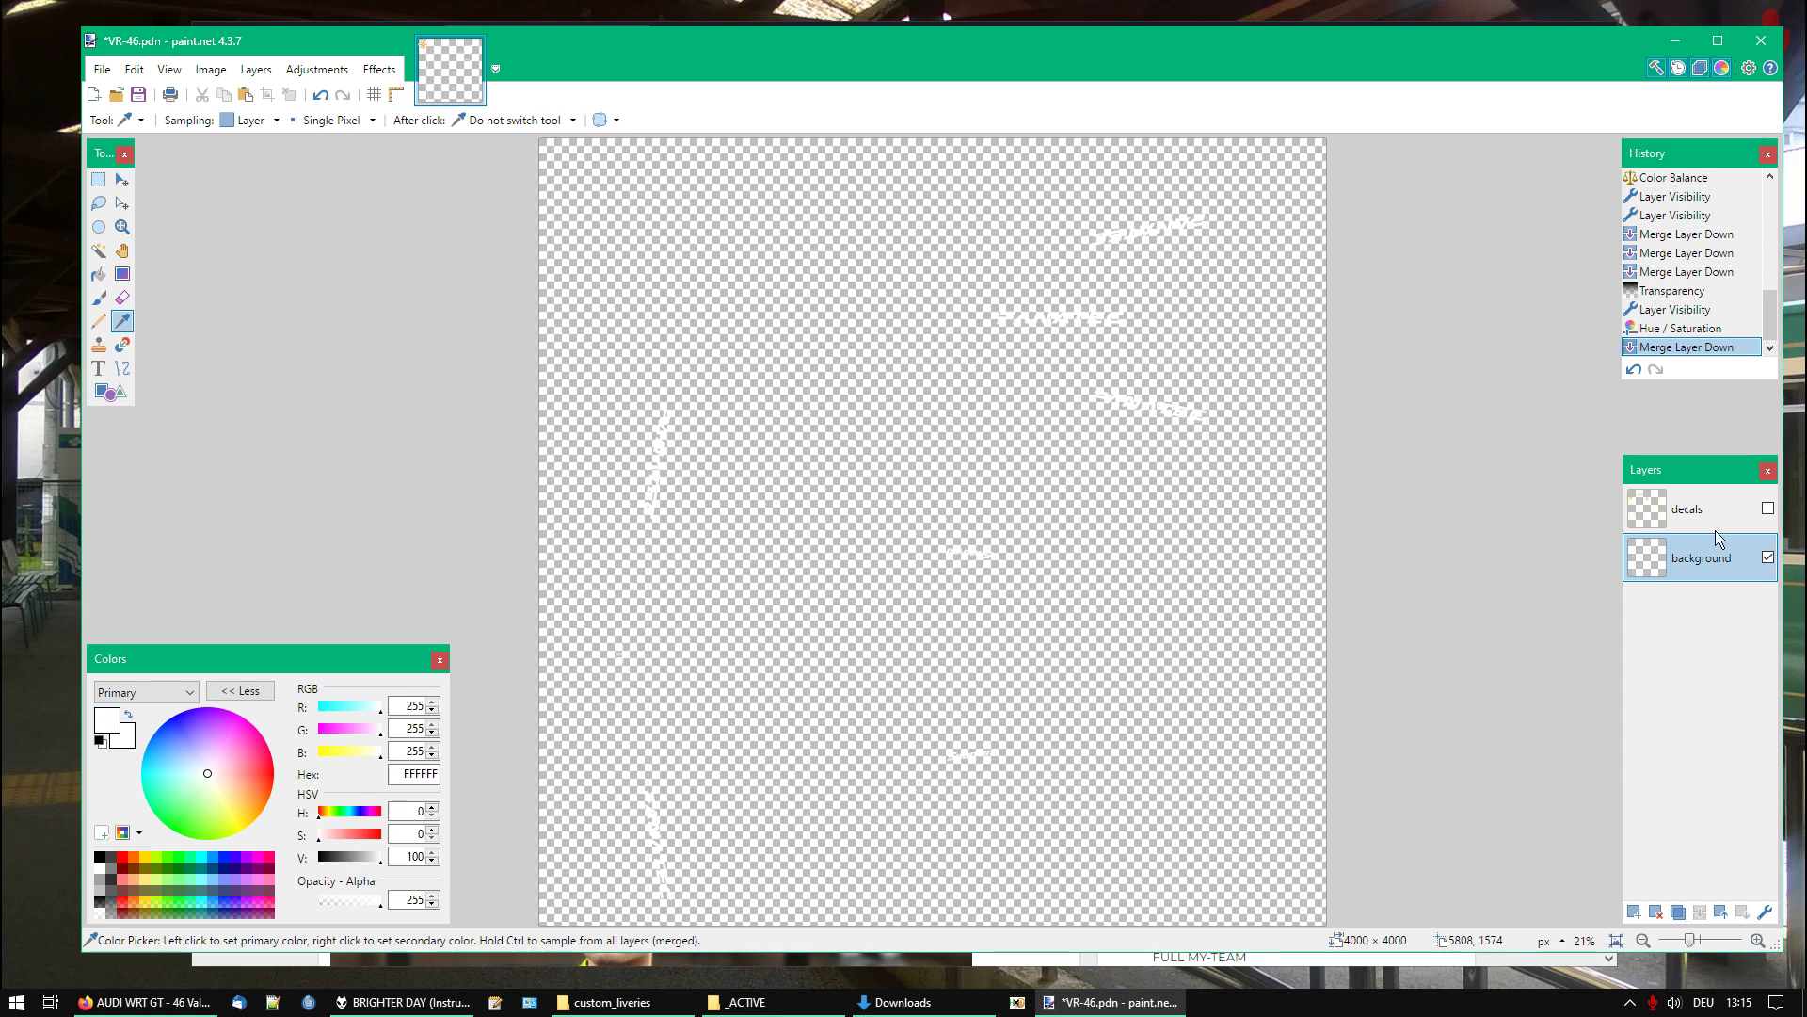
Show and select the decals layer, and set the primary colour to black with alpha 0
{"action": "left_click", "coordinate": [1767, 509]}
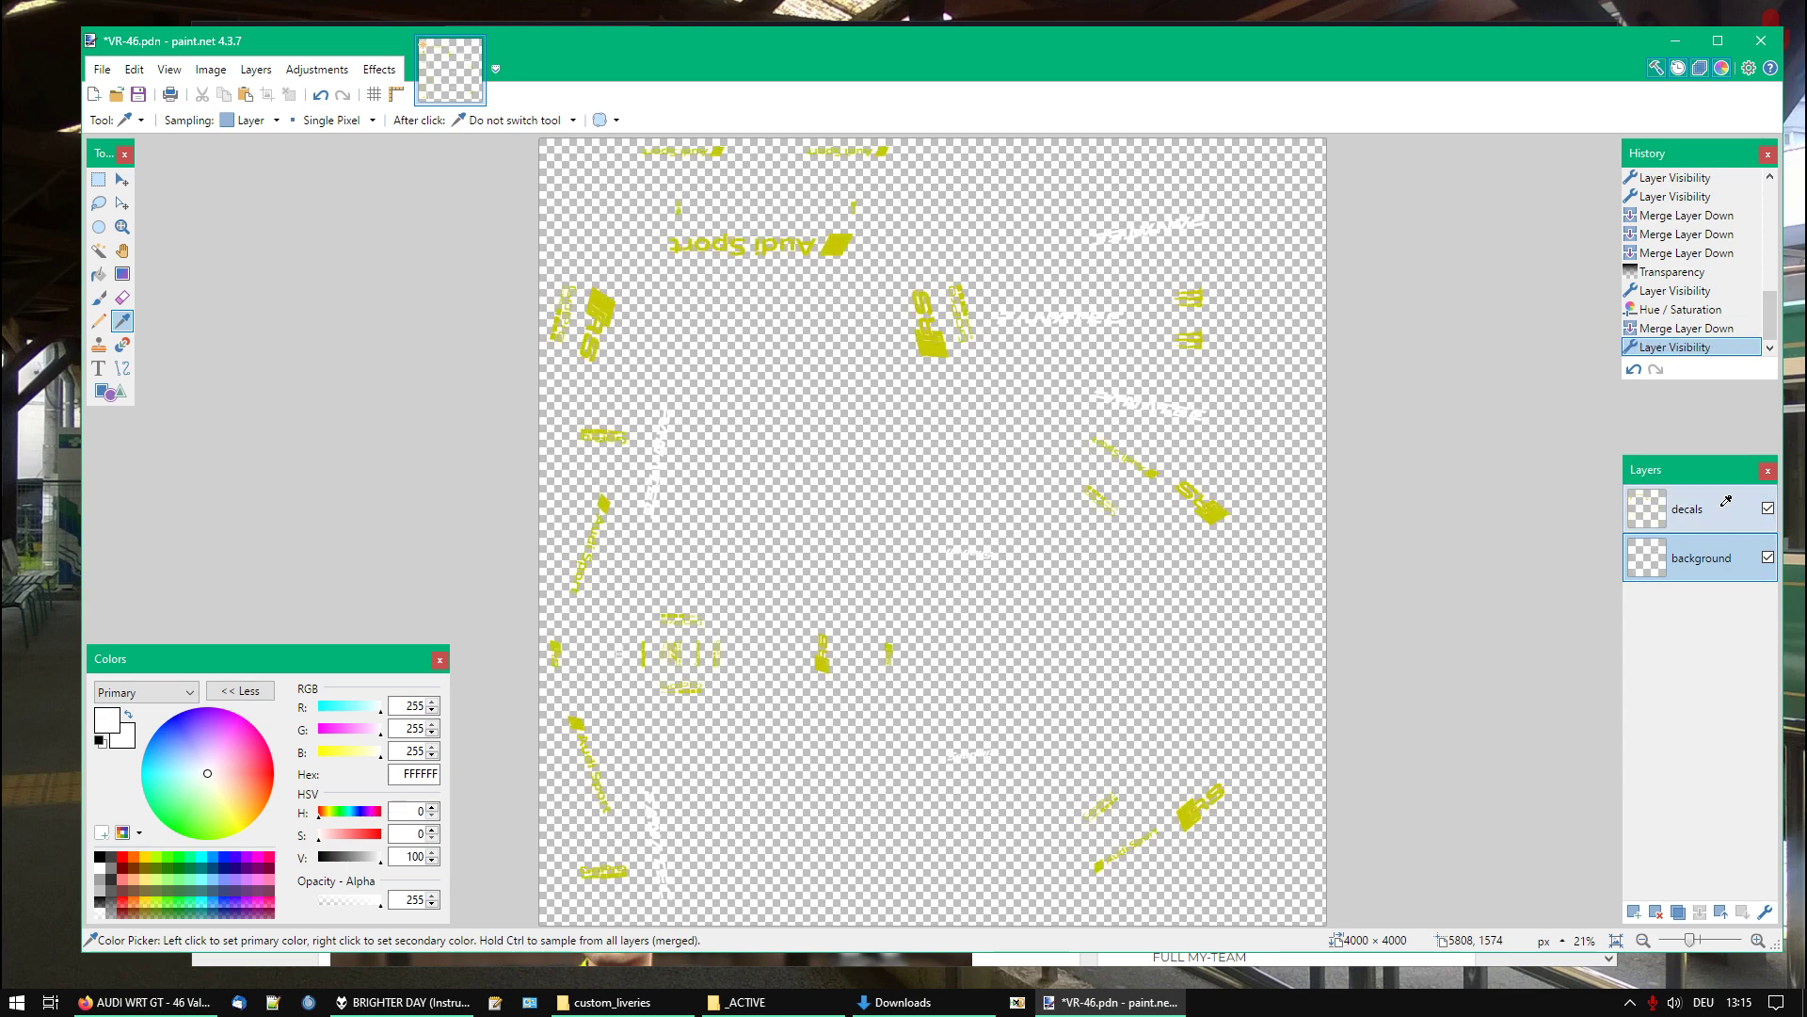
{"action": "left_click", "coordinate": [1726, 511]}
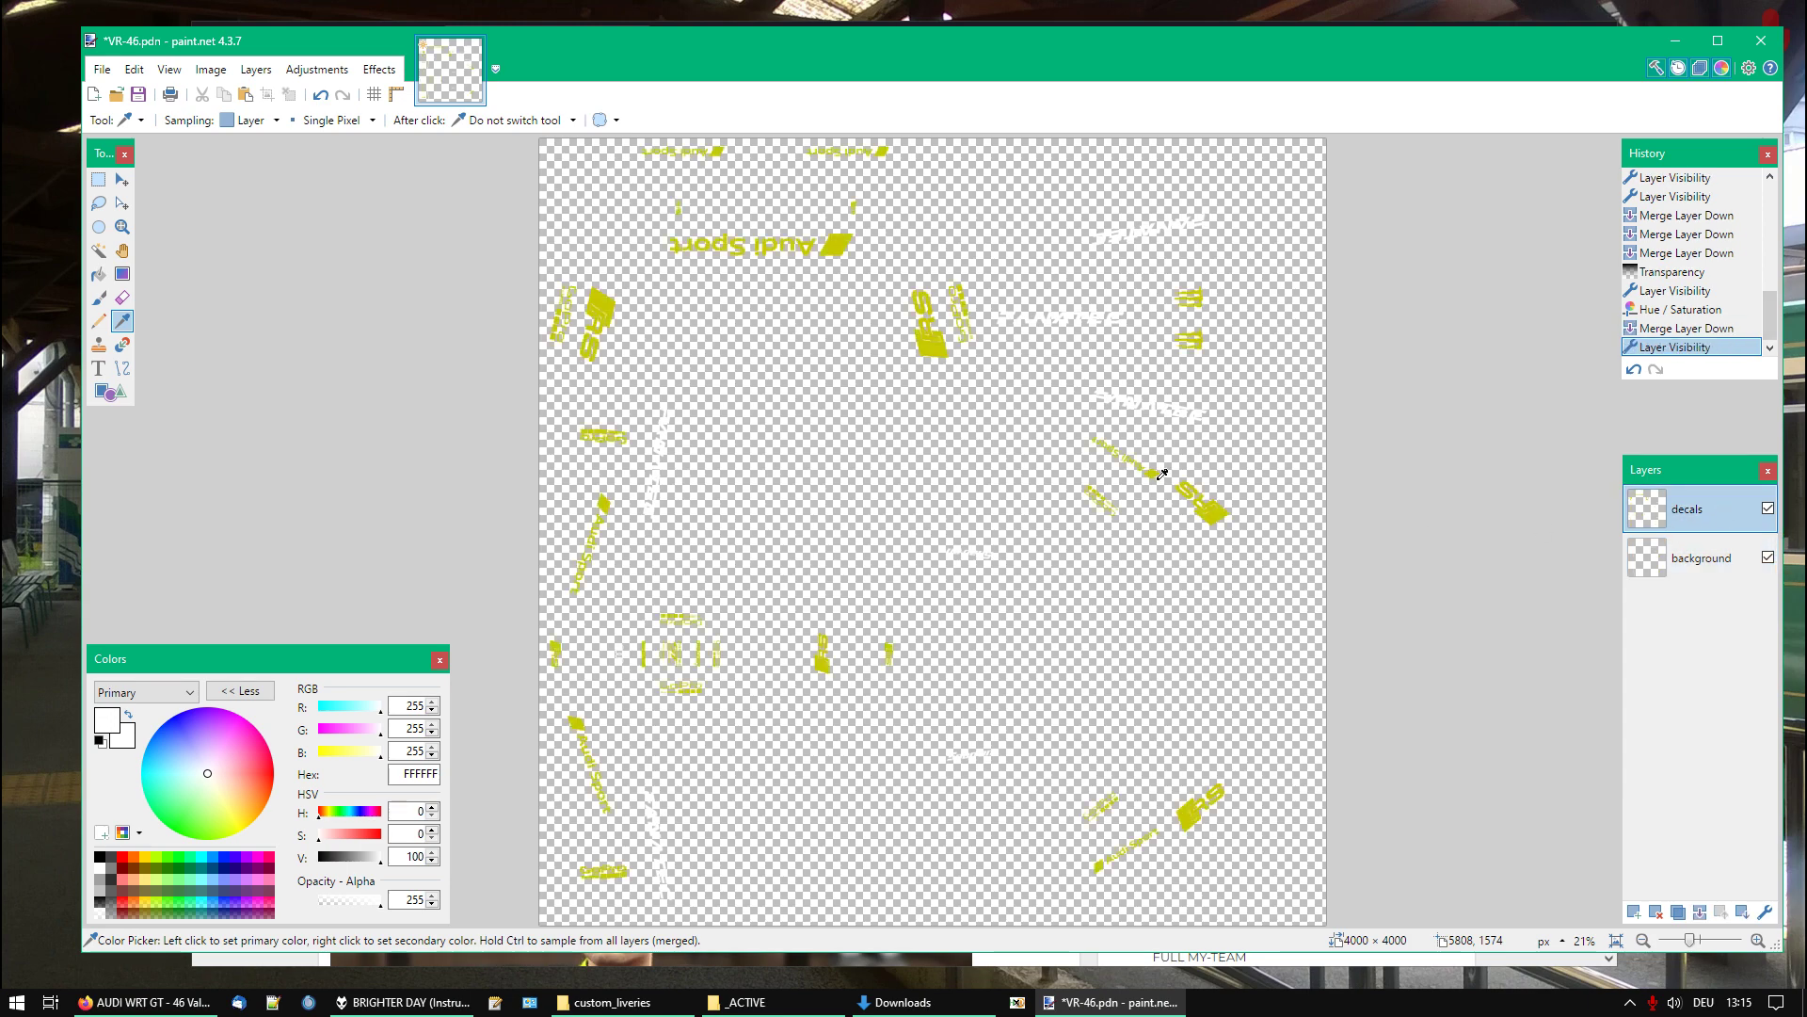
{"action": "left_click", "coordinate": [100, 858]}
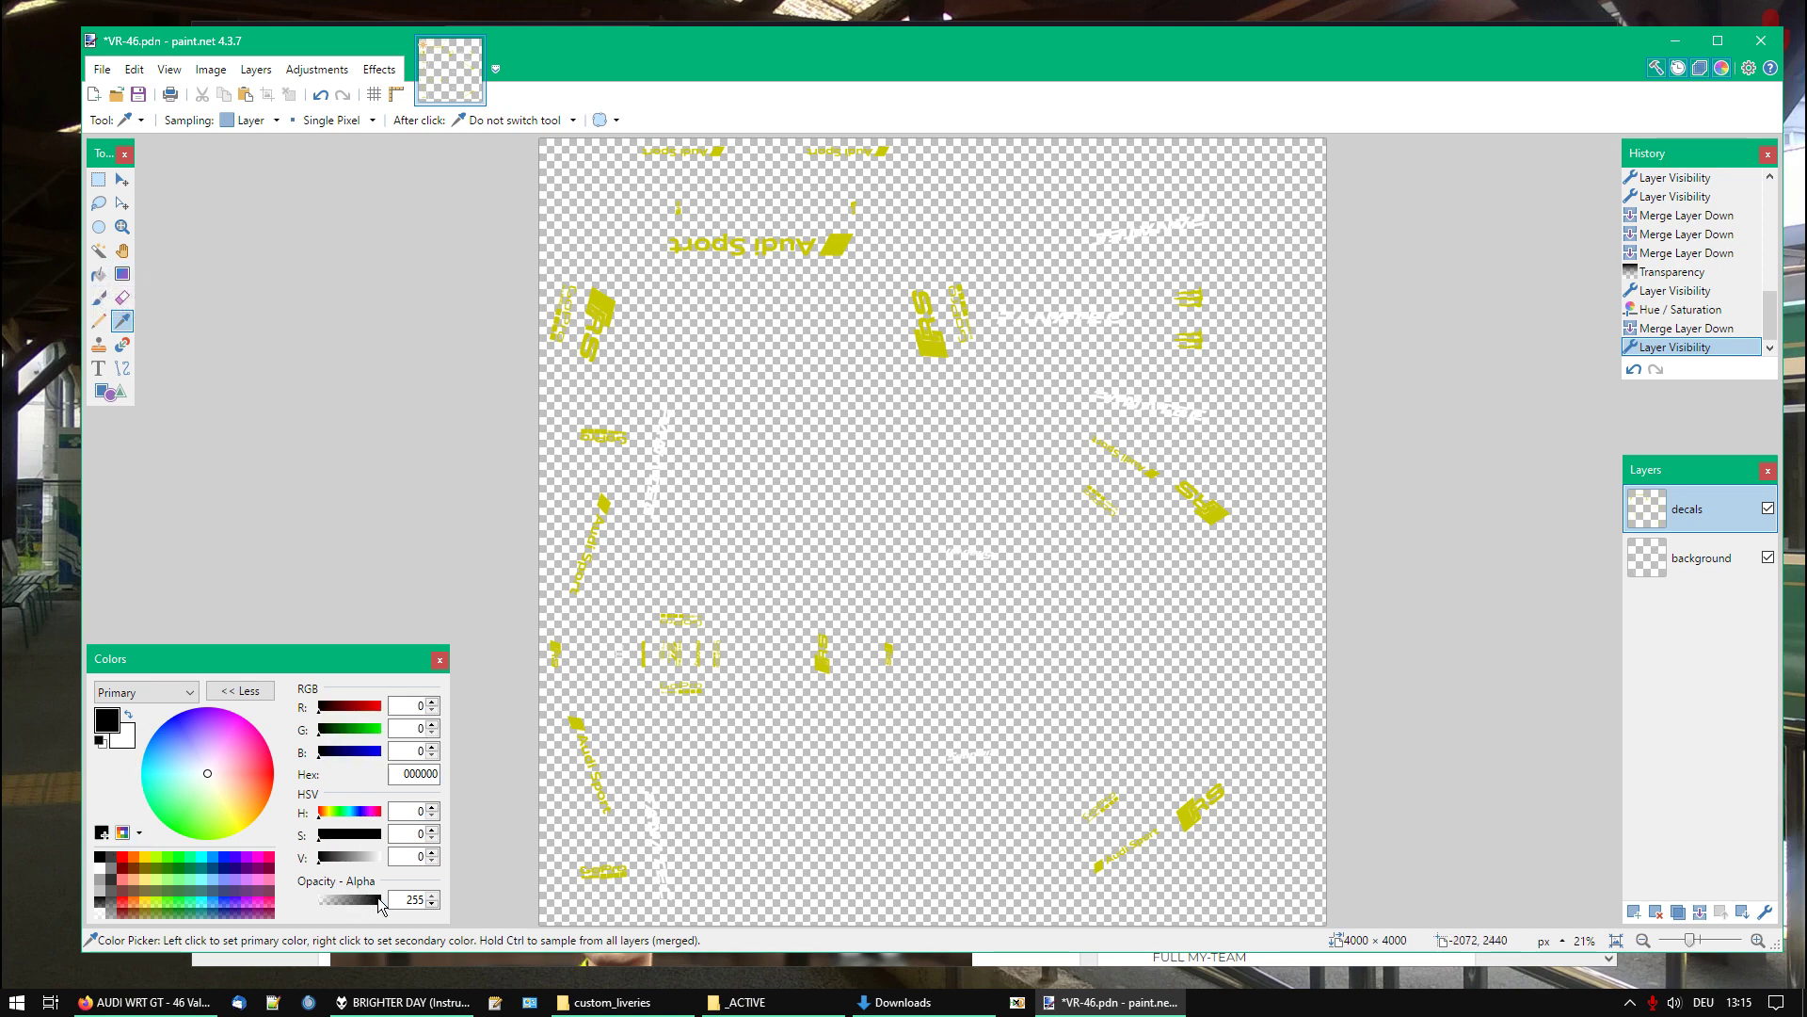
{"action": "left_click_drag", "start_coordinate": [380, 902], "coordinate": [319, 900]}
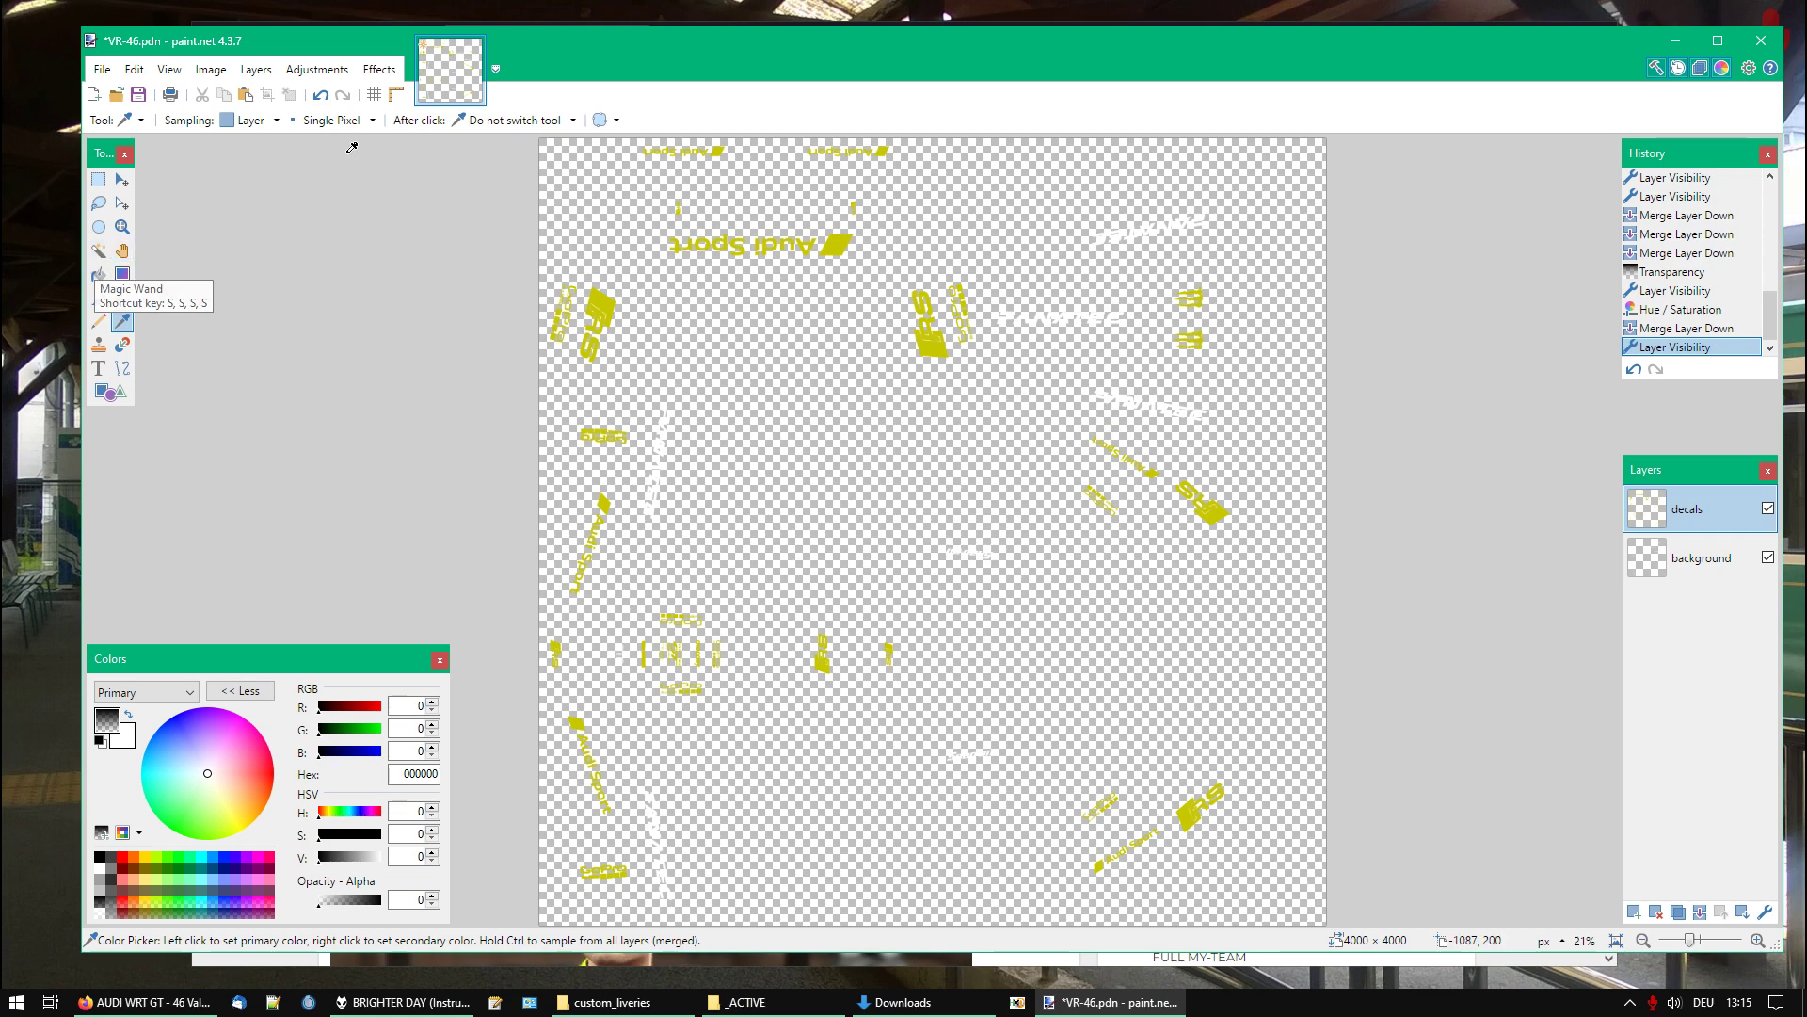
Whiten the yellow decals with Hue / Saturation at Lightness 100, then hide the background layer
{"action": "left_click", "coordinate": [335, 79]}
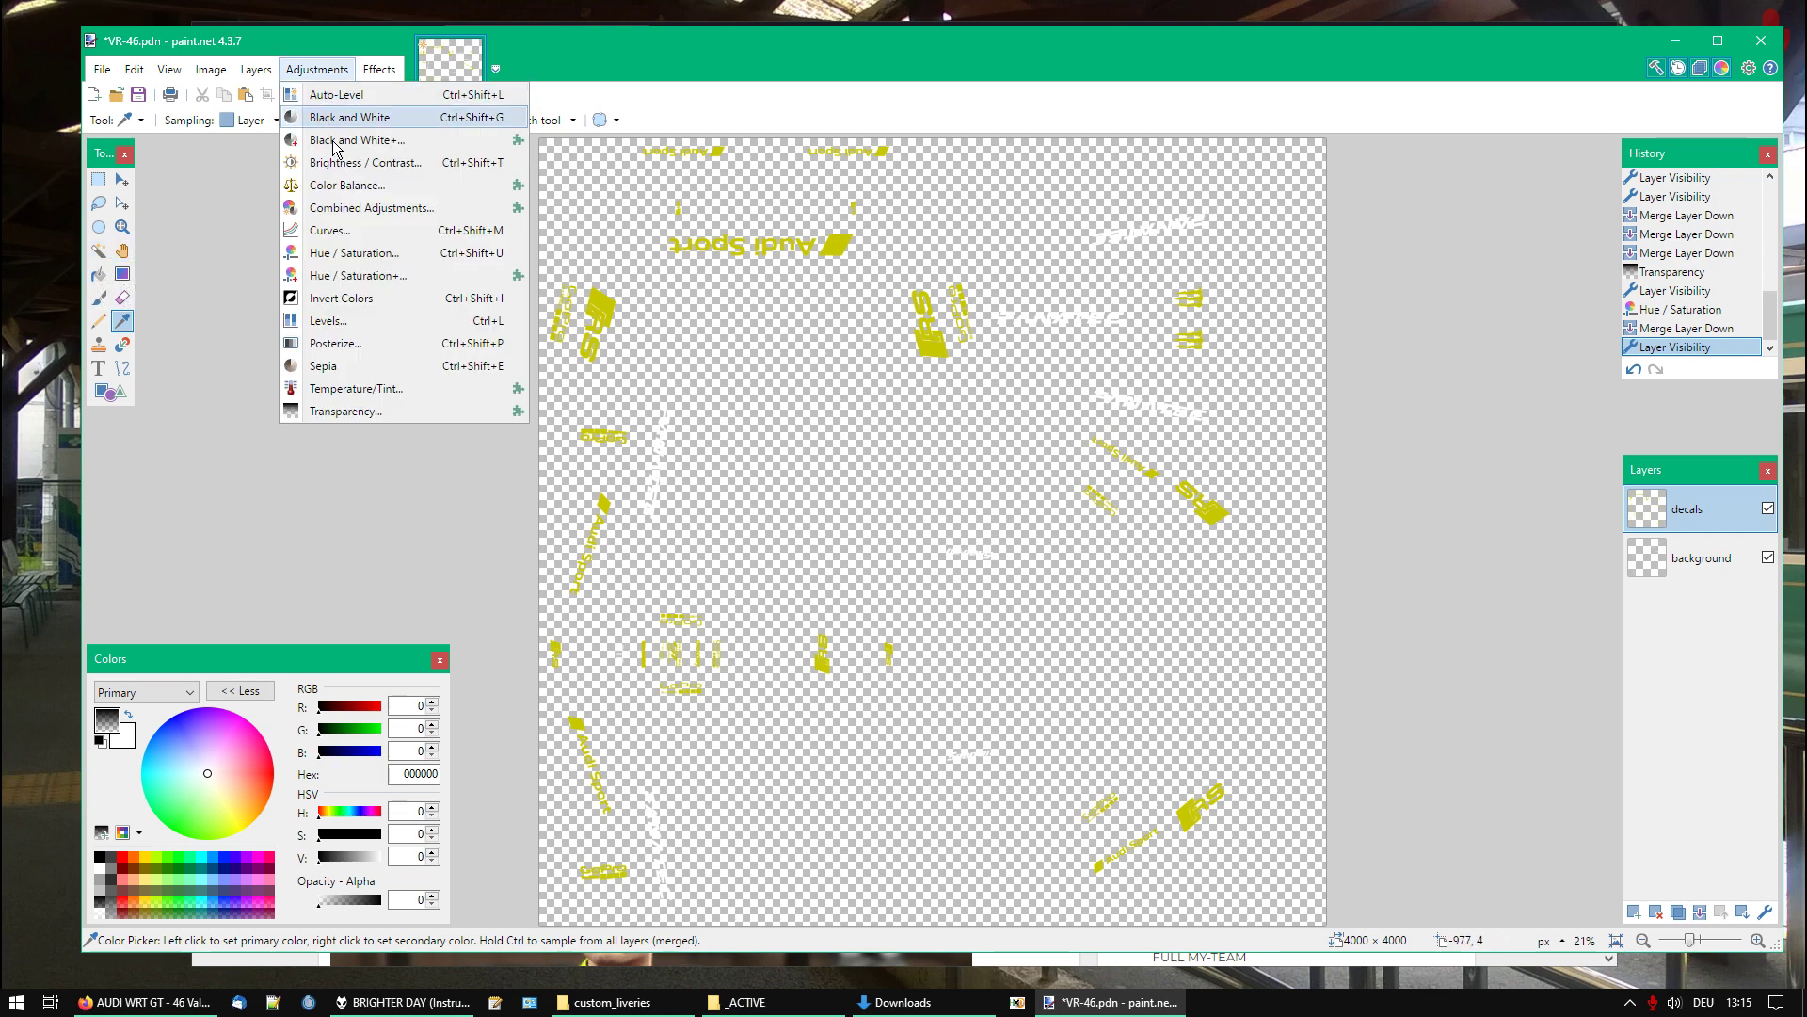
{"action": "left_click", "coordinate": [358, 252]}
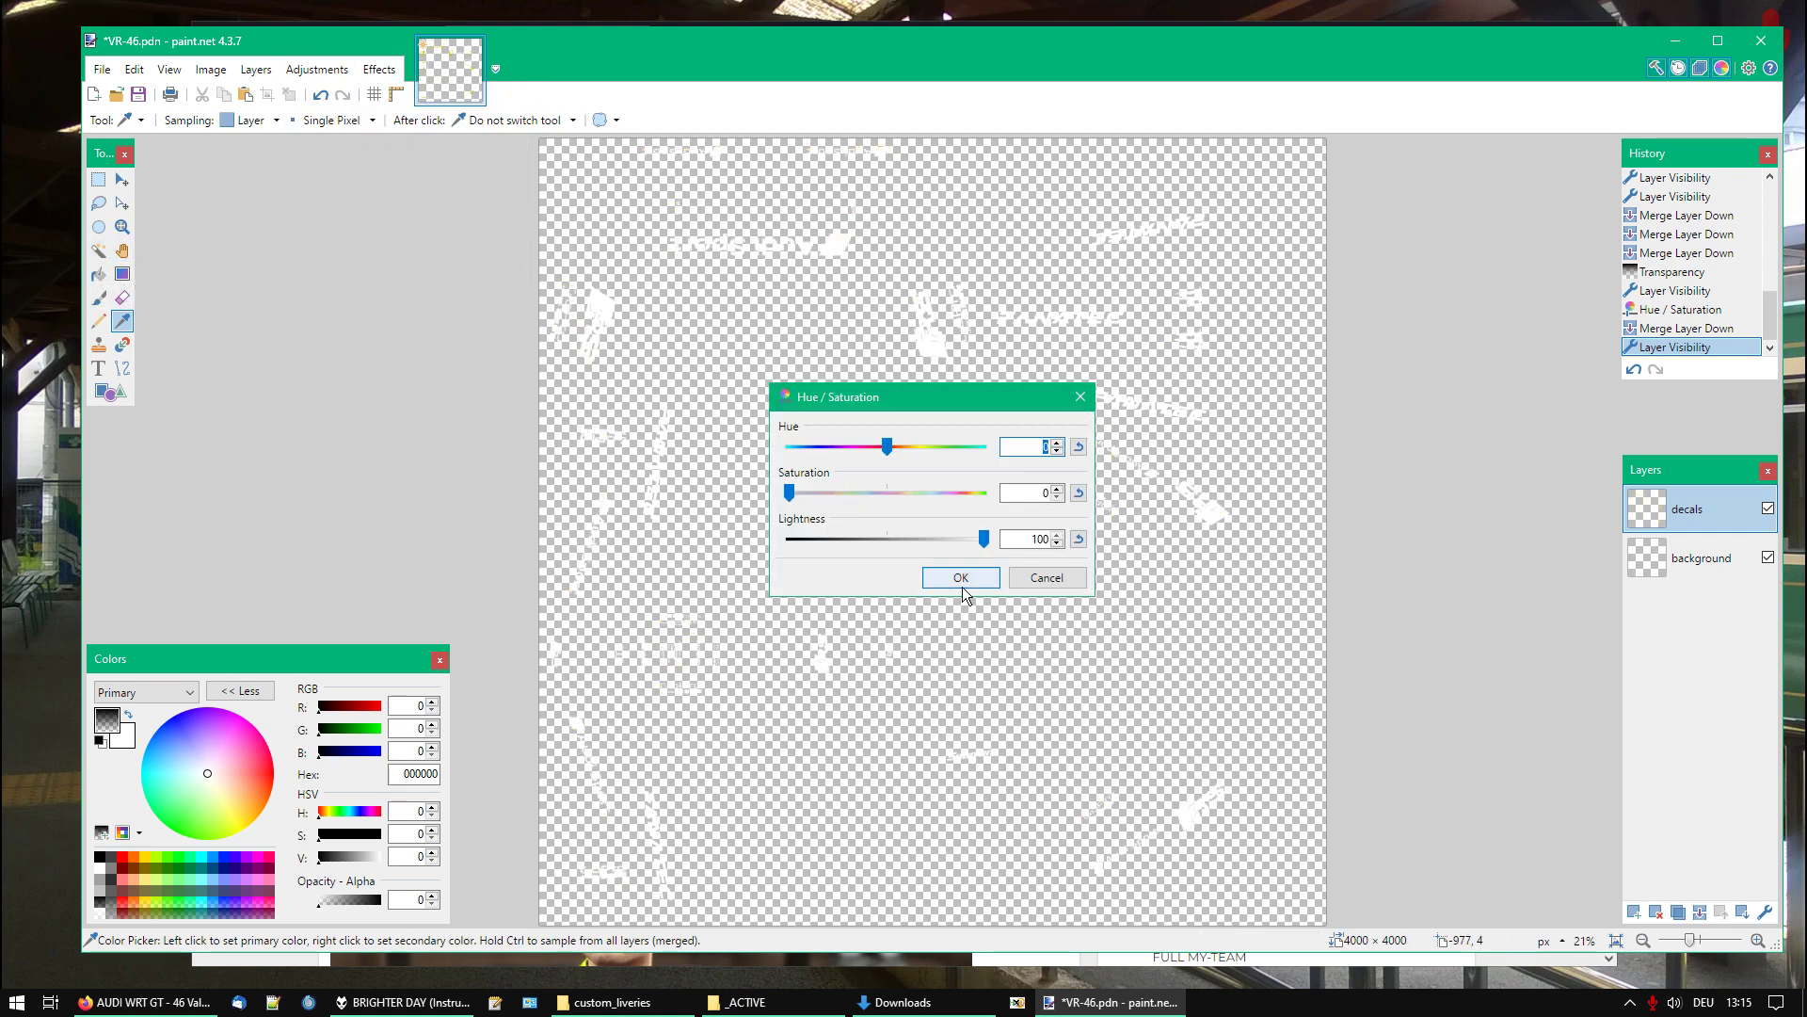
{"action": "left_click", "coordinate": [961, 580]}
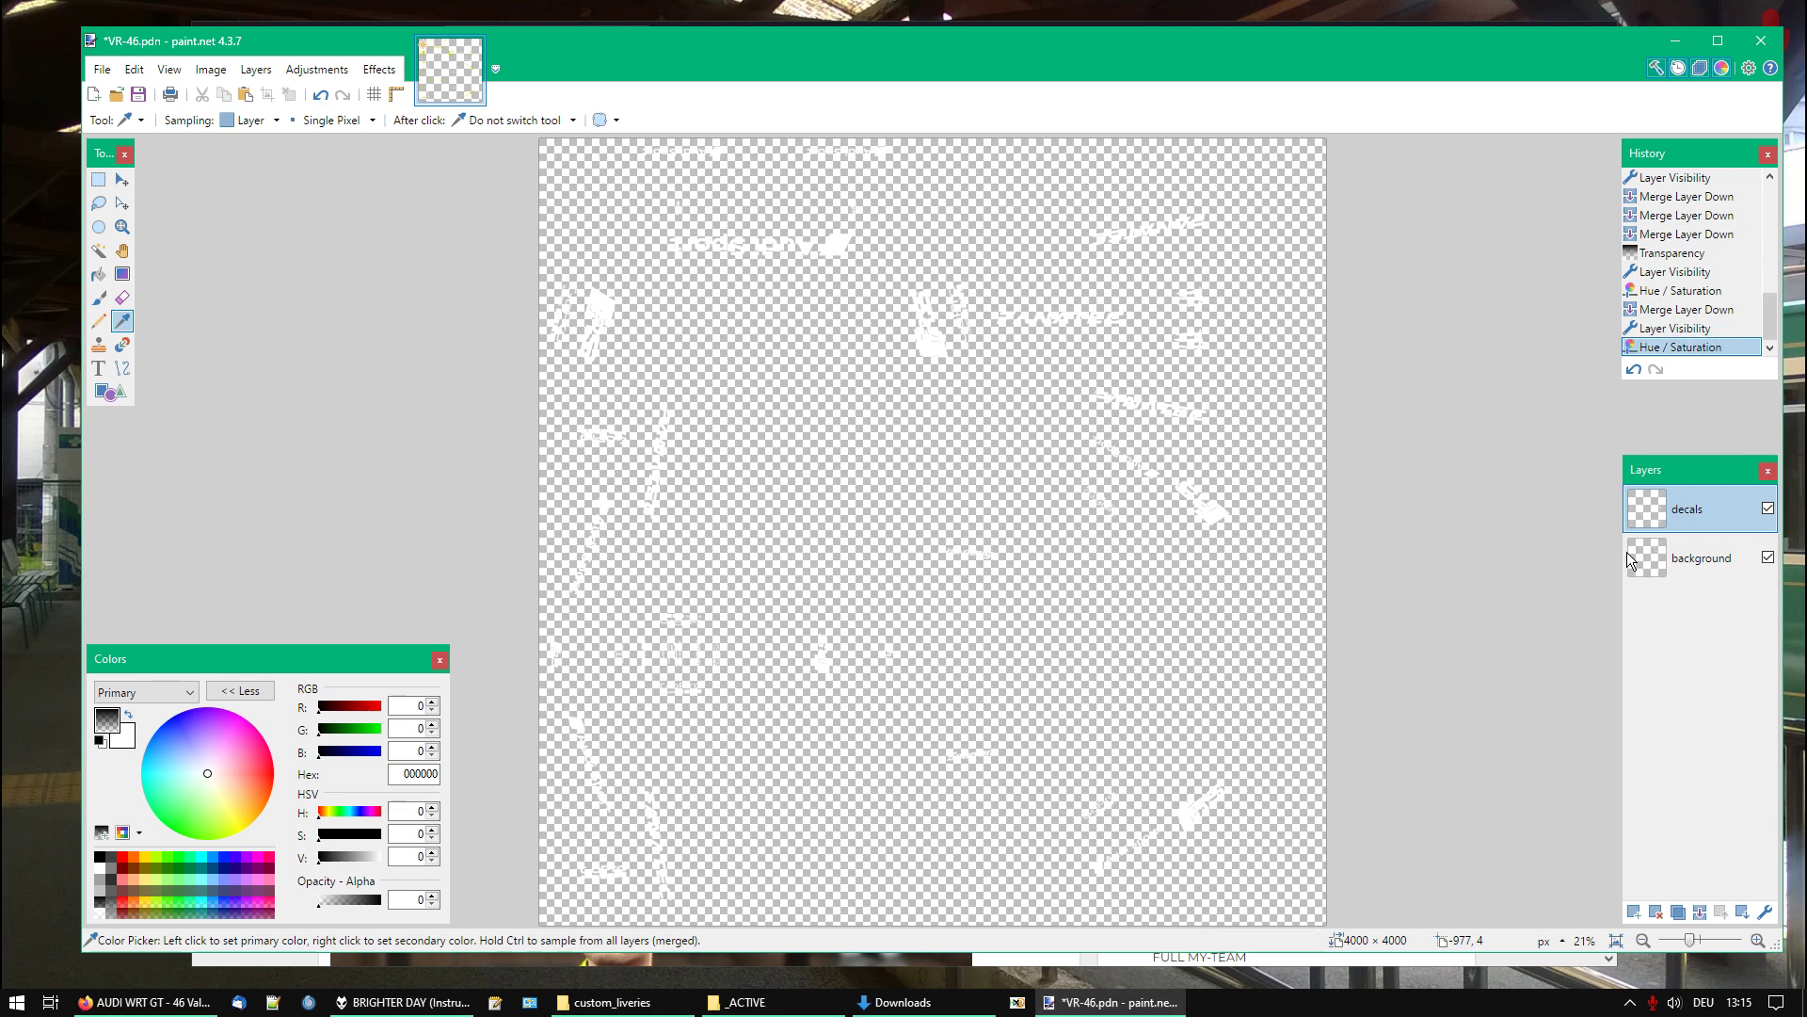
{"action": "left_click", "coordinate": [1768, 558]}
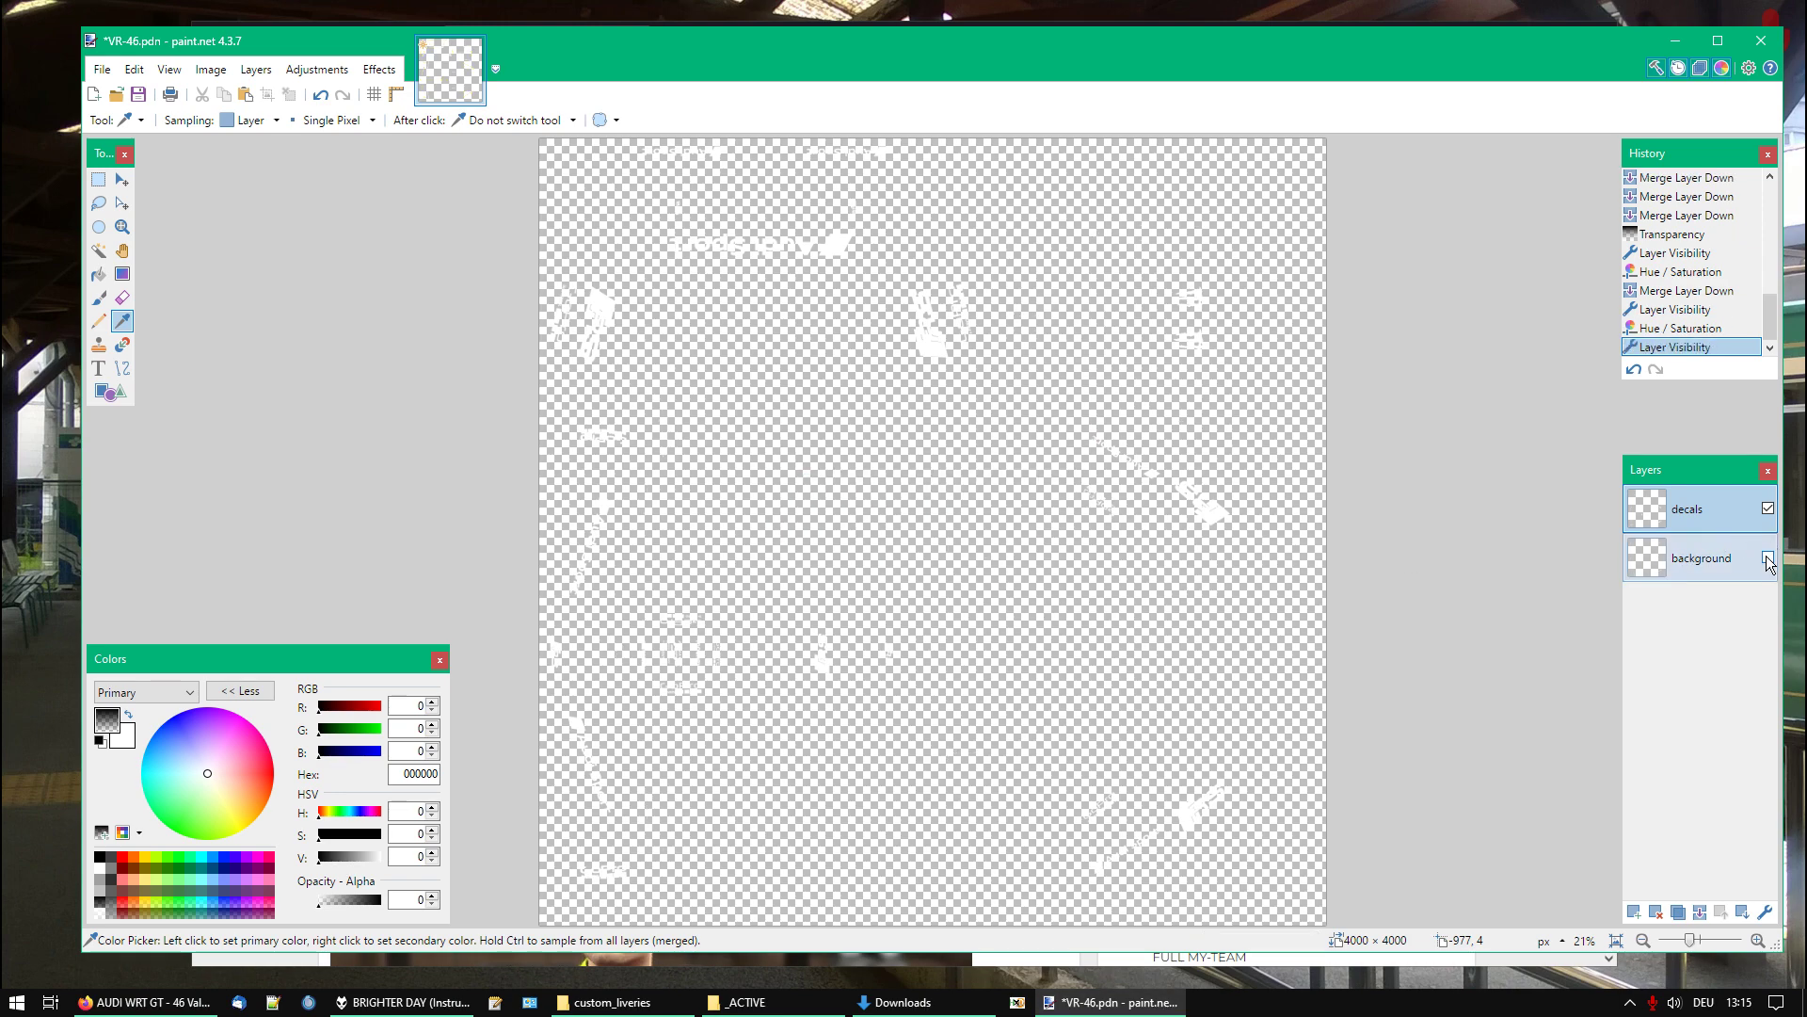
Select all the decal shapes across the canvas with the Magic Wand in global mode
{"action": "left_click", "coordinate": [97, 250]}
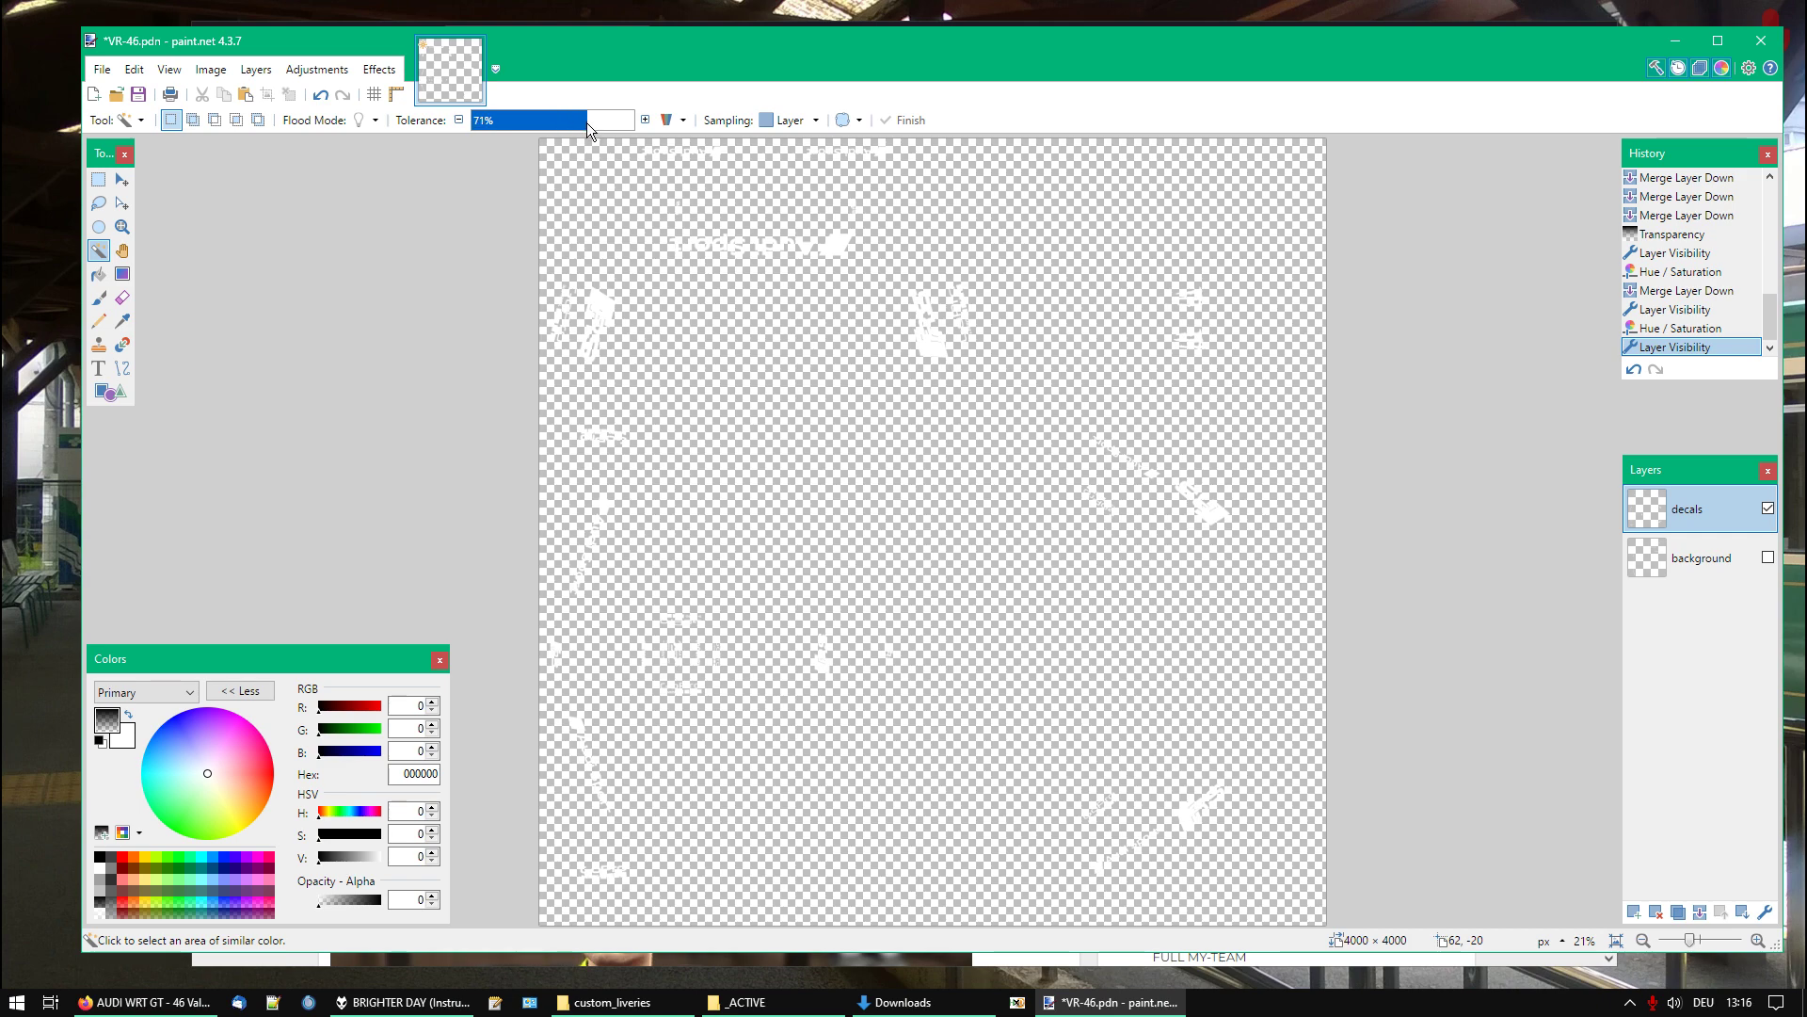
{"action": "left_click", "coordinate": [601, 299]}
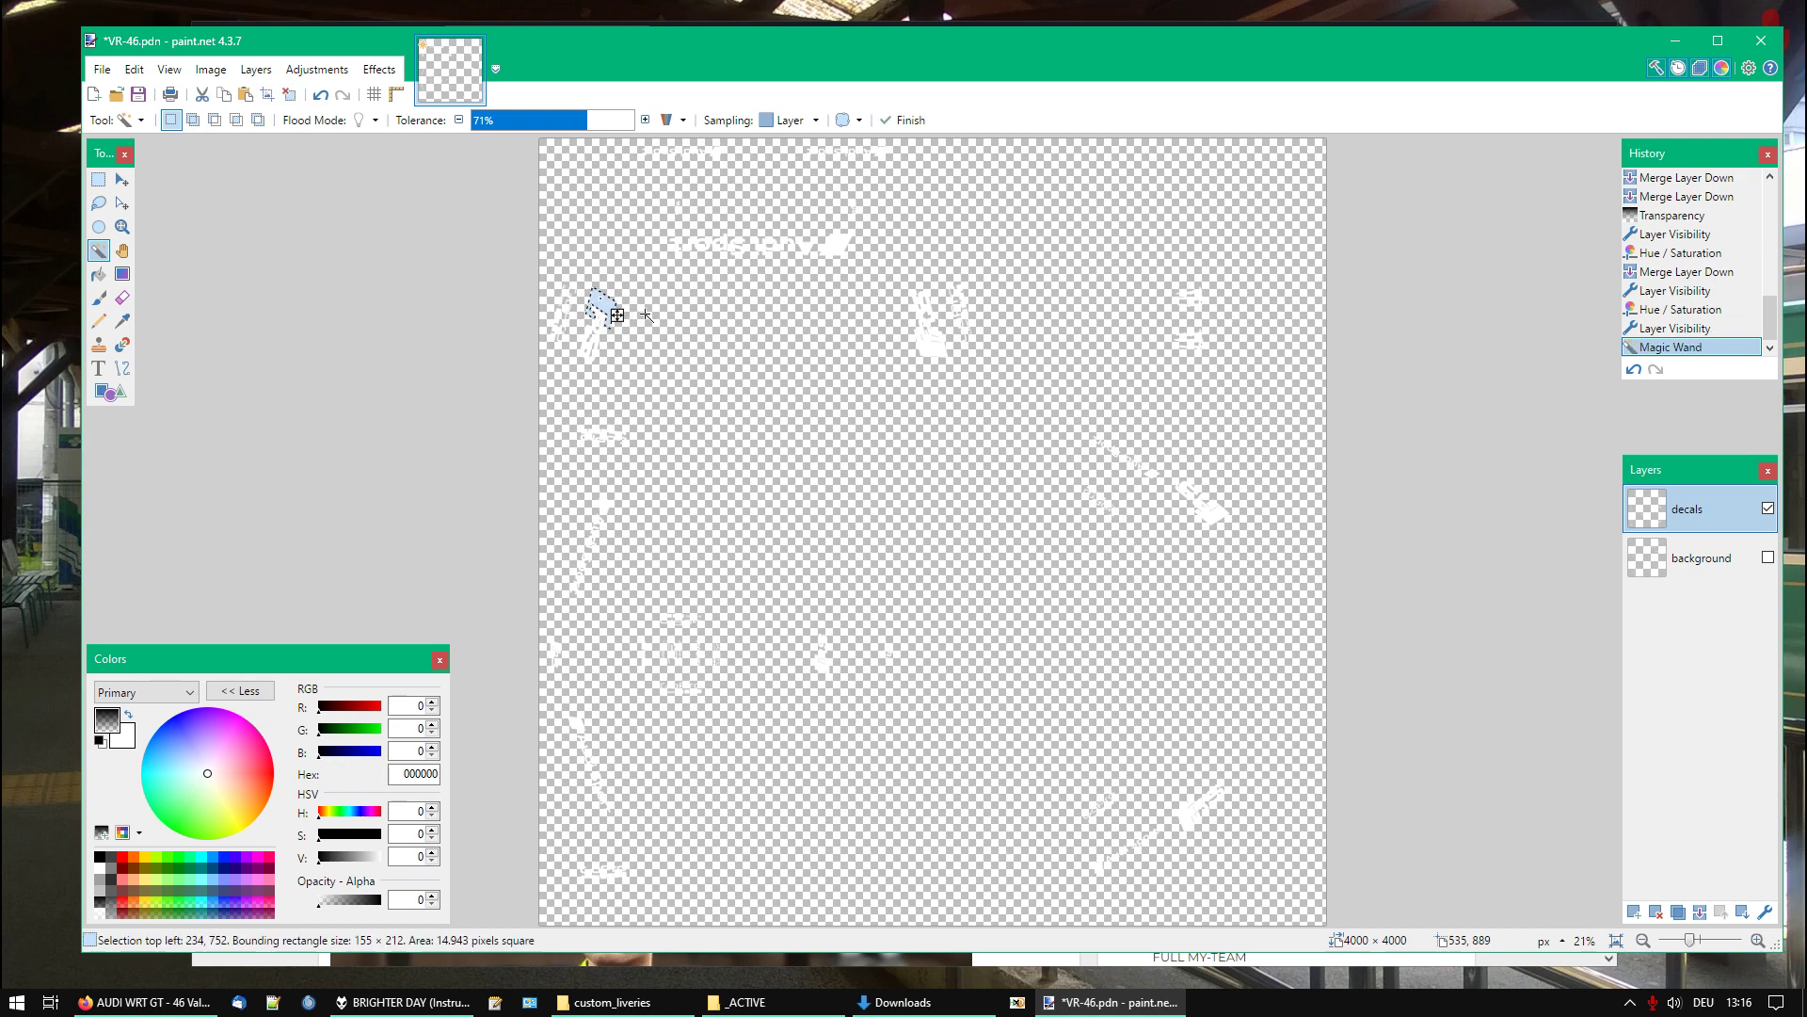
{"action": "key", "text": "ctrl+d"}
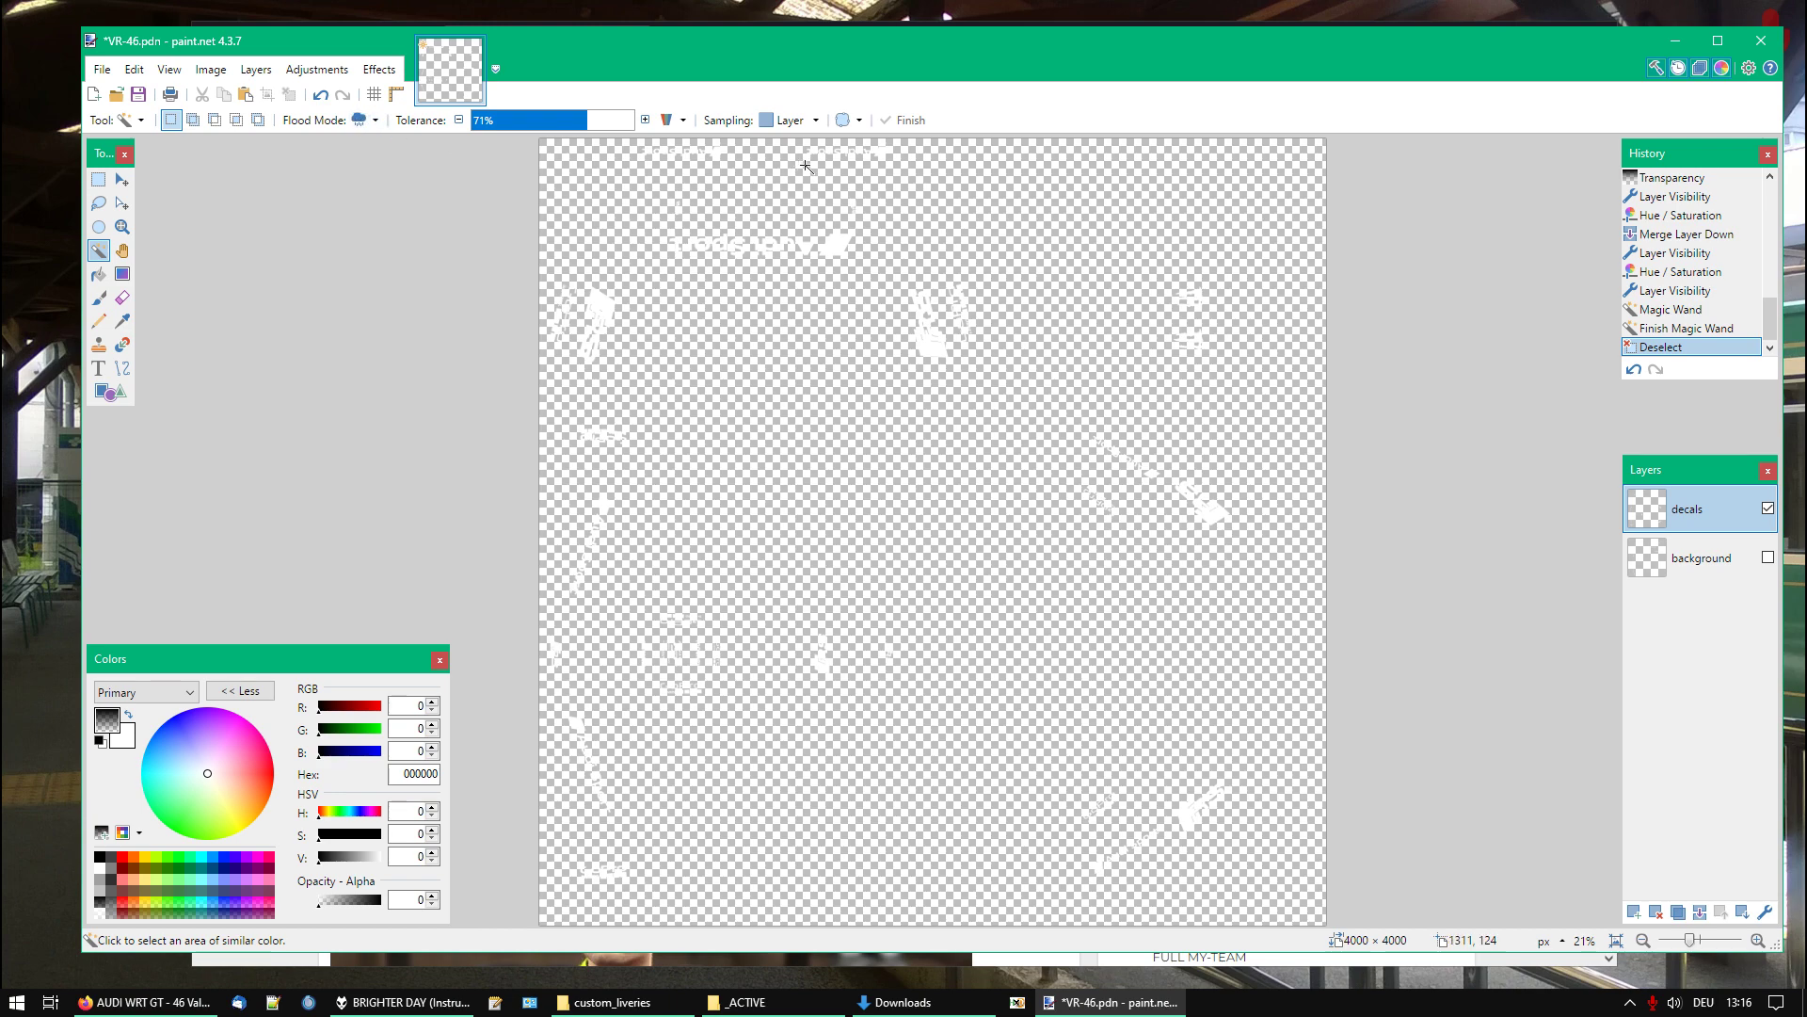
{"action": "left_click", "coordinate": [601, 299]}
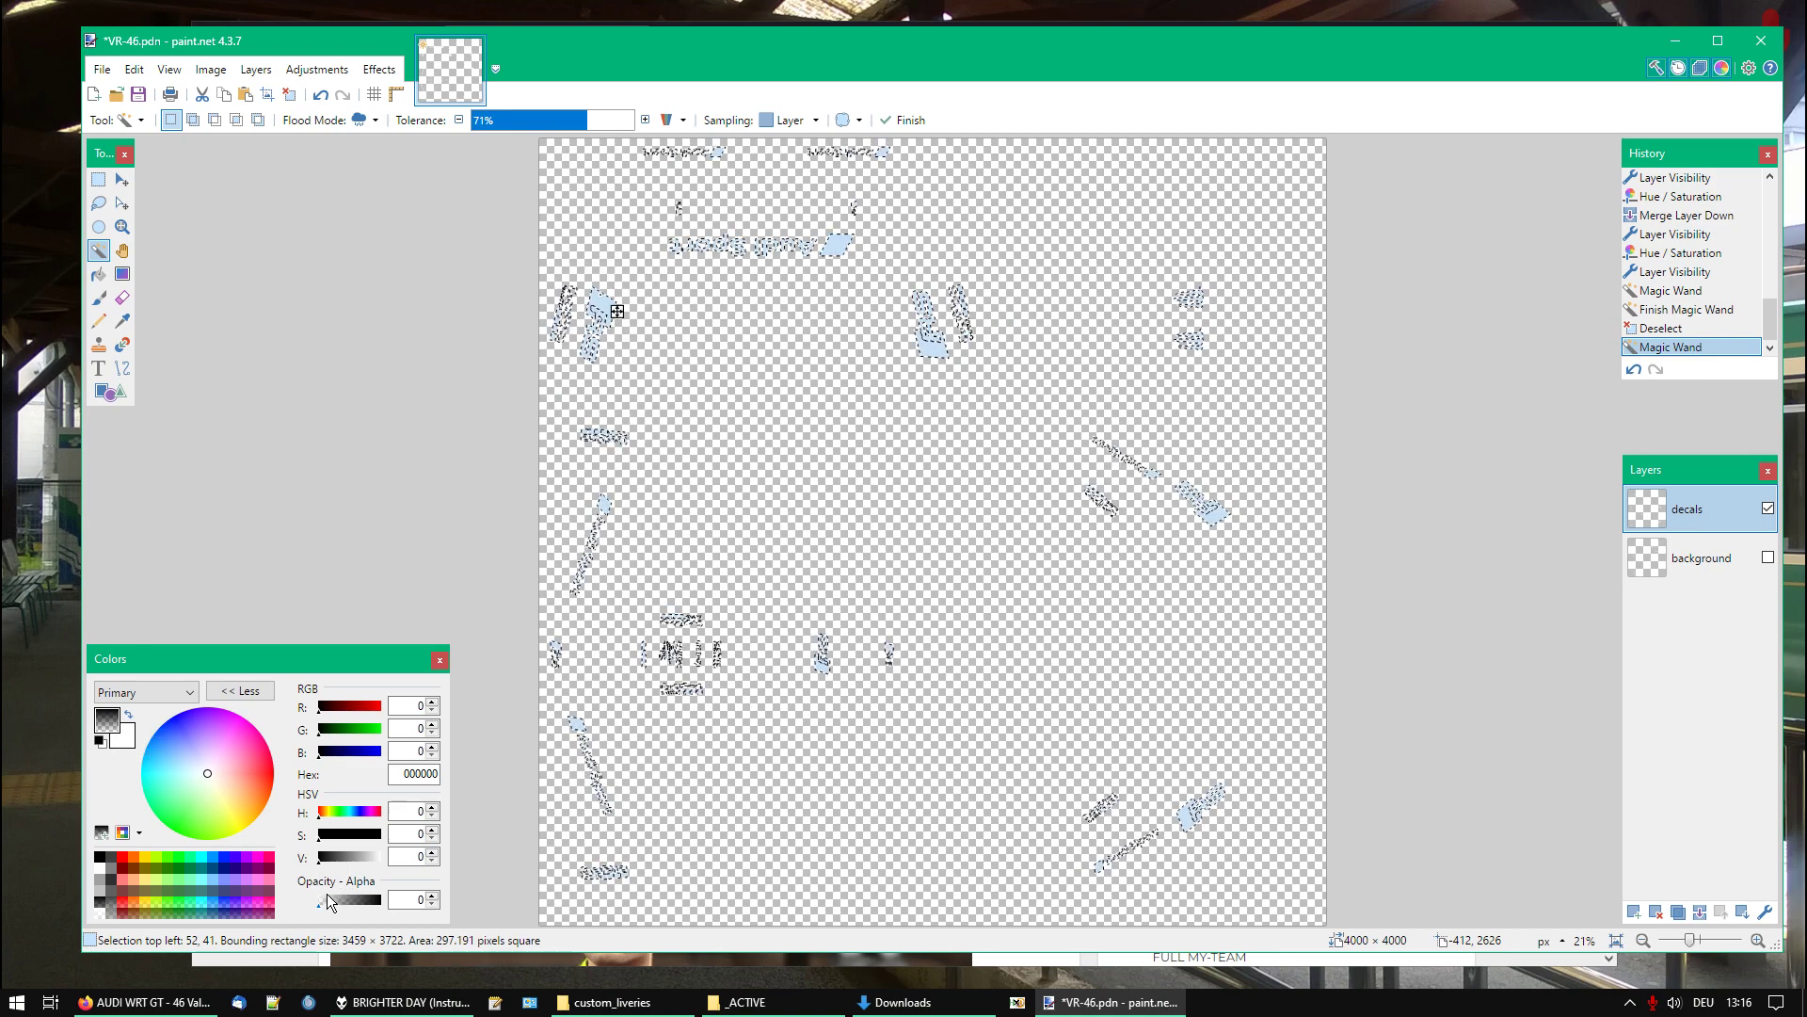
Fill the selected decal areas on the background layer, deselect, and delete the decals layer
{"action": "left_click", "coordinate": [1697, 562]}
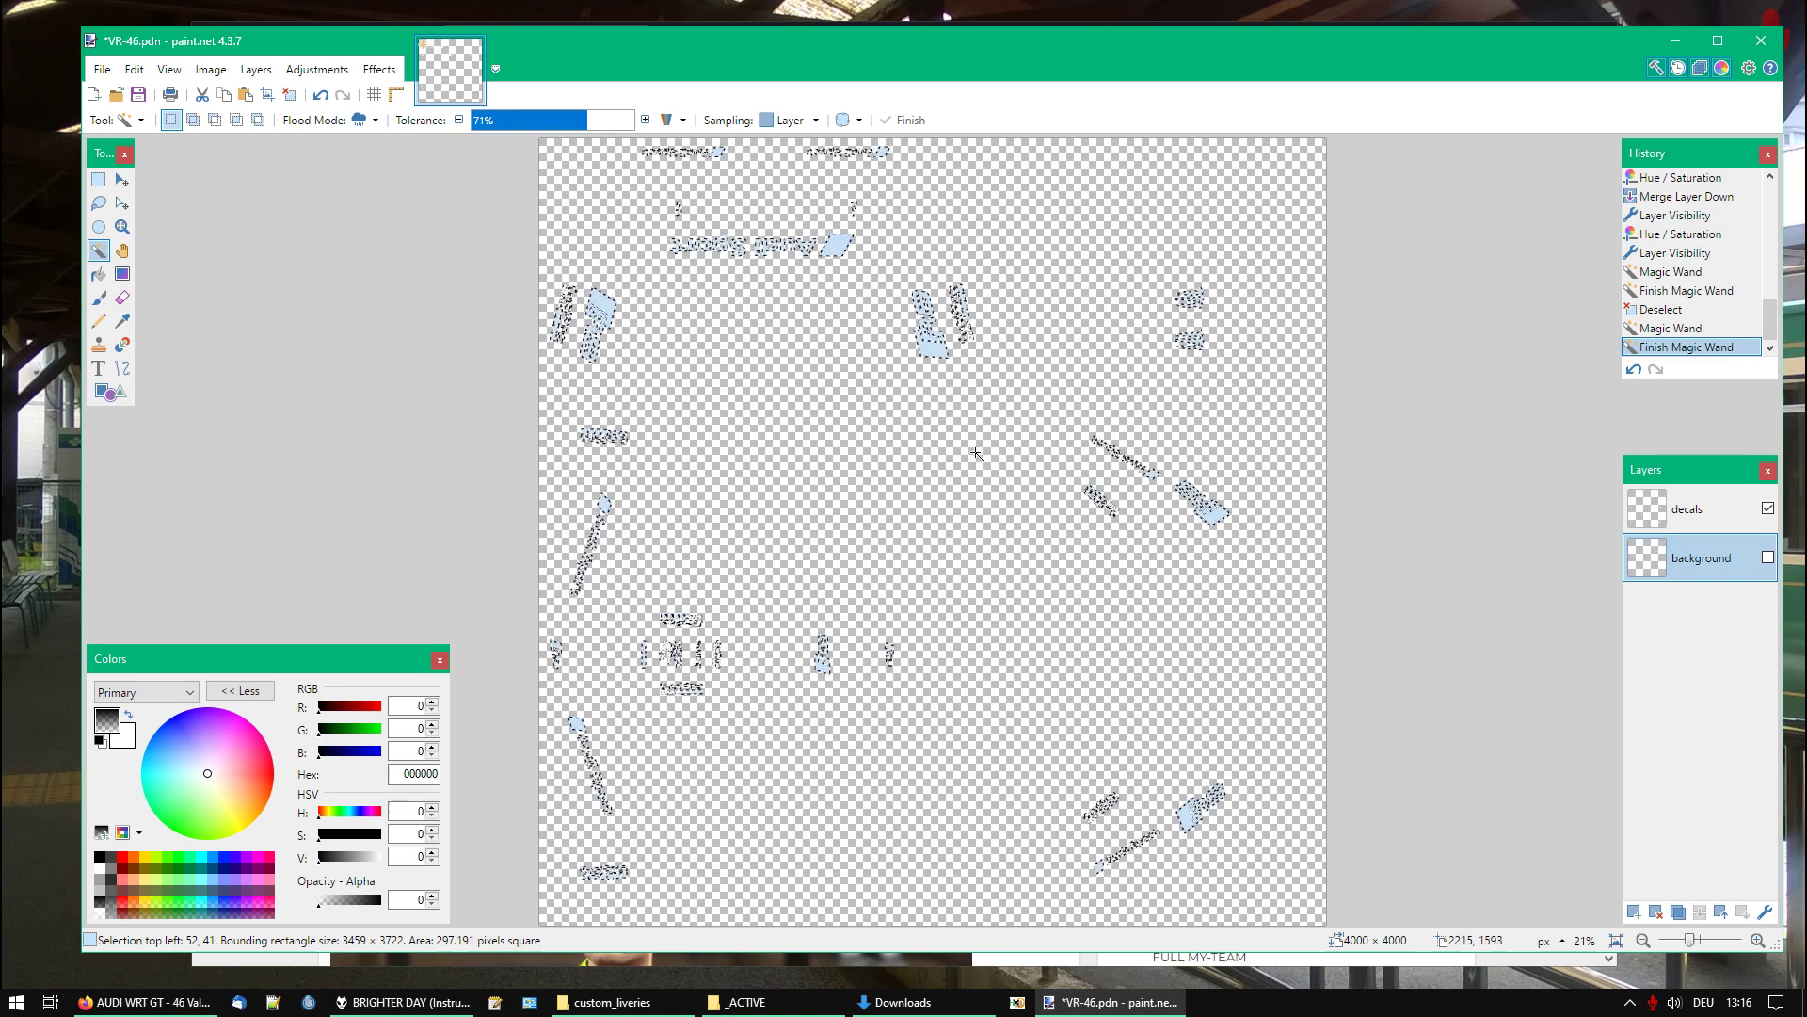
{"action": "key", "text": "BackSpace"}
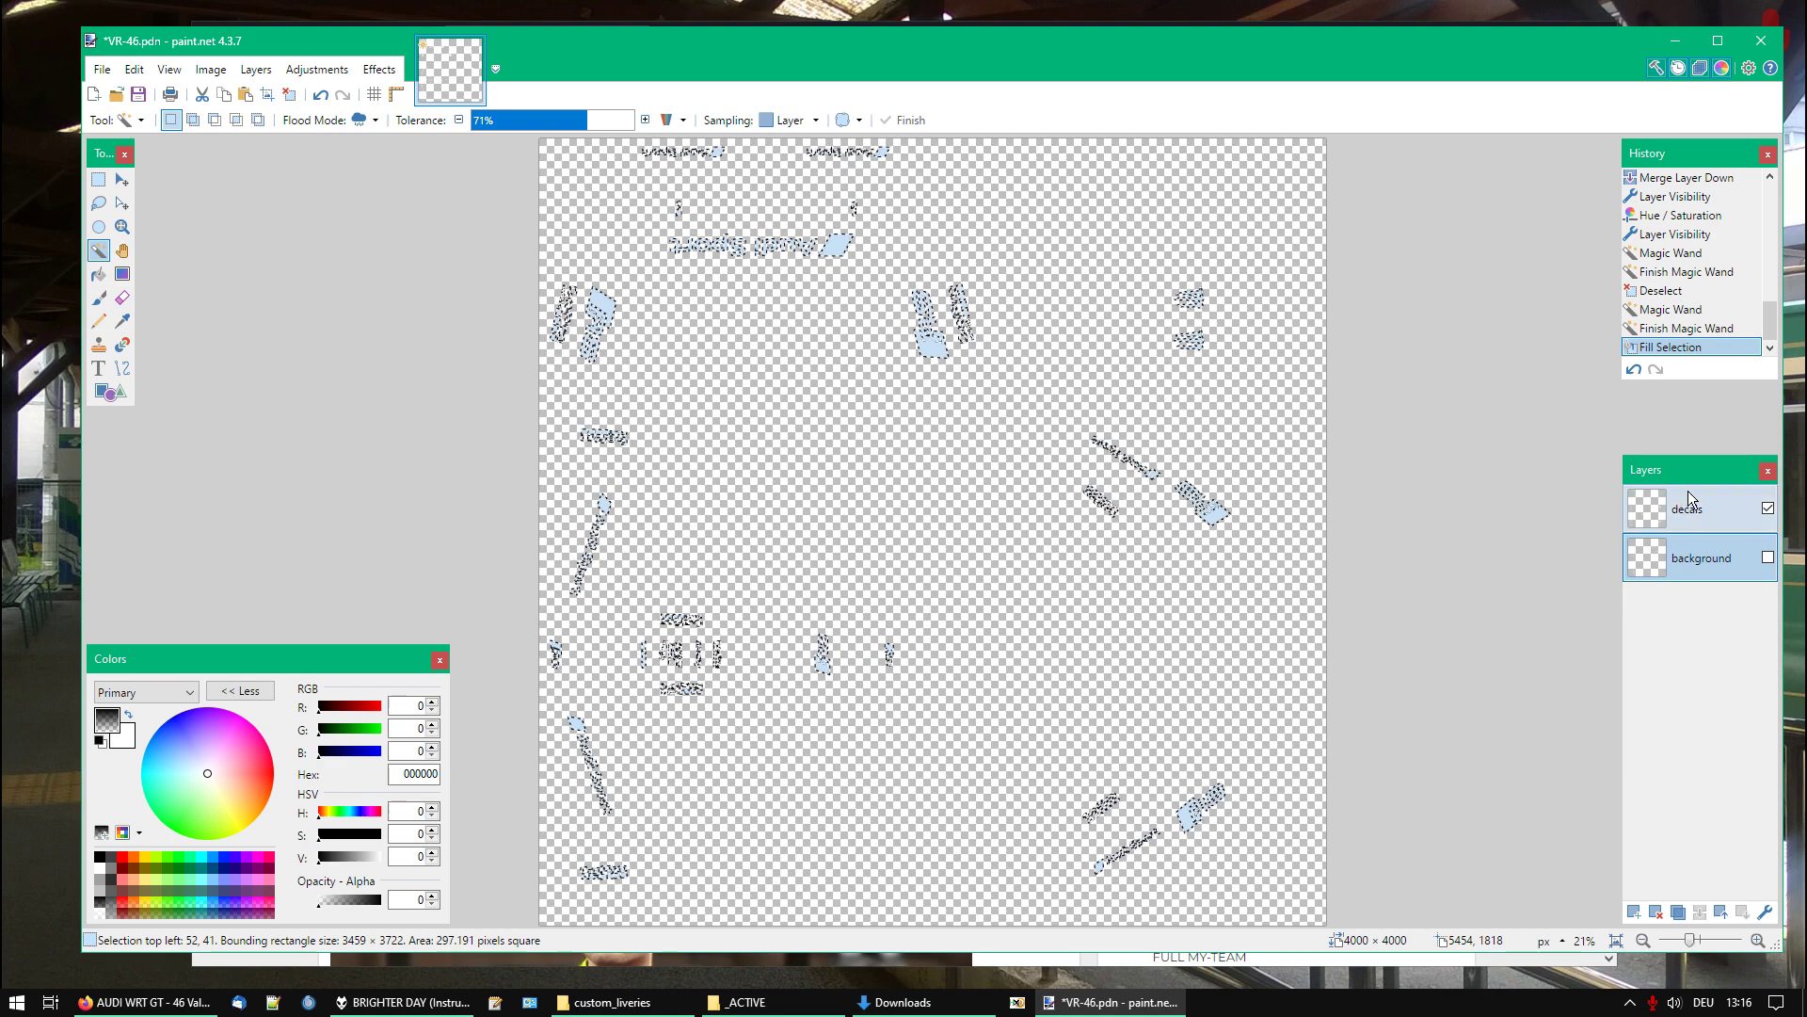
{"action": "key", "text": "ctrl+d"}
{"action": "left_click", "coordinate": [1733, 513]}
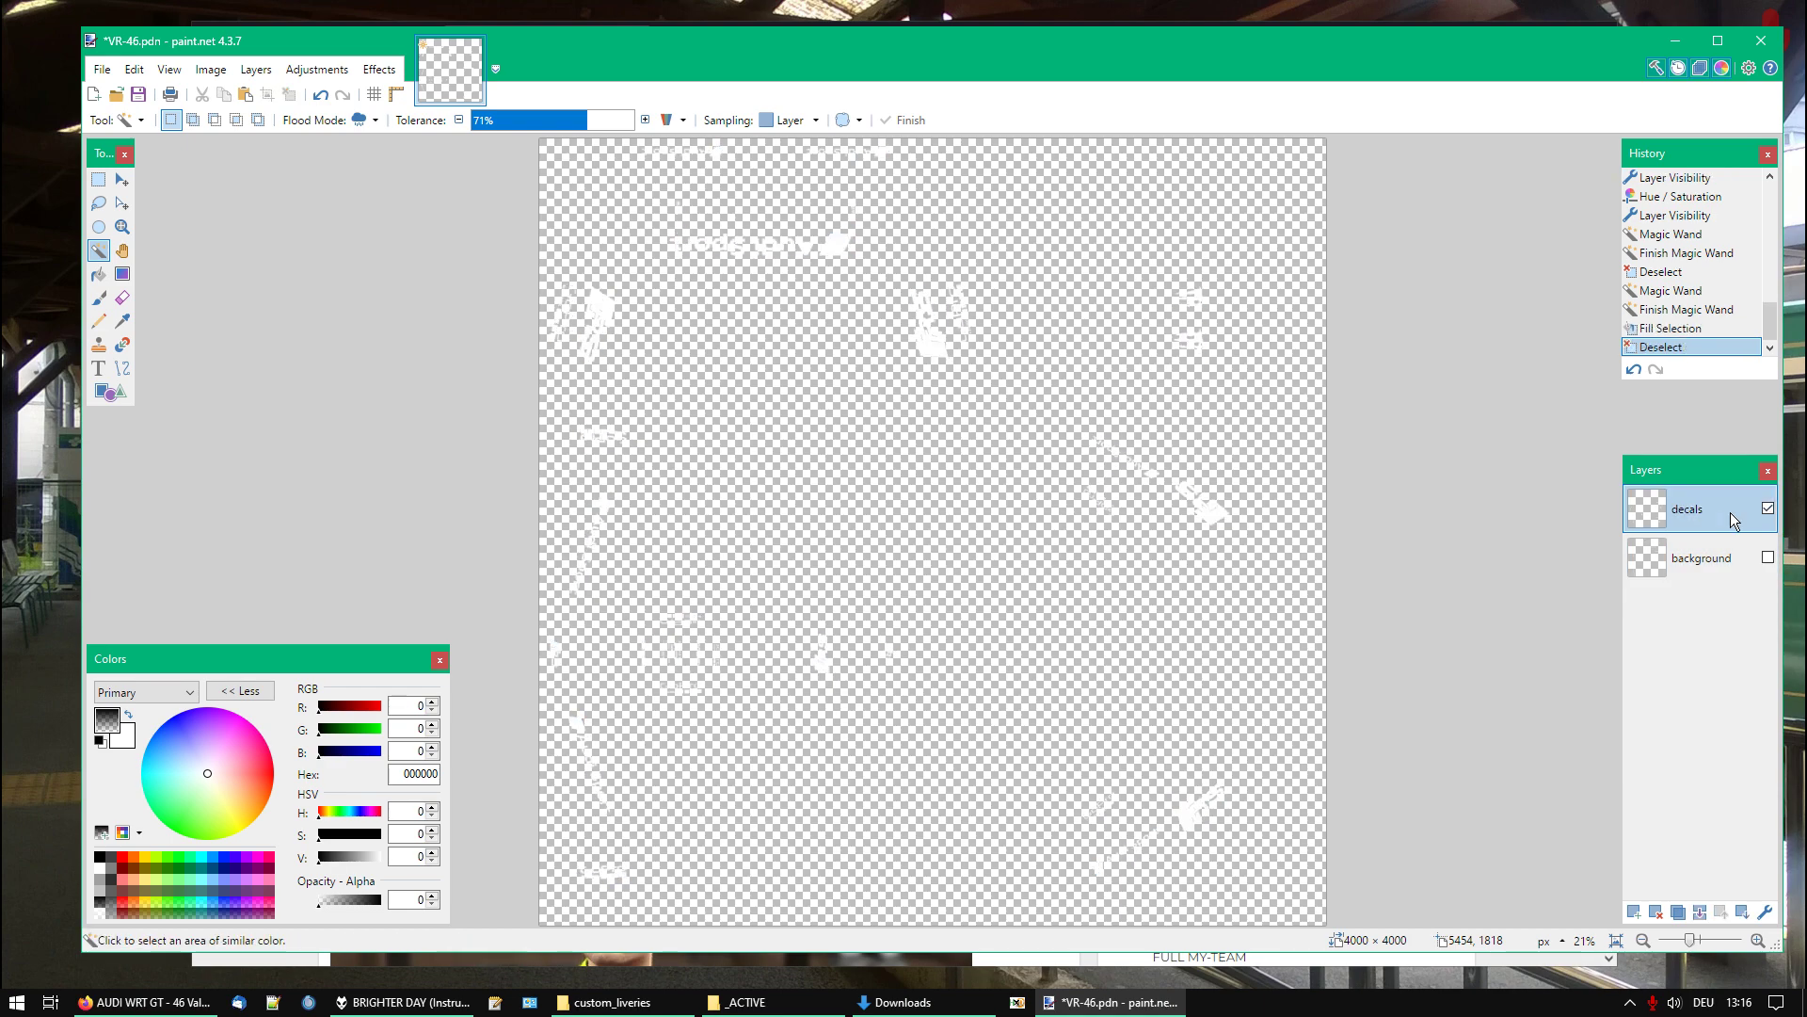
{"action": "left_click", "coordinate": [1657, 909]}
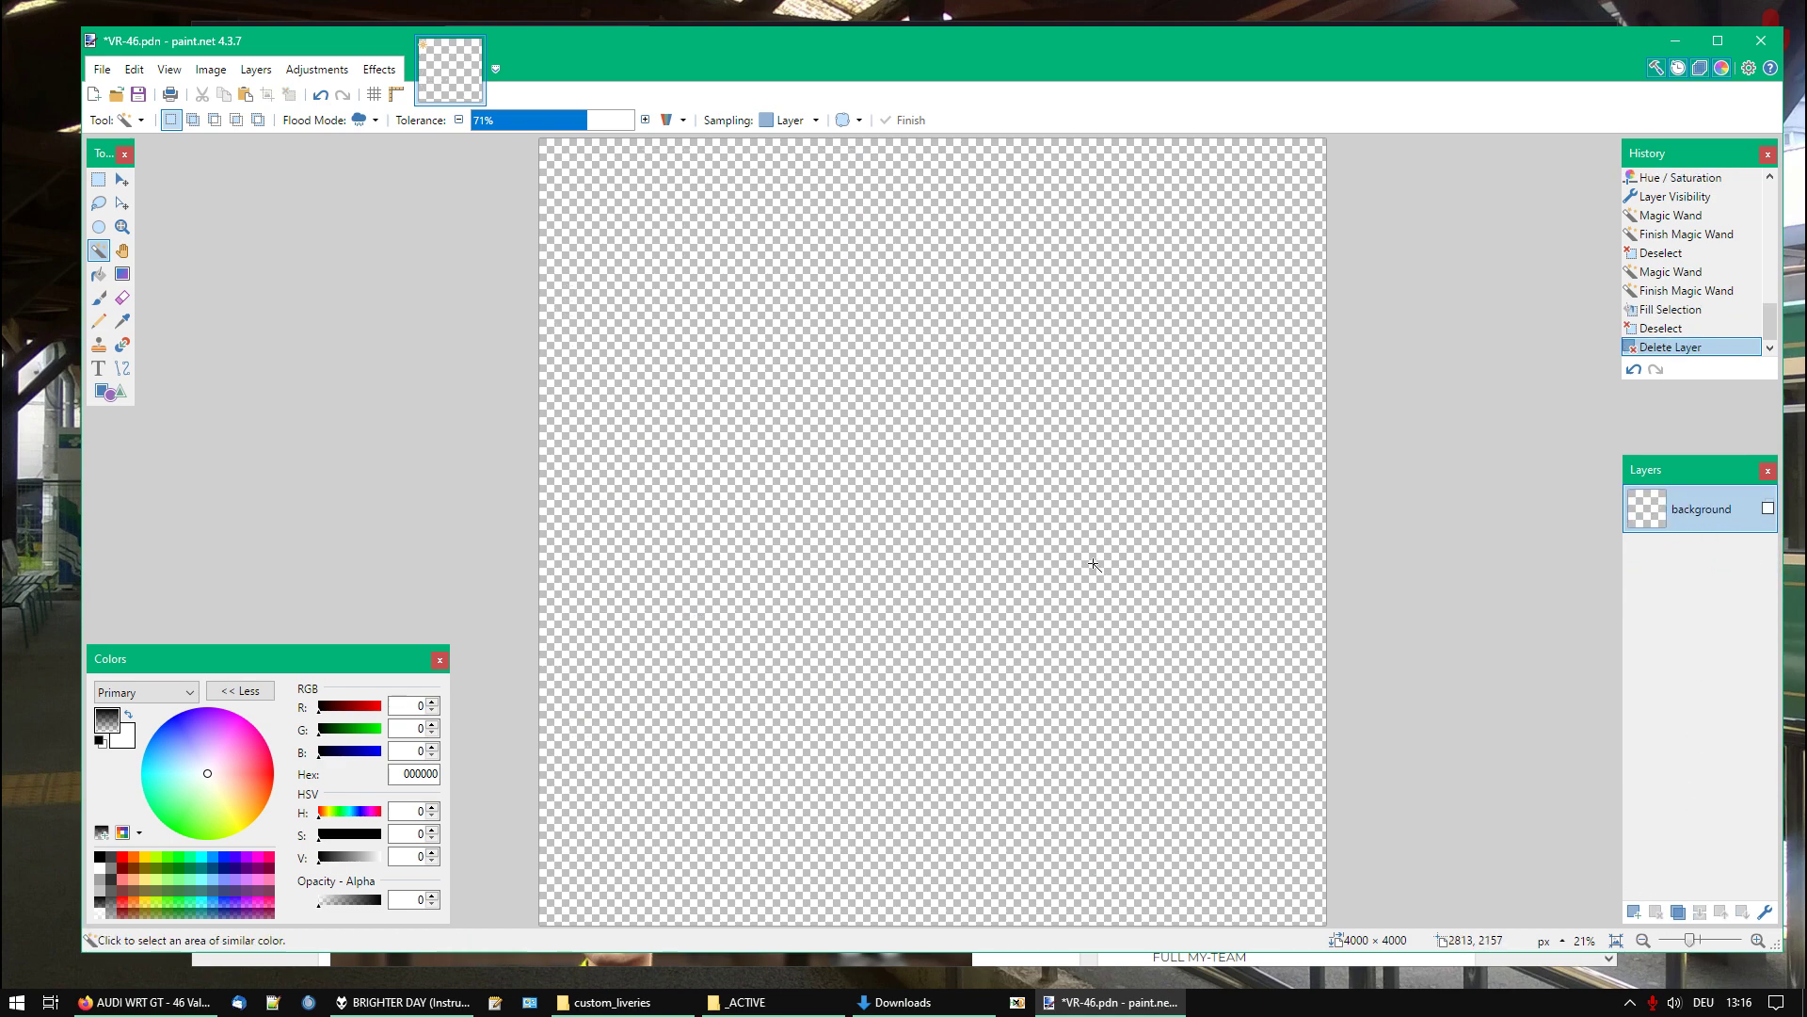
Show the background, undo three steps to restore the original livery, then redo the blue layer merge
{"action": "left_click", "coordinate": [1768, 509]}
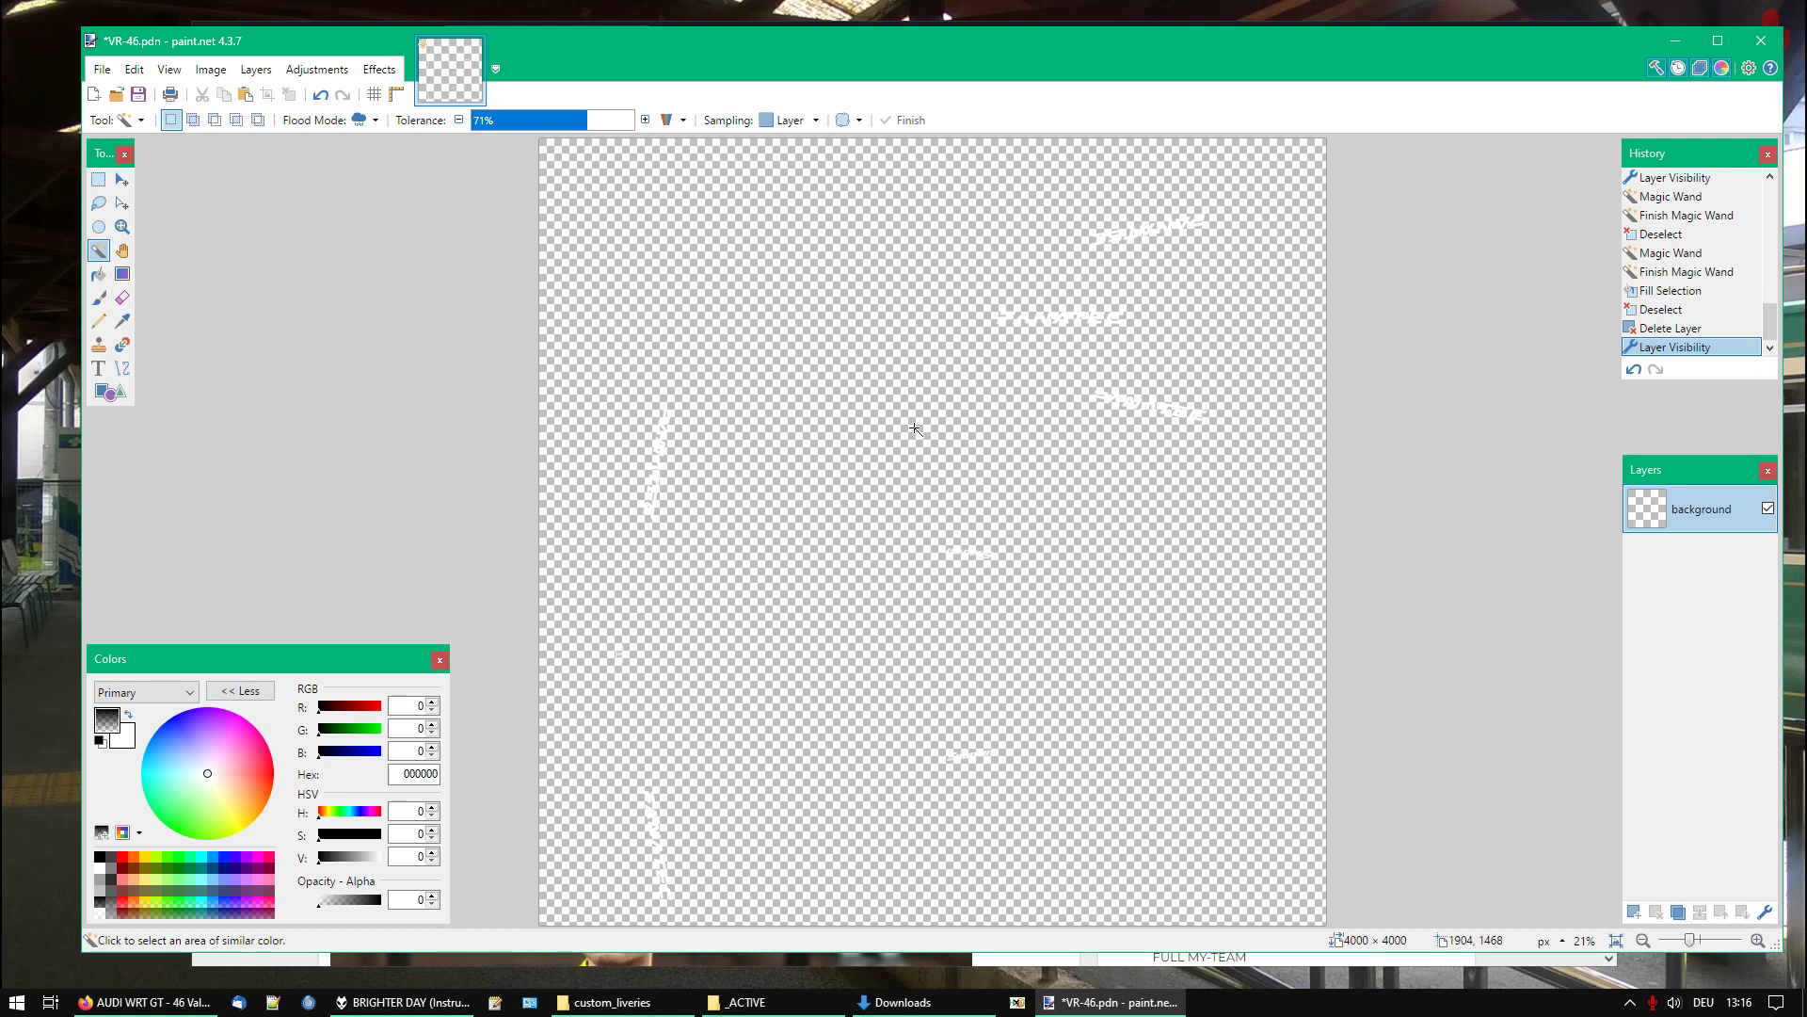
{"action": "key", "text": "ctrl+z"}
{"action": "key", "text": "ctrl+z"}
{"action": "key", "text": "ctrl+z"}
{"action": "key", "text": "ctrl+z"}
{"action": "key", "text": "ctrl+z"}
{"action": "key", "text": "ctrl+z"}
{"action": "key", "text": "ctrl+z"}
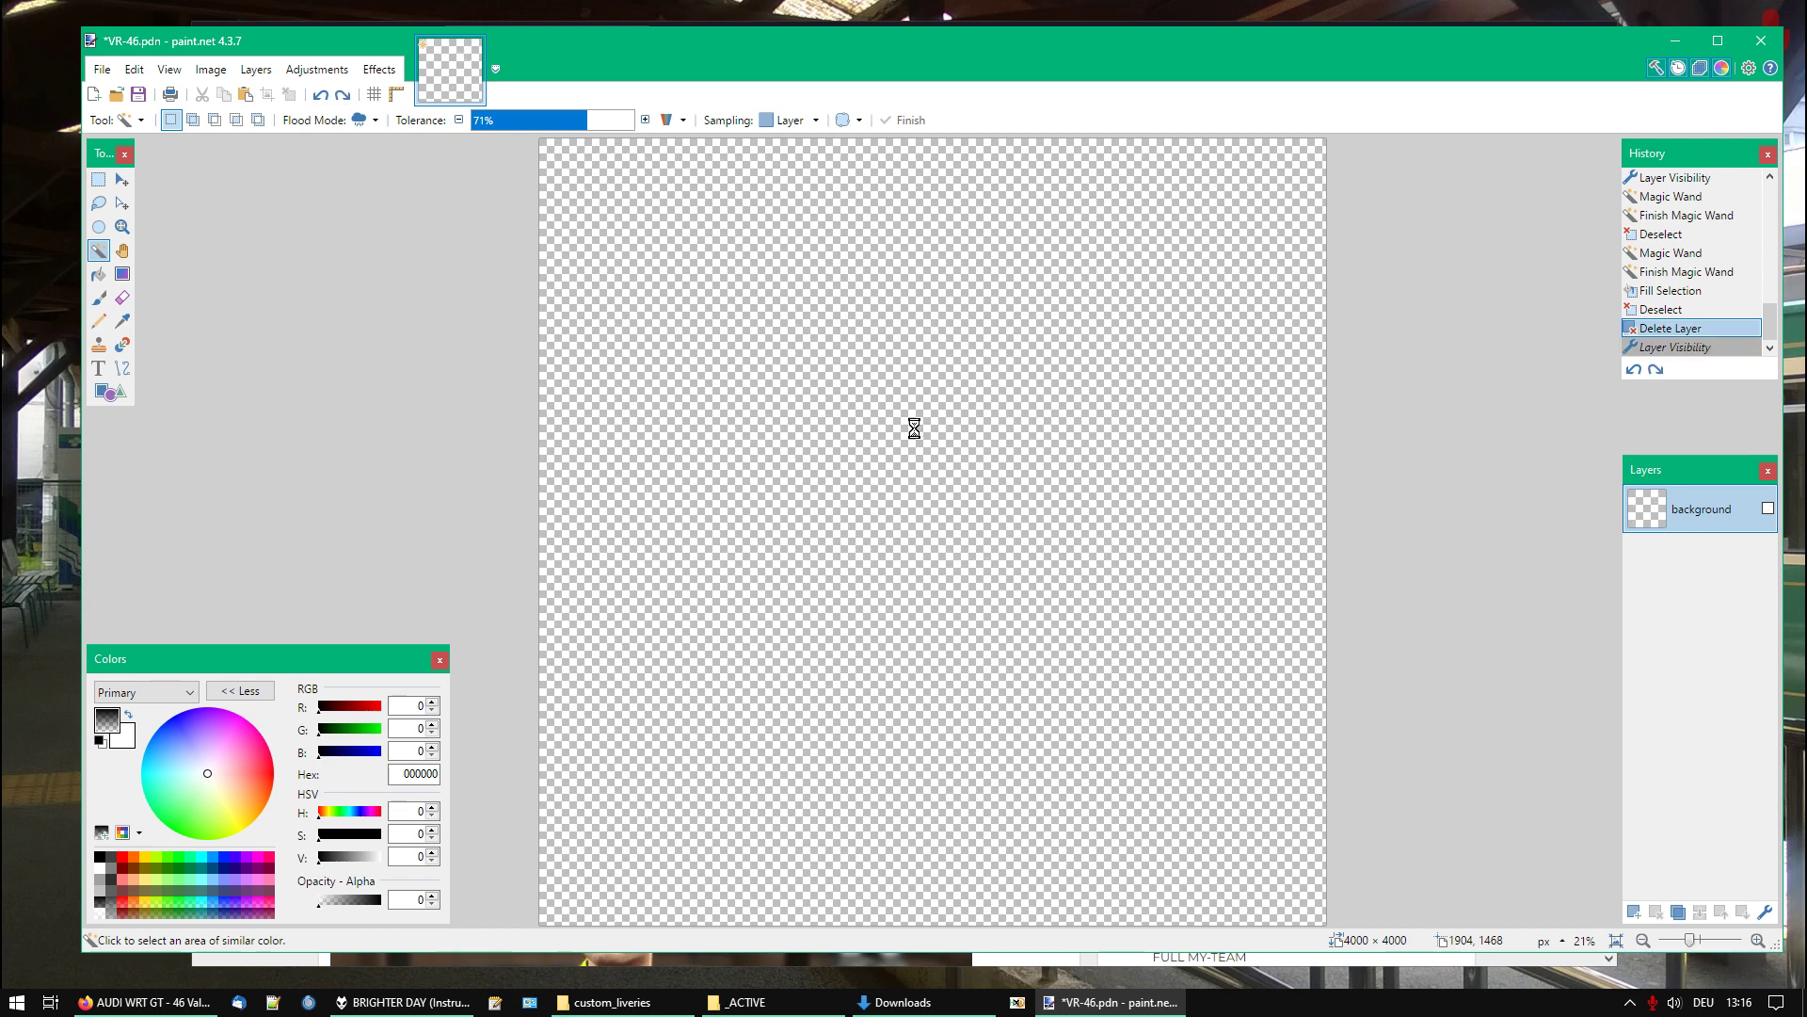
{"action": "key", "text": "ctrl+z"}
{"action": "key", "text": "ctrl+z"}
{"action": "key", "text": "ctrl+z"}
{"action": "key", "text": "ctrl+z"}
{"action": "key", "text": "ctrl+z"}
{"action": "key", "text": "ctrl+z"}
{"action": "key", "text": "ctrl+z"}
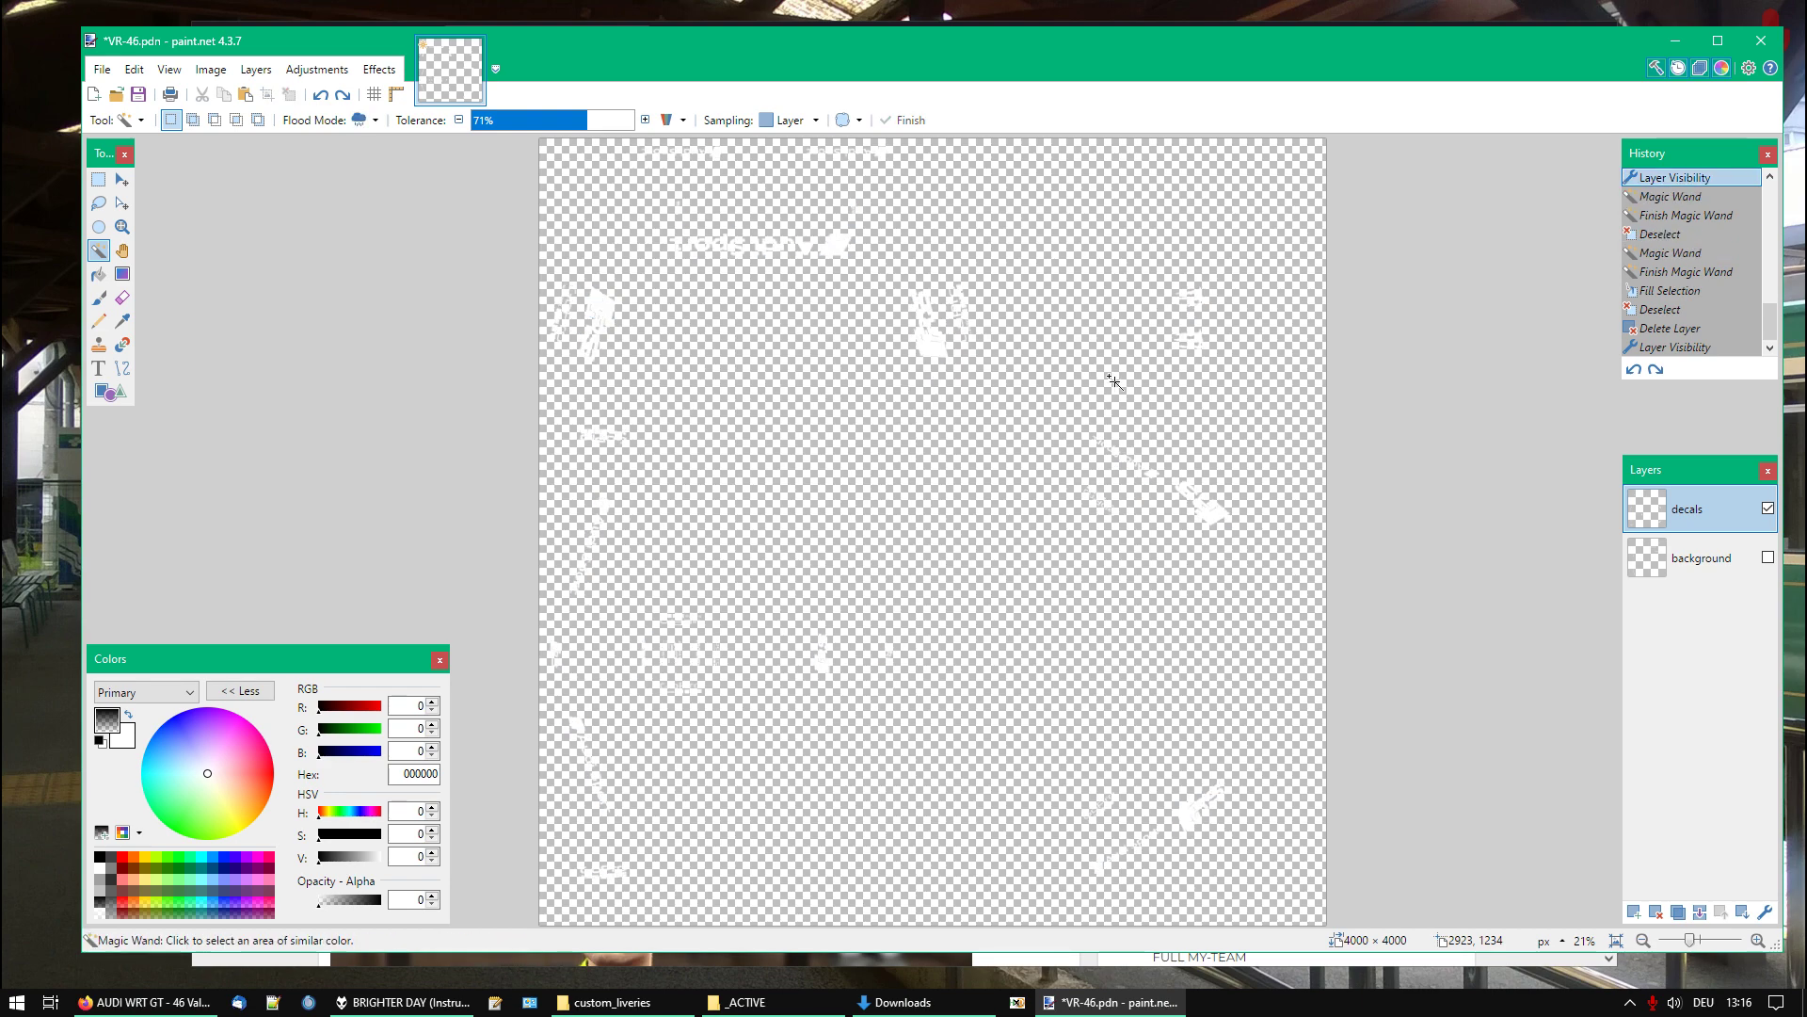
{"action": "key", "text": "ctrl+z"}
{"action": "key", "text": "ctrl+z"}
{"action": "key", "text": "ctrl+z"}
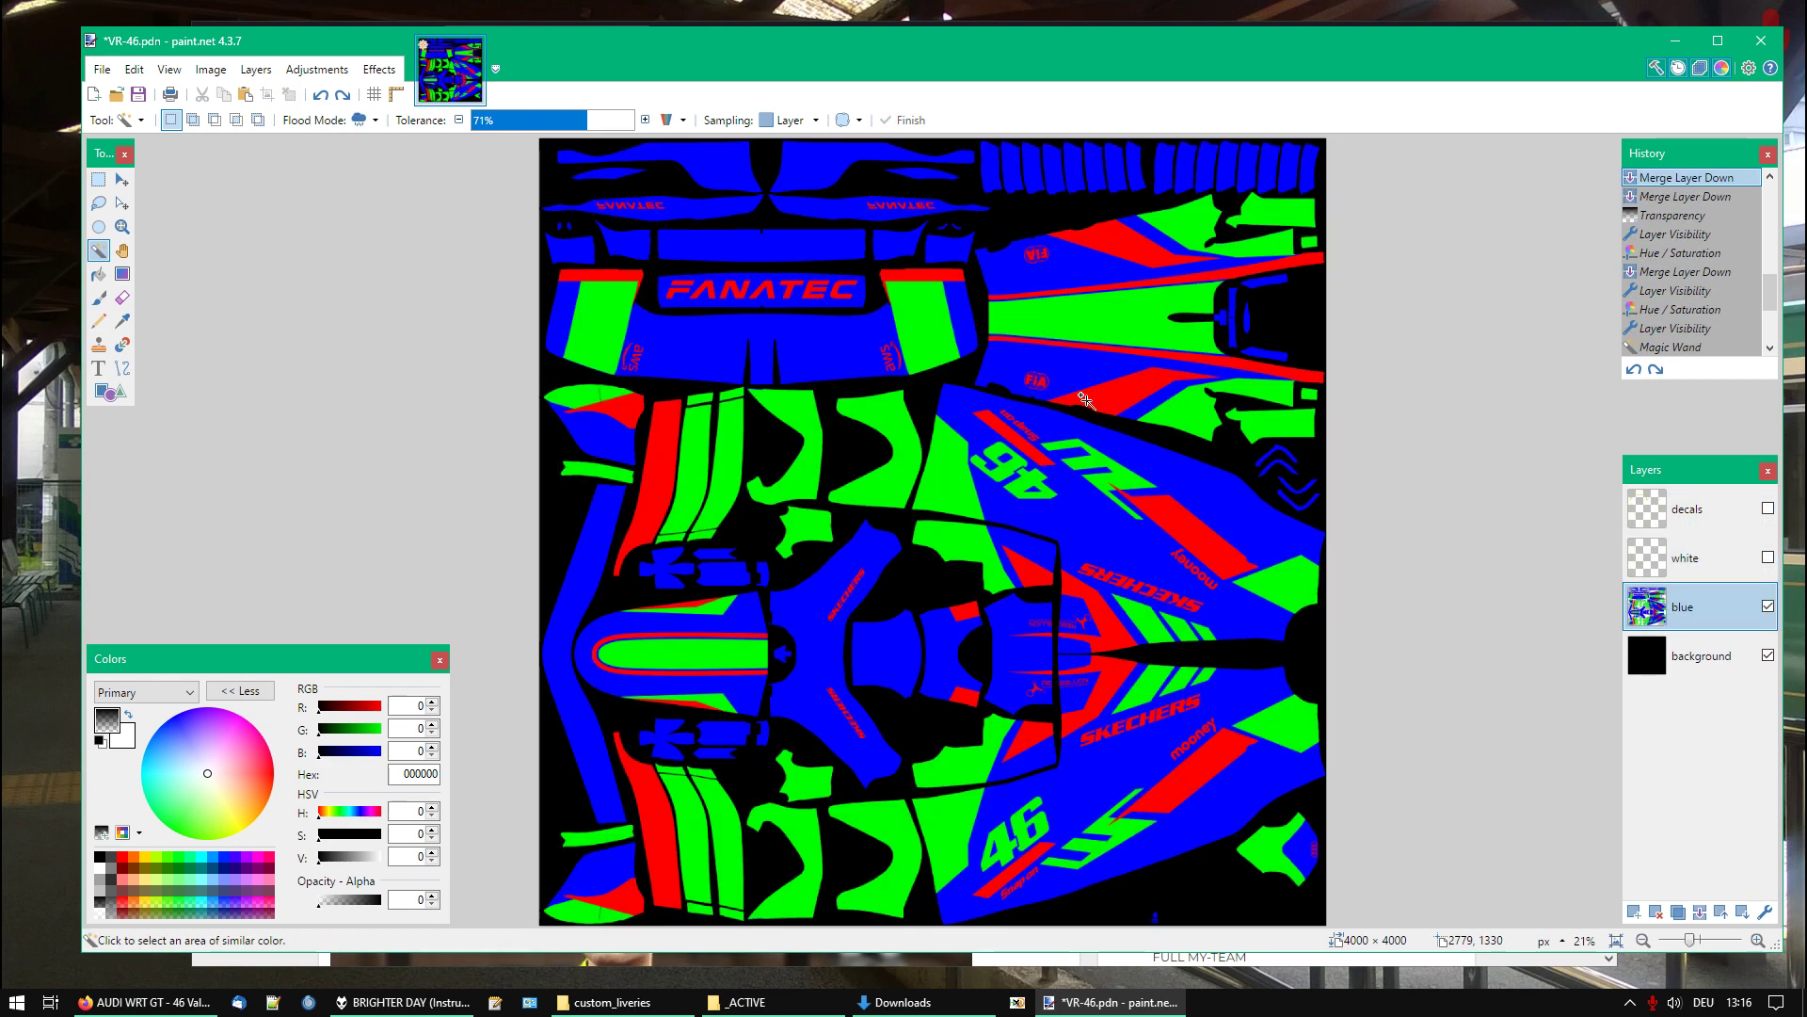
{"action": "key", "text": "ctrl+y"}
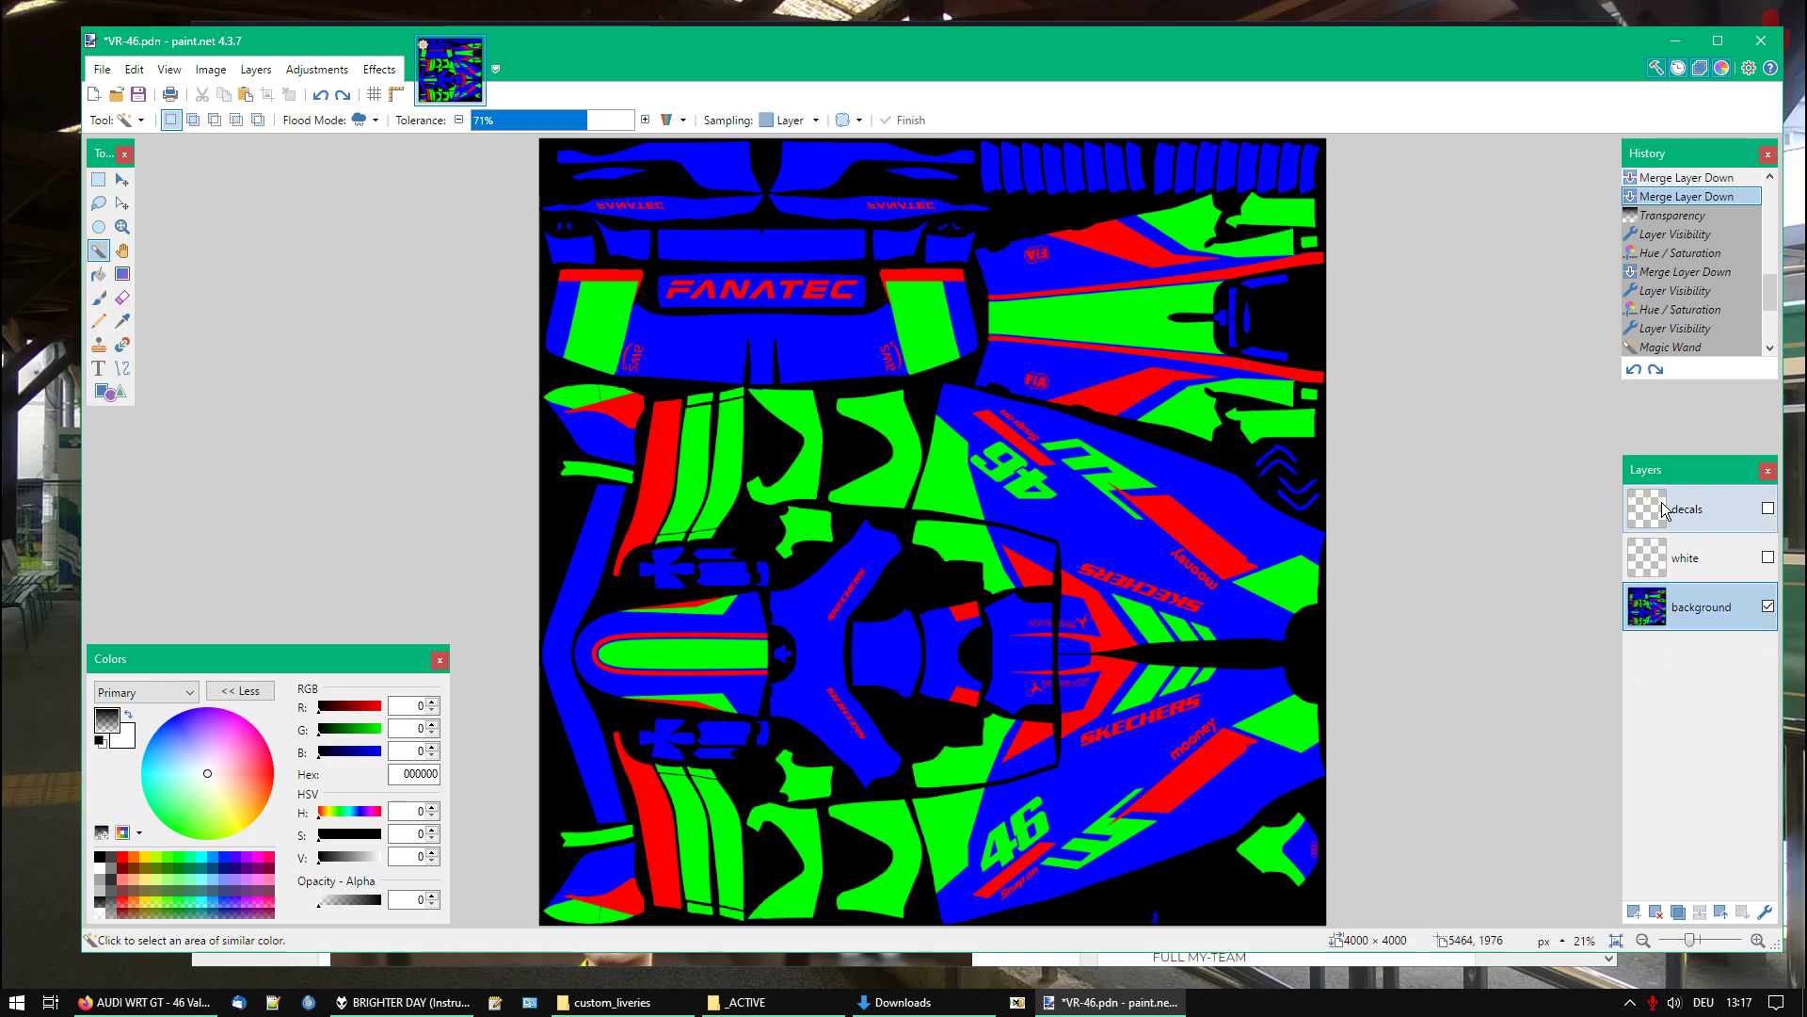
Magic Wand the yellow decals and clear those areas out of the background layer to transparency
{"action": "left_click", "coordinate": [1745, 516]}
{"action": "left_click", "coordinate": [1768, 509]}
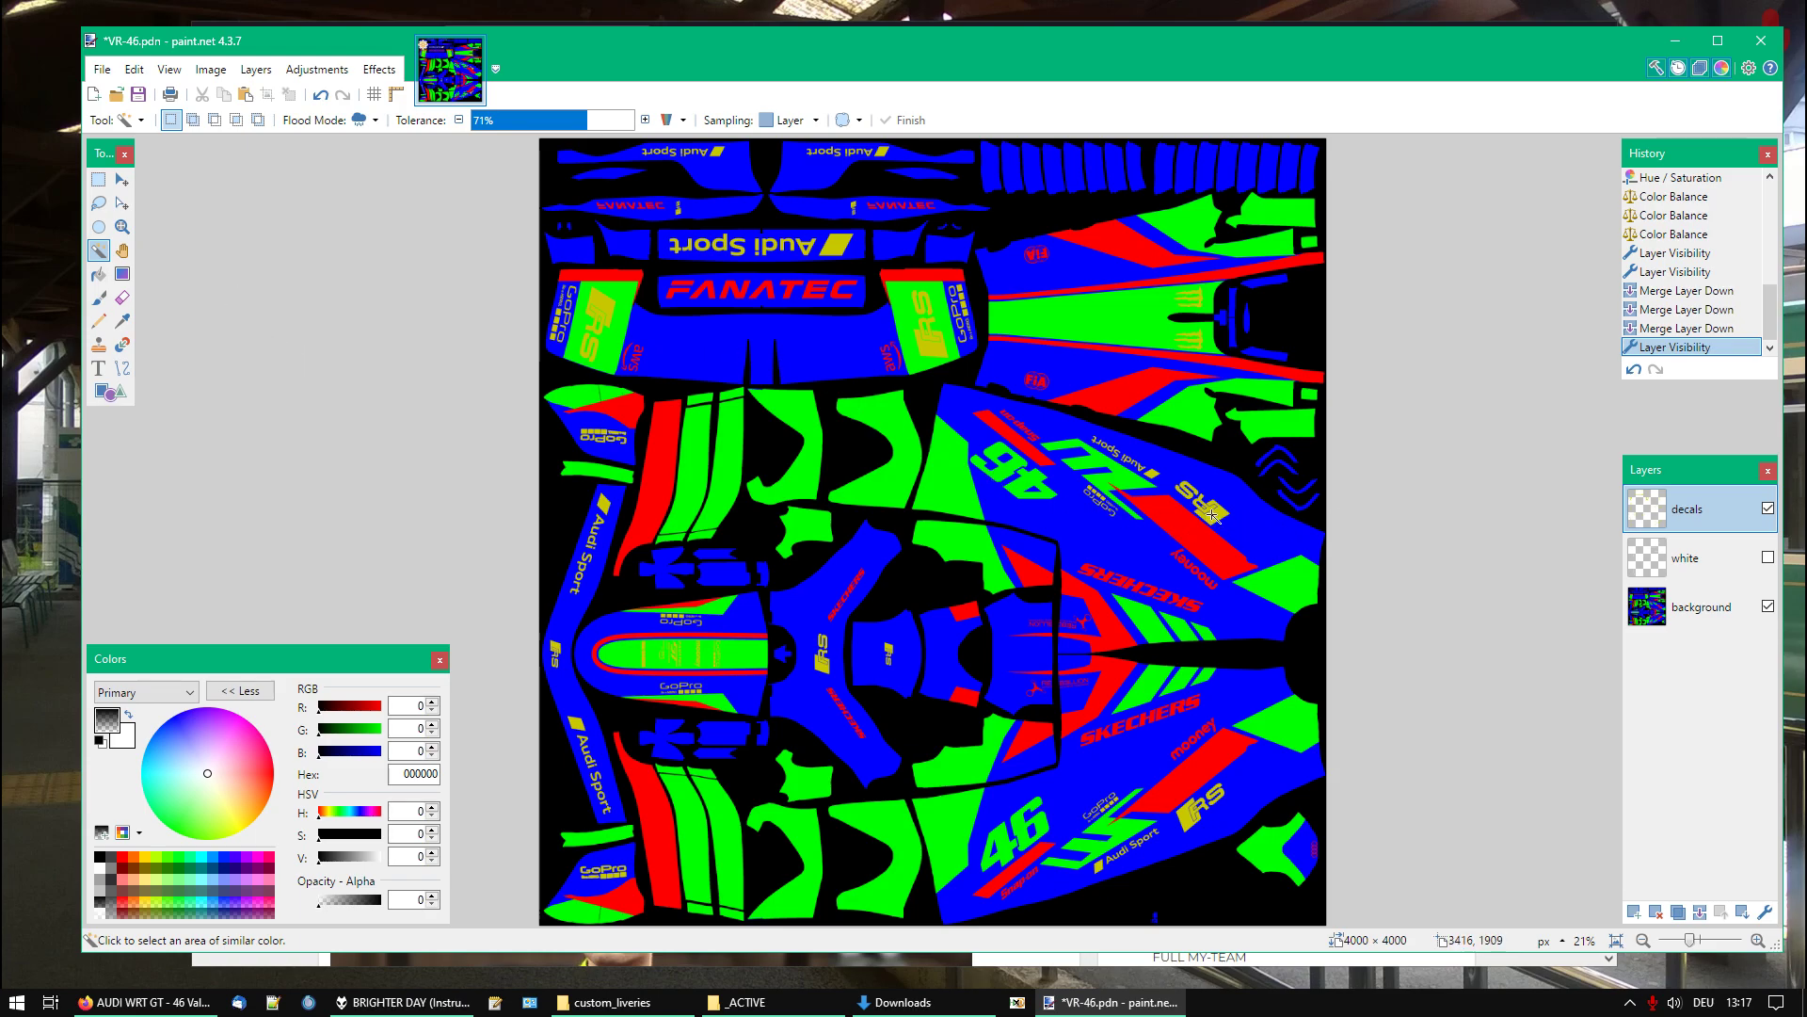
{"action": "left_click", "coordinate": [1213, 514]}
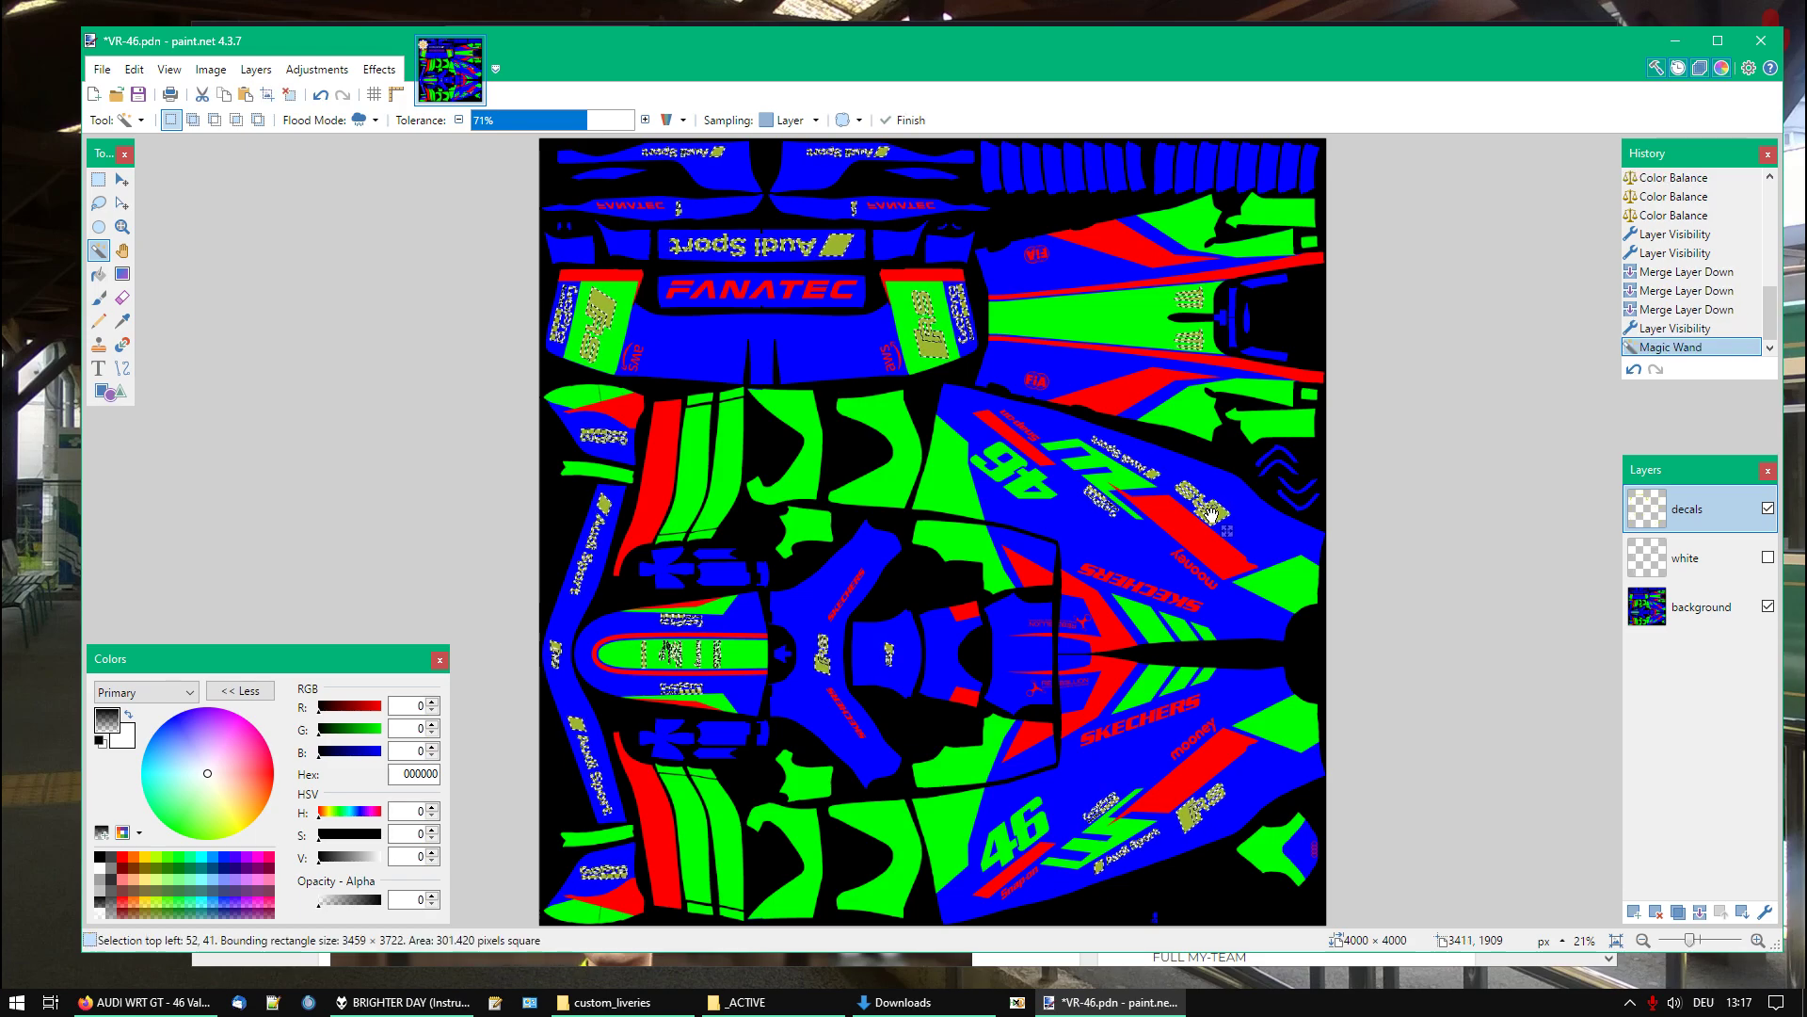
{"action": "left_click", "coordinate": [1697, 621]}
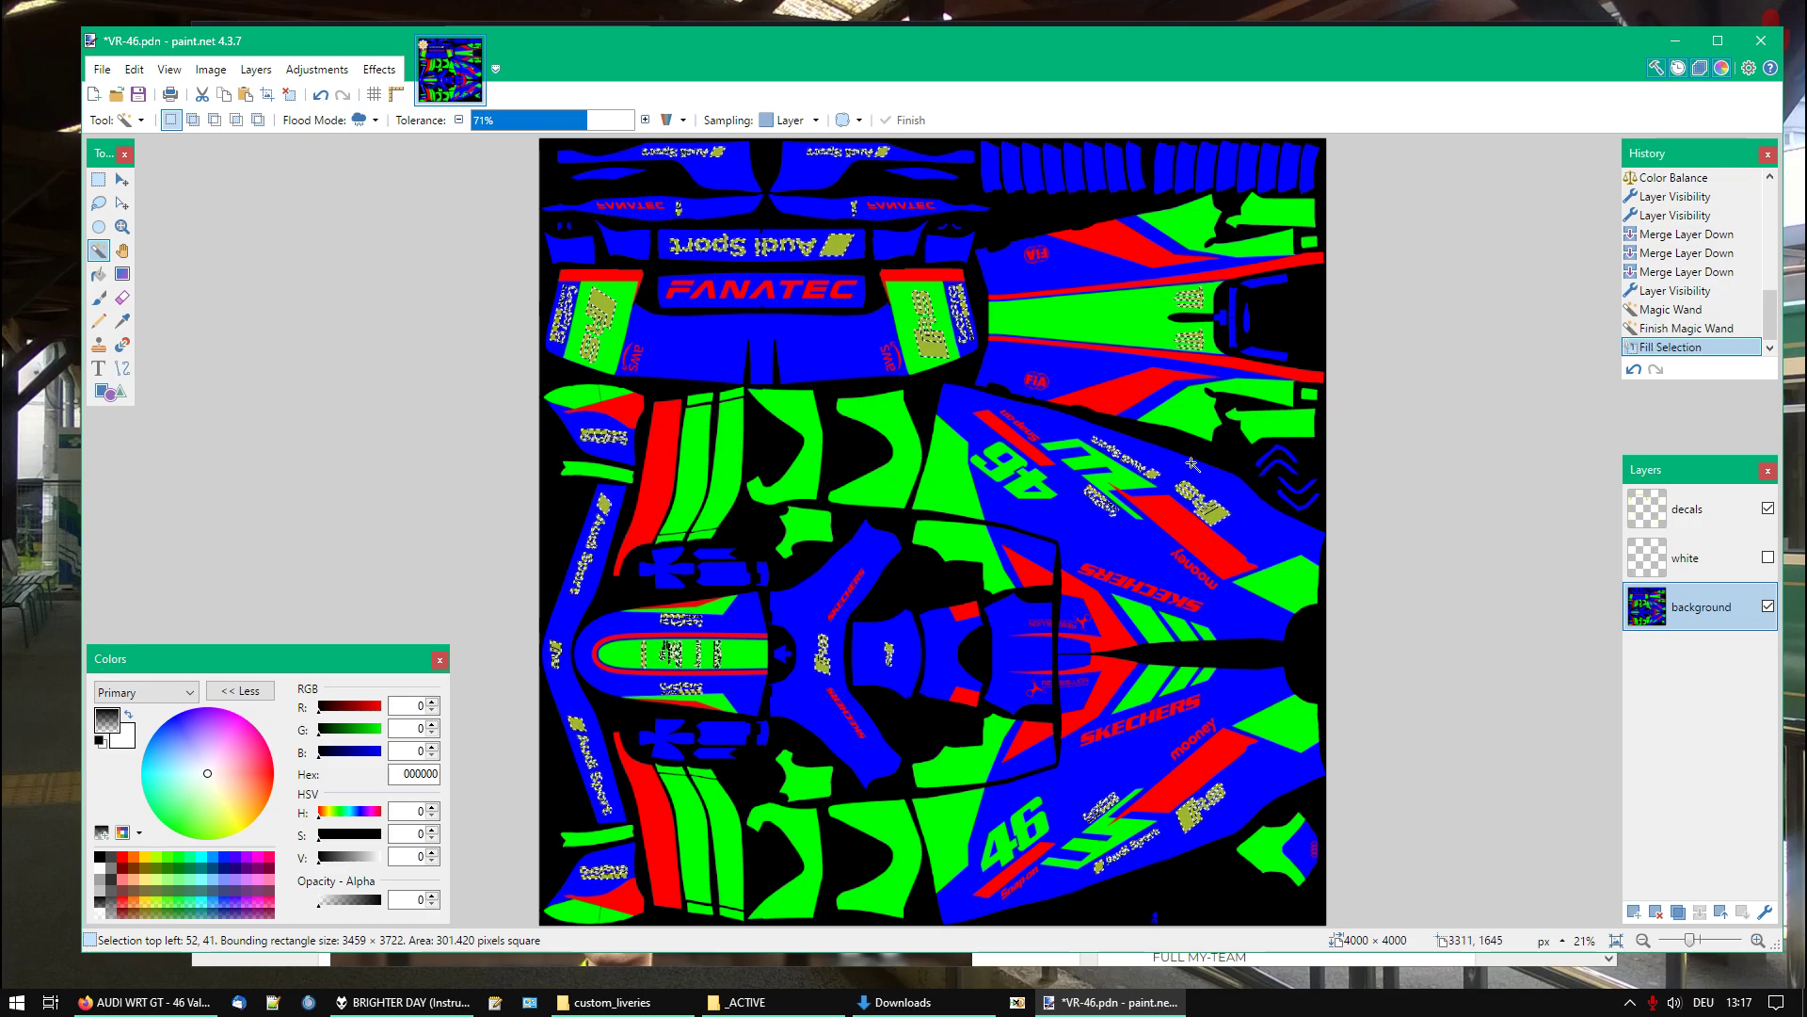
{"action": "key", "text": "BackSpace"}
{"action": "key", "text": "ctrl+d"}
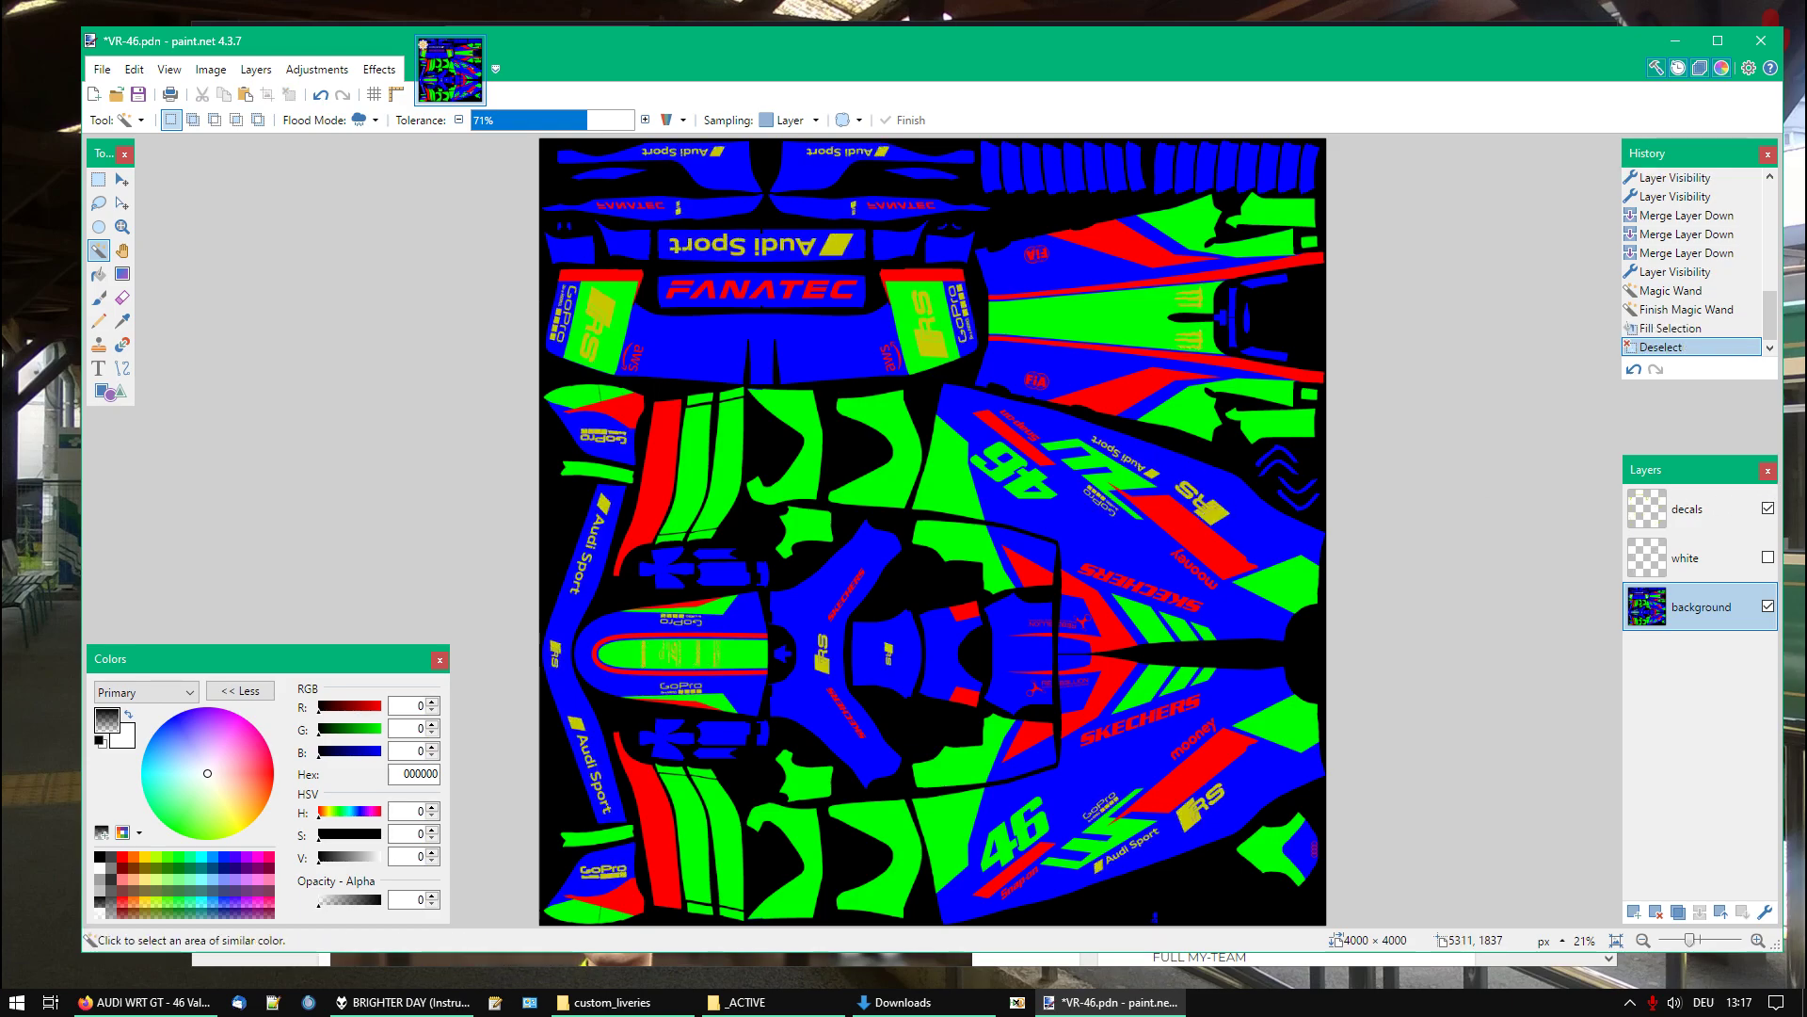
Hide the decals layer, undo once to compare, then hide it again
{"action": "left_click", "coordinate": [1768, 508]}
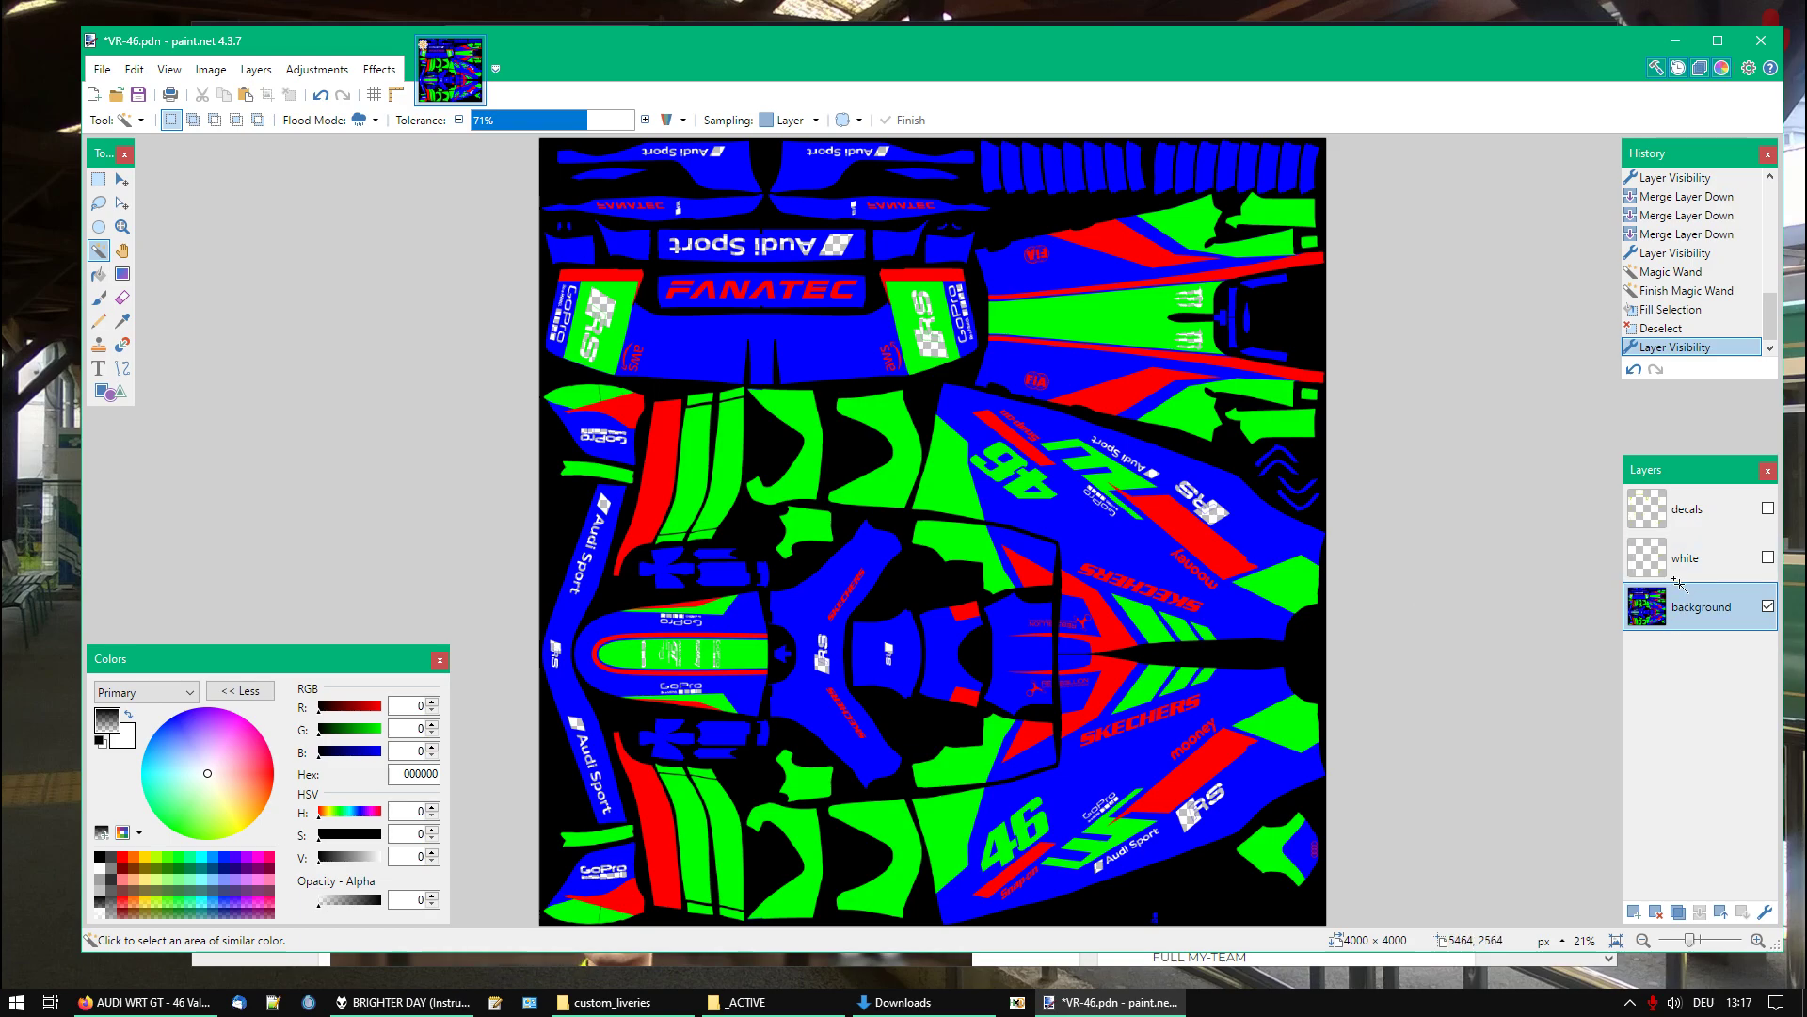
{"action": "key", "text": "ctrl+z"}
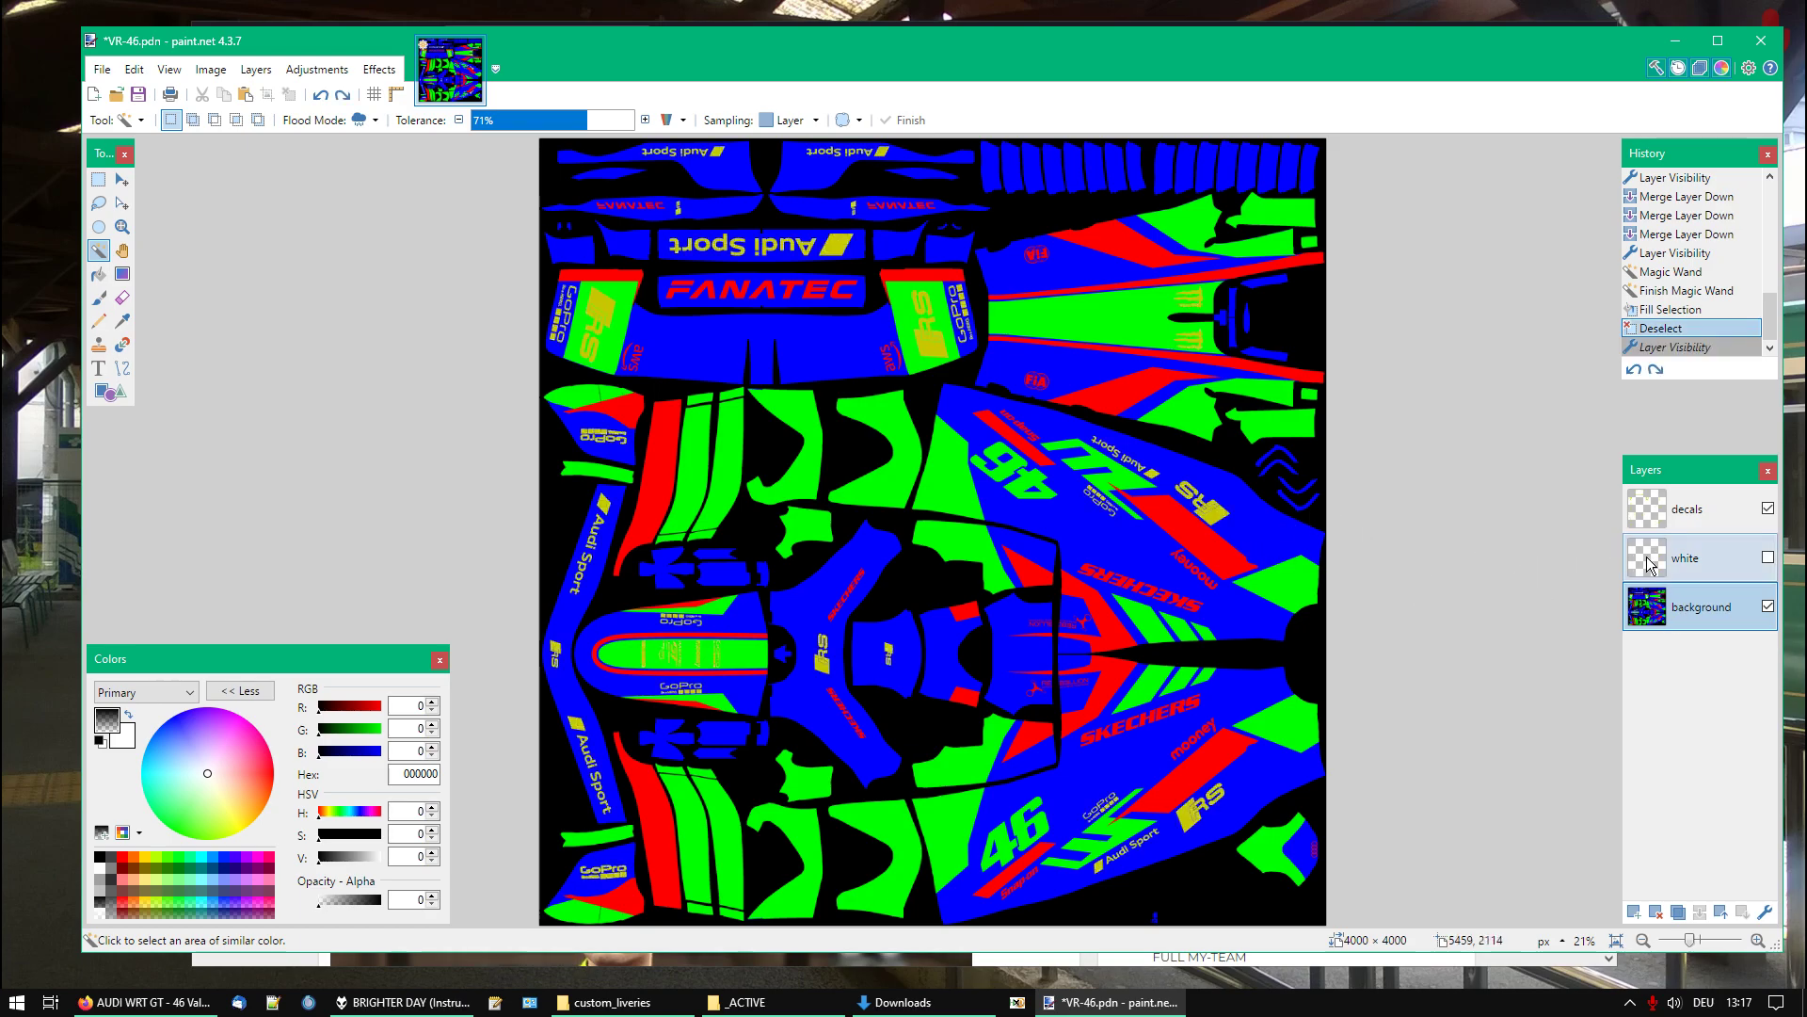
{"action": "left_click", "coordinate": [1768, 508]}
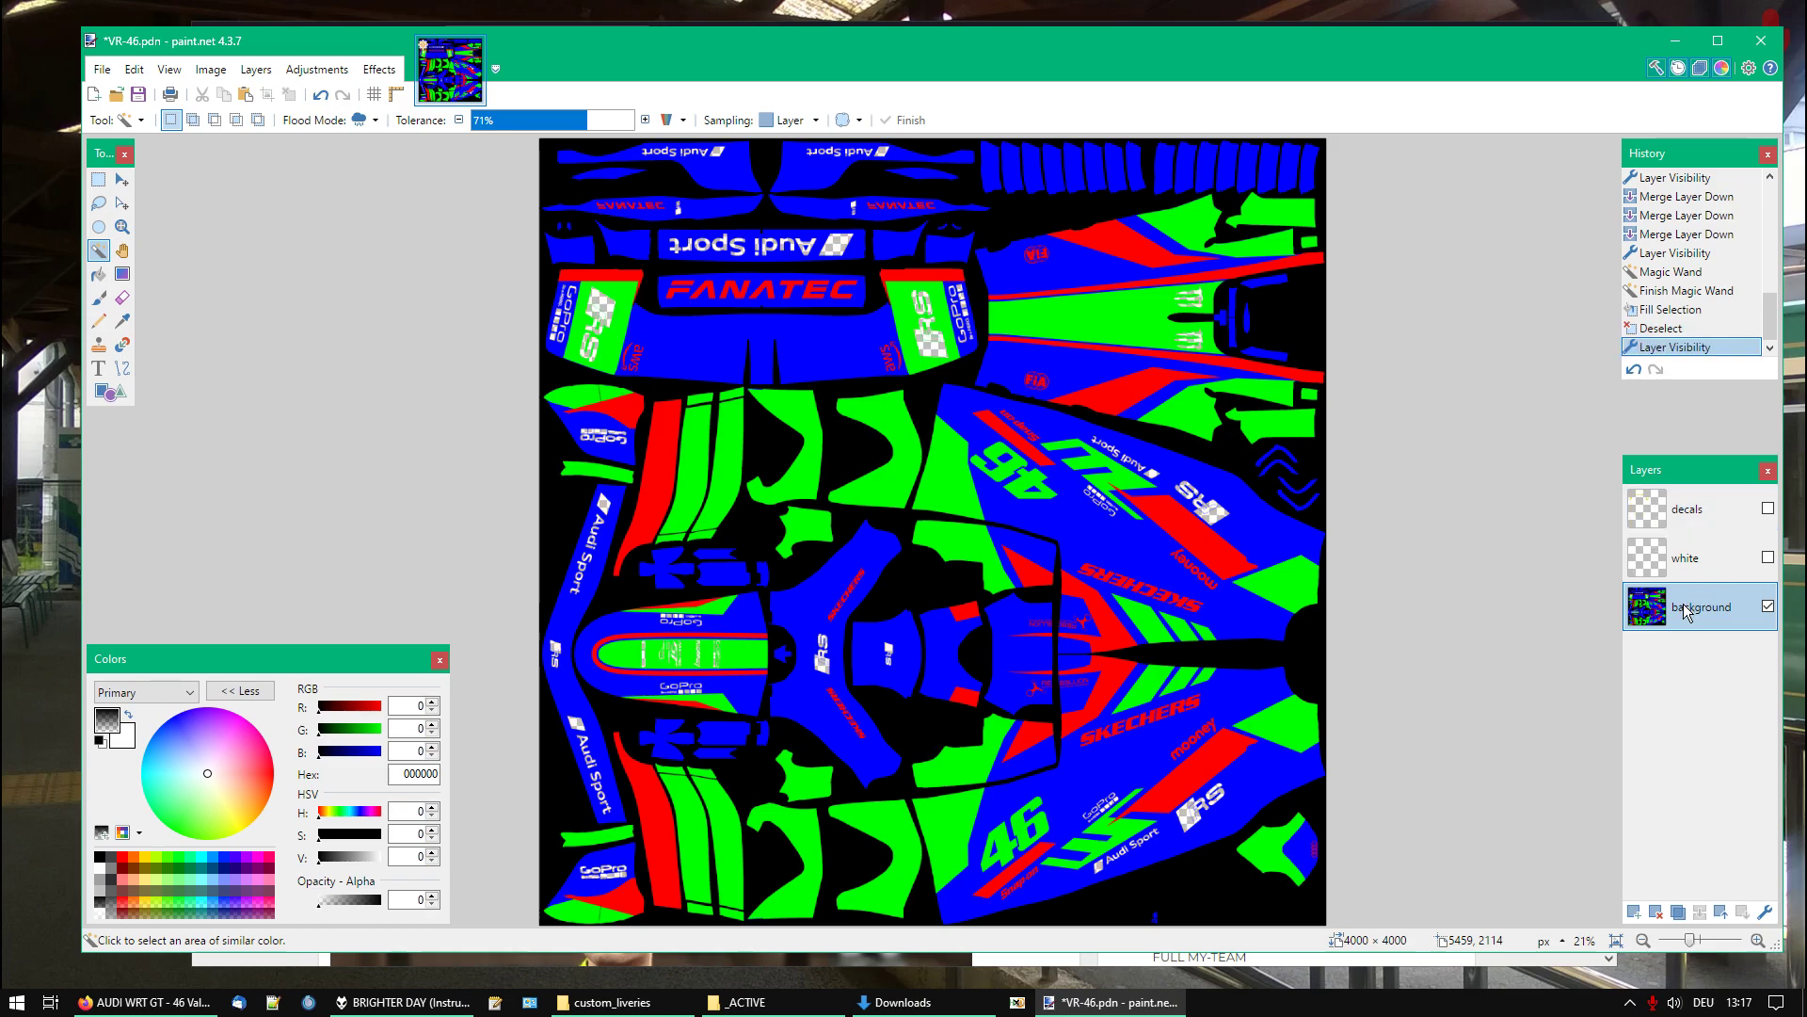
Make the background fully transparent with the Transparency adjustment and merge the white layer into it
{"action": "left_click", "coordinate": [318, 70]}
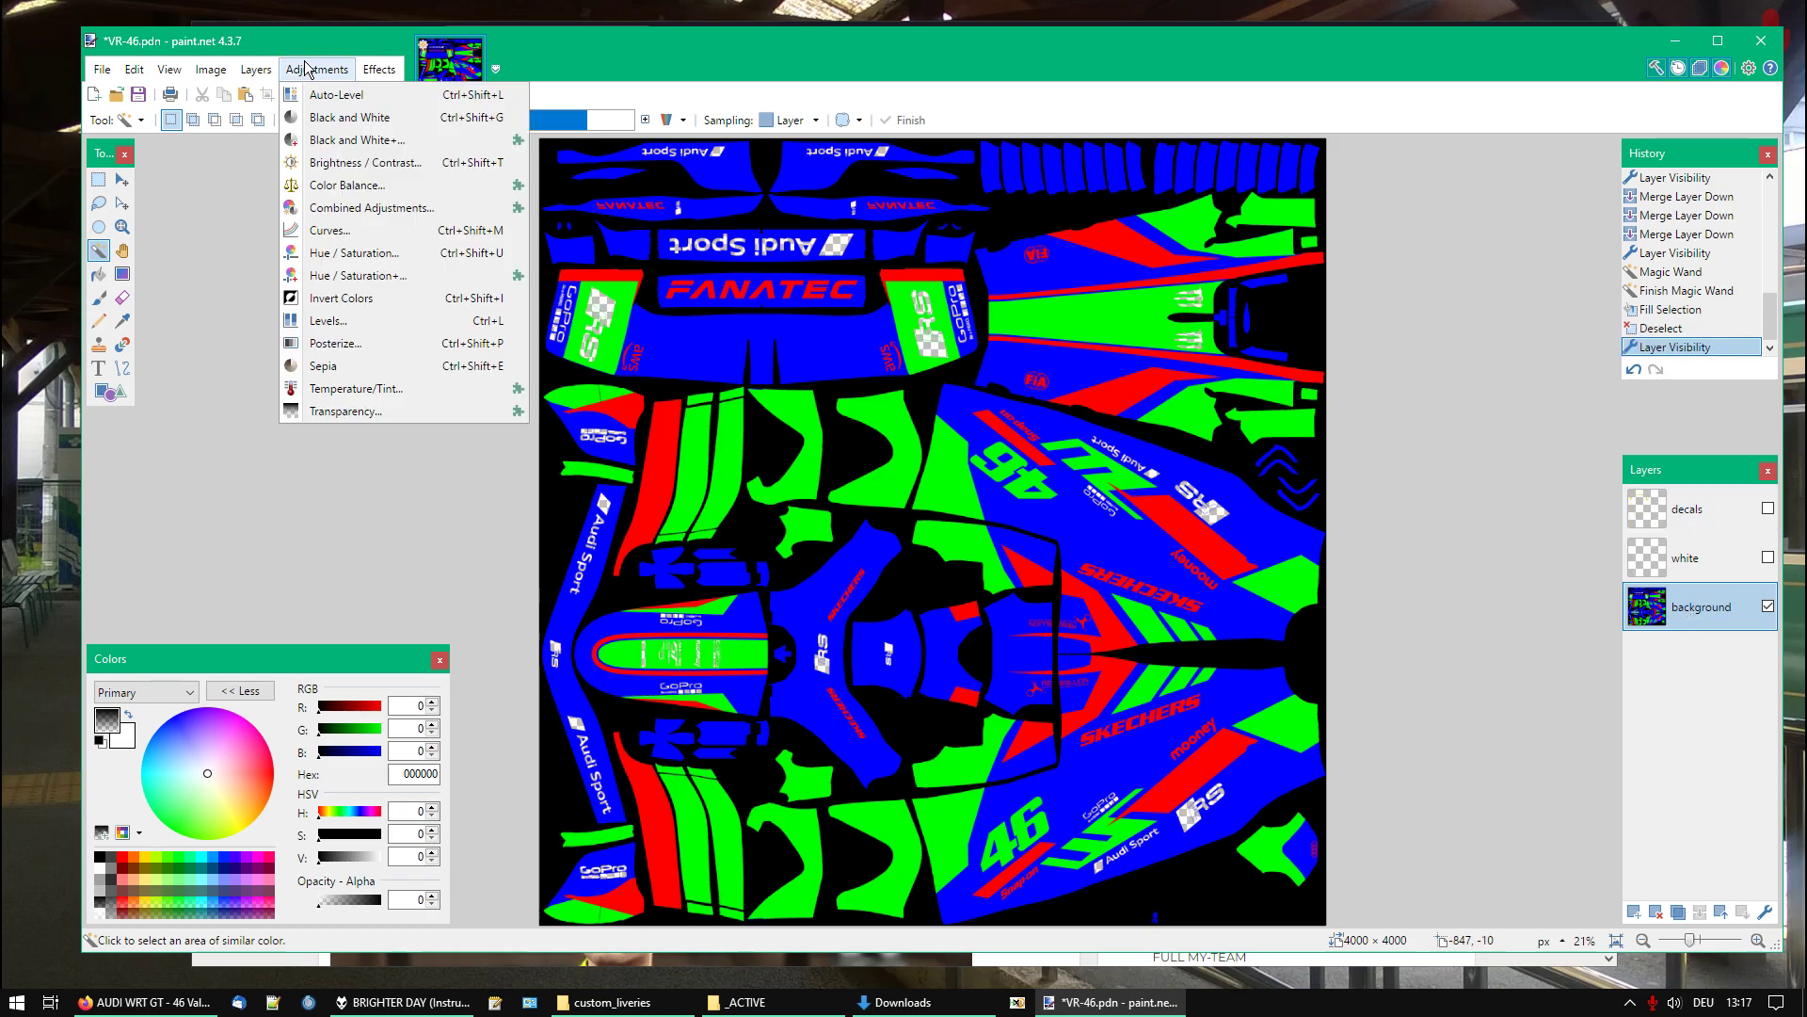
{"action": "left_click", "coordinate": [320, 412]}
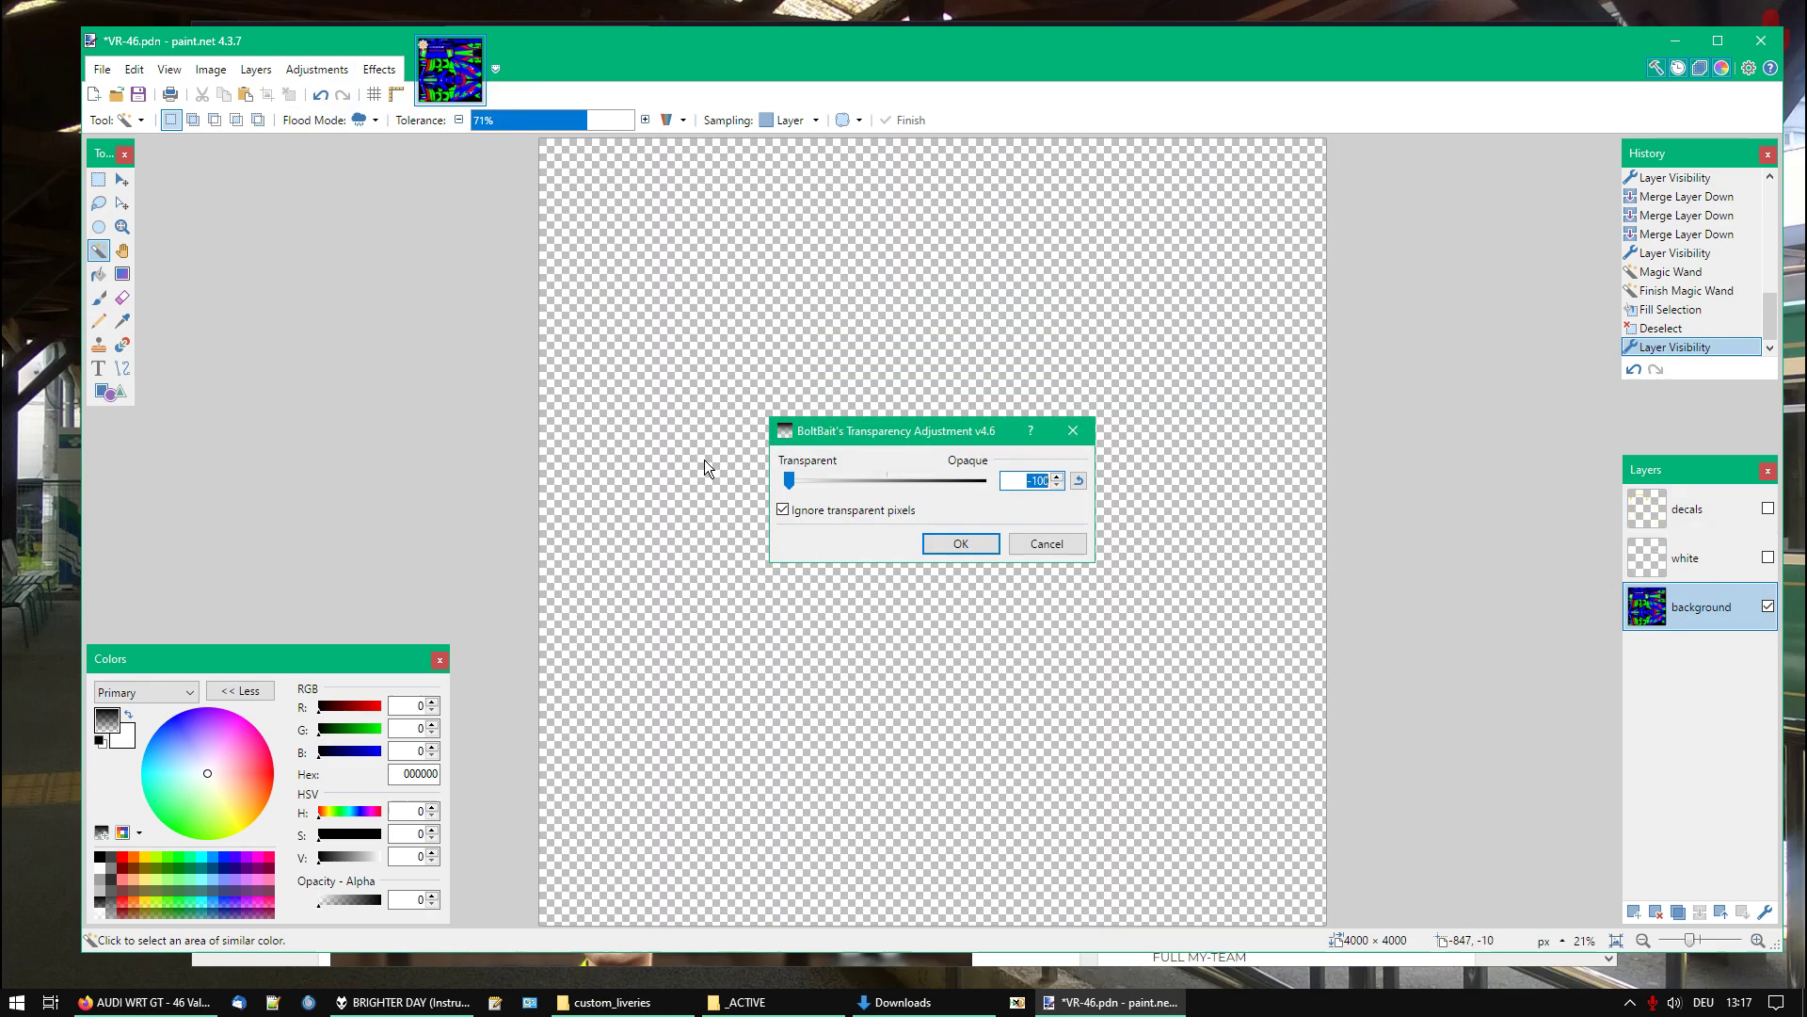
{"action": "left_click", "coordinate": [961, 544]}
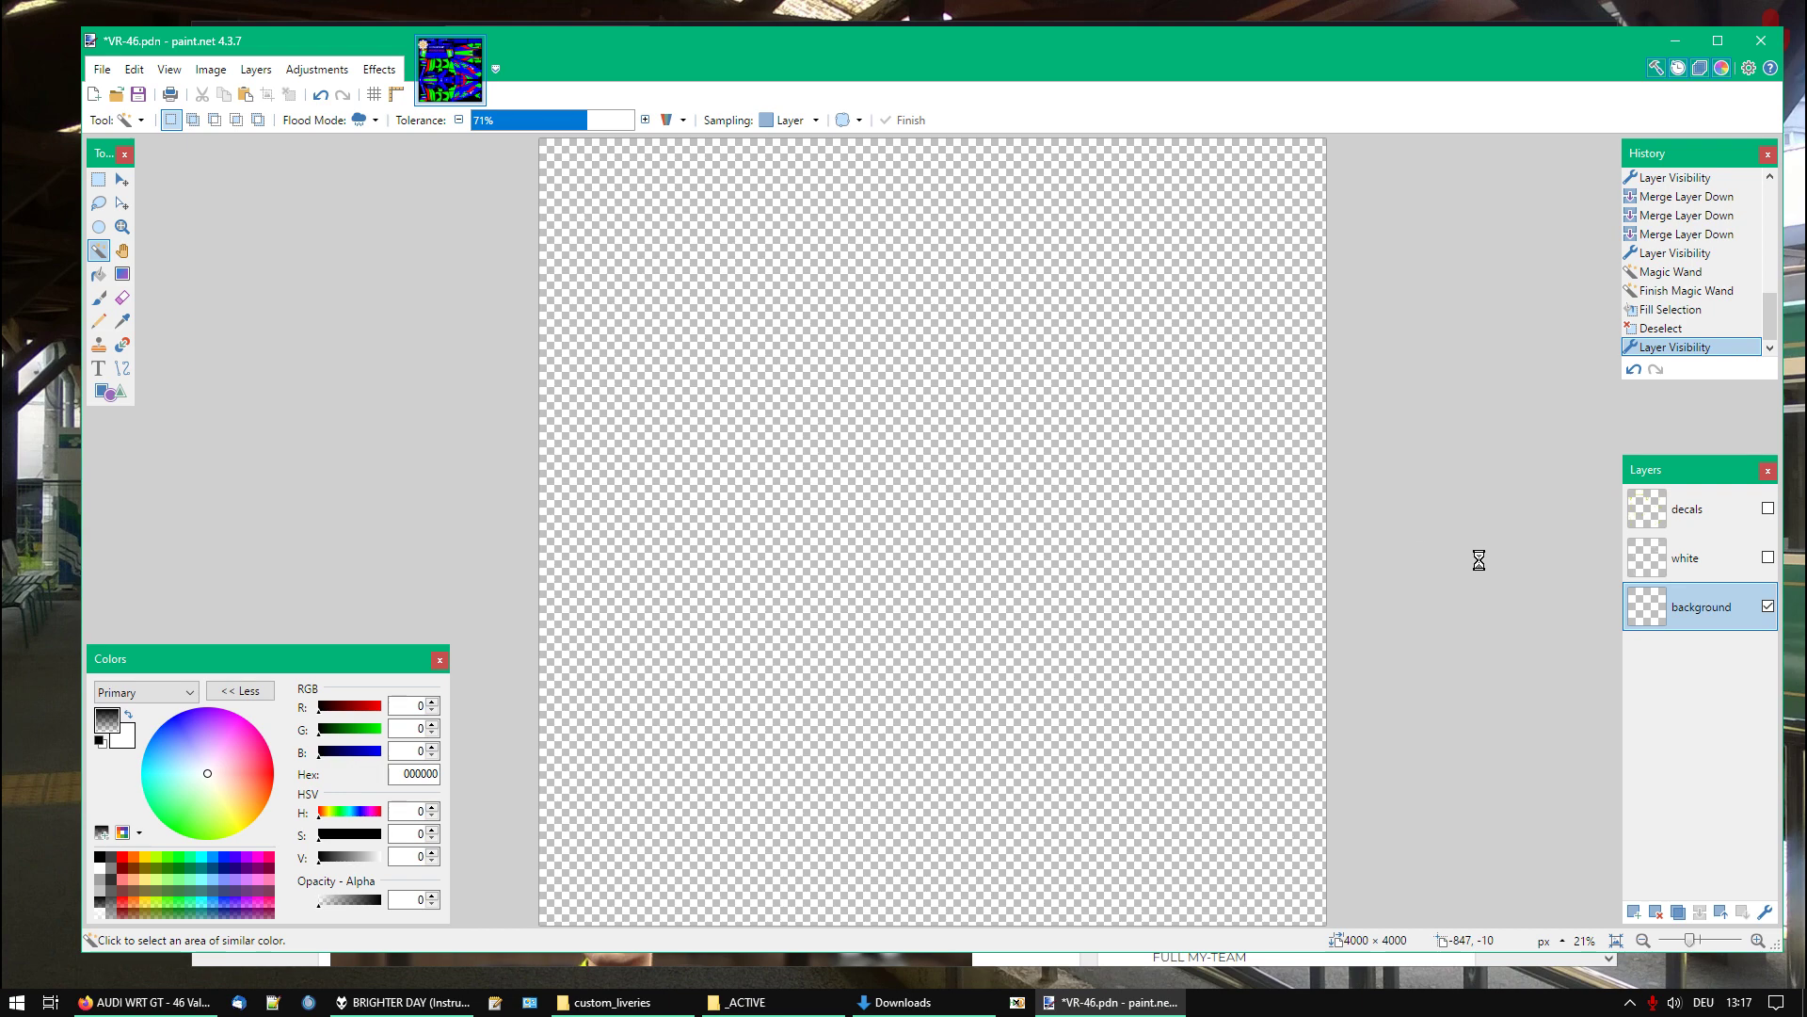
{"action": "left_click", "coordinate": [1721, 562]}
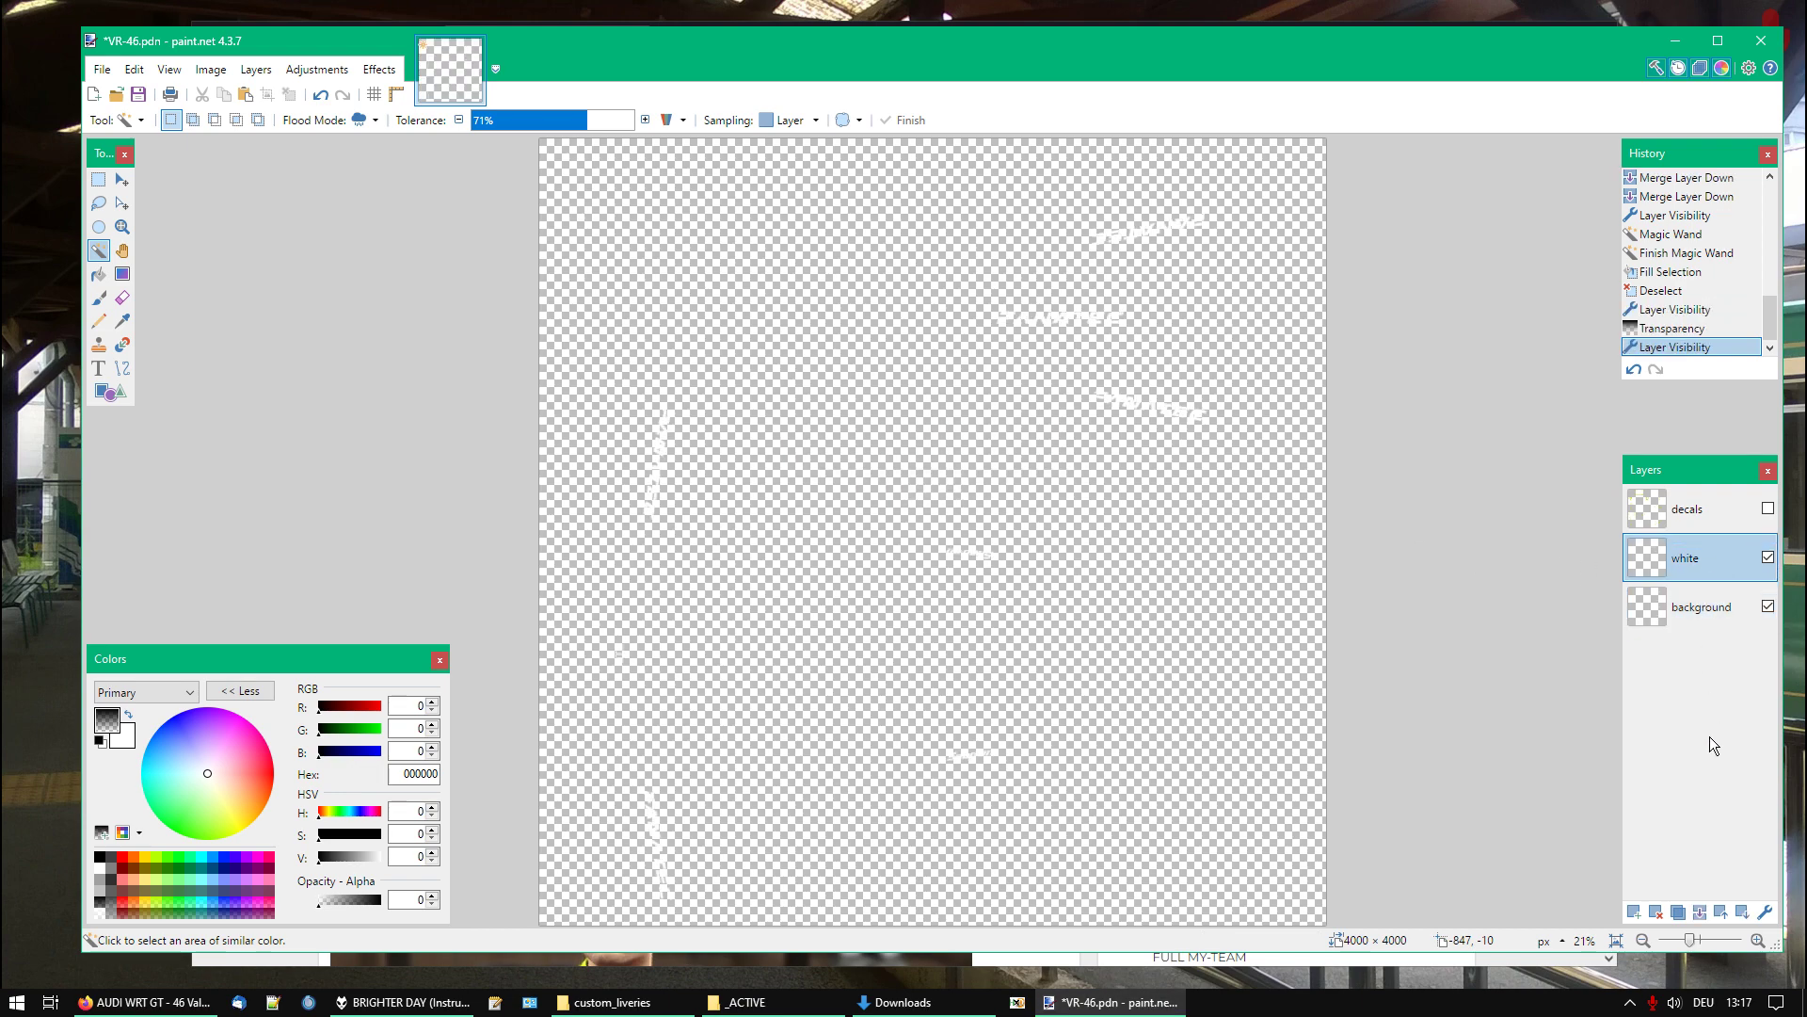
{"action": "left_click", "coordinate": [1699, 913]}
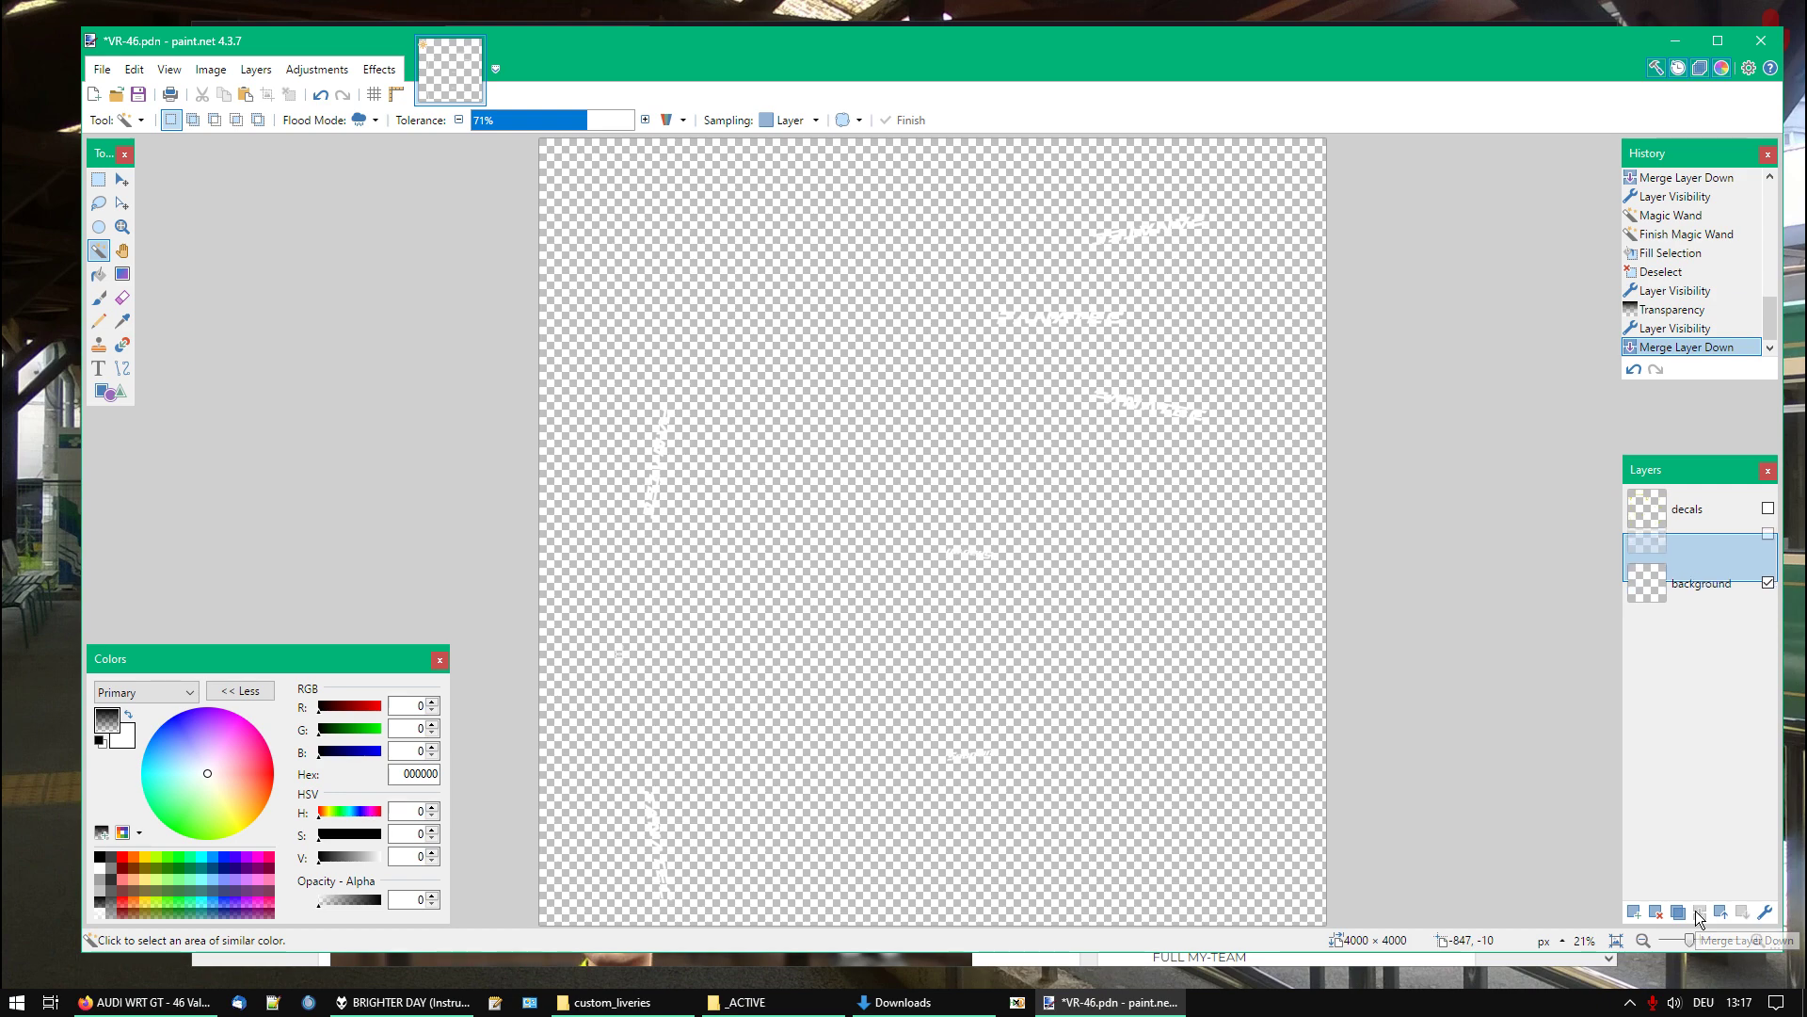
Show and select the decals layer, whiten it with Hue / Saturation, and hide the background
{"action": "left_click", "coordinate": [1769, 509]}
{"action": "left_click", "coordinate": [1741, 513]}
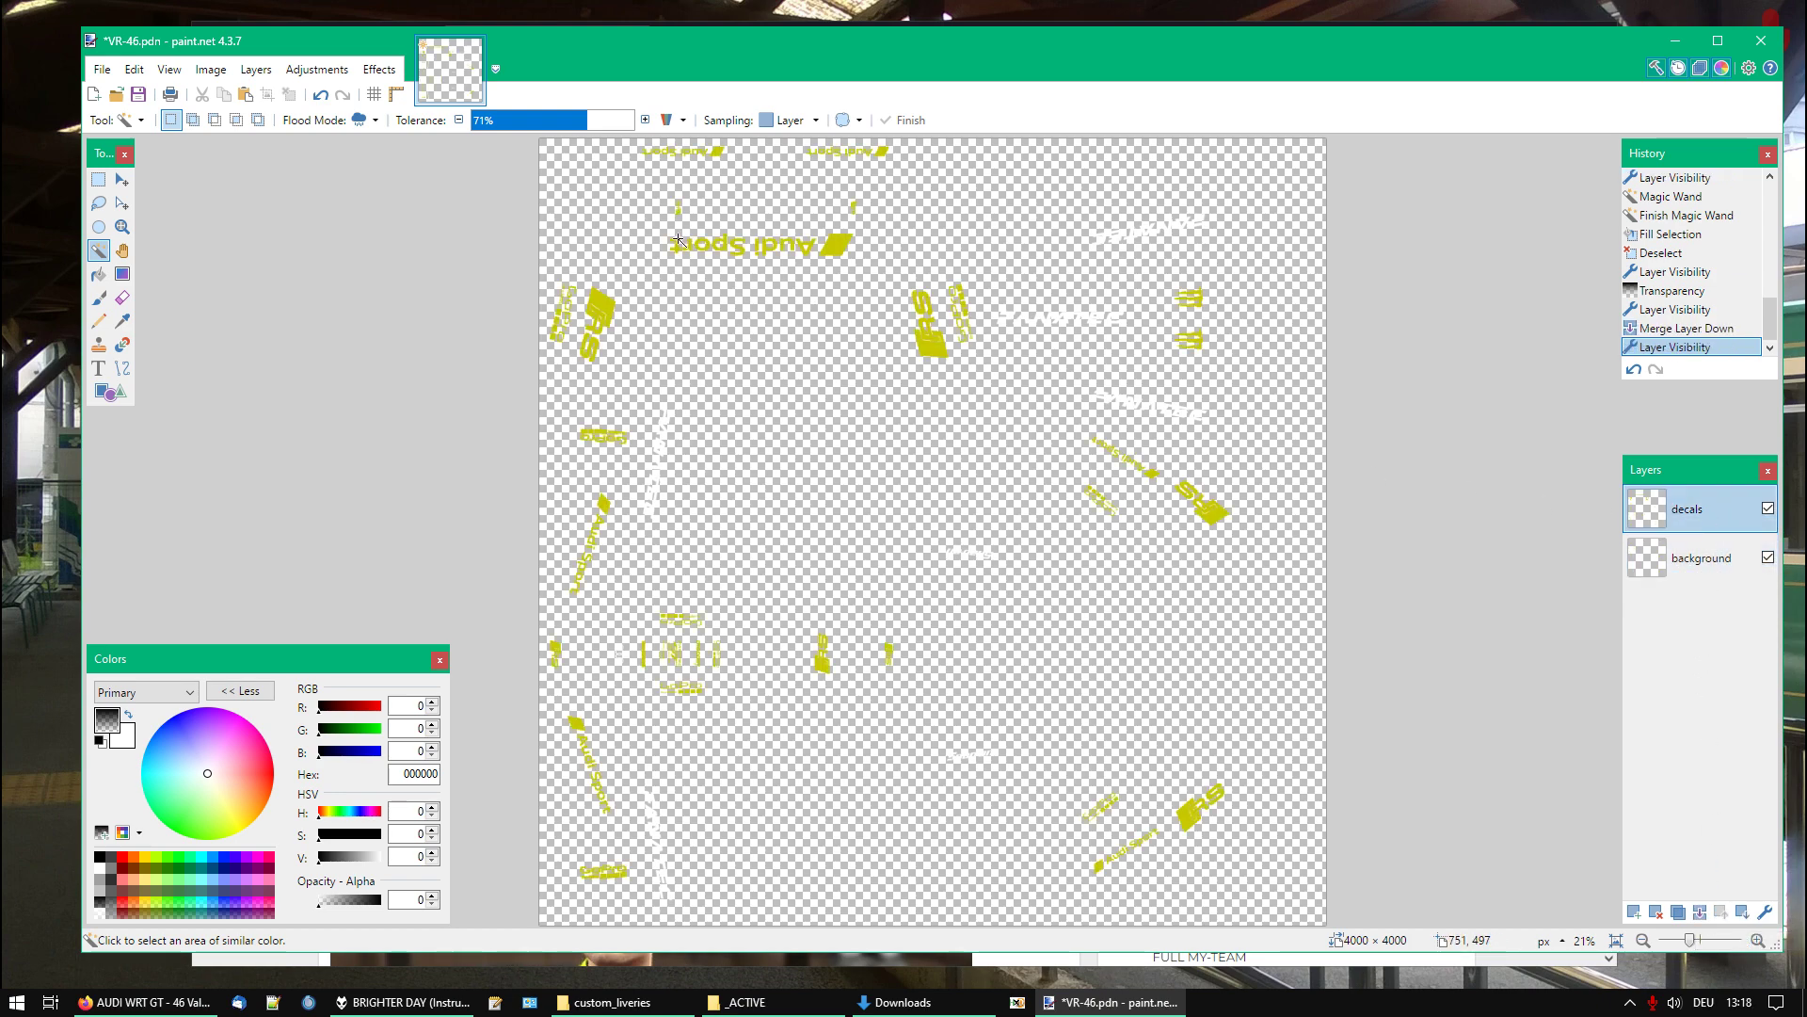
{"action": "left_click", "coordinate": [302, 68]}
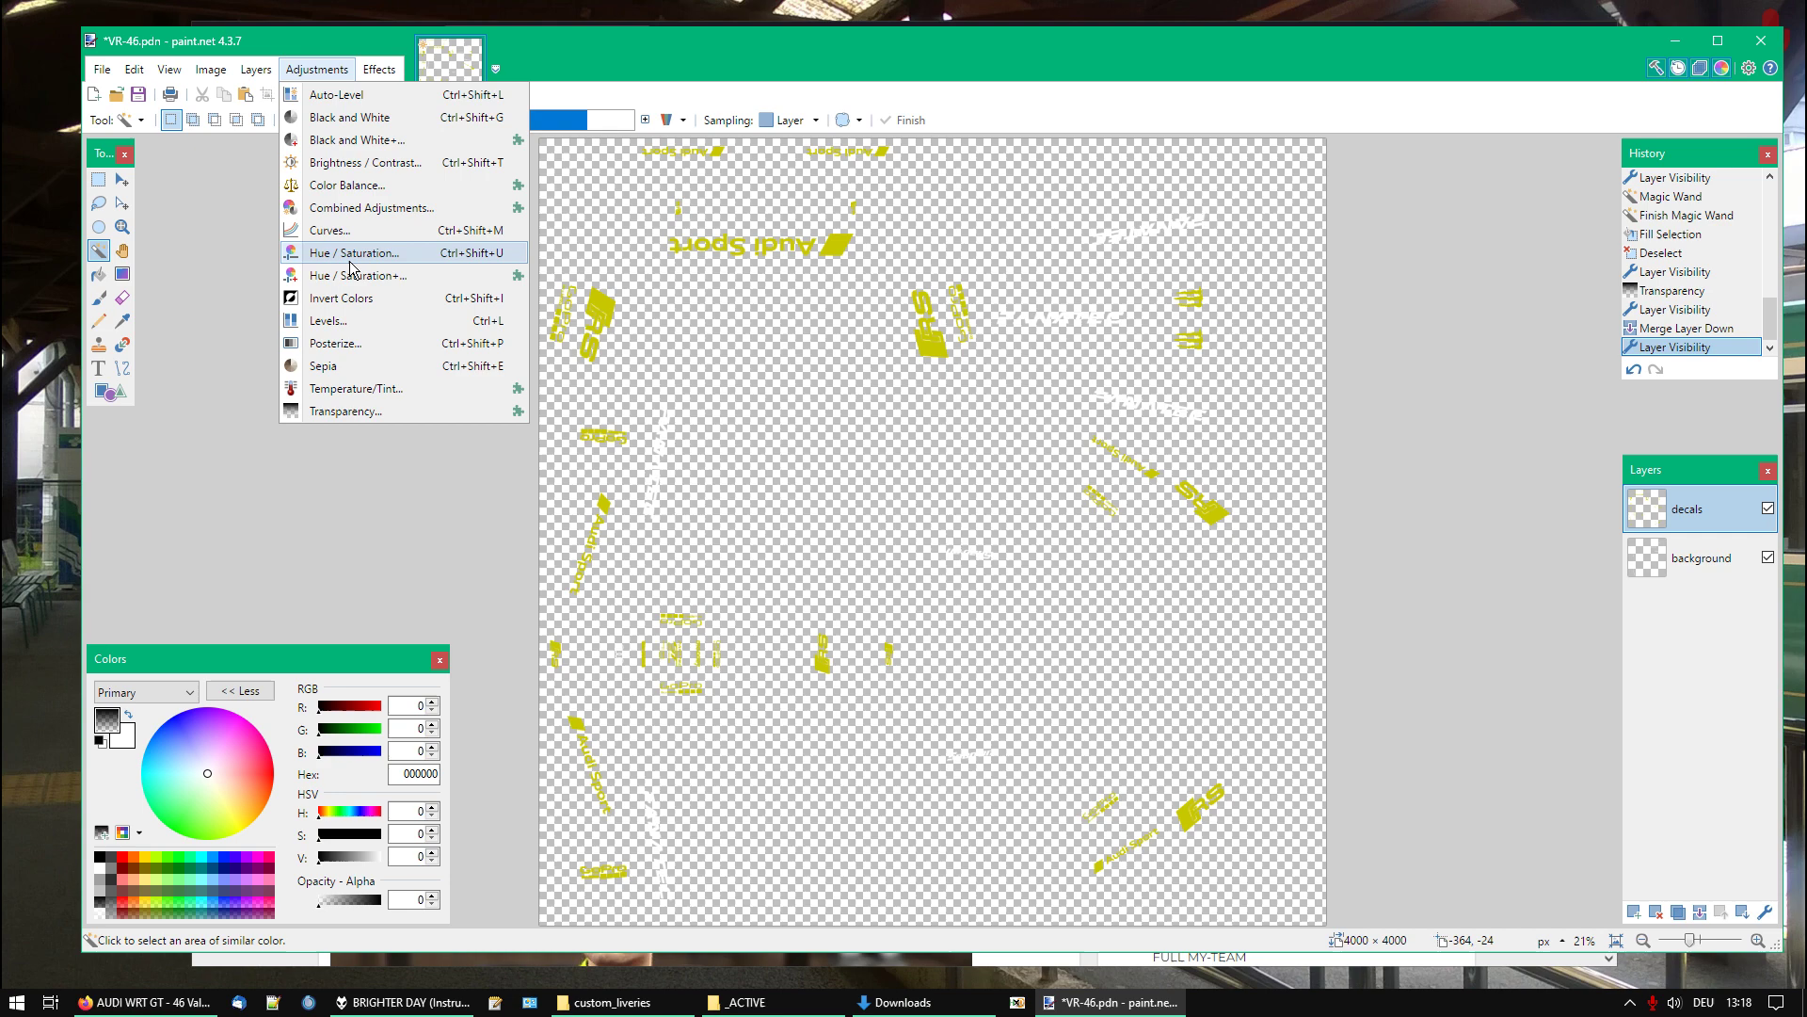
{"action": "left_click", "coordinate": [325, 247]}
{"action": "left_click", "coordinate": [965, 574]}
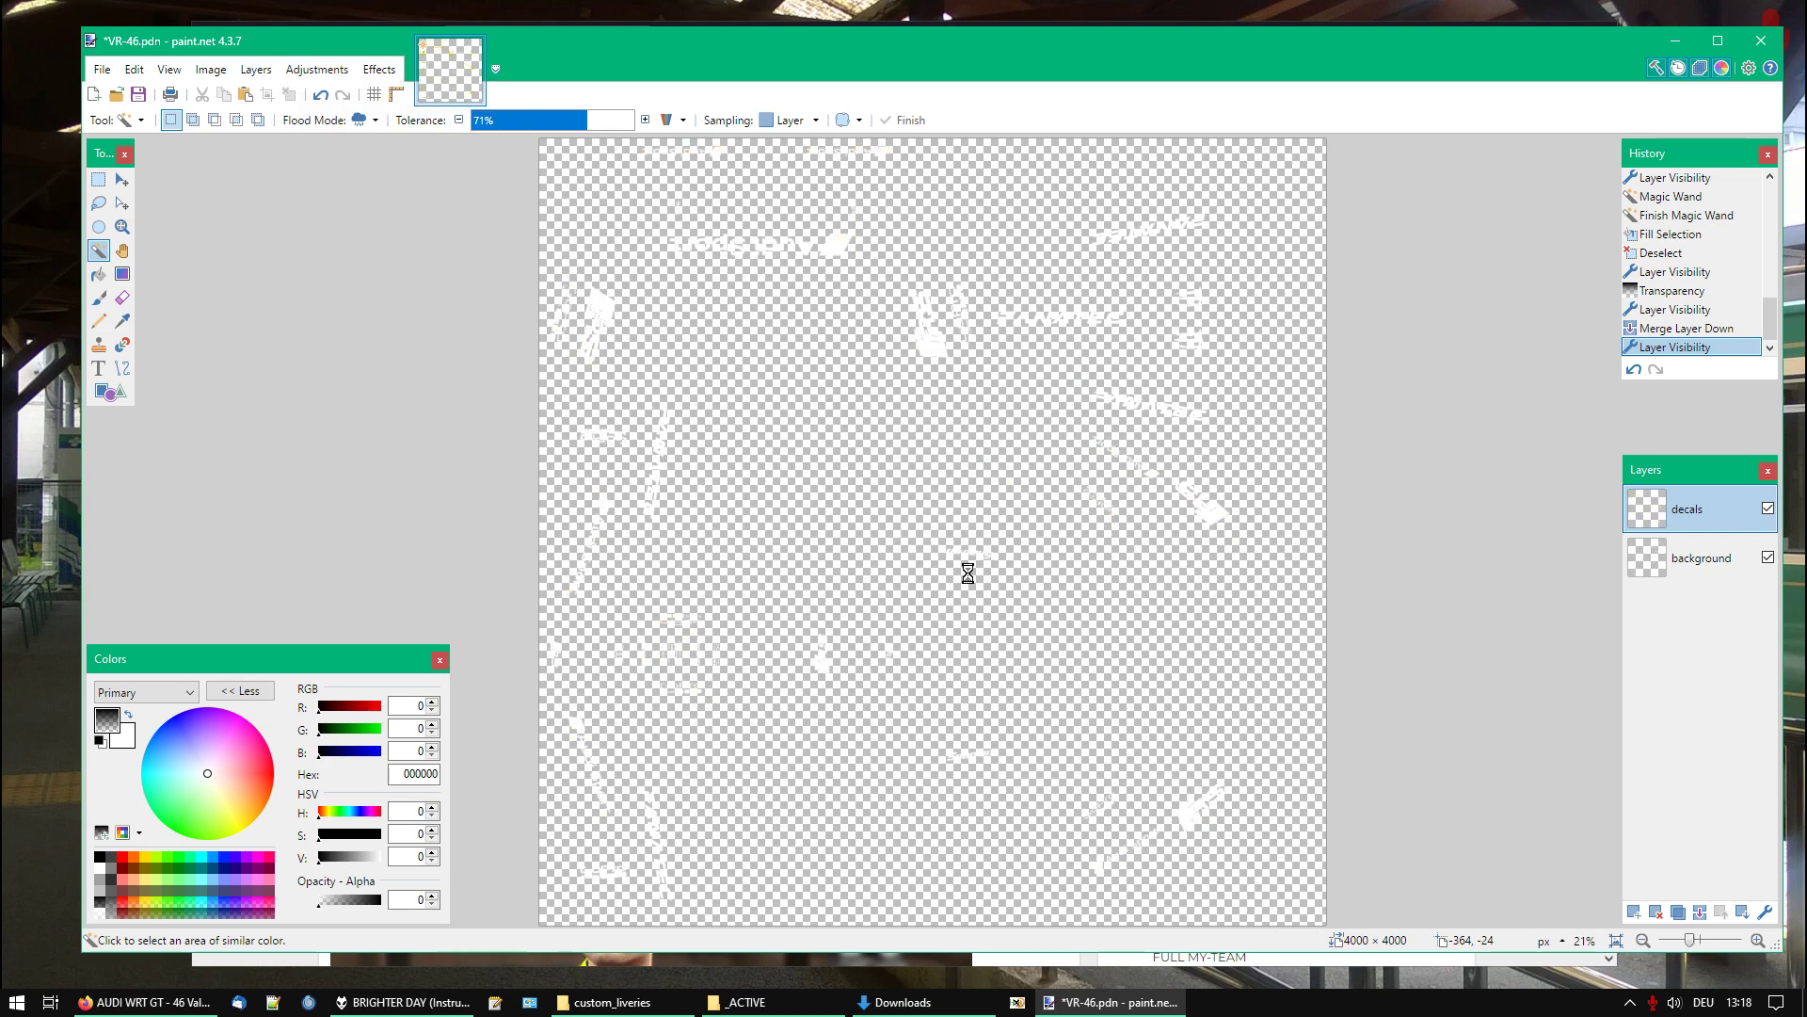
{"action": "left_click", "coordinate": [1769, 558]}
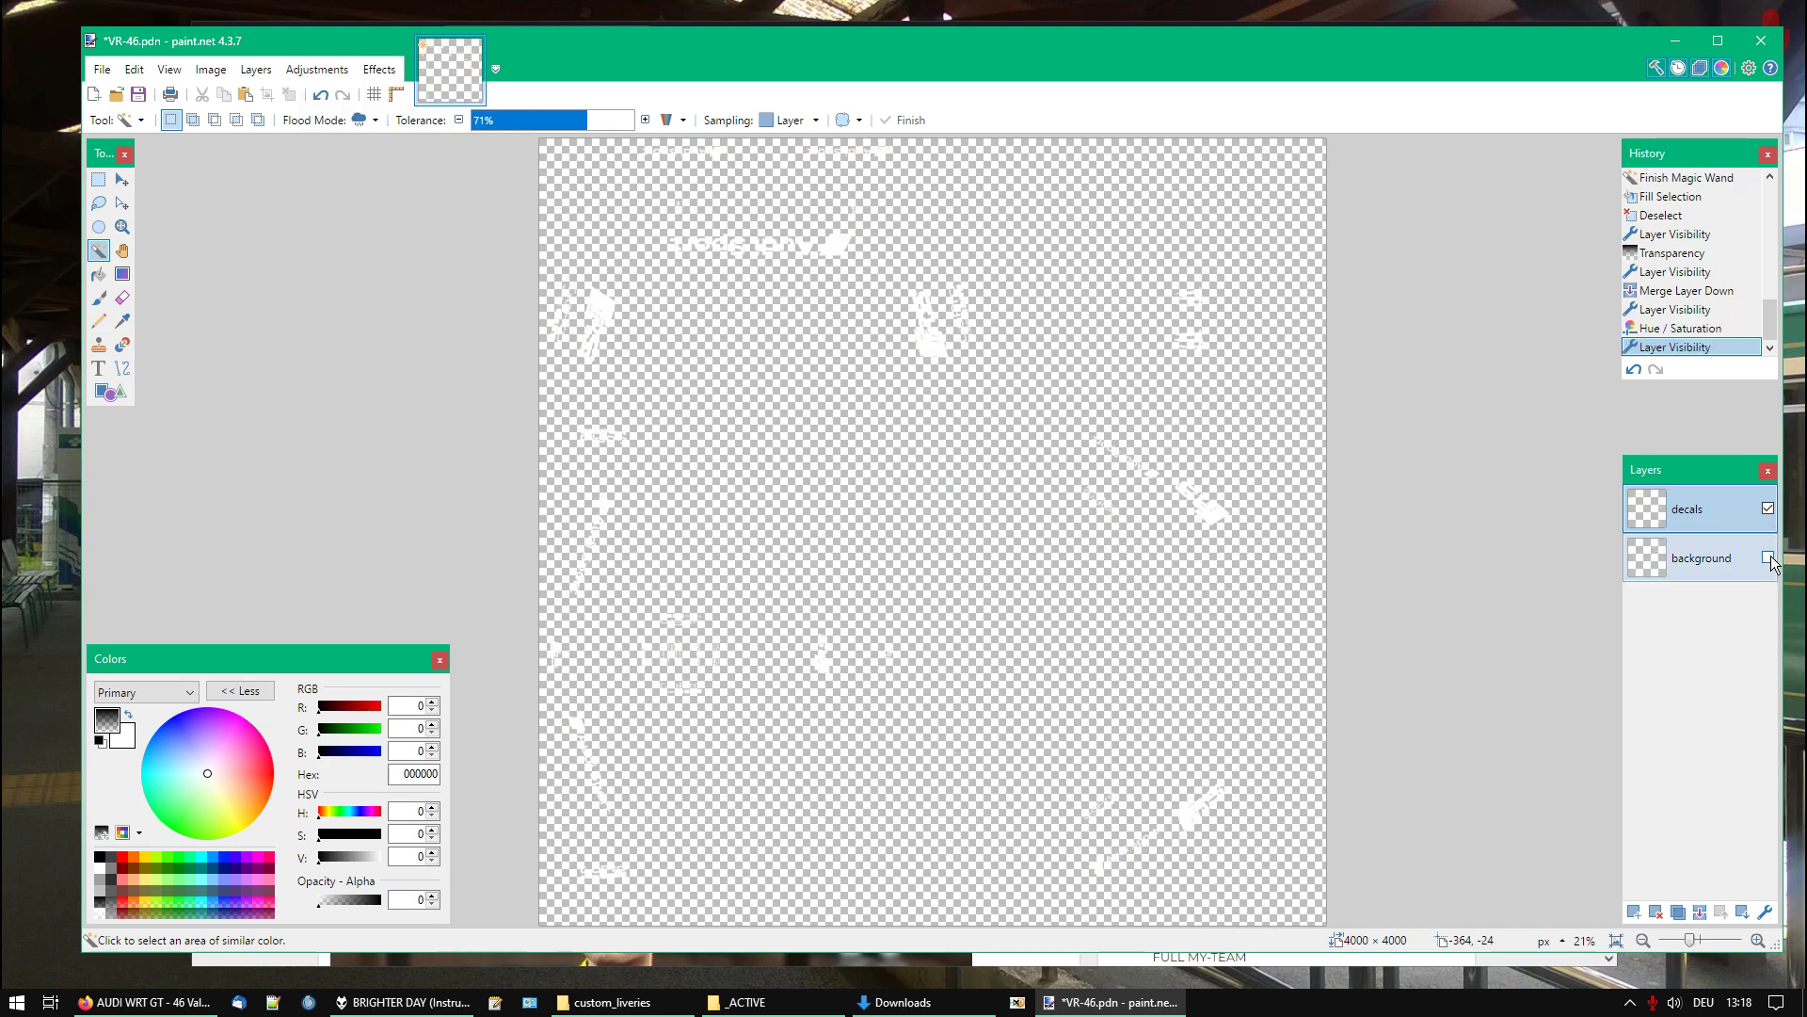
Select the decal shapes, switch to the background, delete the decals layer and deselect
{"action": "left_click", "coordinate": [841, 245]}
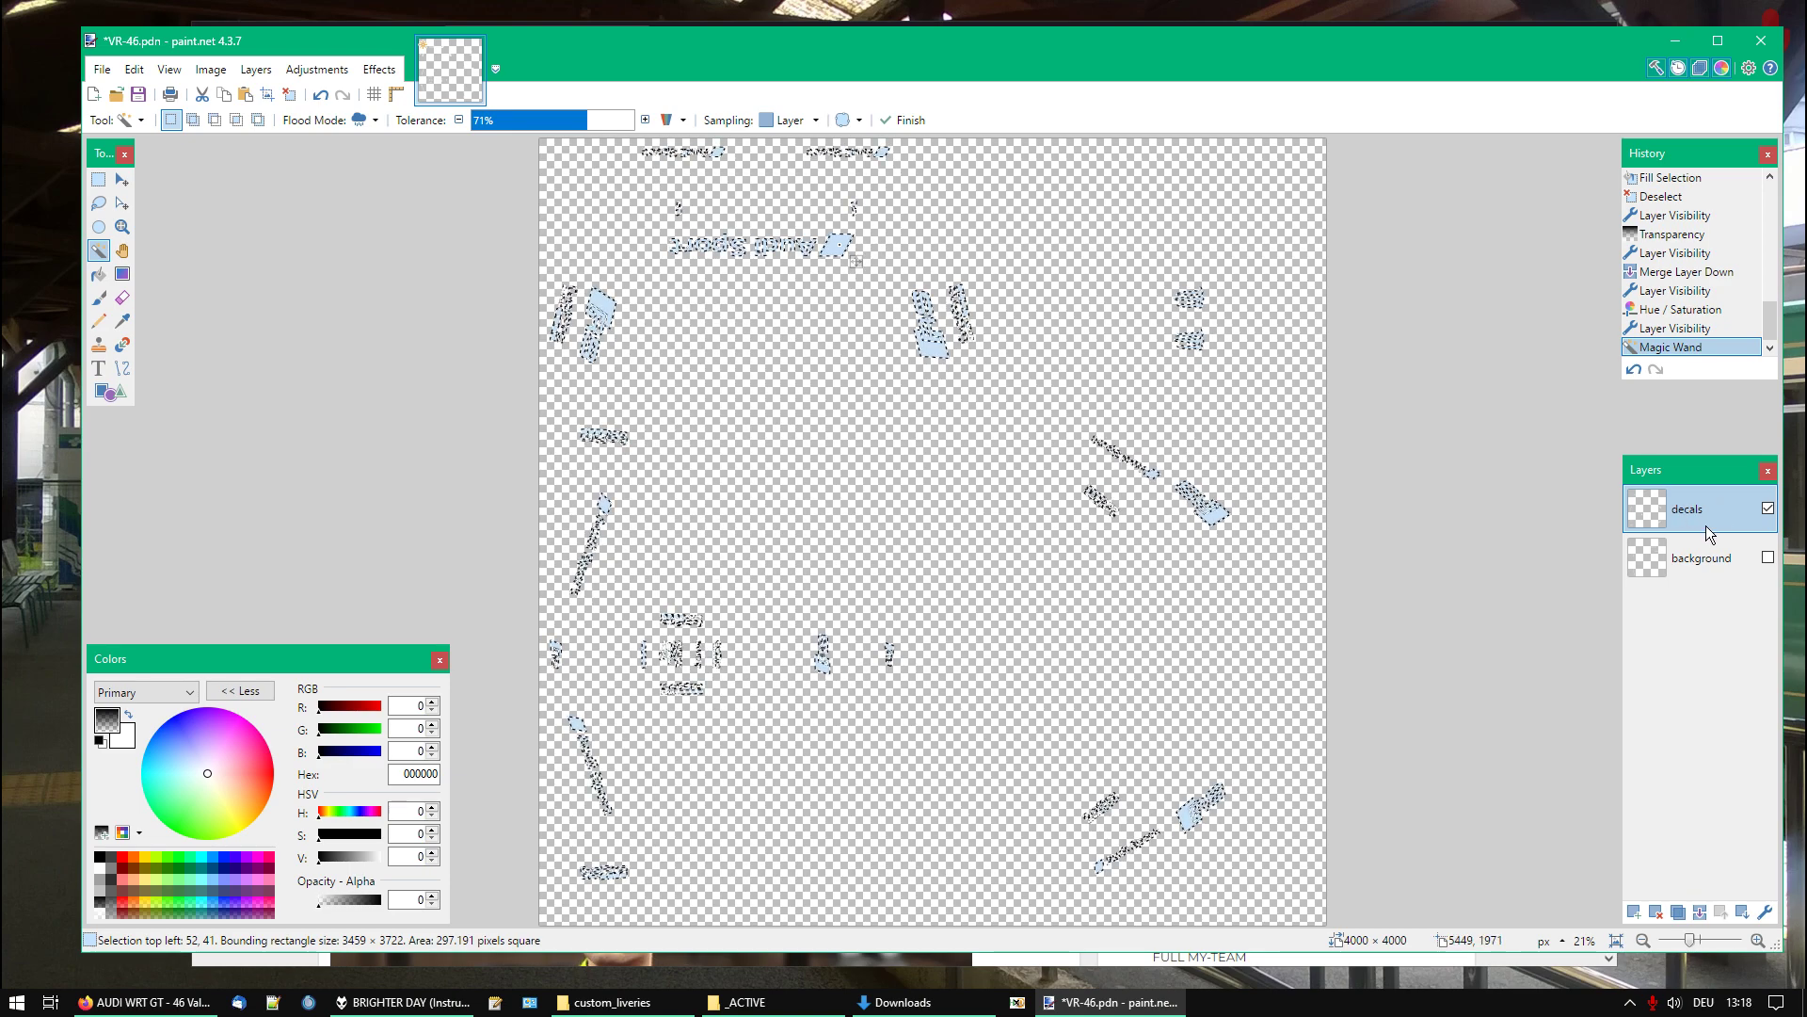
{"action": "left_click", "coordinate": [1662, 558]}
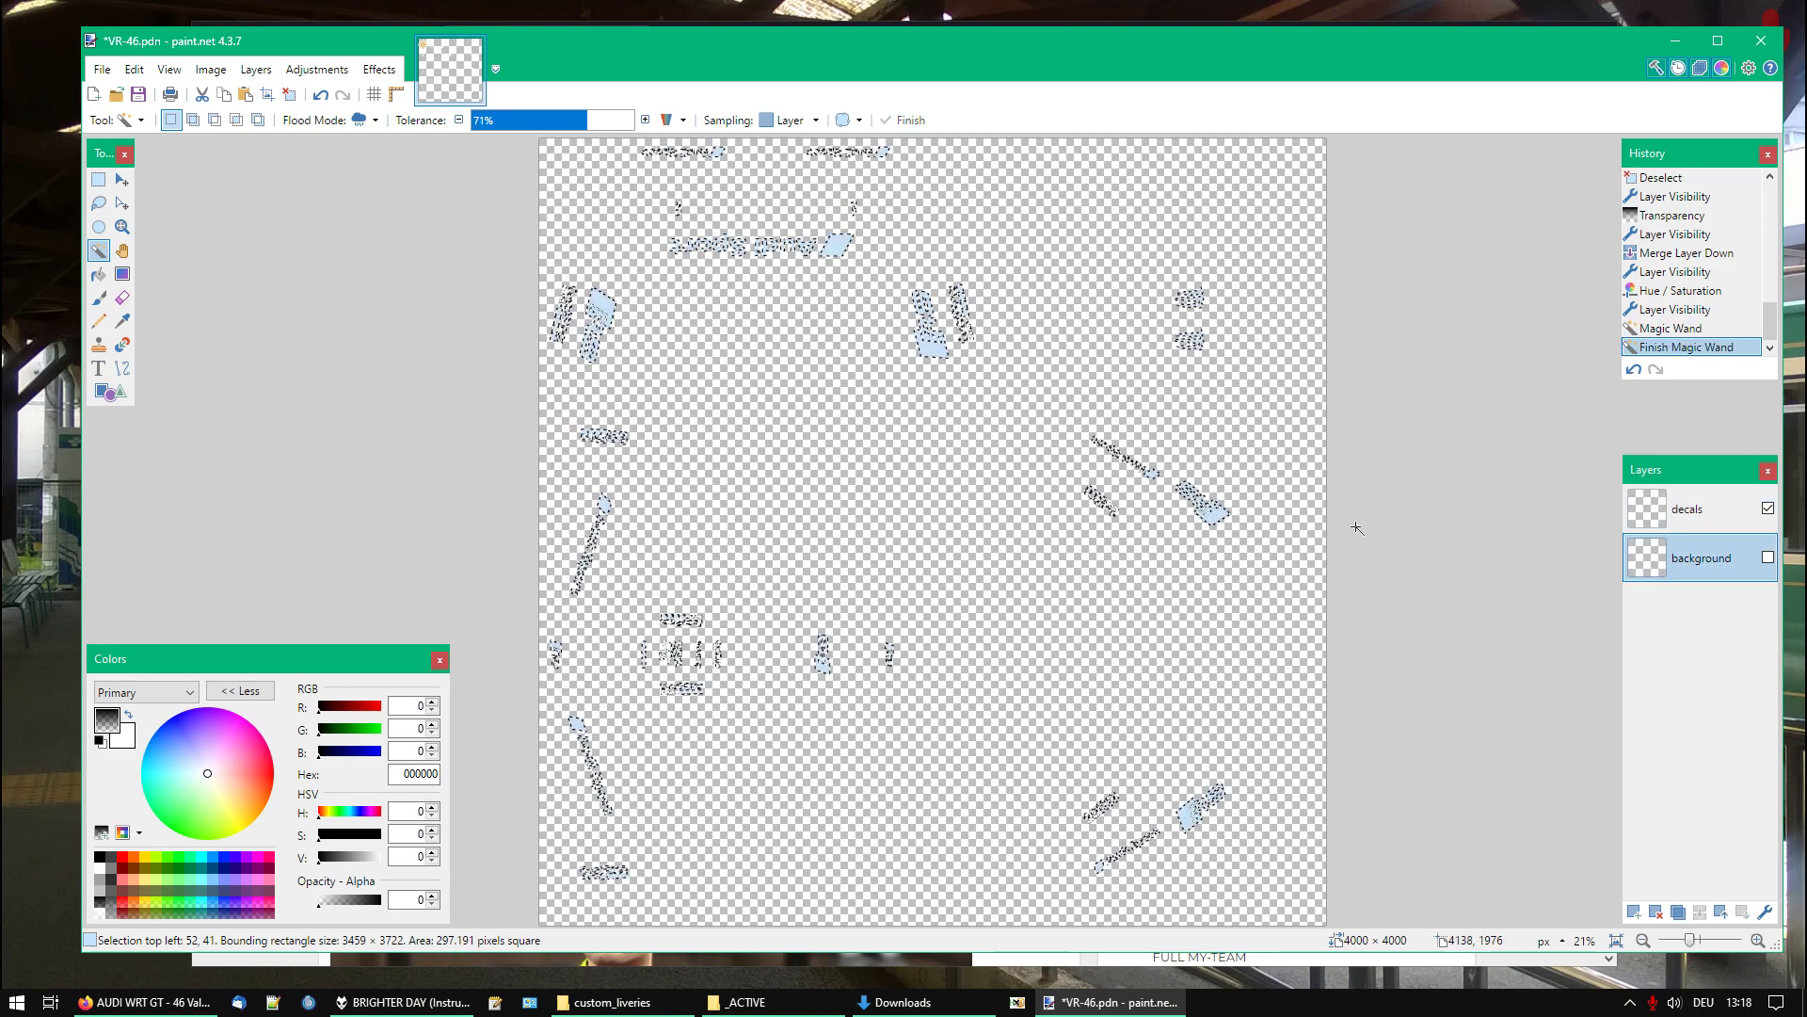
{"action": "left_click", "coordinate": [1769, 509]}
{"action": "left_click", "coordinate": [1769, 559]}
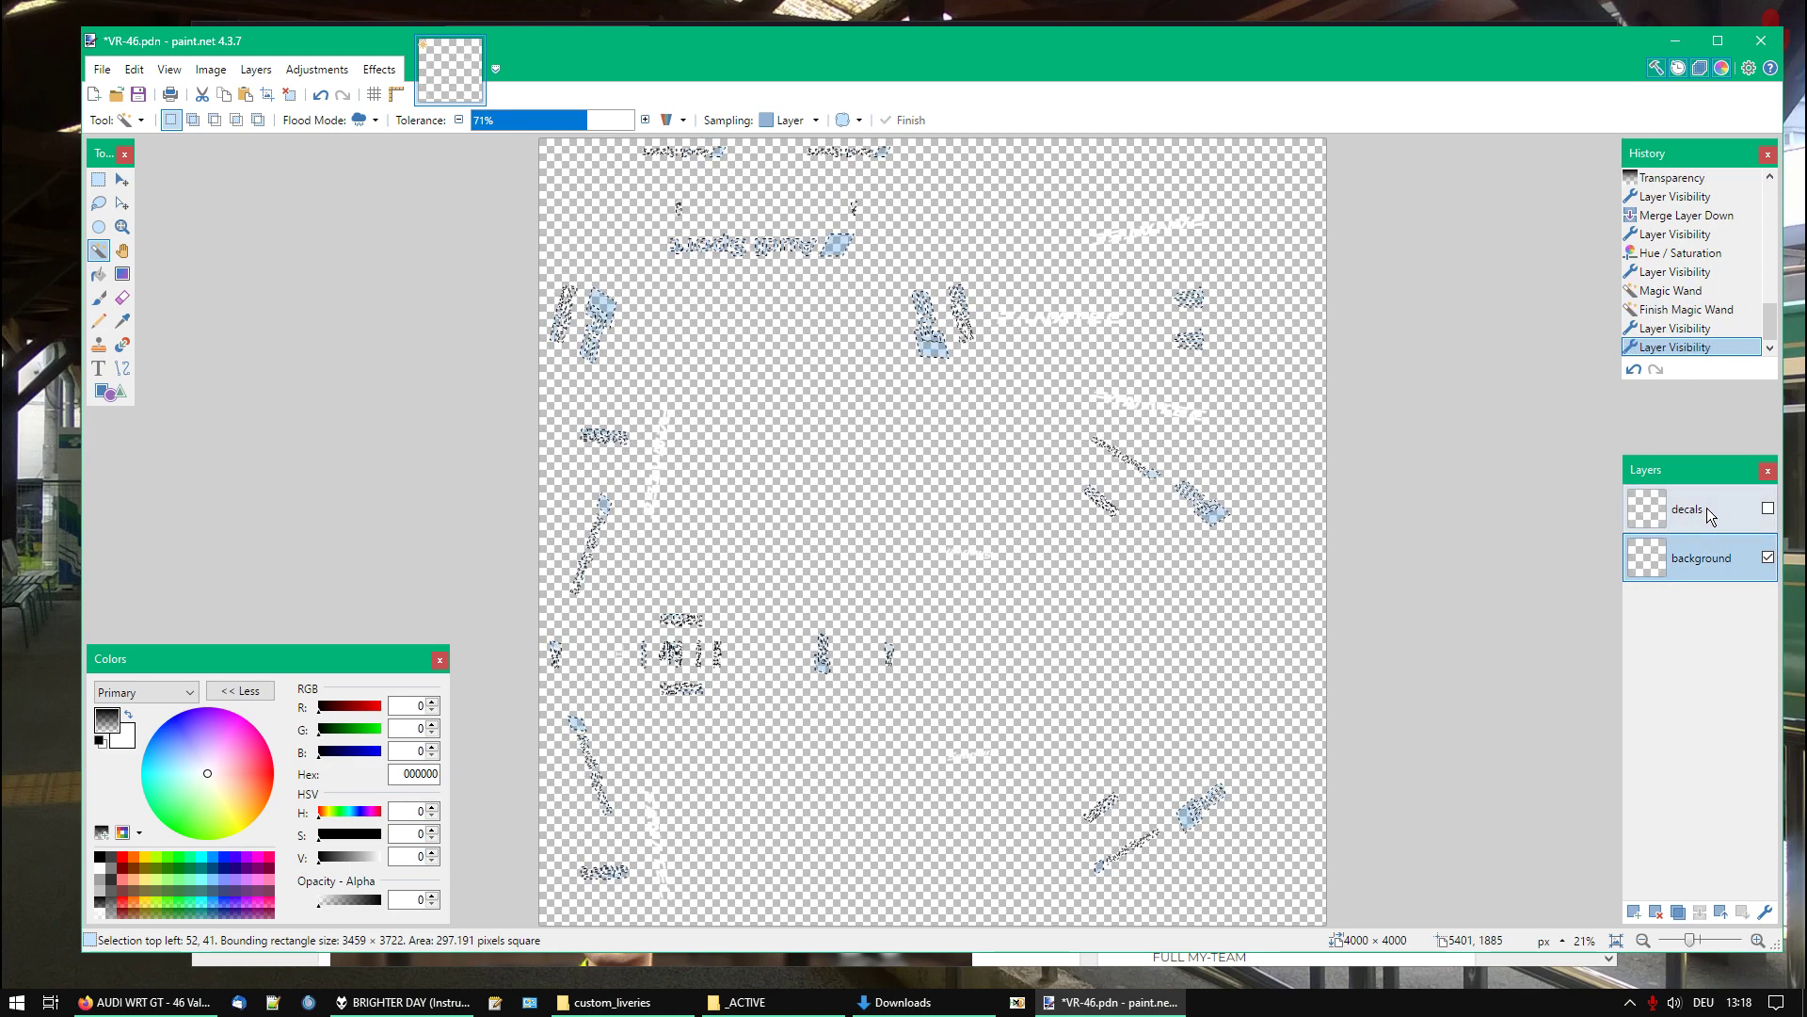
{"action": "left_click", "coordinate": [1655, 912]}
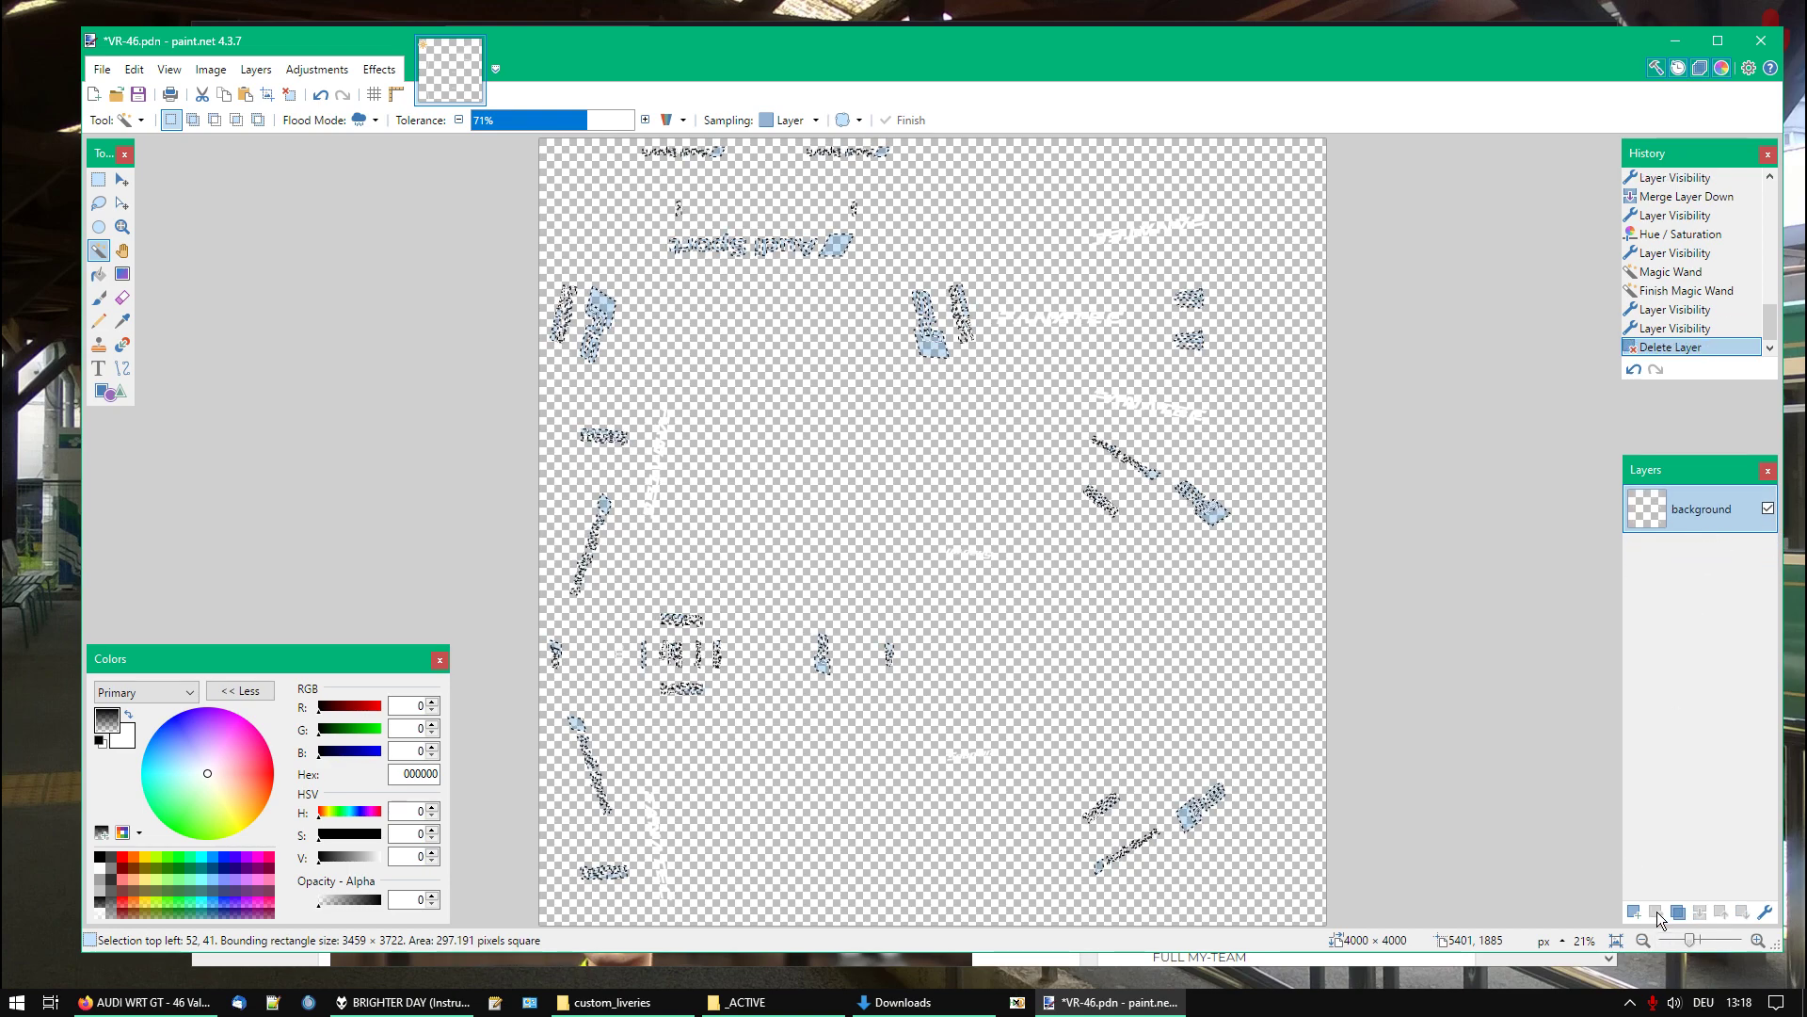
{"action": "key", "text": "ctrl+d"}
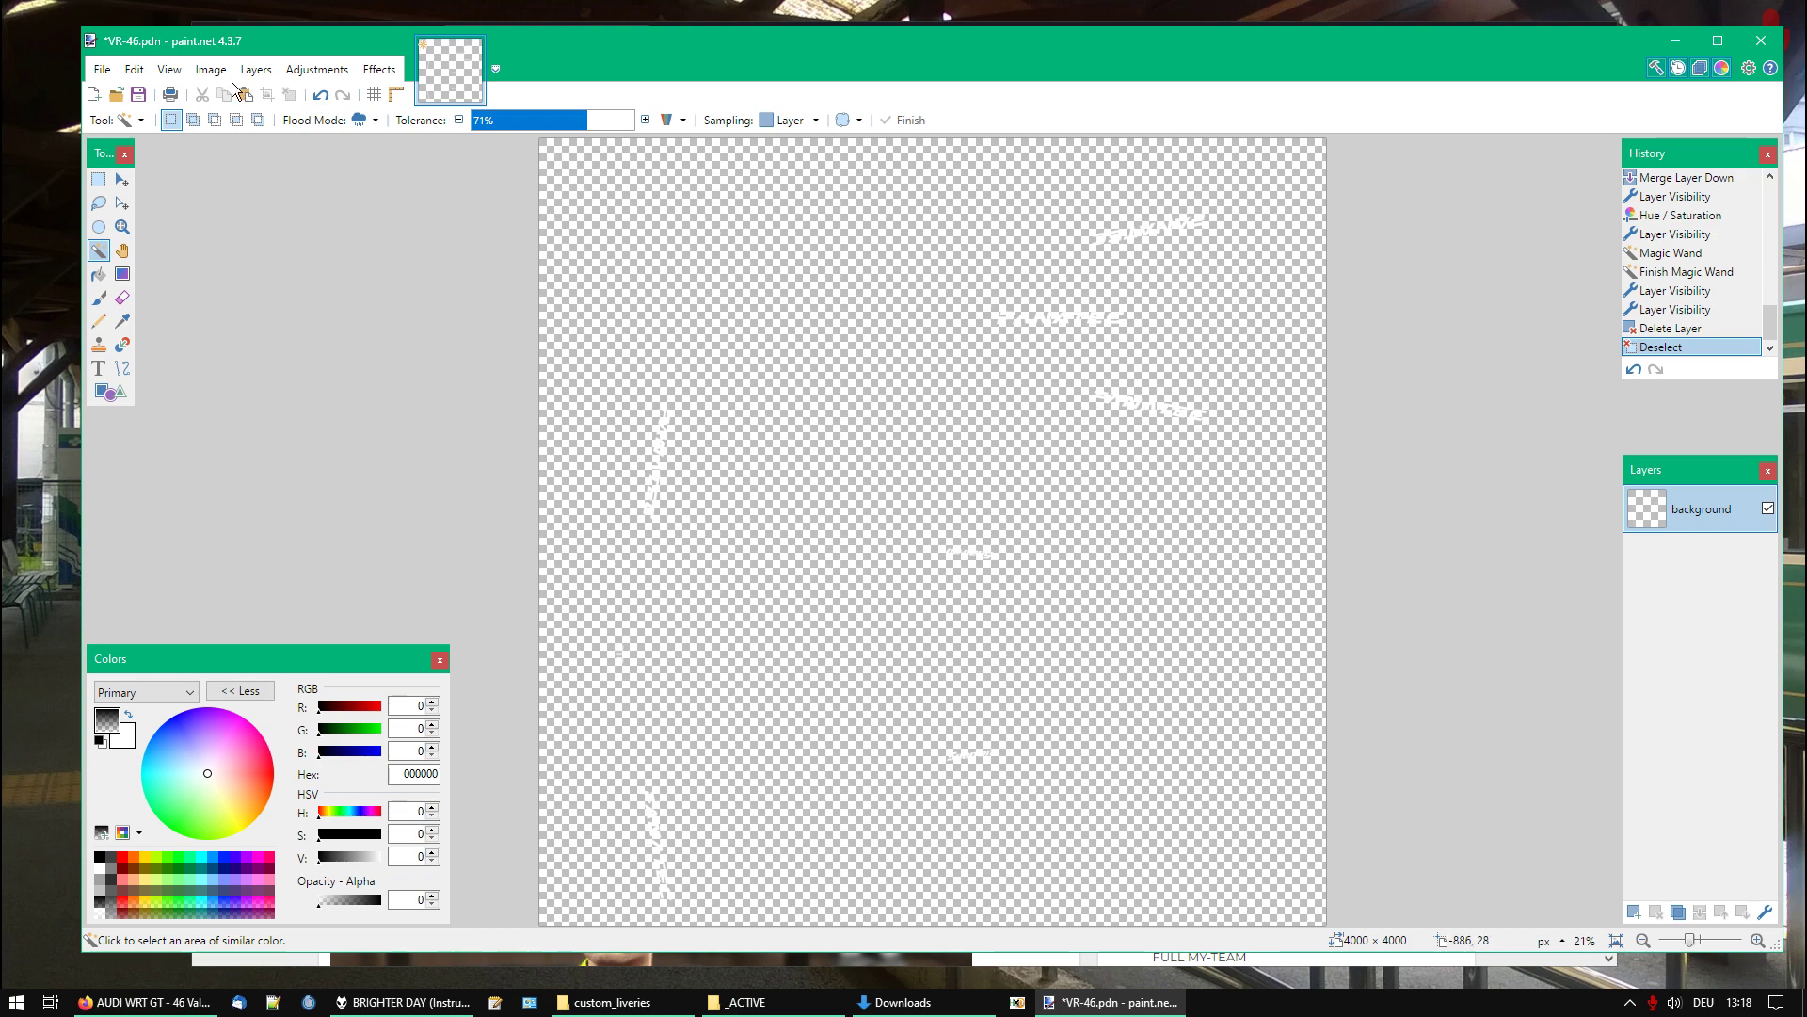
Save the image as VR-46_video_m.dds in DirectDraw Surface format with BC7 (sRGB) compression and mip maps
{"action": "left_click", "coordinate": [103, 71]}
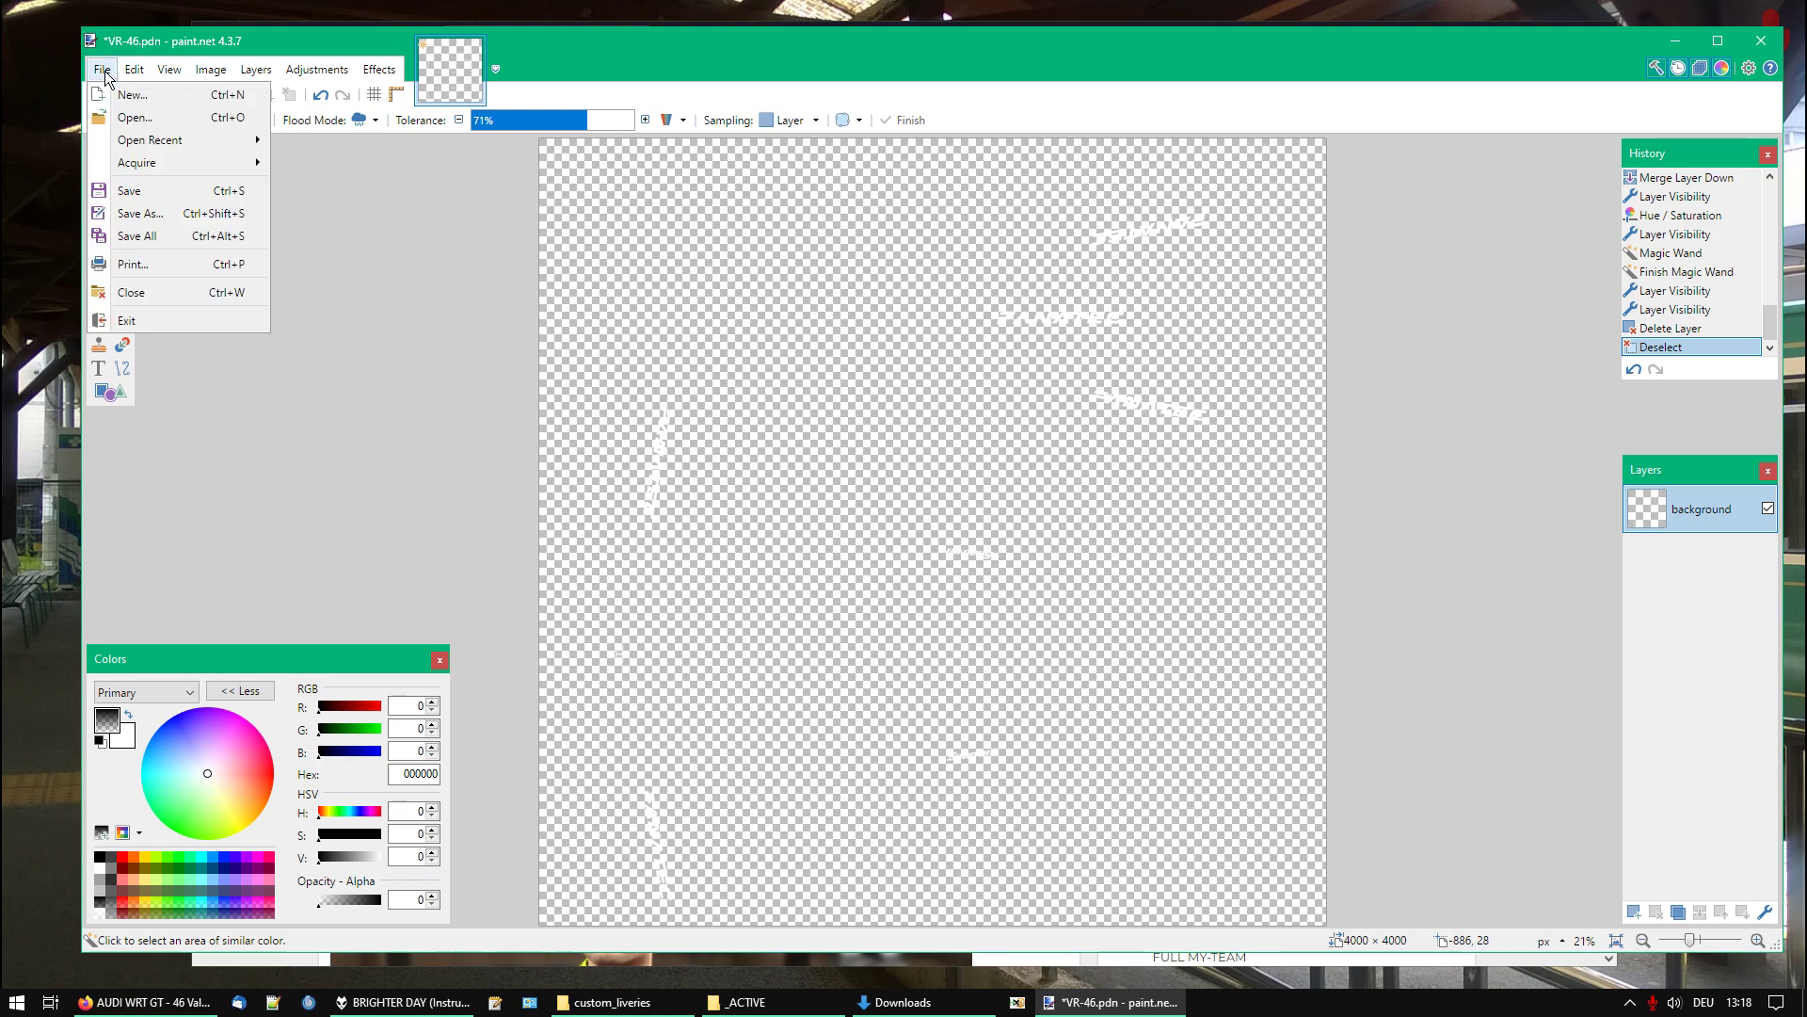
{"action": "left_click", "coordinate": [165, 223]}
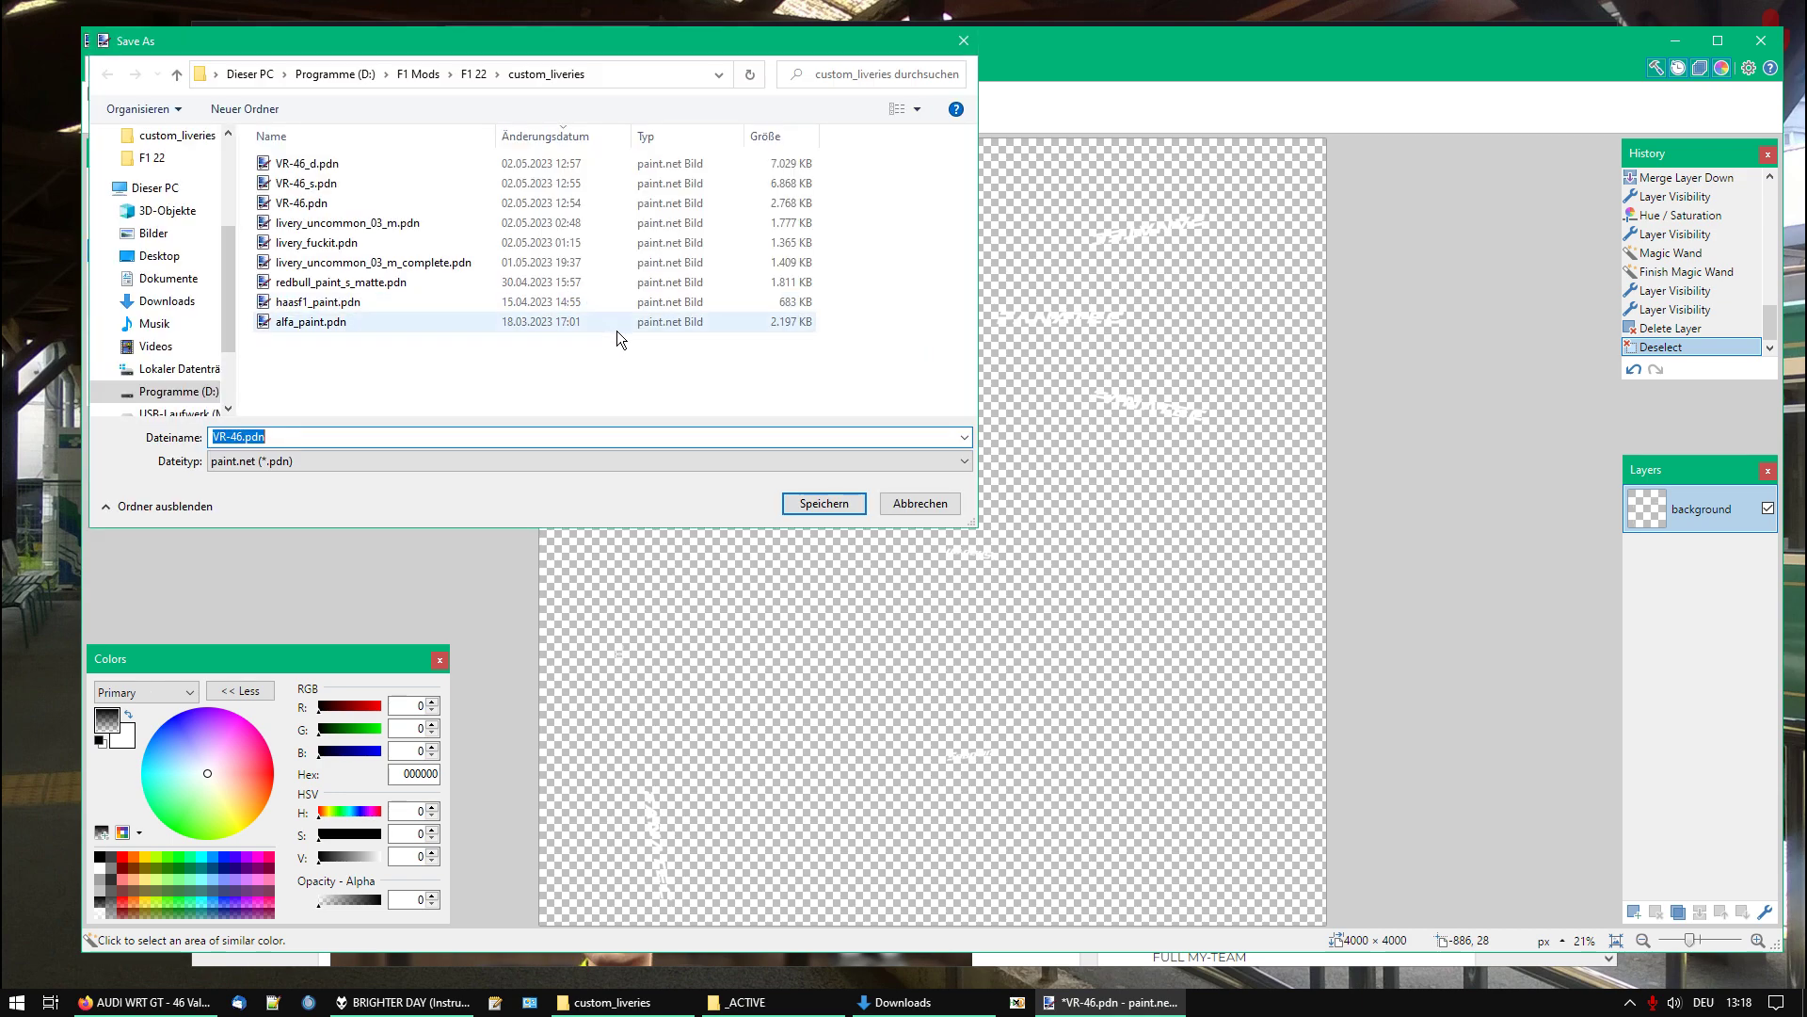
{"action": "left_click", "coordinate": [277, 456]}
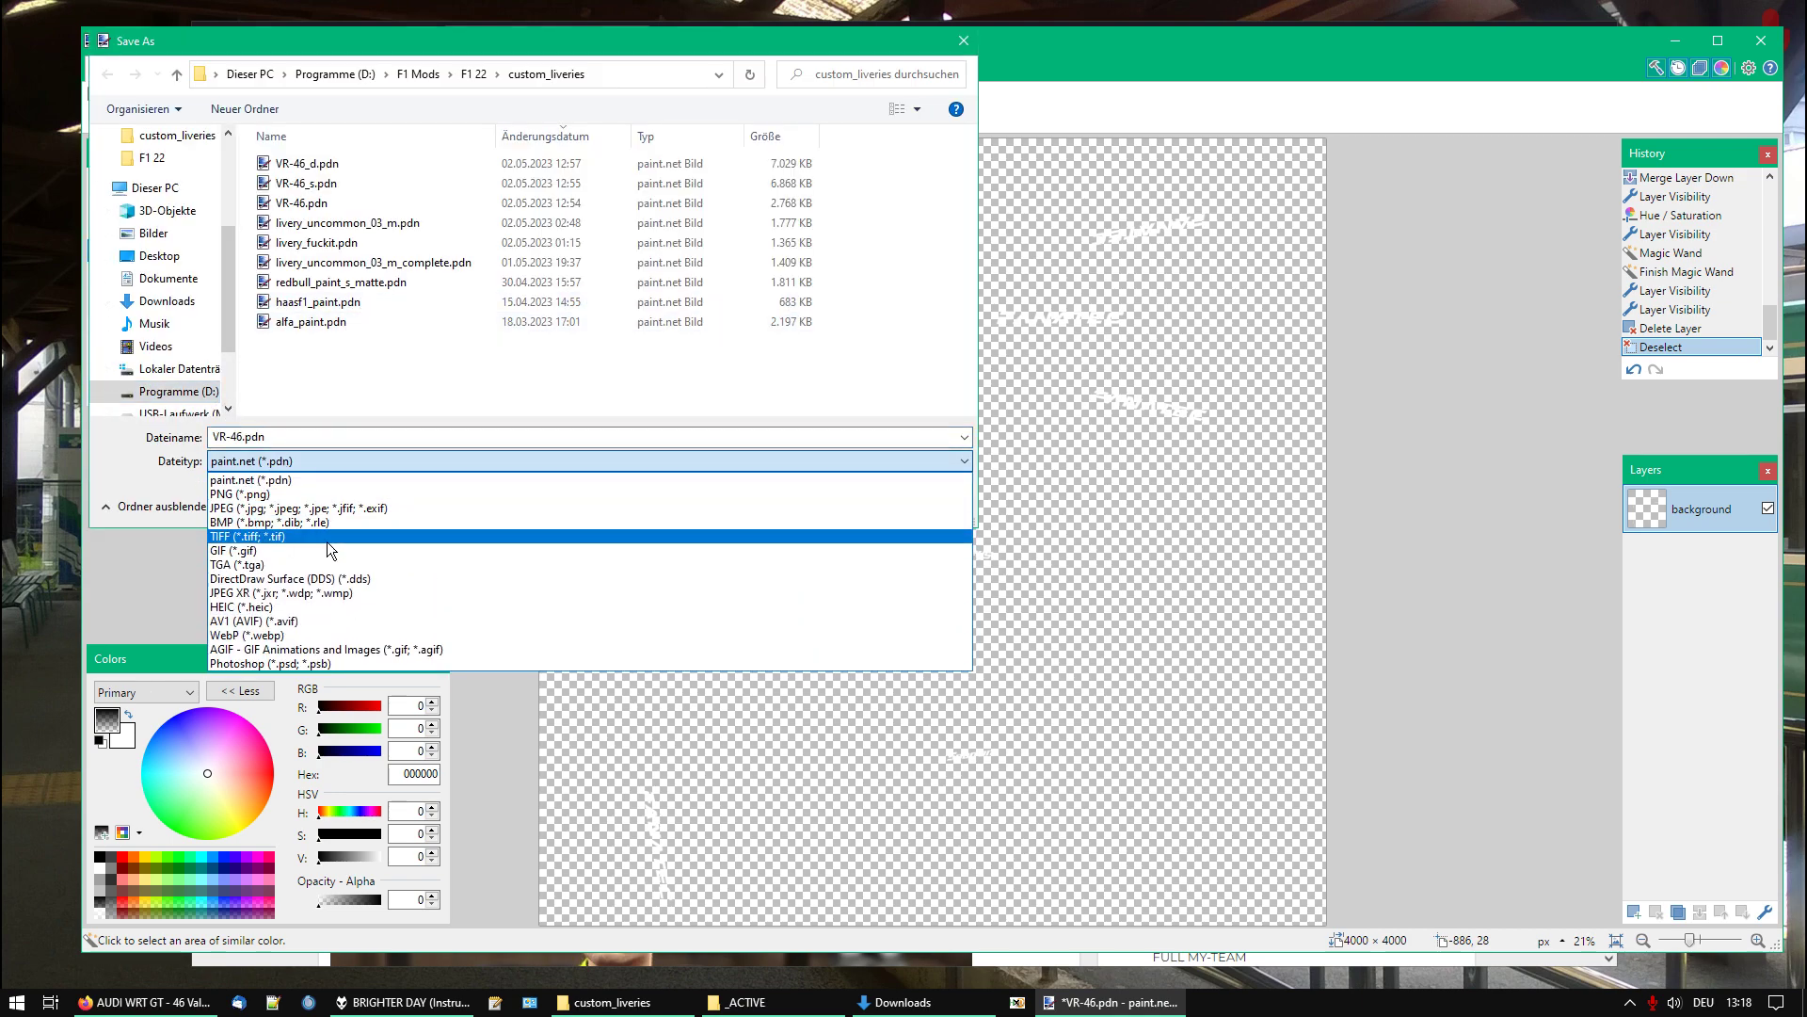
{"action": "left_click", "coordinate": [344, 577]}
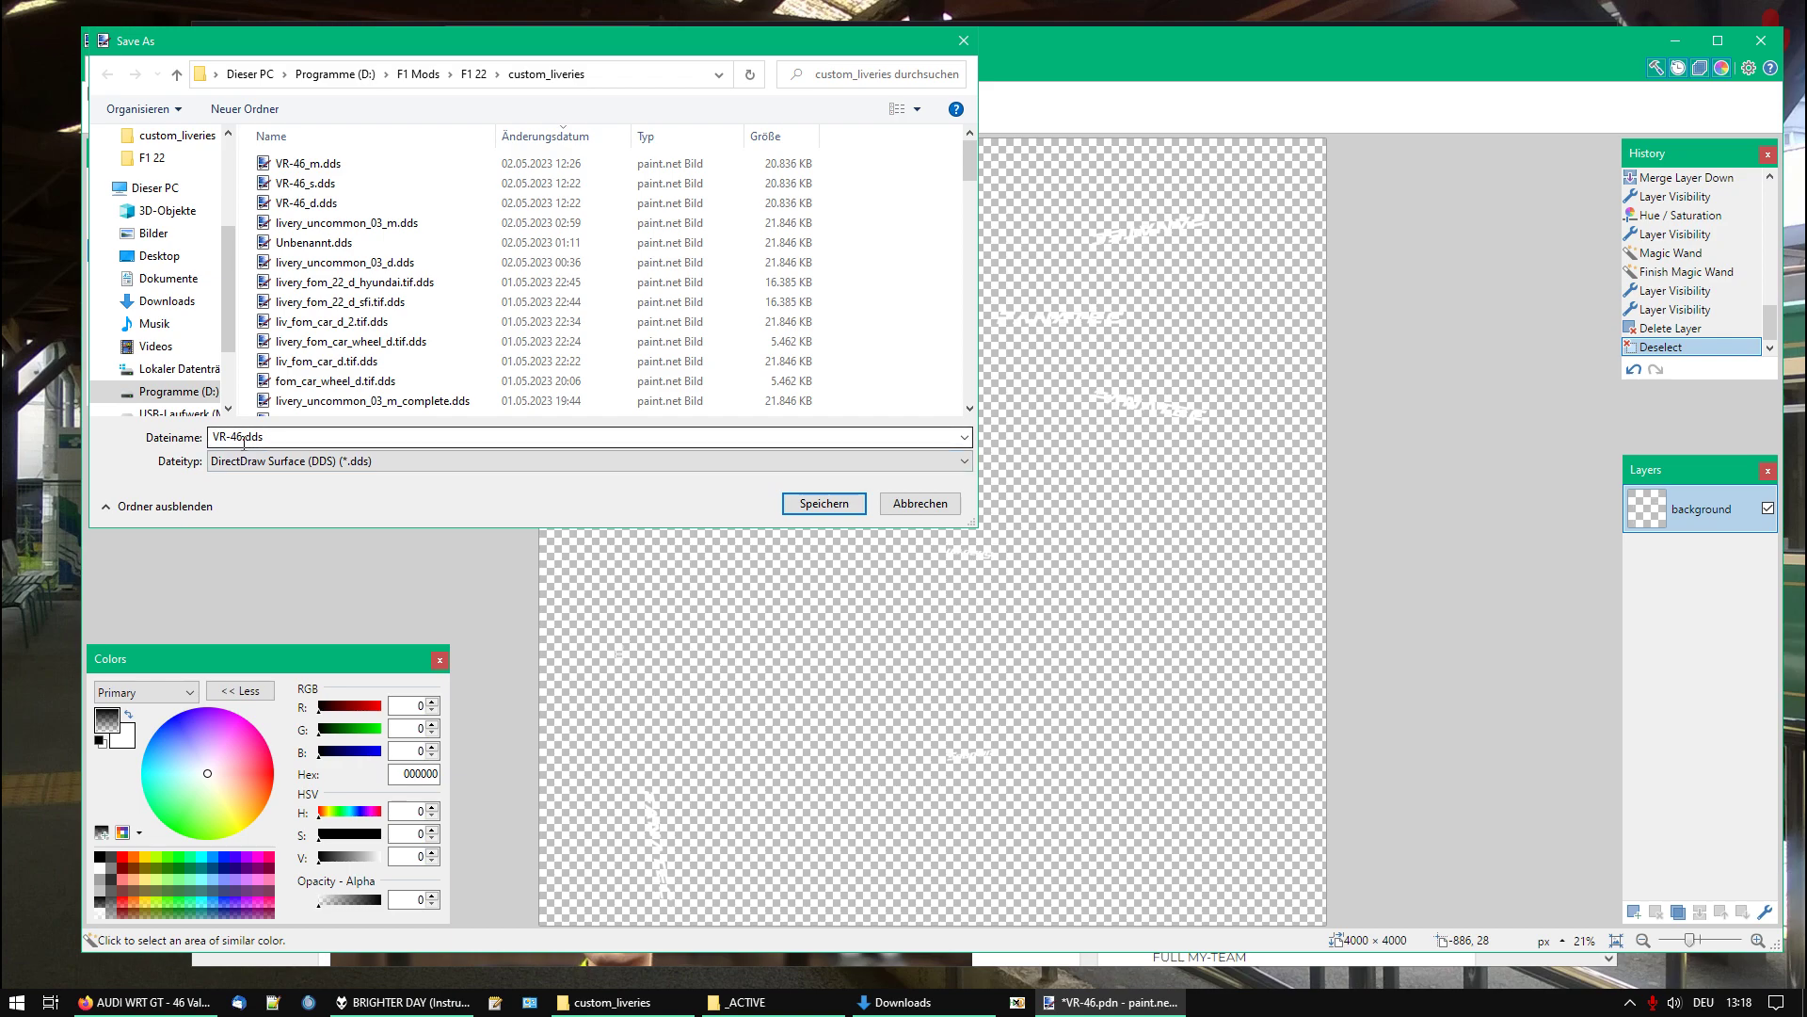
{"action": "left_click_drag", "start_coordinate": [232, 437], "coordinate": [267, 436]}
{"action": "key", "text": "Left"}
{"action": "key", "text": "Right"}
{"action": "key", "text": "Right"}
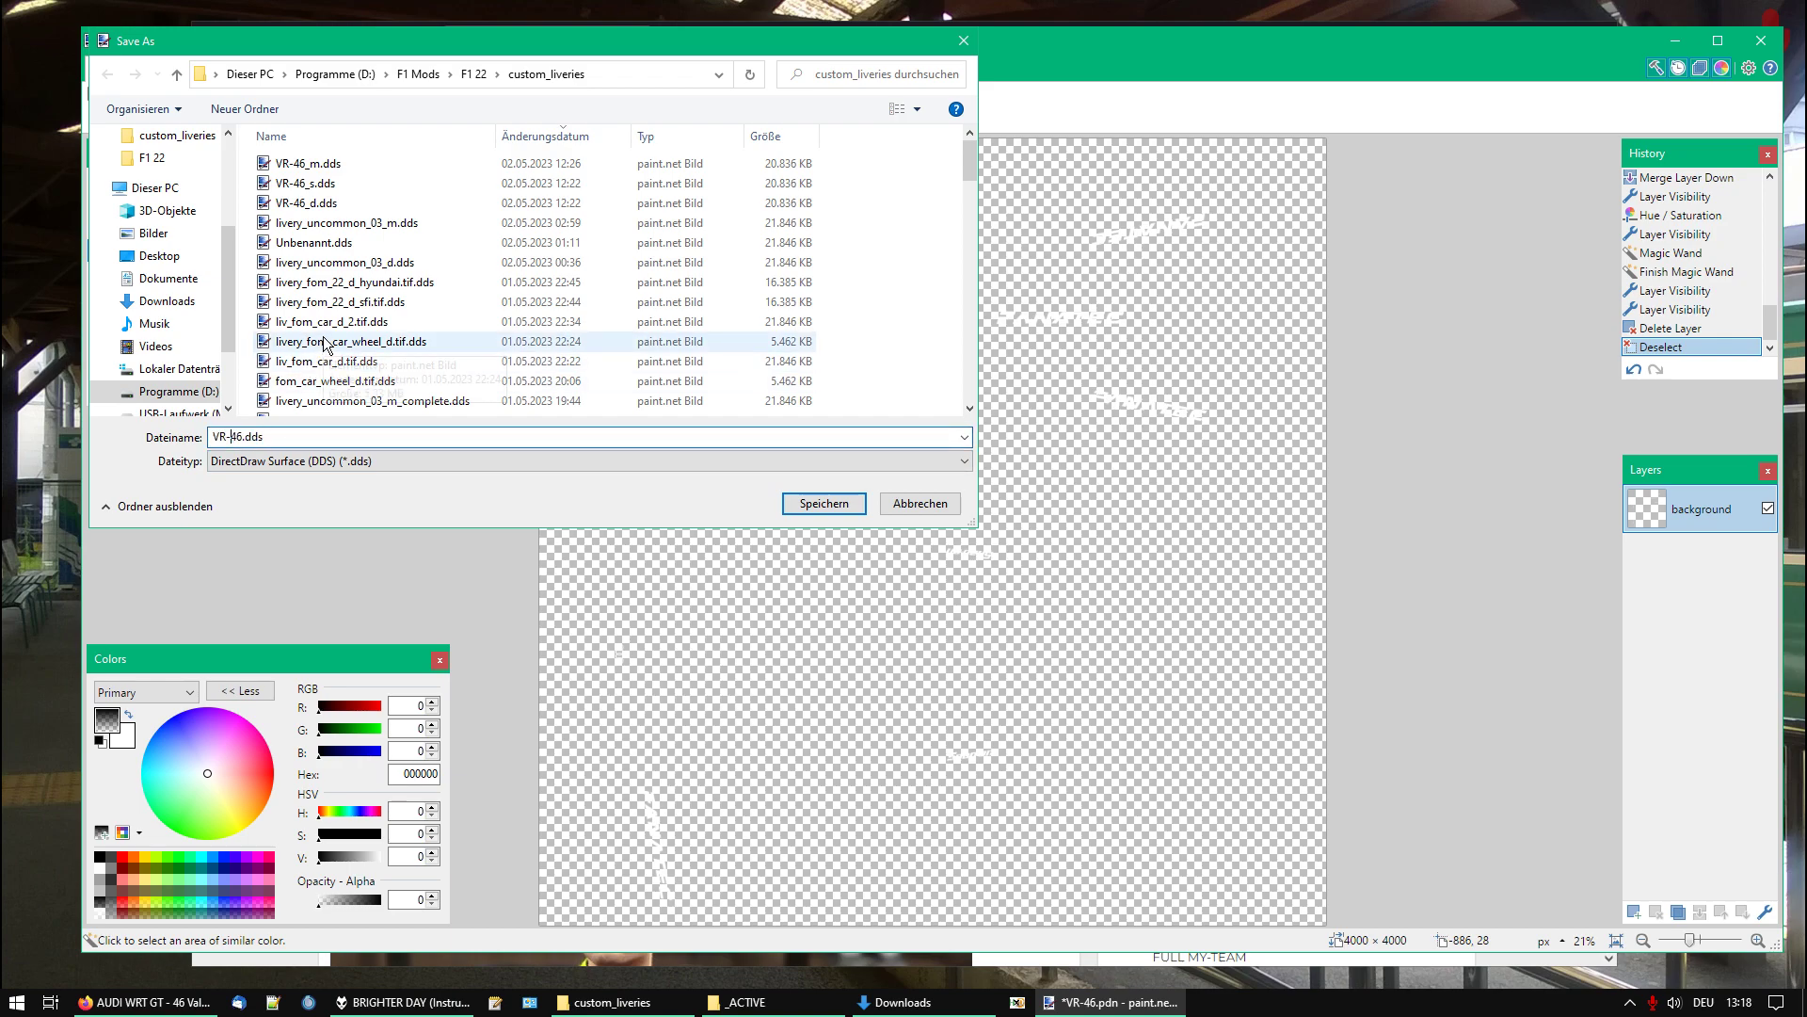
{"action": "type", "text": "_t"}
{"action": "key", "text": "BackSpace"}
{"action": "type", "text": "video_m"}
{"action": "key", "text": "Return"}
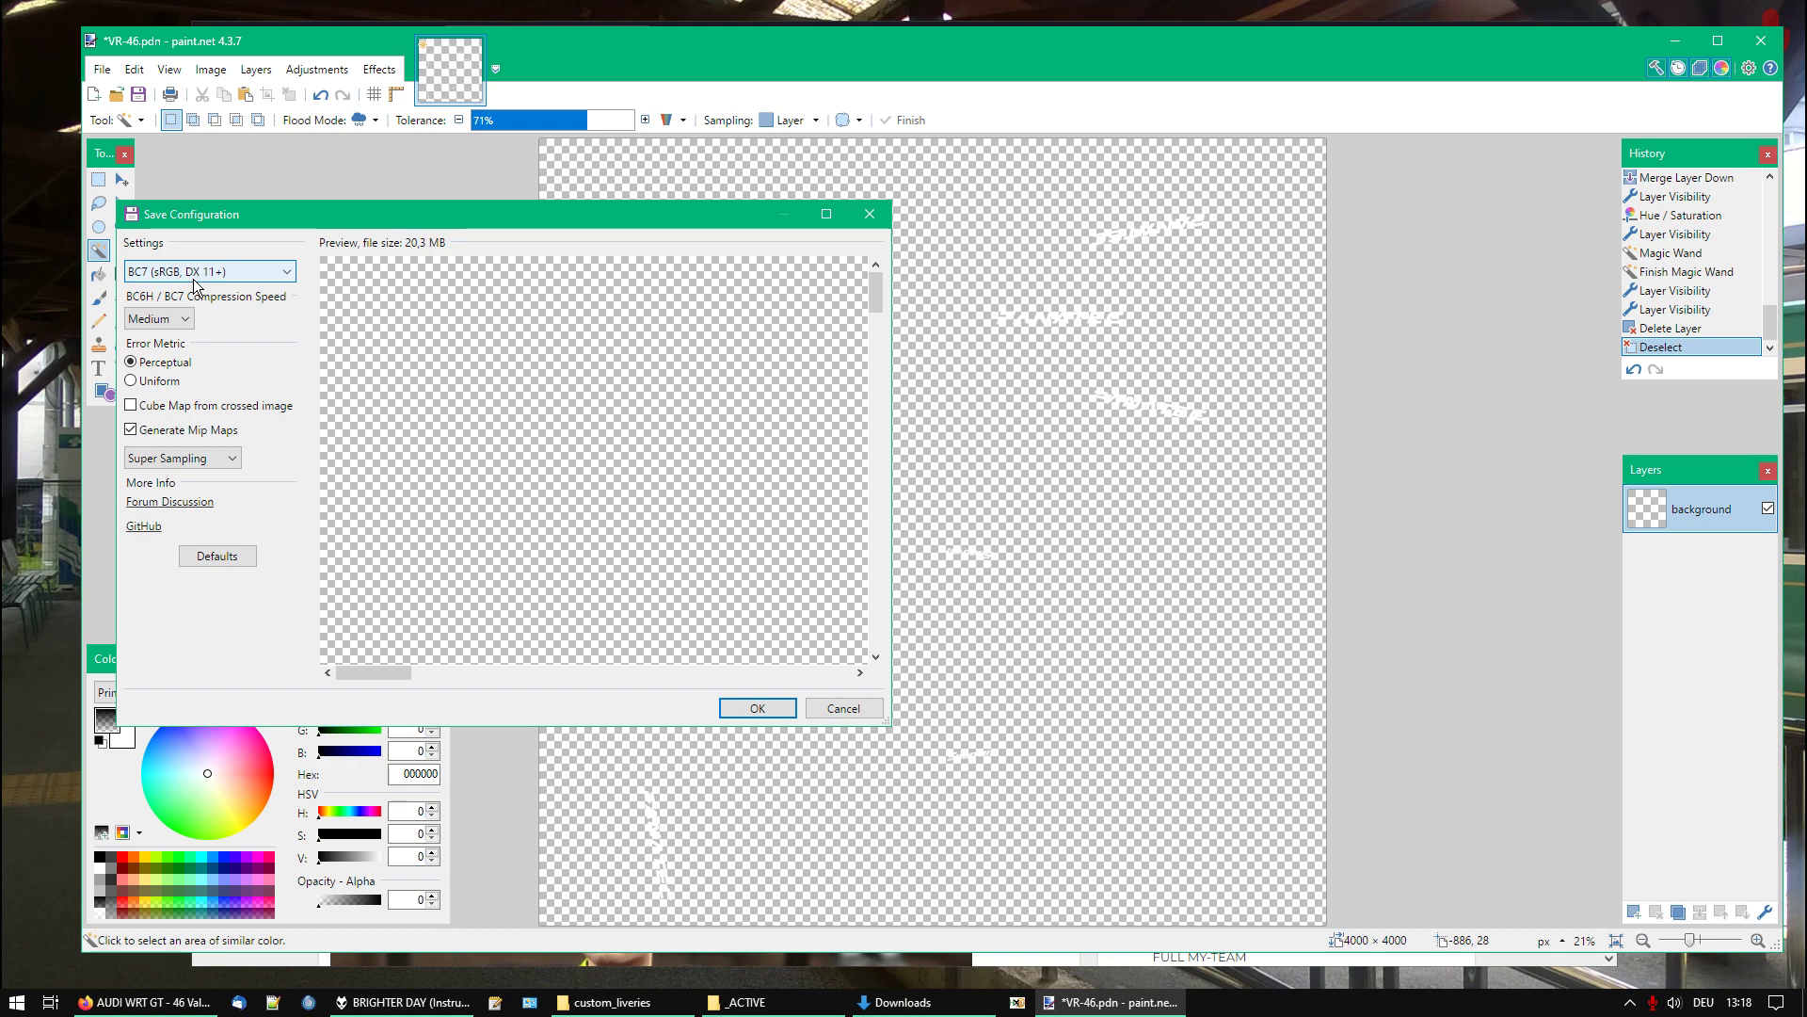
{"action": "left_click", "coordinate": [783, 708]}
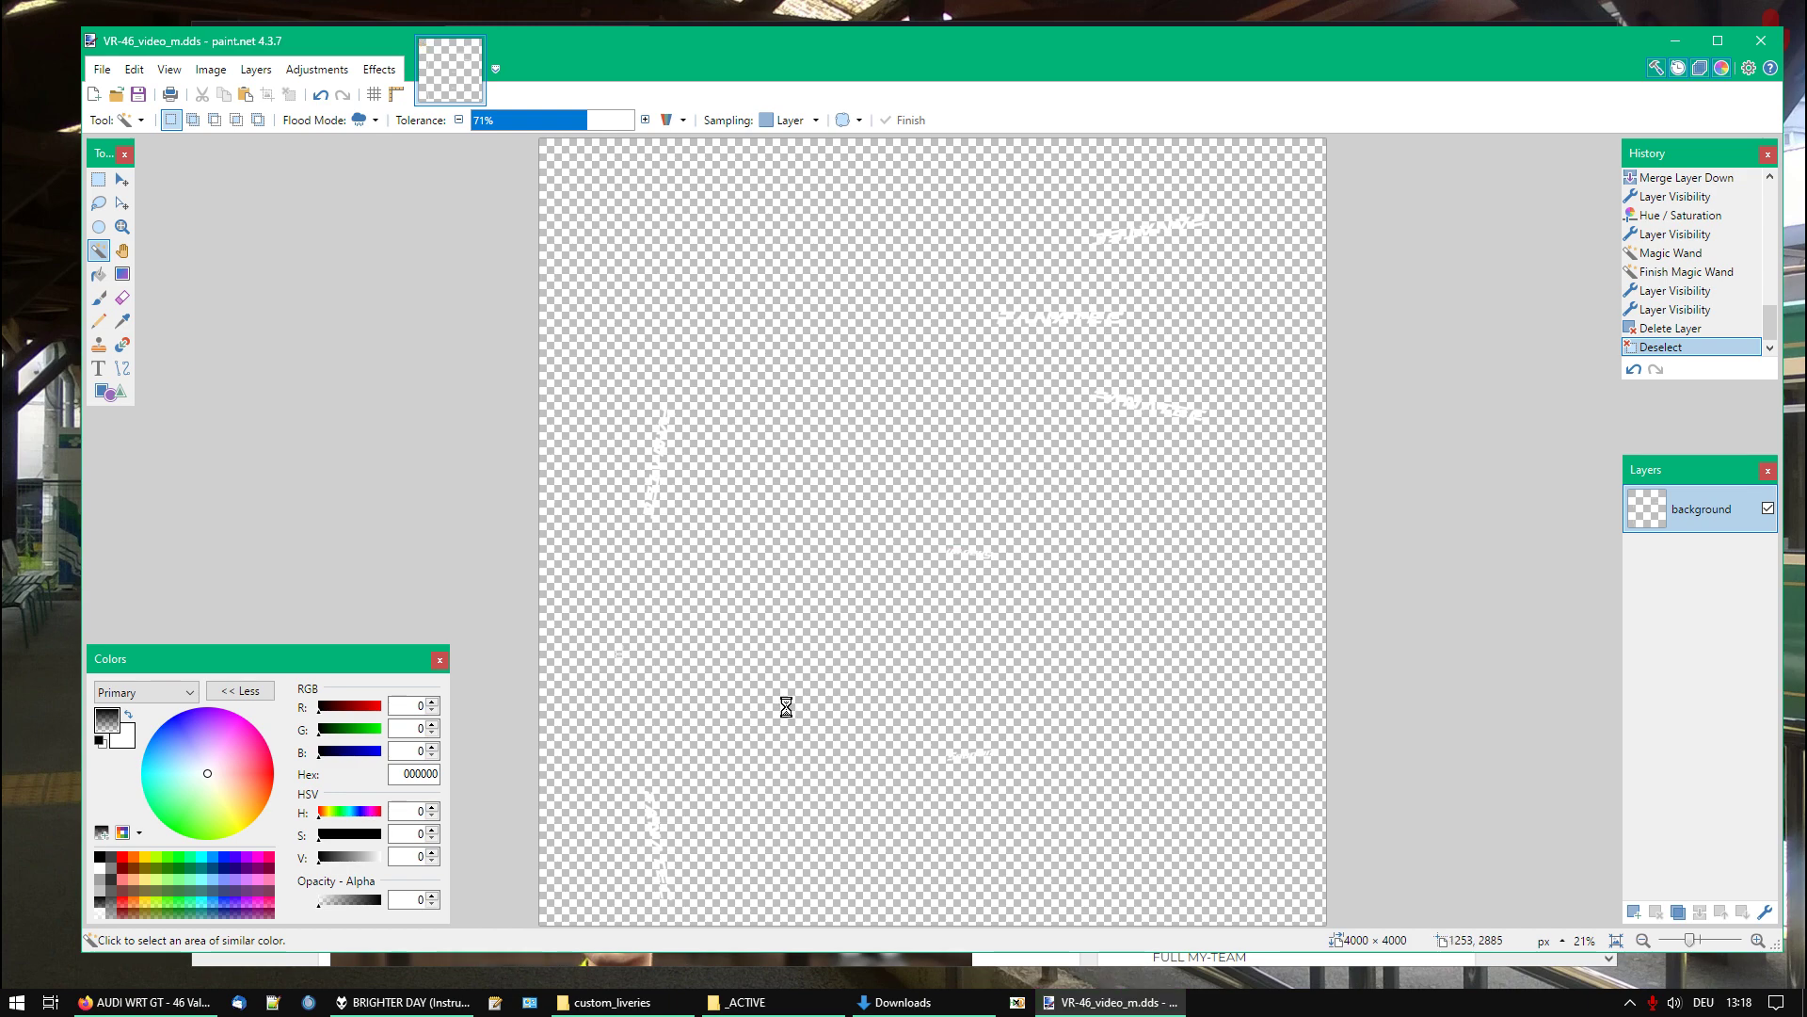
Close the image in paint.net and open livery_myteam.erp from the _ACTIVE folder in EEA
{"action": "key", "text": "ctrl+w"}
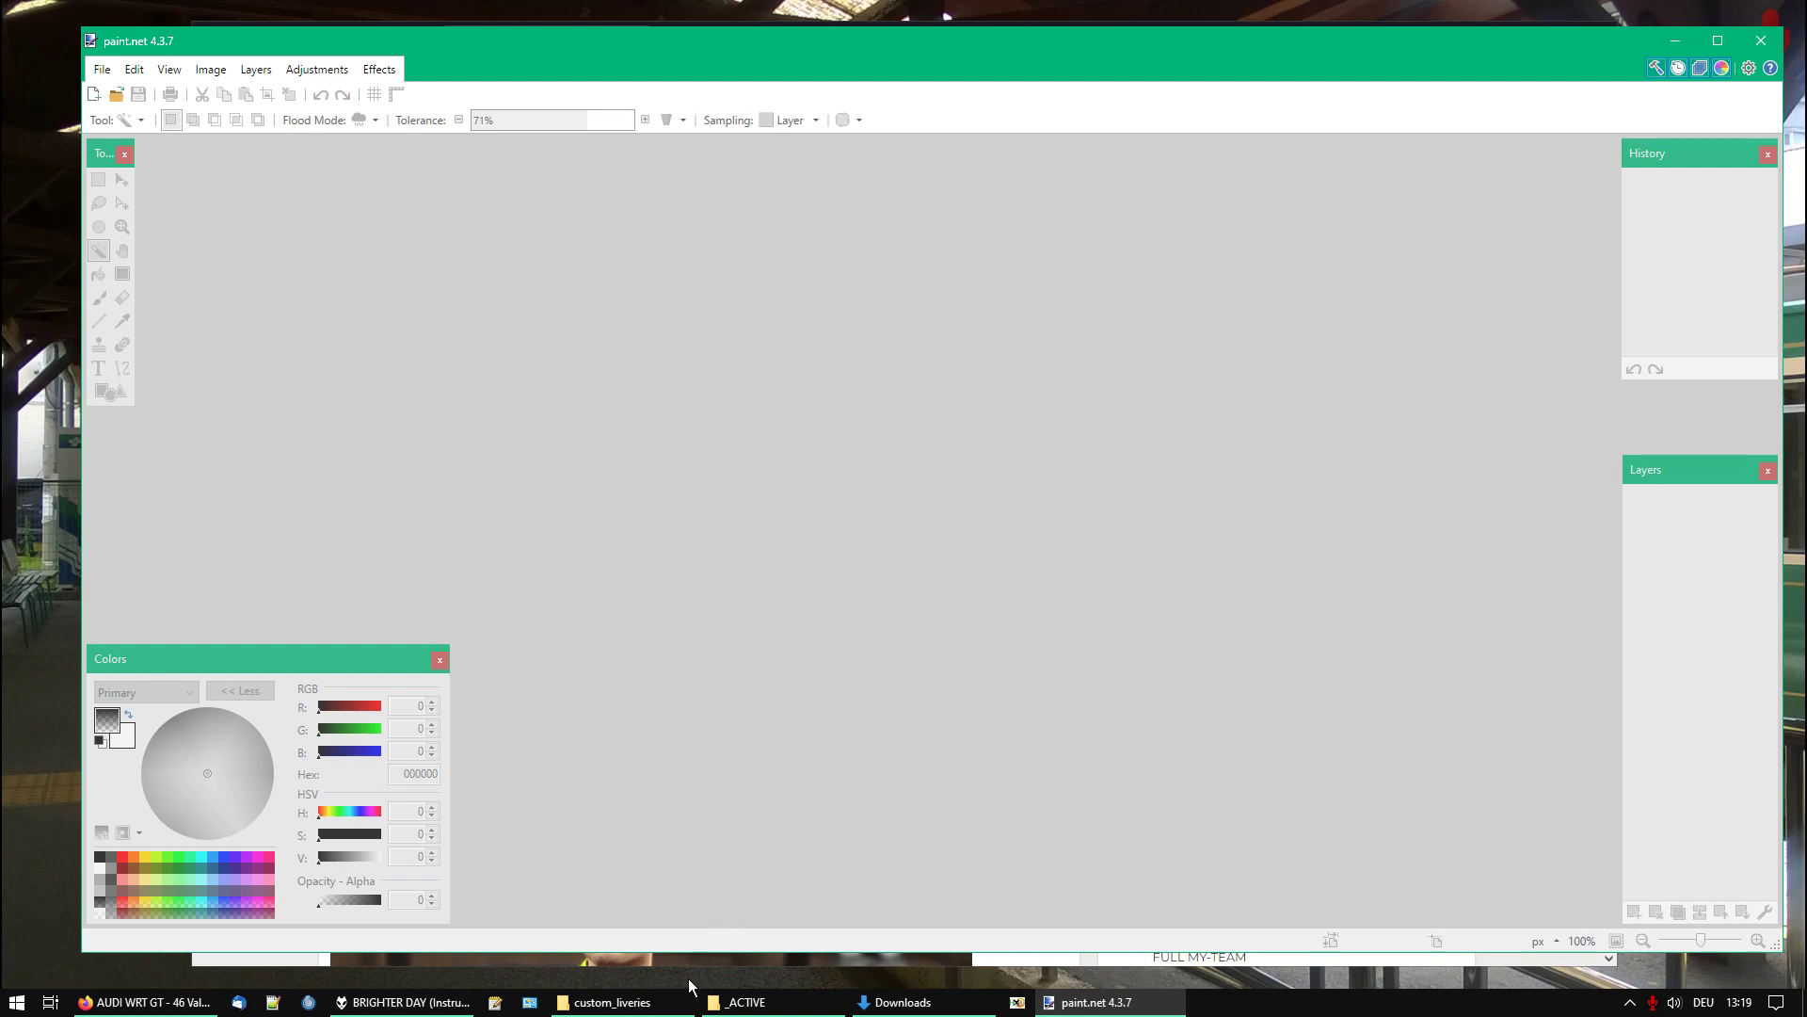
{"action": "left_click", "coordinate": [616, 1001]}
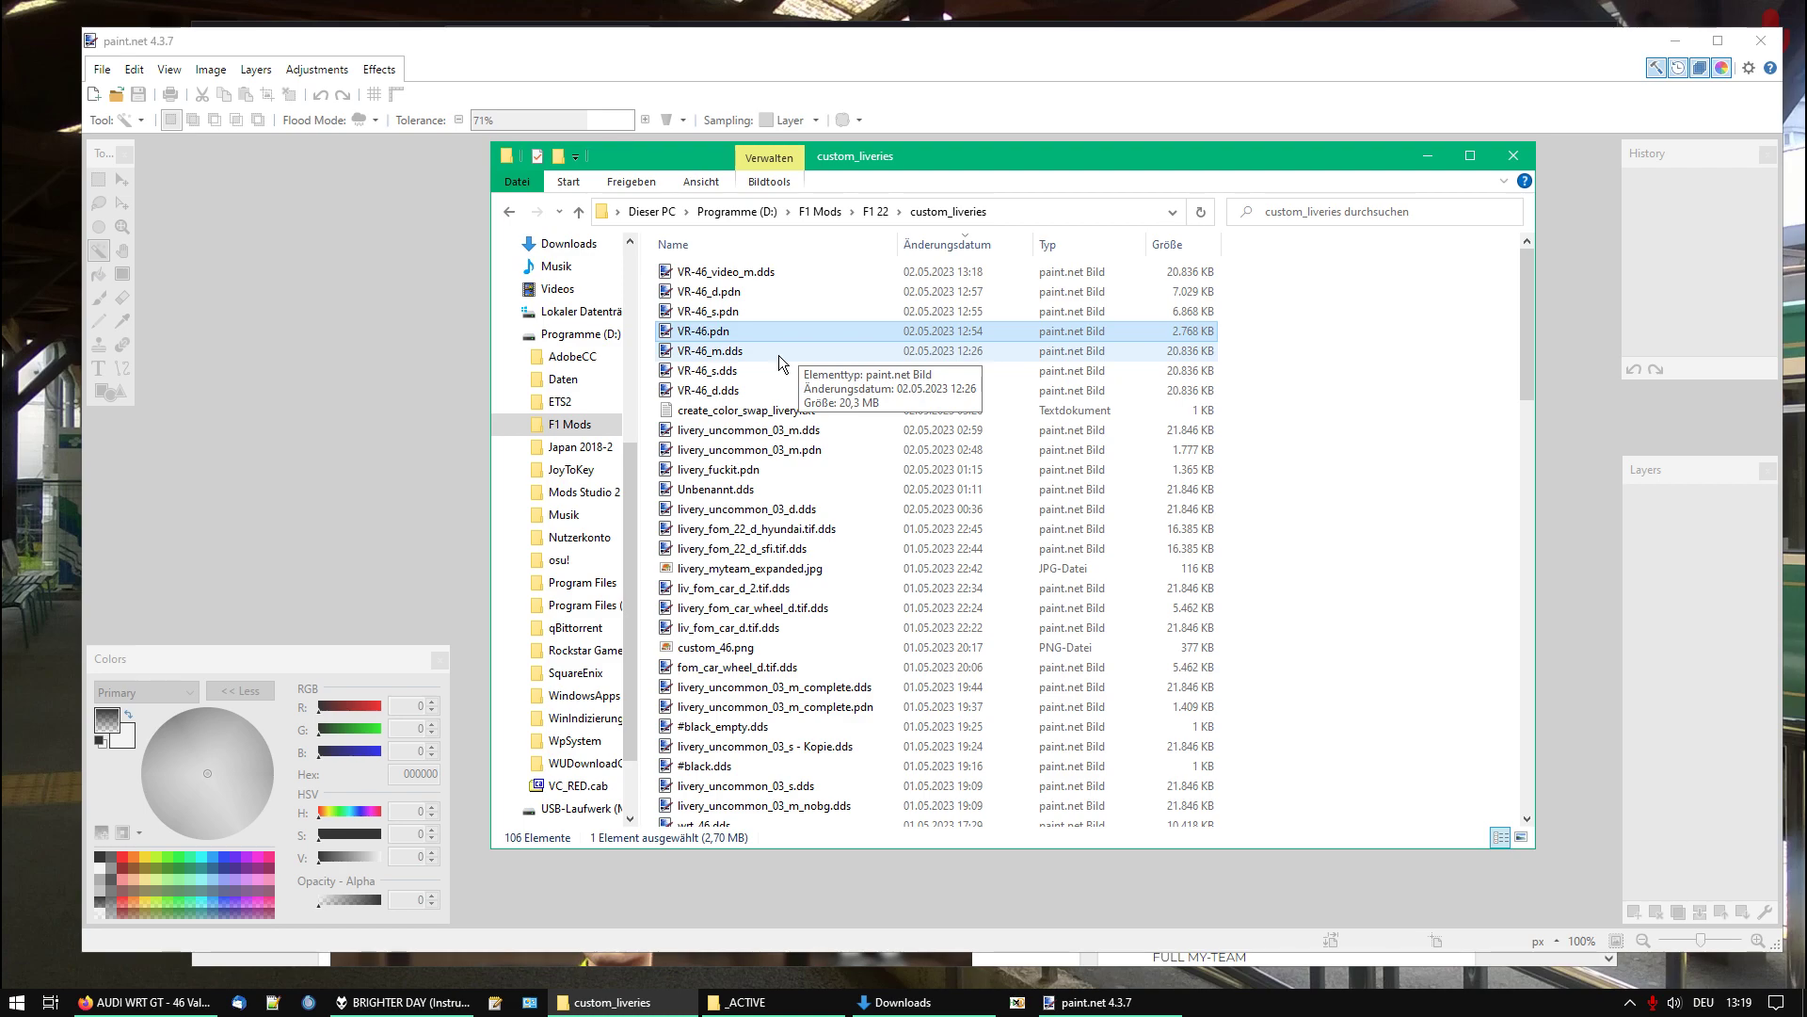
{"action": "left_click", "coordinate": [749, 1001]}
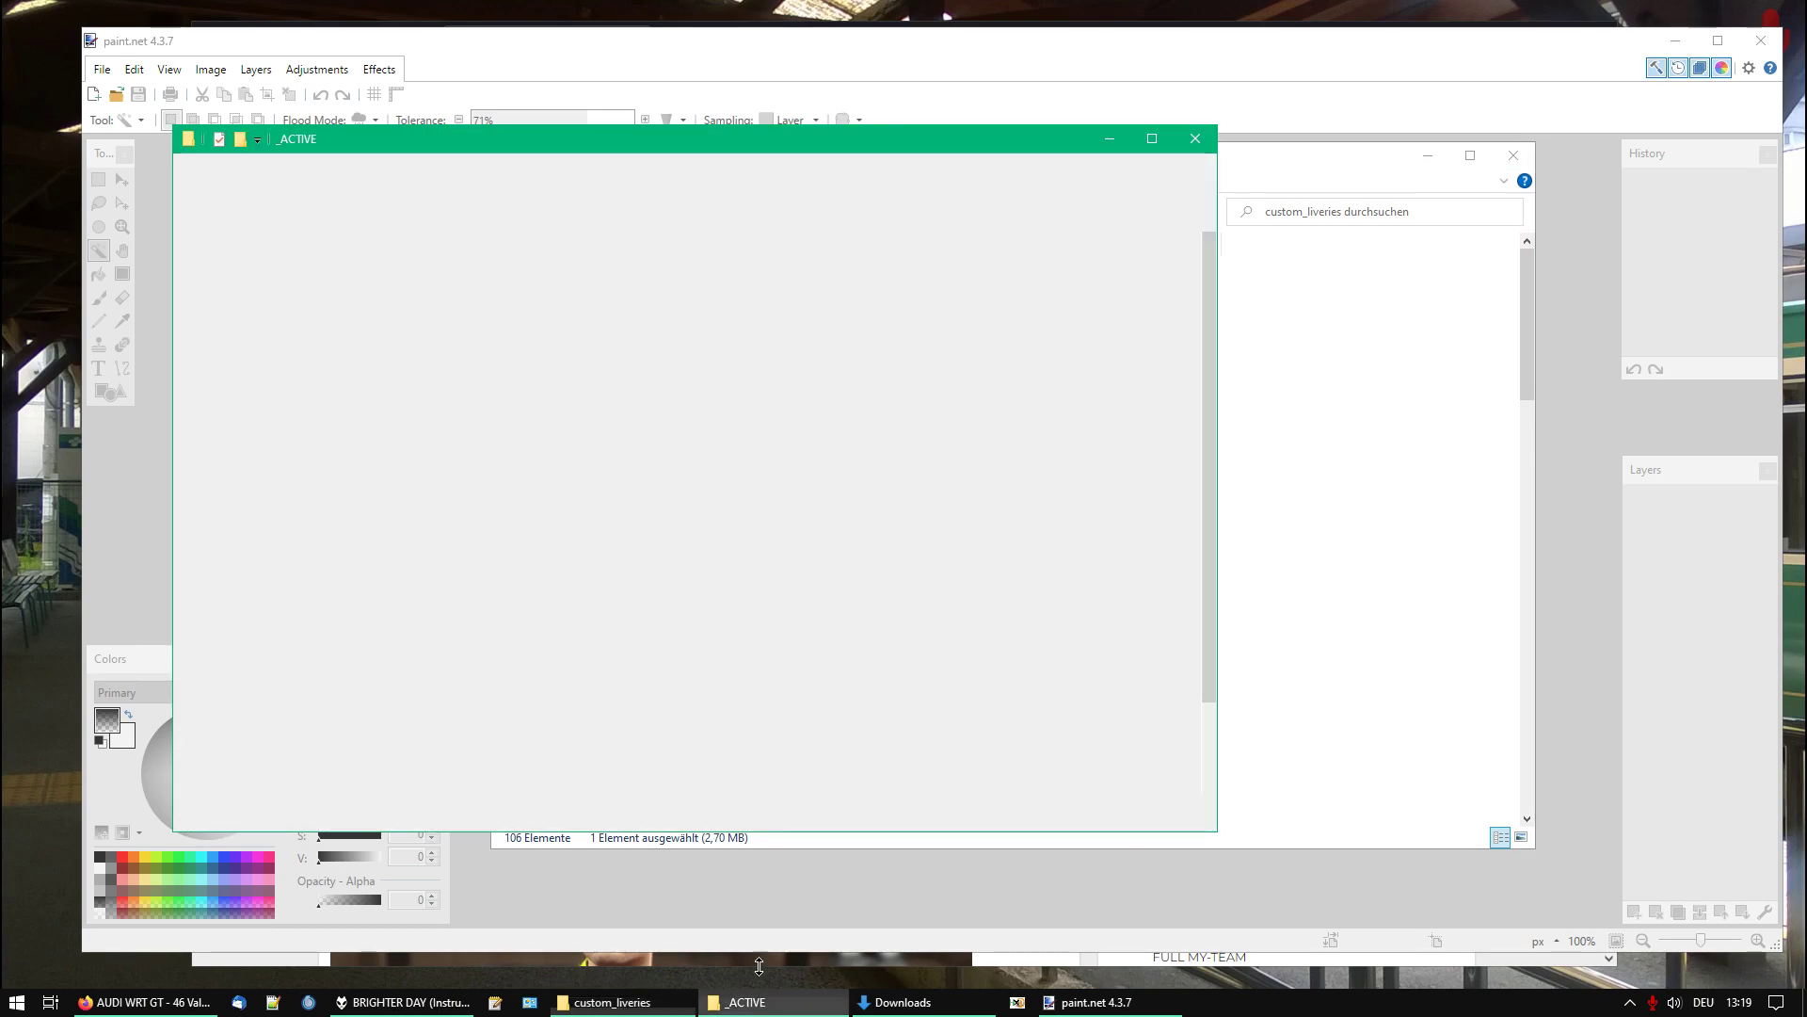
{"action": "double_click", "coordinate": [420, 256]}
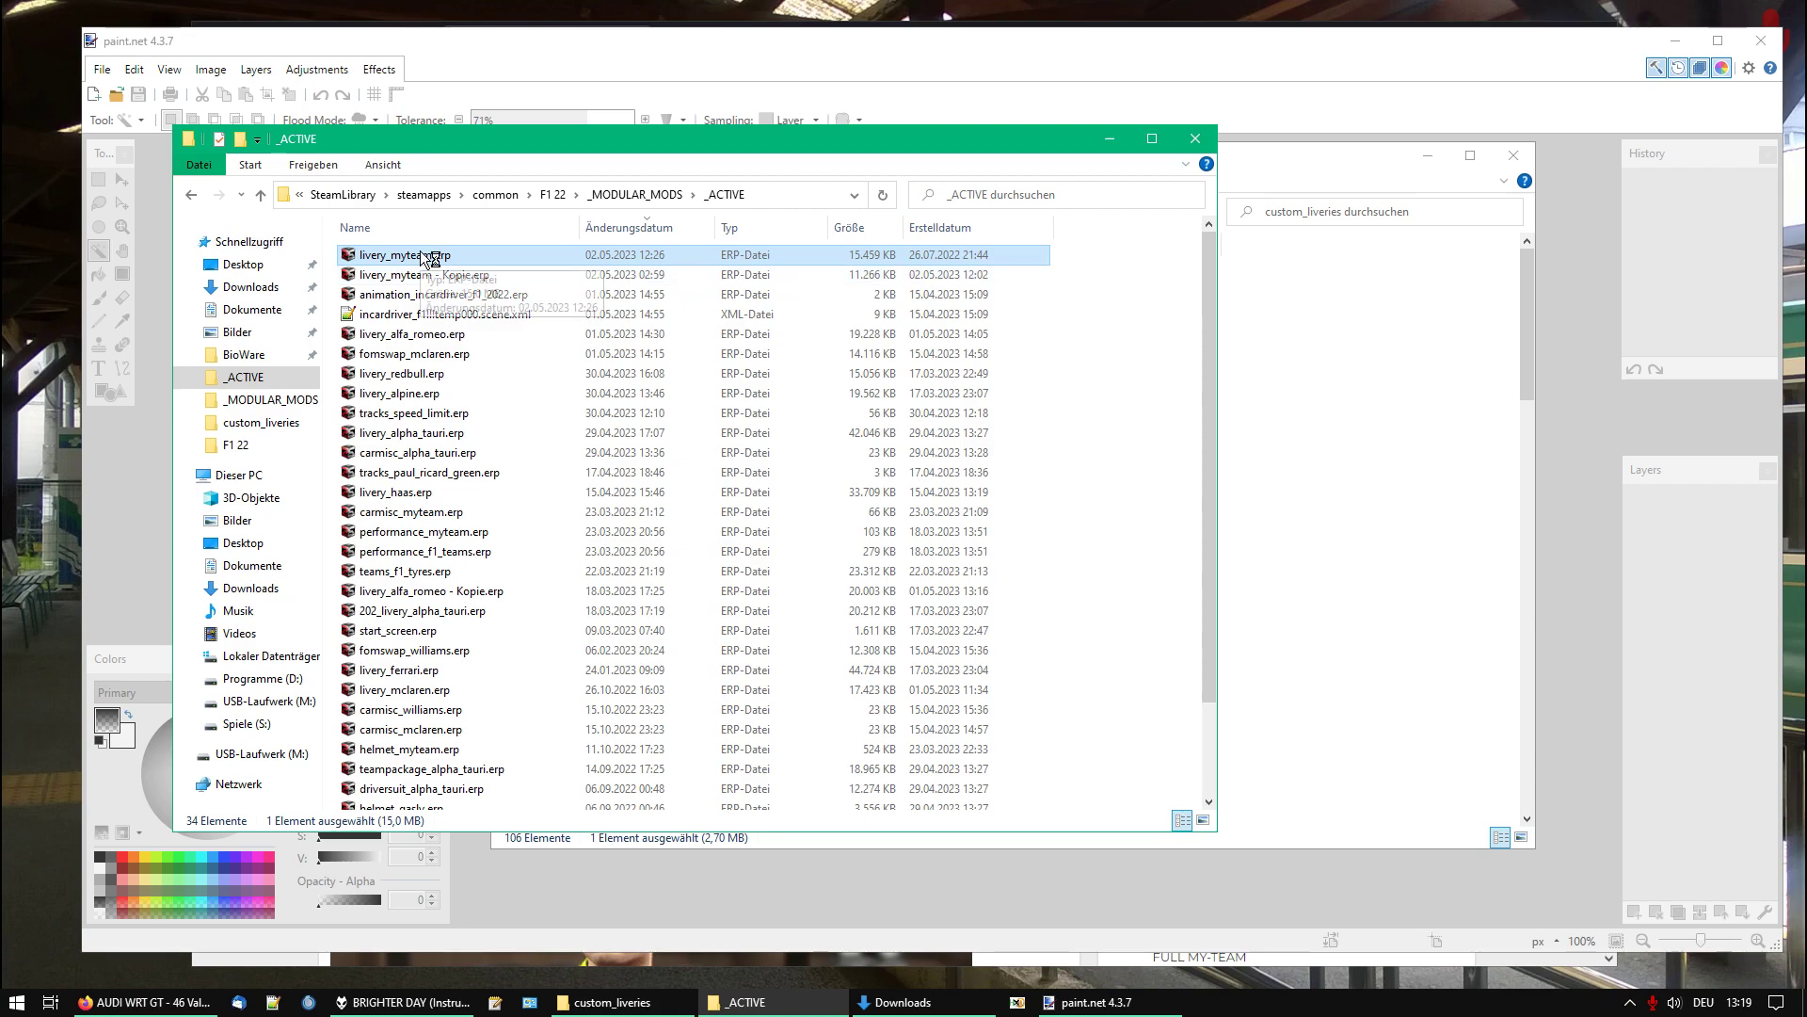
View the livery_uncommon_03_d, _m and _s .tif textures, ending back on _m
{"action": "left_click", "coordinate": [325, 326]}
{"action": "left_click", "coordinate": [313, 345]}
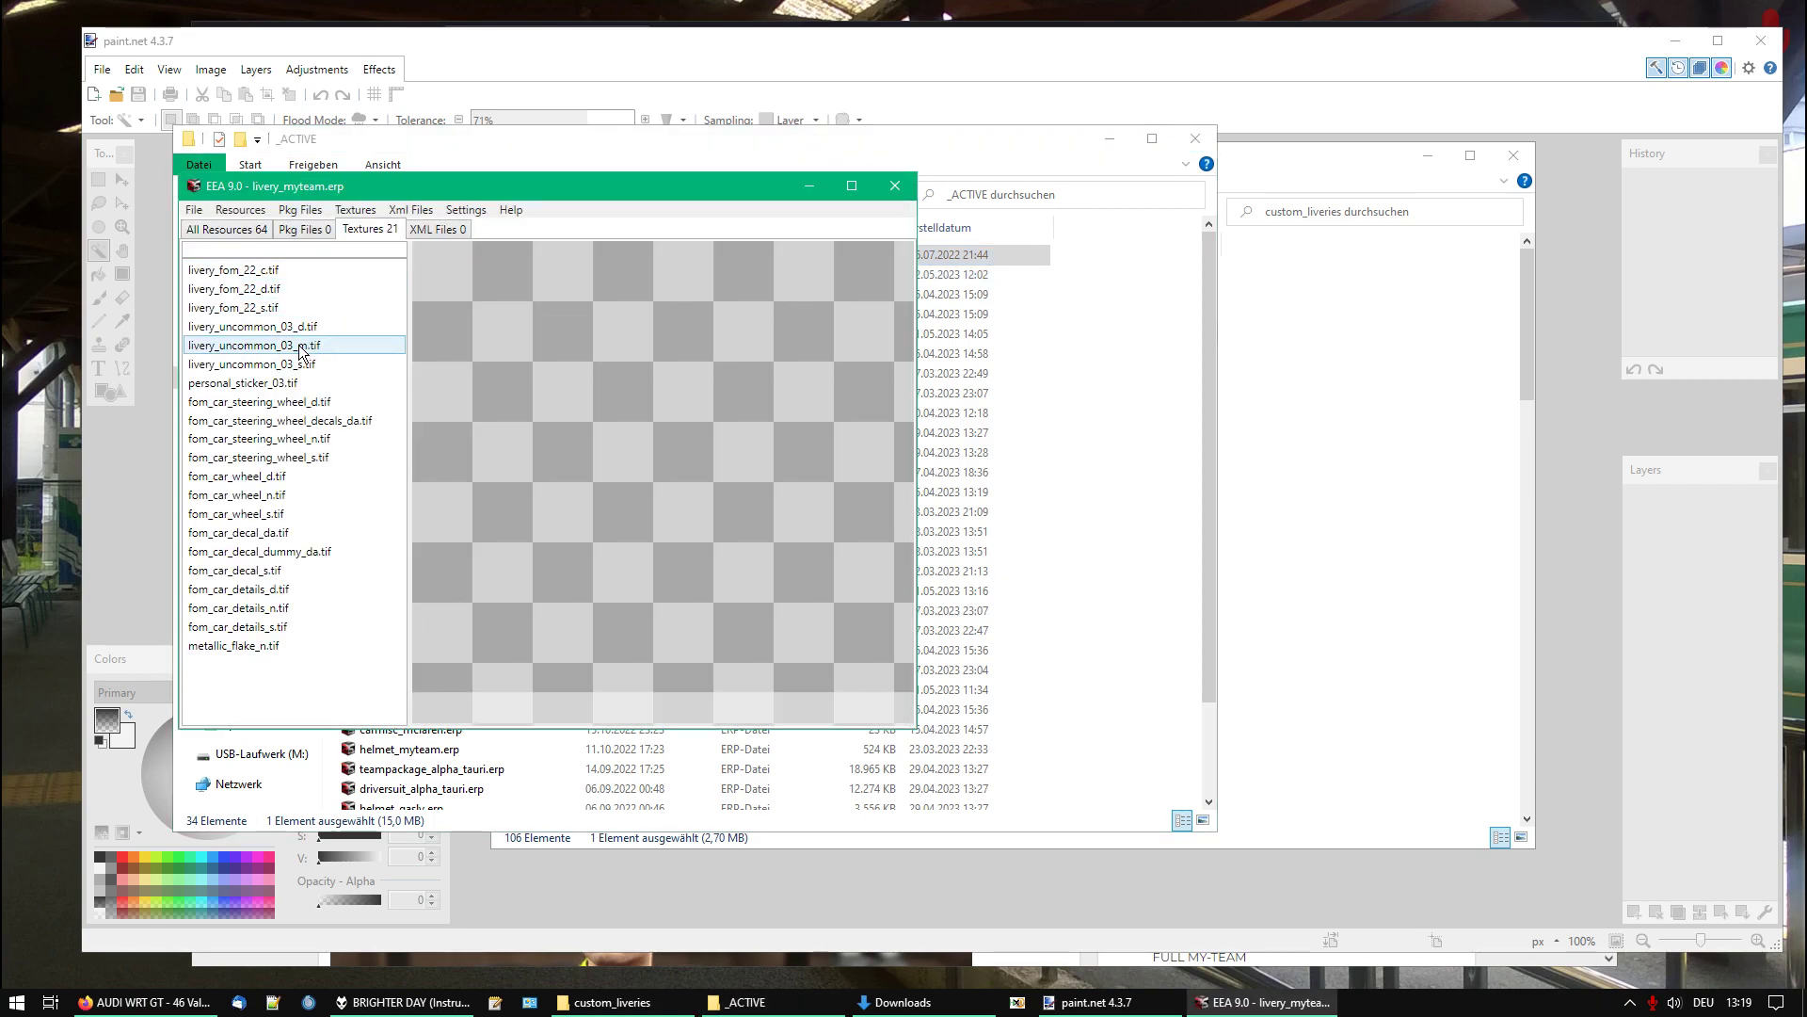
{"action": "left_click", "coordinate": [312, 364]}
{"action": "left_click", "coordinate": [316, 353]}
Close the archive editor, minimize the _ACTIVE window and open VR-46_d.pdn from custom_liveries
{"action": "left_click", "coordinate": [894, 186]}
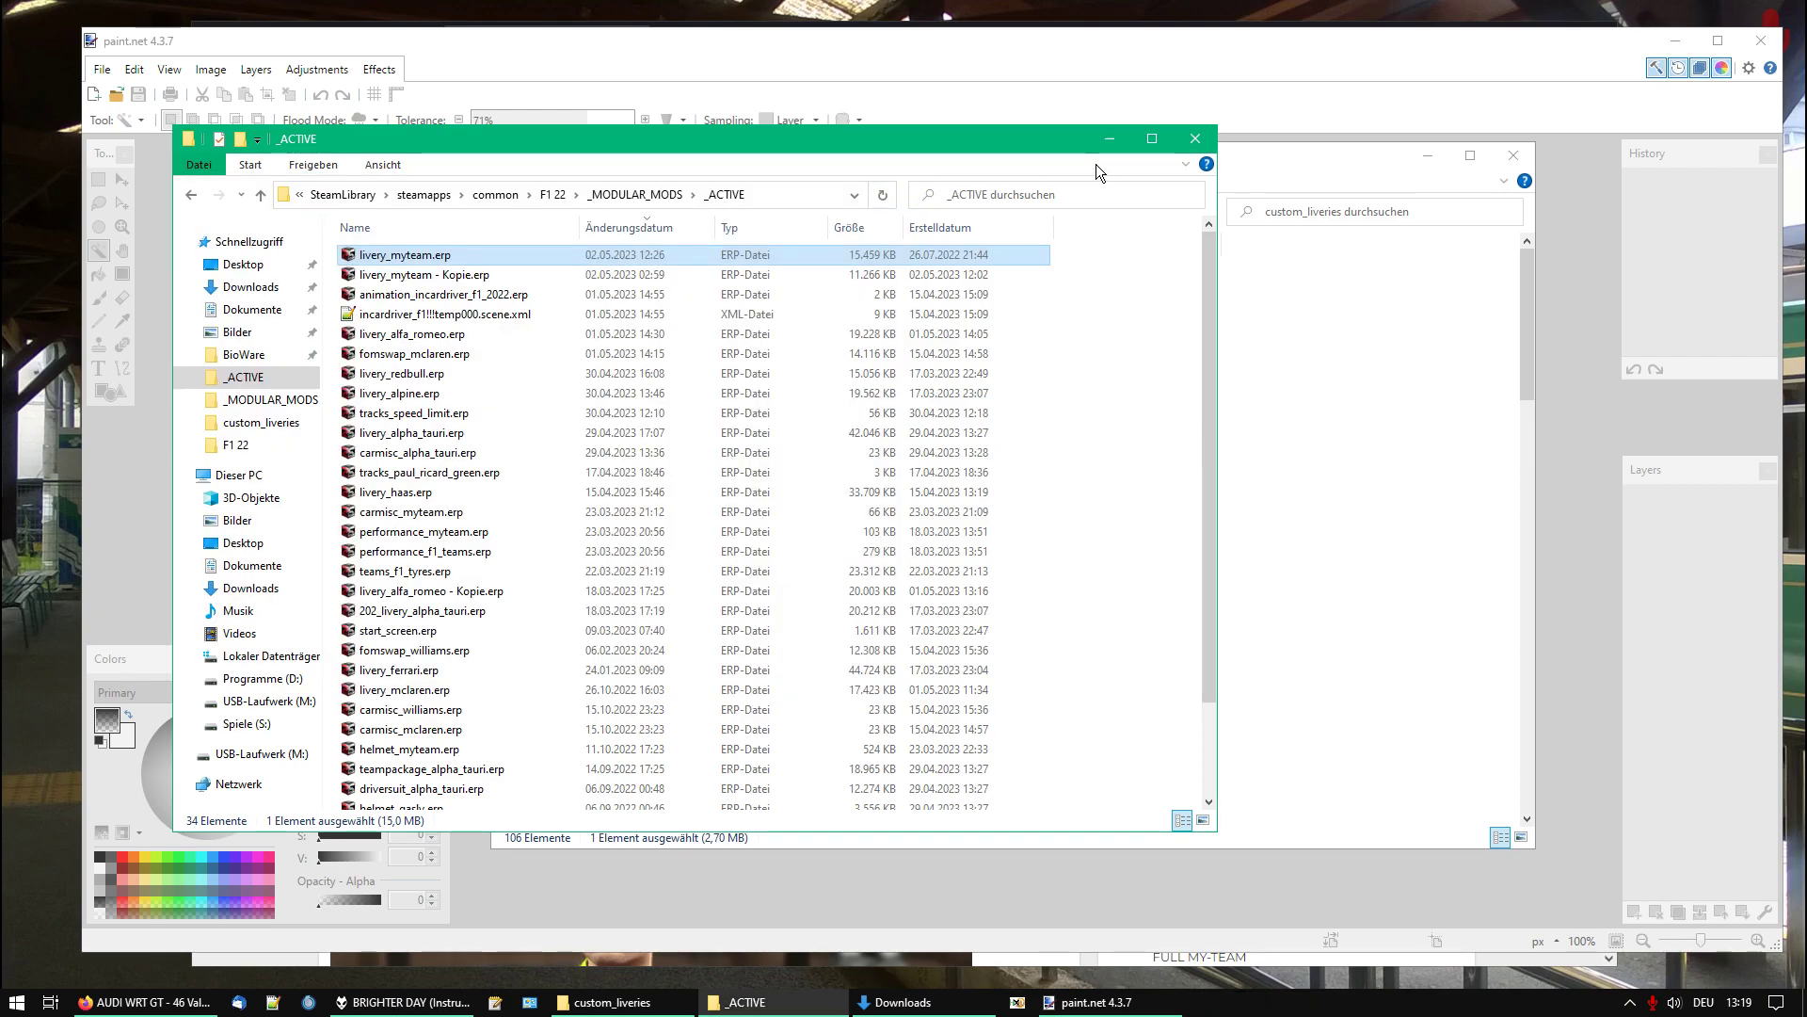
{"action": "left_click", "coordinate": [1119, 138]}
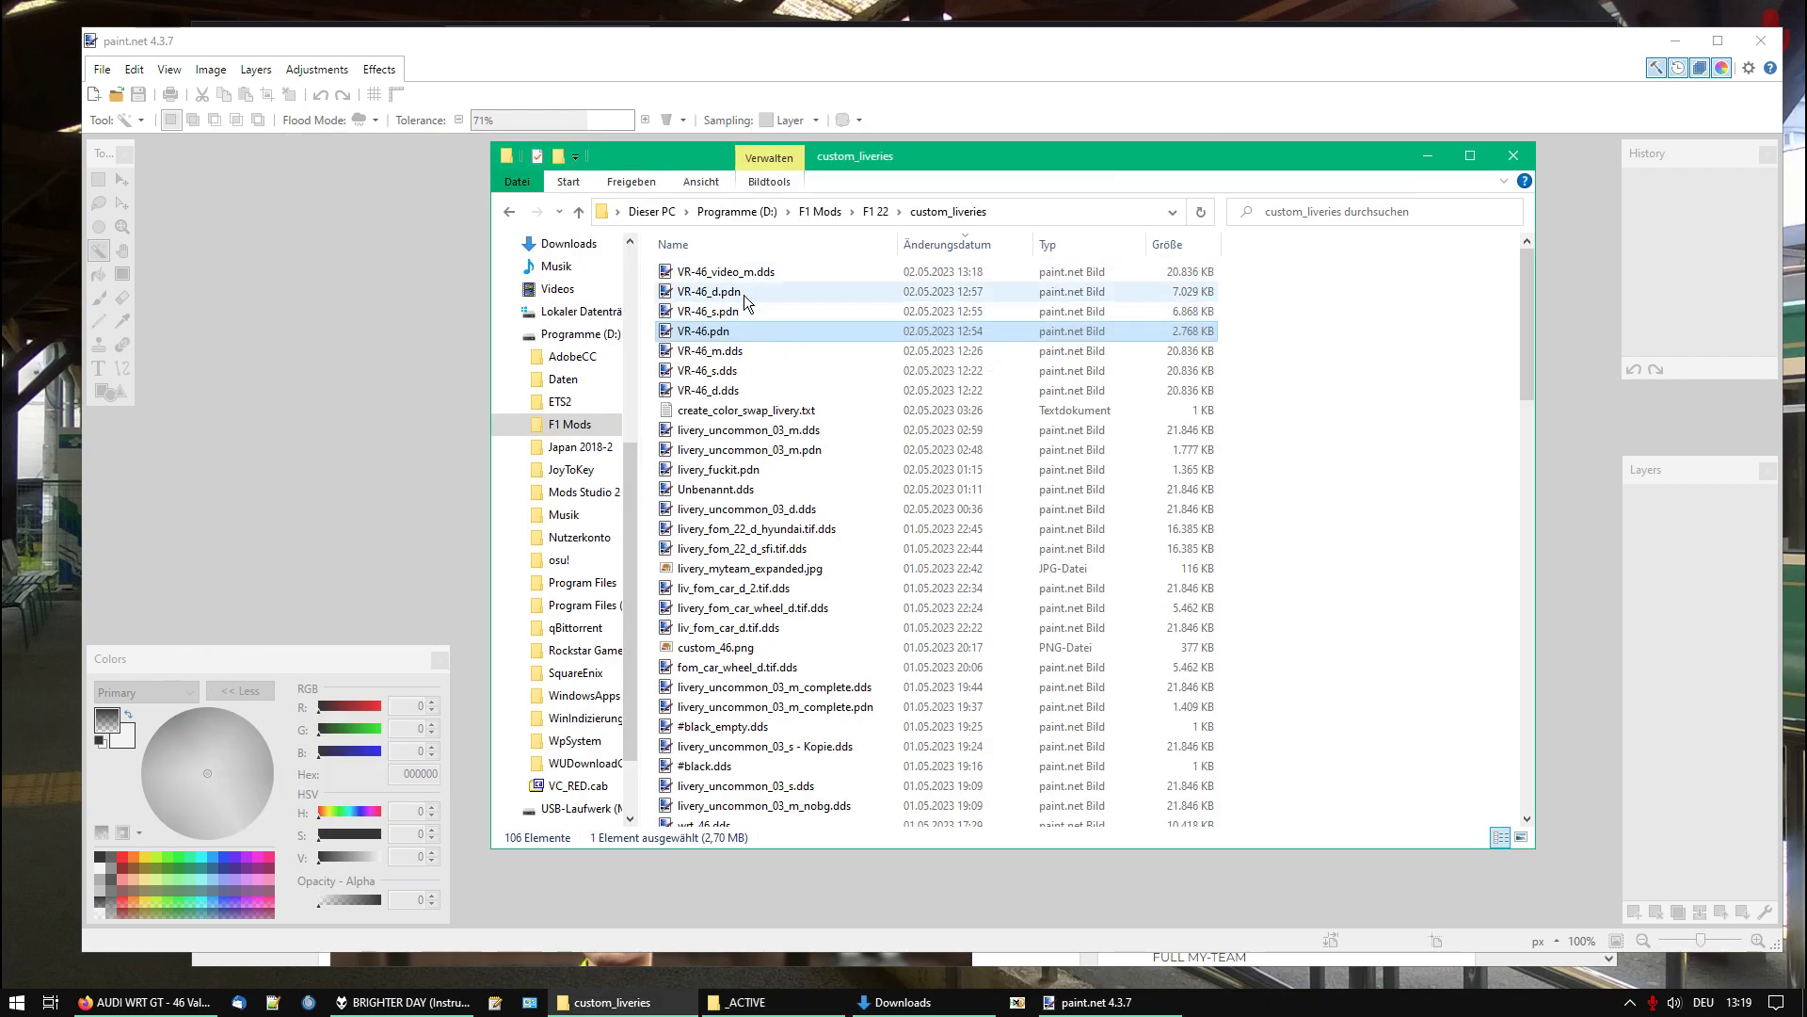
{"action": "double_click", "coordinate": [708, 292]}
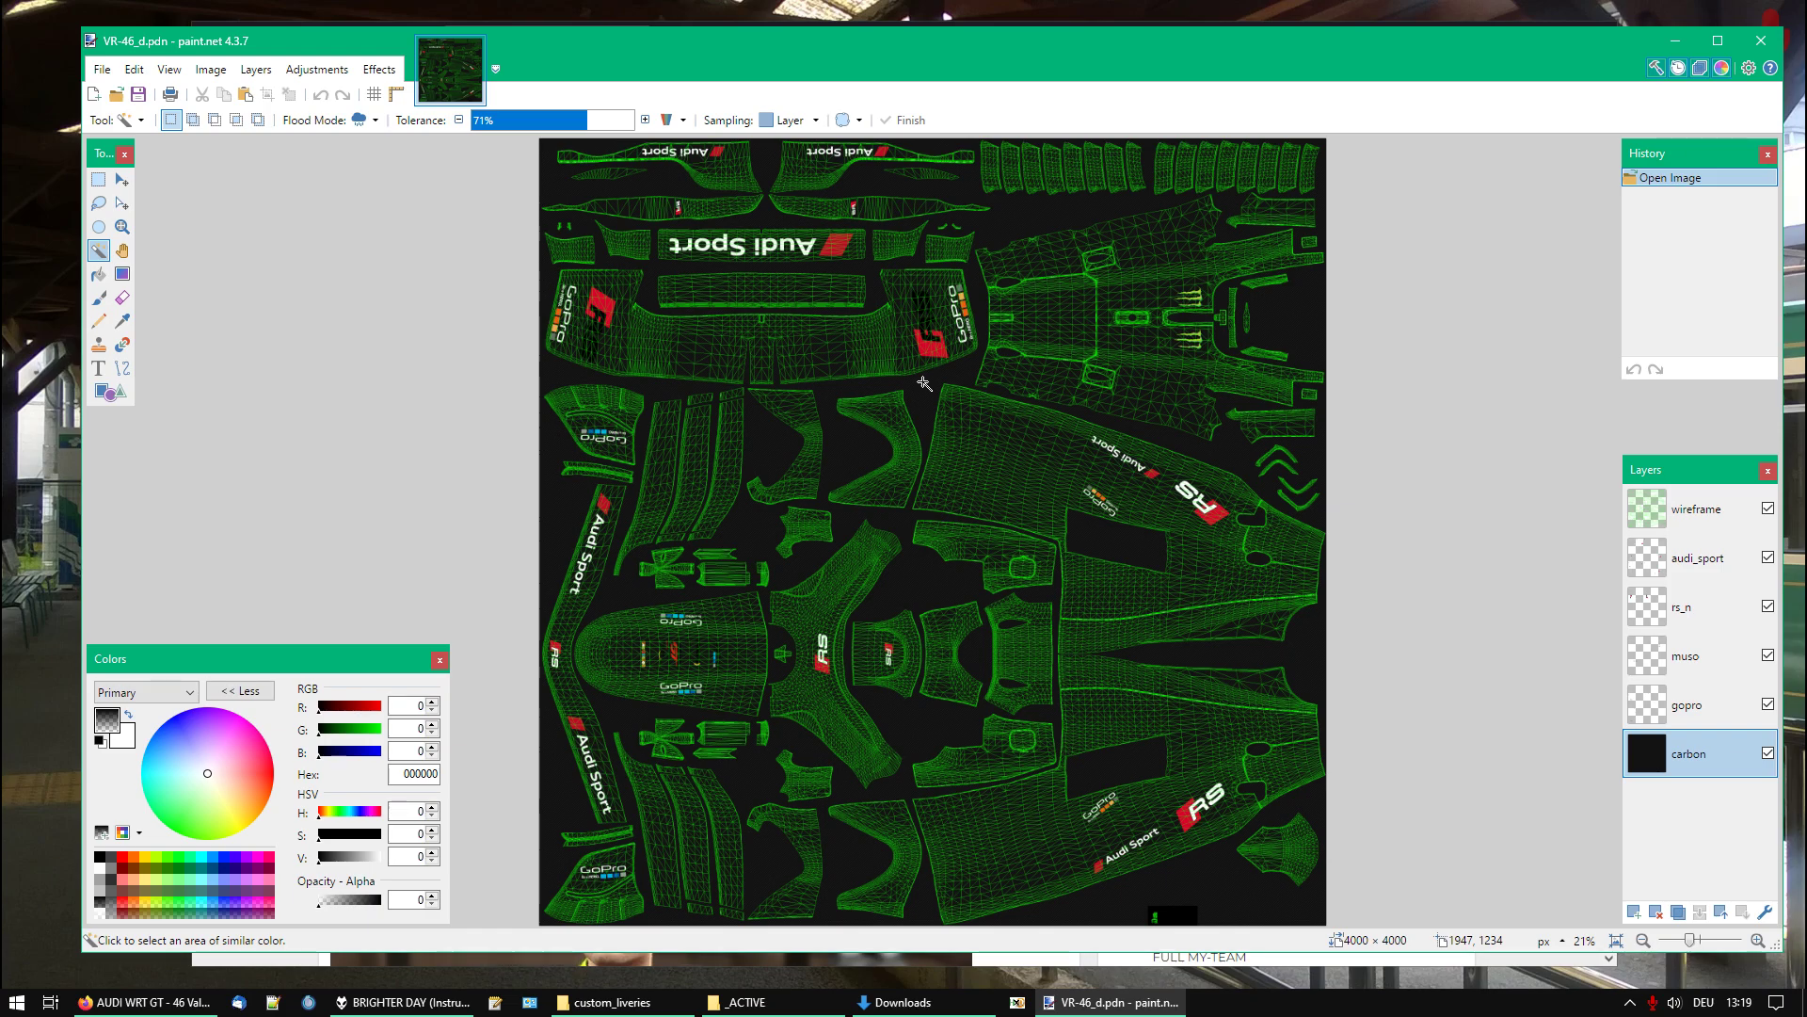
Select the livery's UV pieces with a 12%-tolerance Magic Wand on the dark background, then invert
{"action": "left_click", "coordinate": [1694, 509]}
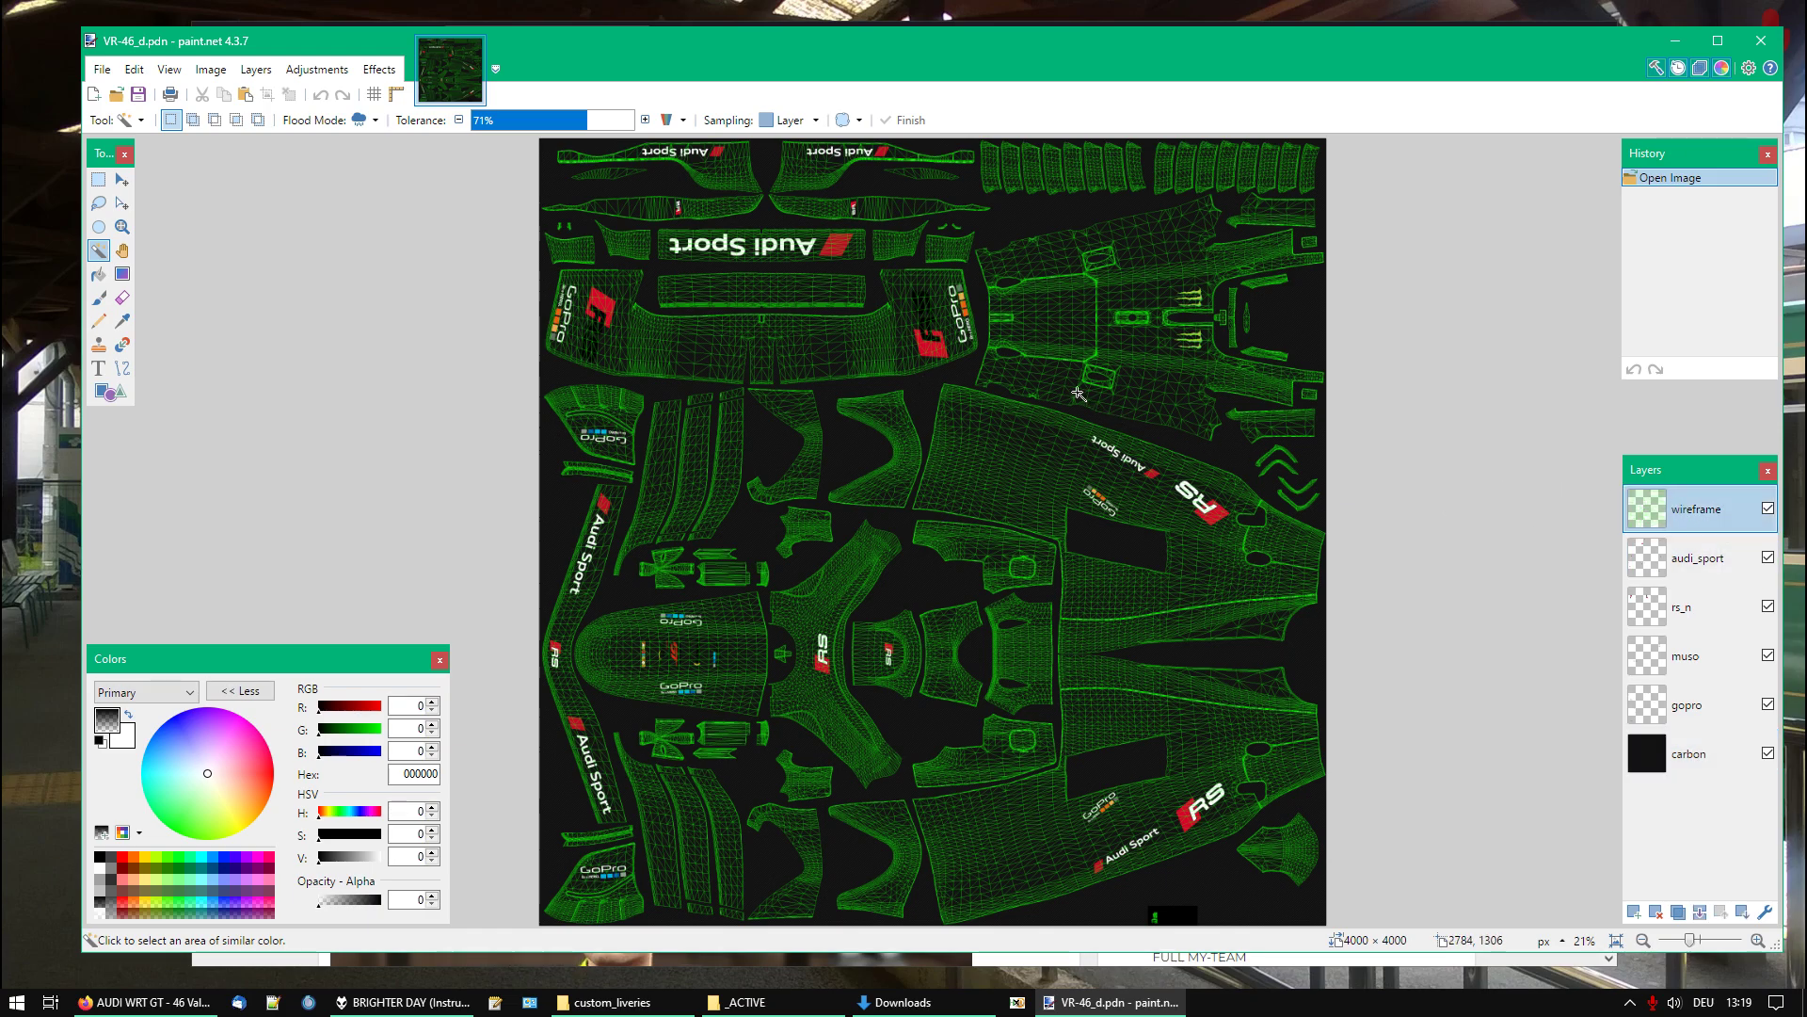
{"action": "left_click", "coordinate": [920, 396]}
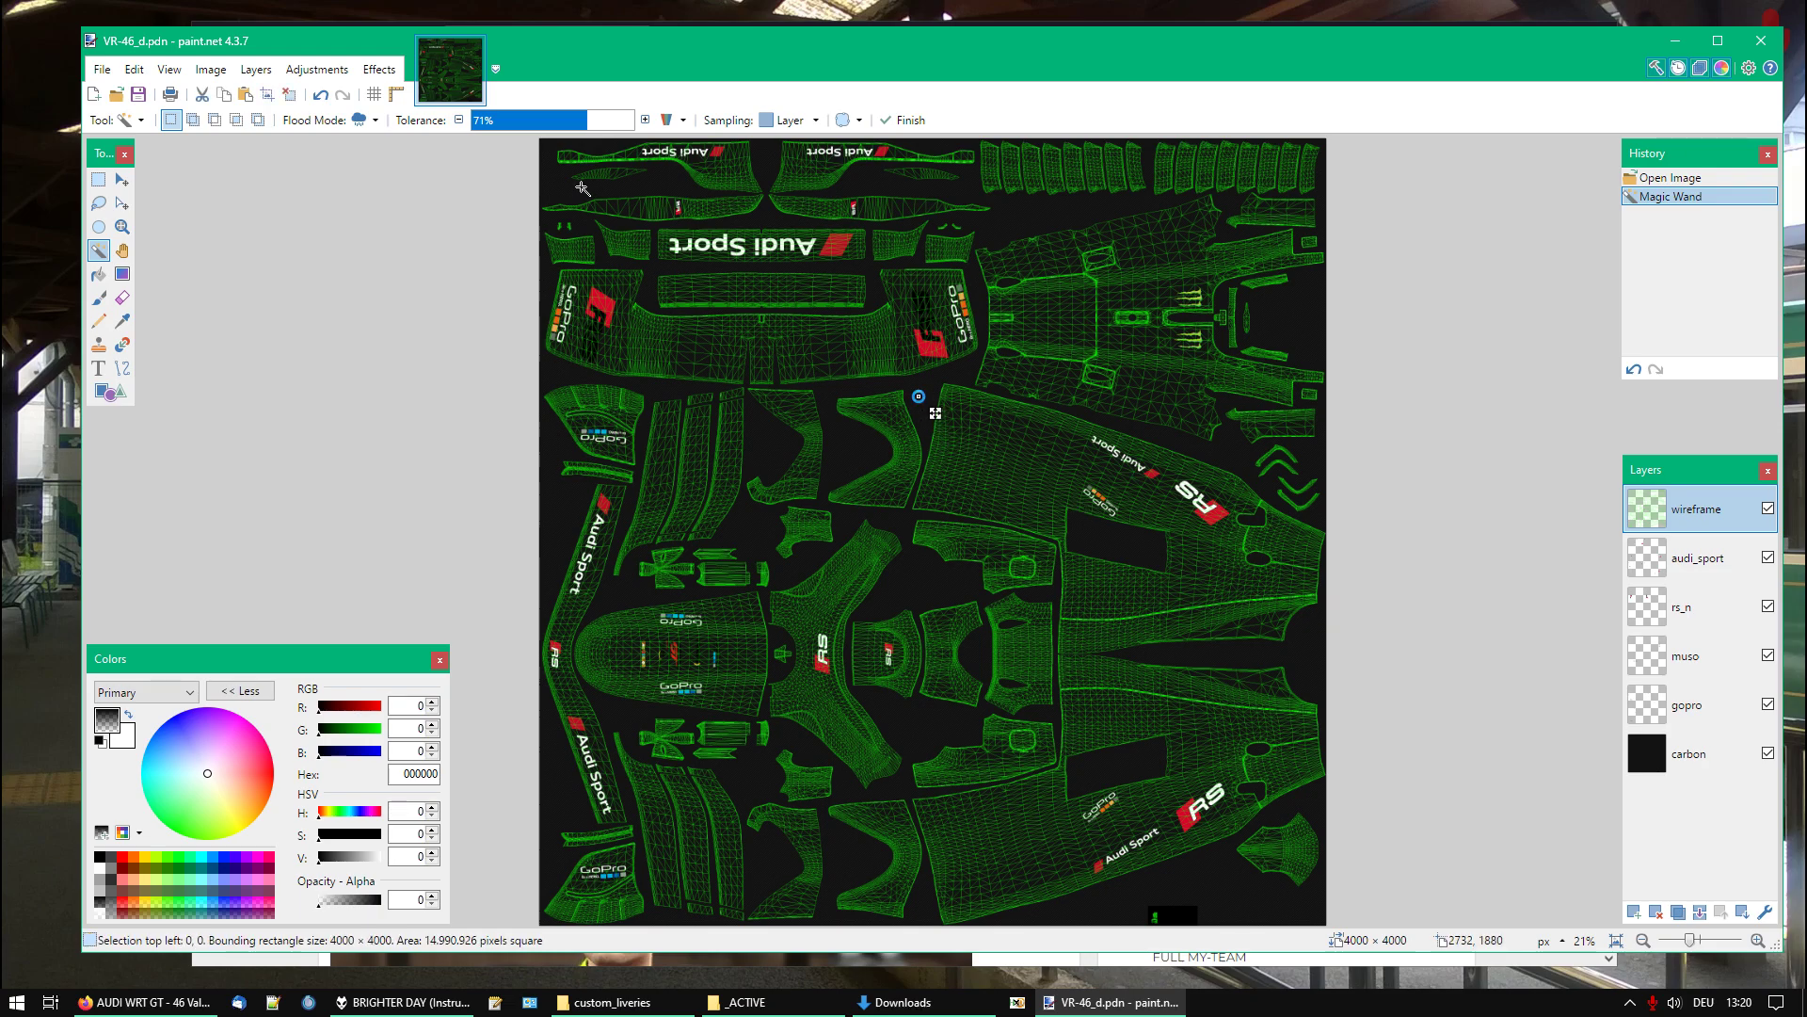
{"action": "key", "text": "ctrl+d"}
{"action": "left_click", "coordinate": [490, 121]}
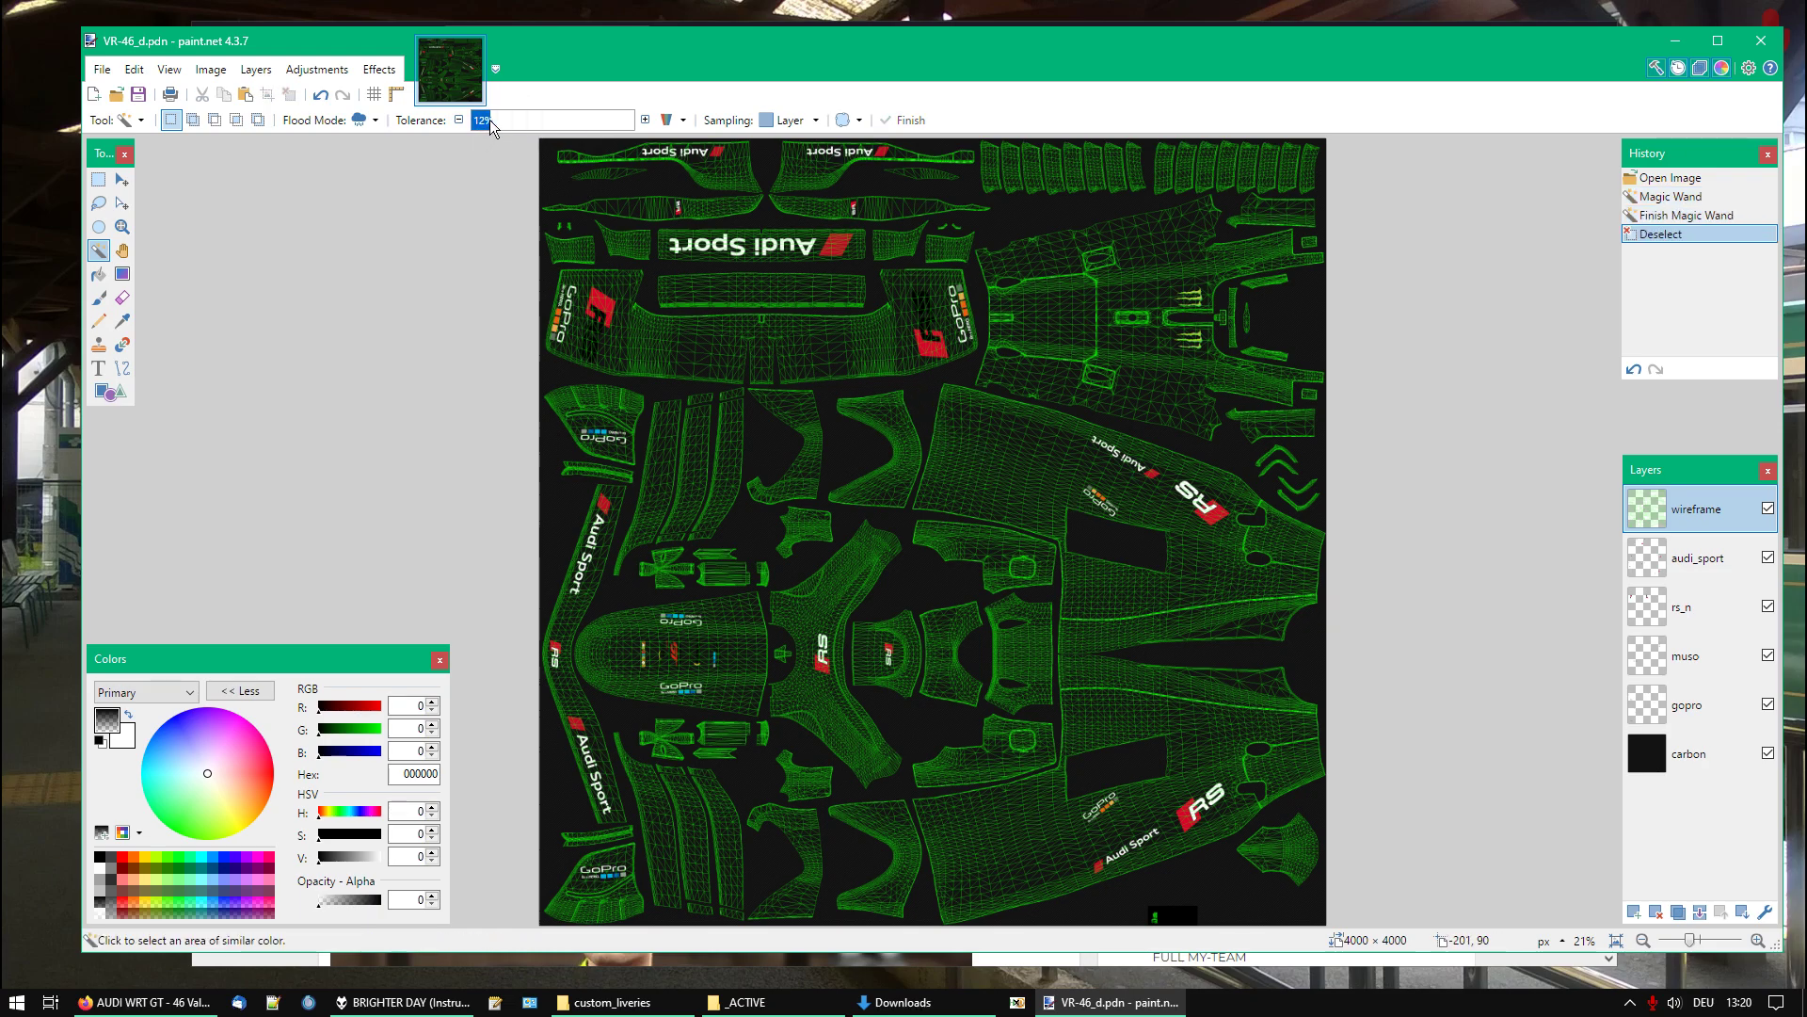
{"action": "left_click", "coordinate": [924, 393]}
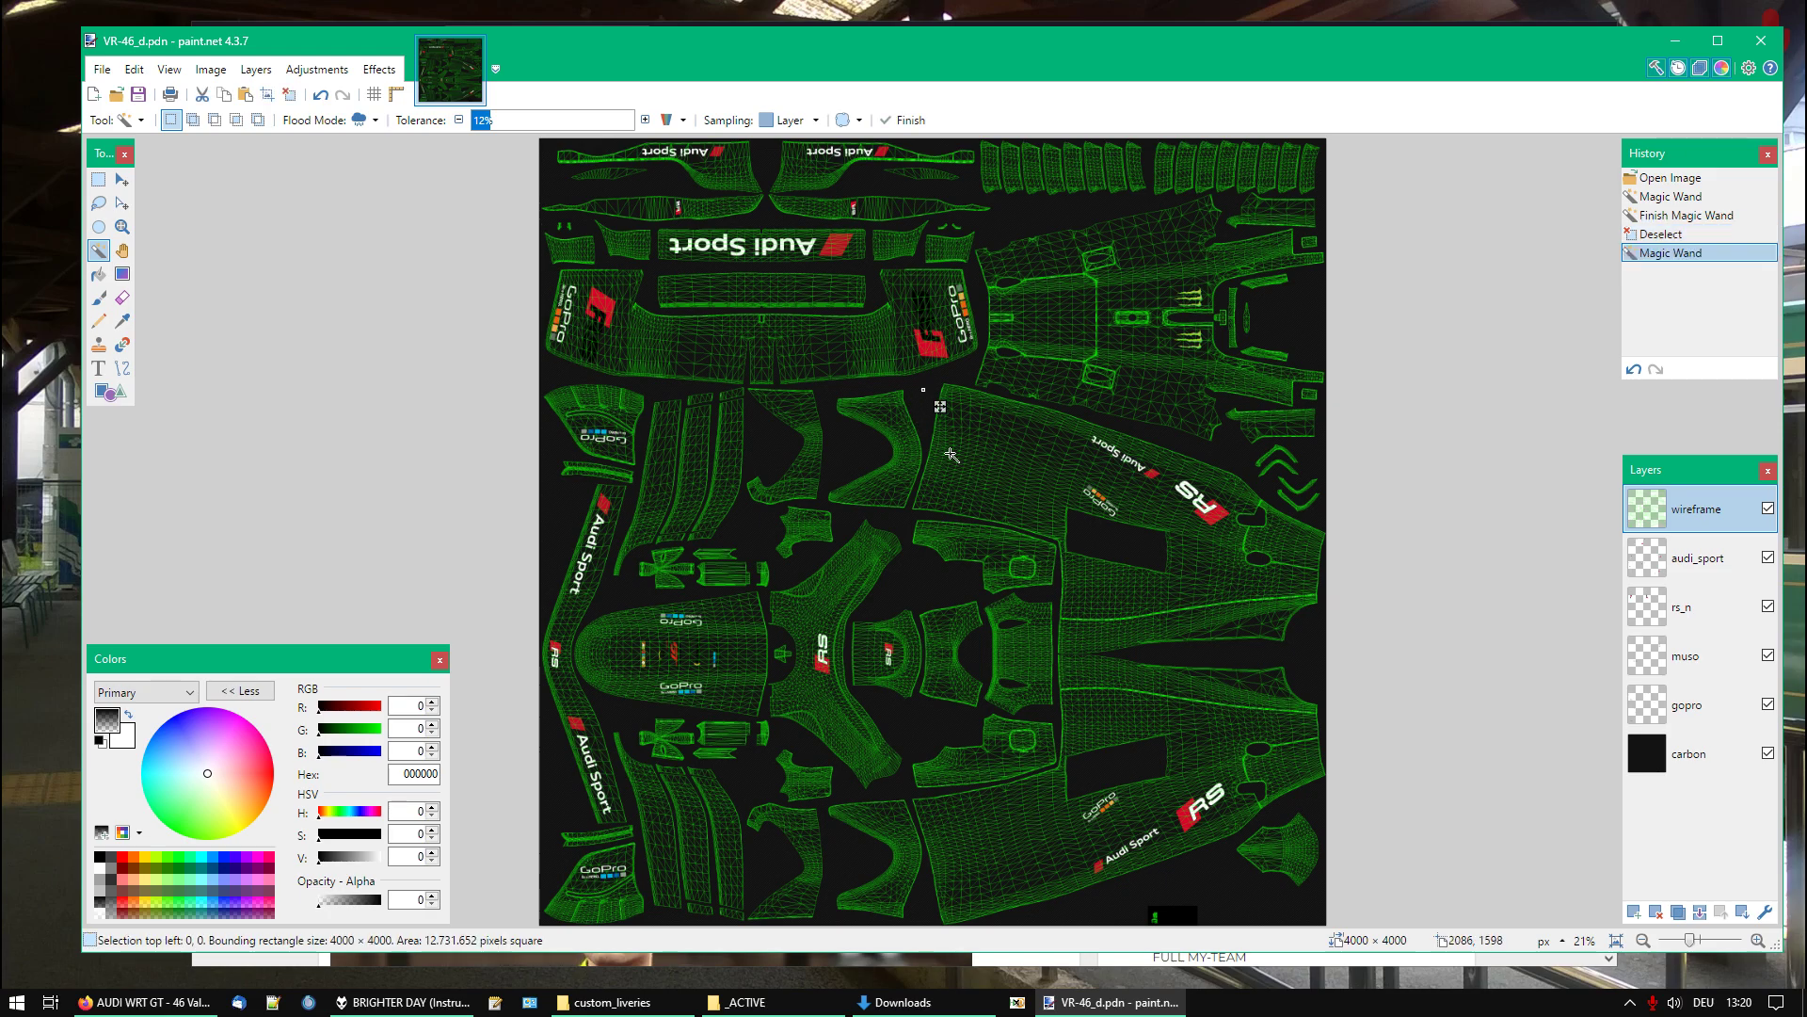
{"action": "key", "text": "ctrl+d"}
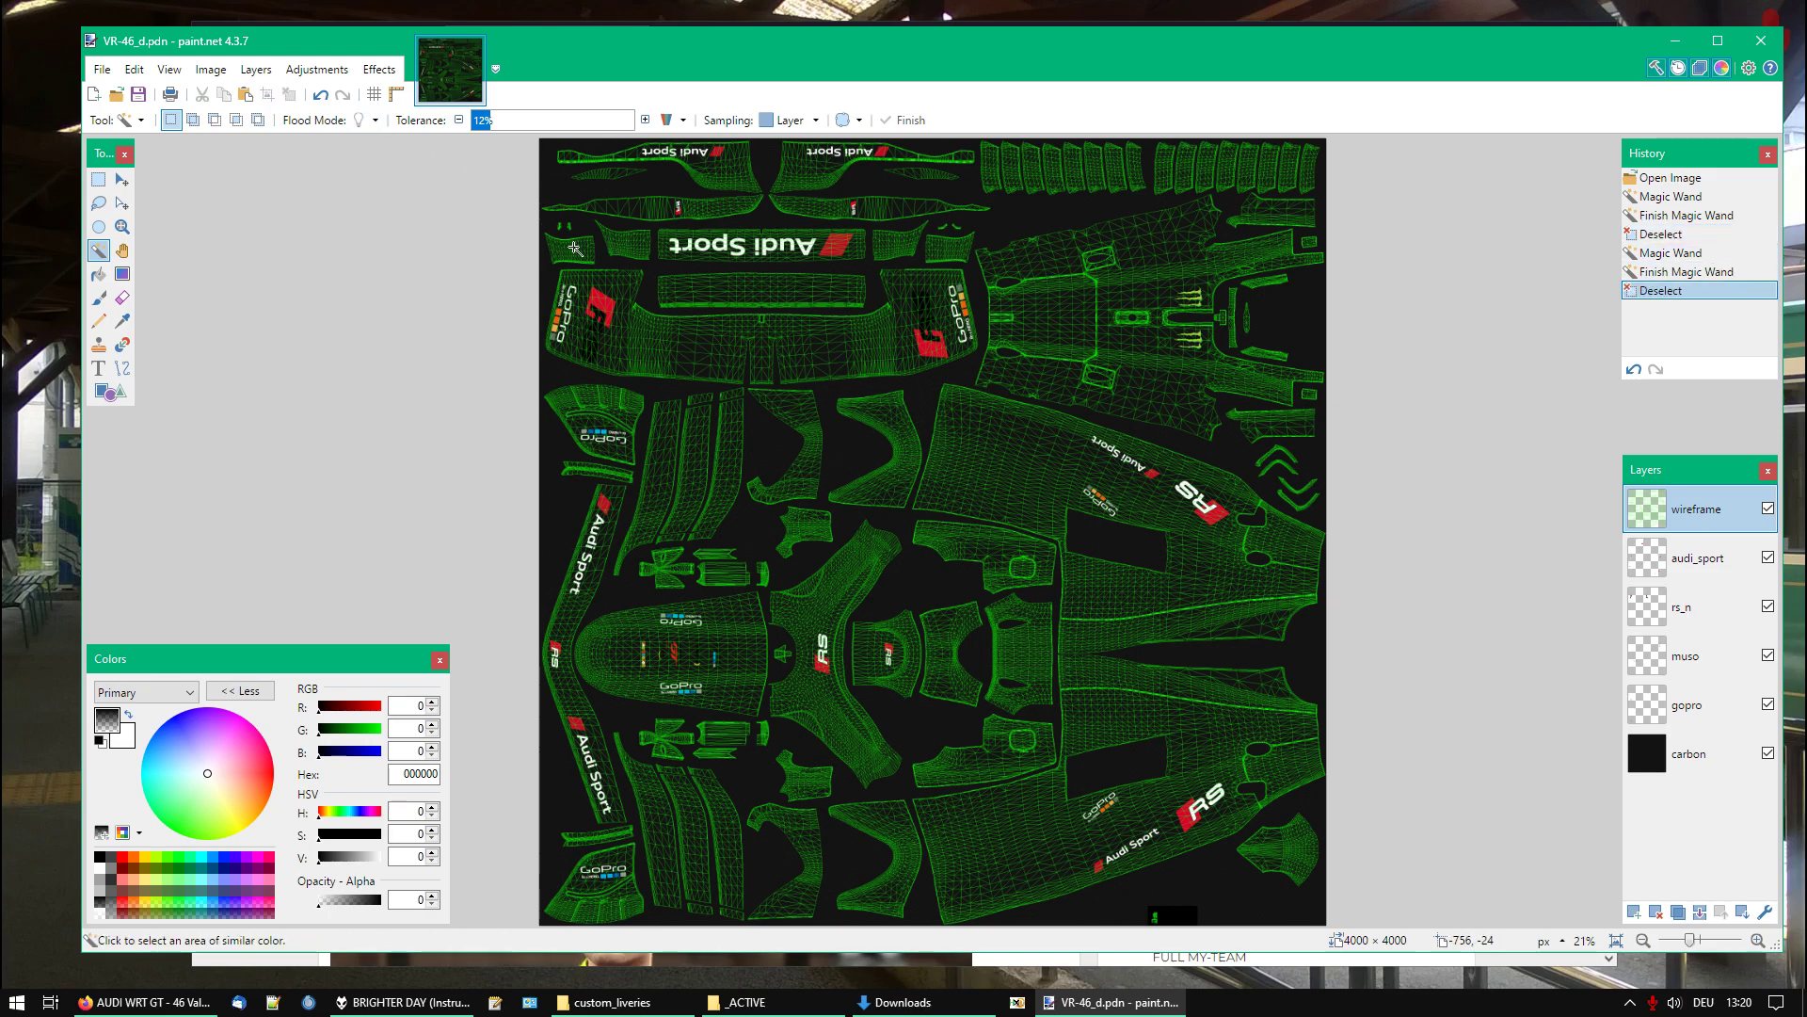
{"action": "left_click", "coordinate": [920, 399]}
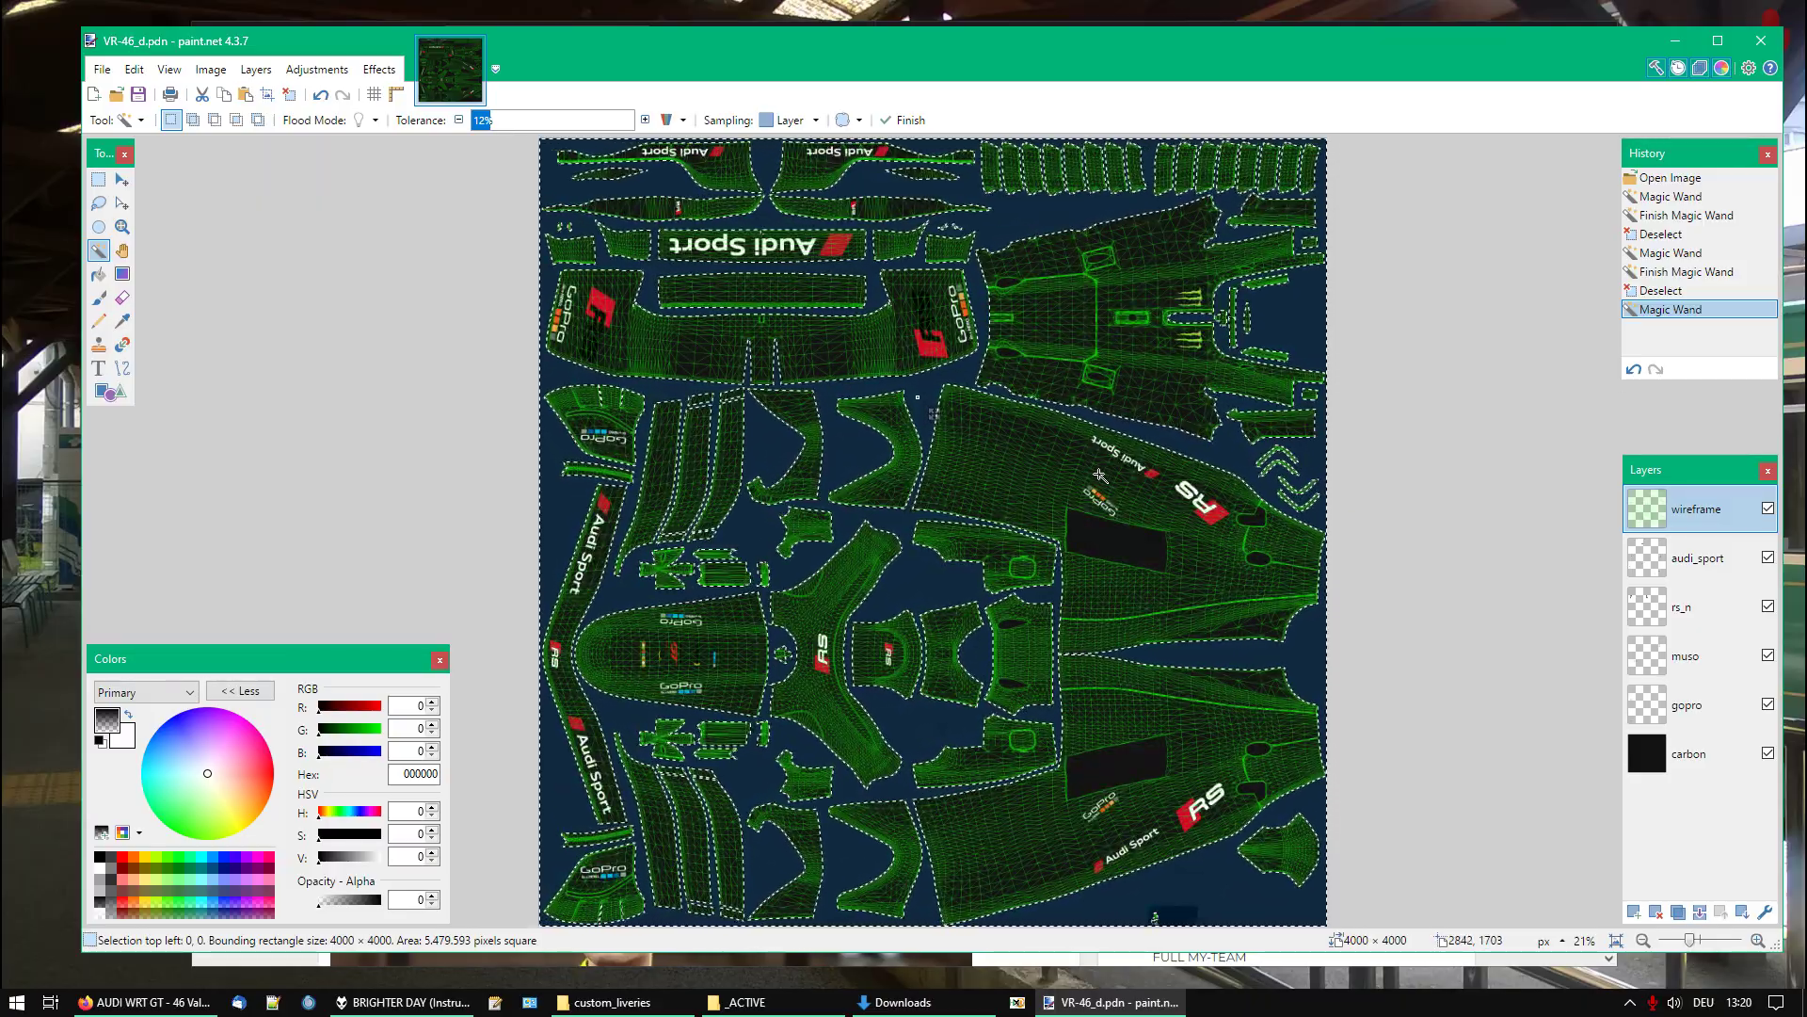
{"action": "key", "text": "ctrl+i"}
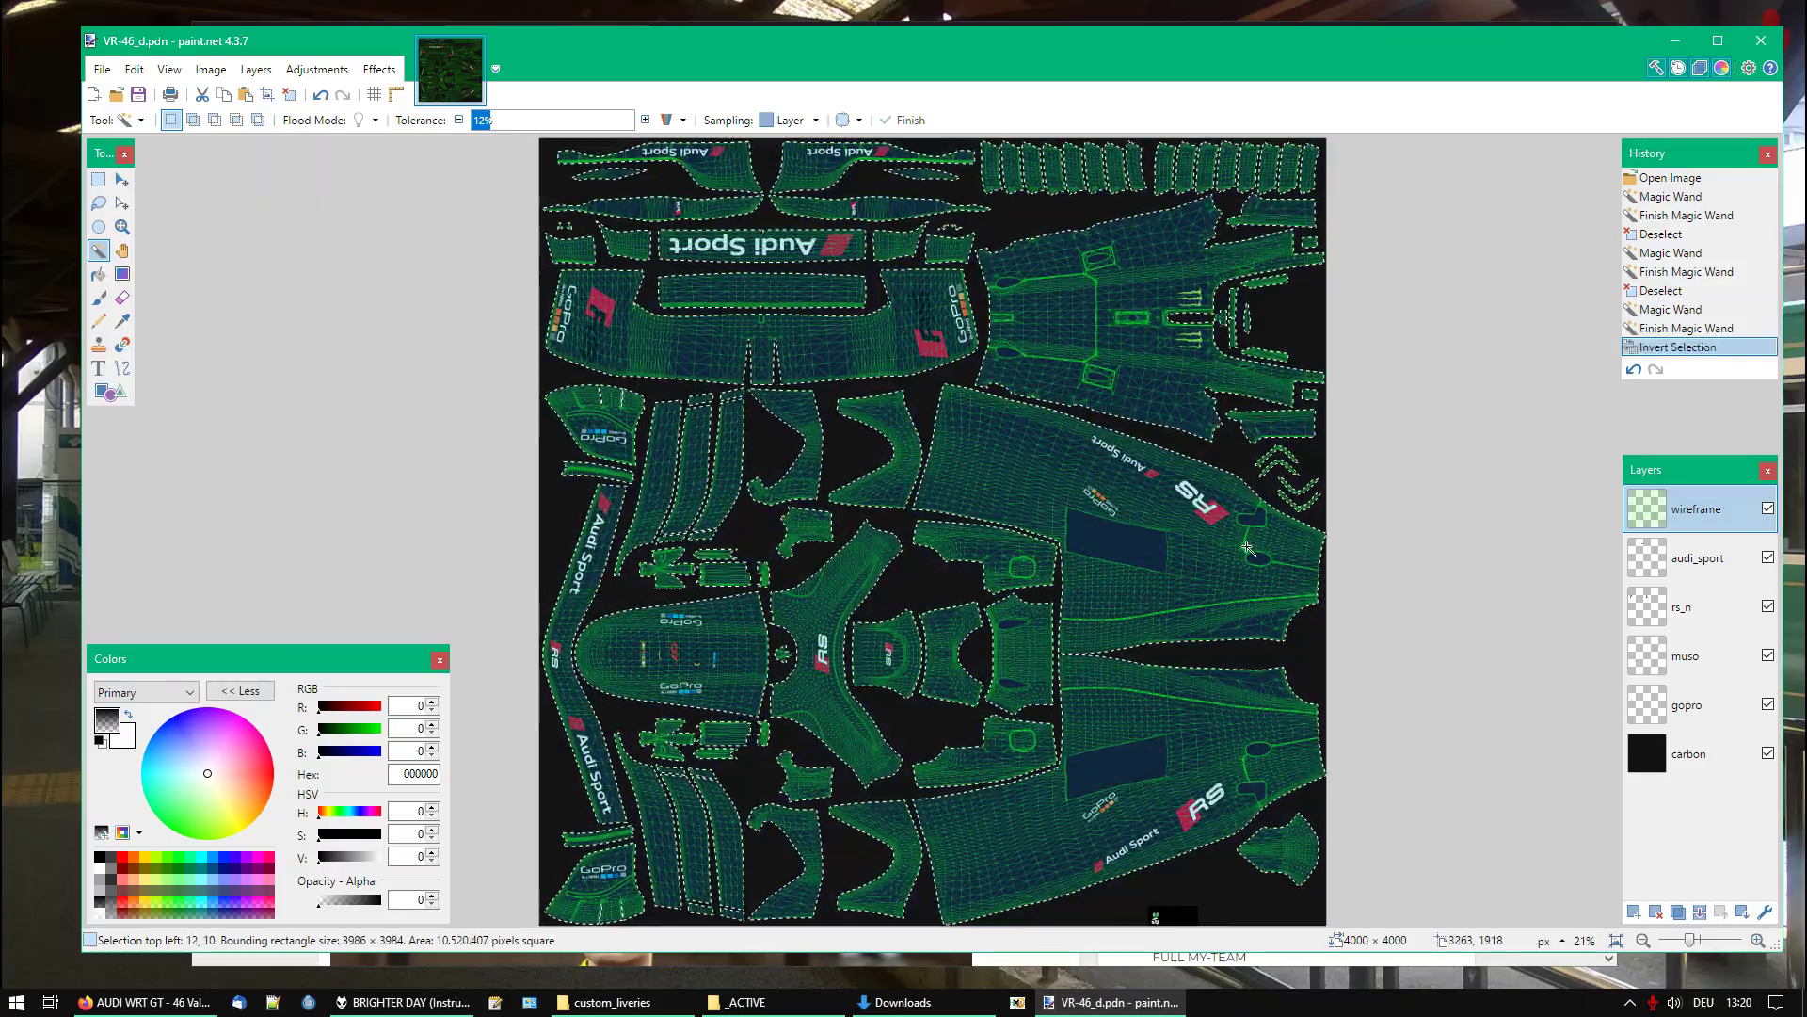
Clear the carbon layer to transparency inside the pieces and delete the wireframe layer
{"action": "left_click", "coordinate": [1680, 755]}
{"action": "key", "text": "BackSpace"}
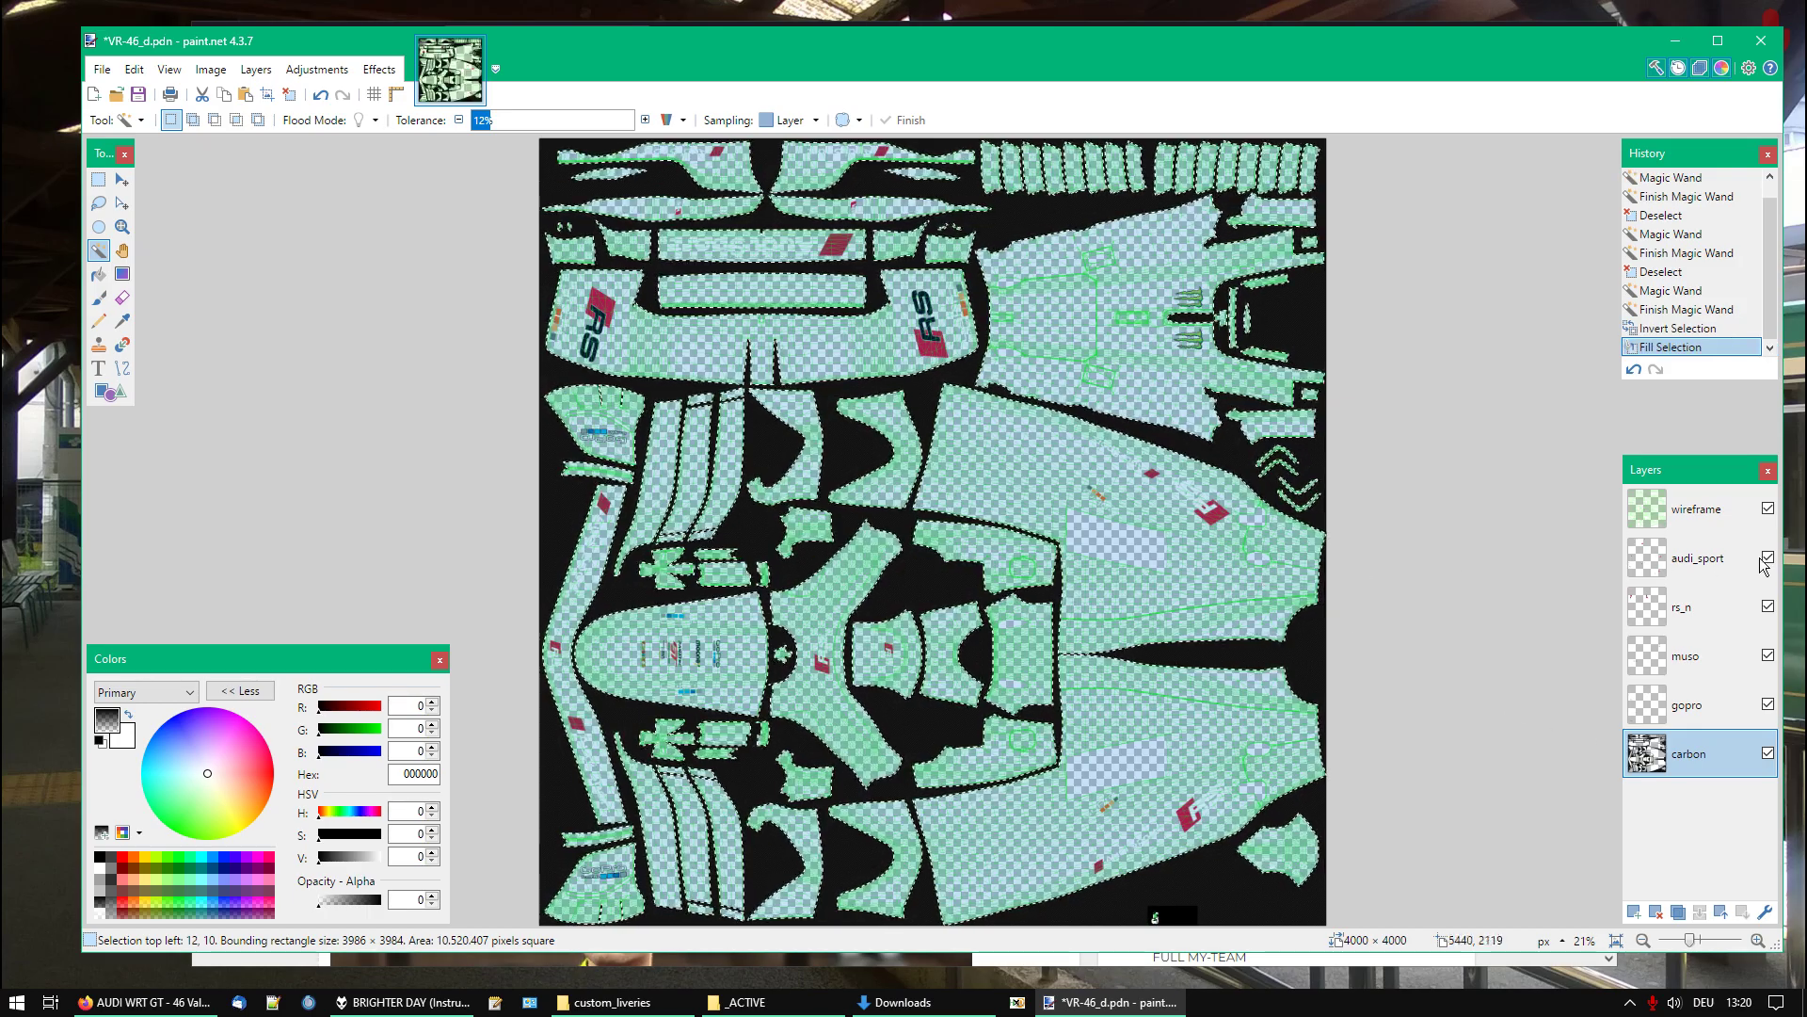
{"action": "key", "text": "ctrl+d"}
{"action": "left_click", "coordinate": [1756, 513]}
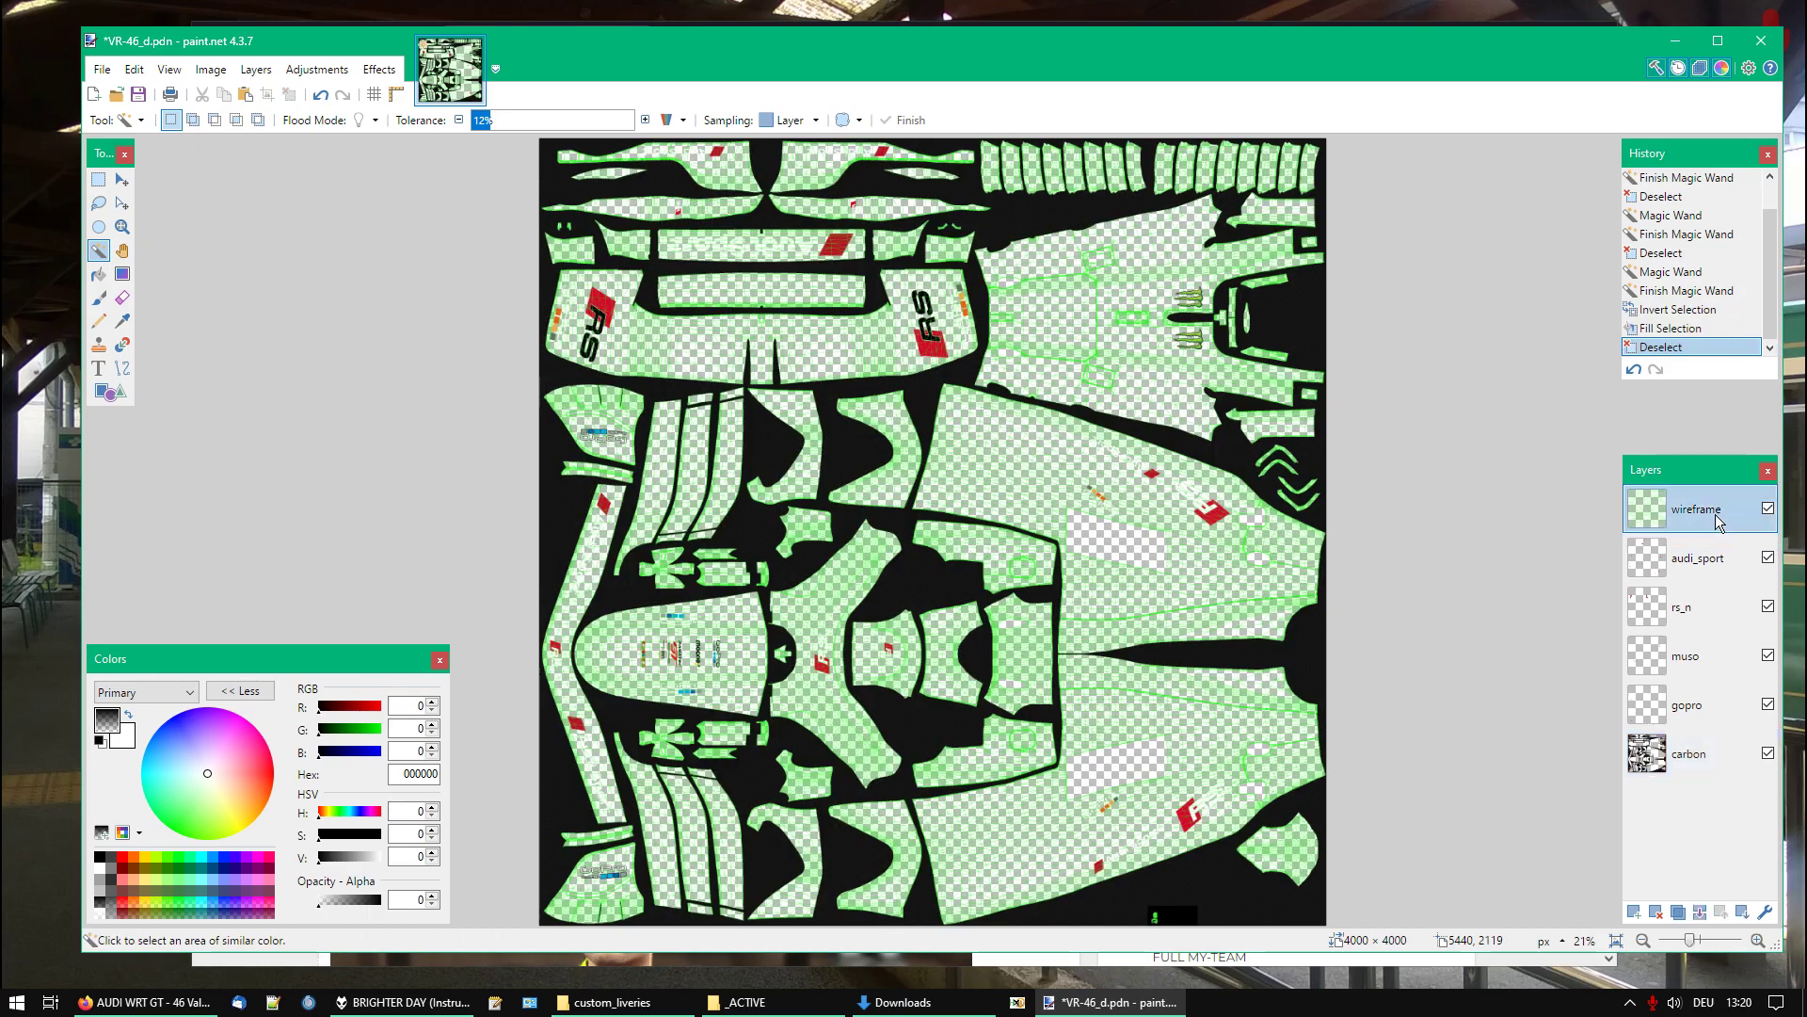
{"action": "left_click", "coordinate": [1656, 913]}
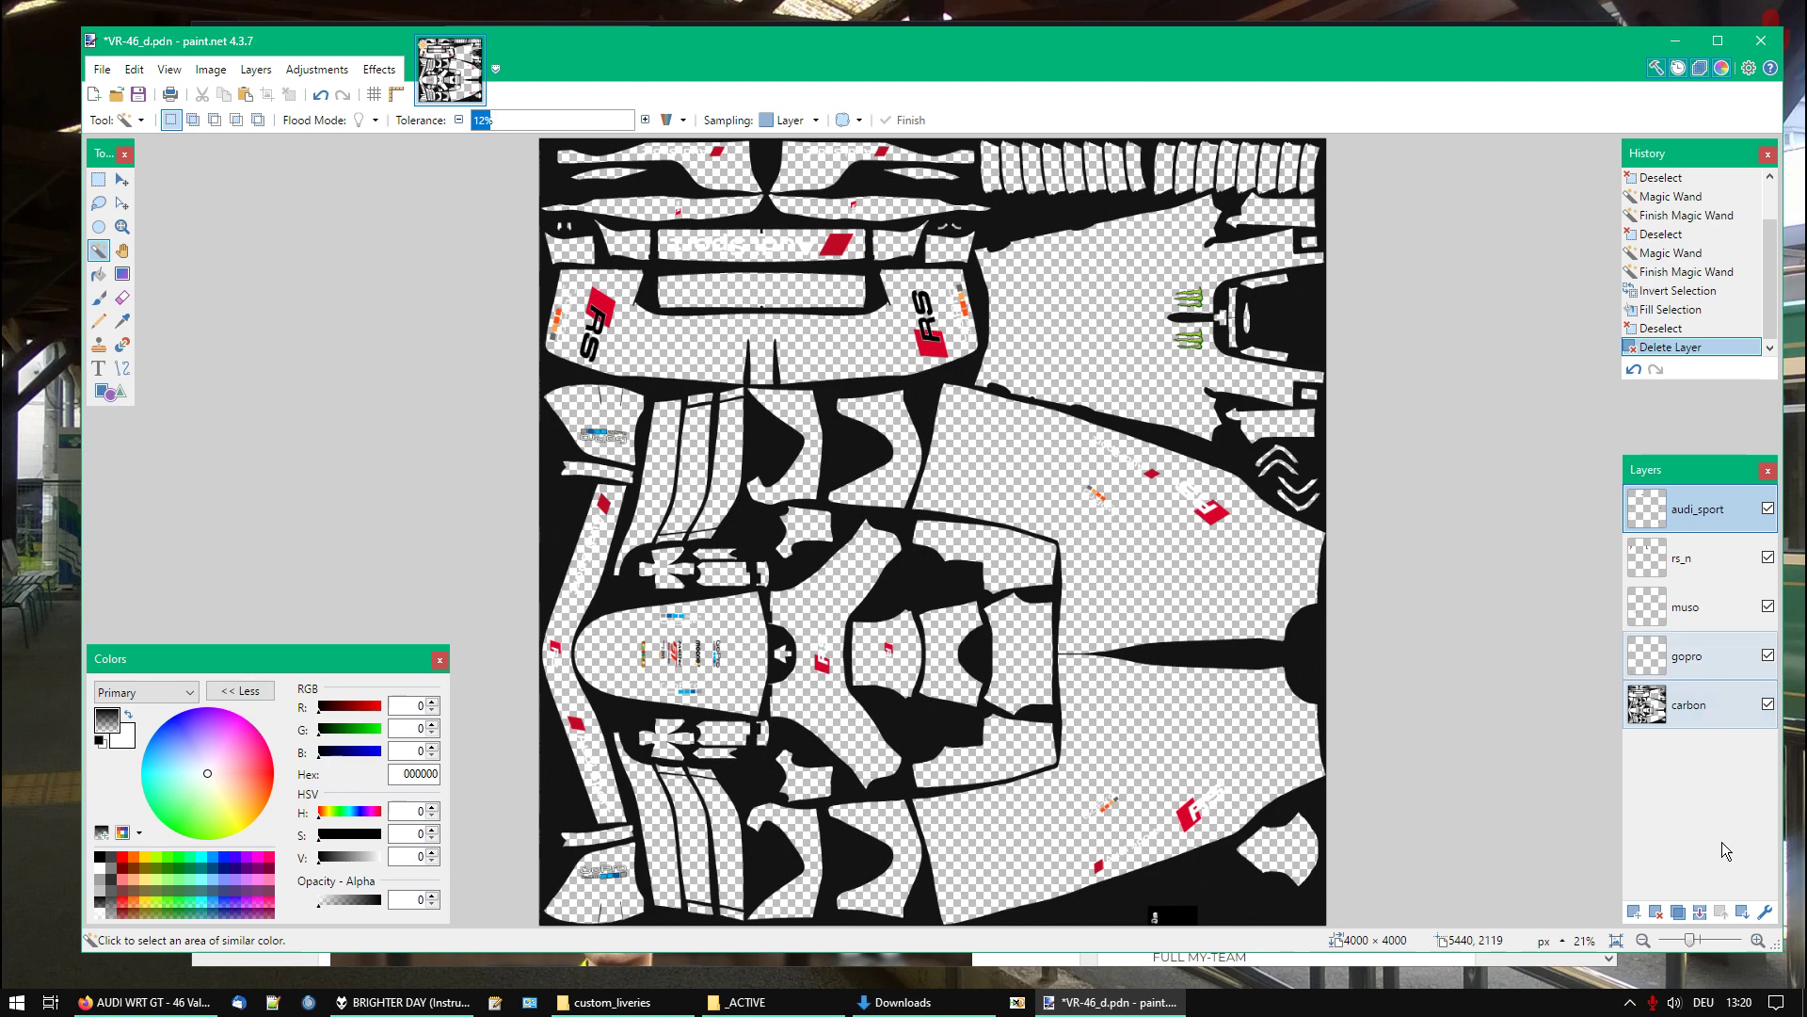
Merge audi_sport, rs_n, muso and gopro down one by one into the carbon layer
{"action": "left_click", "coordinate": [1702, 915]}
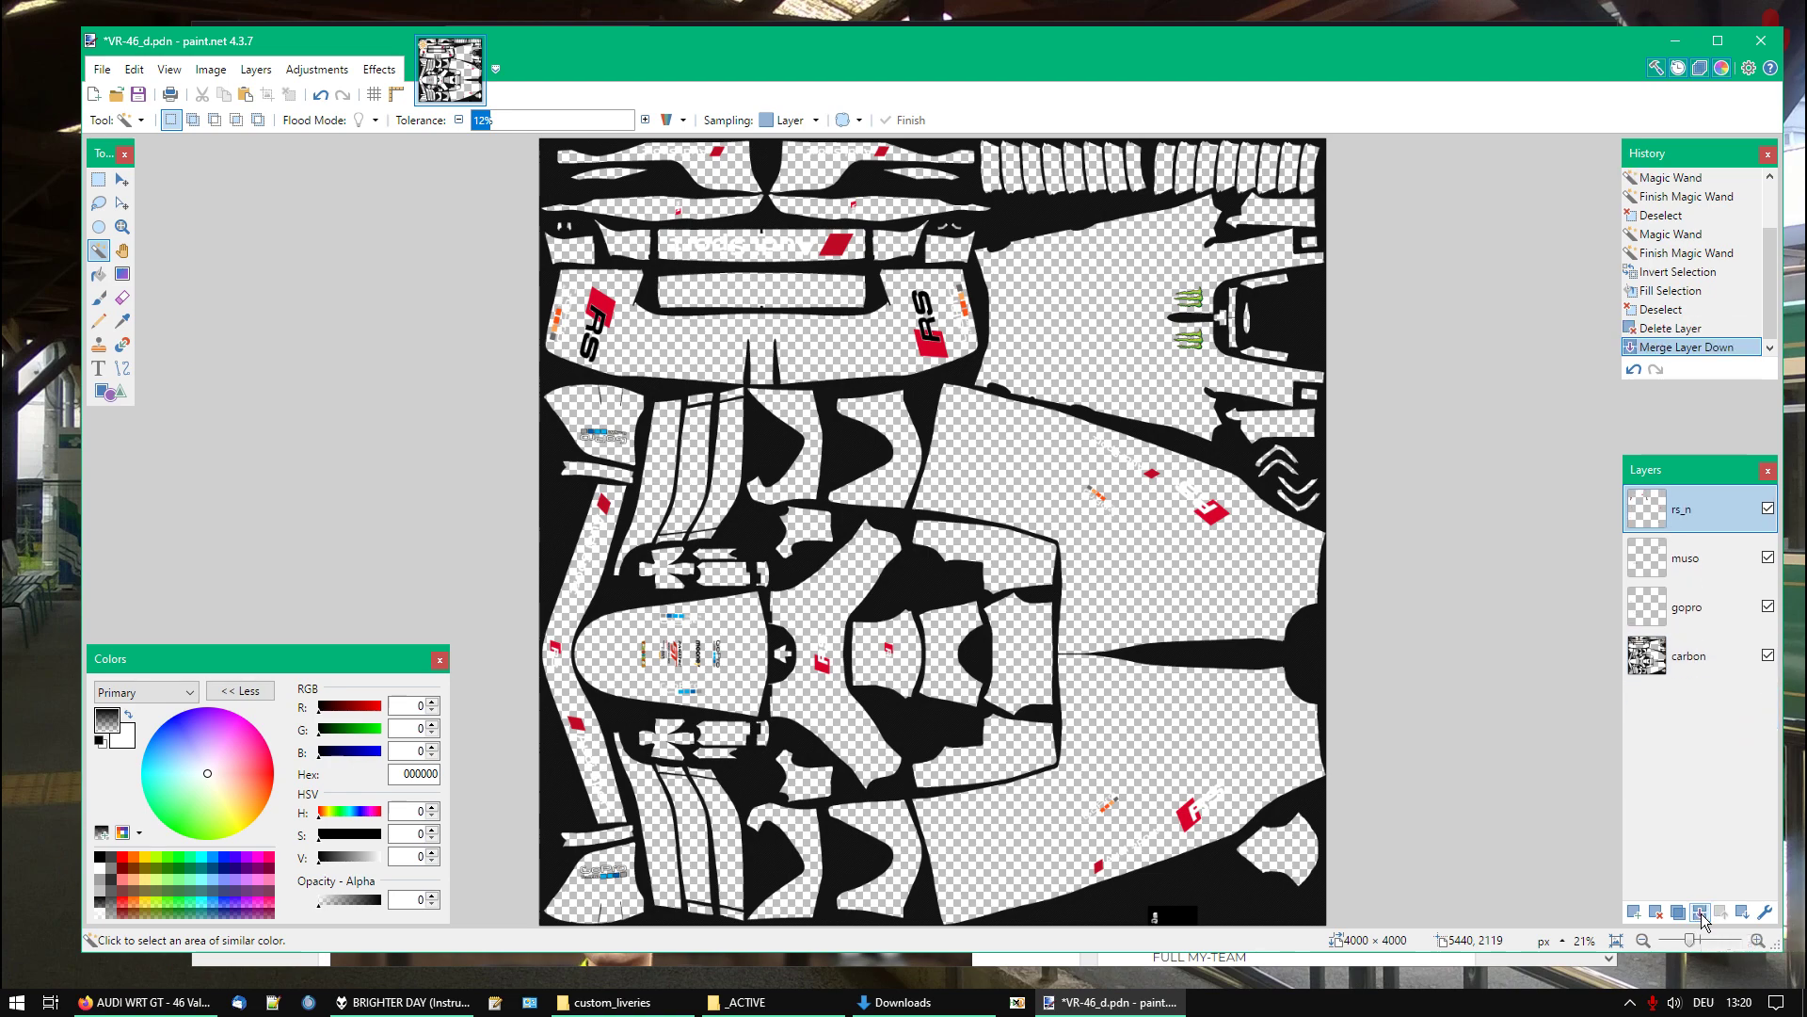
{"action": "left_click", "coordinate": [1702, 915]}
{"action": "left_click", "coordinate": [1702, 915]}
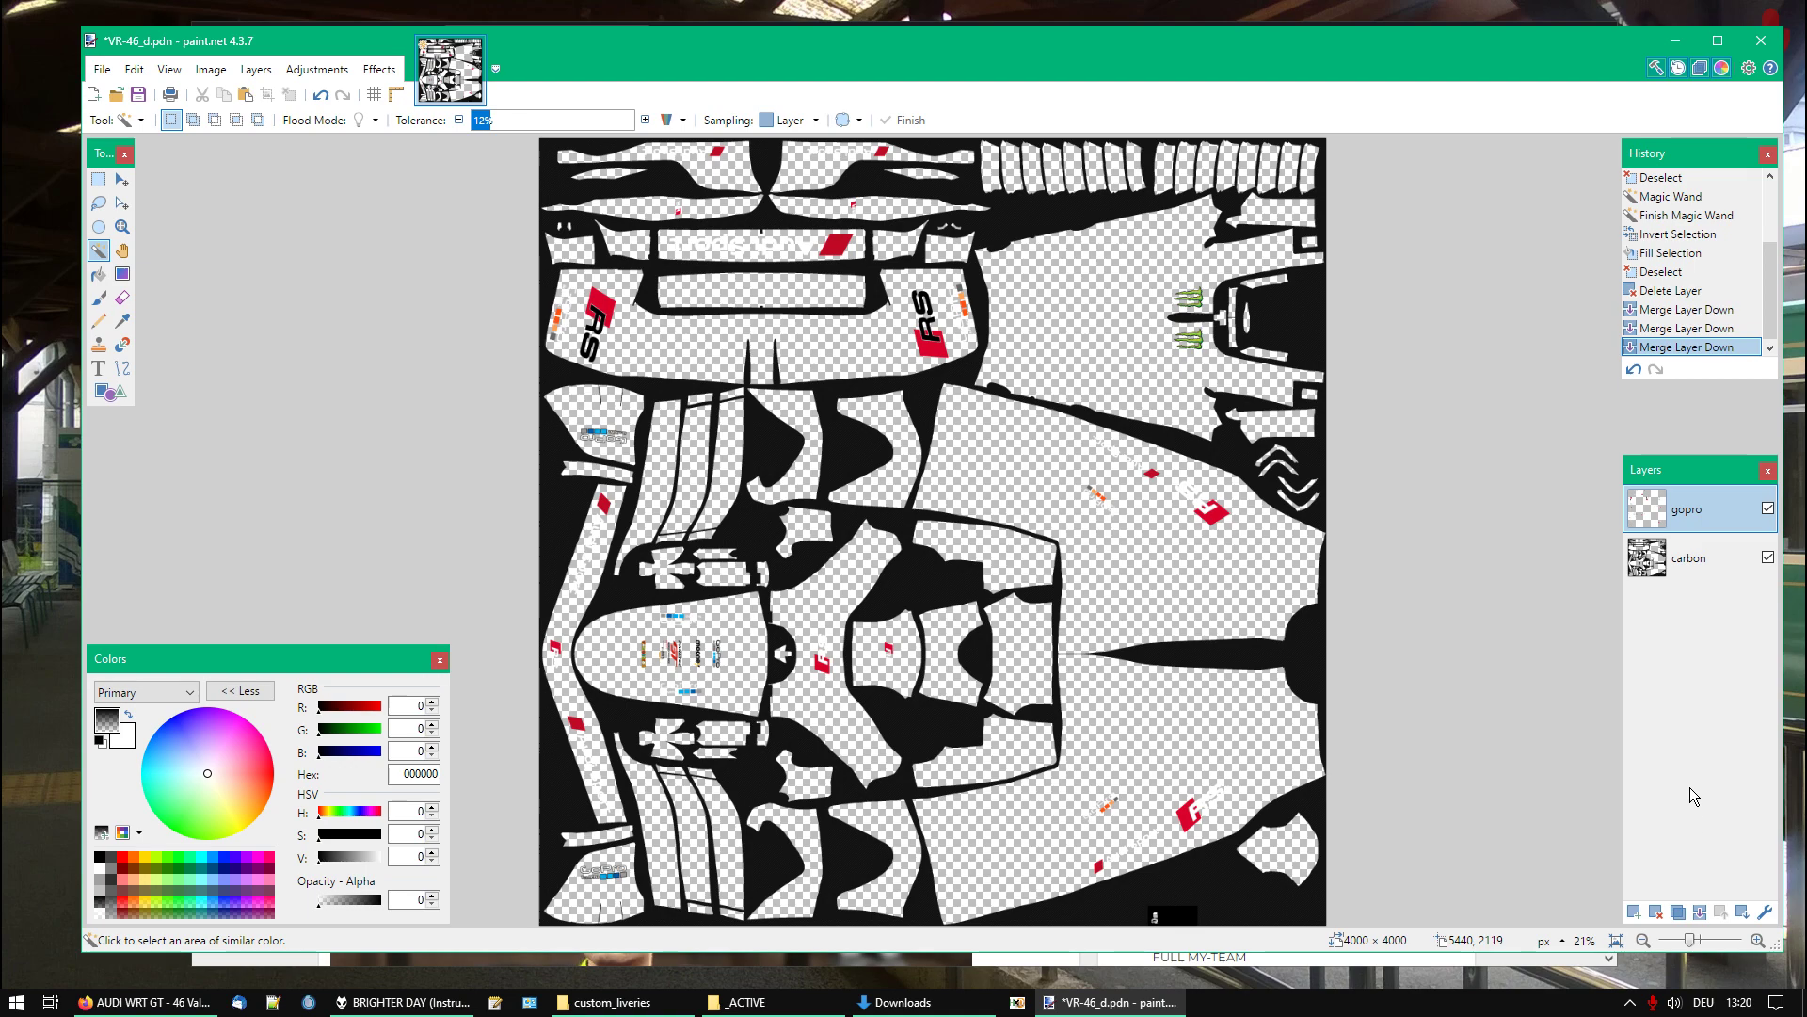
{"action": "left_click", "coordinate": [1702, 915]}
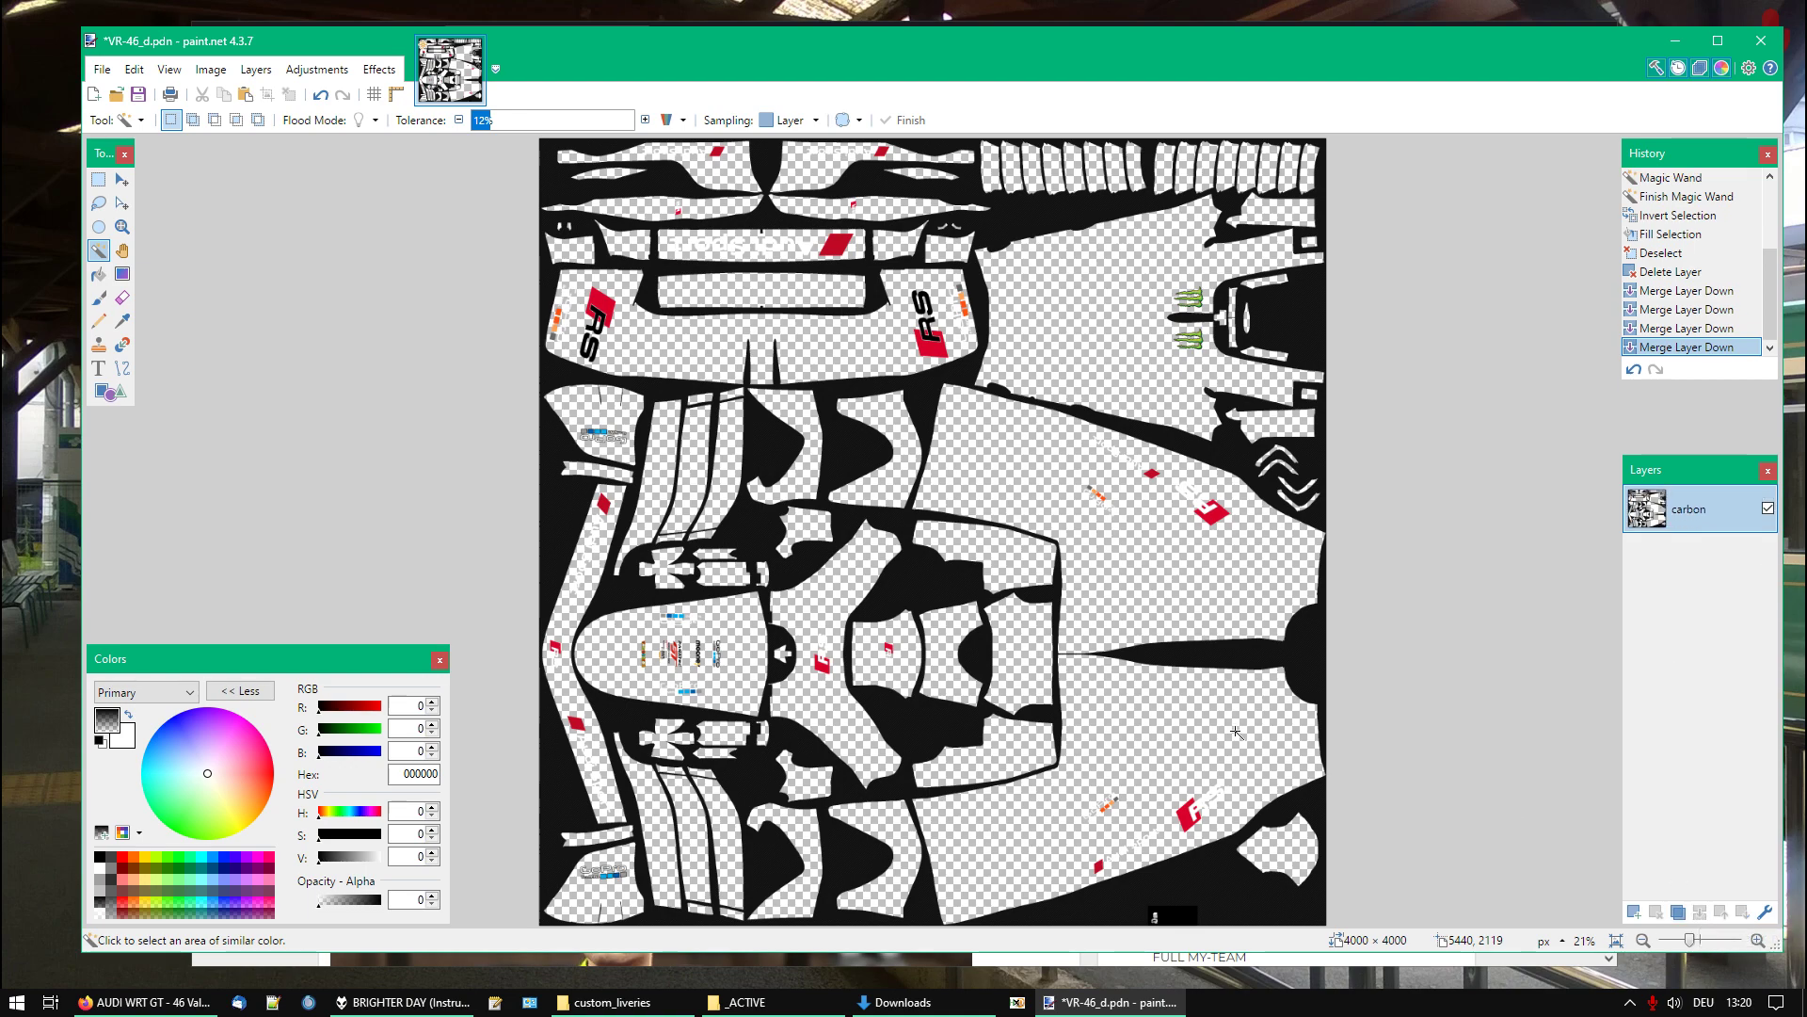
{"action": "left_click", "coordinate": [122, 321]}
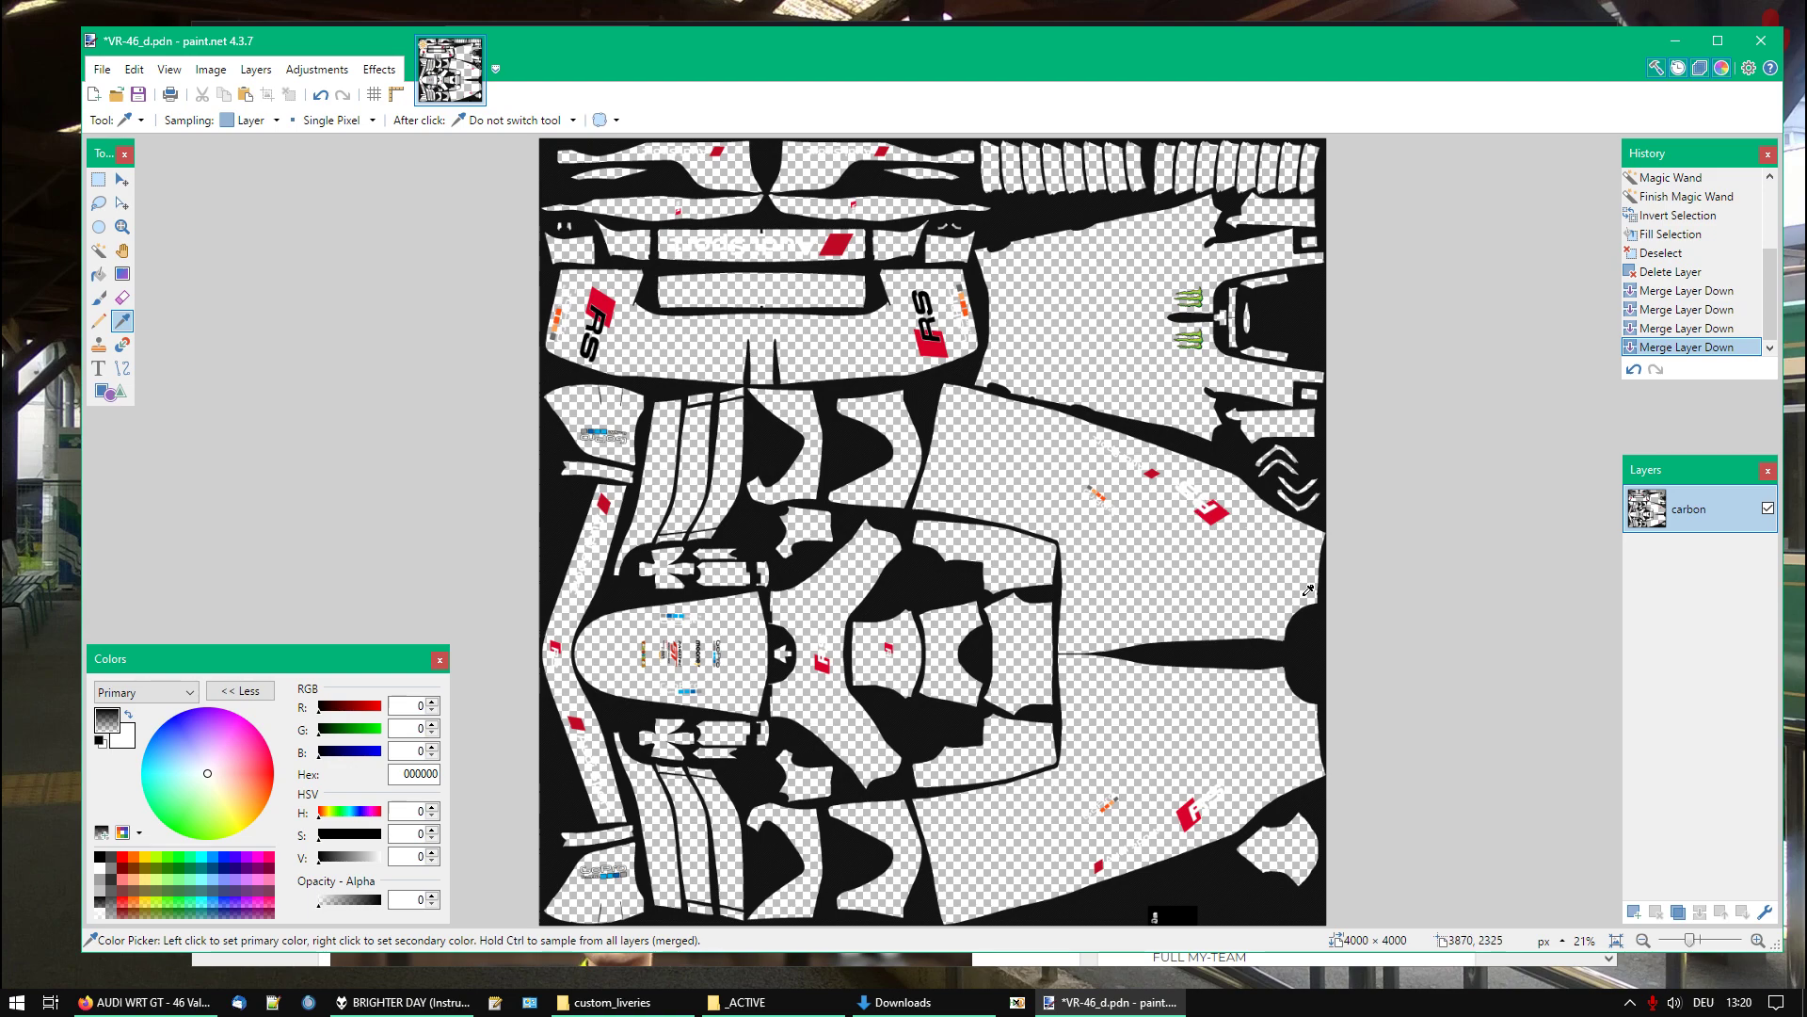
Save the texture as VR-46_video_d.dds in DDS format with BC7 settings, then close it
{"action": "left_click", "coordinate": [102, 70]}
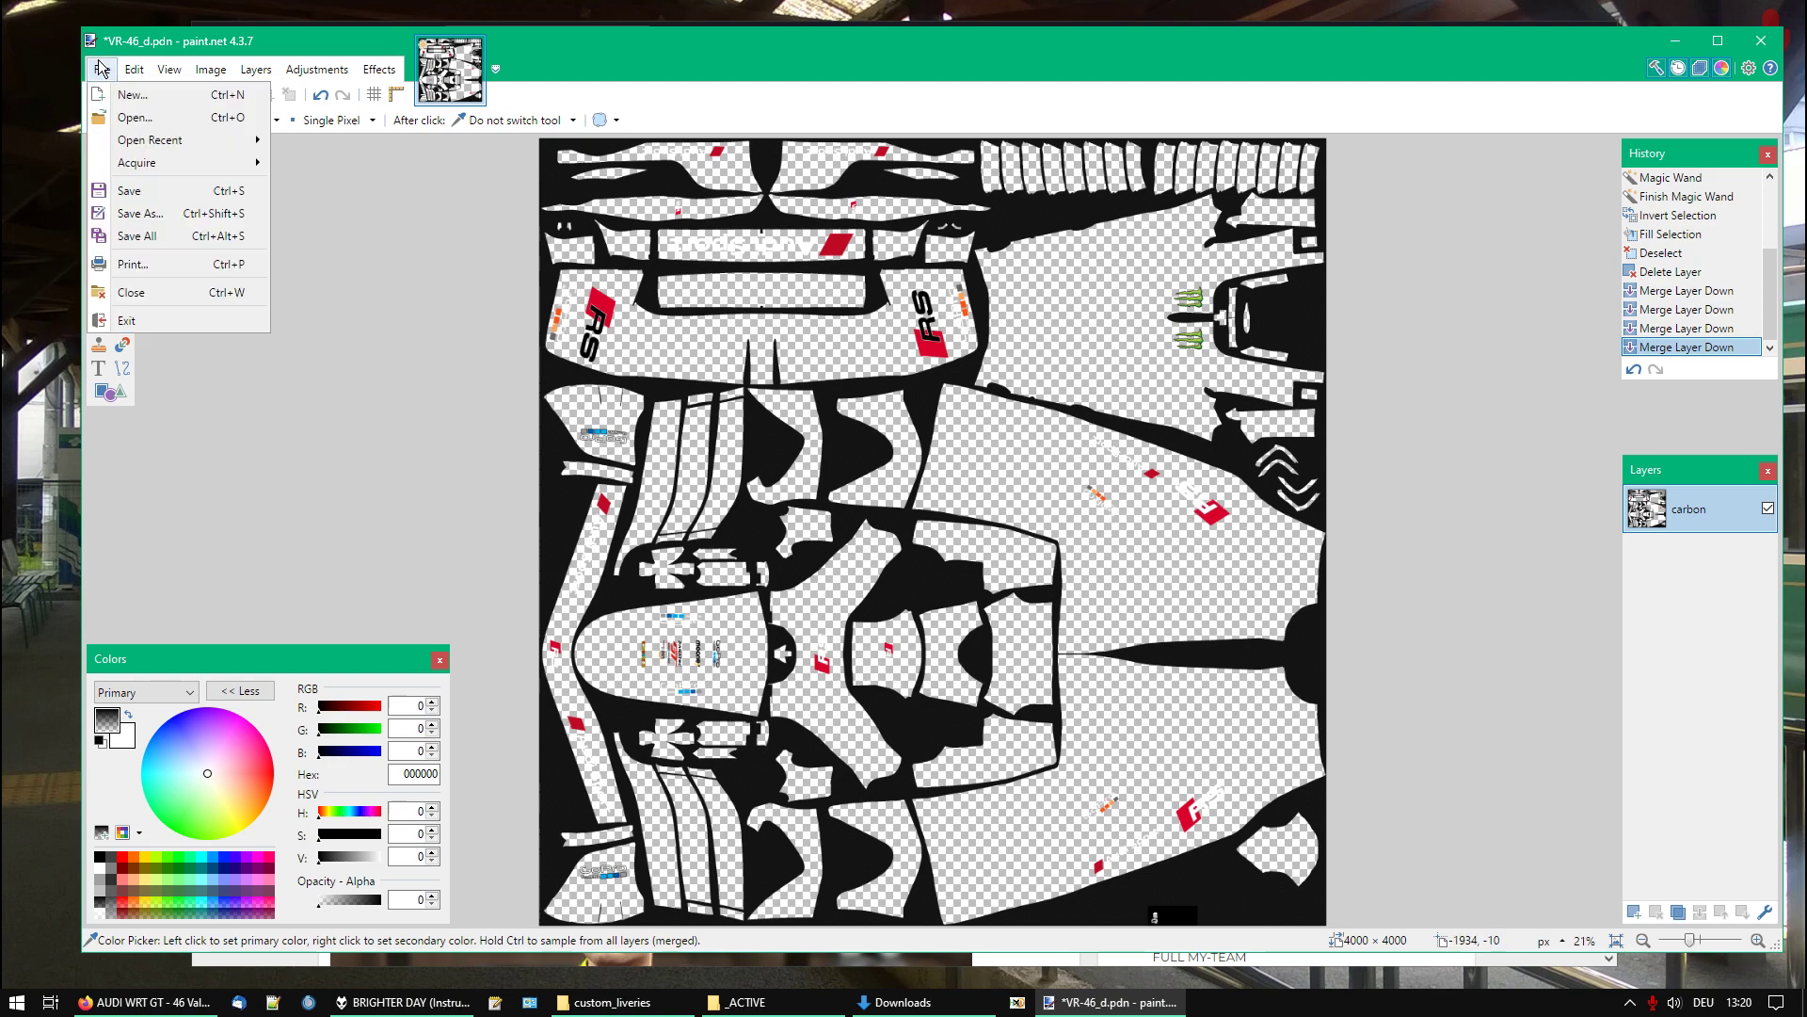
{"action": "left_click", "coordinate": [130, 213]}
{"action": "left_click", "coordinate": [282, 461]}
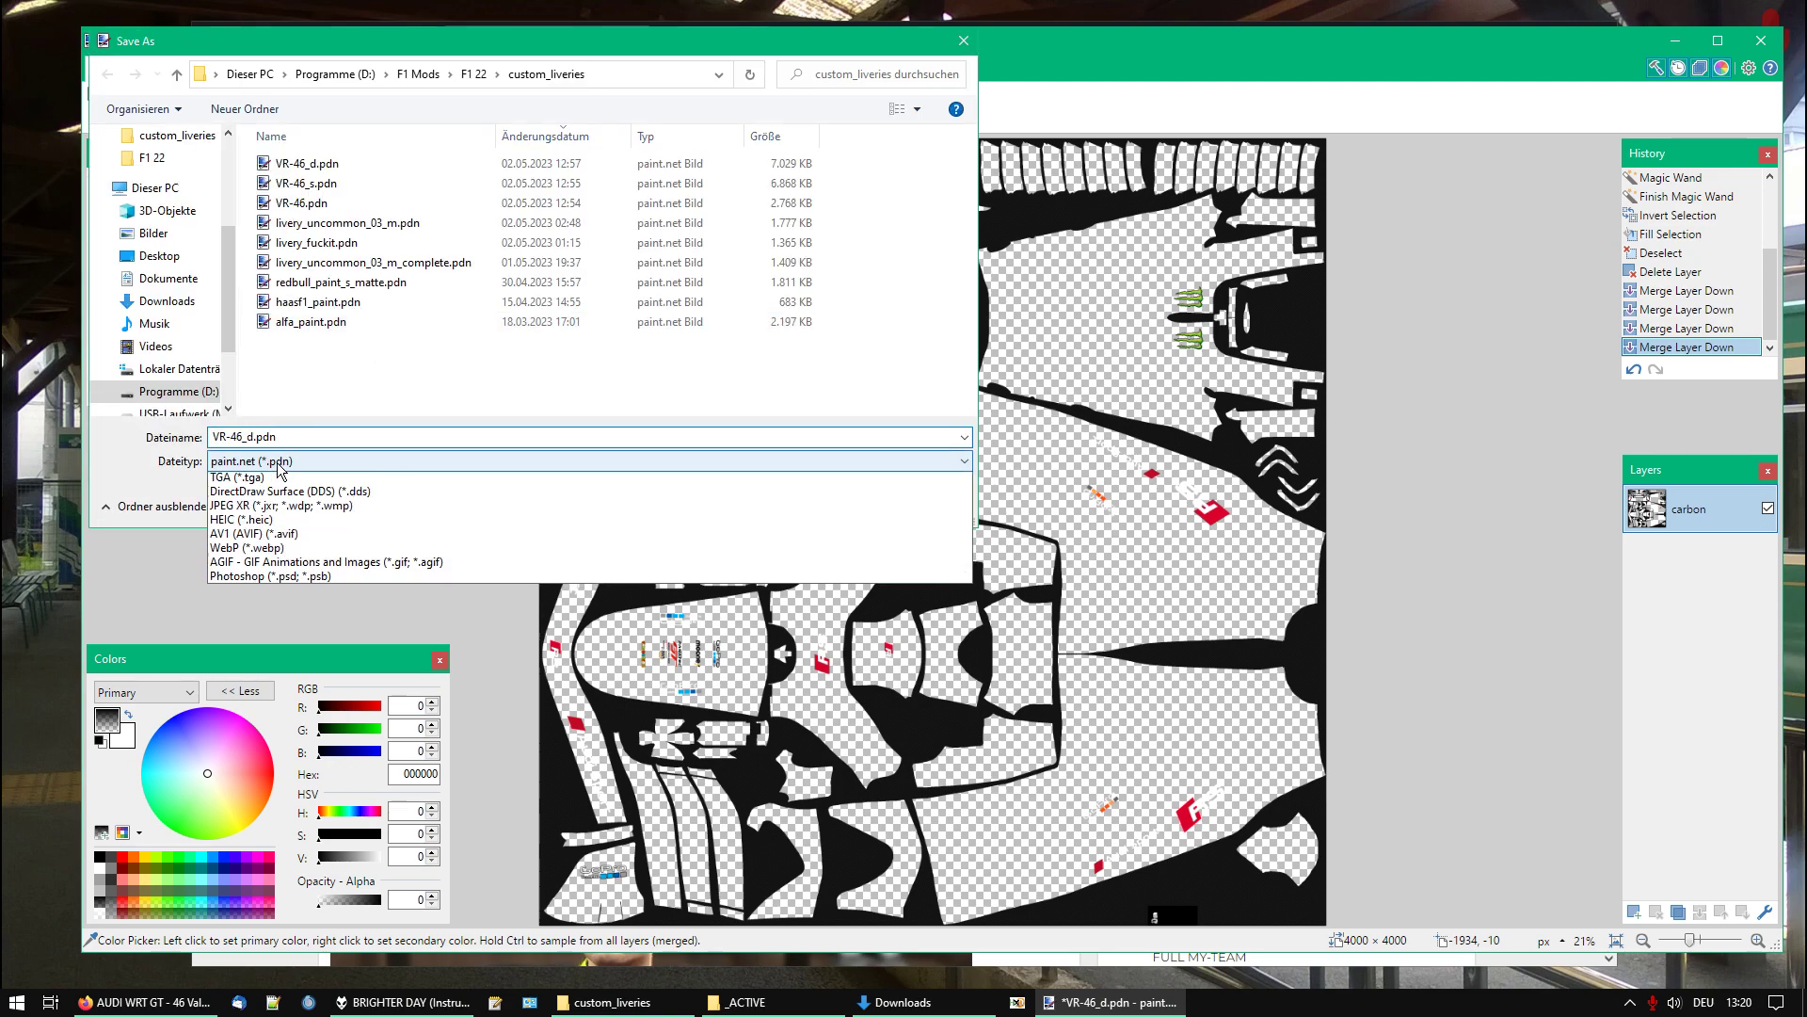
{"action": "left_click", "coordinate": [320, 578]}
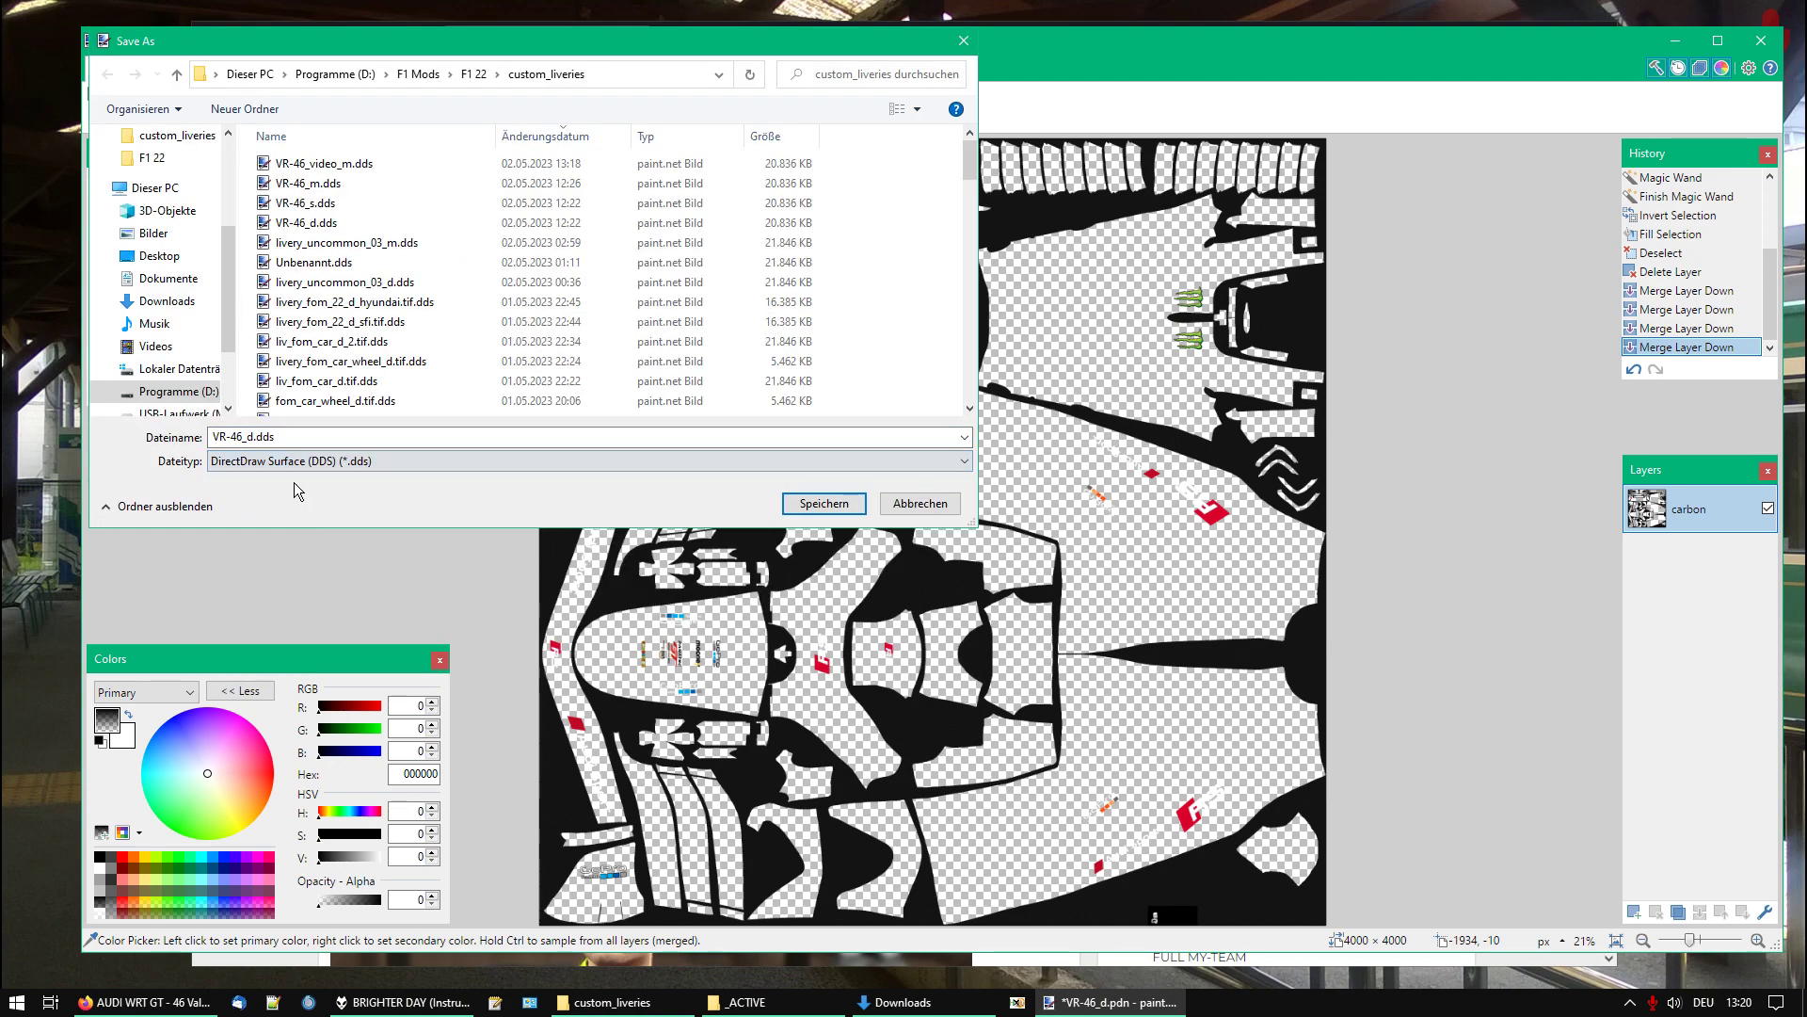
{"action": "left_click", "coordinate": [252, 437]}
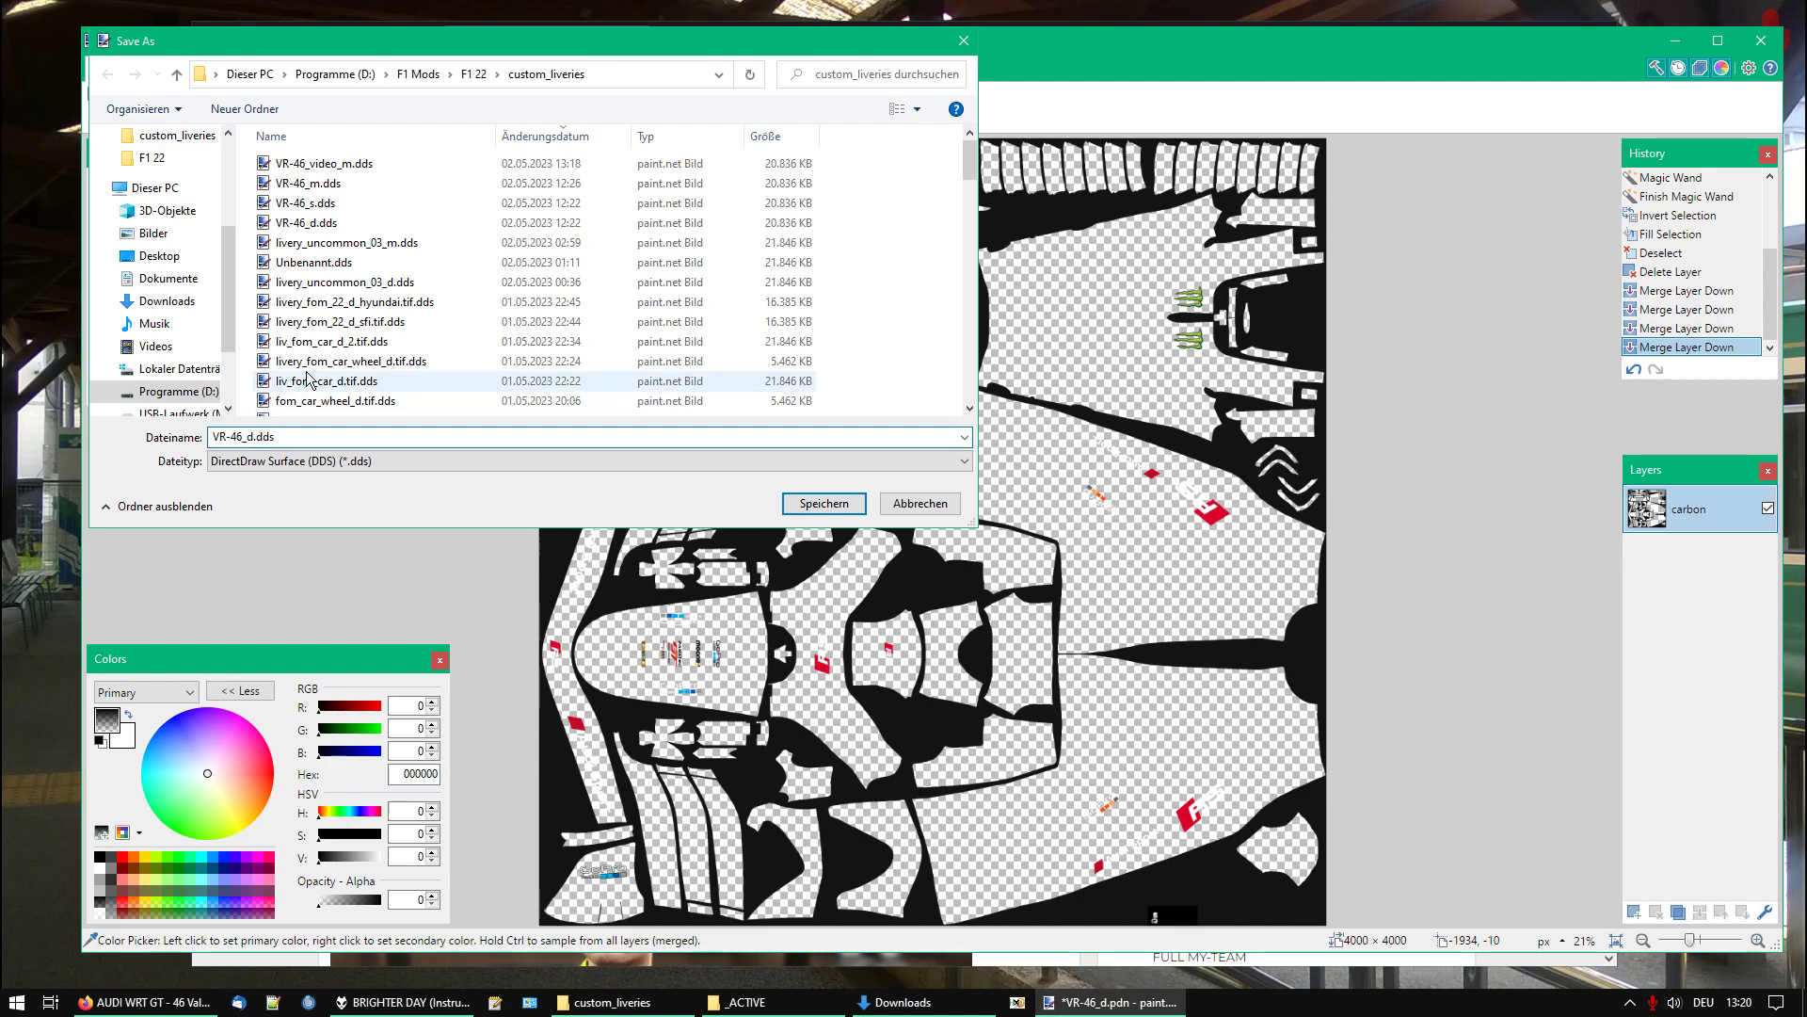
{"action": "type", "text": "video_"}
{"action": "key", "text": "Return"}
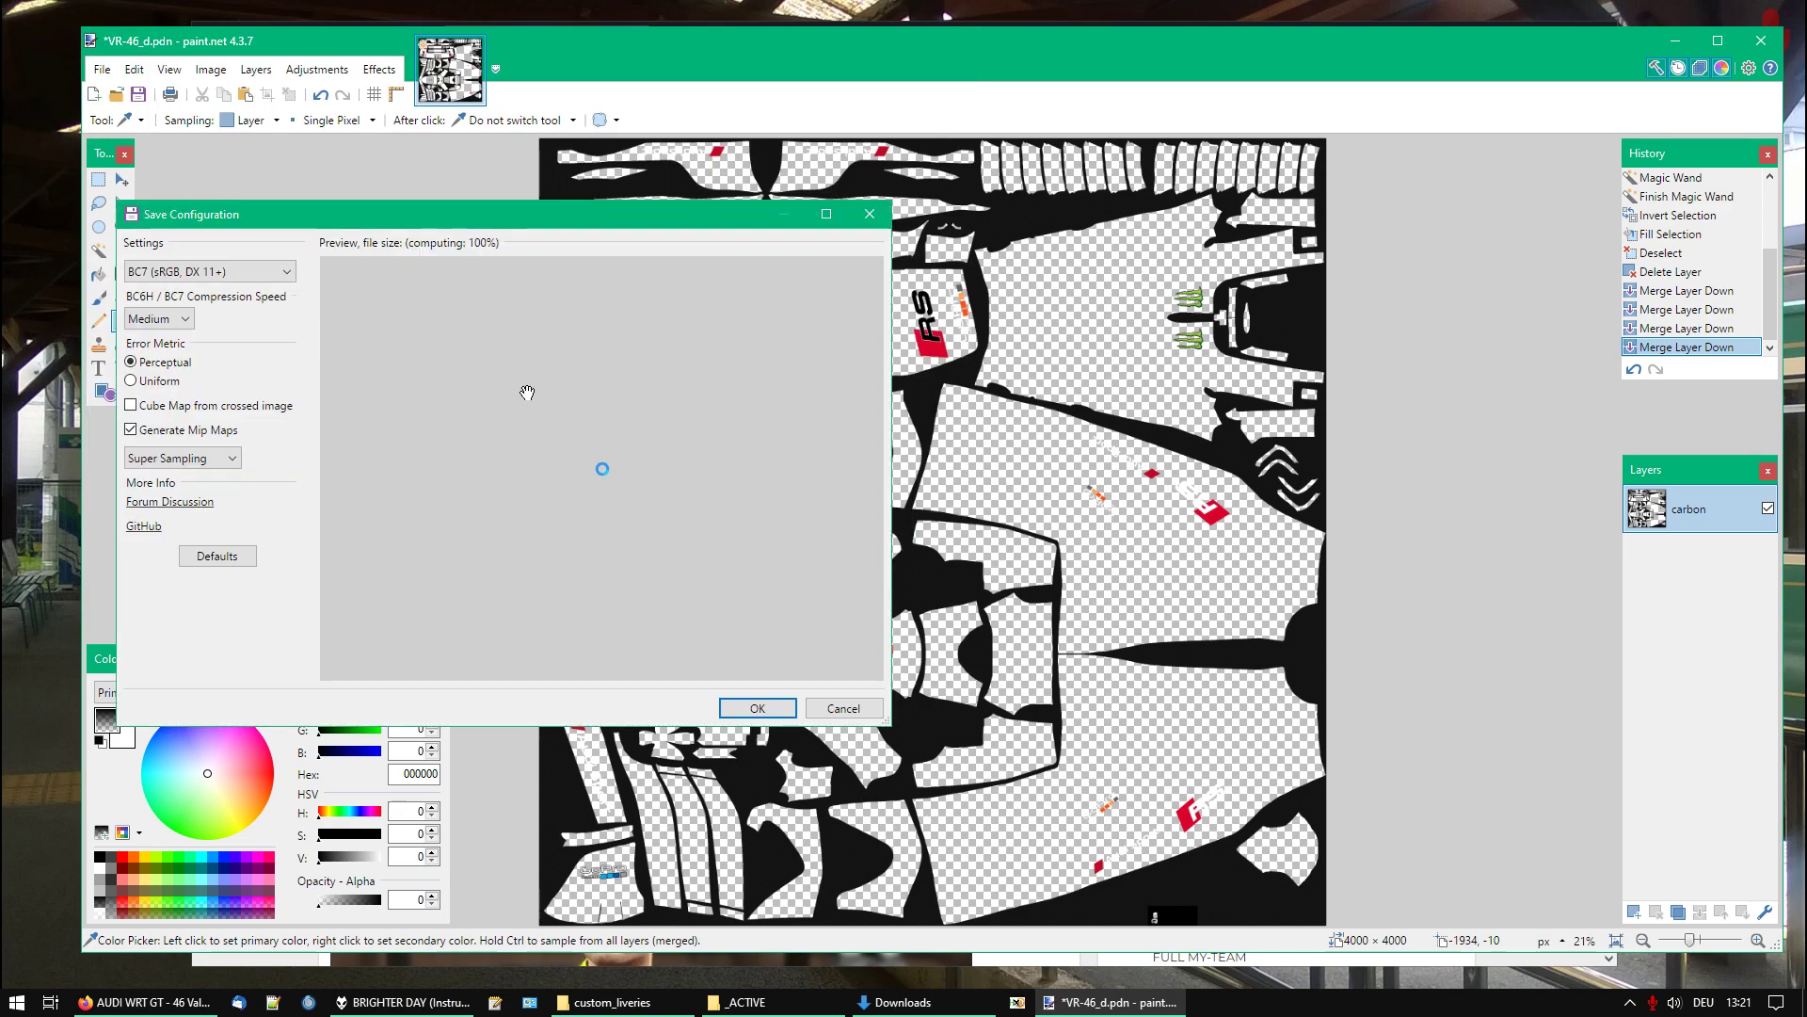
{"action": "key", "text": "Return"}
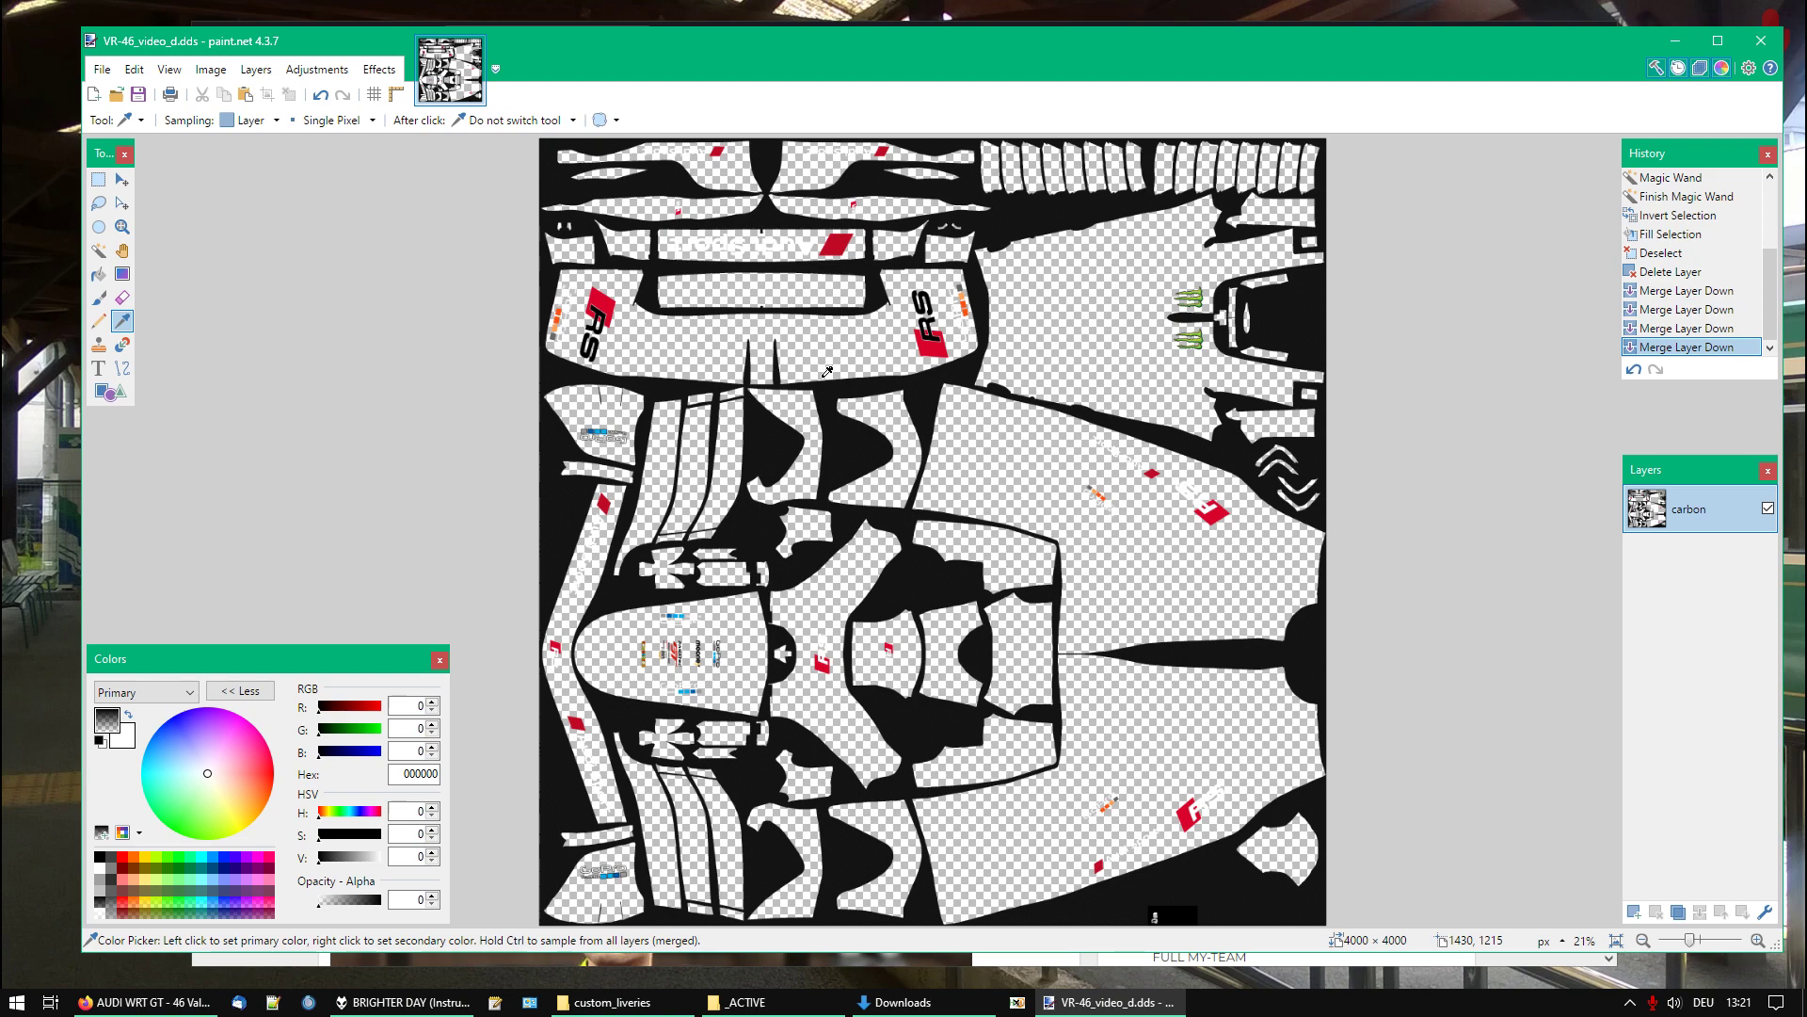
{"action": "key", "text": "ctrl+w"}
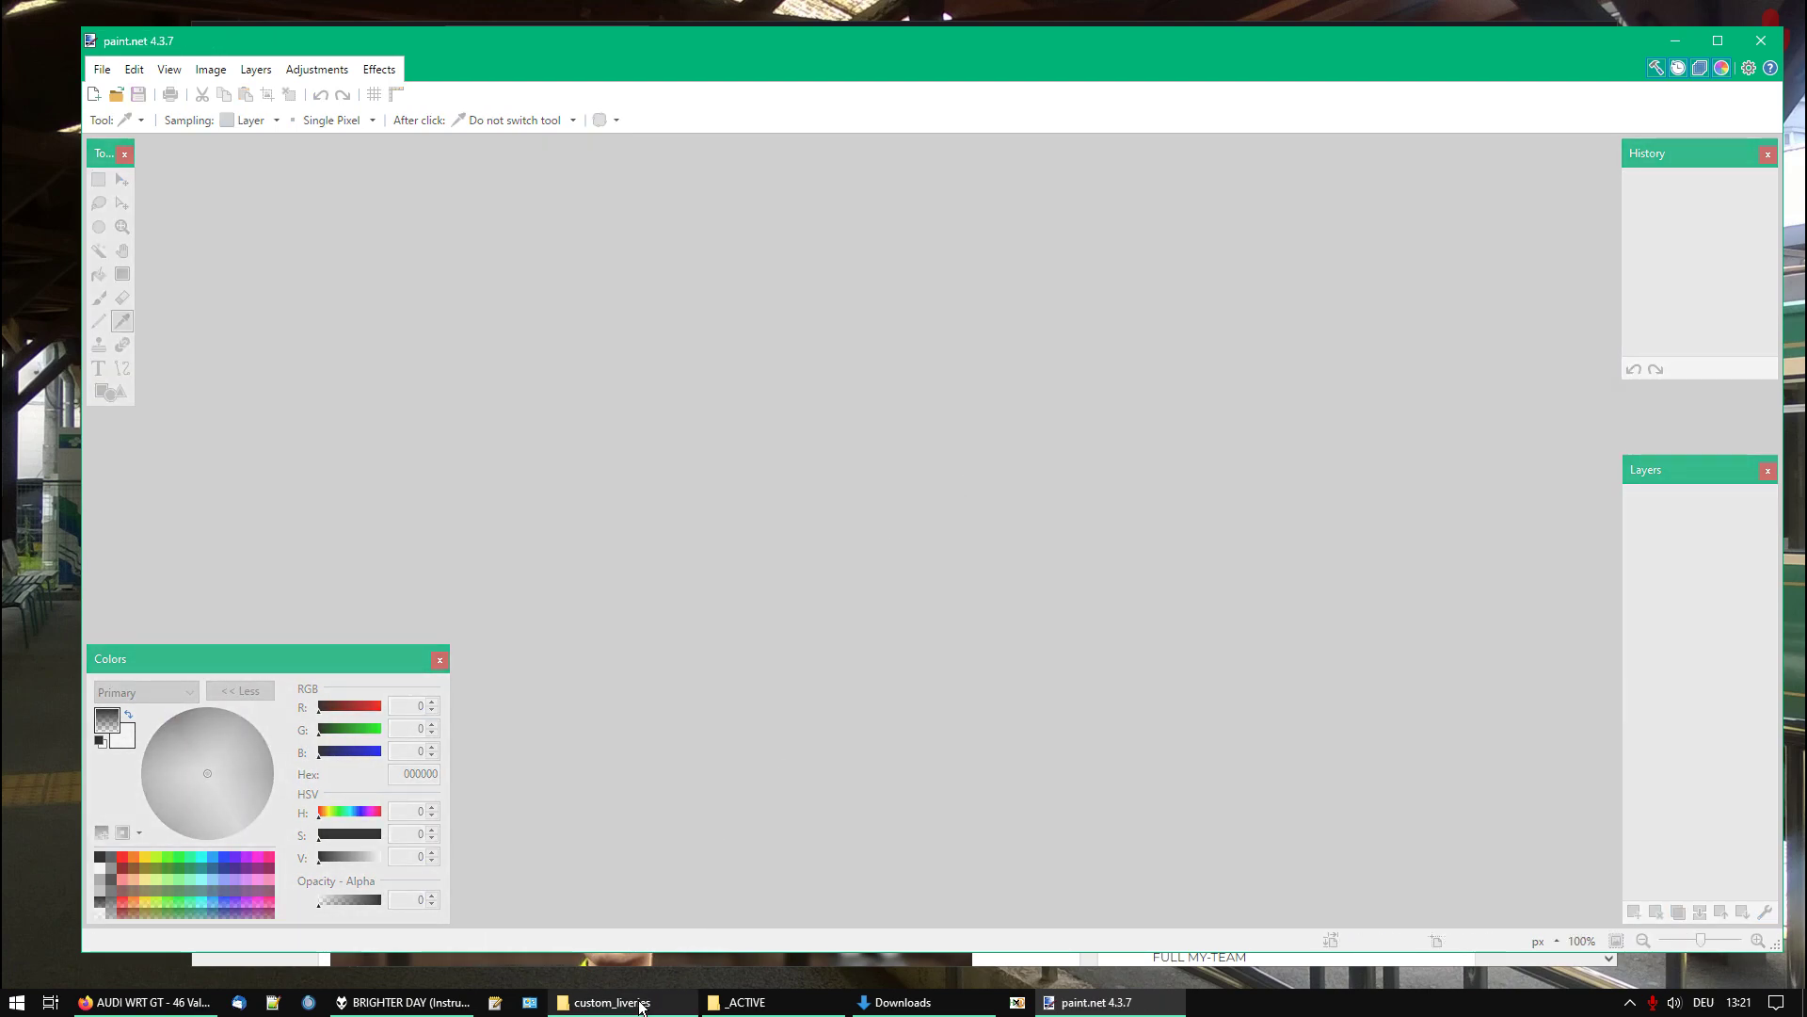
Bring the custom_liveries folder forward and open VR-46_s.pdn in paint.net
{"action": "left_click", "coordinate": [649, 1002]}
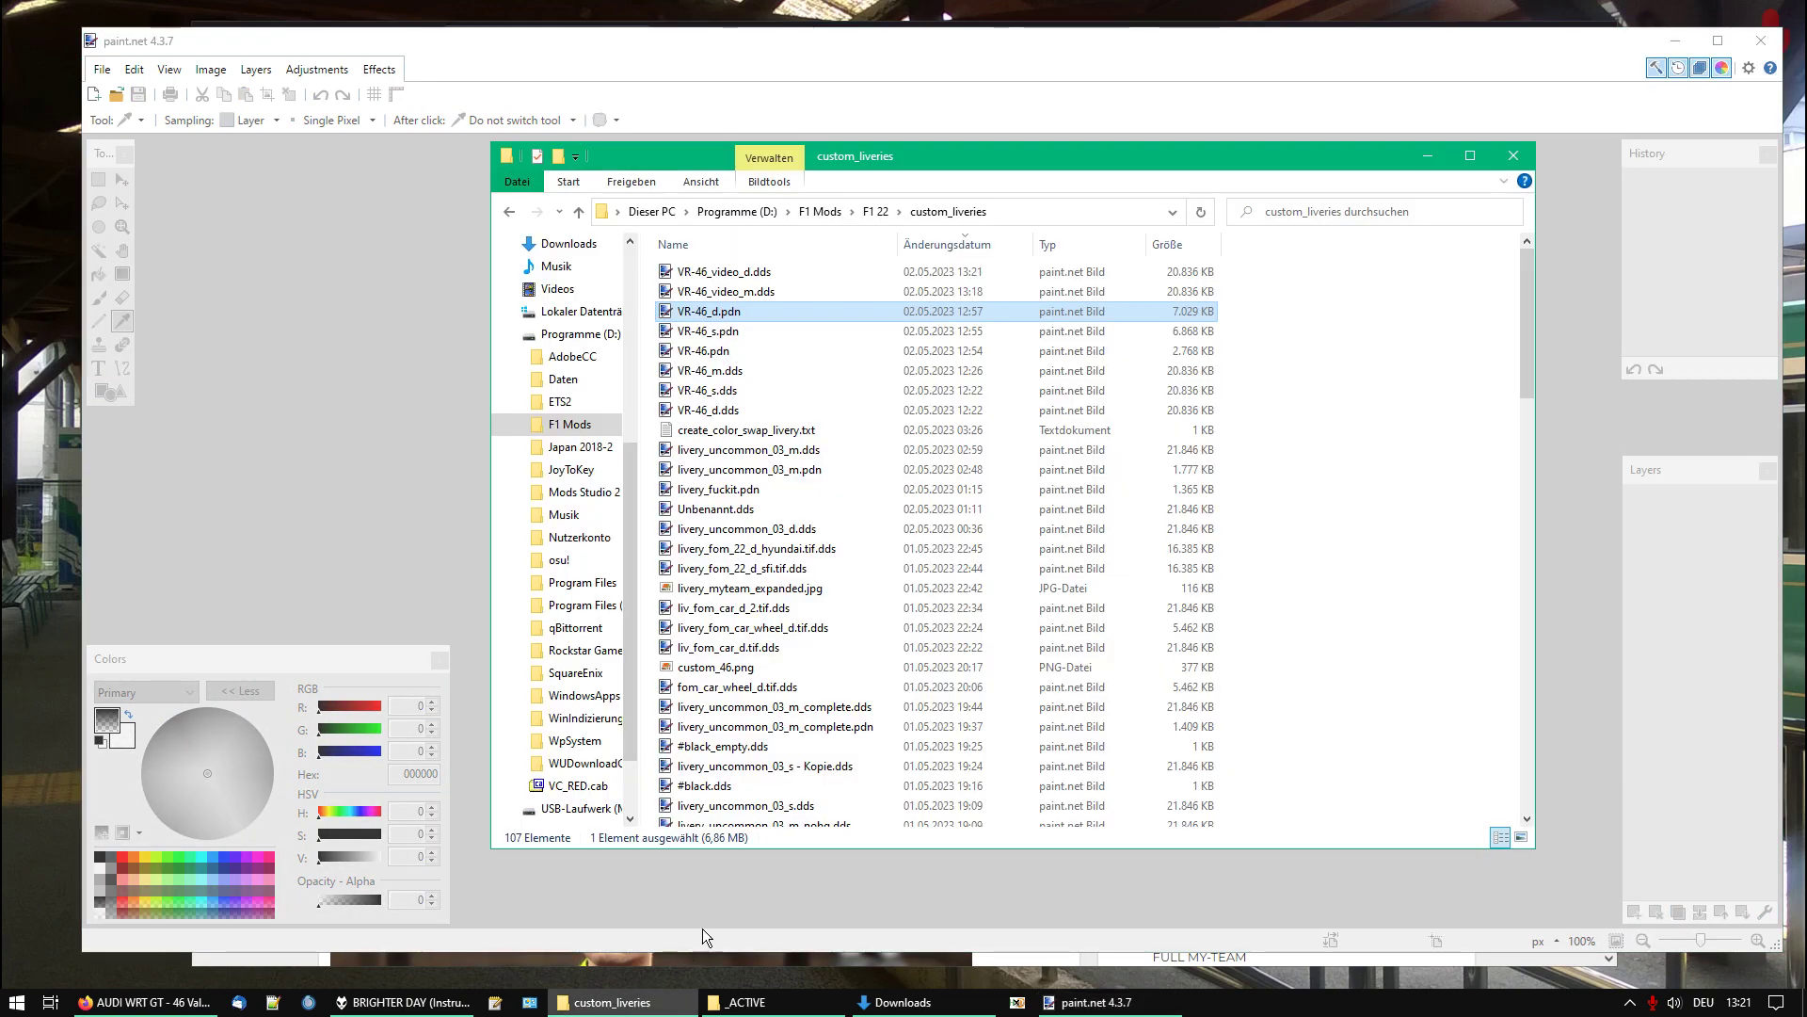
{"action": "double_click", "coordinate": [742, 331]}
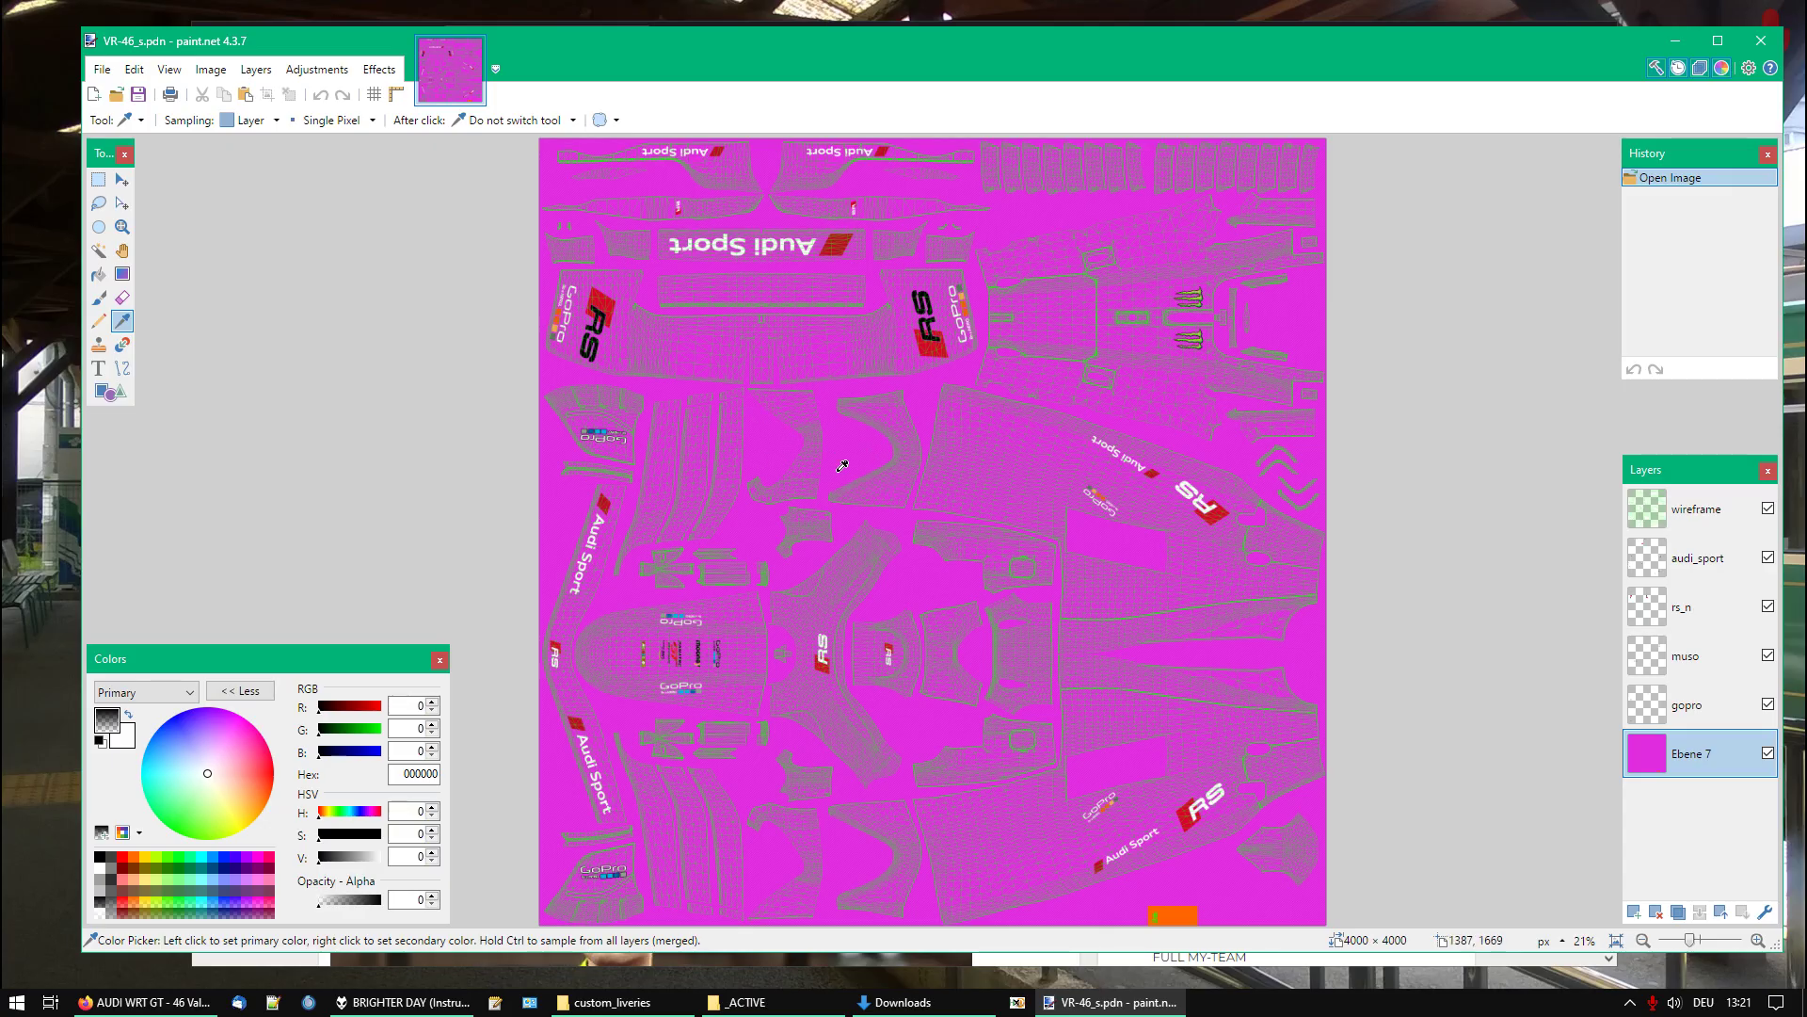
Fit the texture in view, delete the wireframe layer and merge the logo layers down into gopro
{"action": "scroll", "coordinate": [864, 443], "scroll_direction": "up", "scroll_amount": 10}
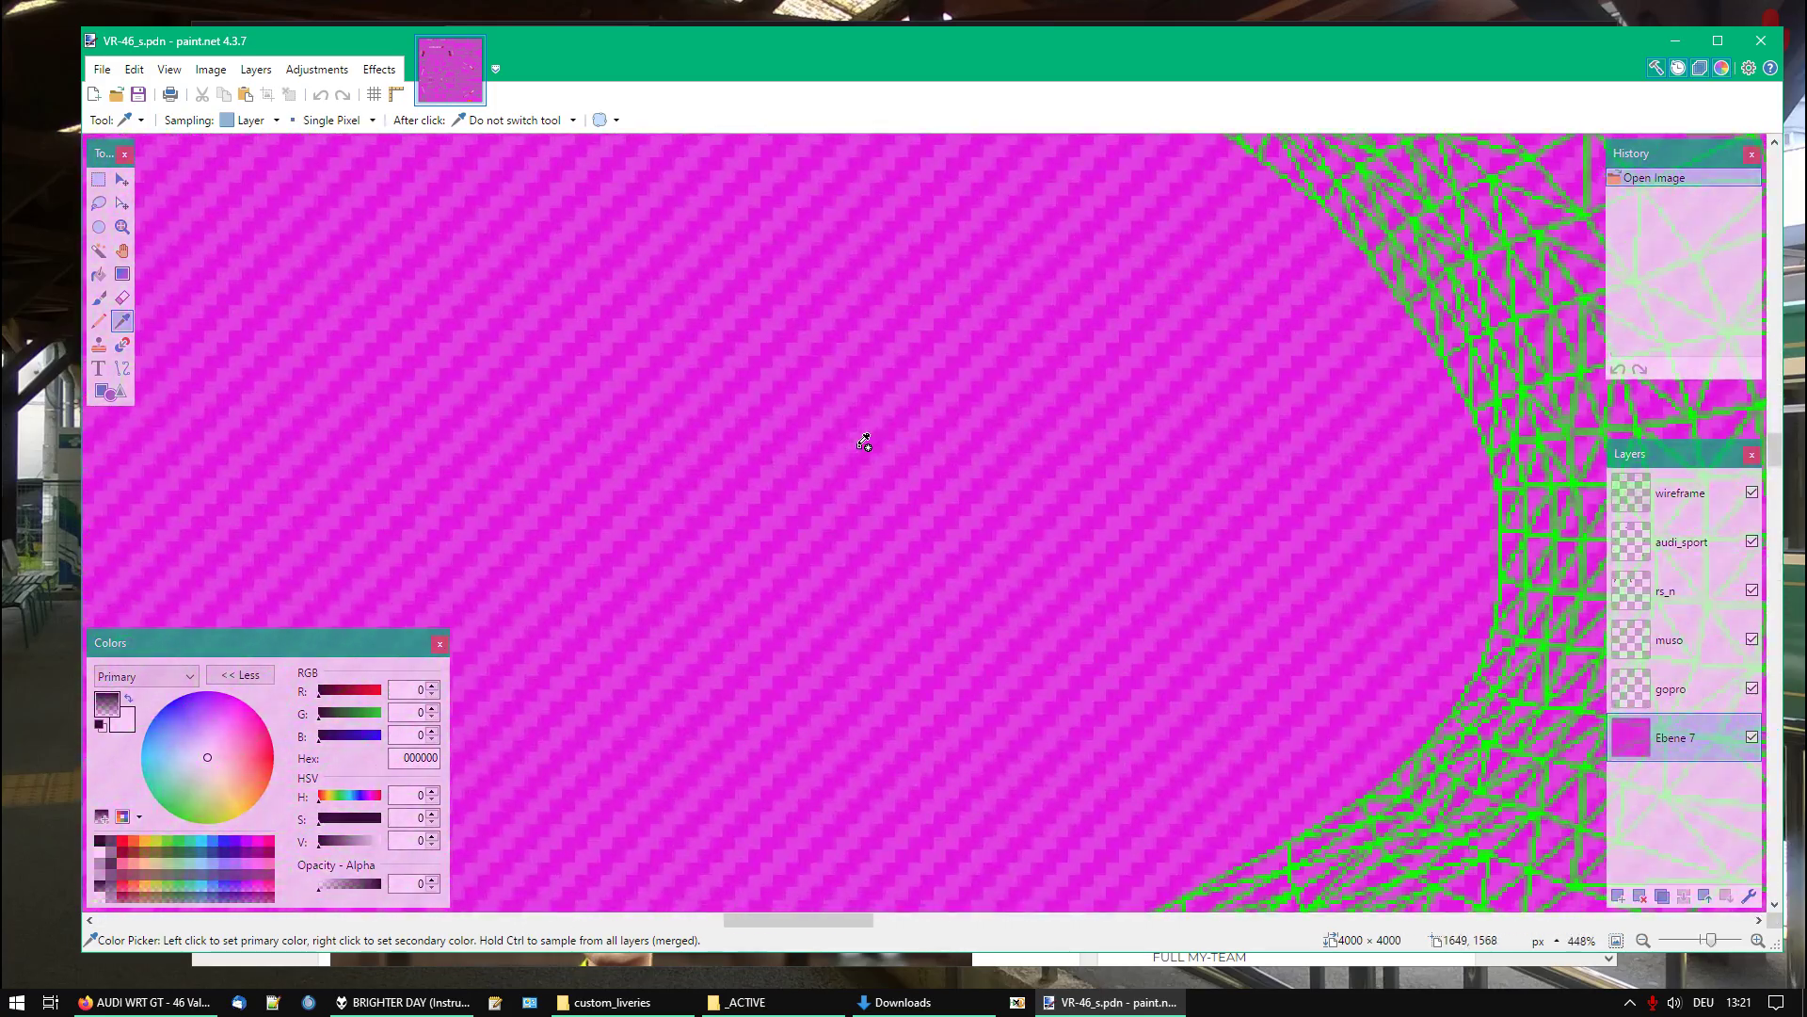
{"action": "left_click", "coordinate": [1616, 940]}
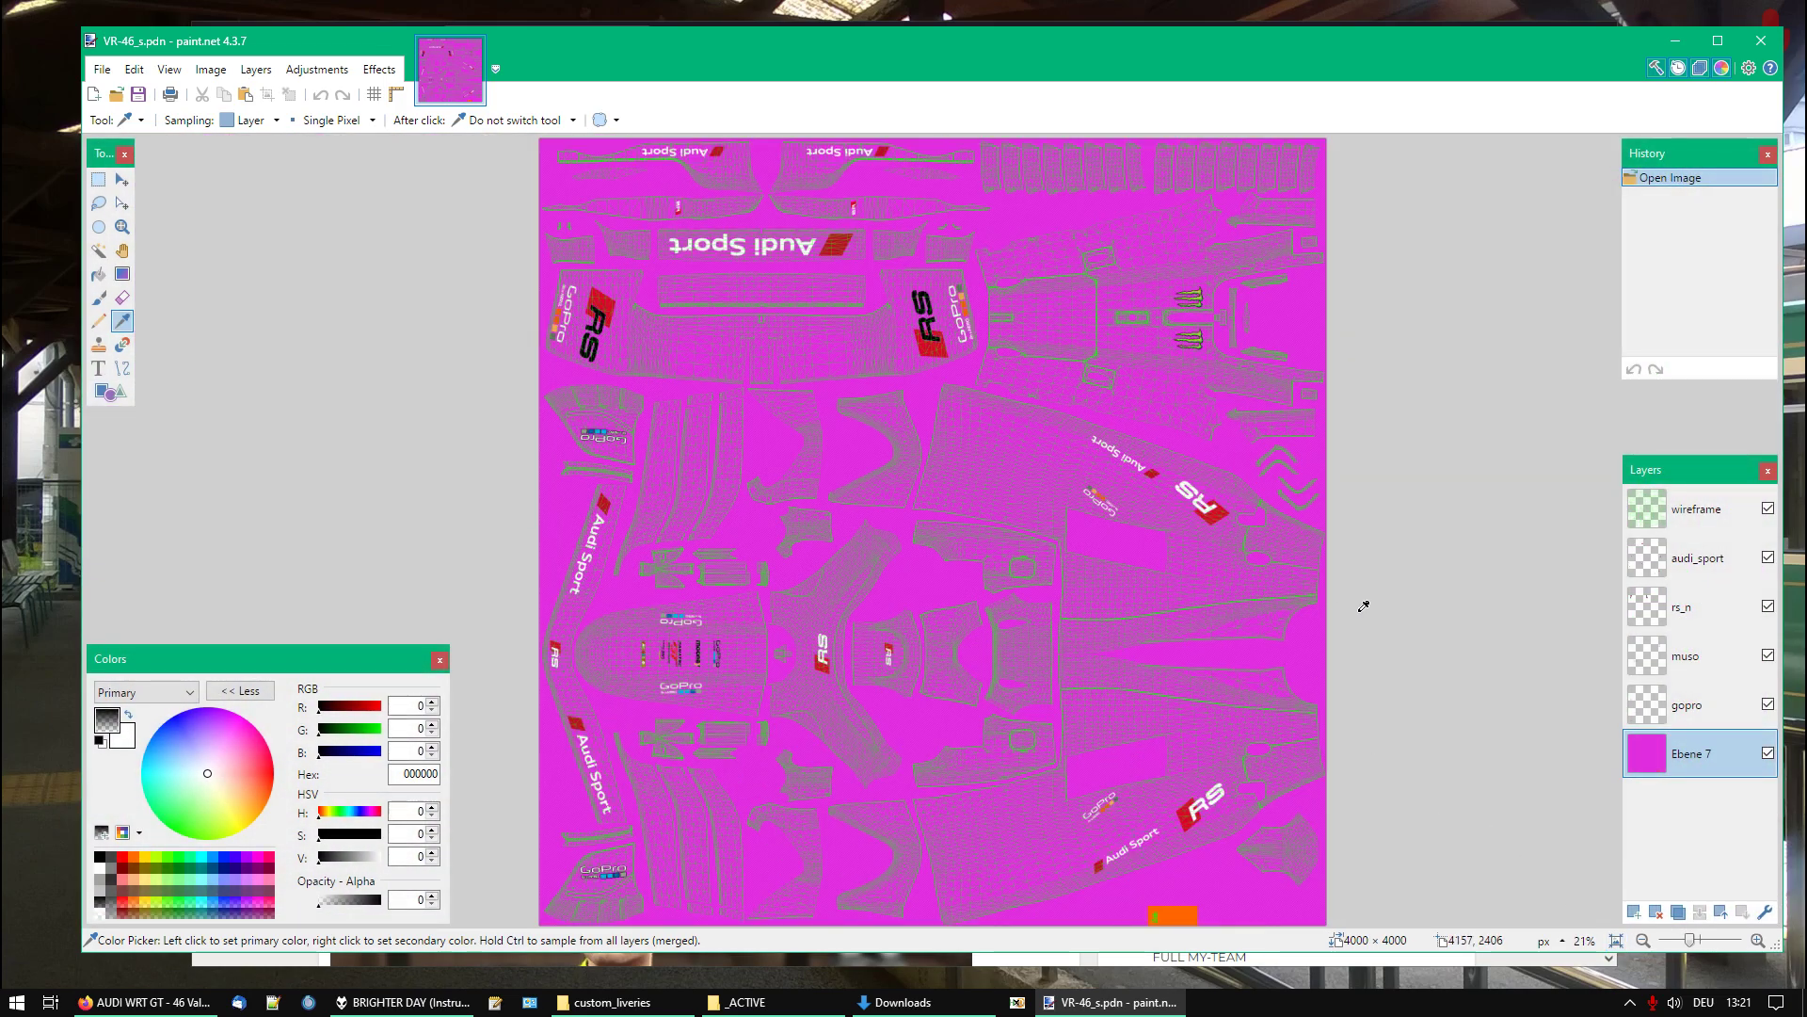
{"action": "left_click", "coordinate": [1693, 525]}
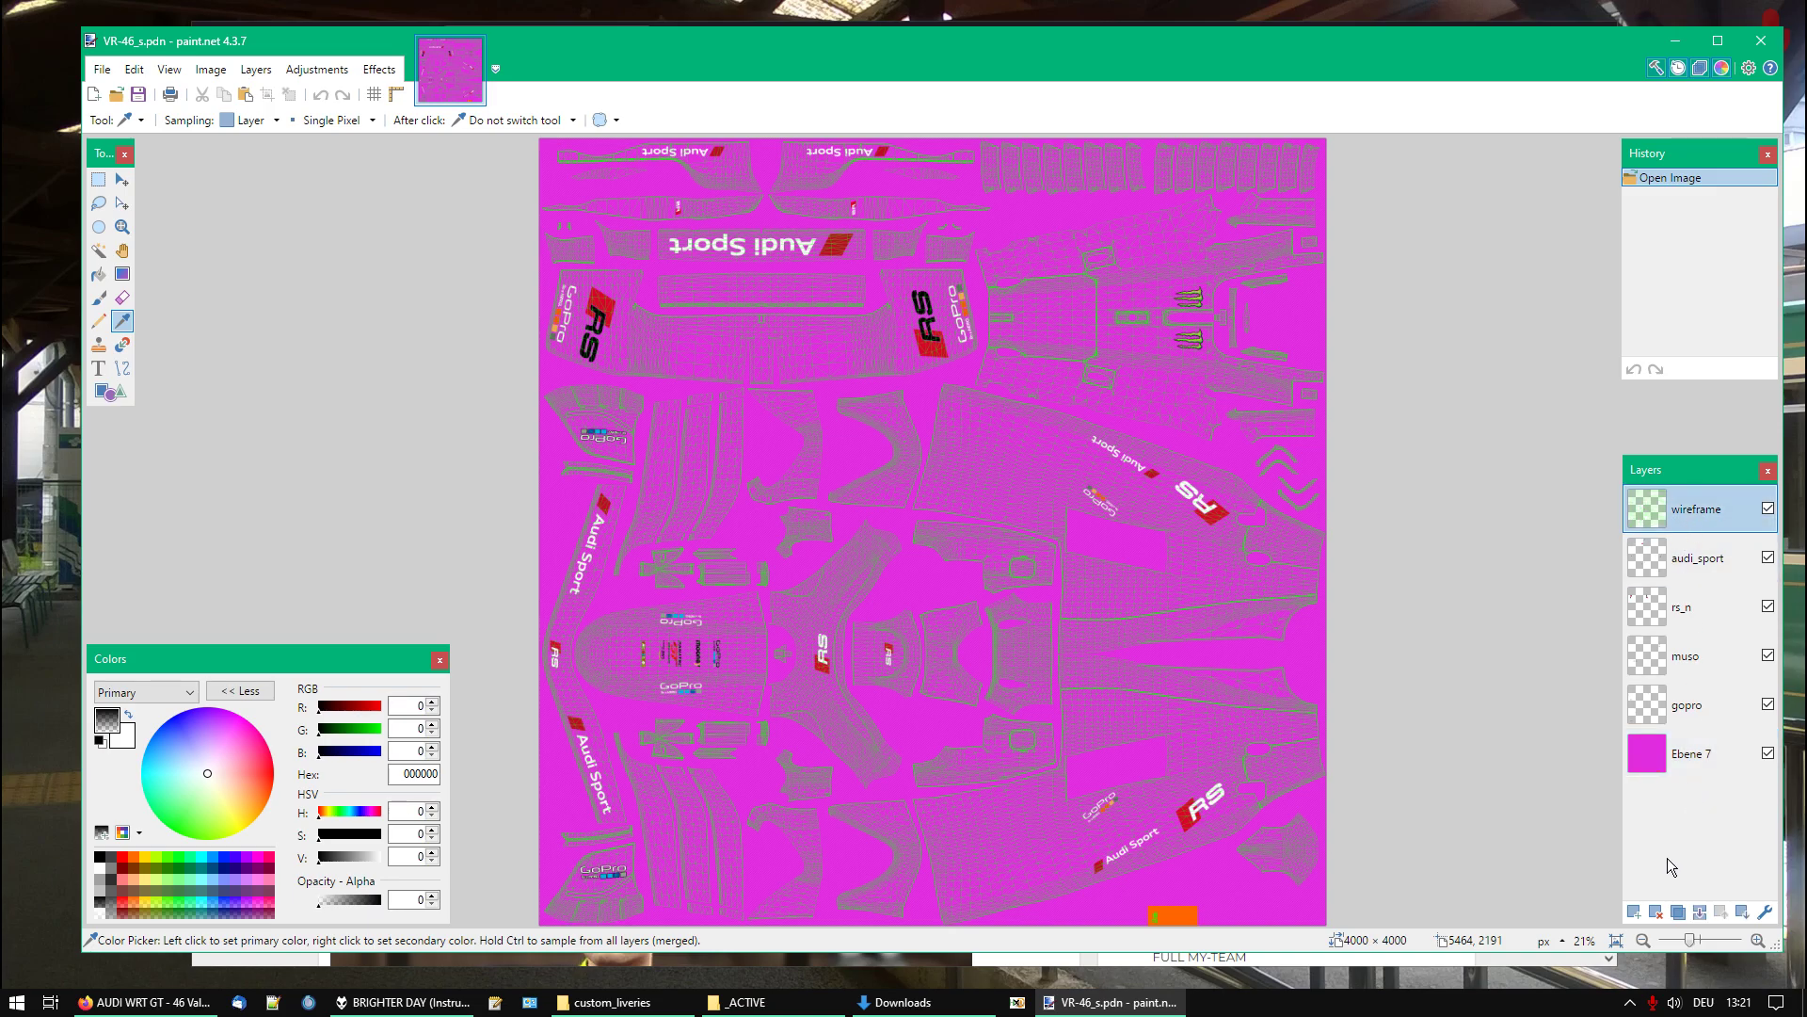
{"action": "left_click", "coordinate": [1656, 912]}
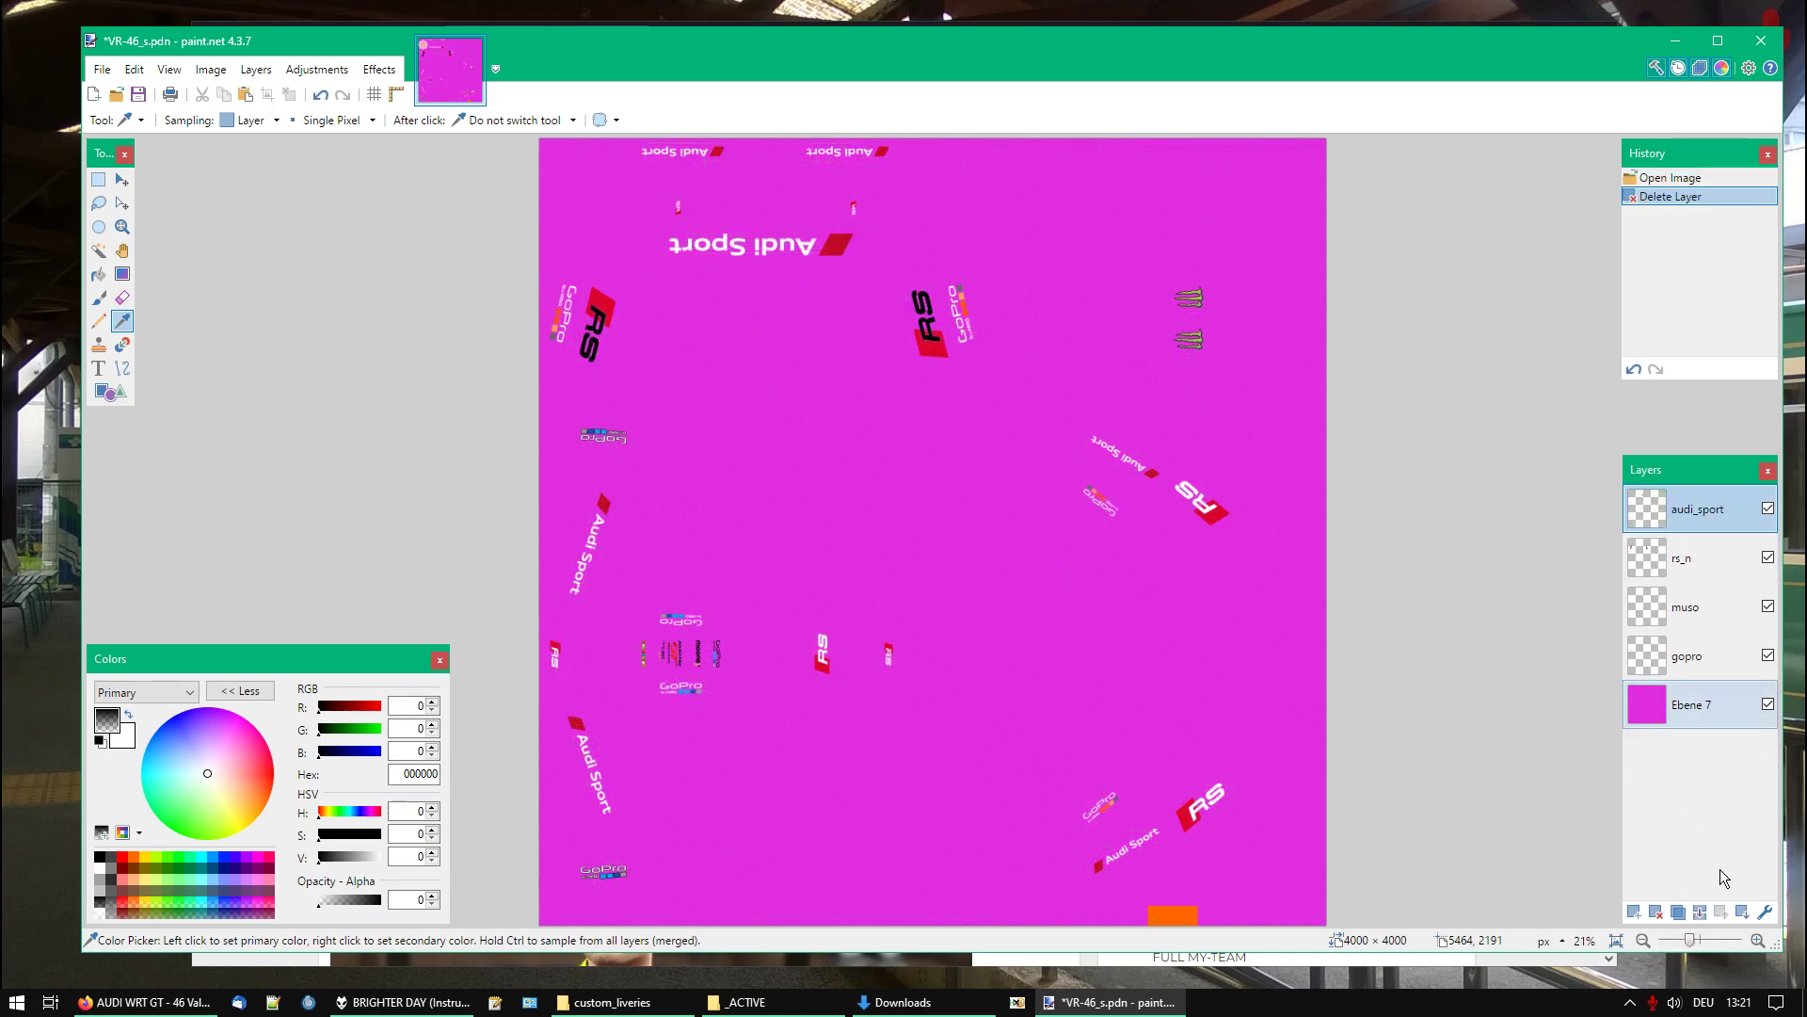
{"action": "left_click", "coordinate": [1702, 912]}
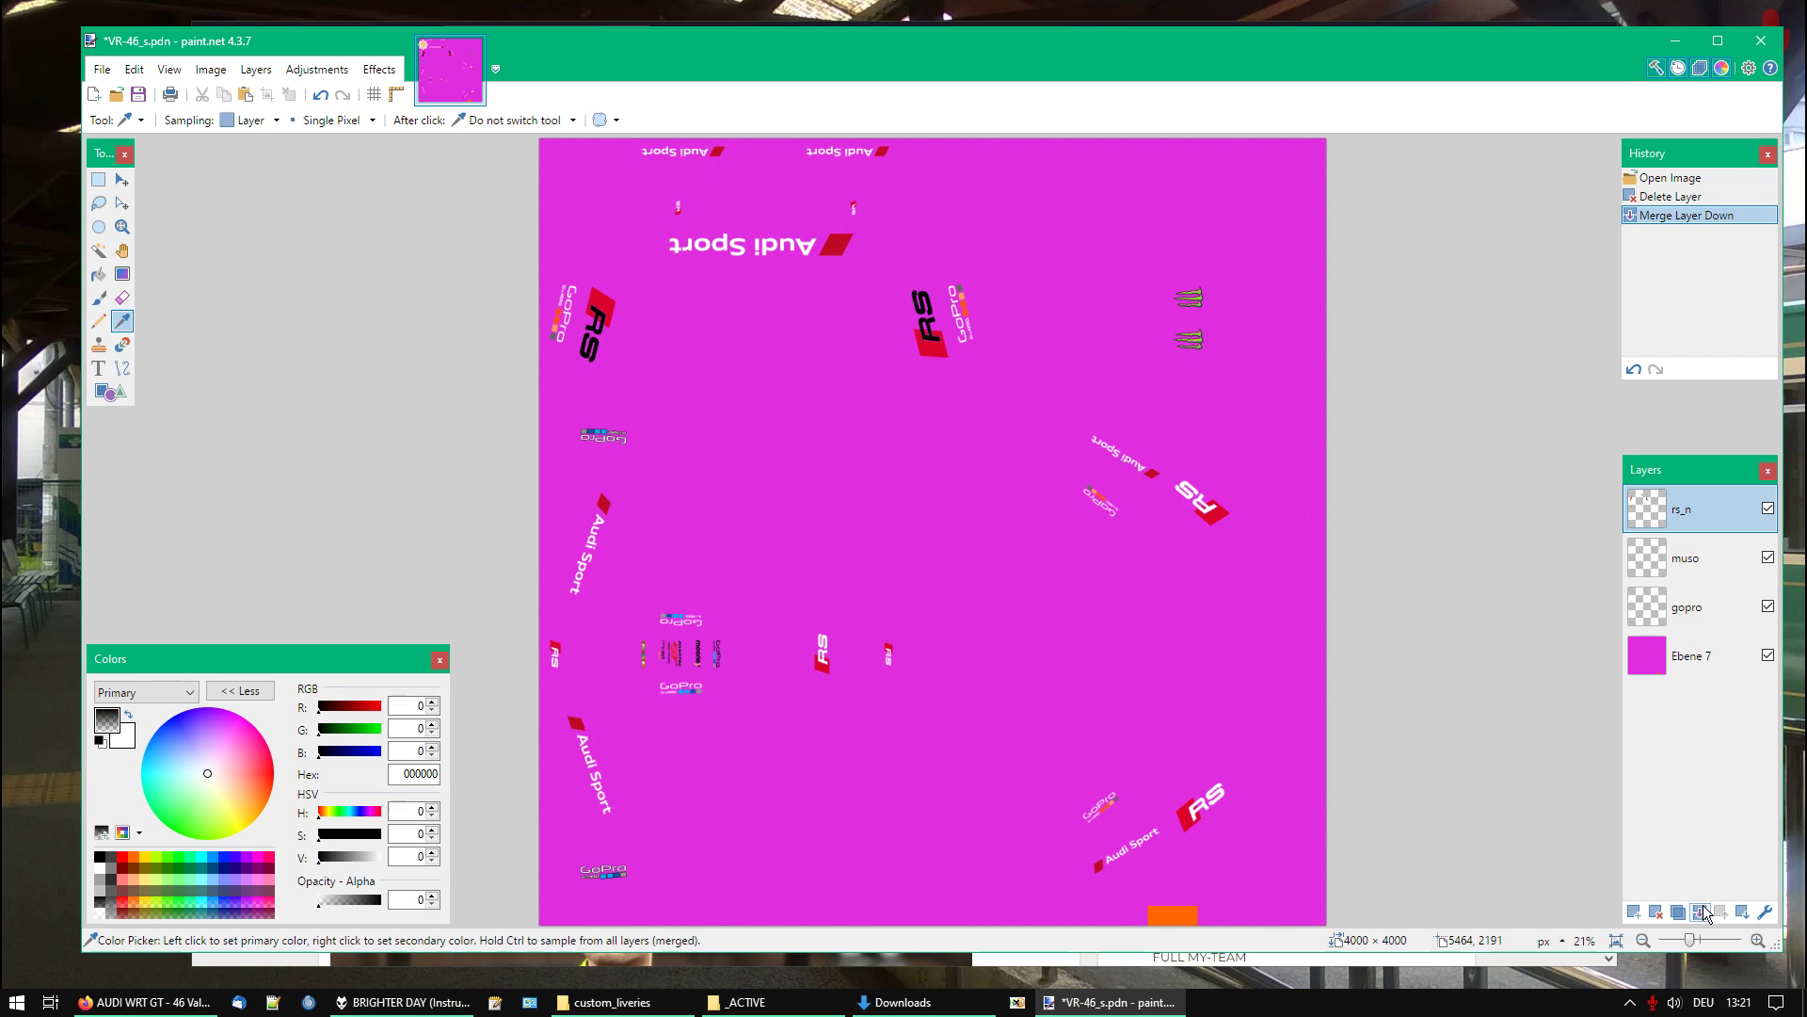
{"action": "left_click", "coordinate": [1703, 911]}
{"action": "left_click", "coordinate": [1702, 911]}
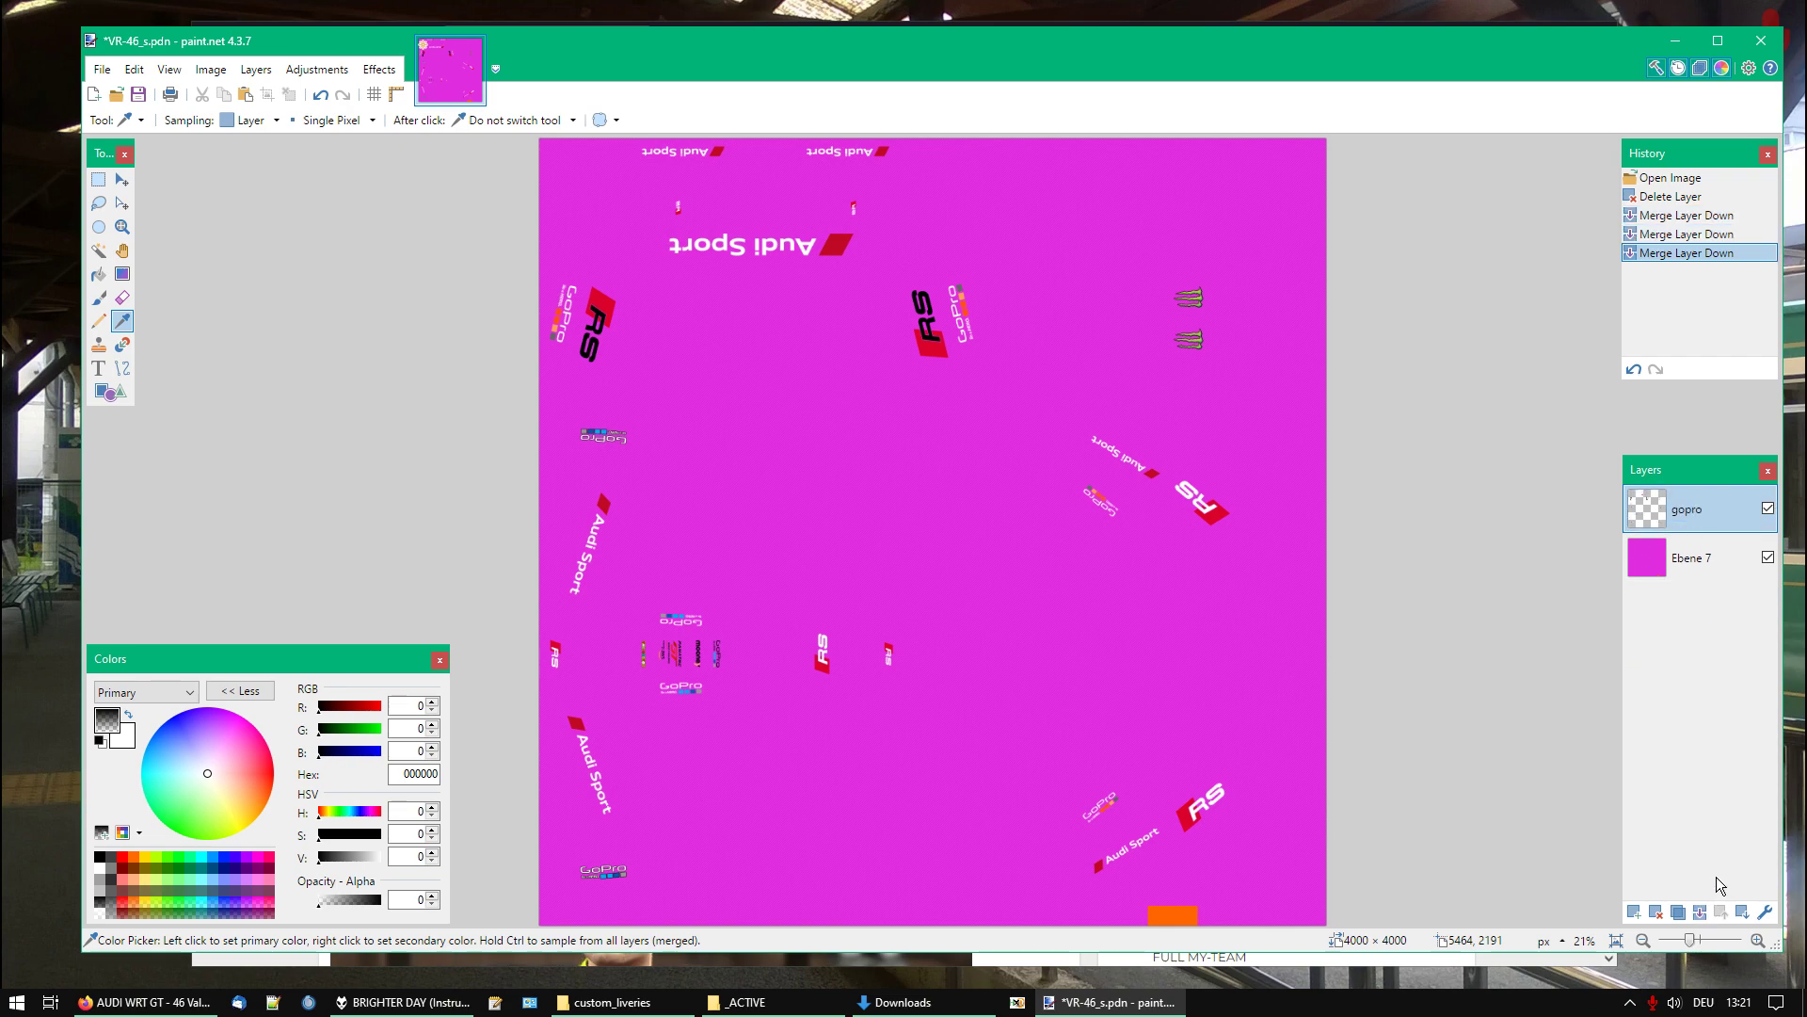
Turn the logos white with Hue/Saturation at Lightness 100
{"action": "left_click", "coordinate": [317, 69]}
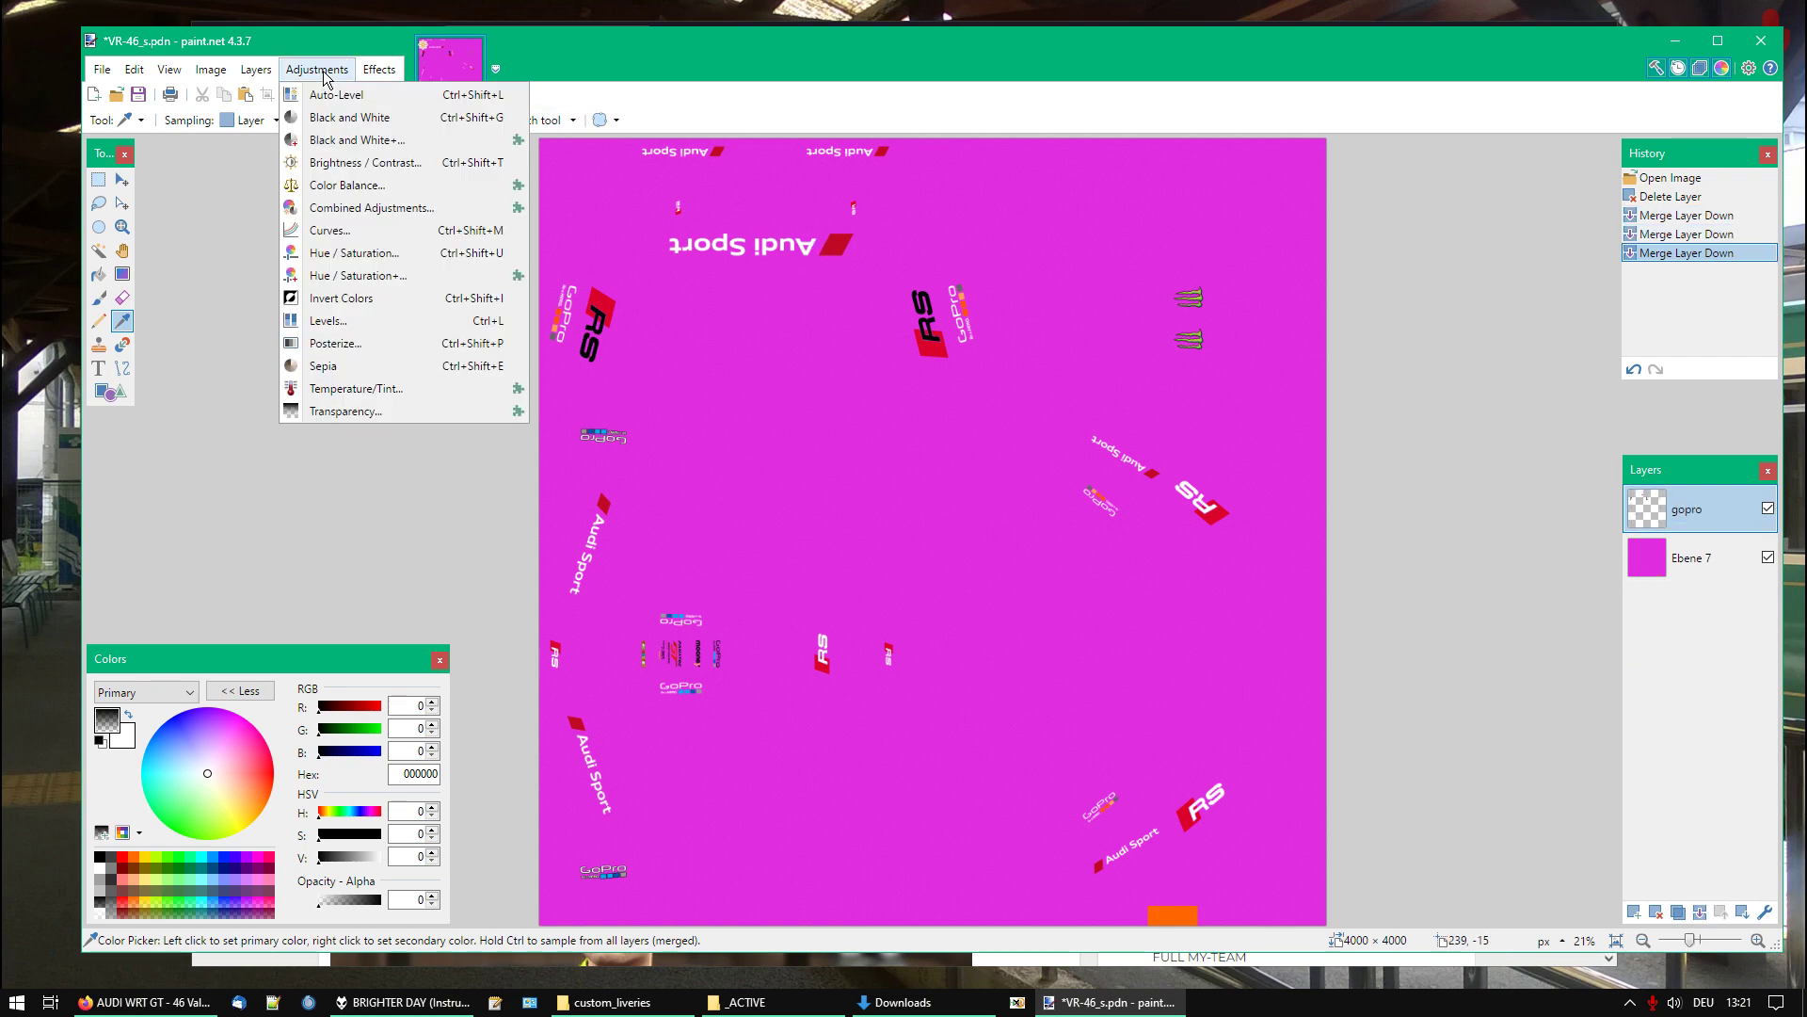
{"action": "left_click", "coordinate": [361, 253]}
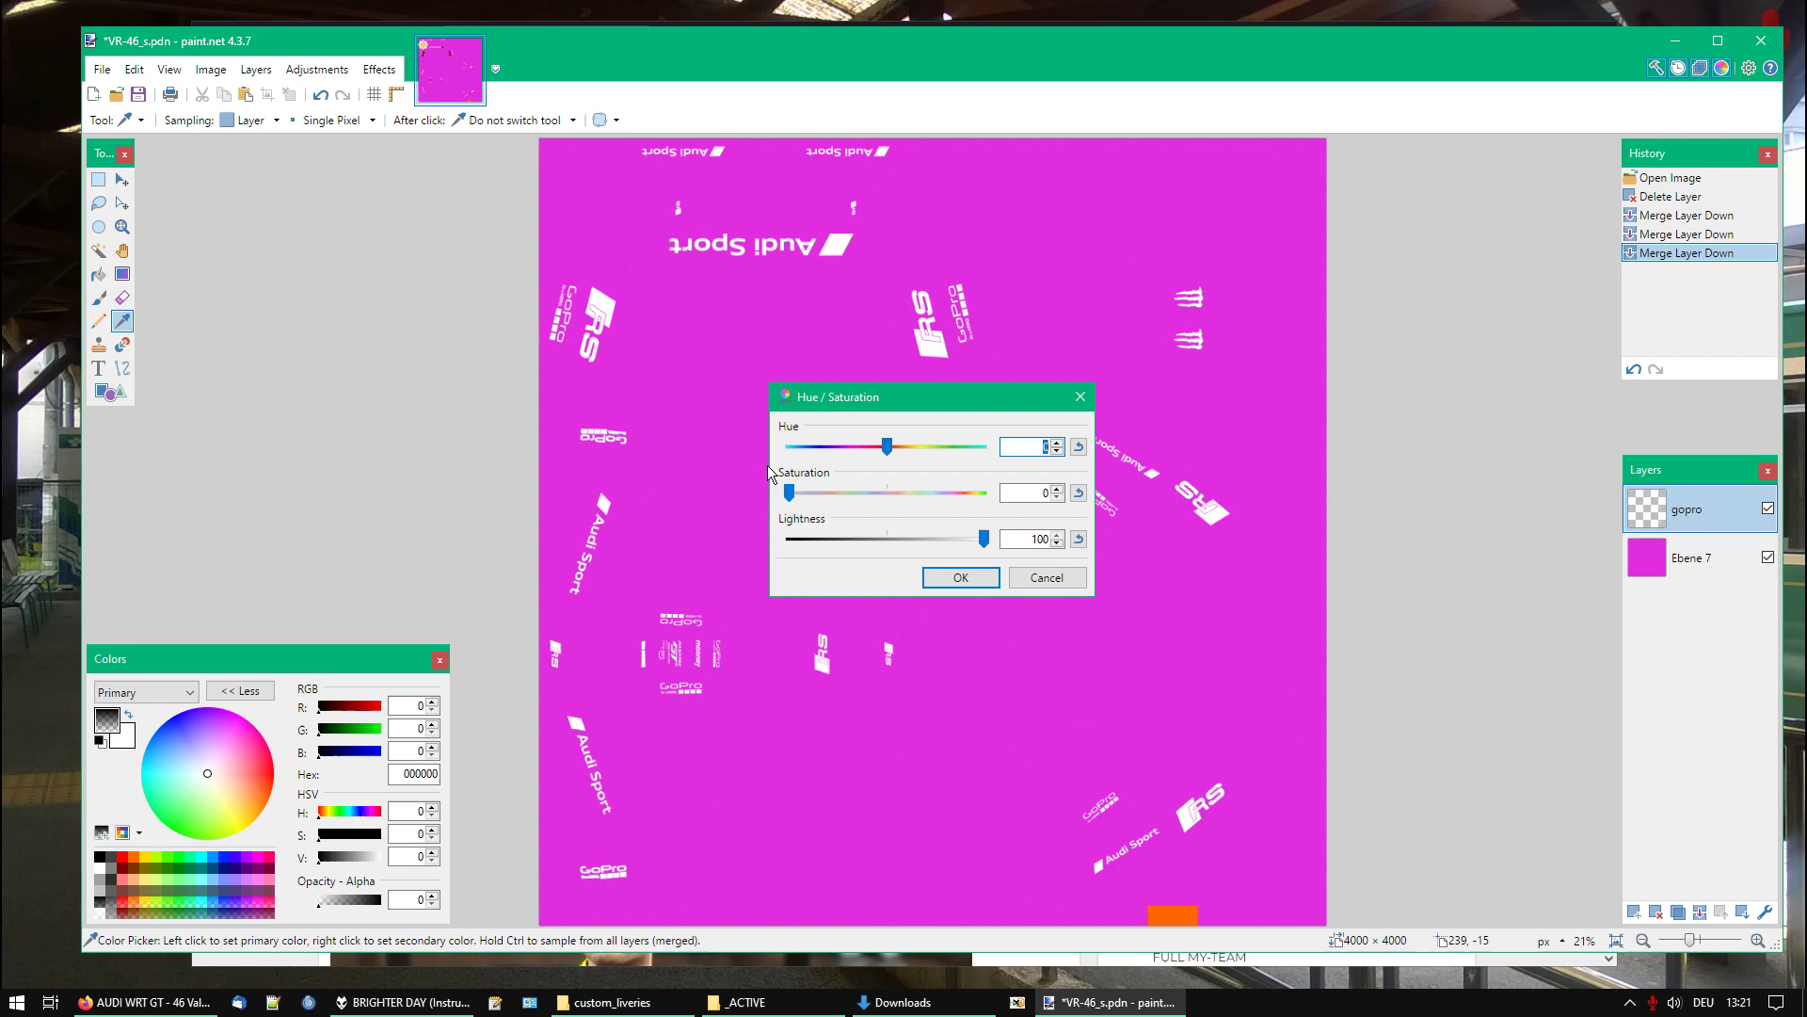
{"action": "left_click", "coordinate": [961, 578]}
Apply Color Balance toward red and away from blue twice to redden the logos
{"action": "left_click", "coordinate": [317, 68]}
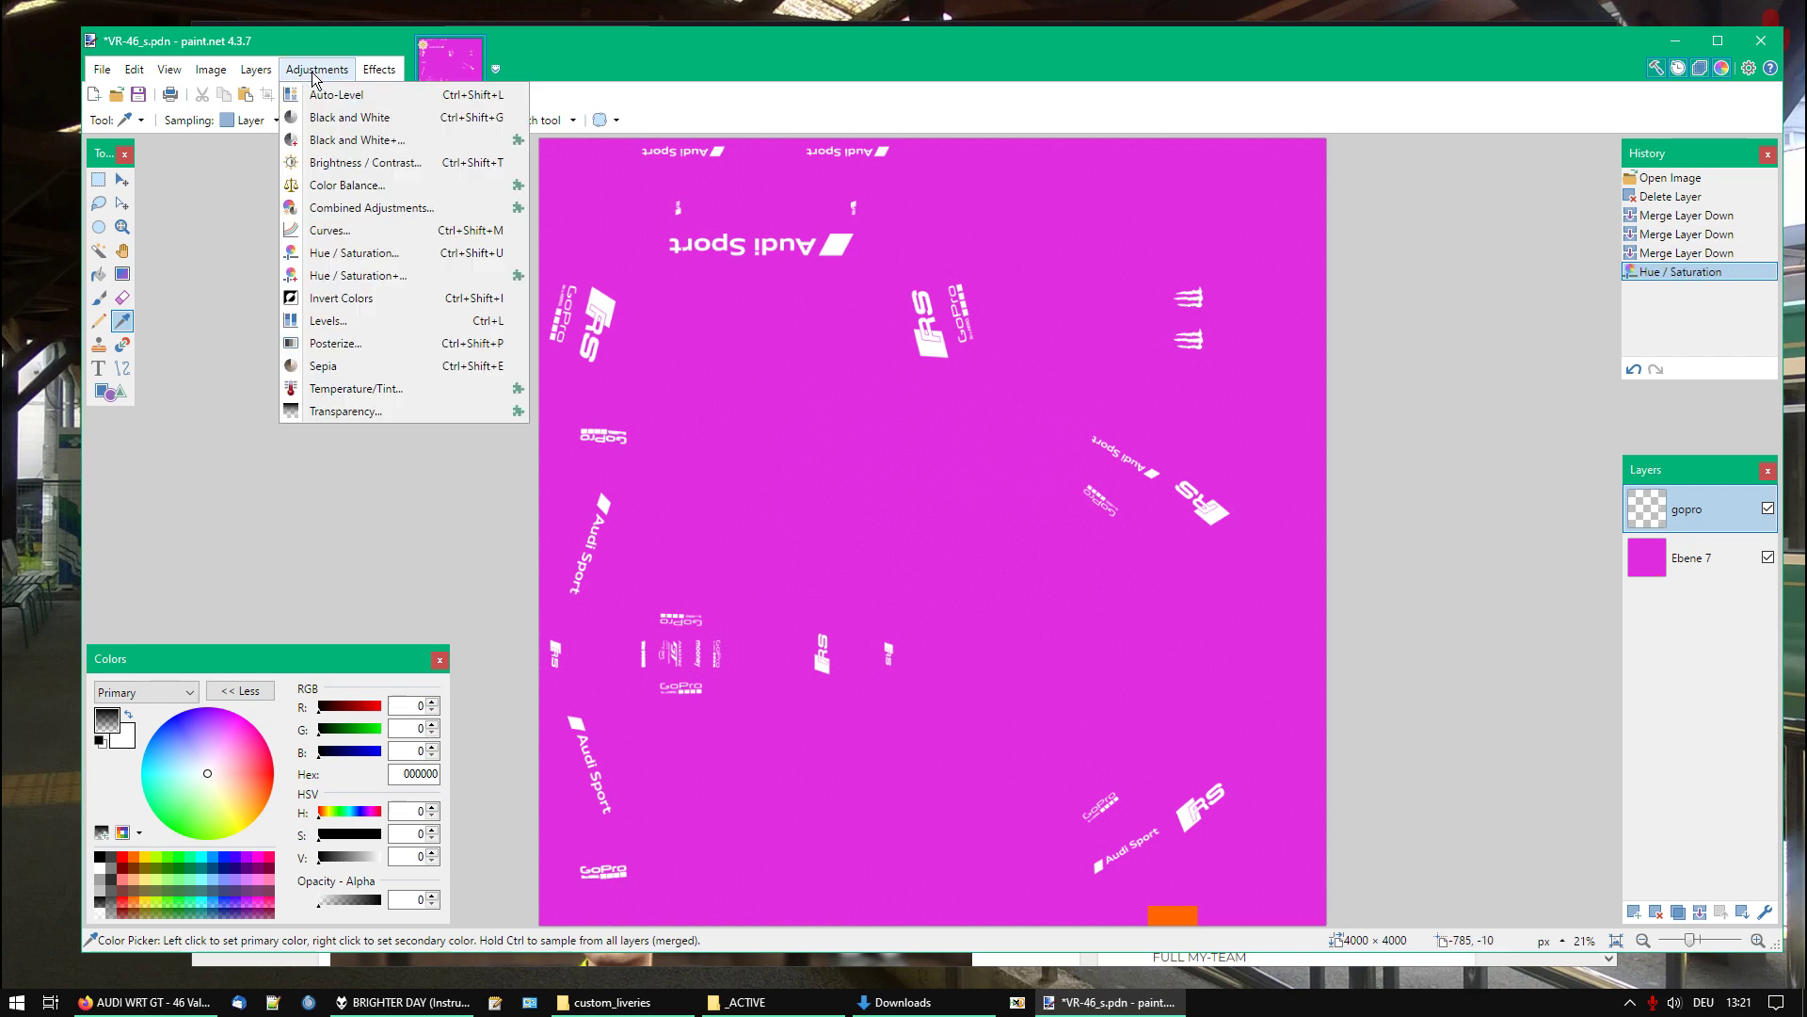
{"action": "left_click", "coordinate": [363, 185]}
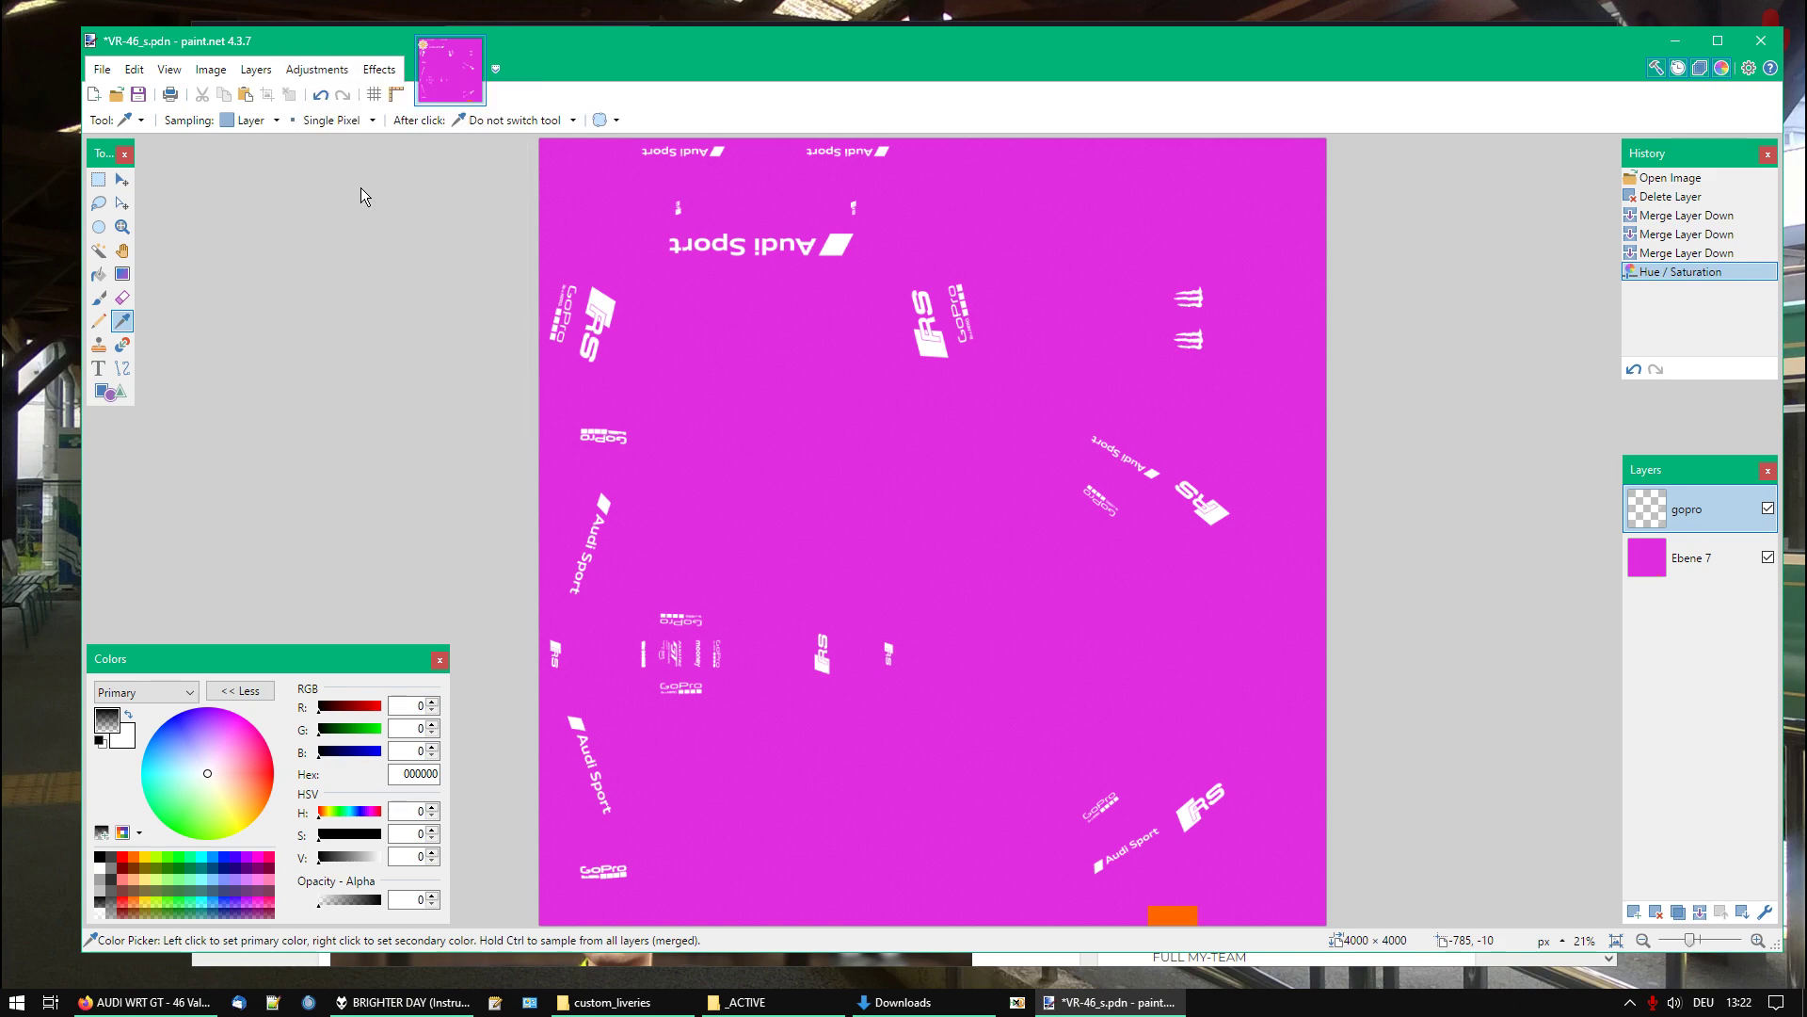
{"action": "left_click_drag", "start_coordinate": [790, 411], "coordinate": [999, 410]}
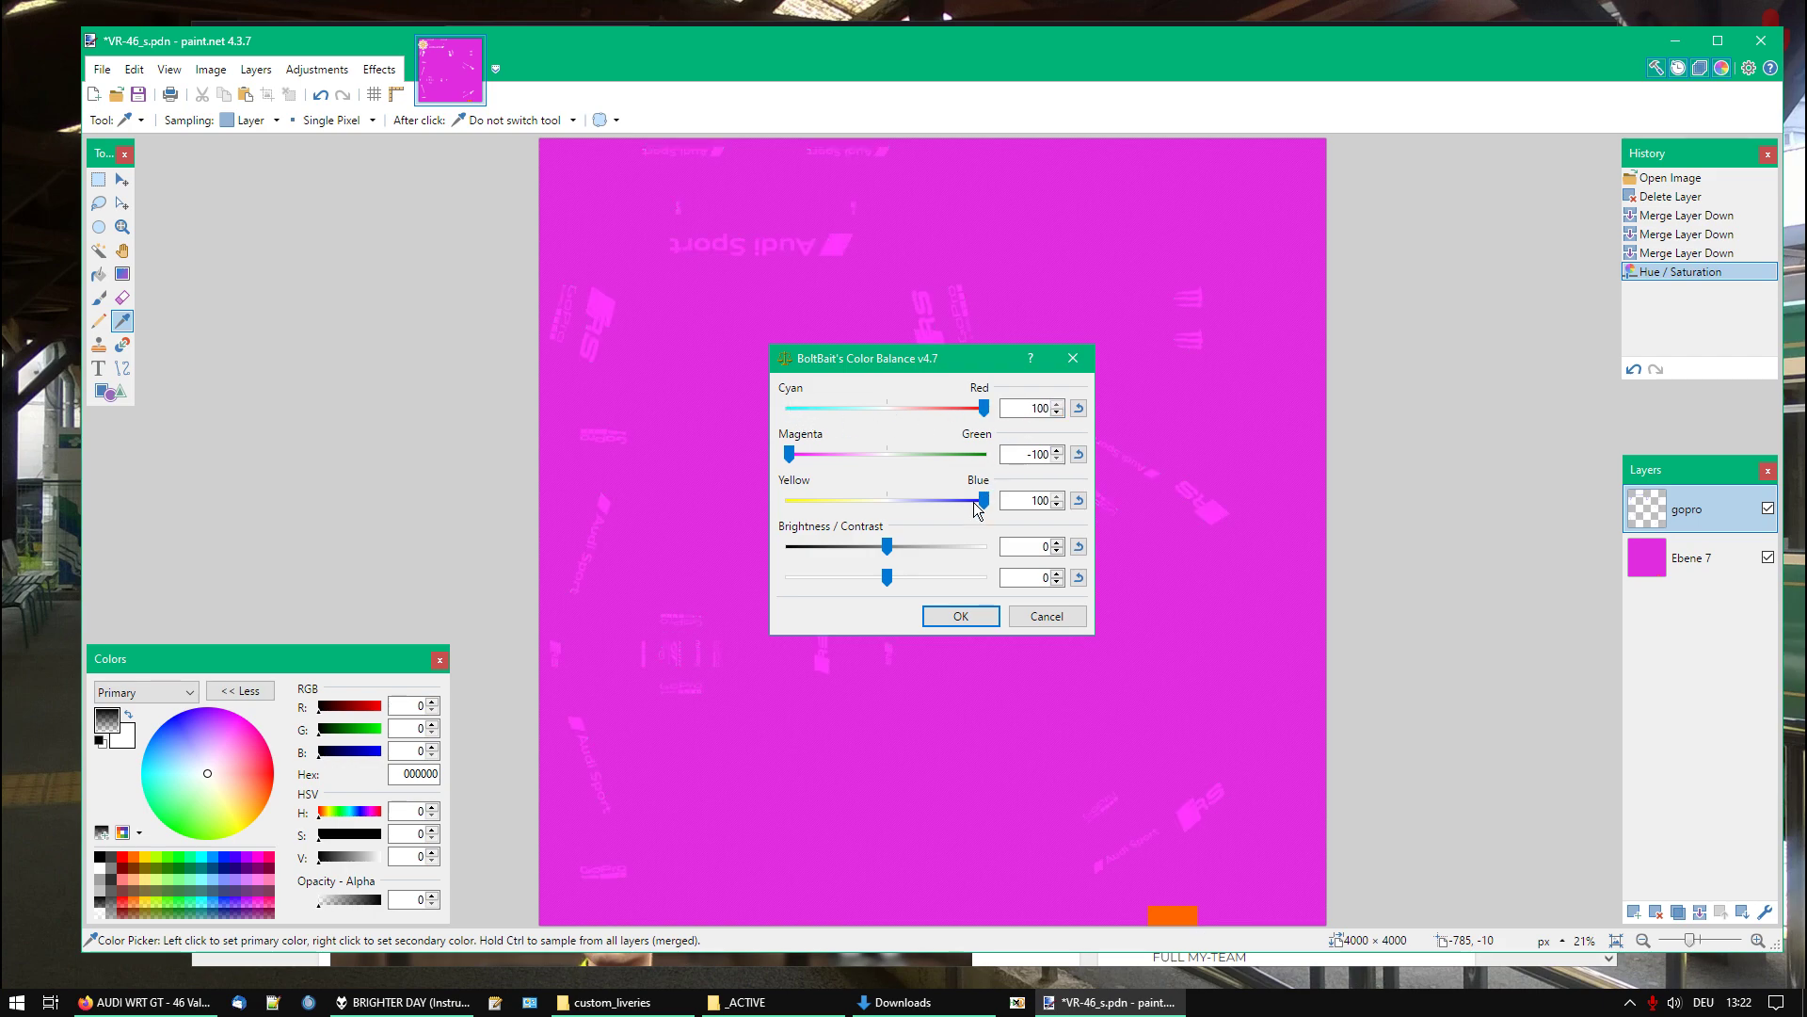
{"action": "left_click_drag", "start_coordinate": [983, 500], "coordinate": [832, 516]}
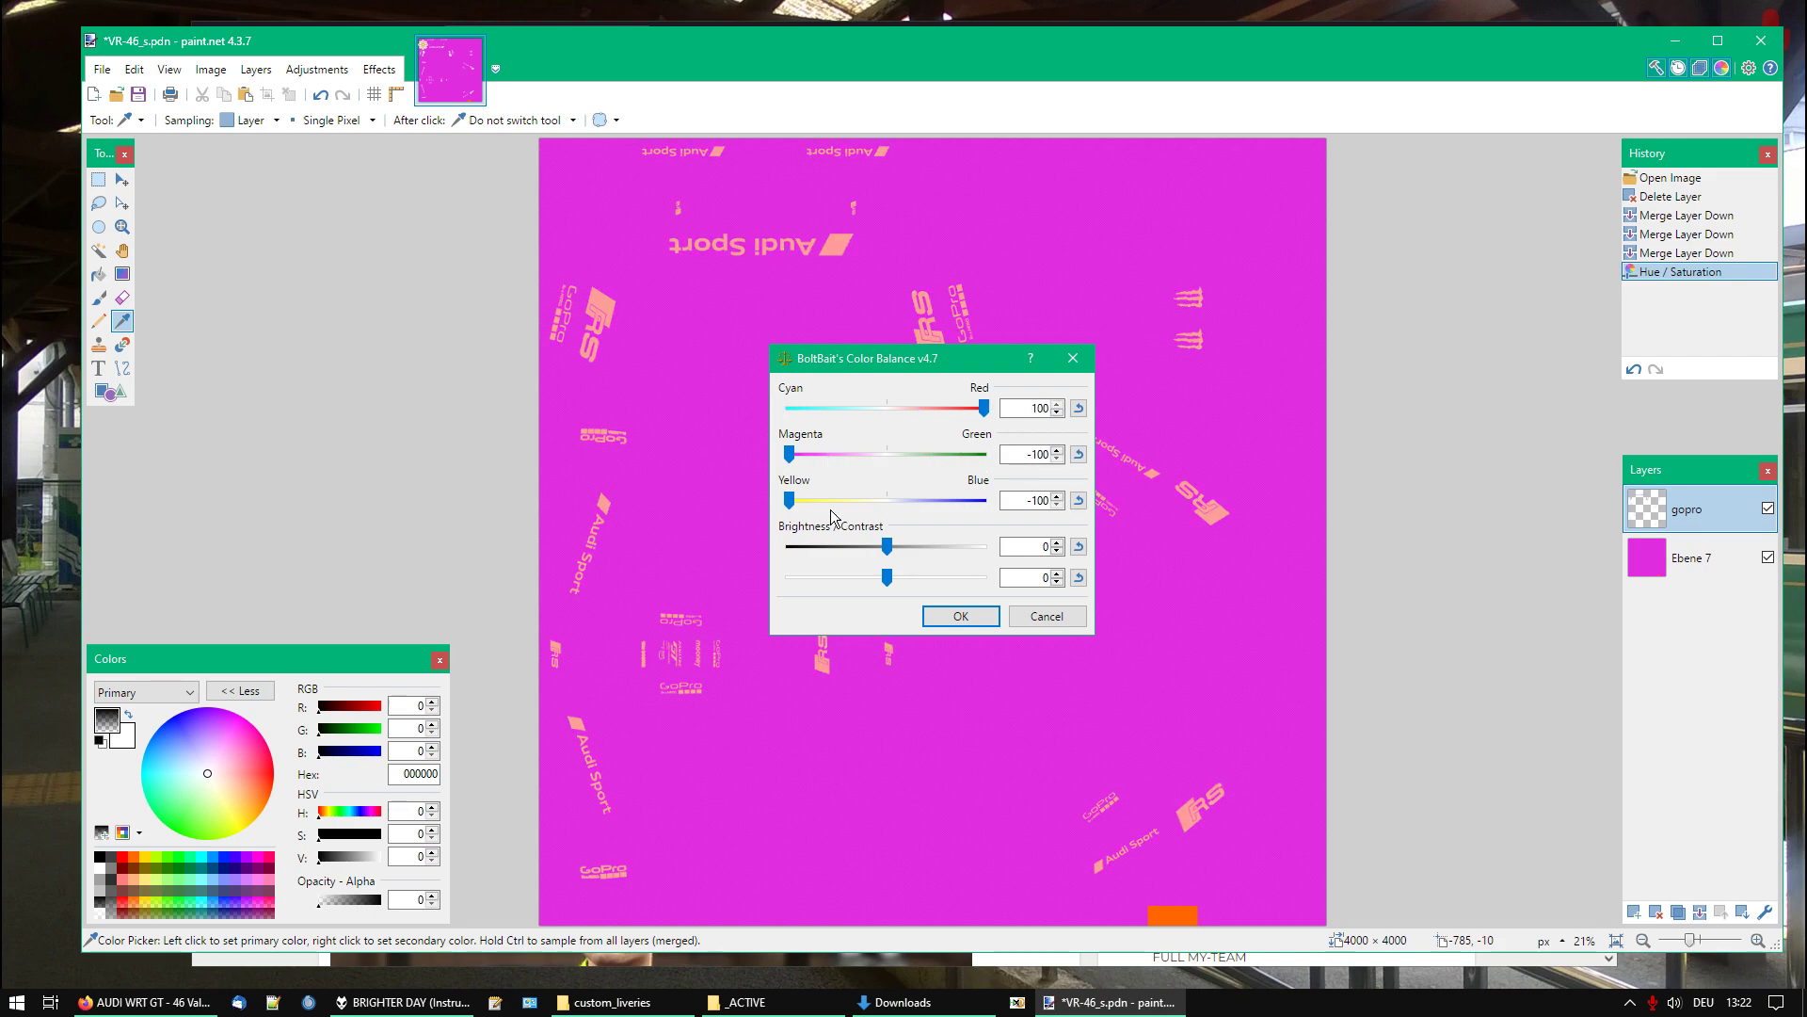
{"action": "left_click", "coordinate": [948, 618]}
{"action": "left_click", "coordinate": [318, 70]}
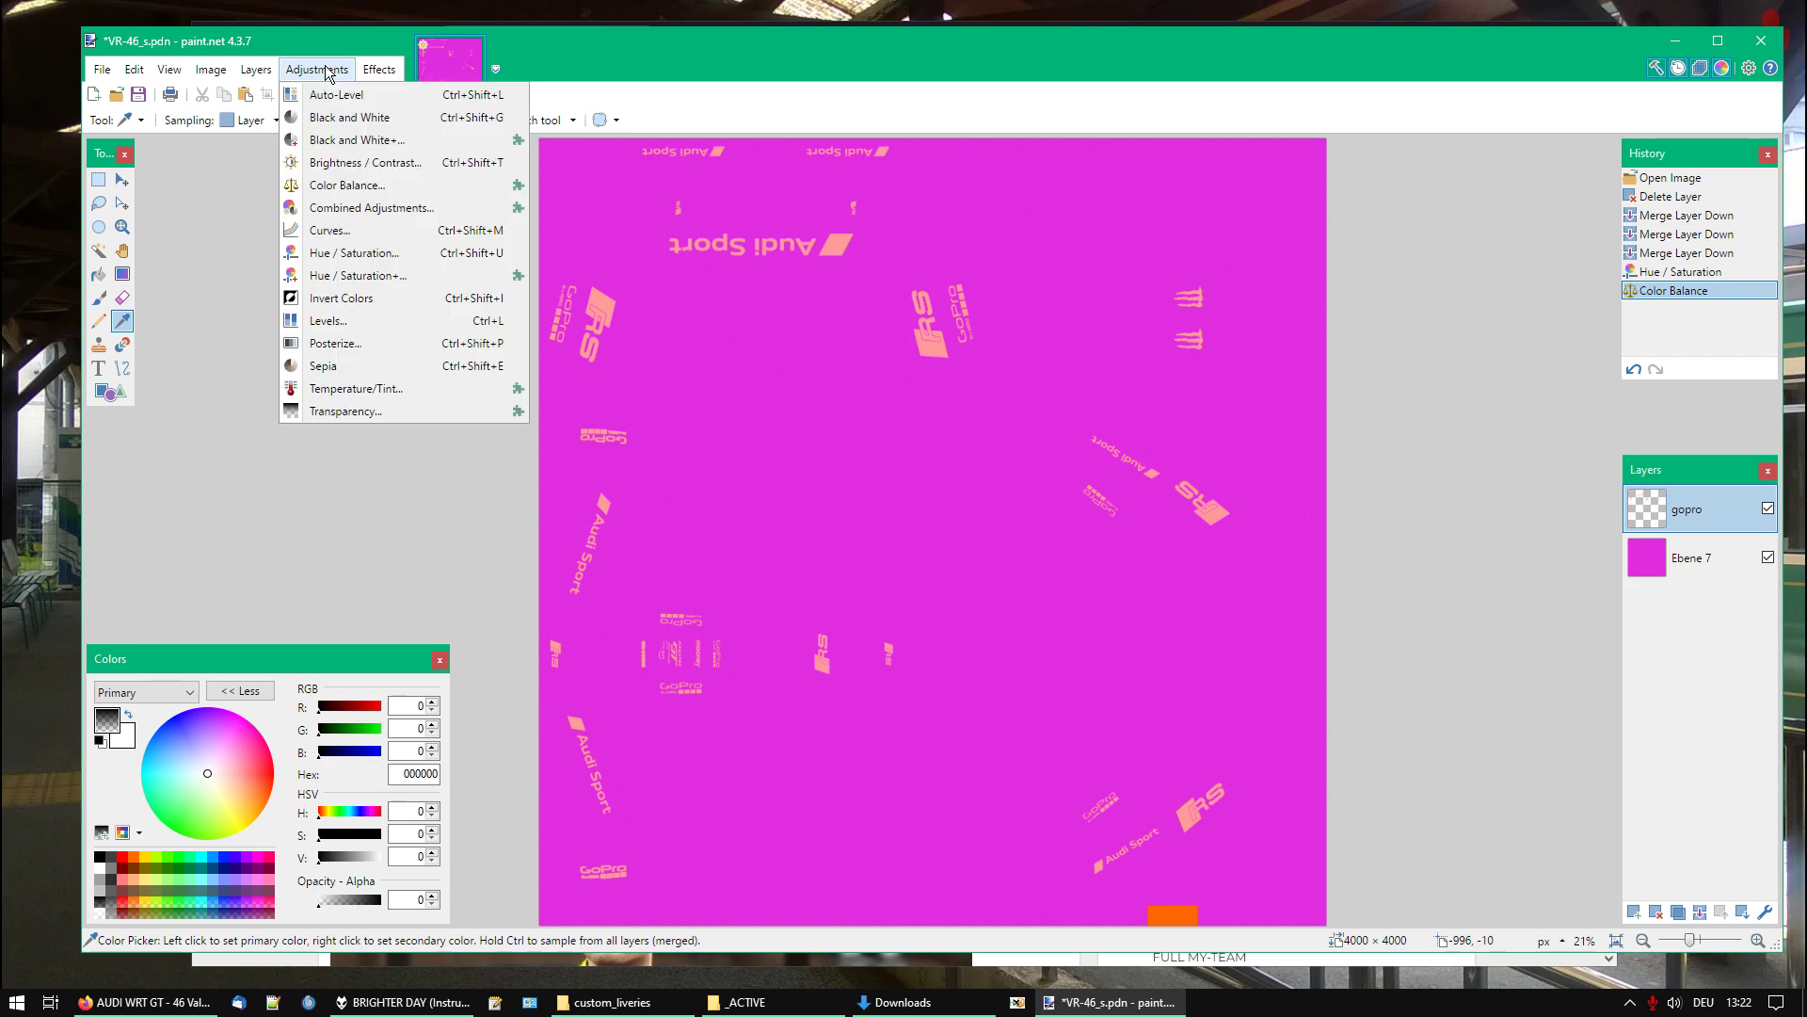
{"action": "left_click", "coordinate": [348, 186]}
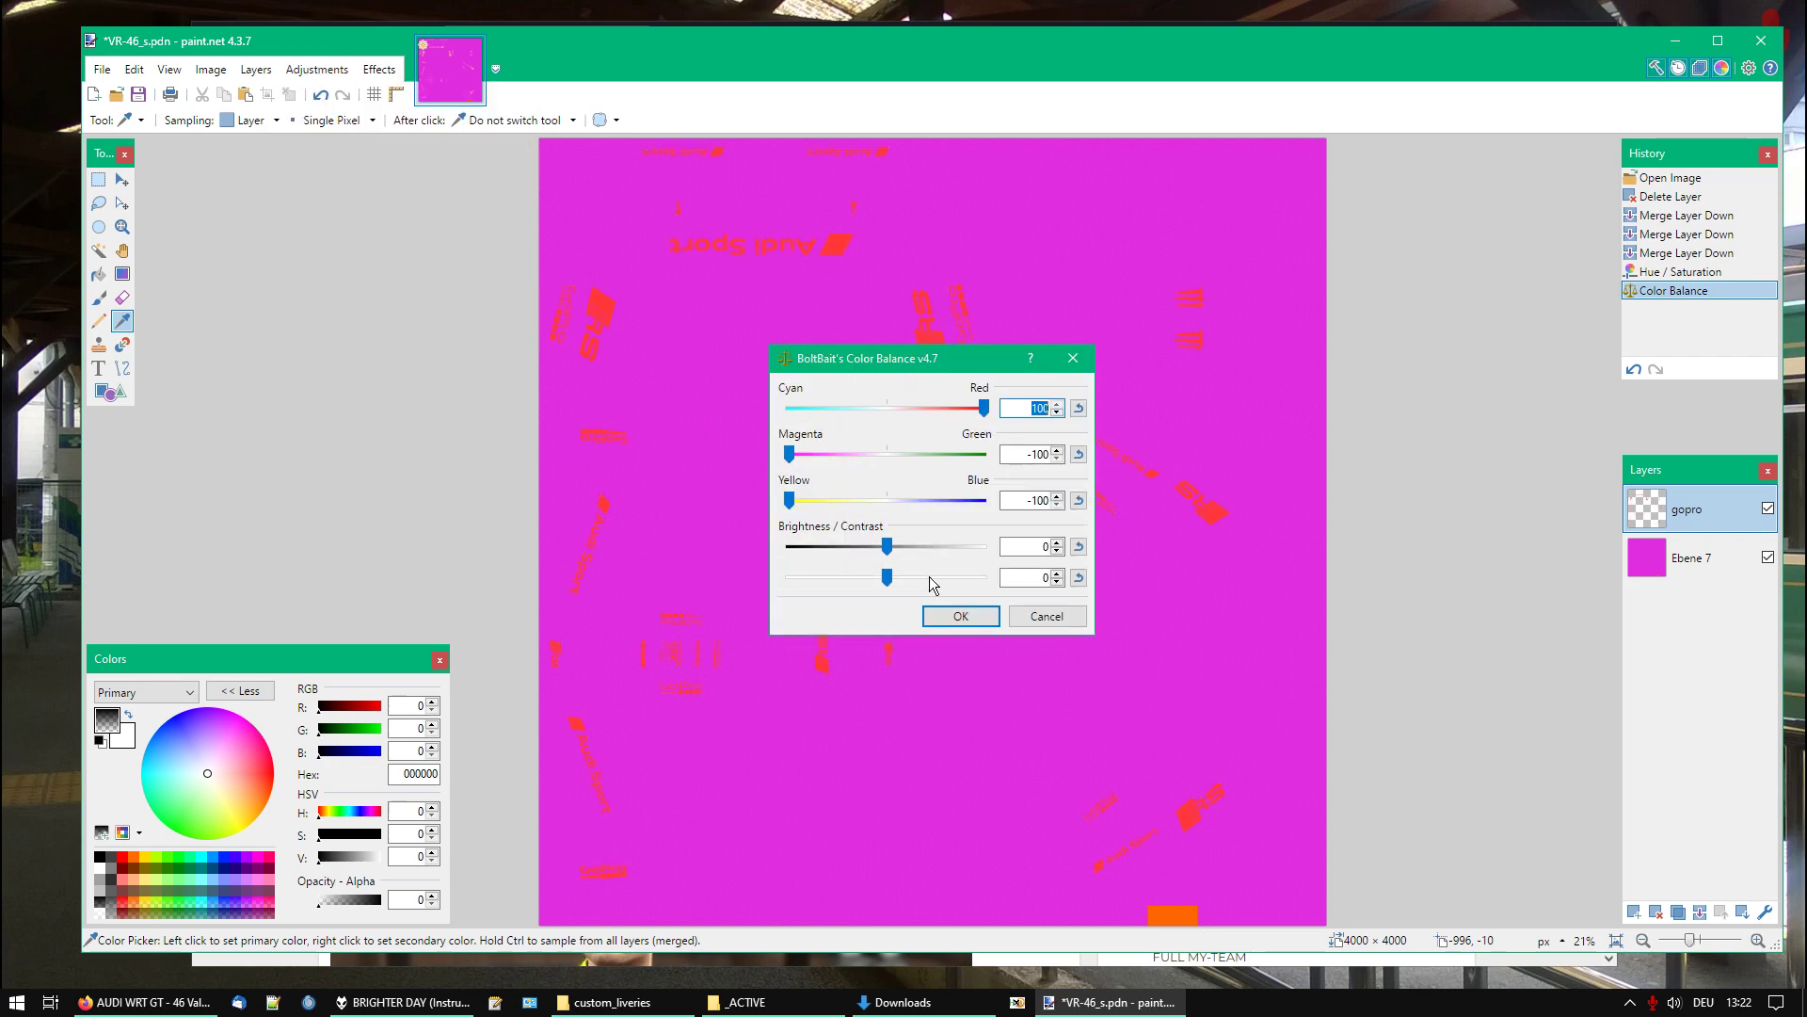
{"action": "left_click", "coordinate": [958, 617]}
{"action": "left_click", "coordinate": [318, 70]}
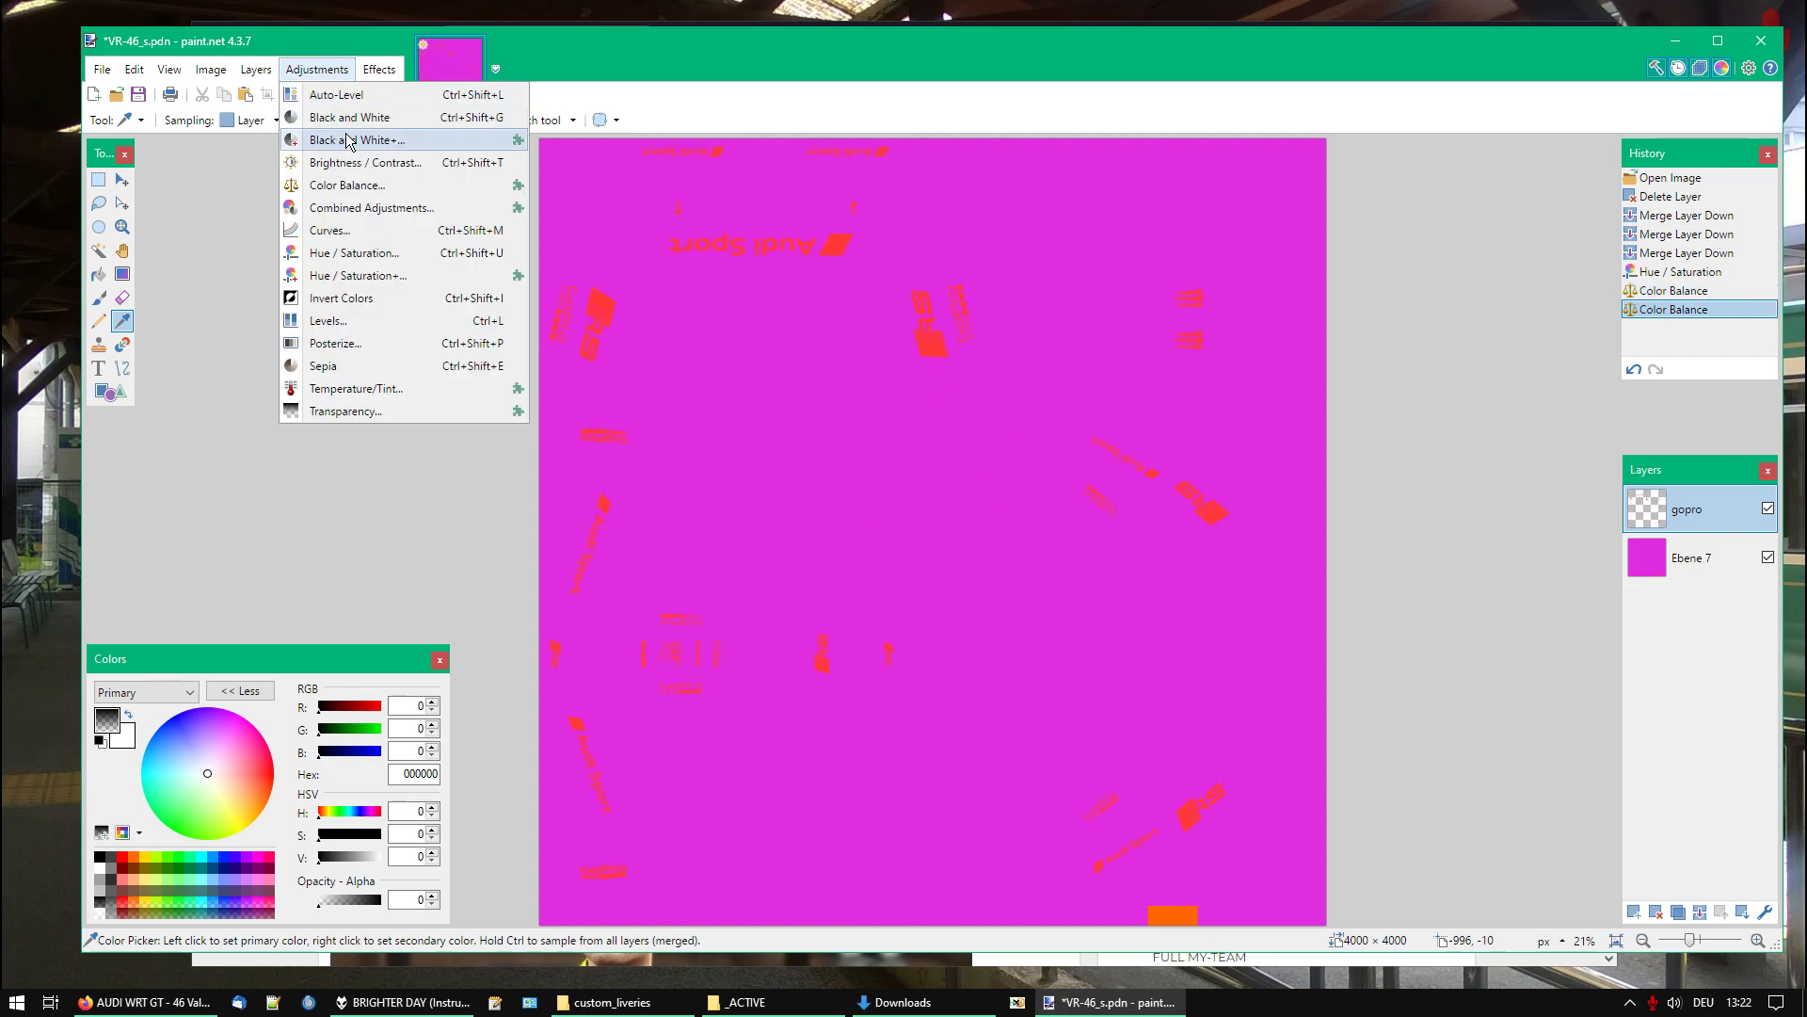
{"action": "left_click", "coordinate": [339, 185]}
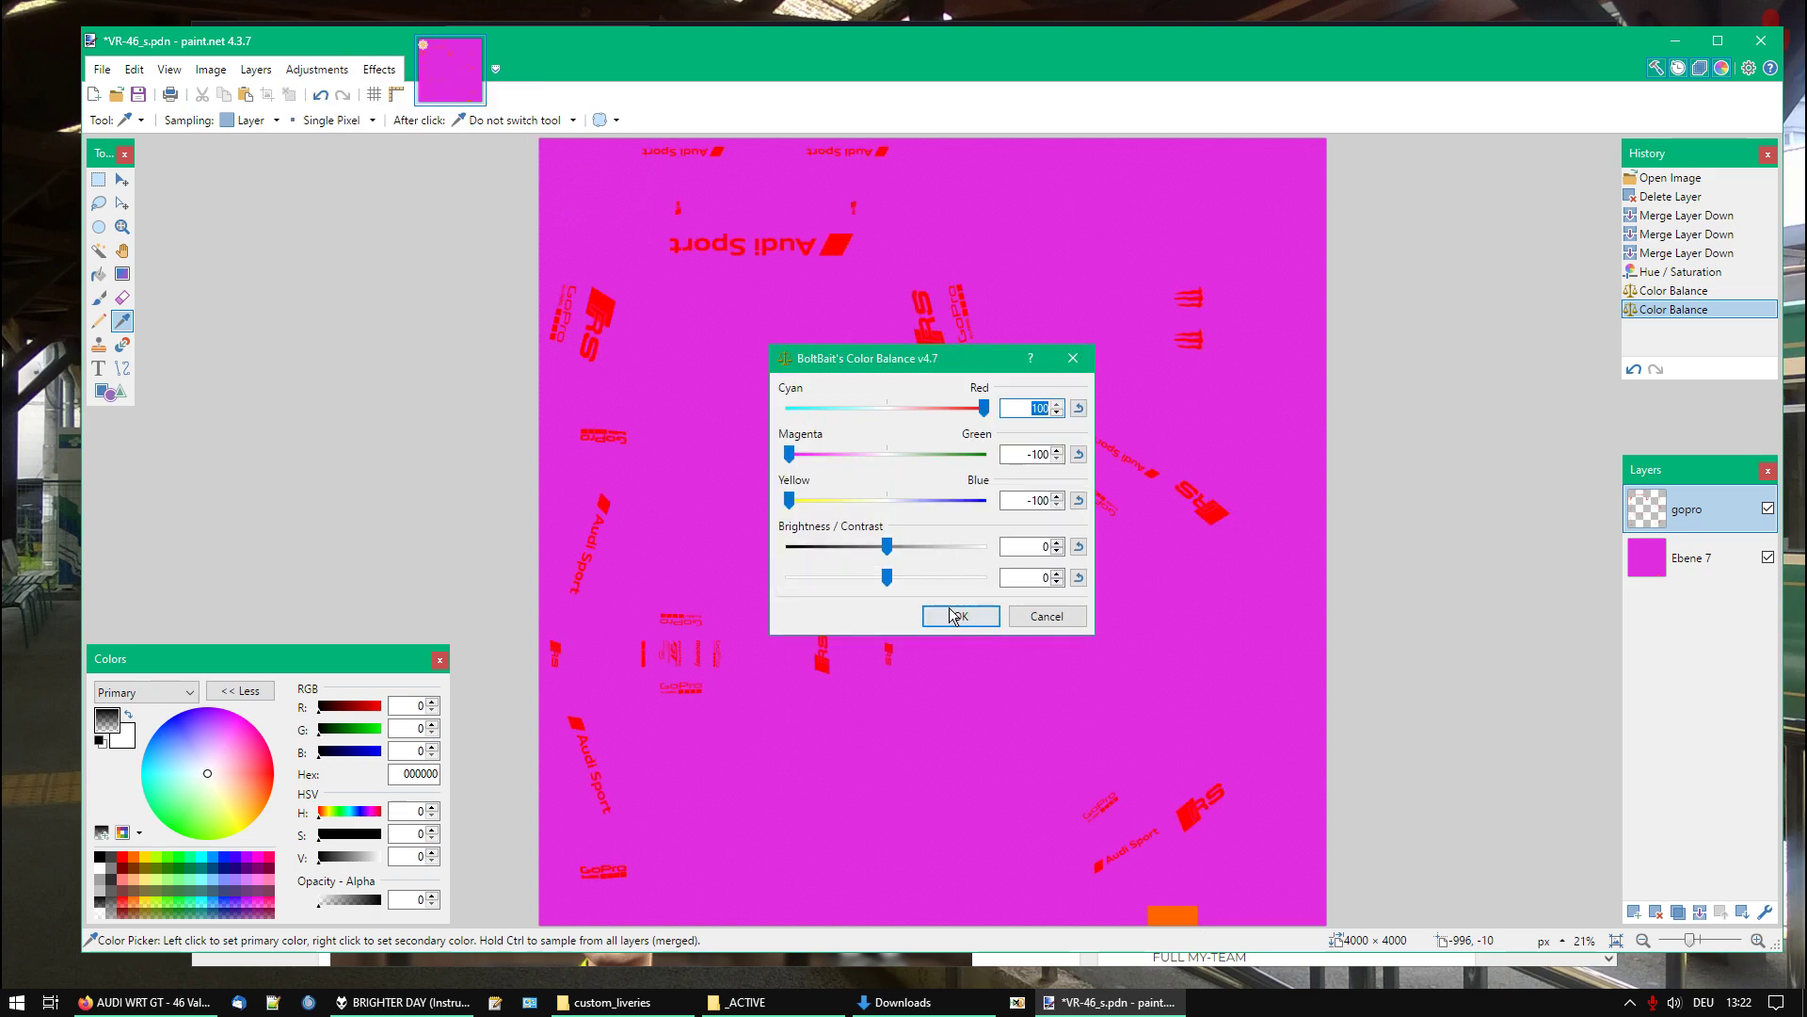
Apply a third Color Balance pass and merge gopro down into Ebene 7
{"action": "left_click", "coordinate": [952, 610]}
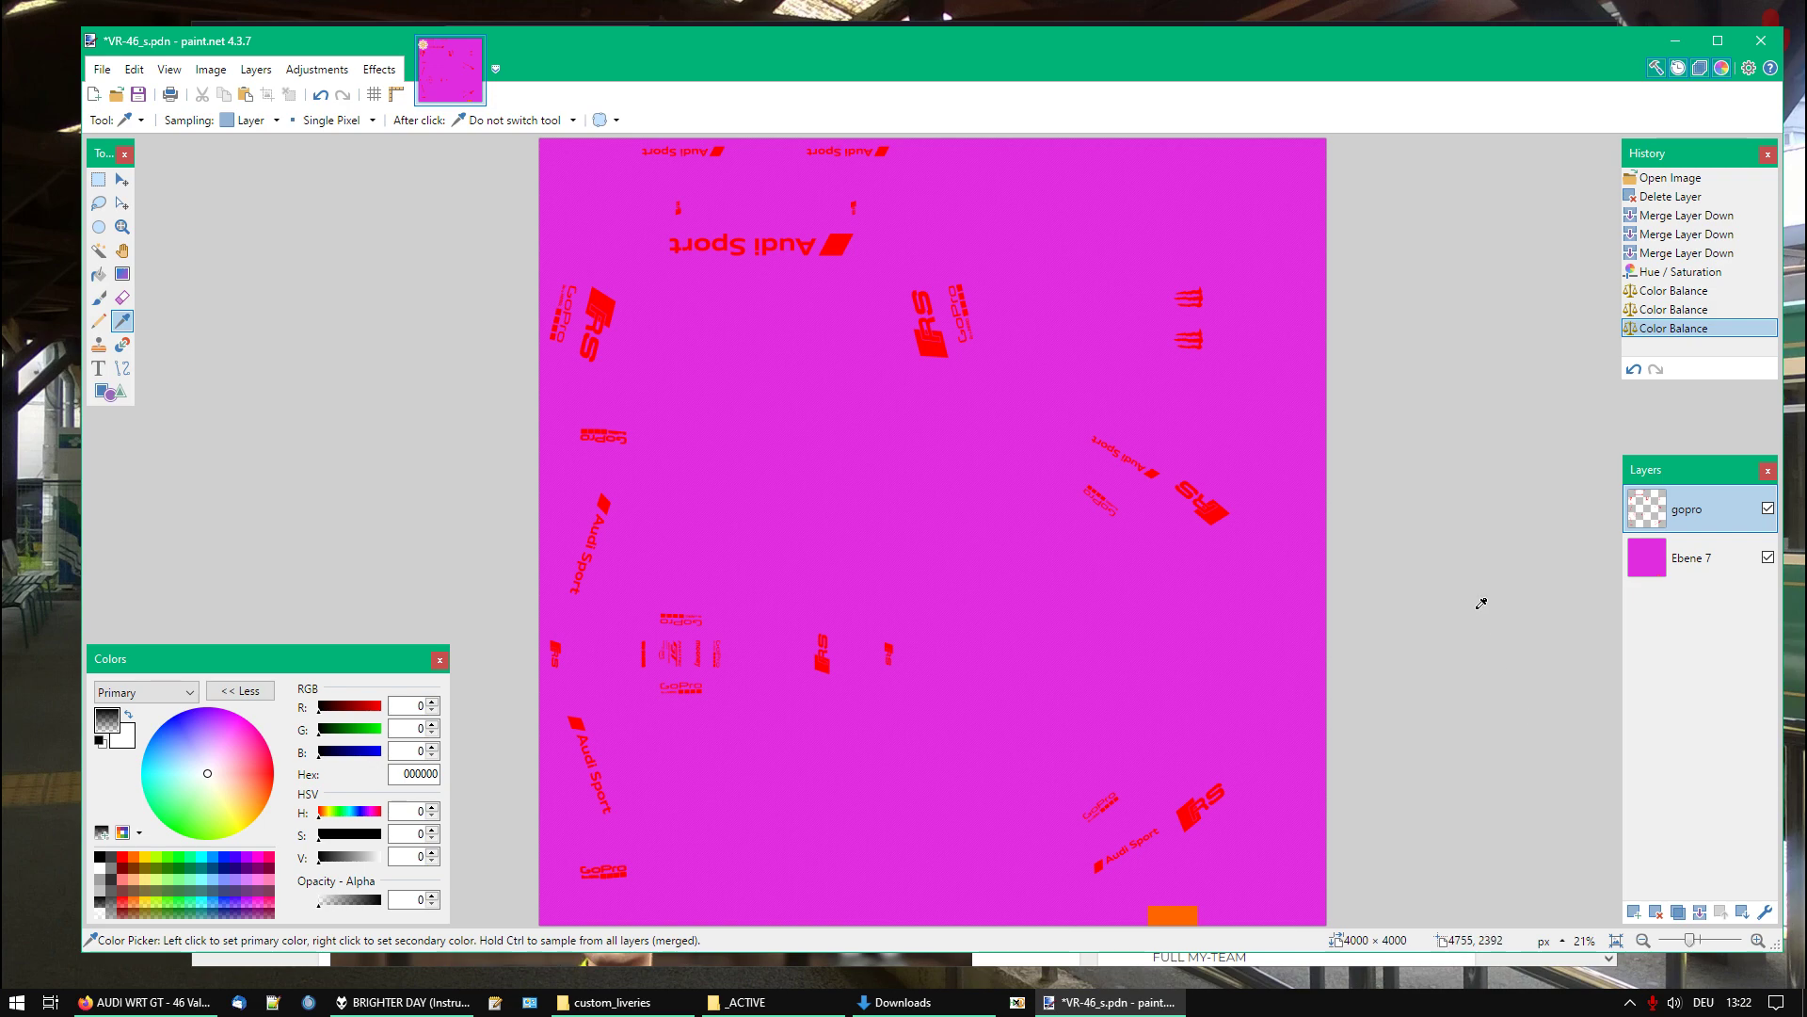
{"action": "left_click", "coordinate": [1700, 908]}
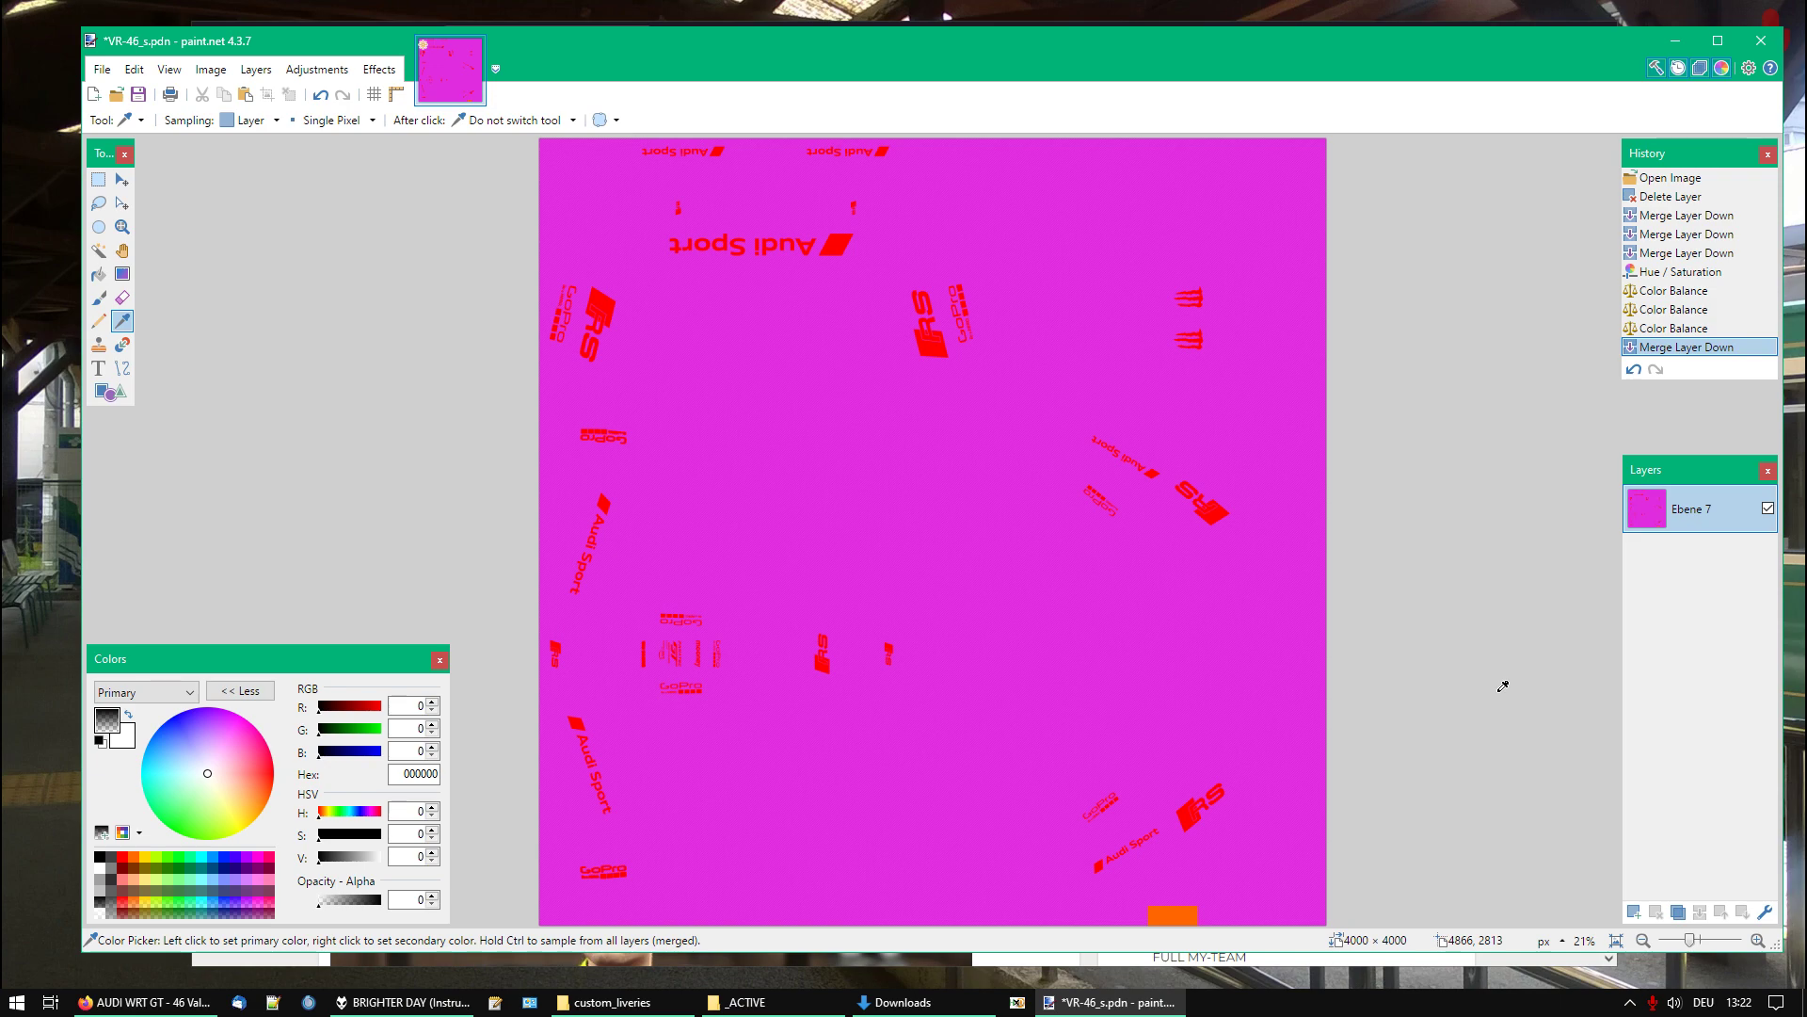
Save As DirectDraw Surface (DDS) under the name VR-46_video_s.dds
{"action": "left_click", "coordinate": [101, 69]}
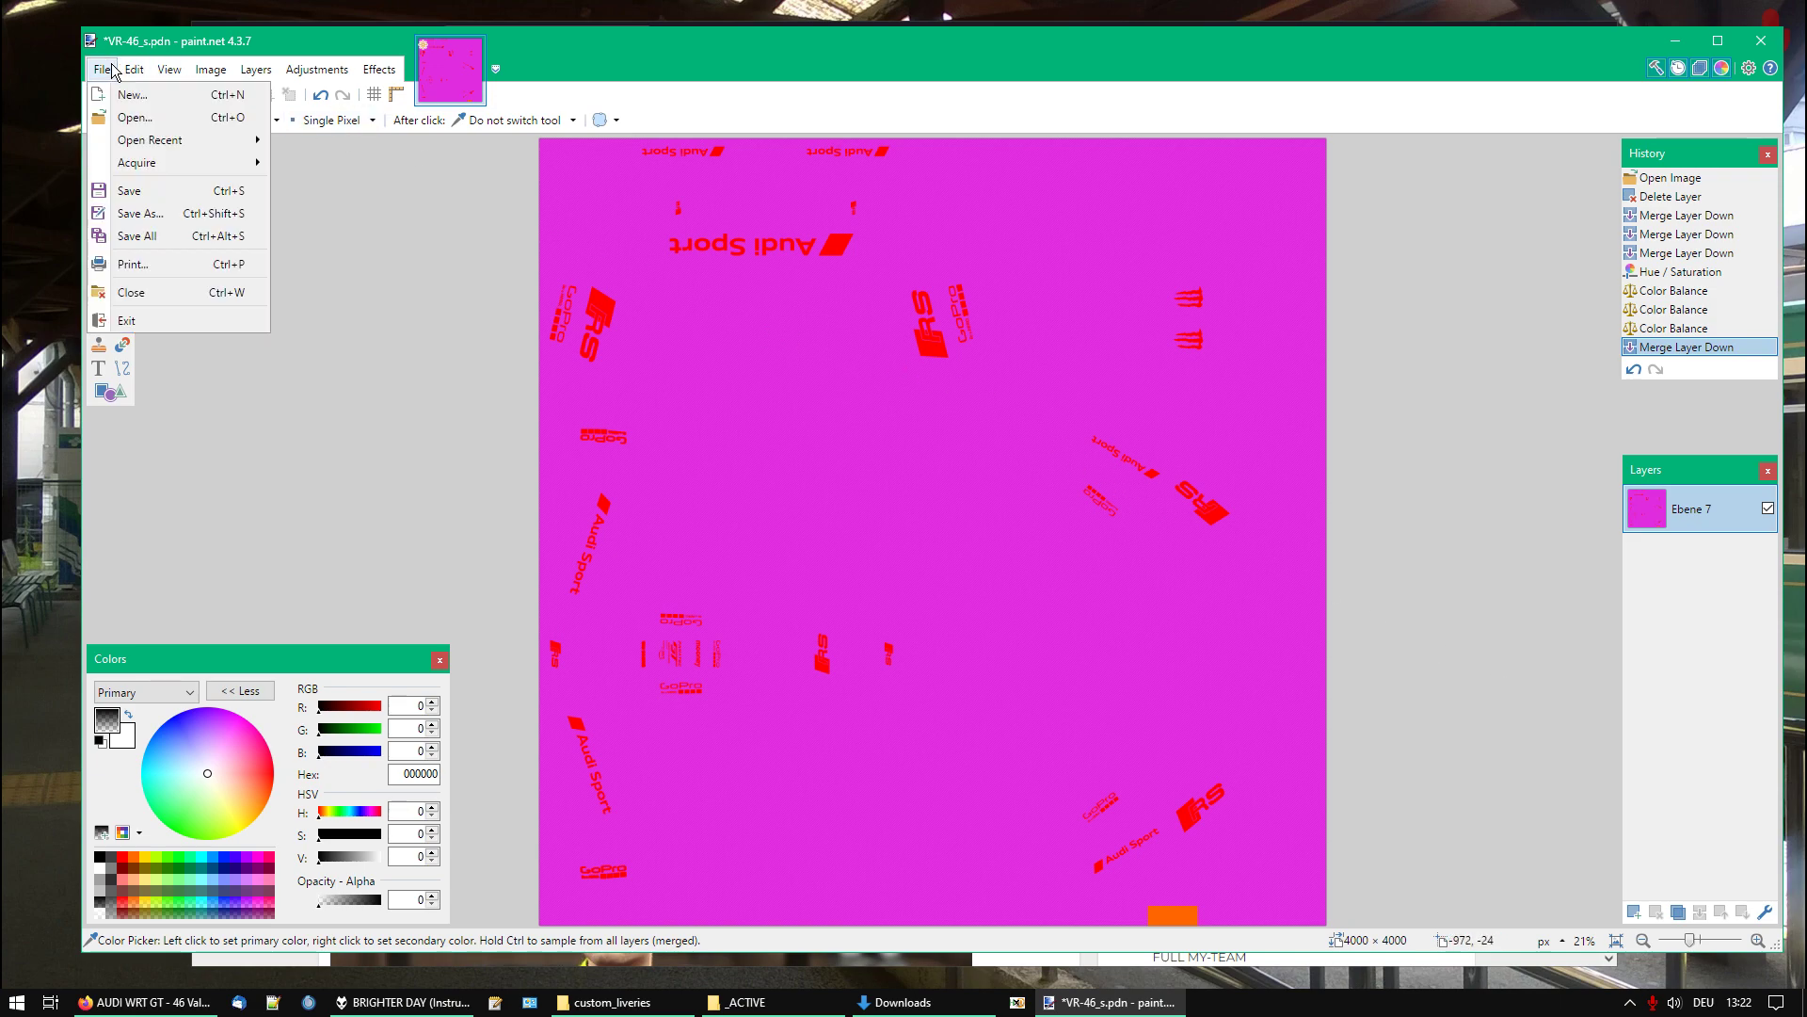
{"action": "left_click", "coordinate": [161, 238]}
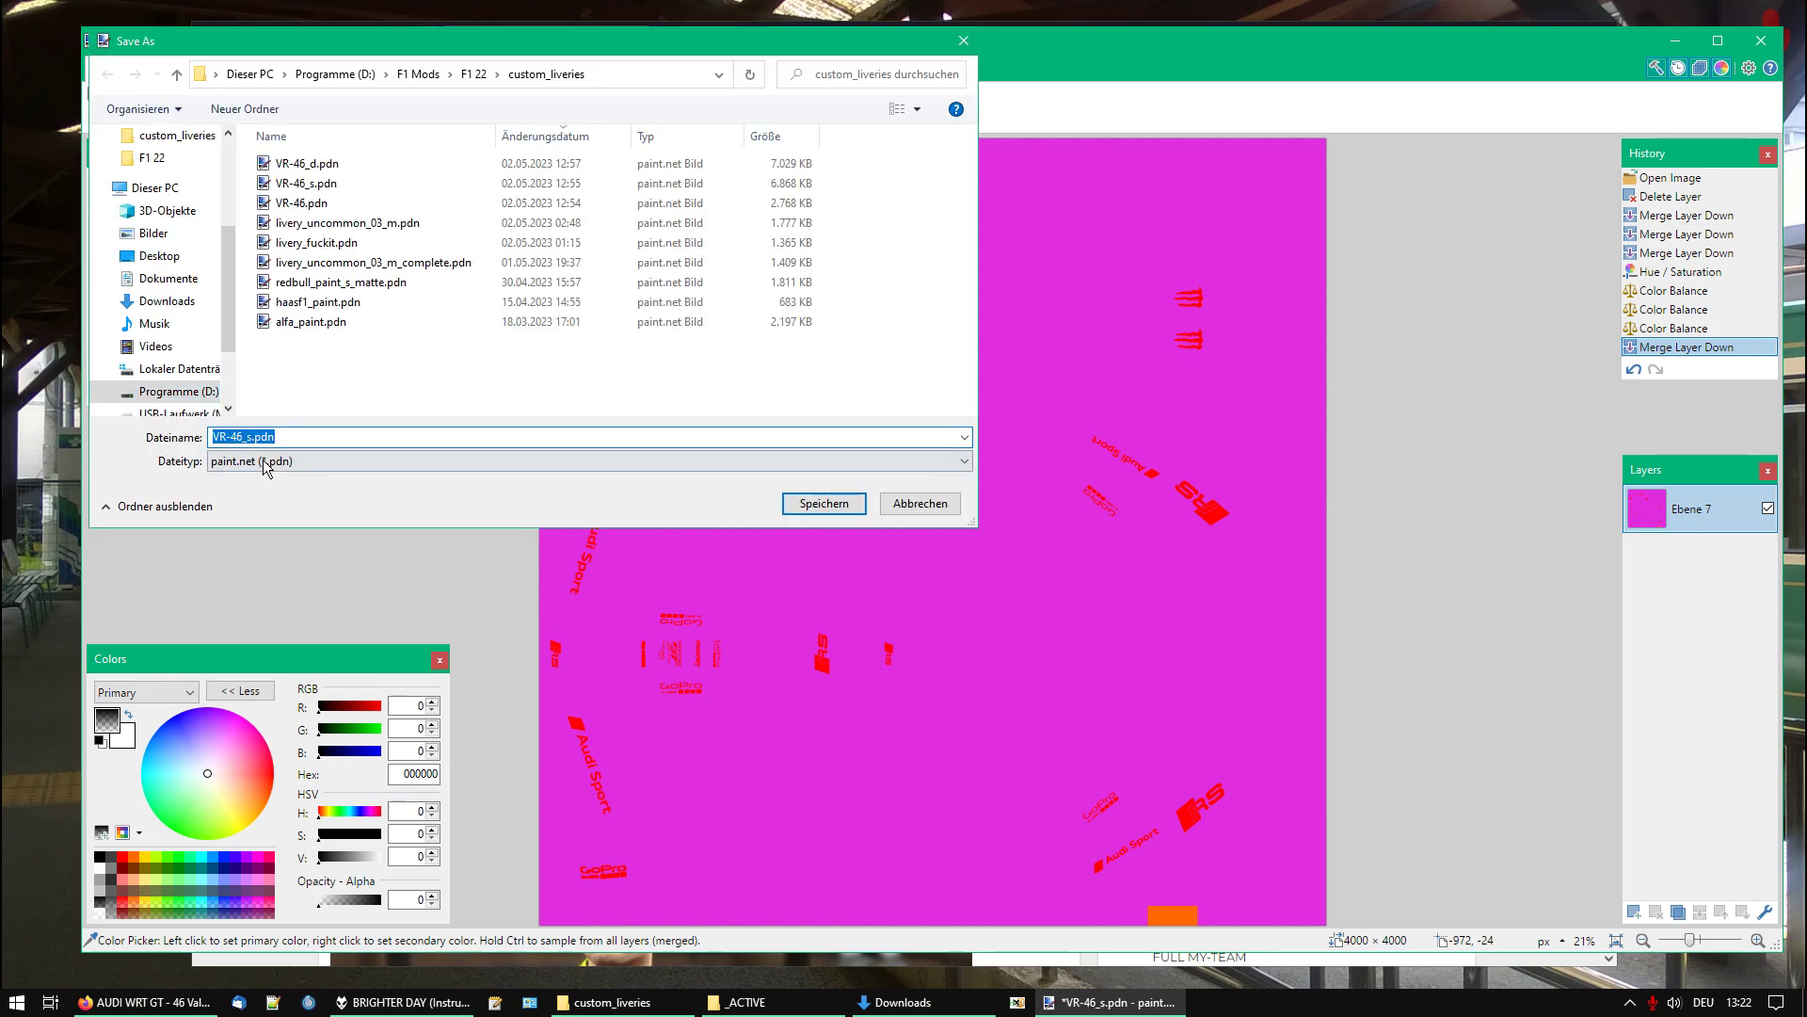
{"action": "left_click", "coordinate": [266, 462]}
{"action": "left_click", "coordinate": [311, 578]}
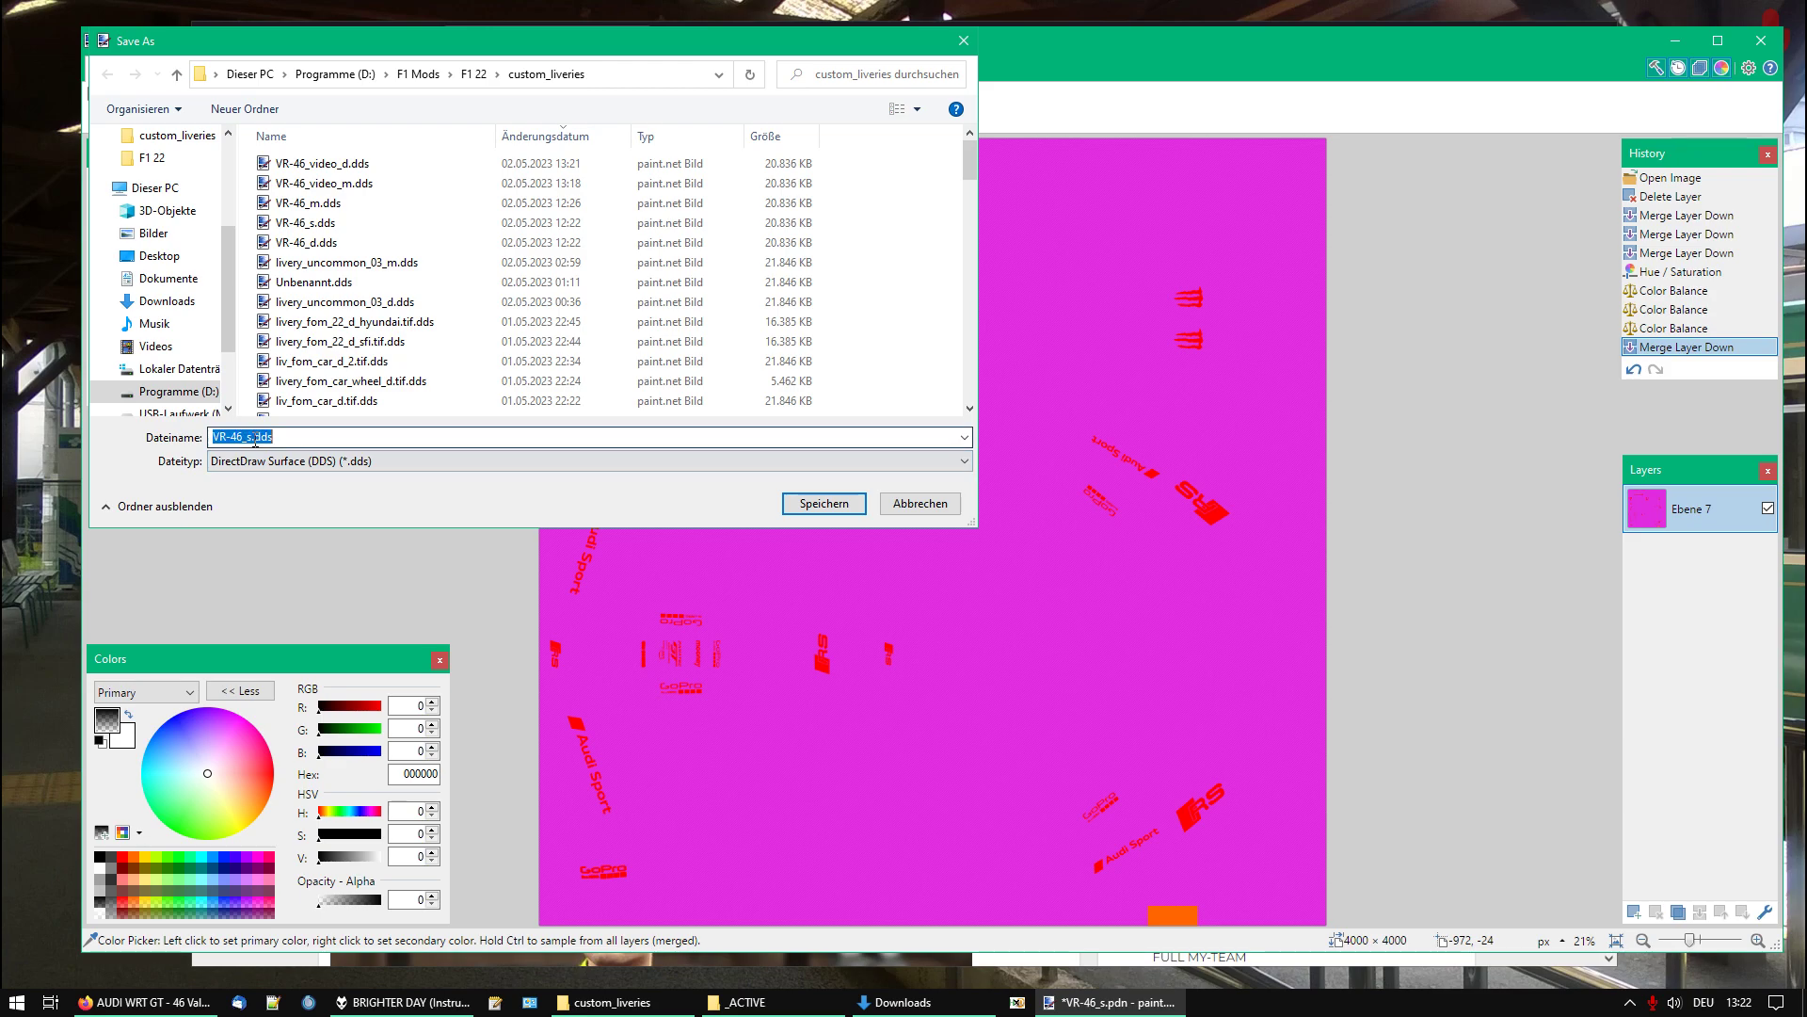
{"action": "left_click", "coordinate": [254, 438]}
{"action": "type", "text": "video"}
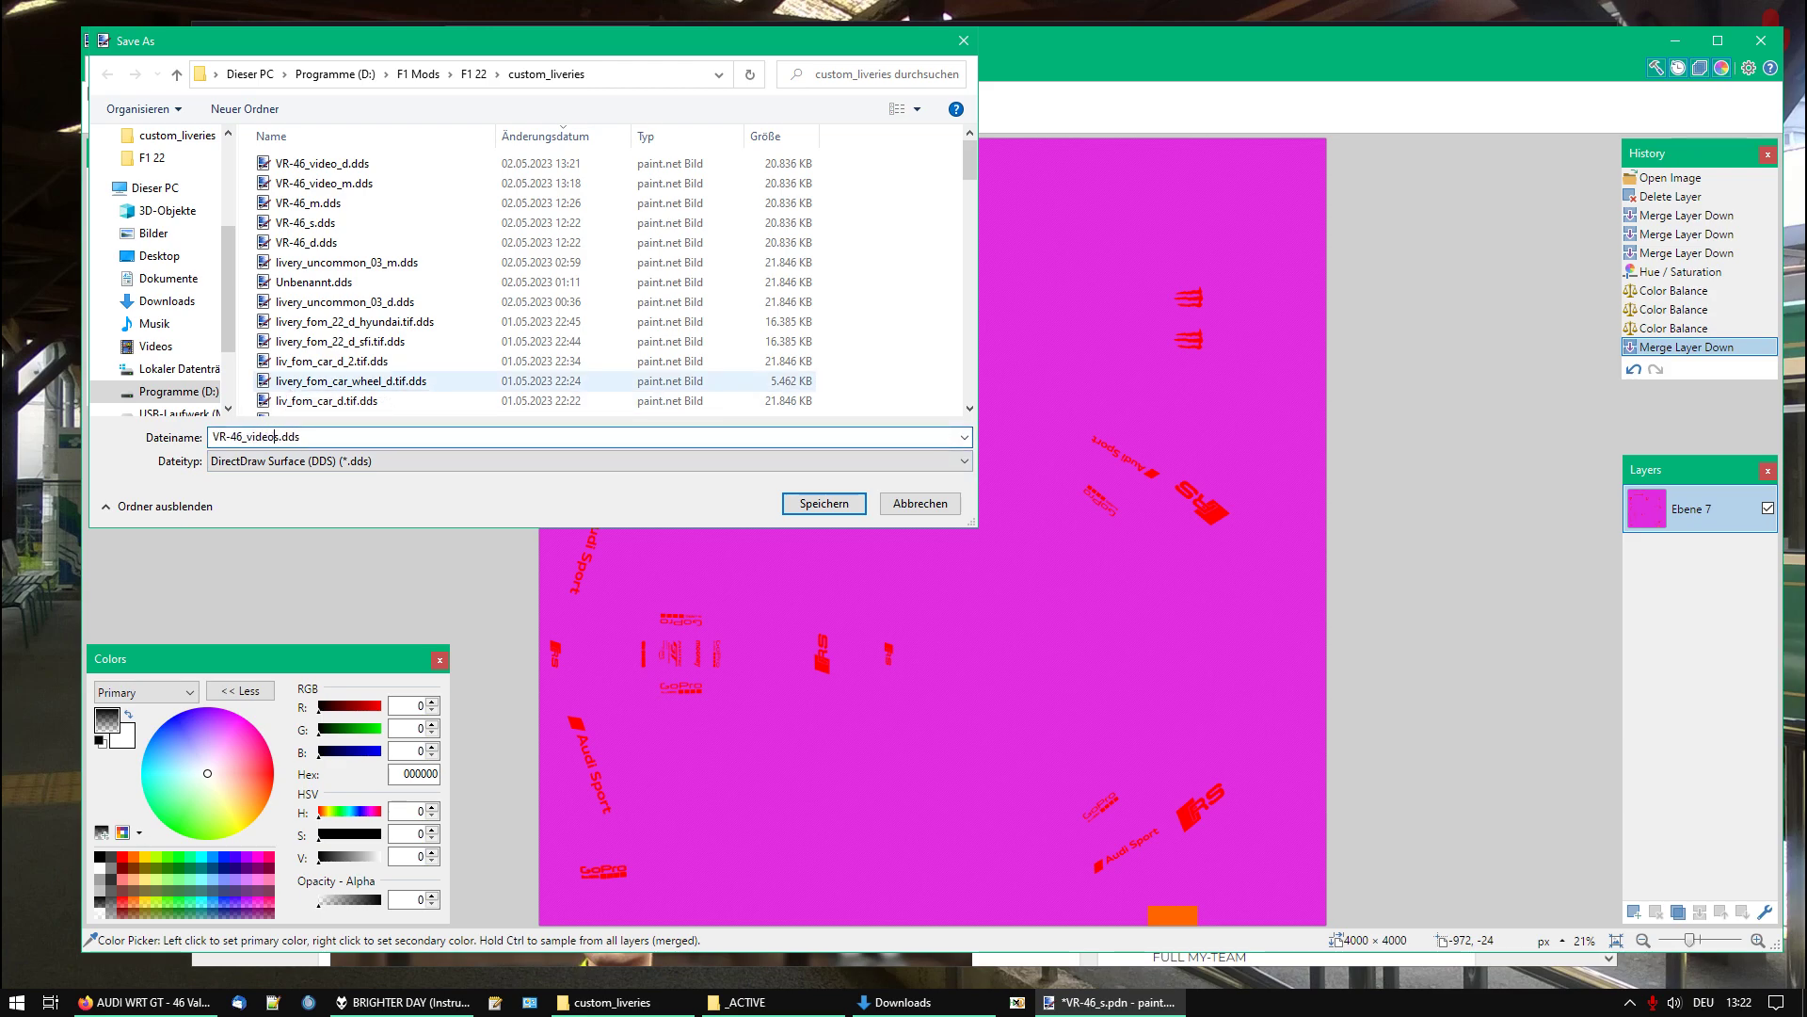
{"action": "type", "text": "_"}
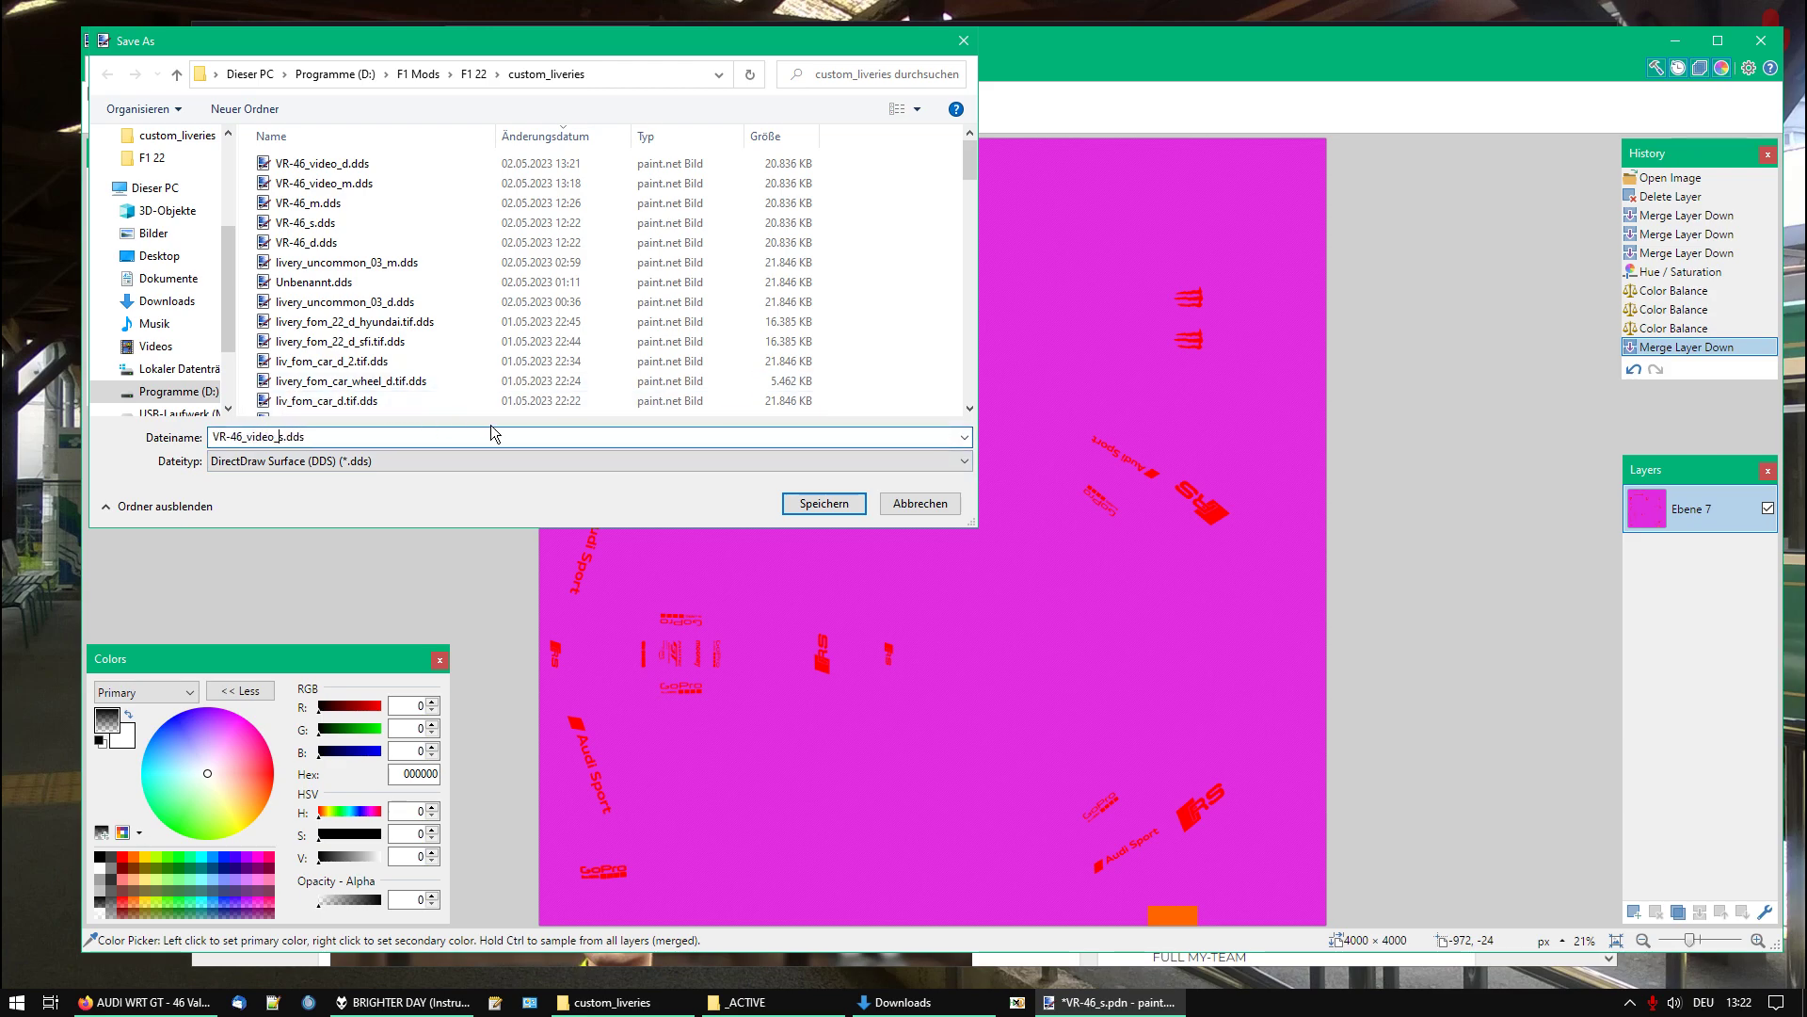
{"action": "key", "text": "Return"}
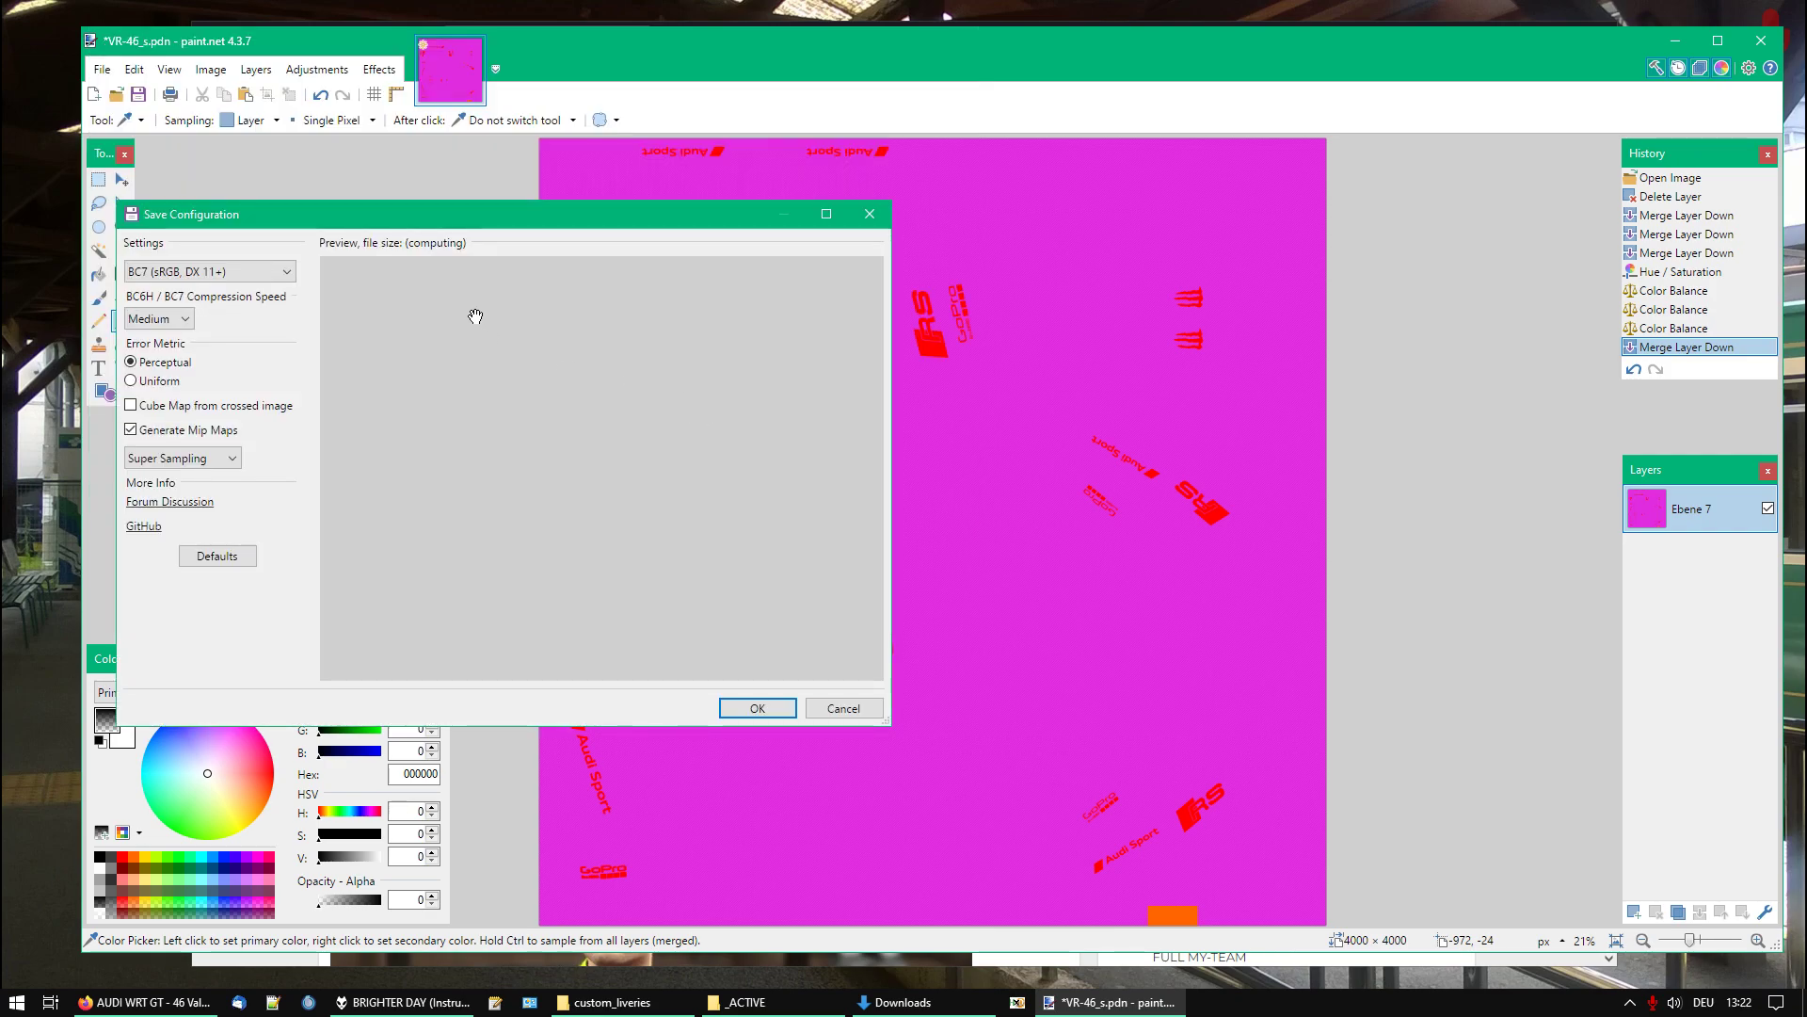
Choose BC7 (Linear, DX 11+) compression and write VR-46_video_s.dds
{"action": "left_click", "coordinate": [244, 271]}
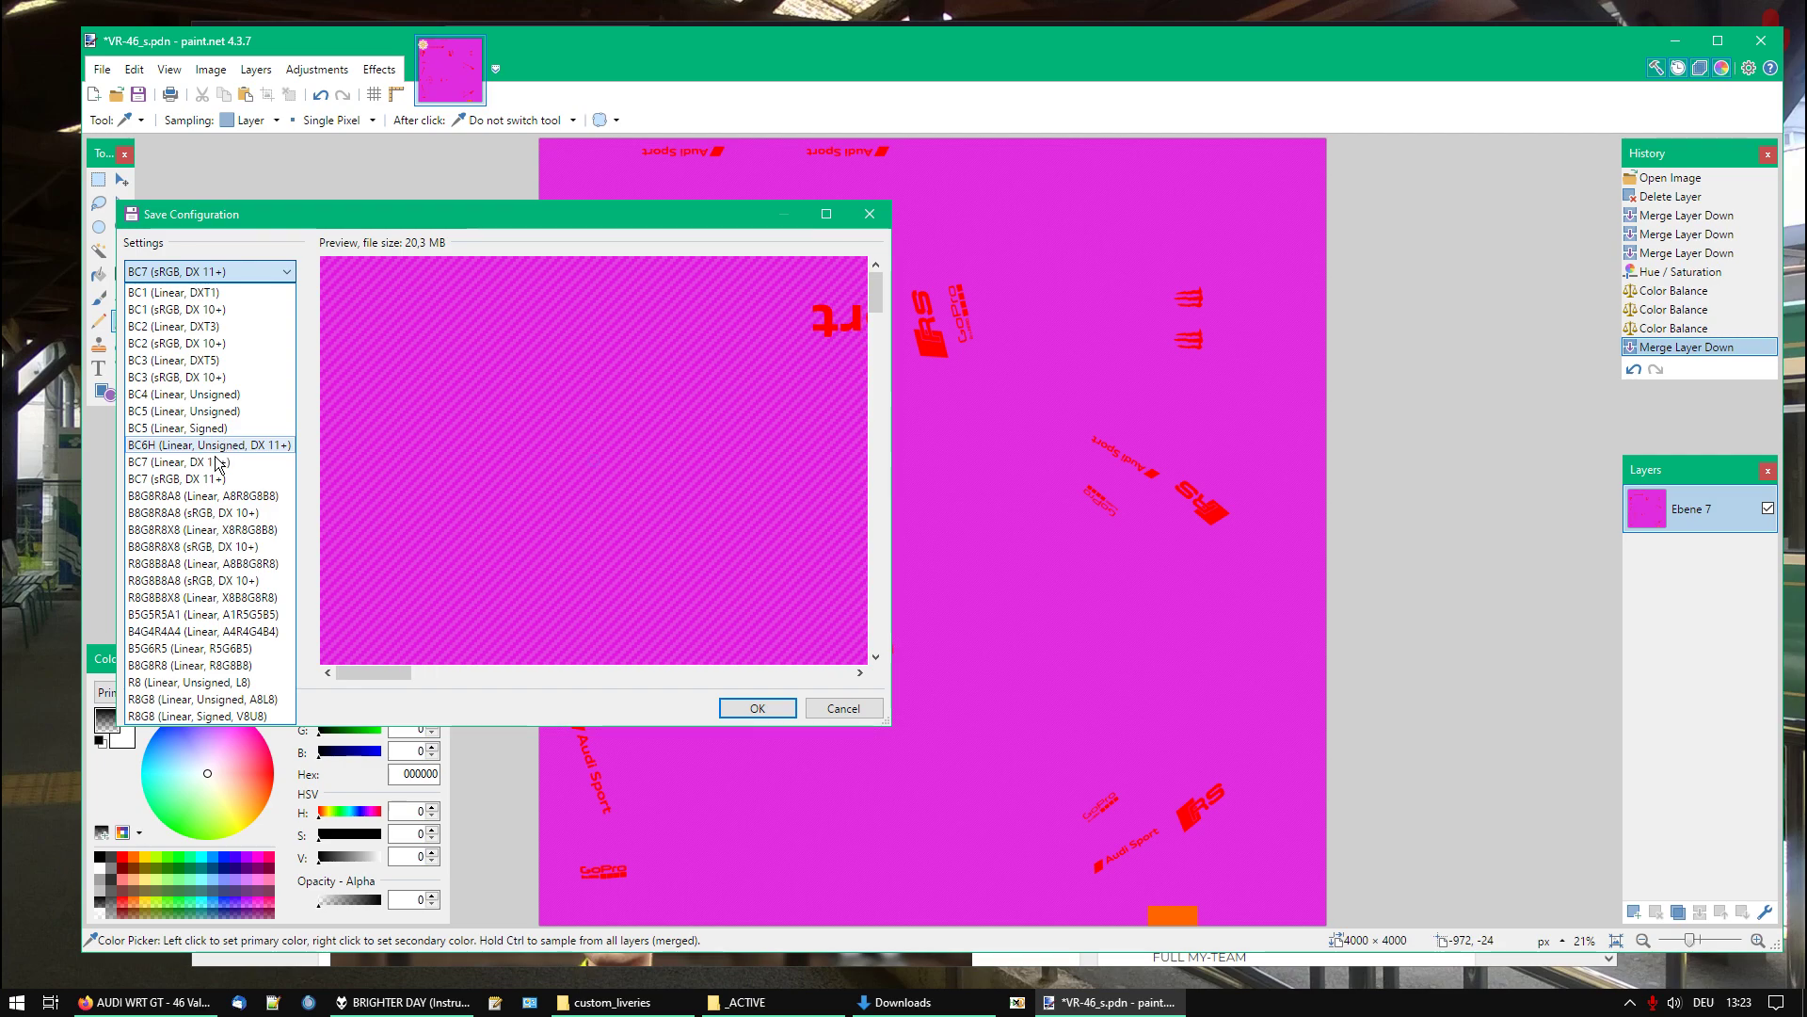
{"action": "left_click", "coordinate": [214, 462]}
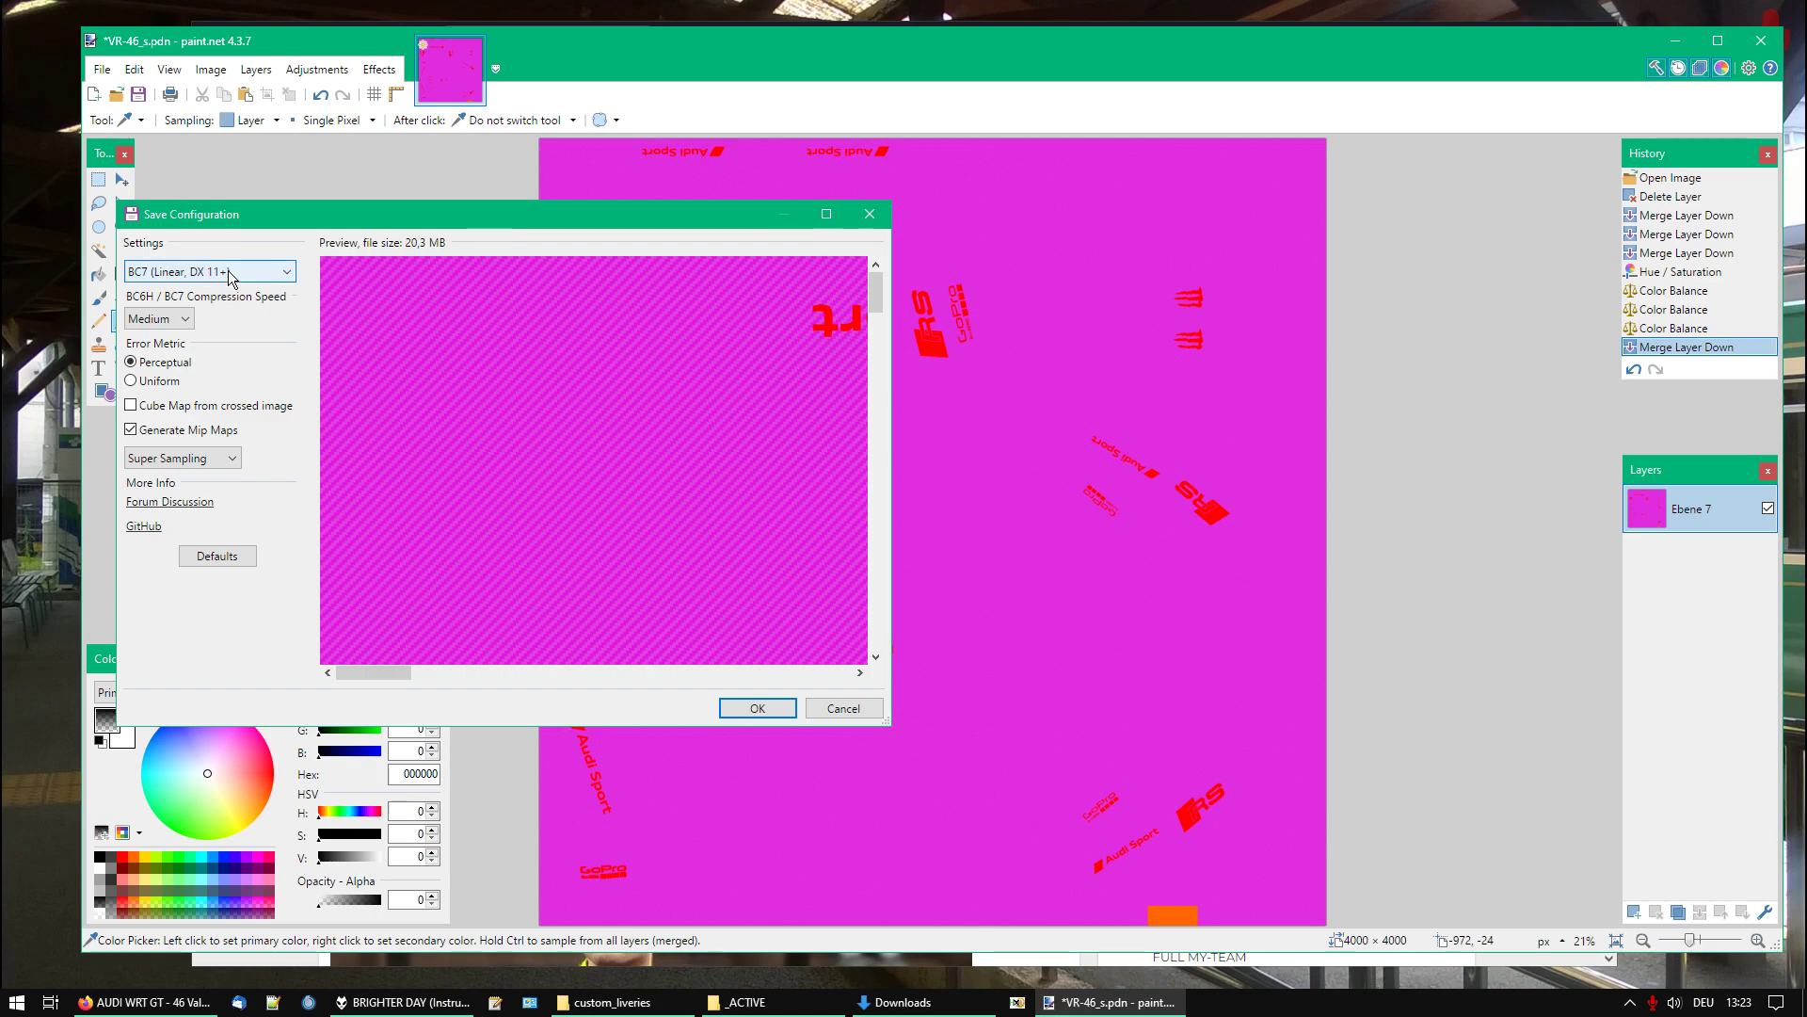
{"action": "left_click", "coordinate": [229, 273]}
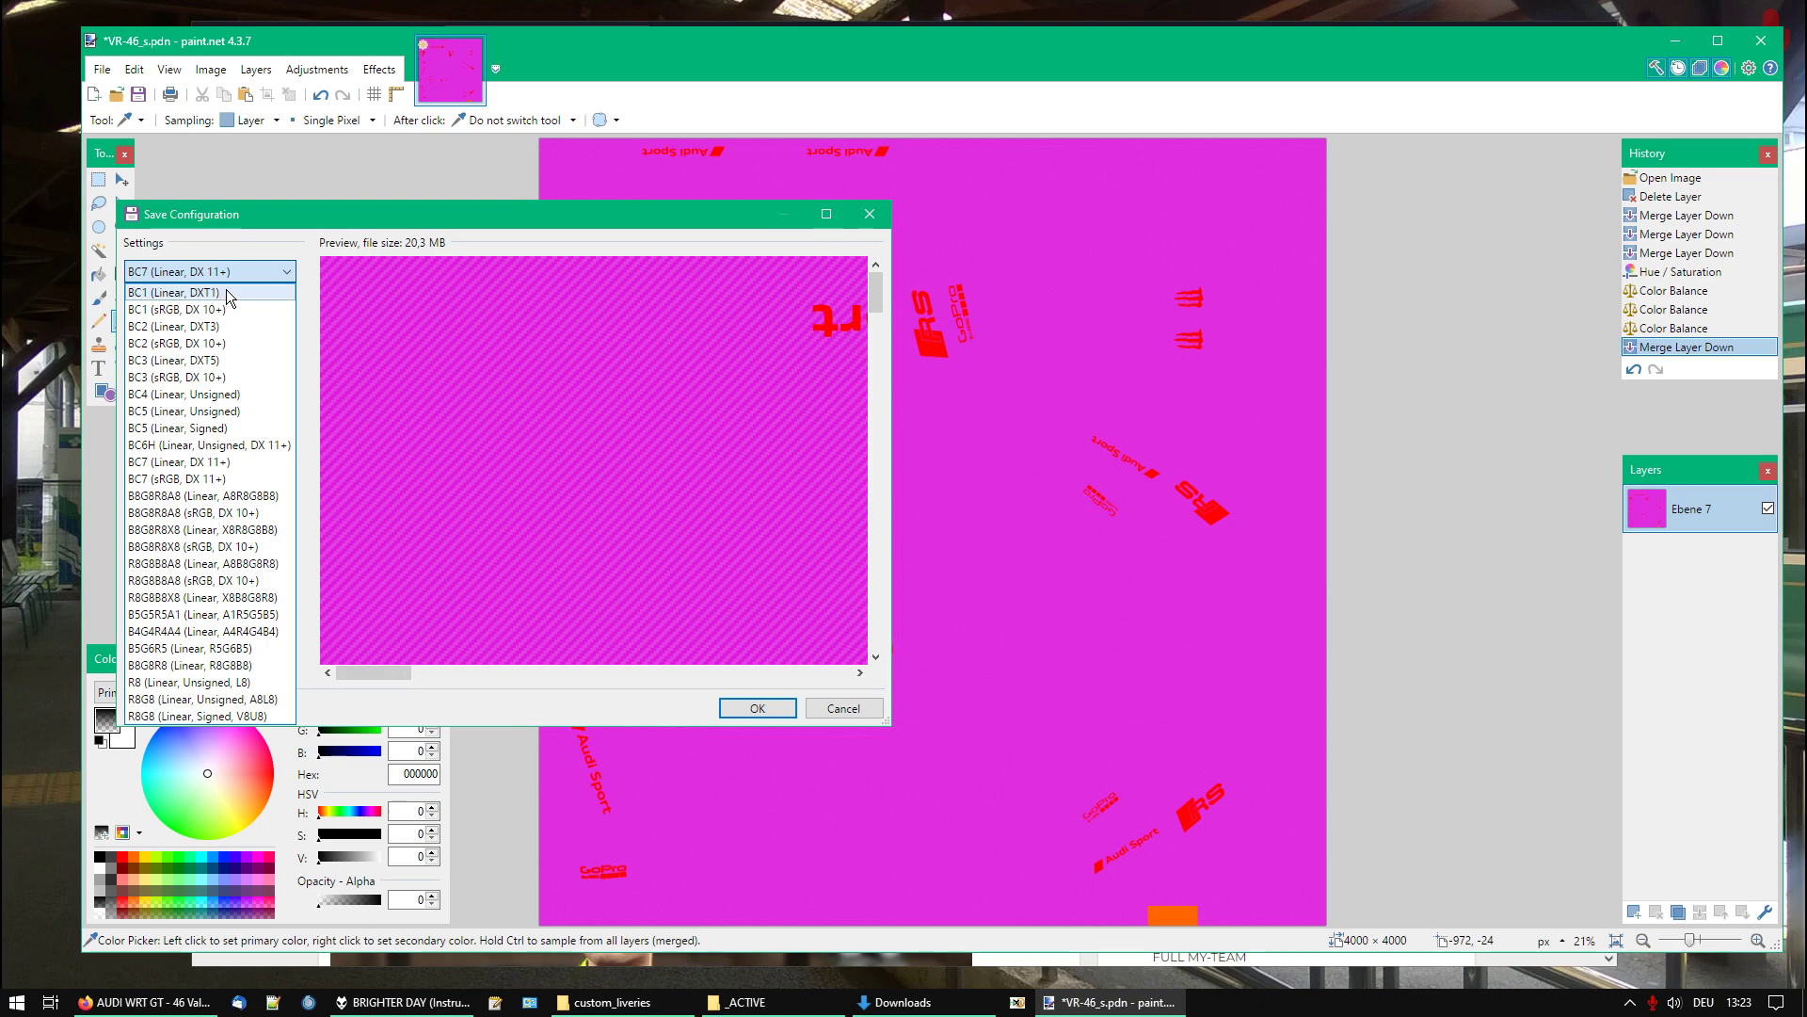
{"action": "left_click", "coordinate": [297, 208]}
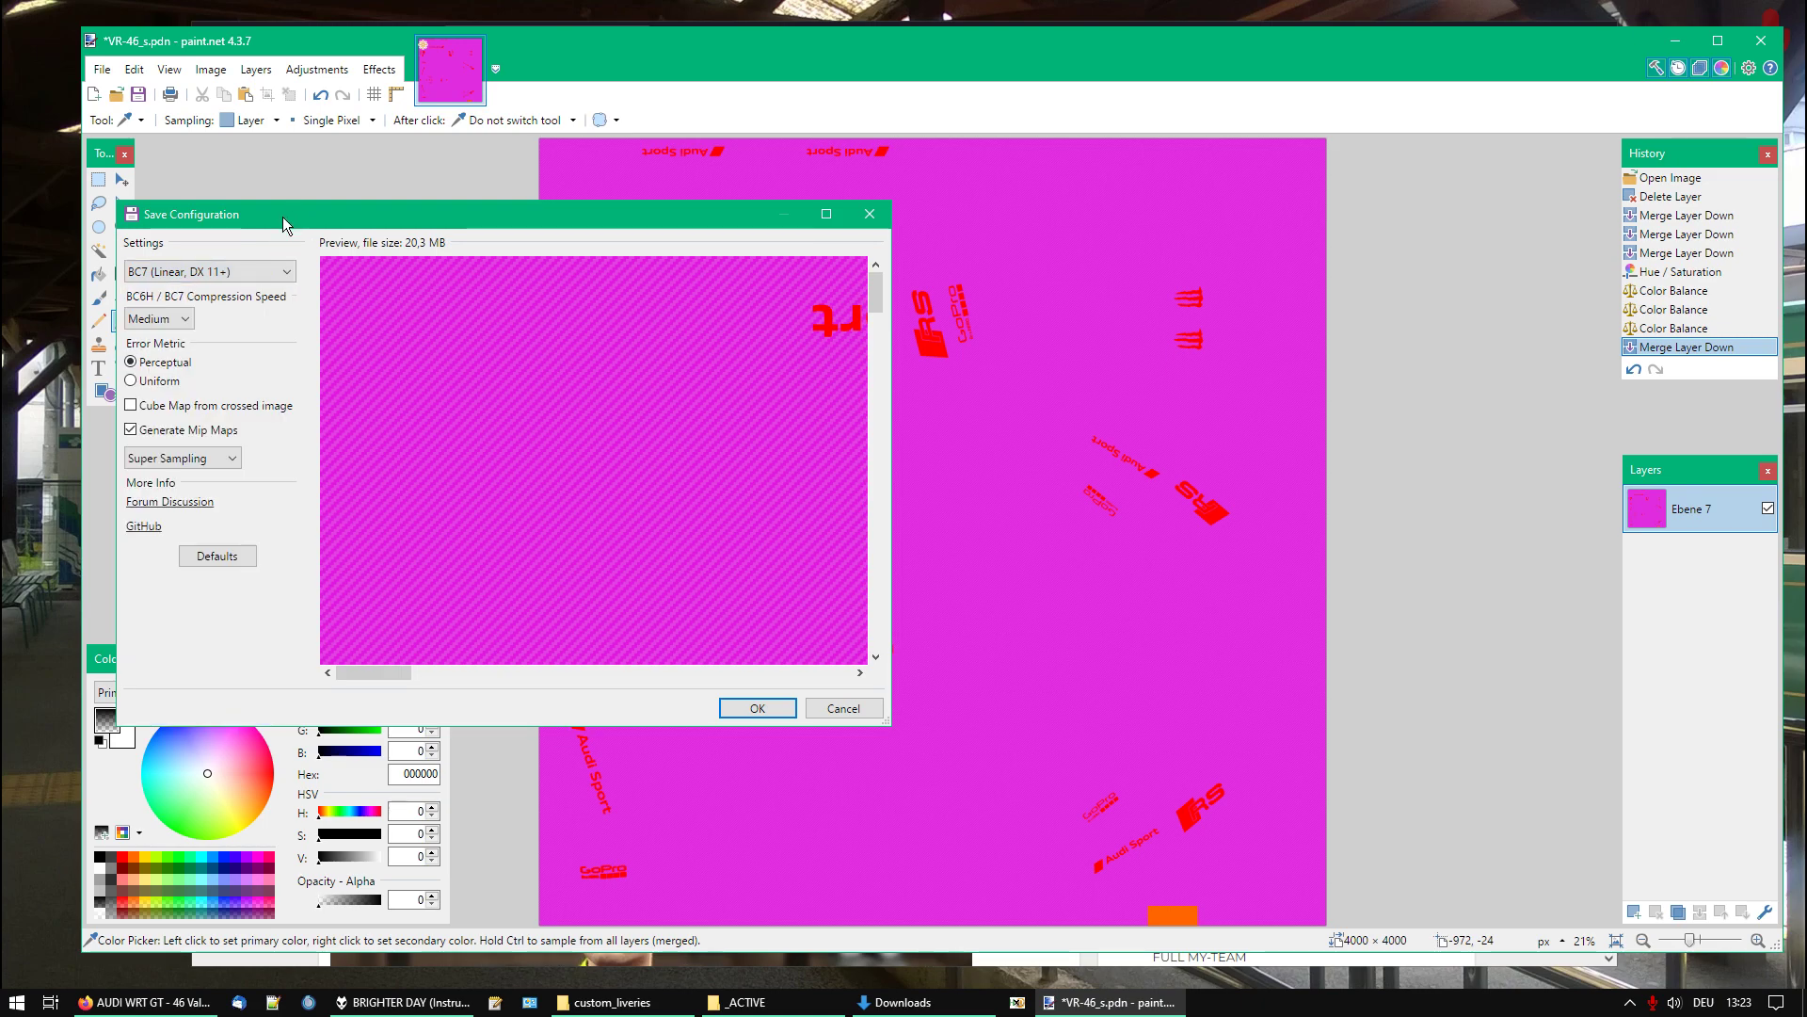
{"action": "left_click_drag", "start_coordinate": [283, 216], "coordinate": [574, 201]}
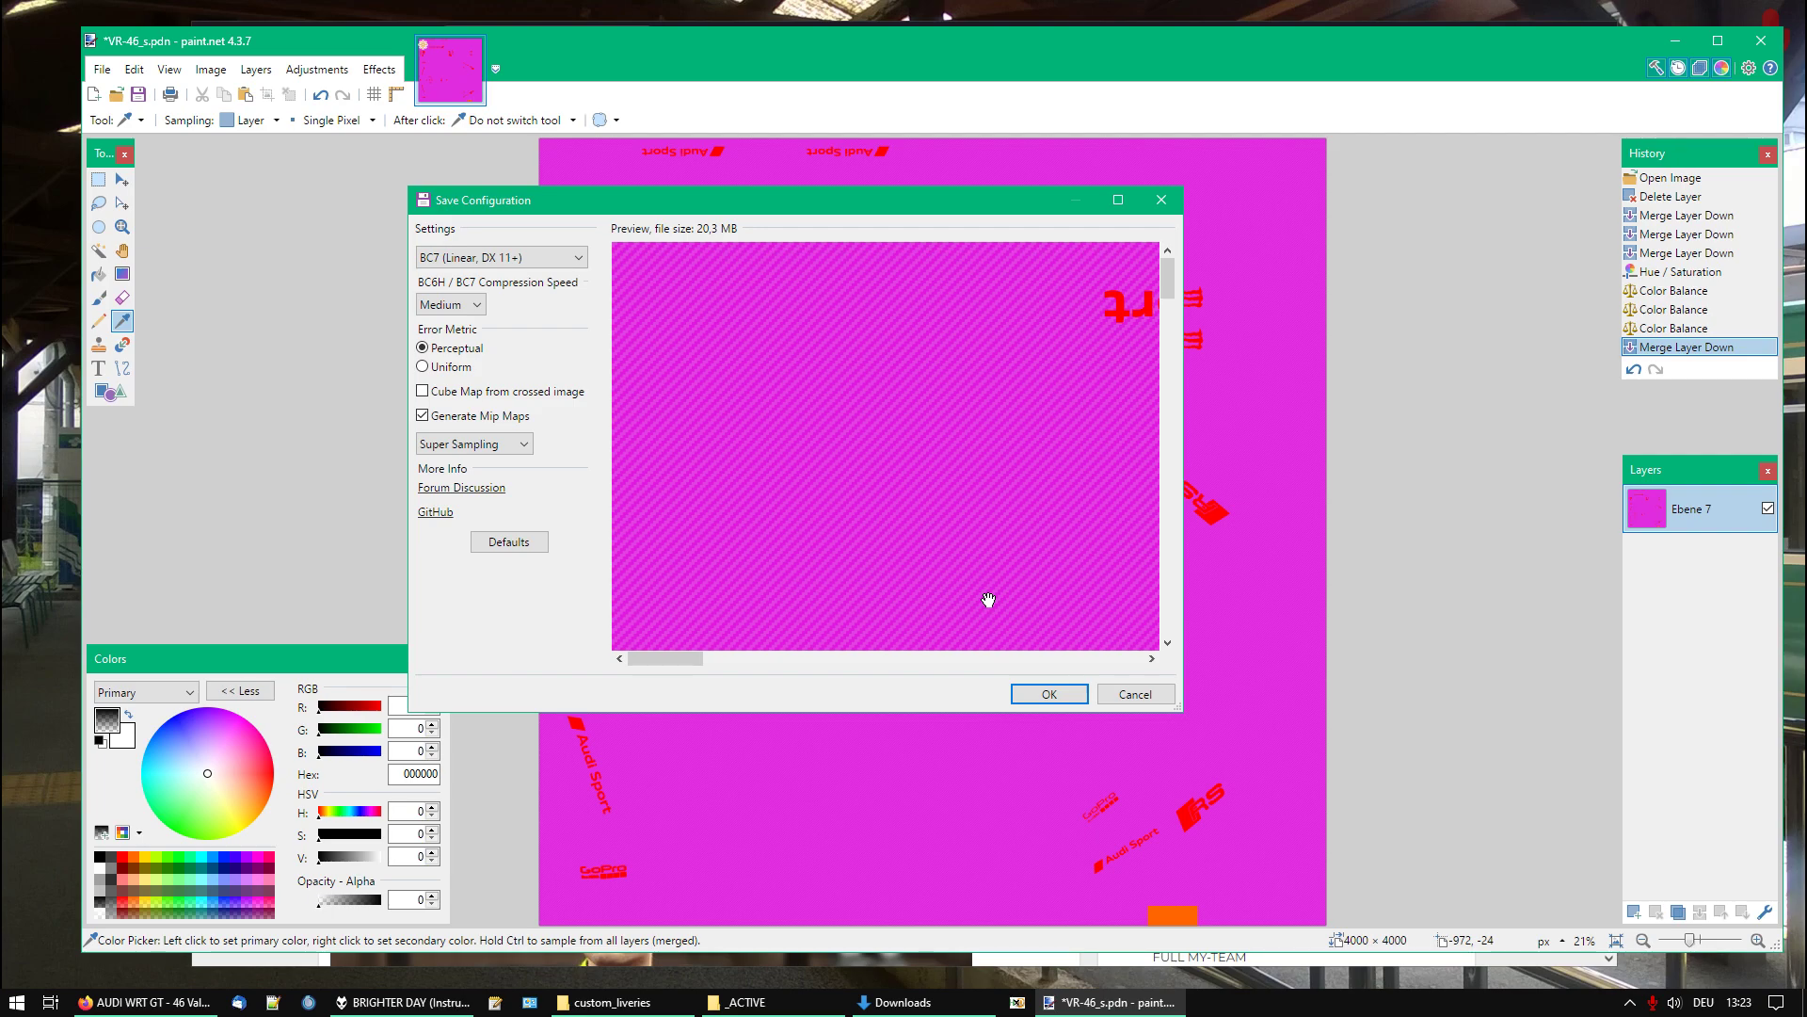
{"action": "left_click", "coordinate": [1049, 695]}
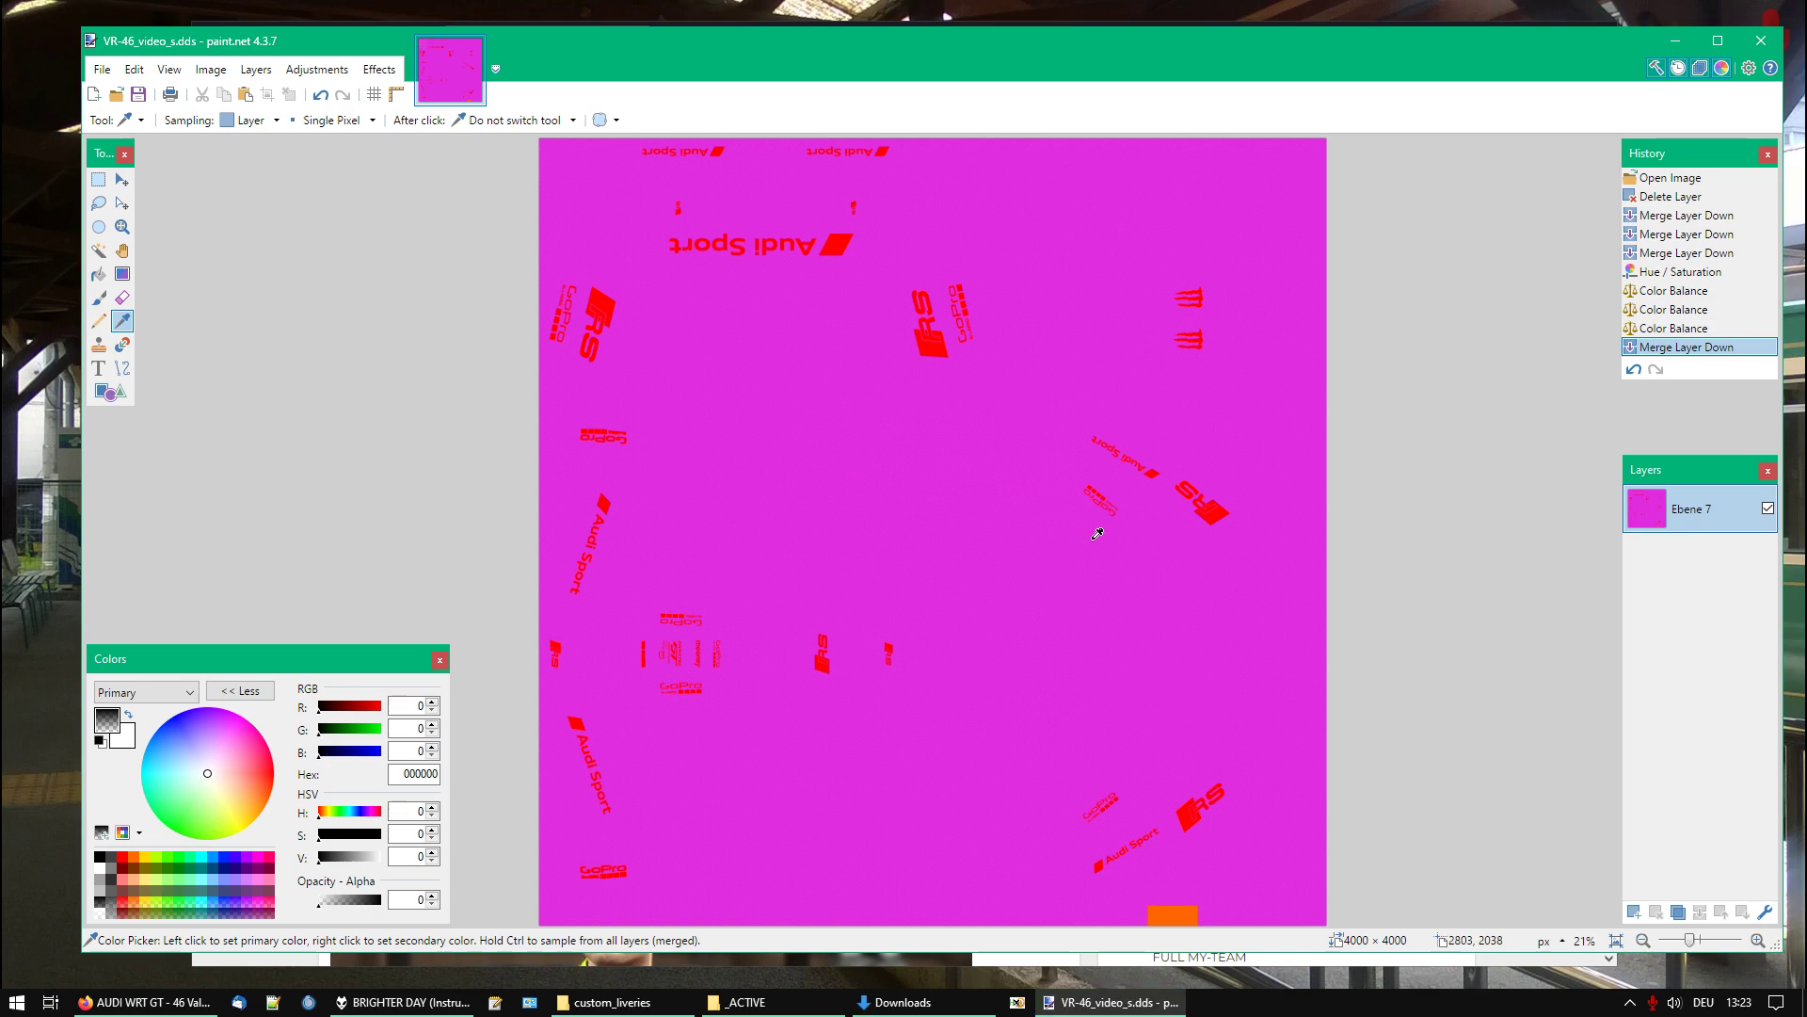
Close the image, minimize paint.net and open livery_myteam.erp from _ACTIVE in EEA
{"action": "key", "text": "ctrl+w"}
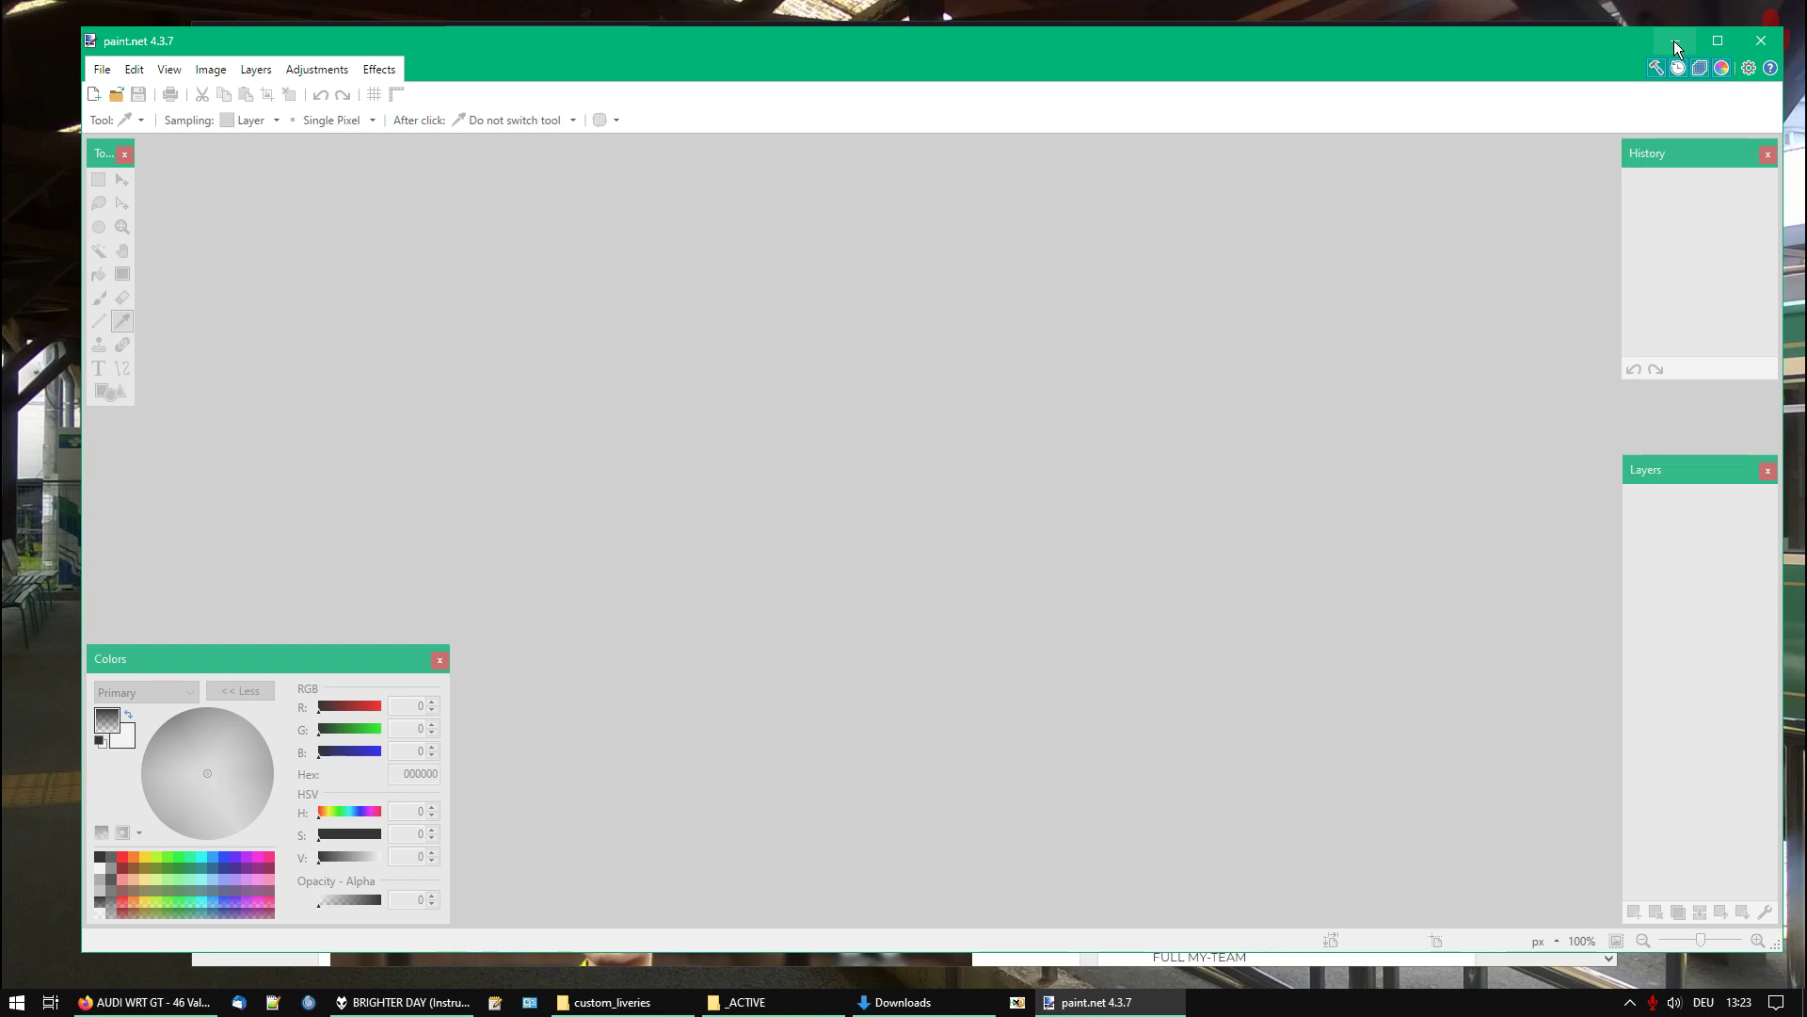
{"action": "left_click", "coordinate": [1676, 47]}
{"action": "left_click", "coordinate": [761, 1000]}
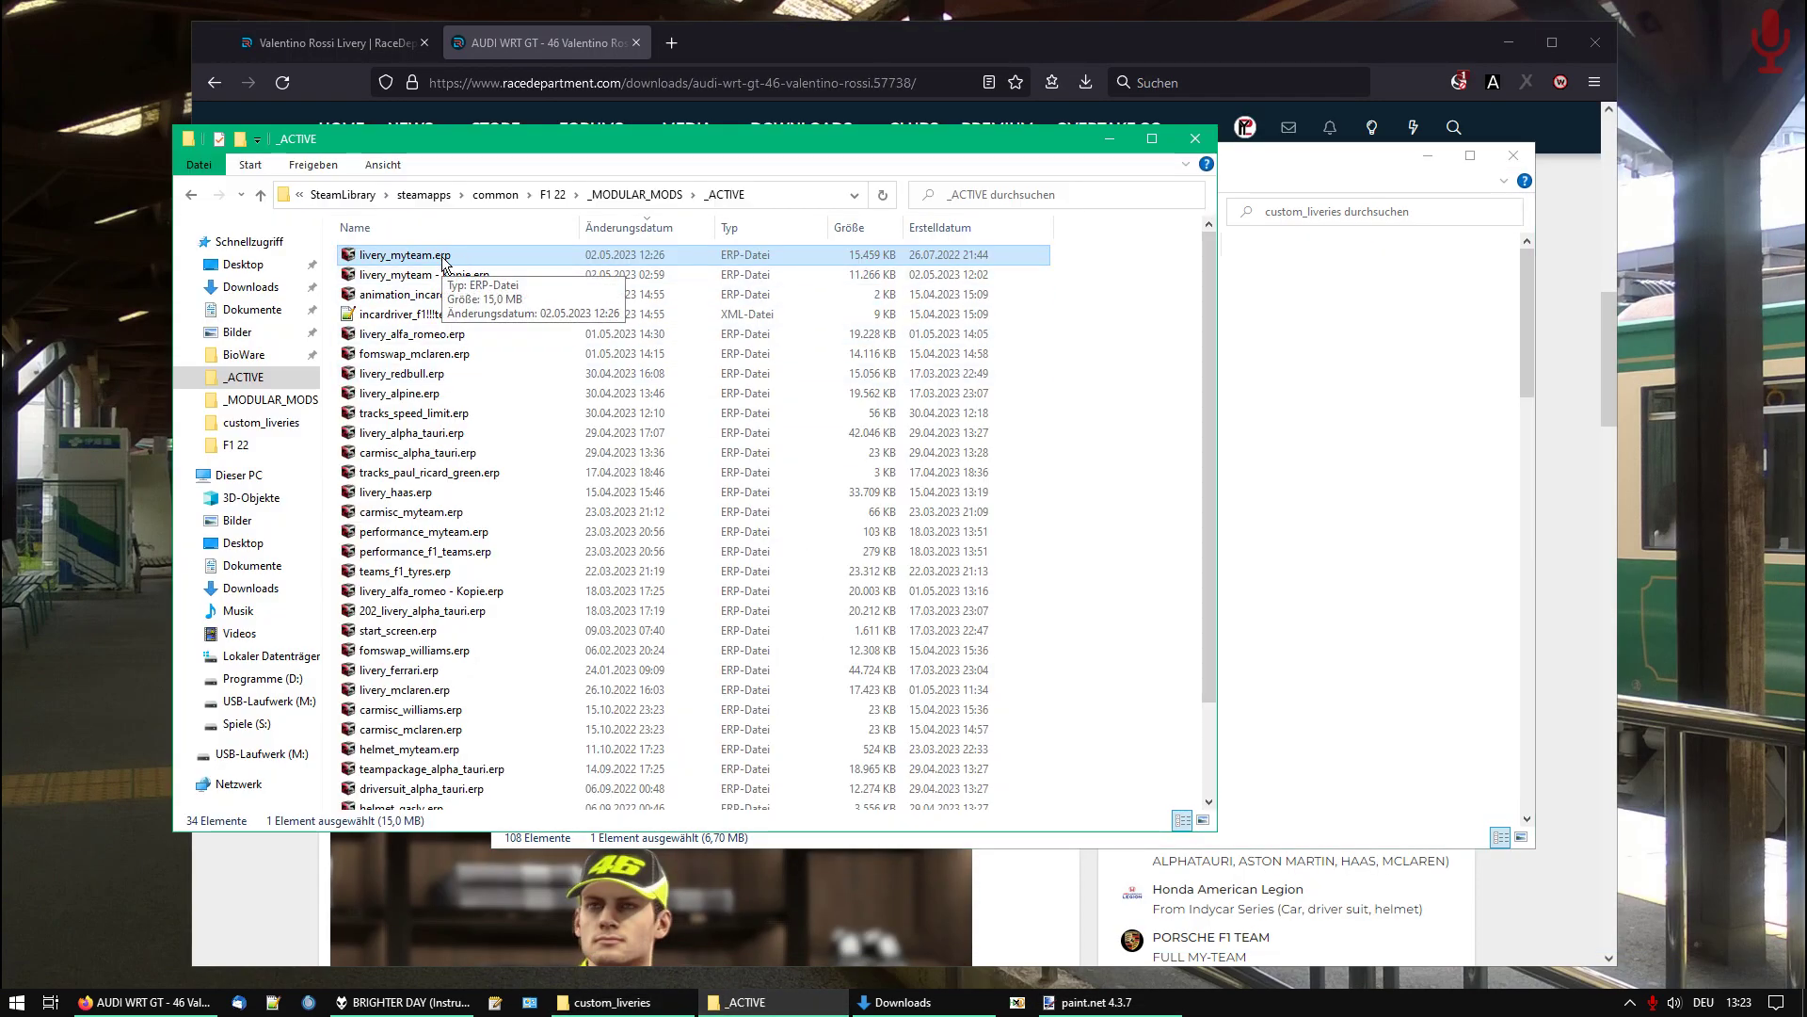
{"action": "double_click", "coordinate": [444, 261]}
{"action": "left_click_drag", "start_coordinate": [469, 150], "coordinate": [849, 182]}
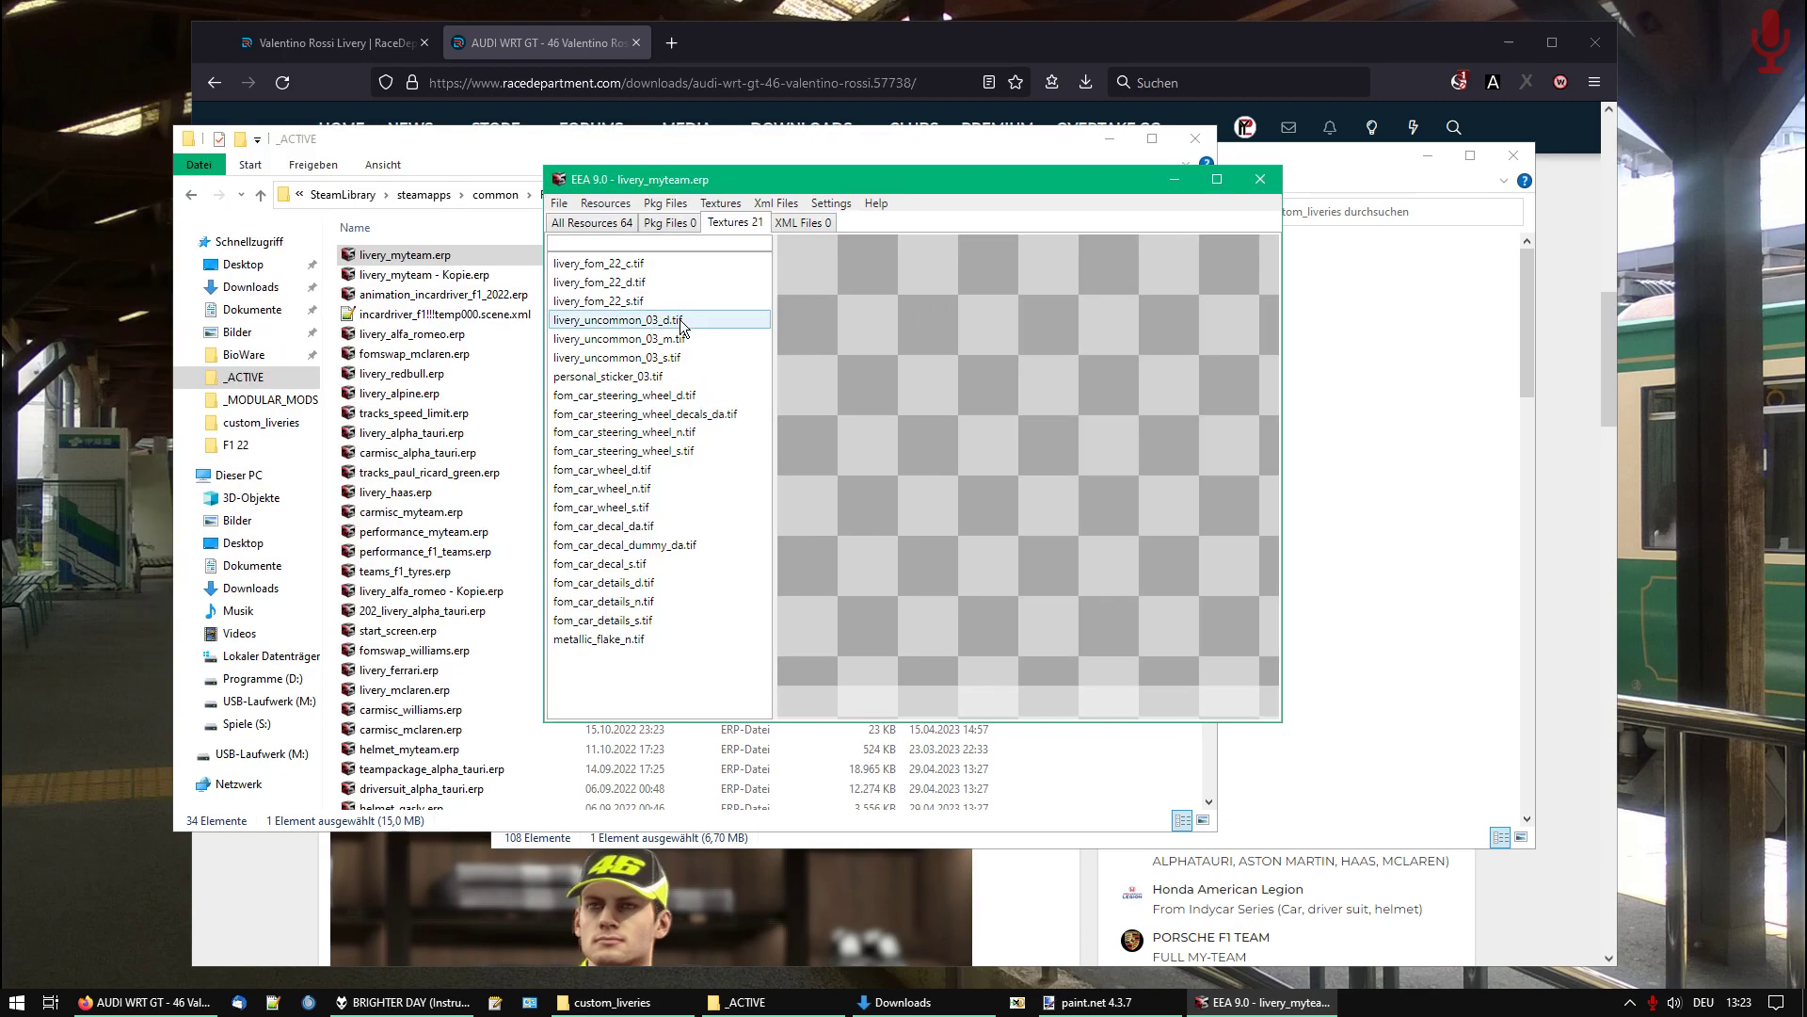
Replace the D texture with VR-46_video_d.dds from the custom_liveries folder
{"action": "left_click", "coordinate": [720, 204]}
{"action": "left_click", "coordinate": [739, 250]}
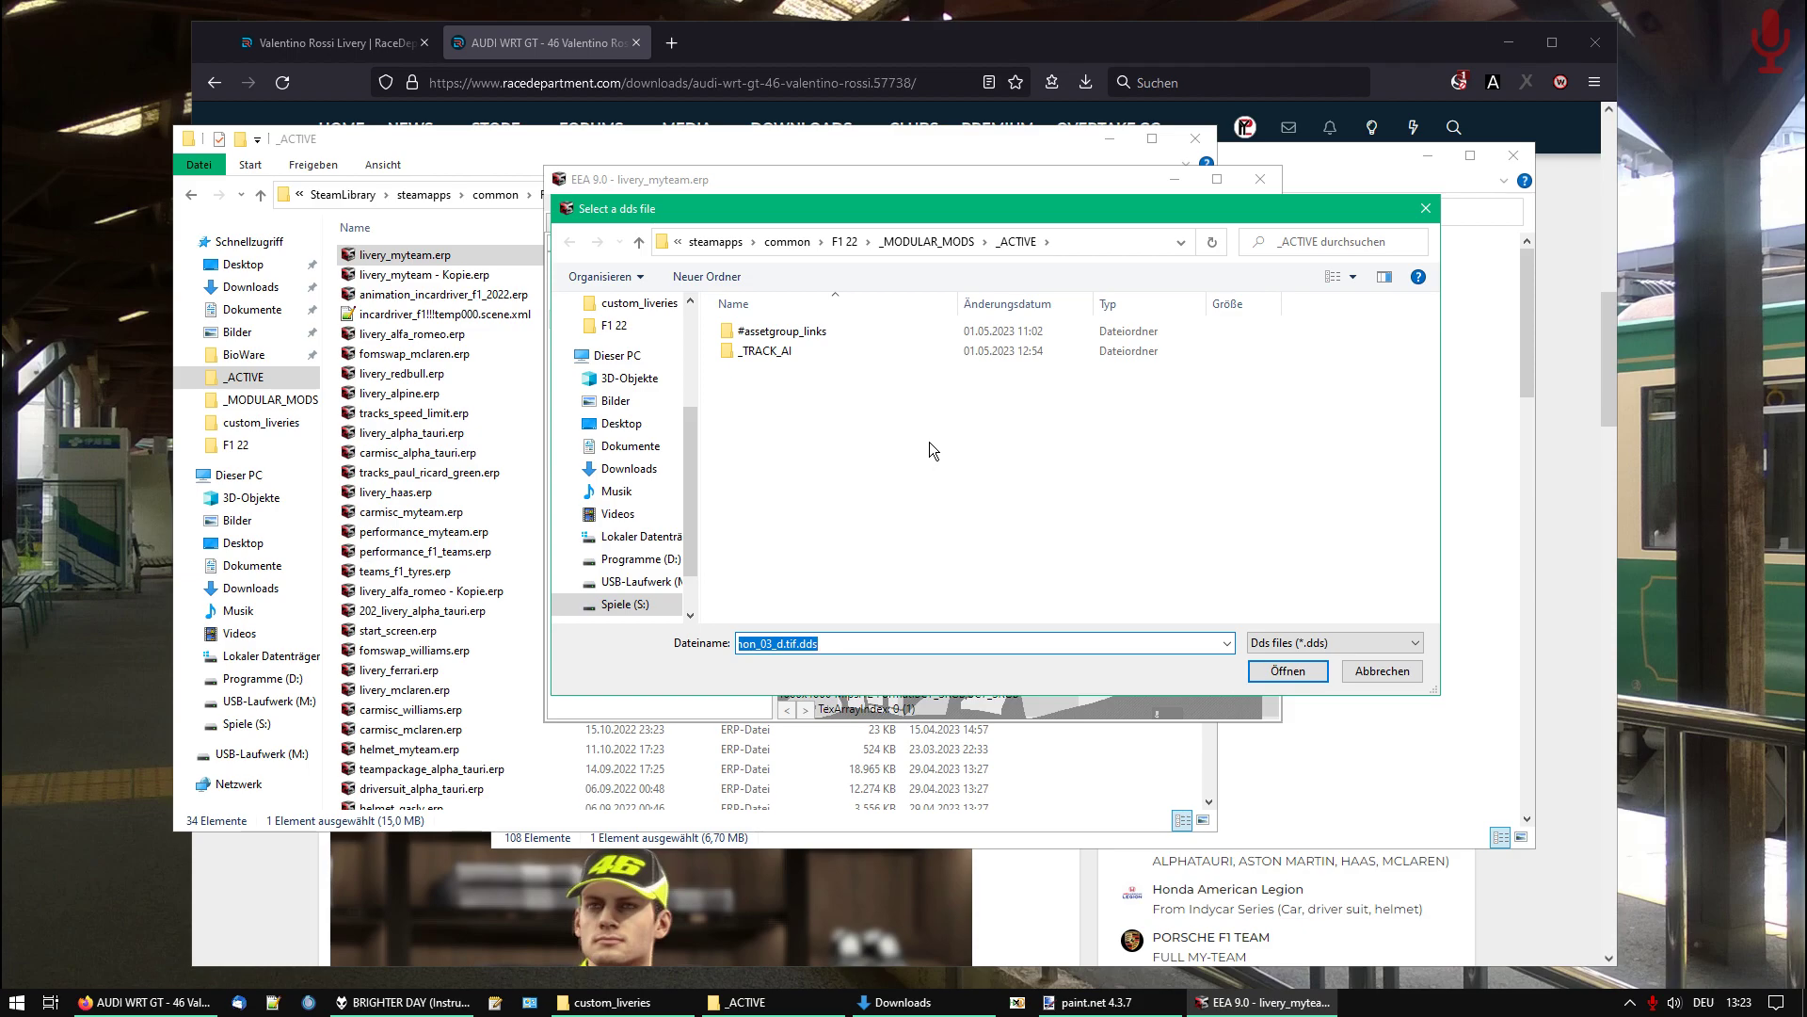
{"action": "left_click", "coordinate": [645, 1004]}
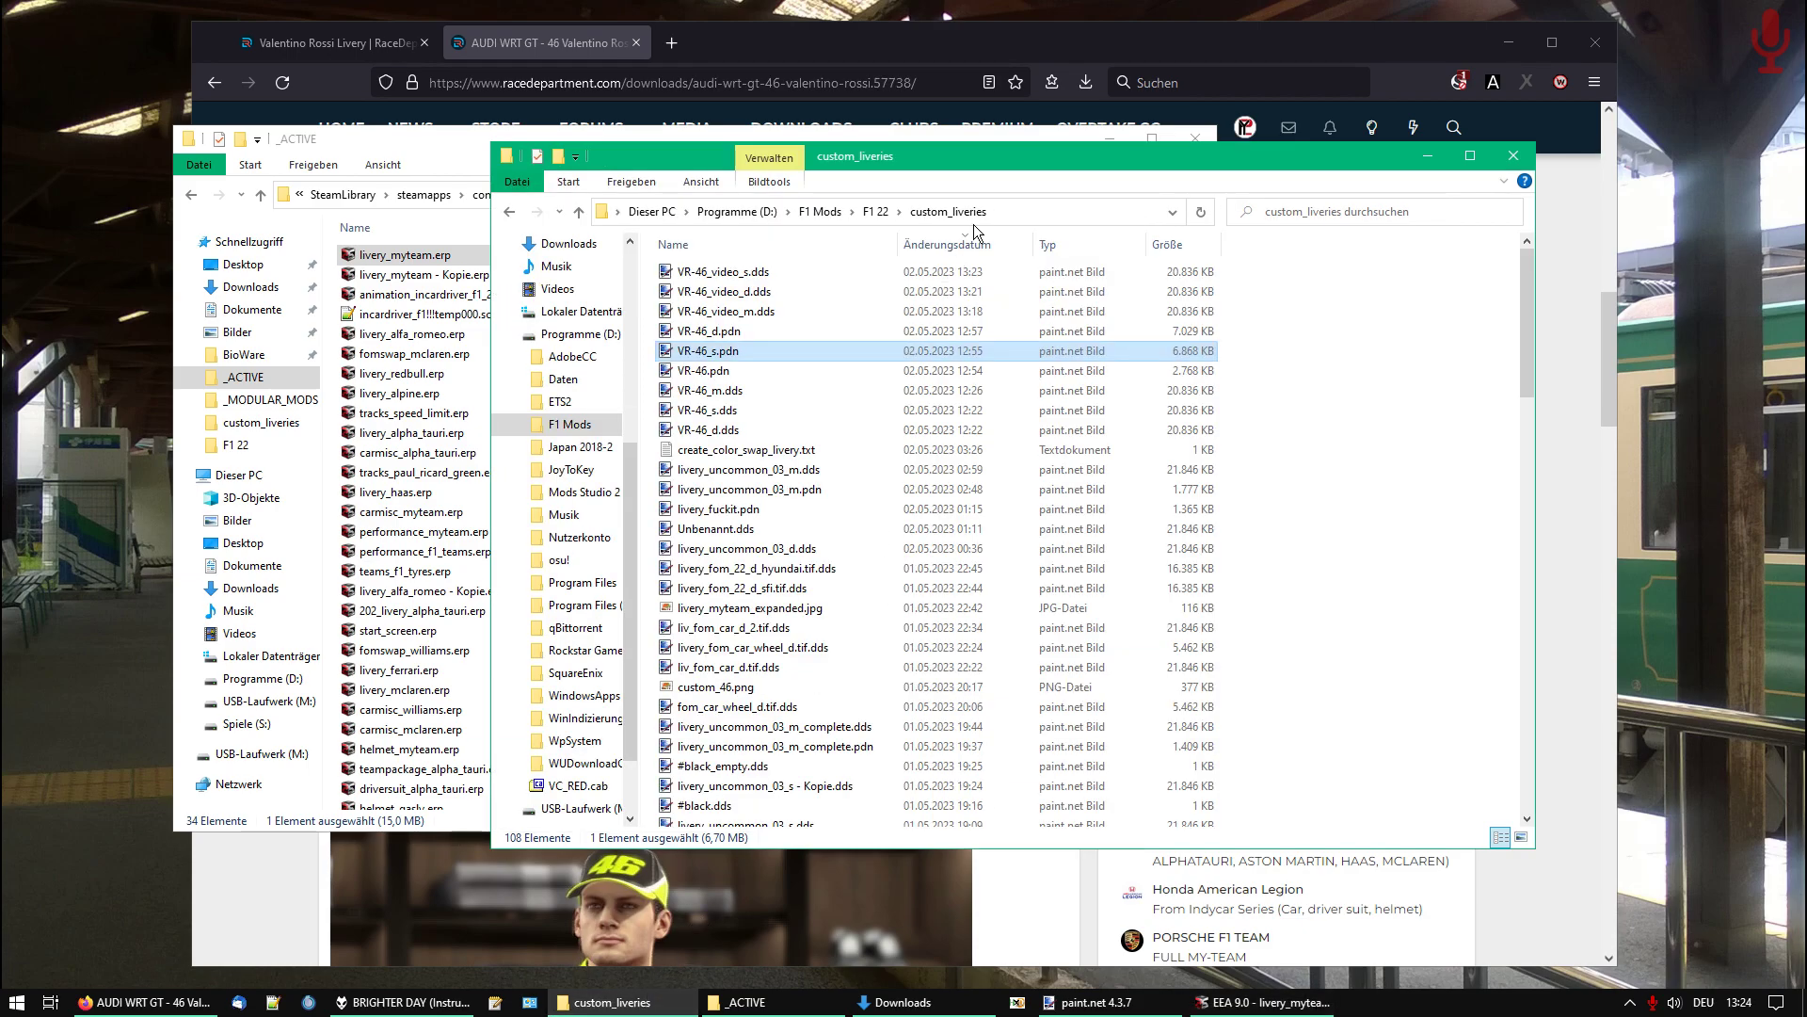
{"action": "left_click", "coordinate": [1002, 205]}
{"action": "key", "text": "ctrl+c"}
{"action": "left_click", "coordinate": [1431, 156]}
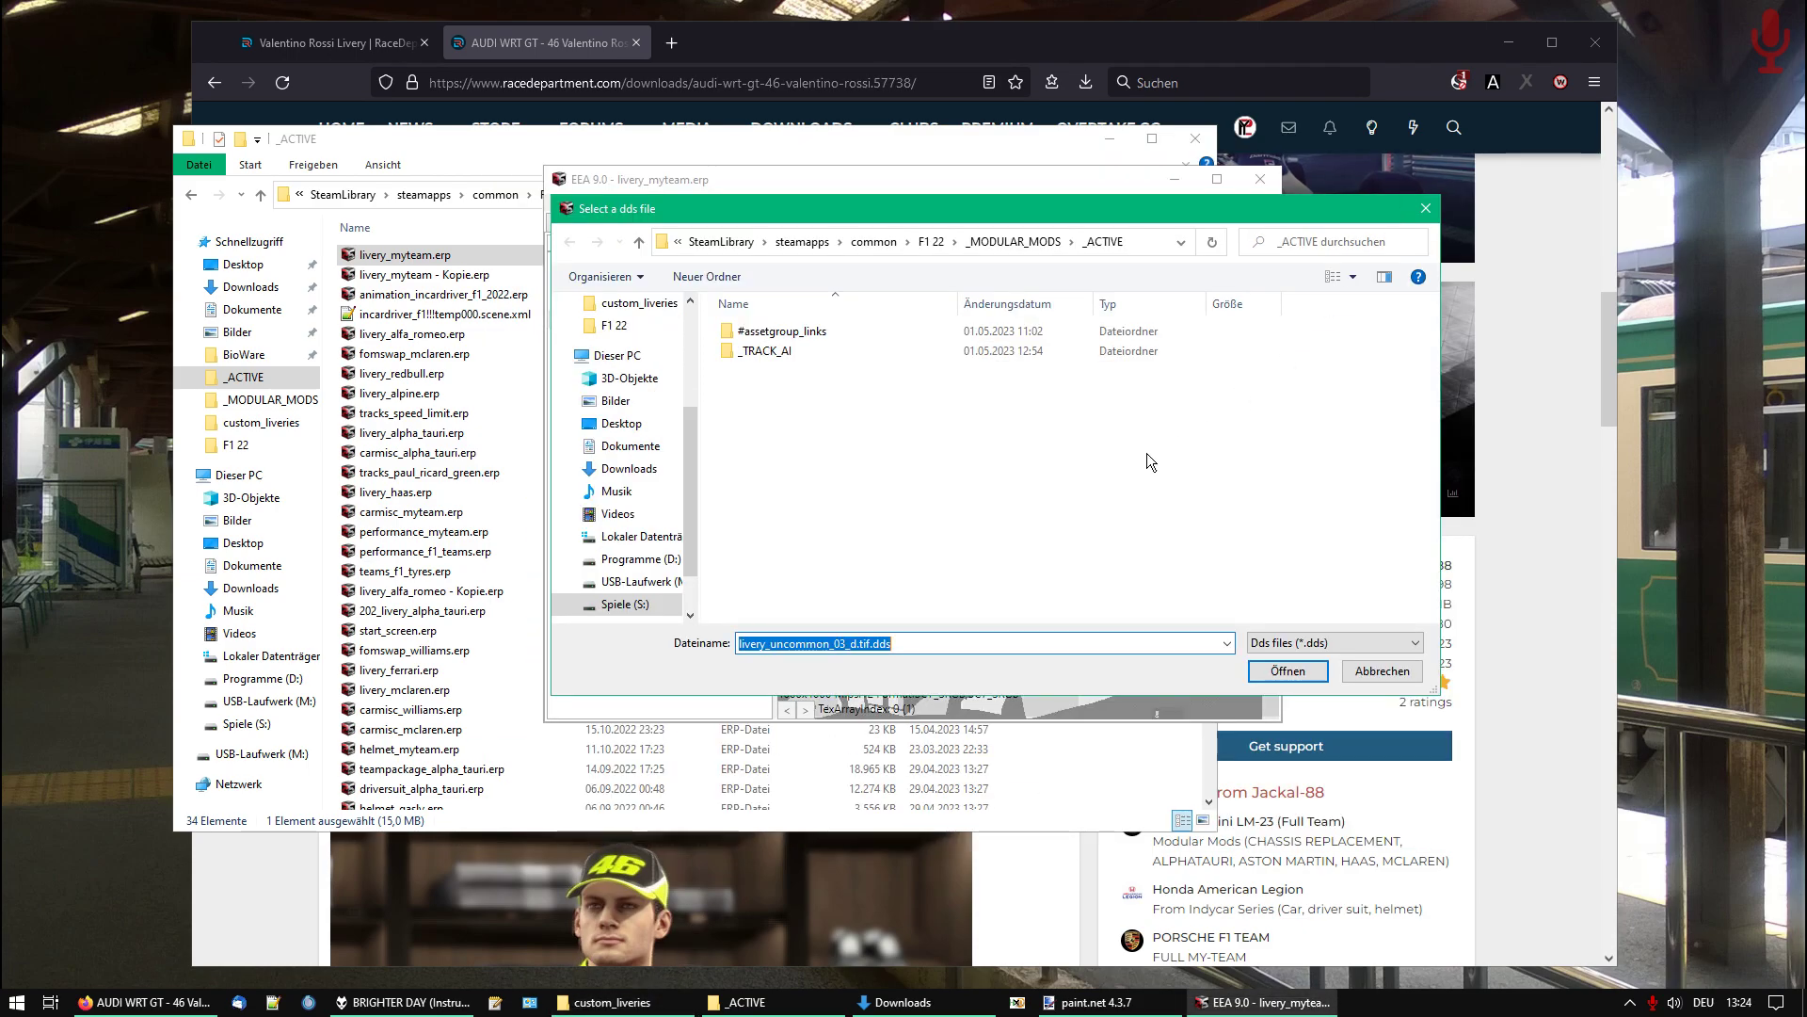
{"action": "key", "text": "ctrl+v"}
{"action": "key", "text": "Return"}
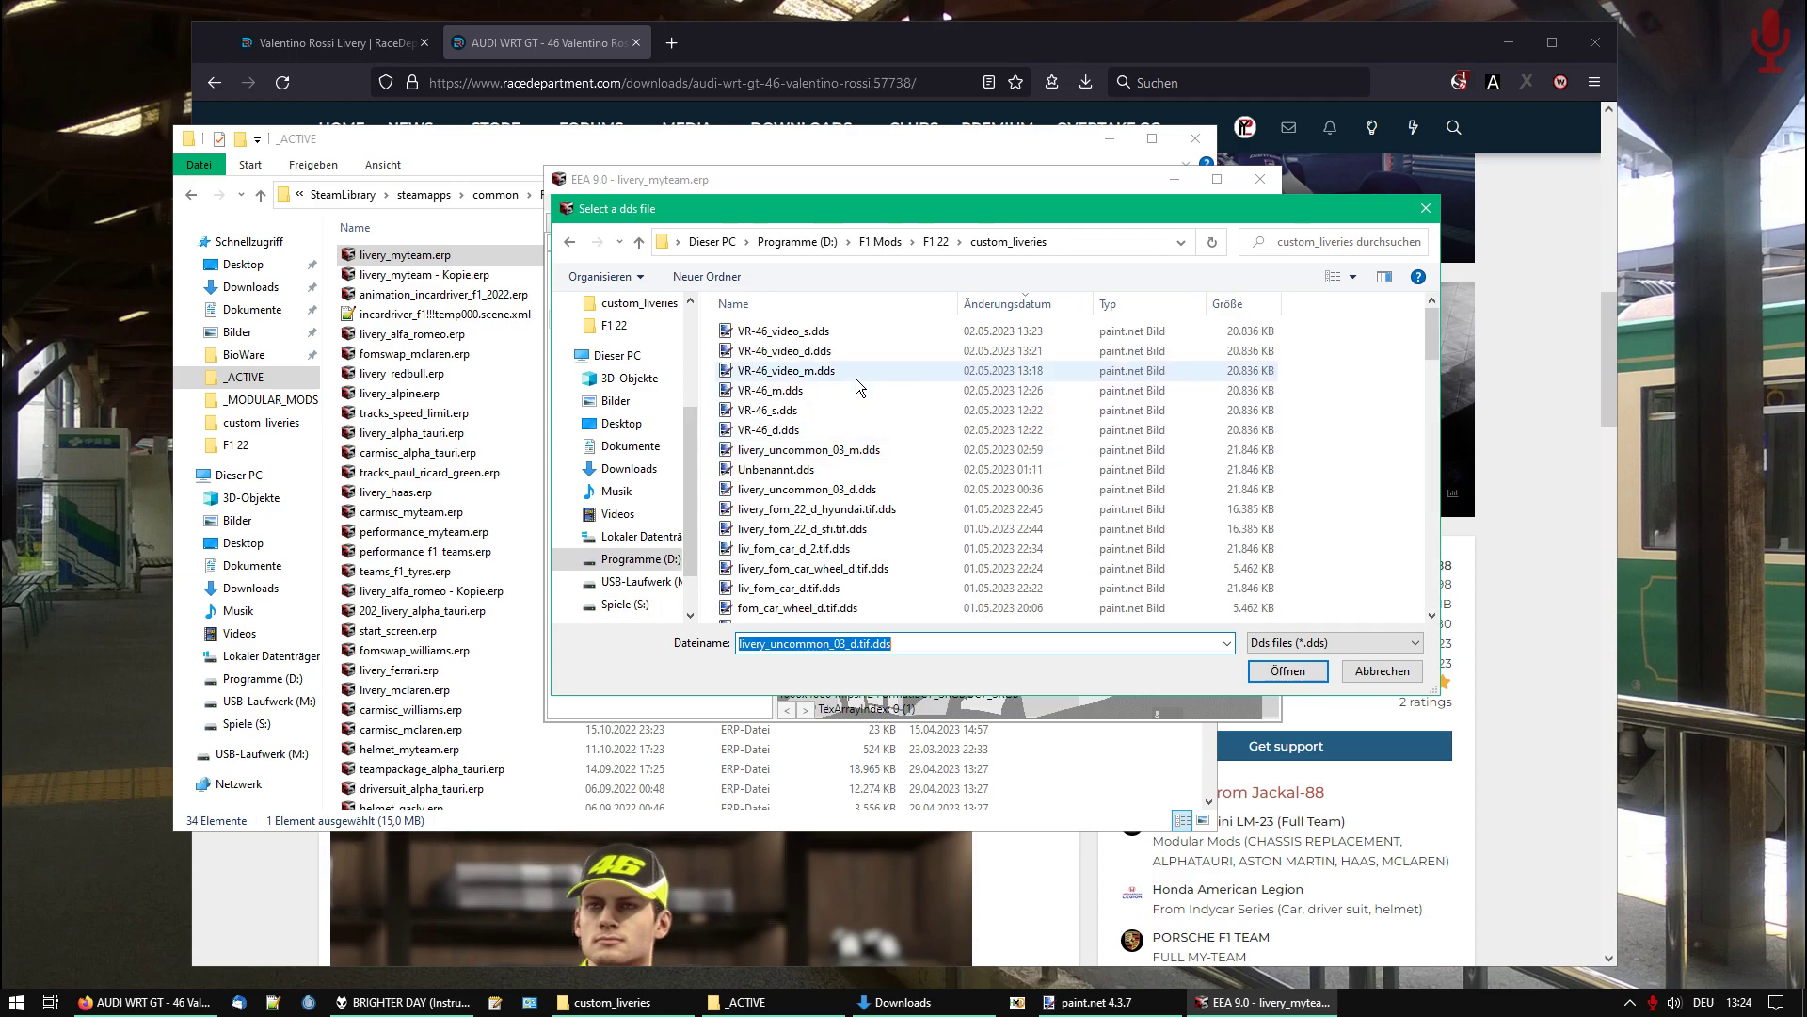
{"action": "double_click", "coordinate": [832, 354]}
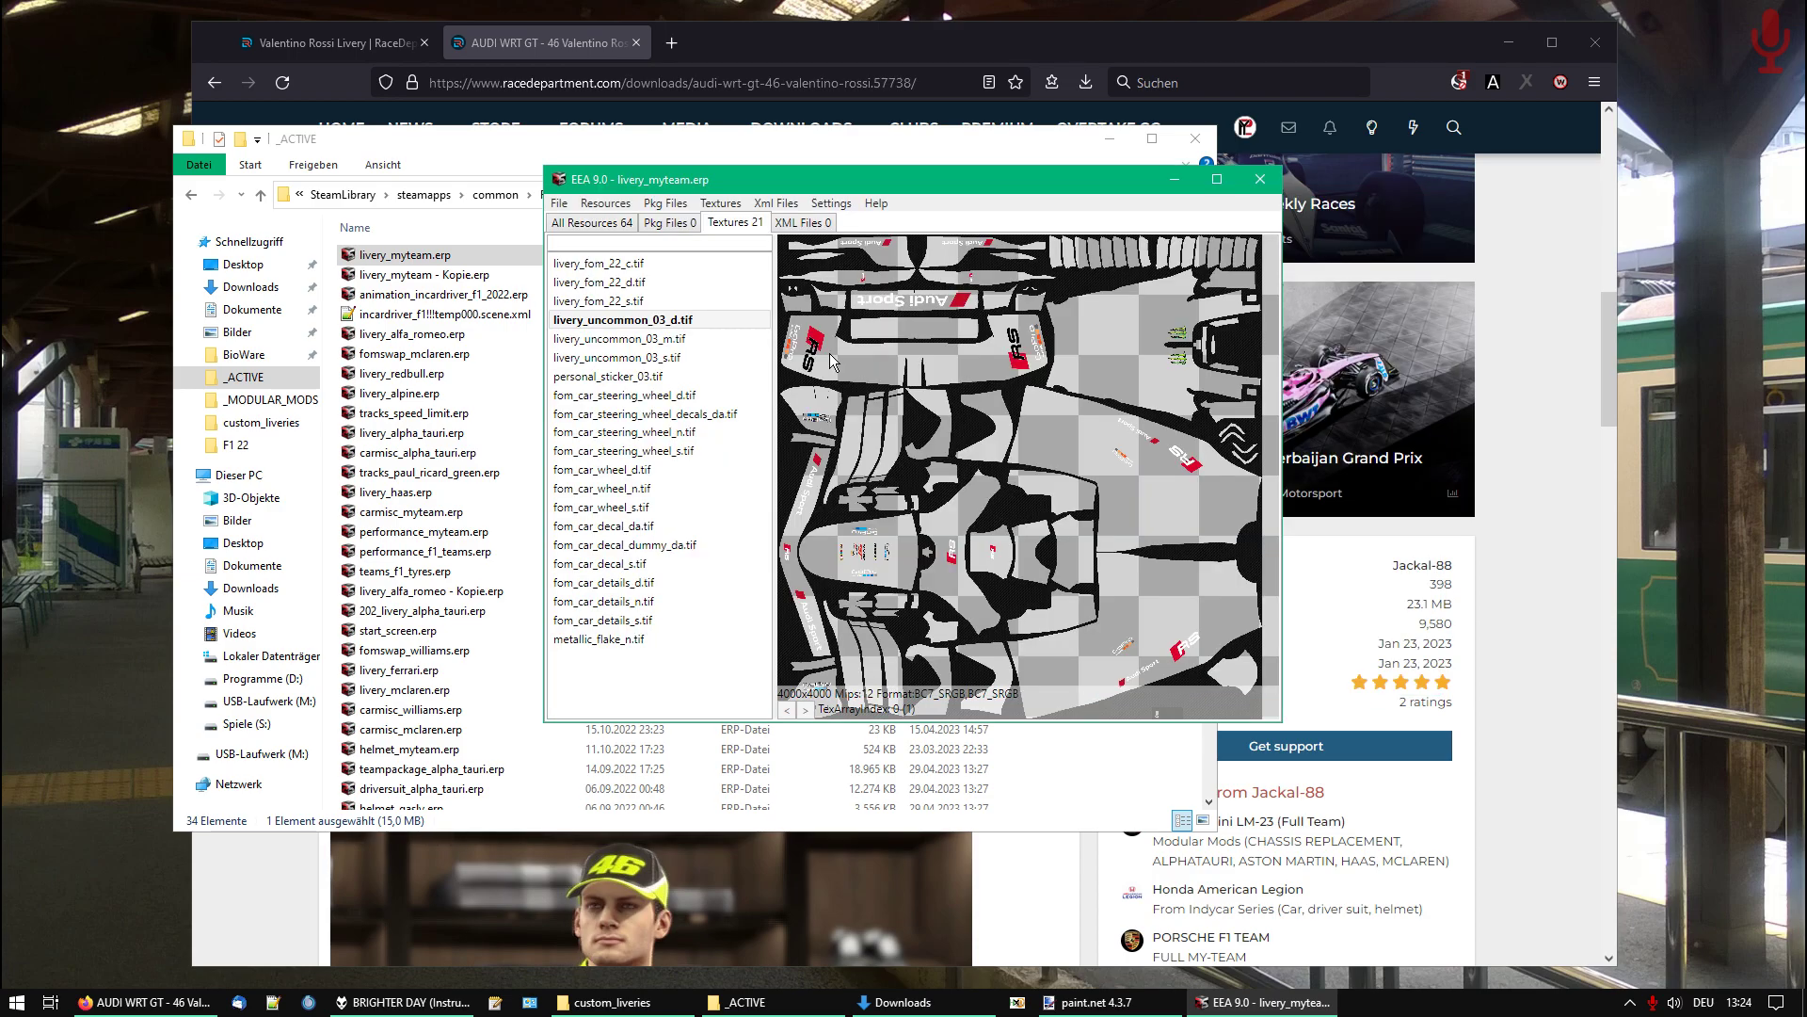
Replace the M texture with the new M DDS file
{"action": "left_click", "coordinate": [723, 202]}
{"action": "left_click", "coordinate": [744, 249]}
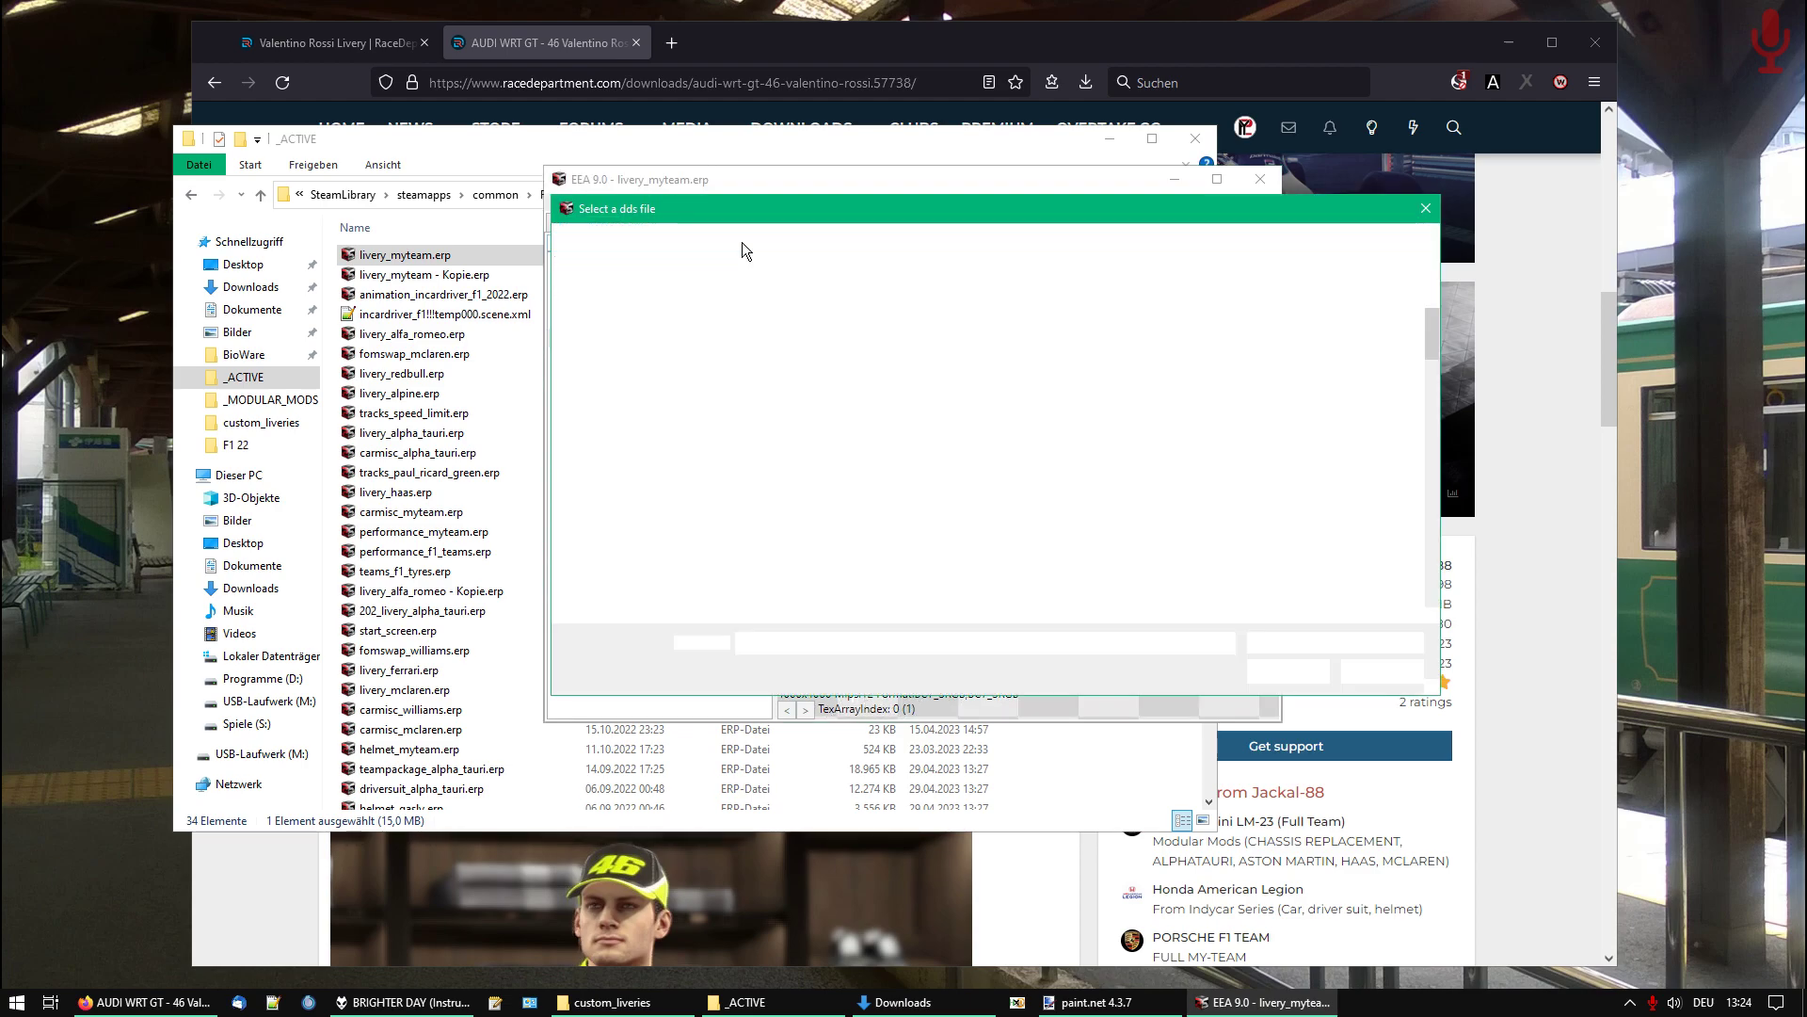
{"action": "left_click", "coordinate": [831, 377]}
{"action": "double_click", "coordinate": [831, 376]}
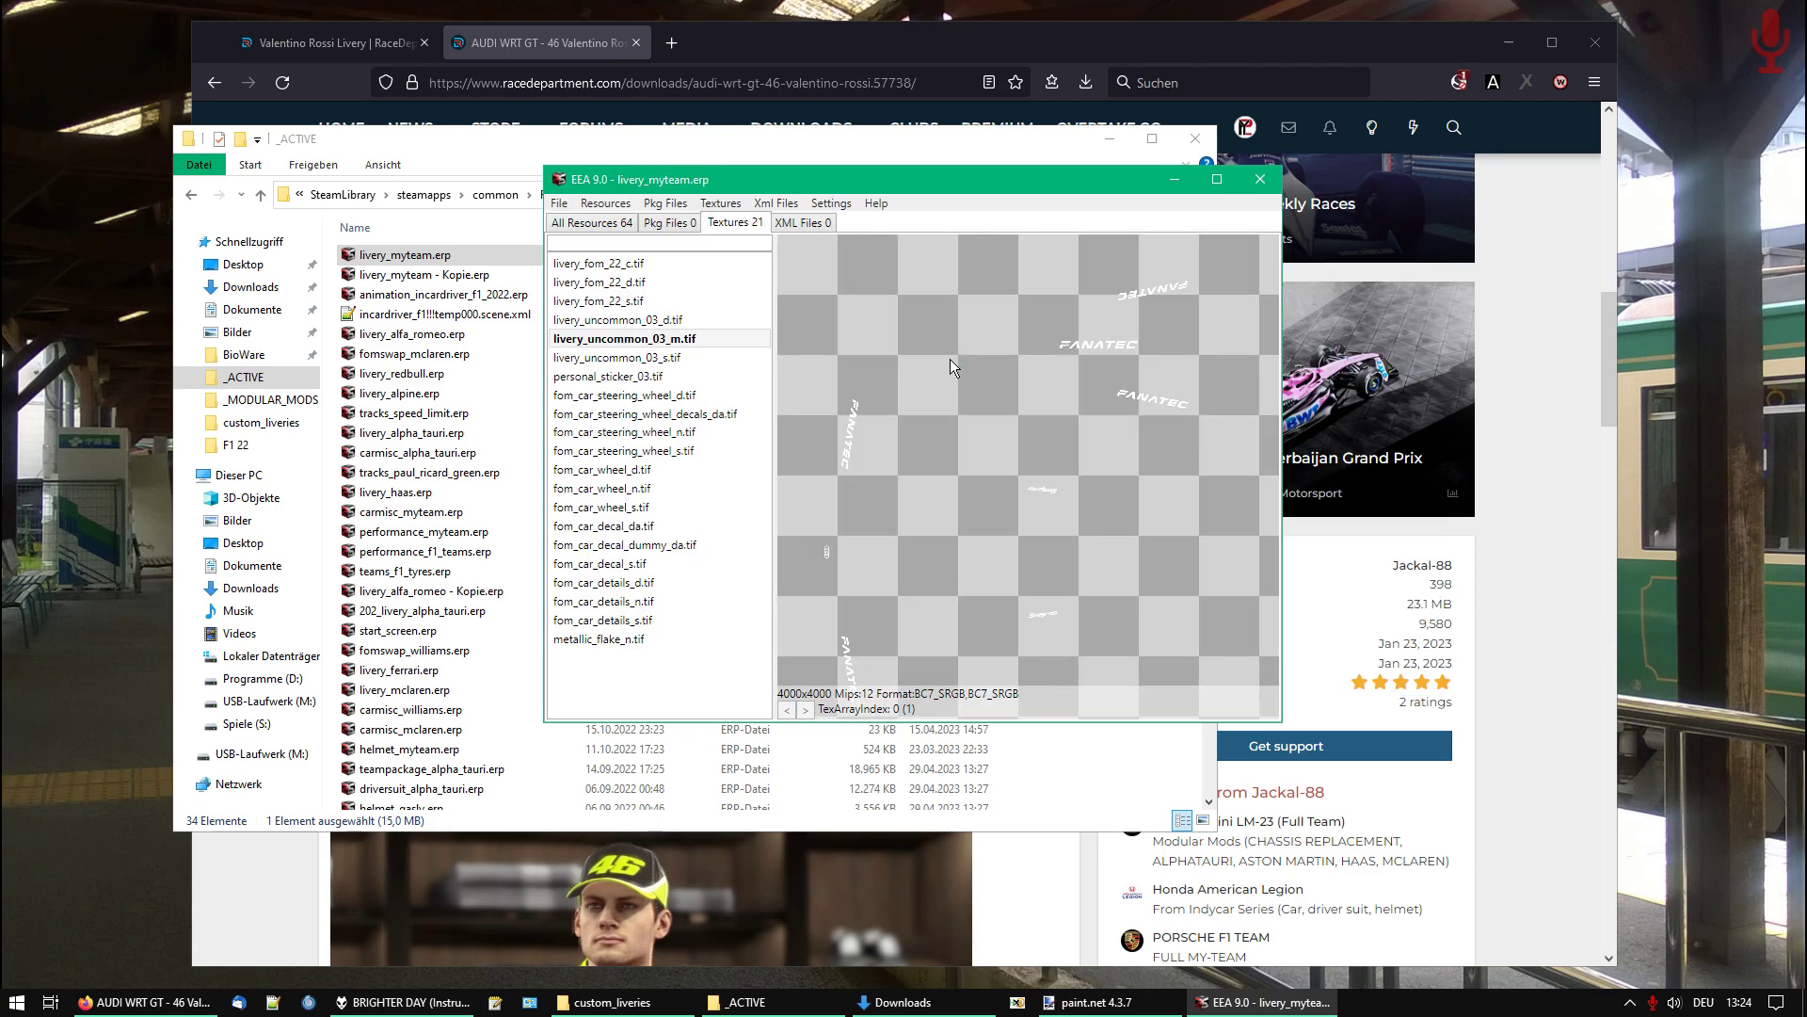
Replace the S texture with VR-46_video_s.dds and save over livery_myteam.erp
{"action": "key", "text": "Down"}
{"action": "left_click", "coordinate": [722, 203]}
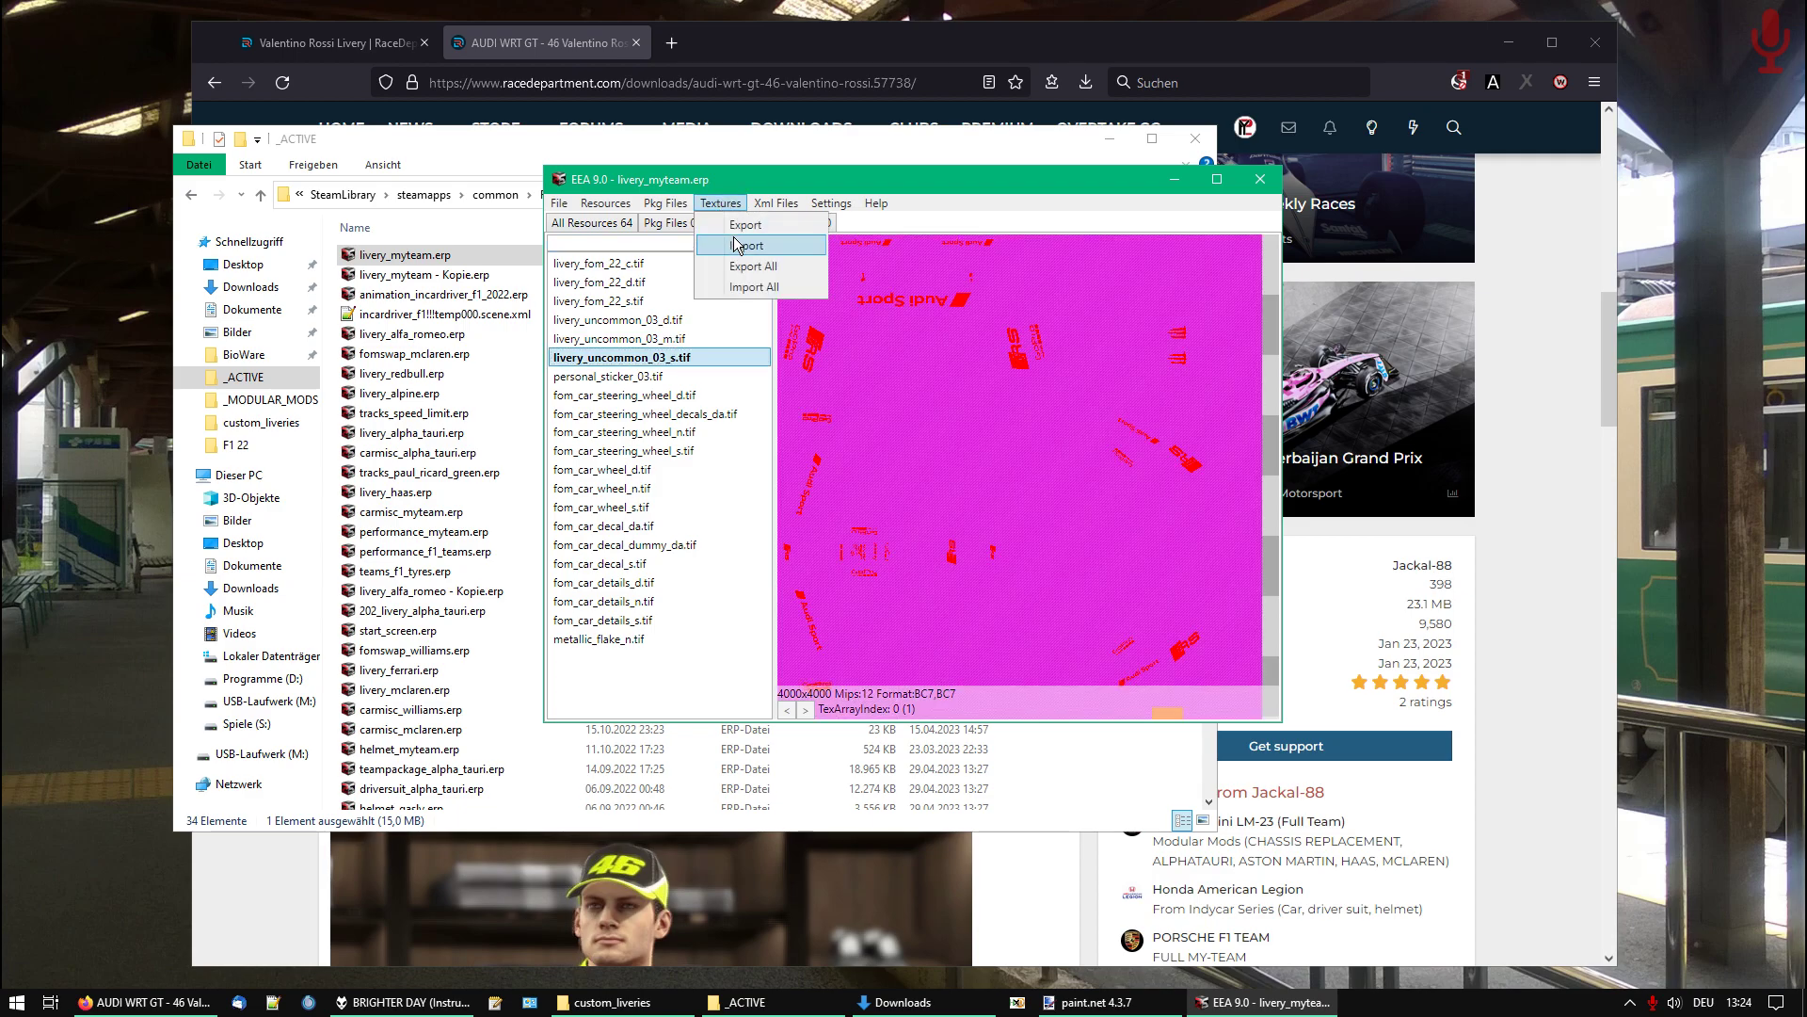
{"action": "left_click", "coordinate": [737, 246]}
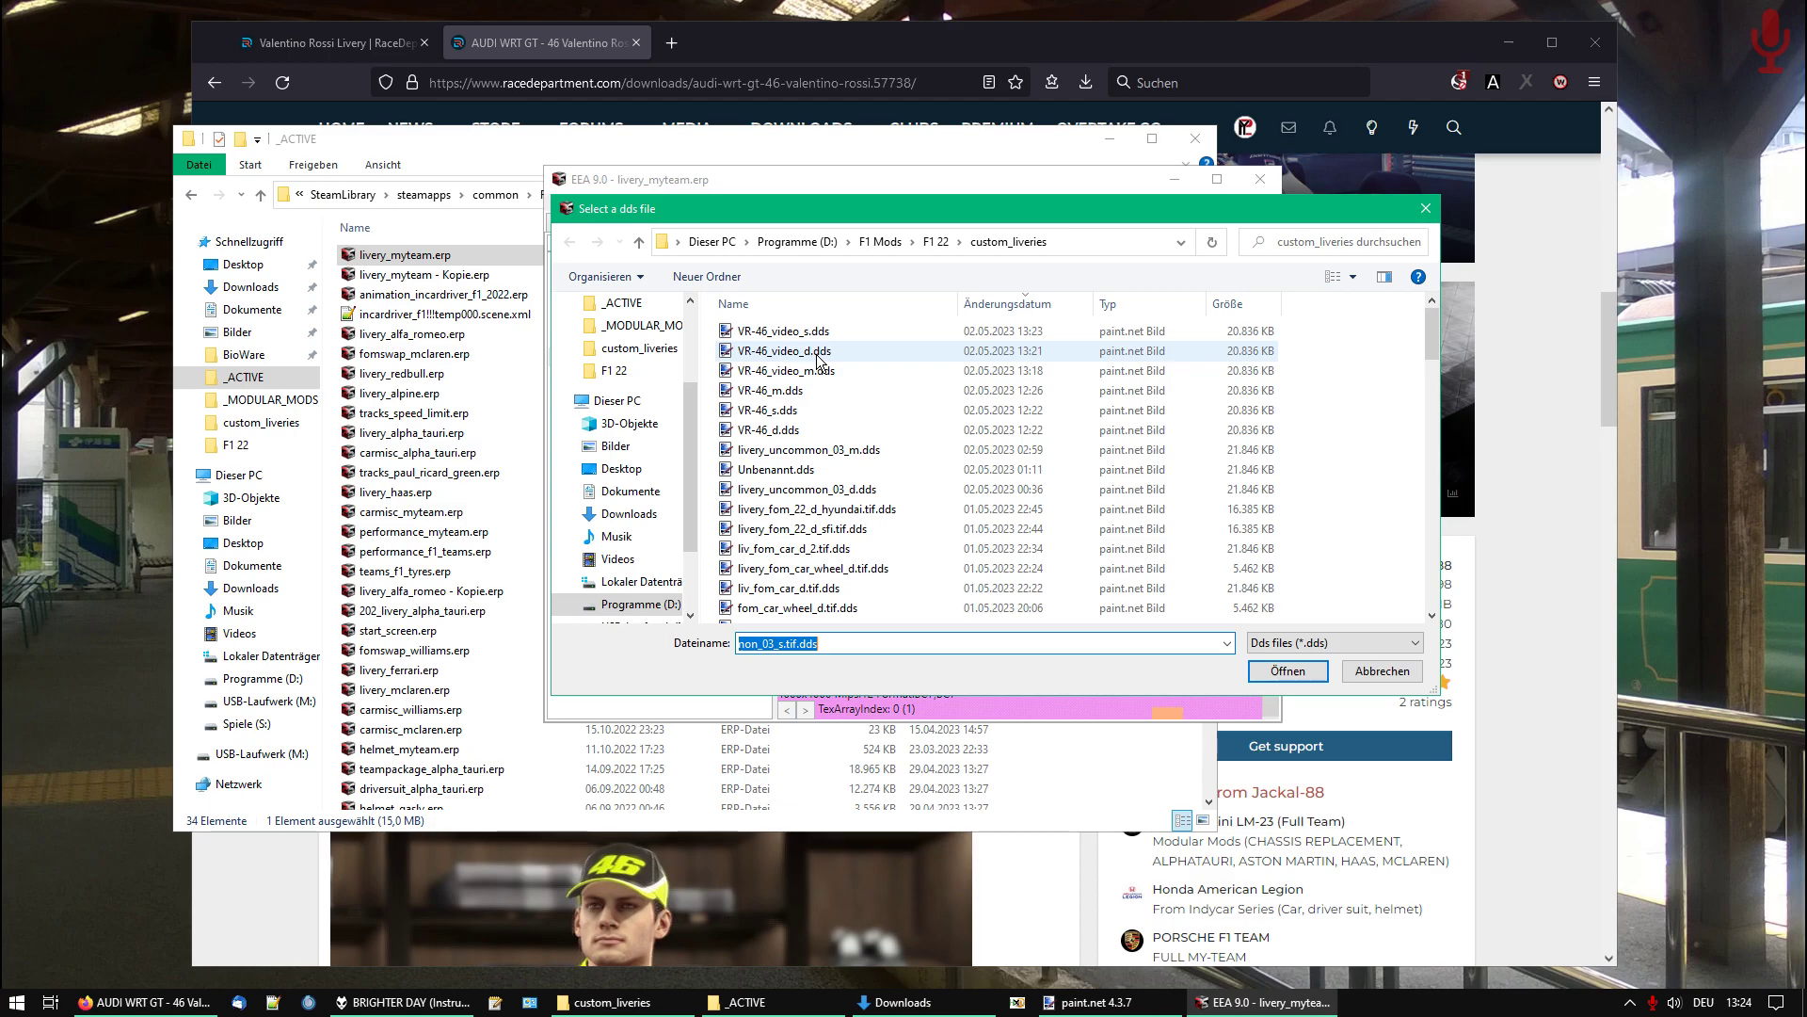
{"action": "double_click", "coordinate": [1036, 331]}
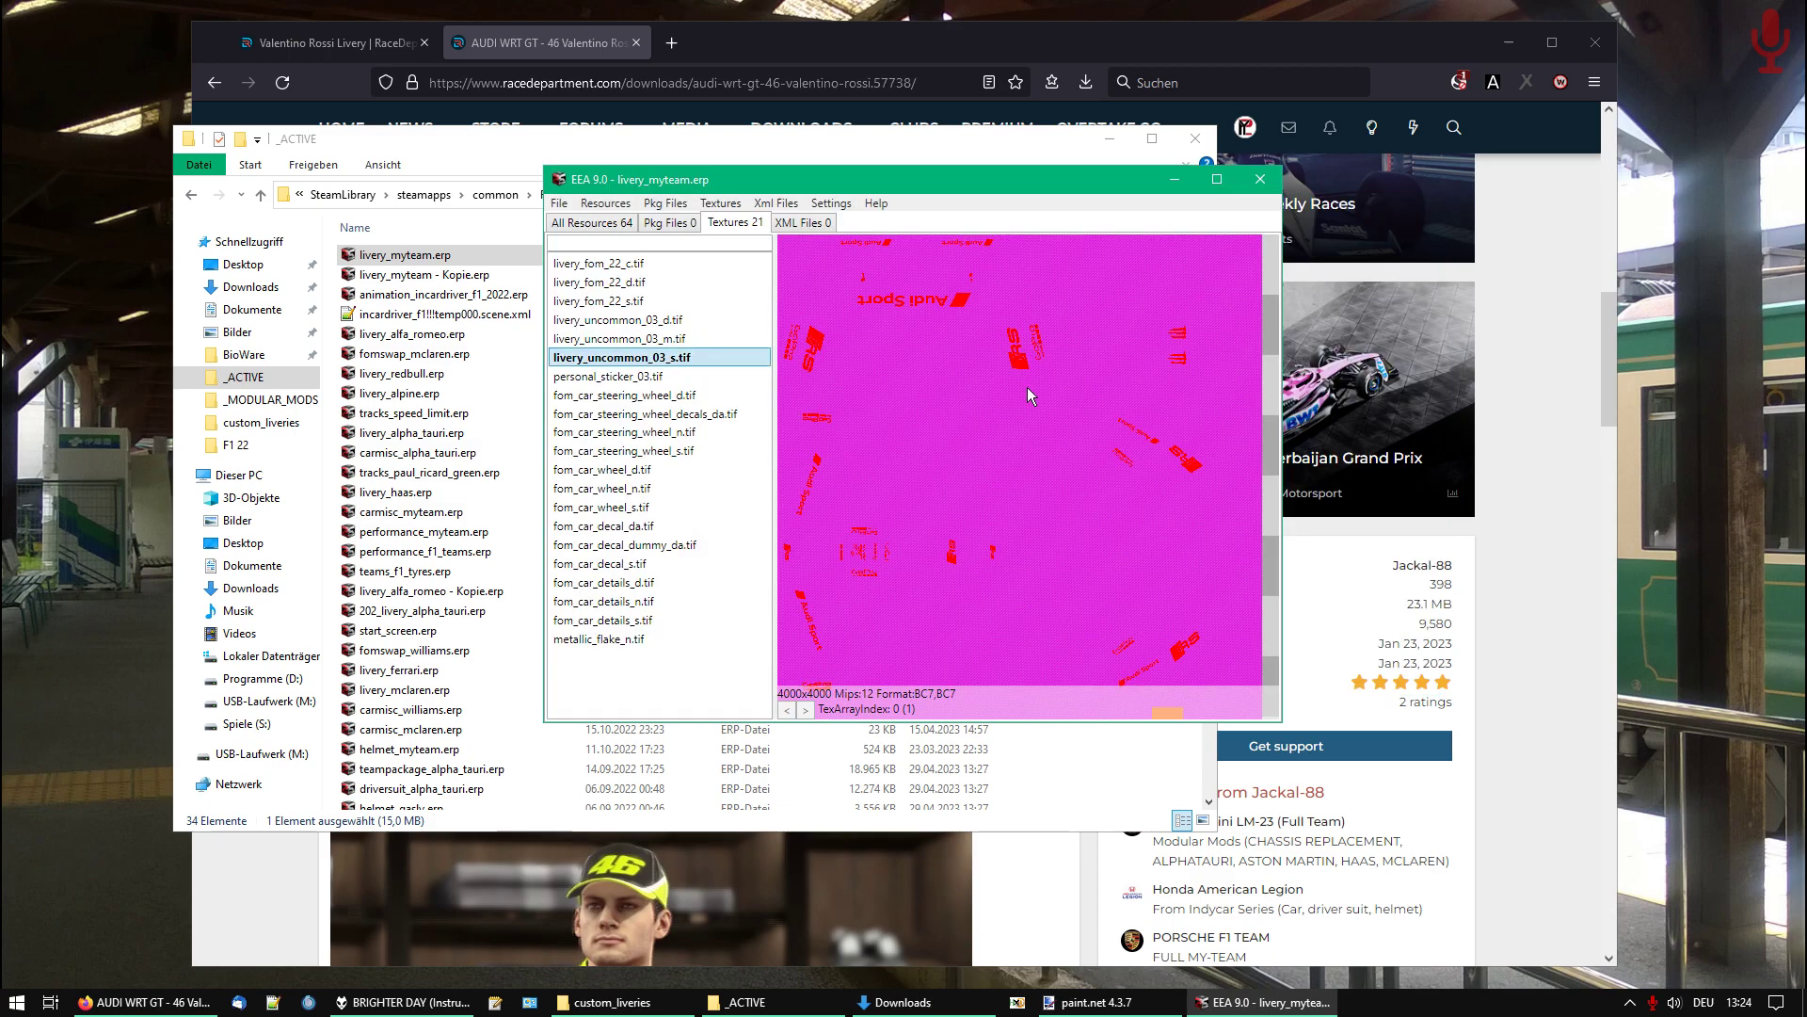
{"action": "key", "text": "ctrl+s"}
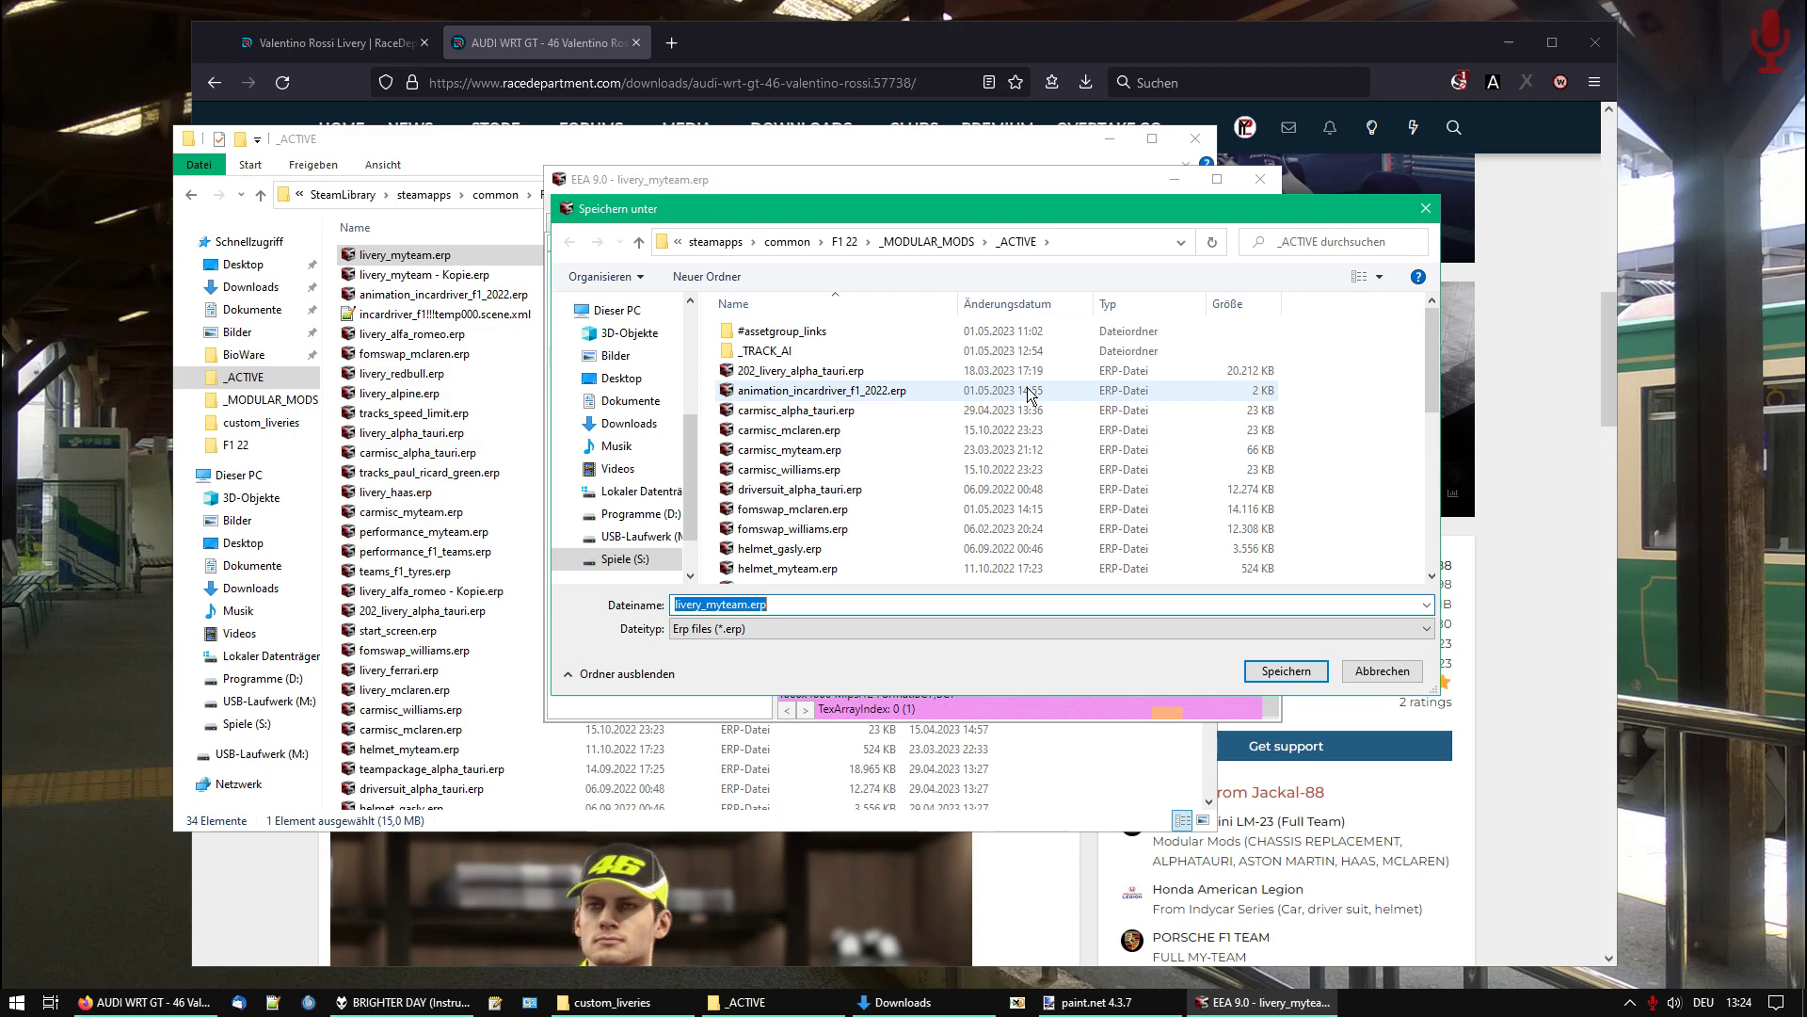
{"action": "key", "text": "Return"}
{"action": "key", "text": "Return"}
Close the ERP editor and start F1 22 from the Steam tray icon's quick-launch list
{"action": "left_click", "coordinate": [1260, 179]}
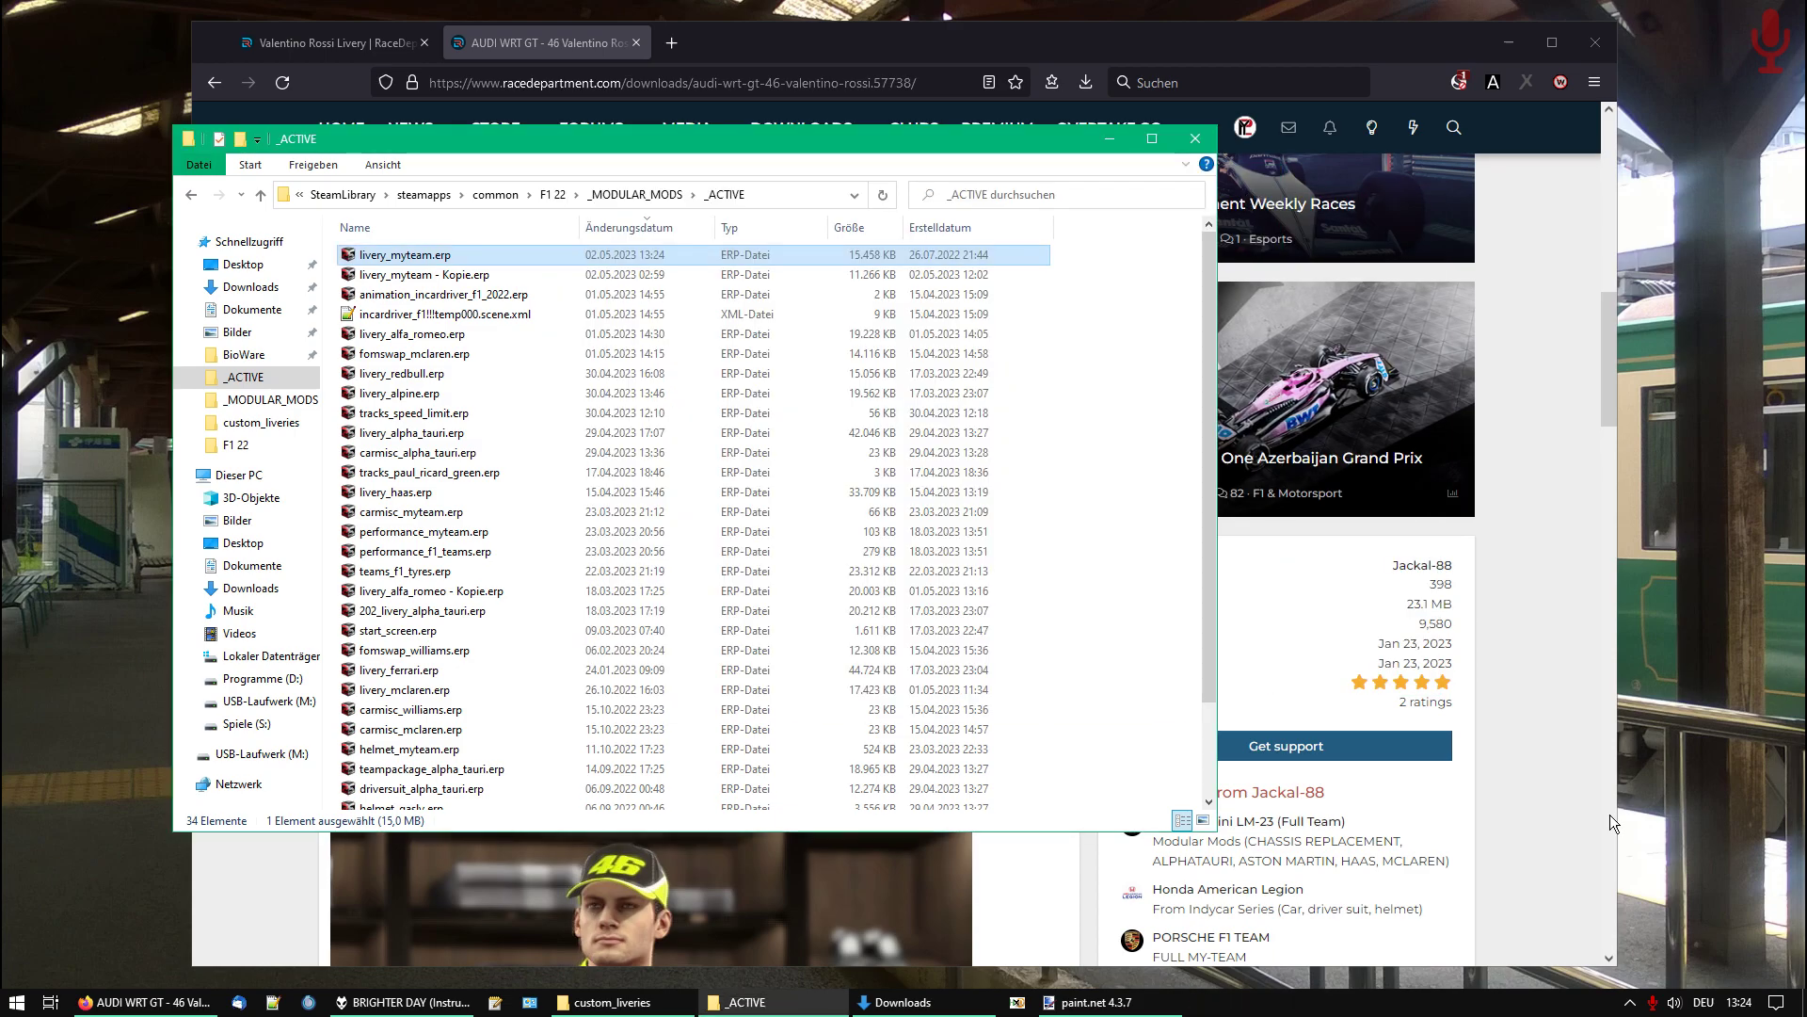
{"action": "left_click", "coordinate": [1630, 1001]}
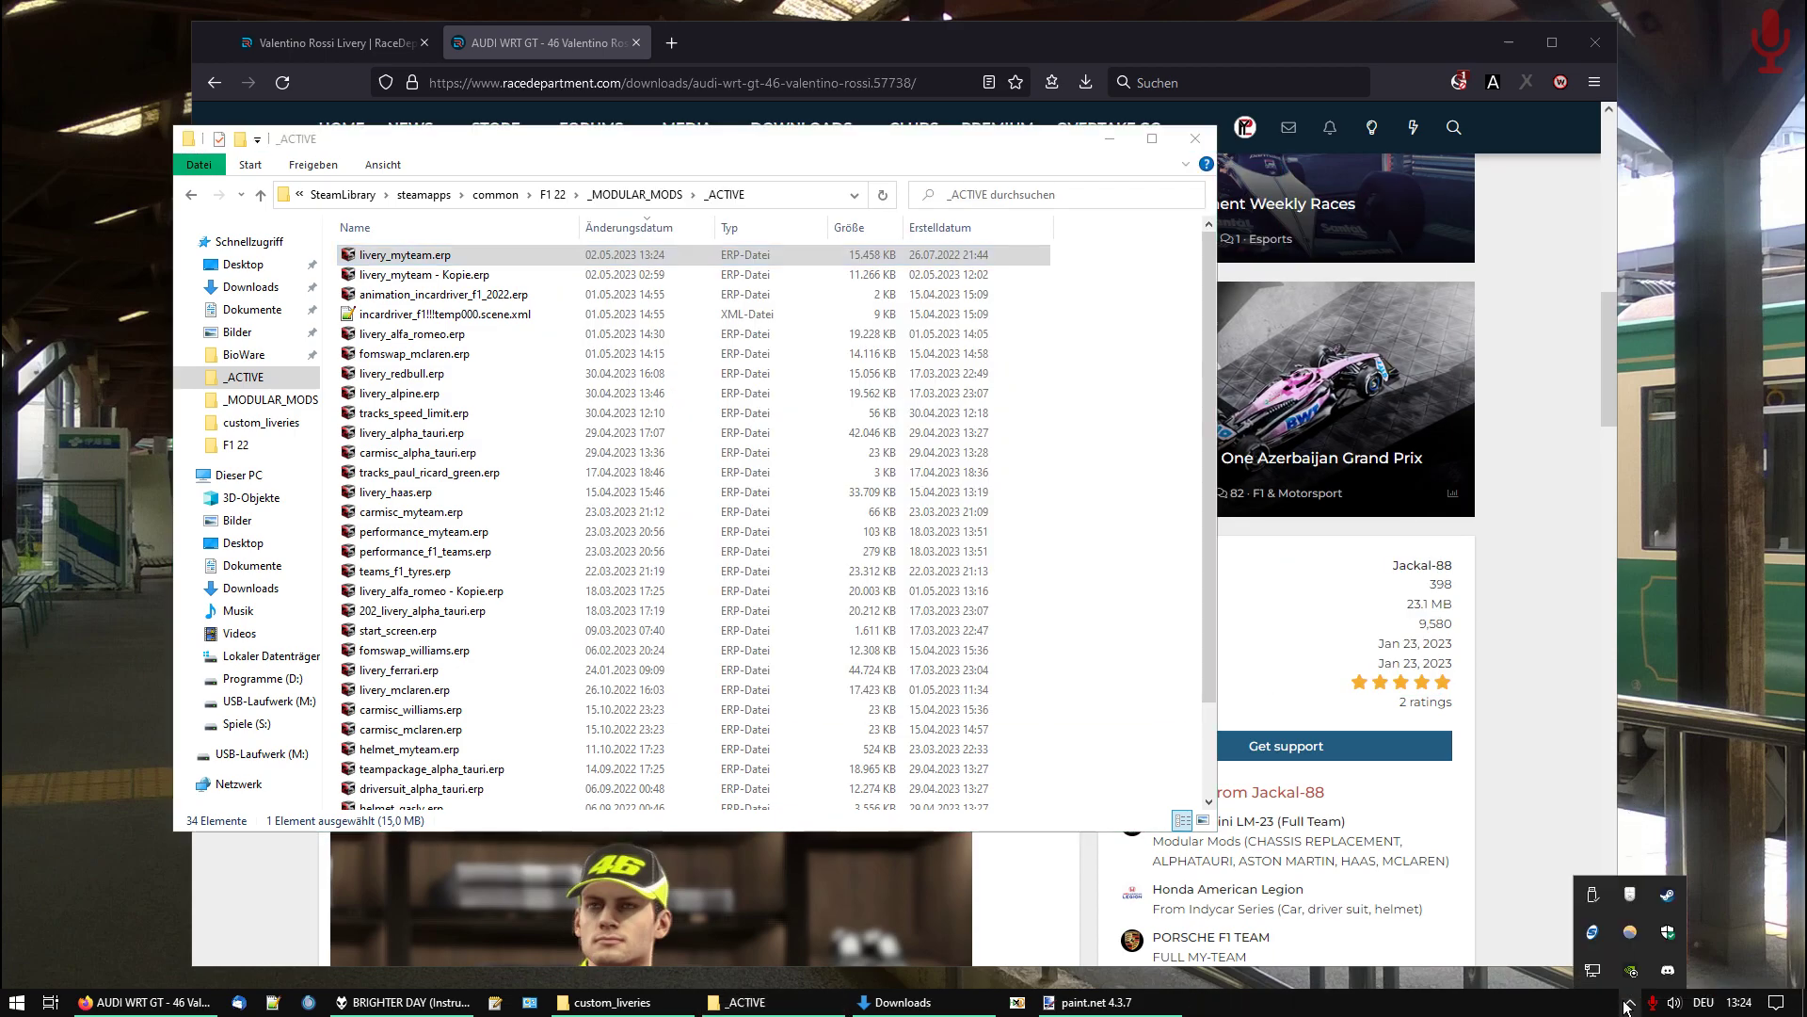
{"action": "right_click", "coordinate": [1668, 904]}
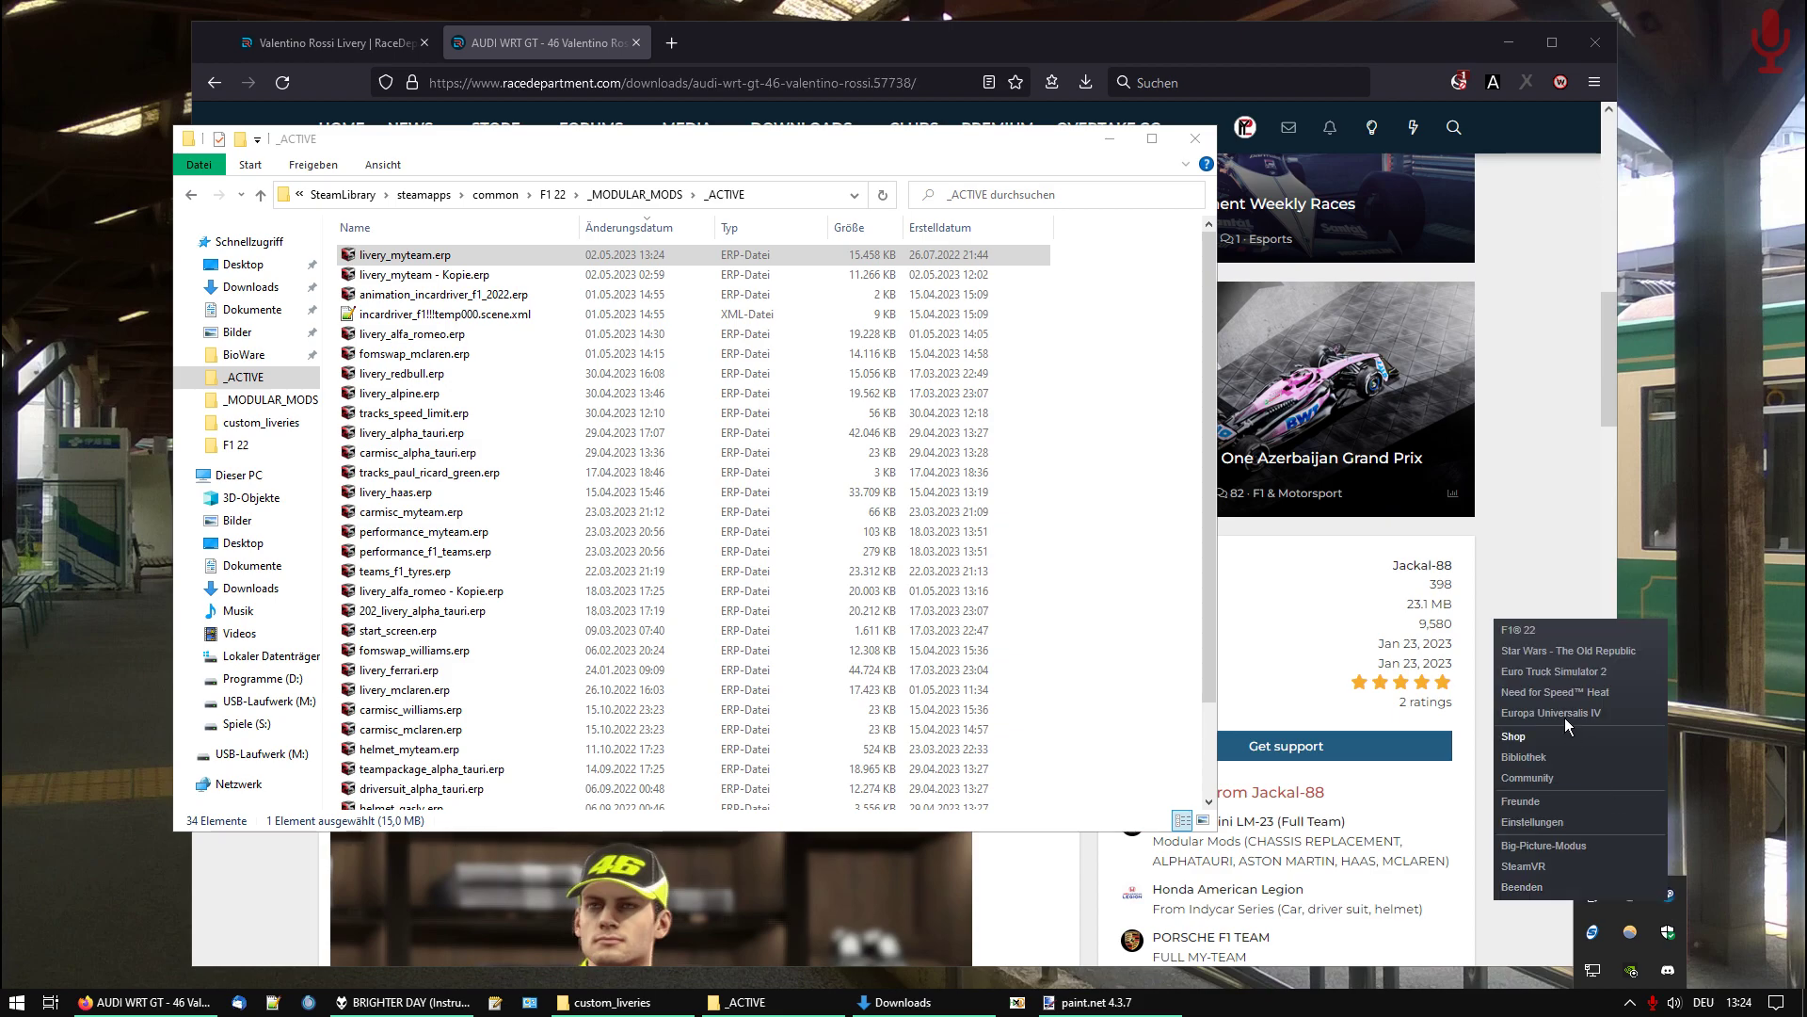
{"action": "left_click", "coordinate": [1534, 631]}
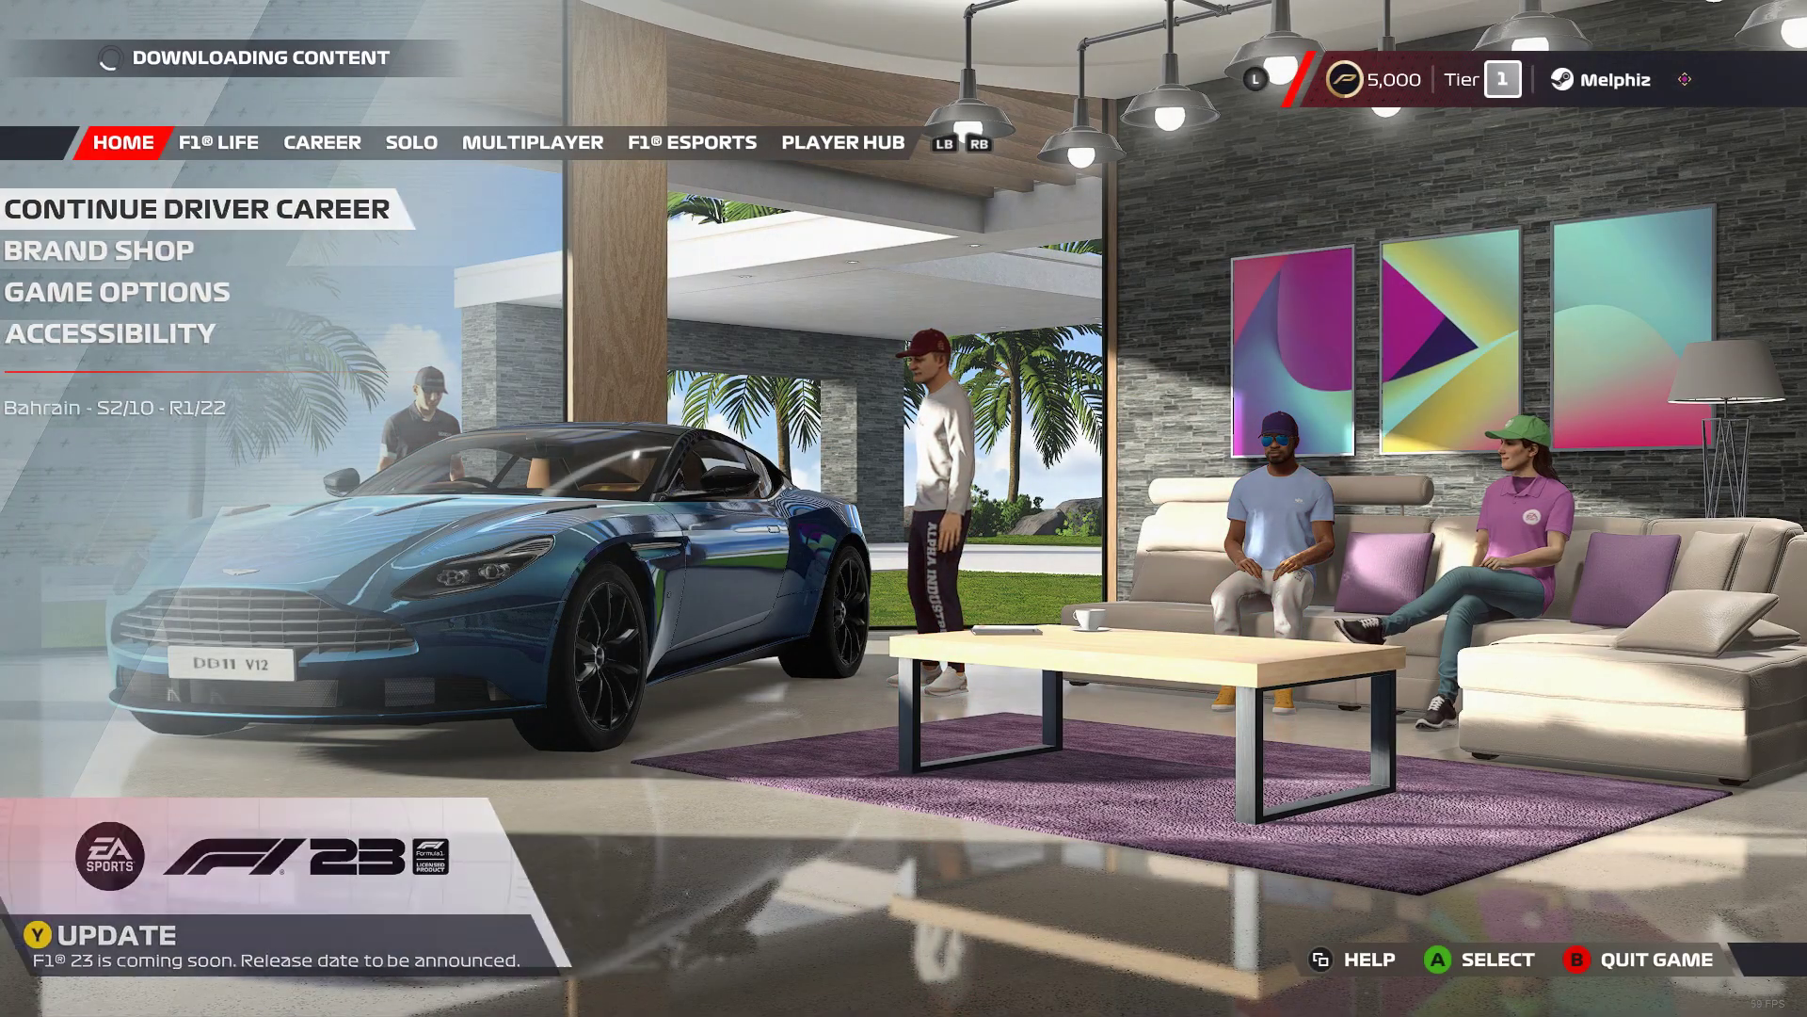
Under Customisation > Player Car Liveries, select the yellow #46 Design 2 and open it for editing
{"action": "key", "text": "Return"}
{"action": "key", "text": "Down"}
{"action": "key", "text": "Down"}
{"action": "key", "text": "Down"}
{"action": "key", "text": "Down"}
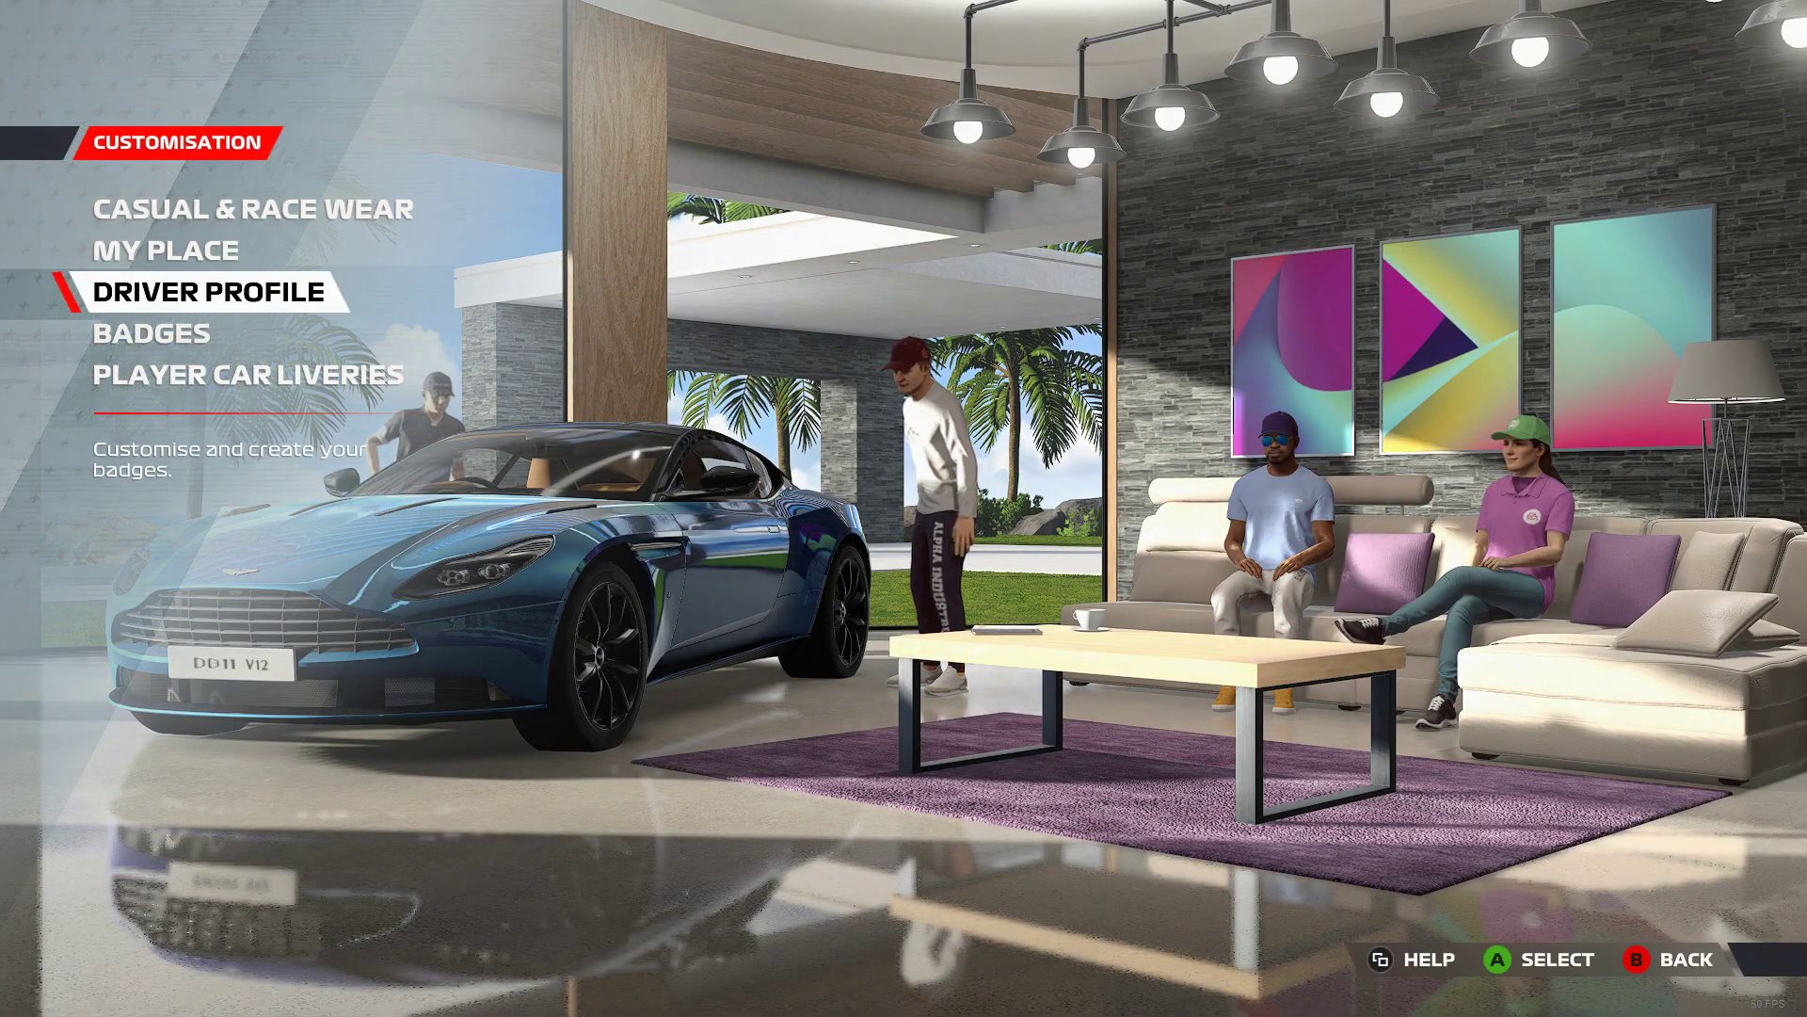
{"action": "key", "text": "Return"}
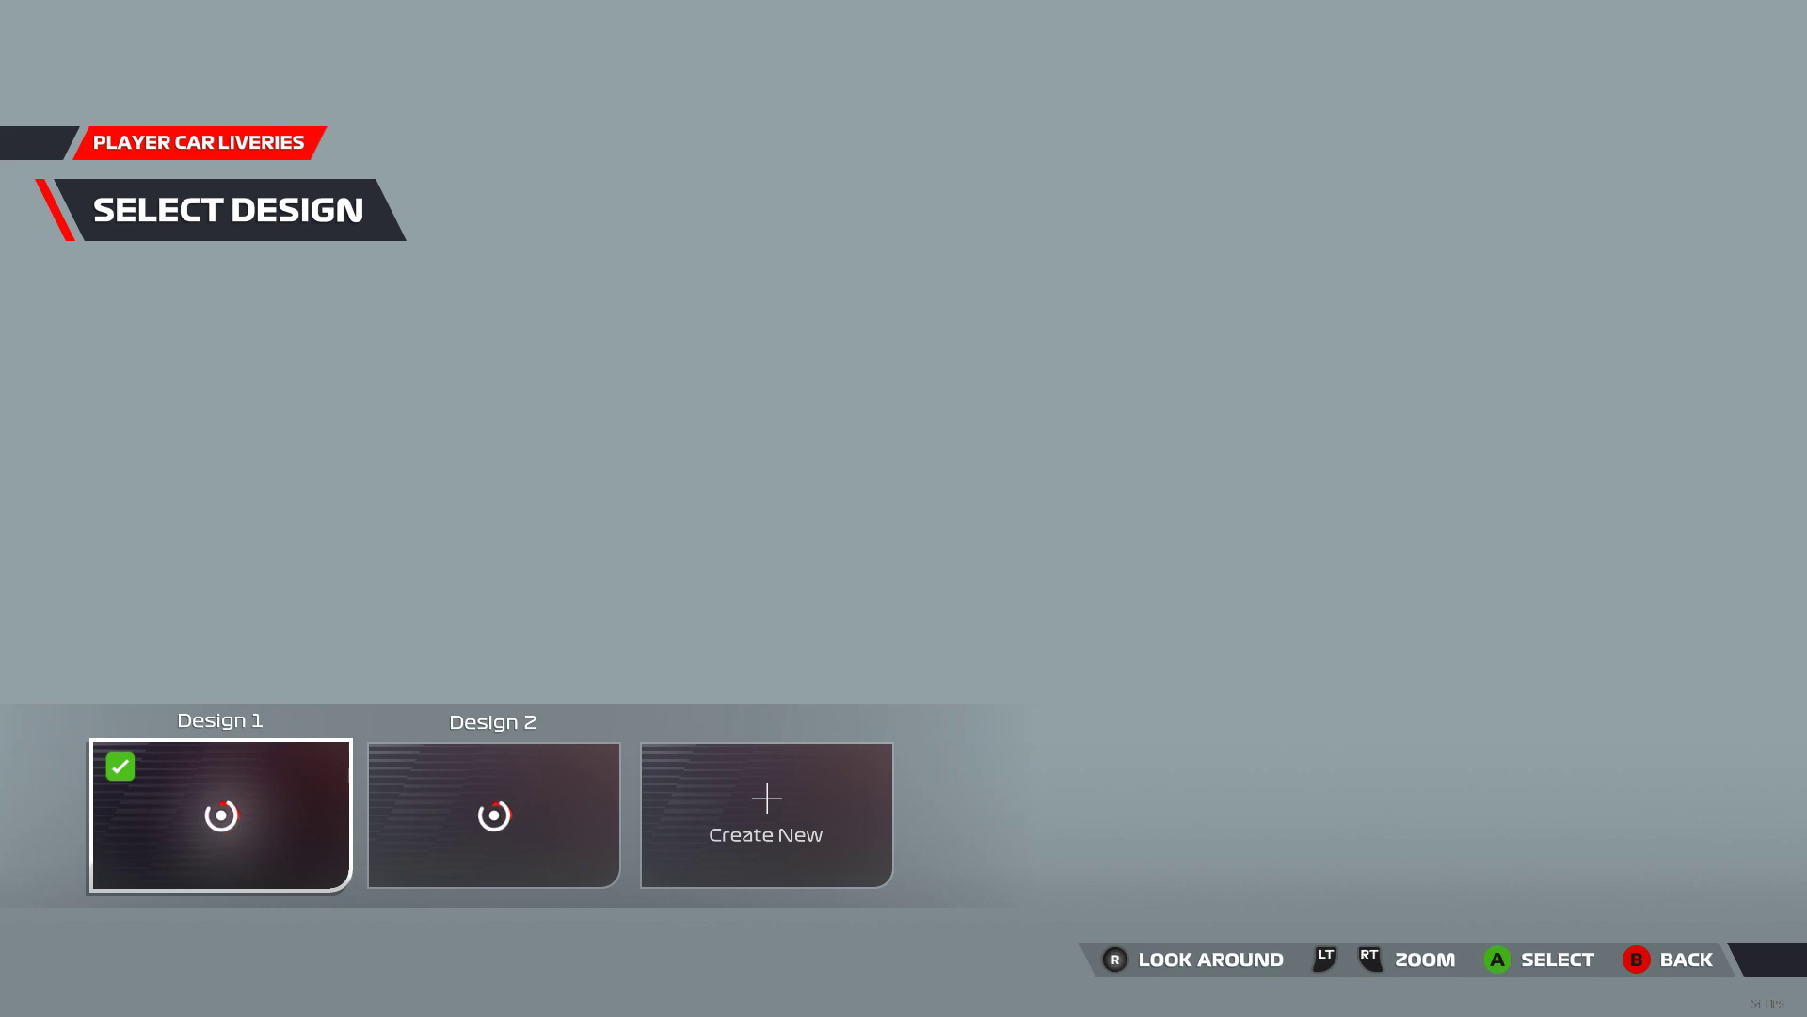
{"action": "key", "text": "Right"}
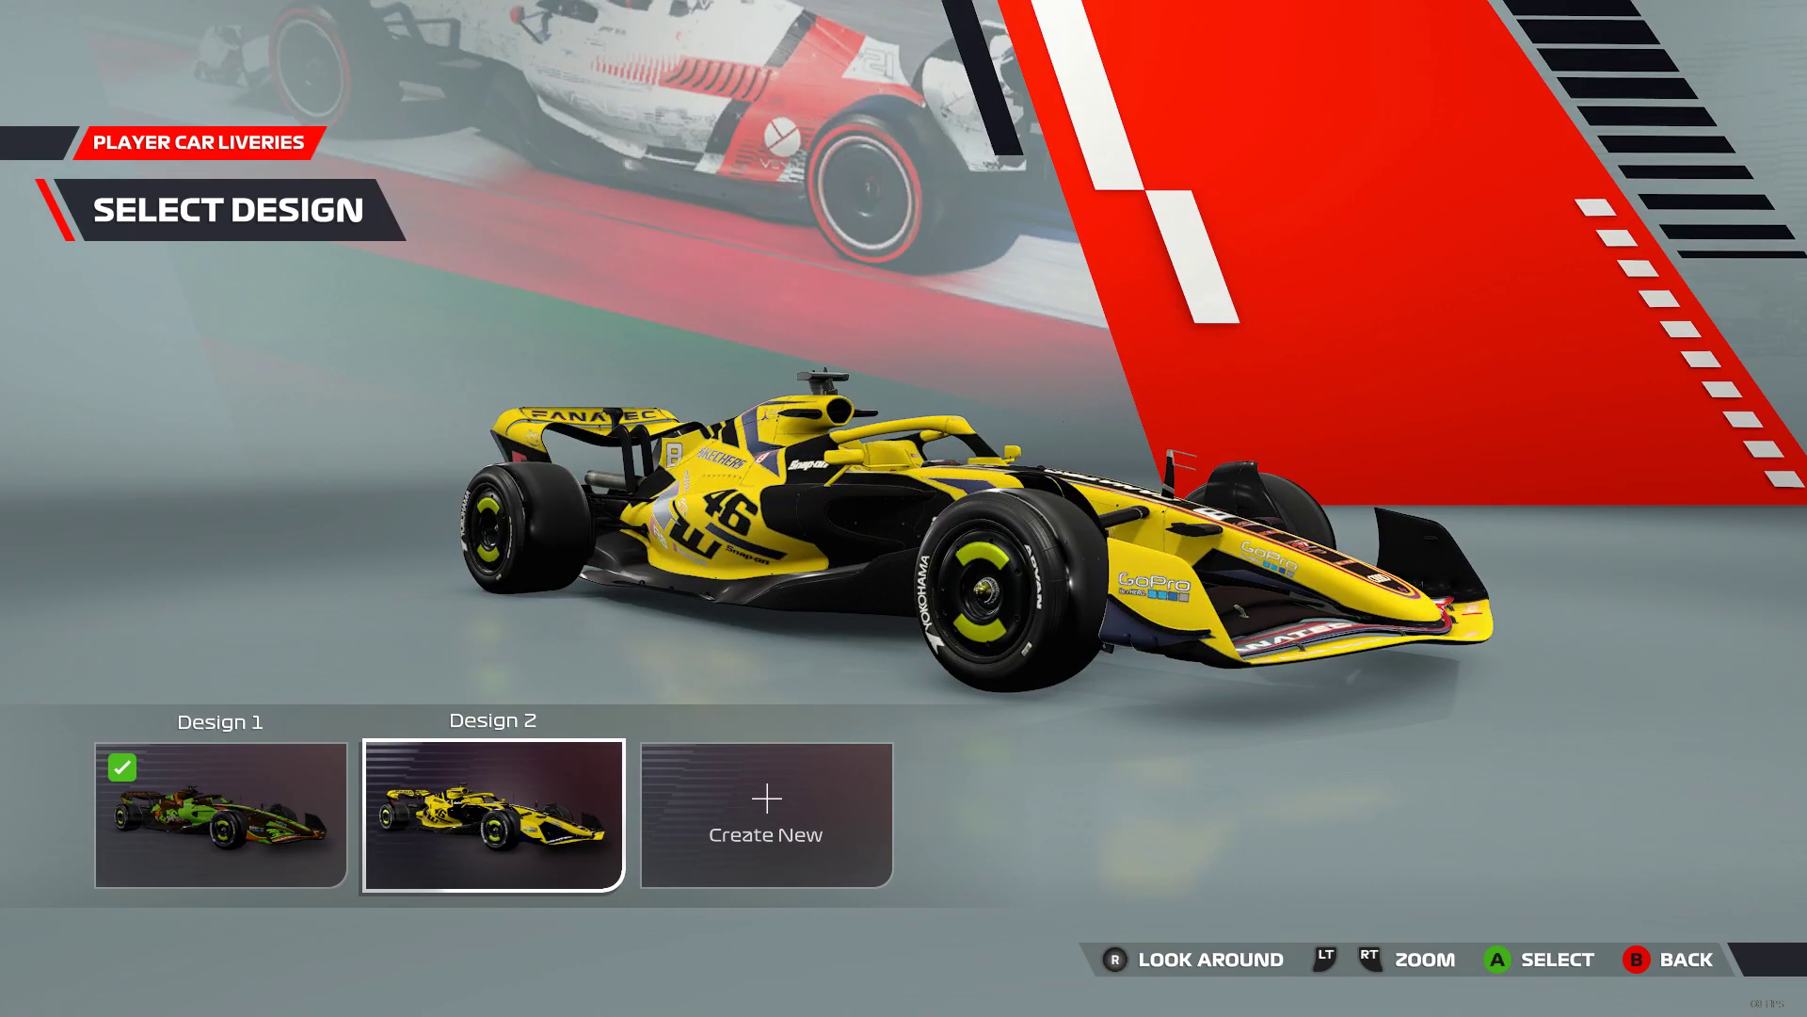
{"action": "key", "text": "Return"}
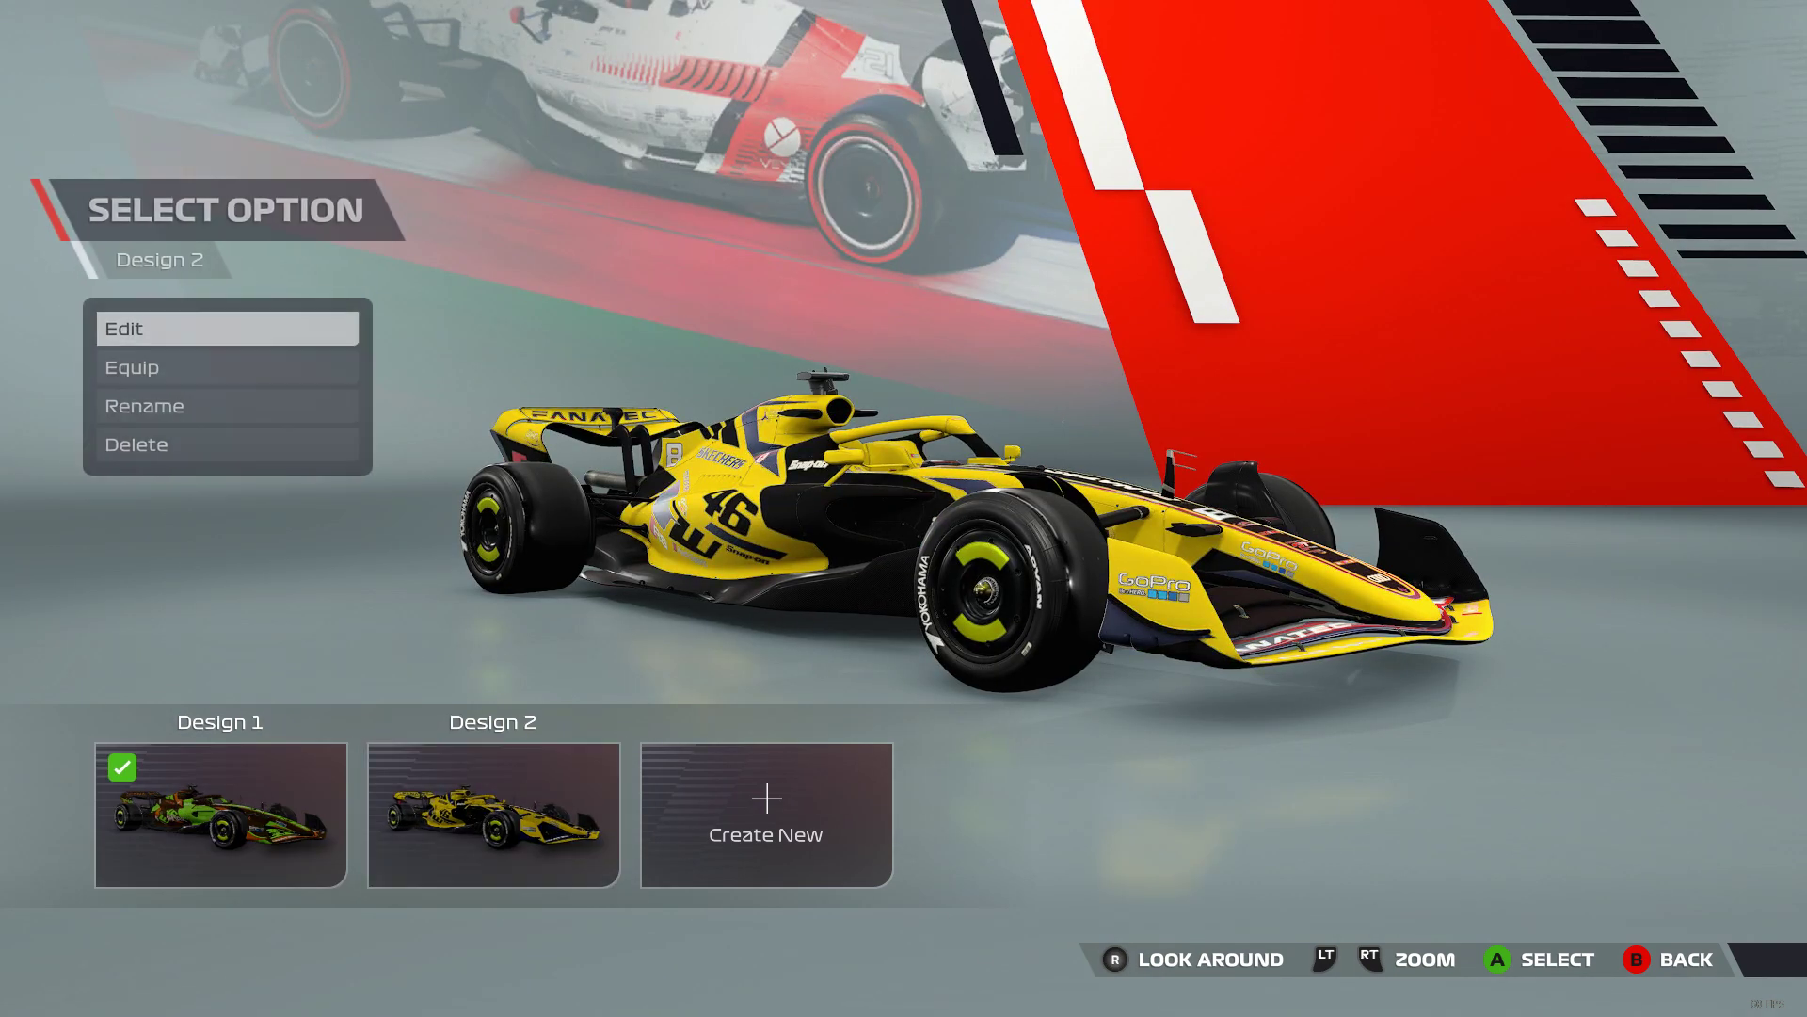